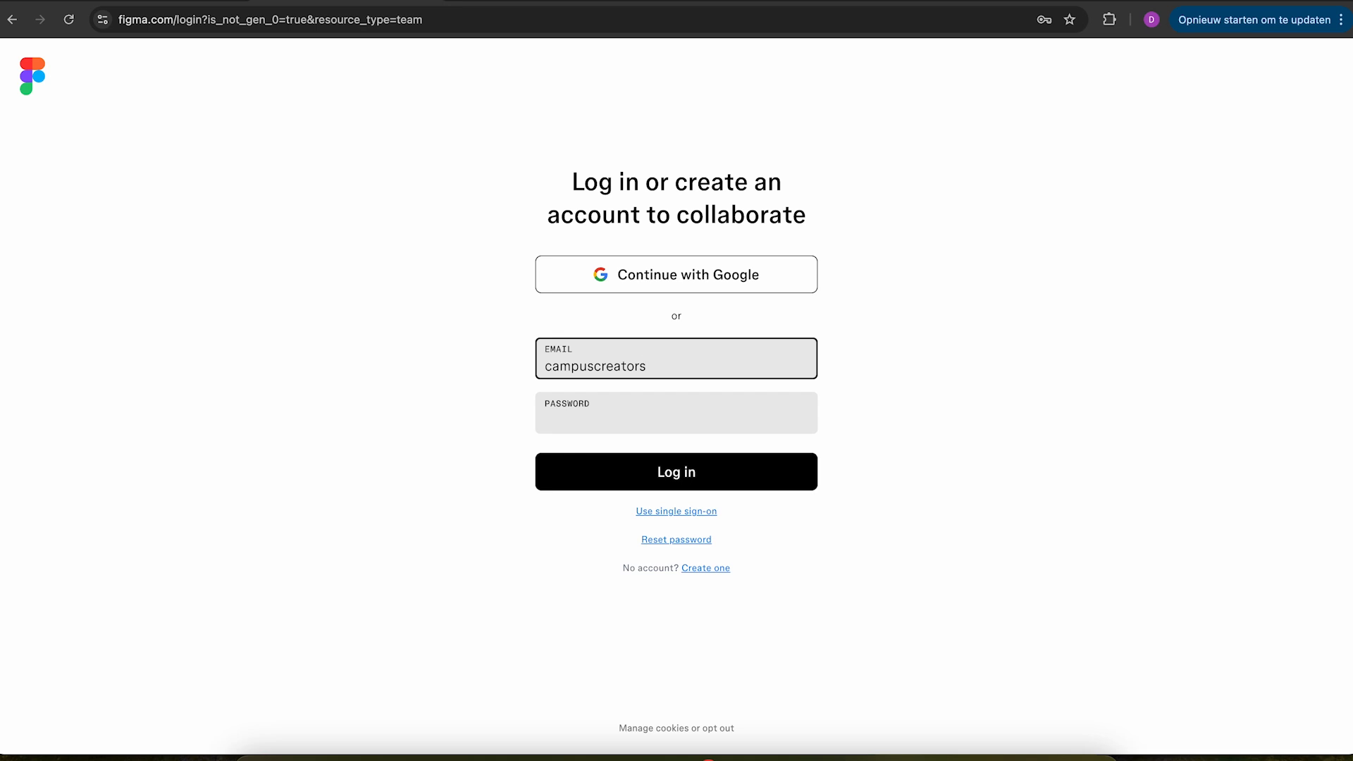
Create a Figma account with the school e-mail address and a password, and decline saving the password in the browser.
type("@hva.nl")
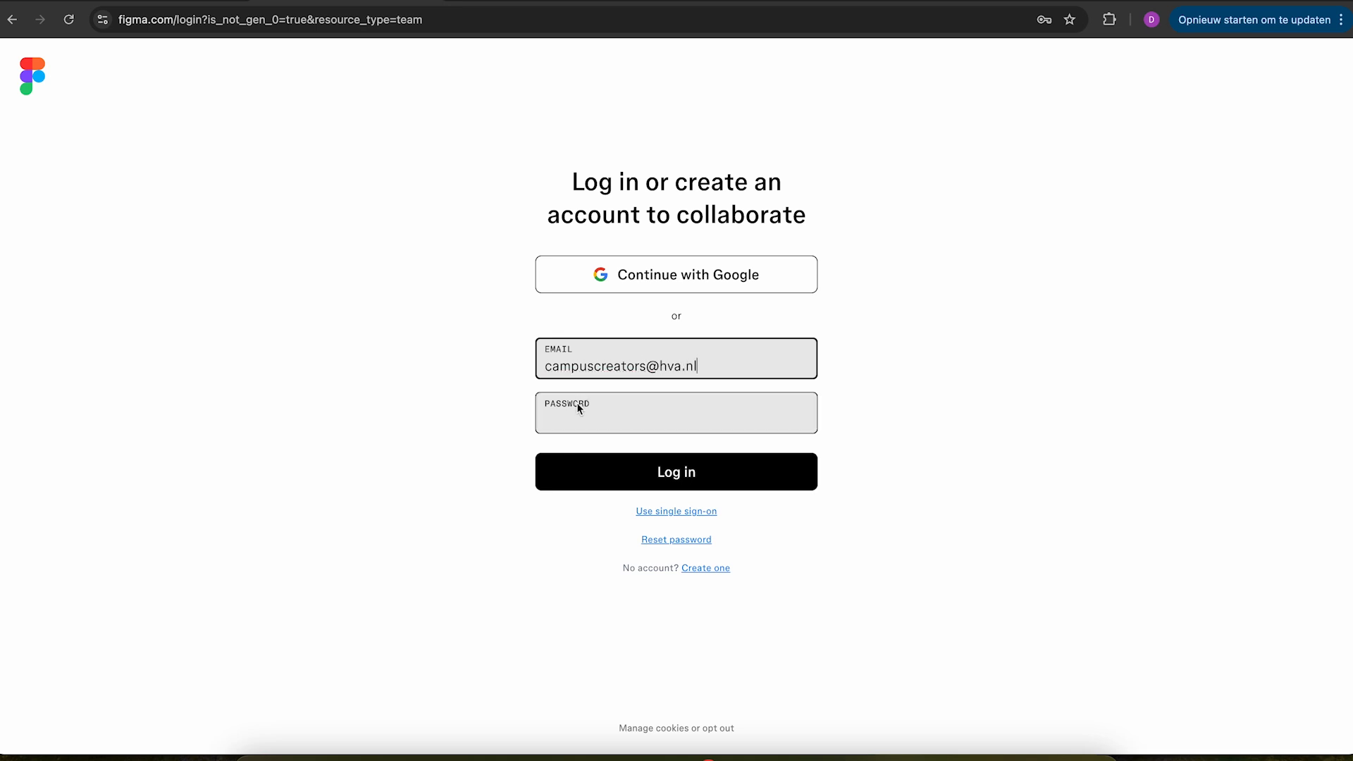
left_click(723, 572)
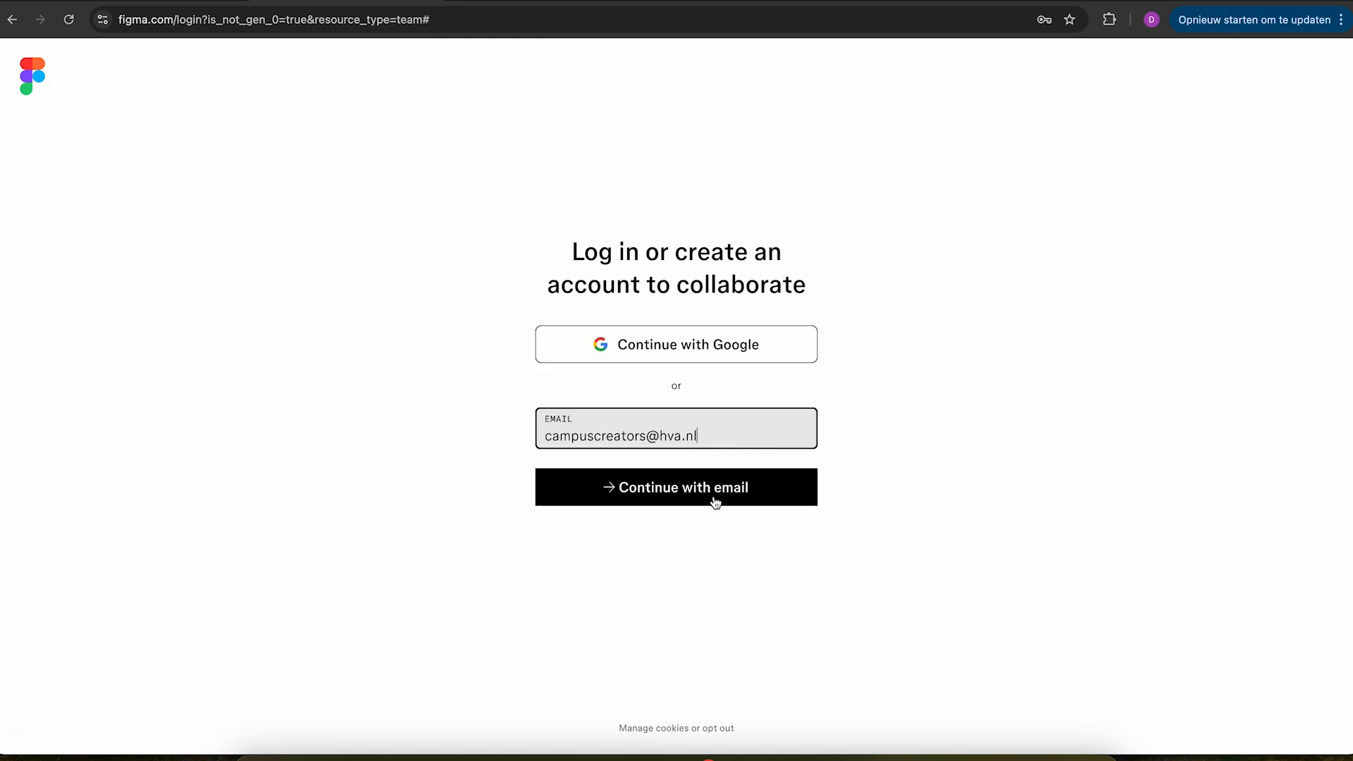
left_click(715, 500)
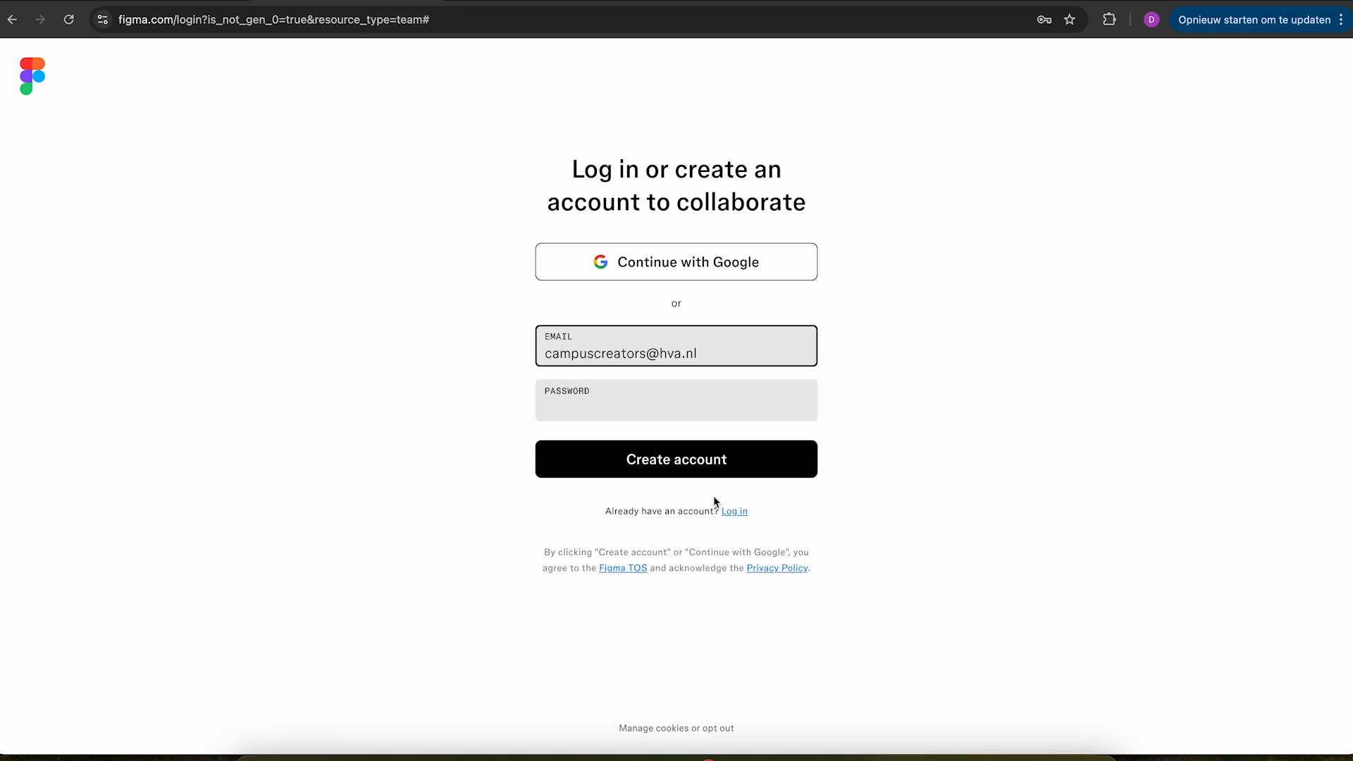
left_click(668, 412)
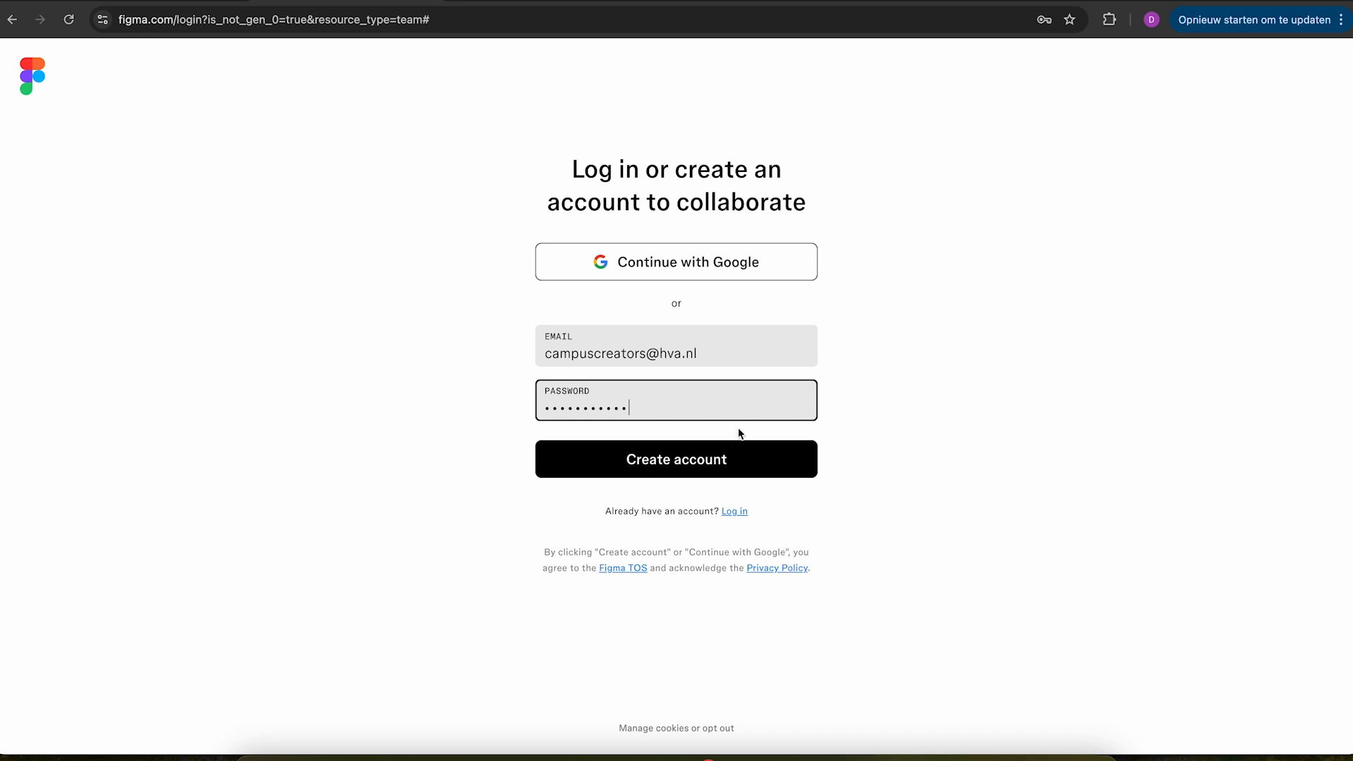
left_click(734, 457)
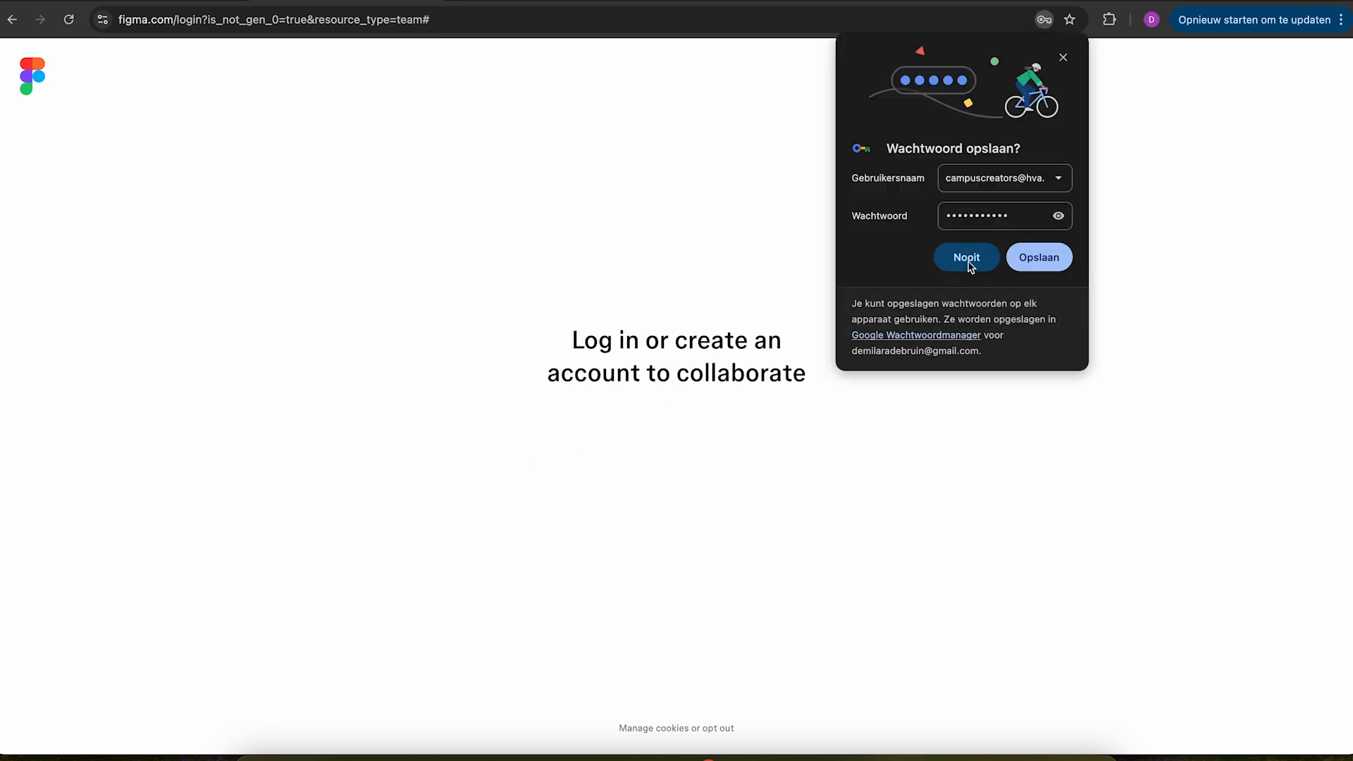
left_click(967, 263)
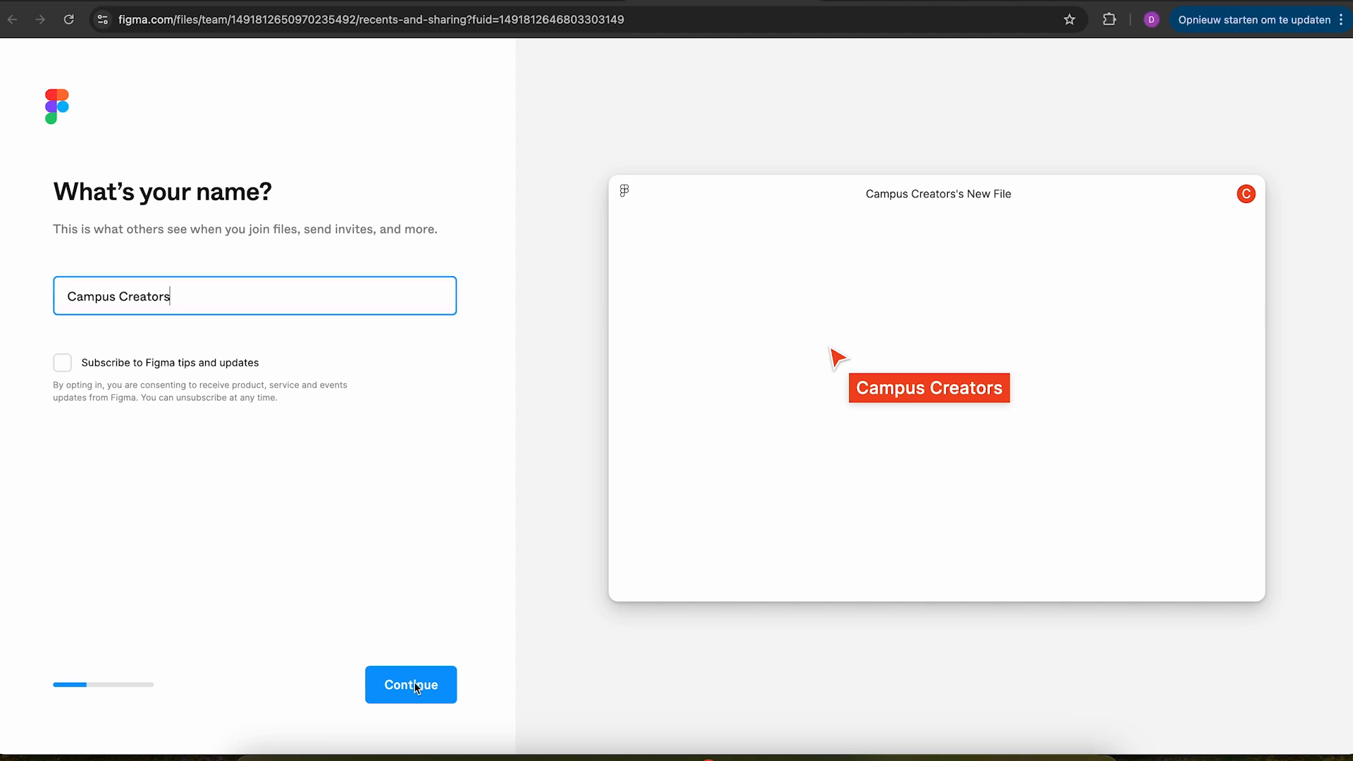
Complete the onboarding questions with the role Educator, school type College / University and "No, it's my first time".
left_click(437, 687)
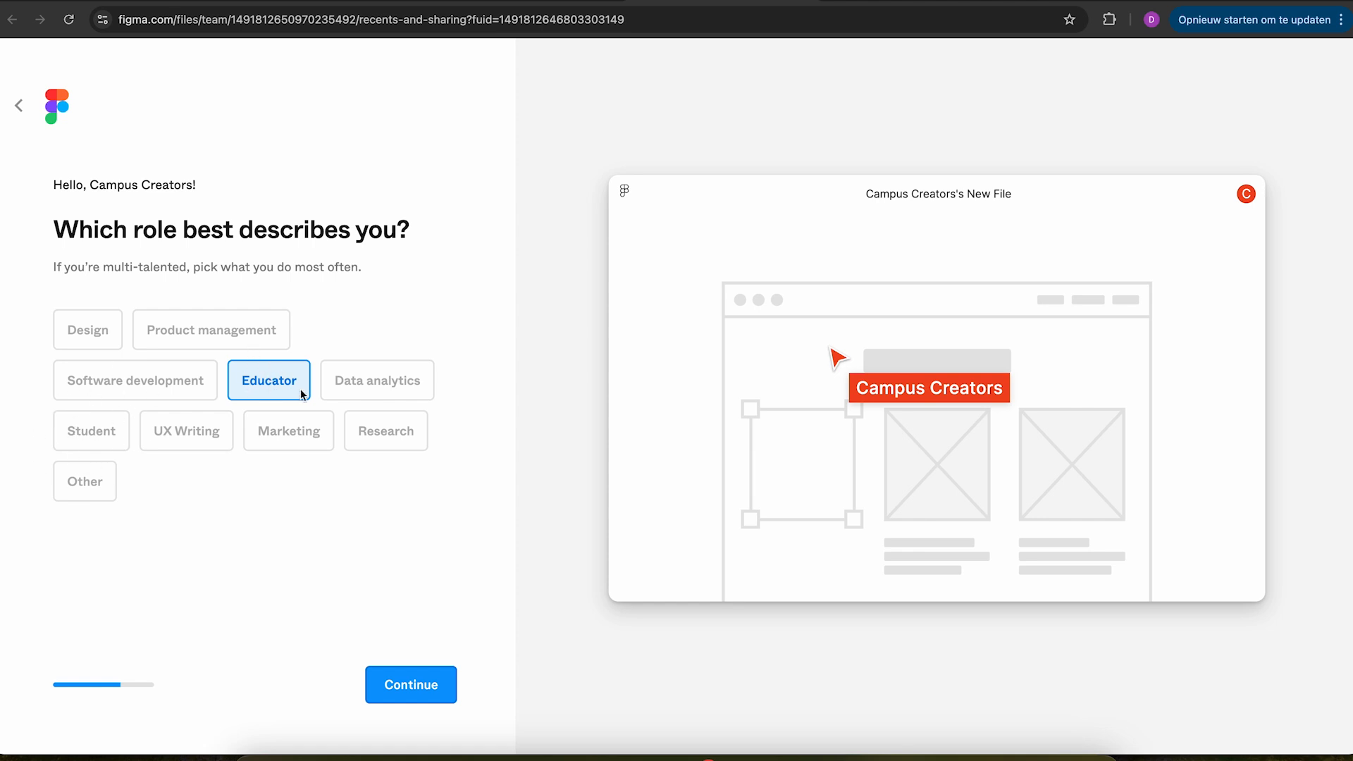
left_click(425, 696)
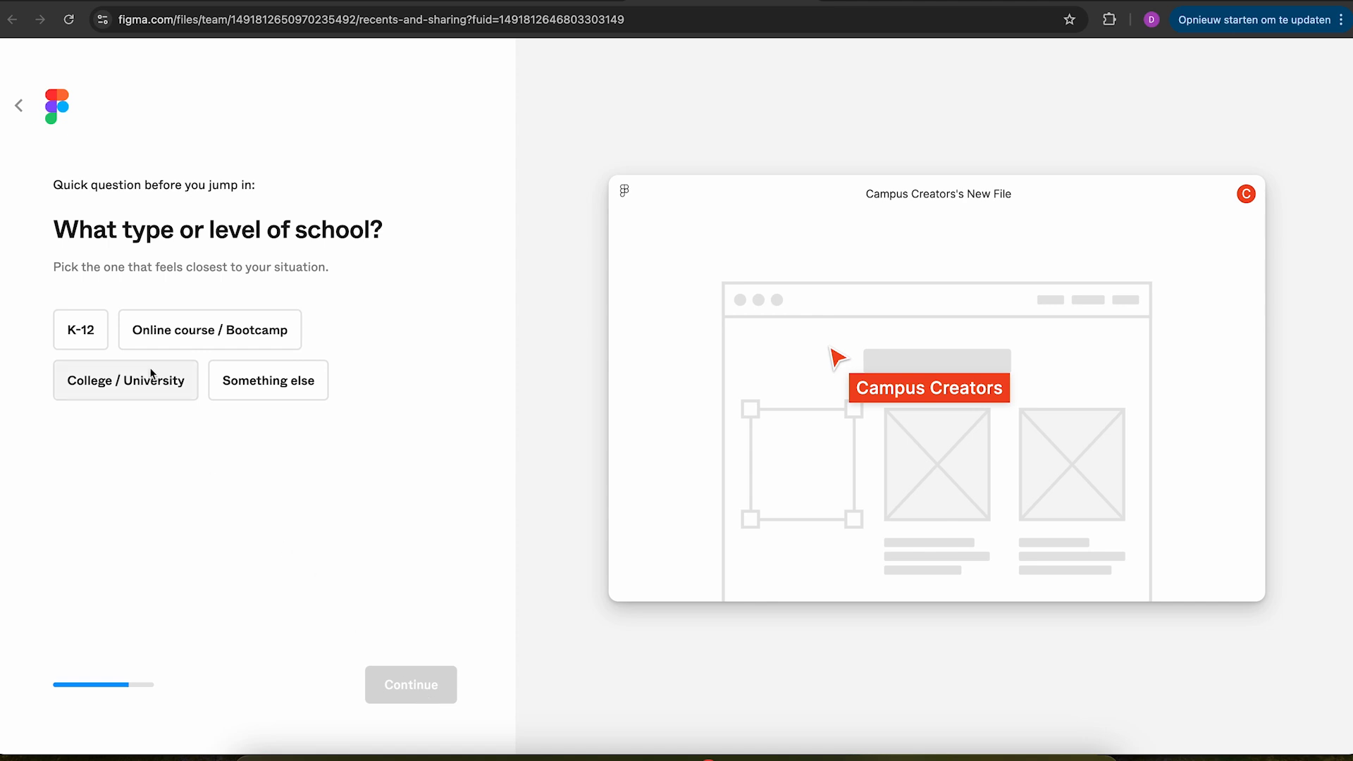
left_click(151, 389)
left_click(418, 693)
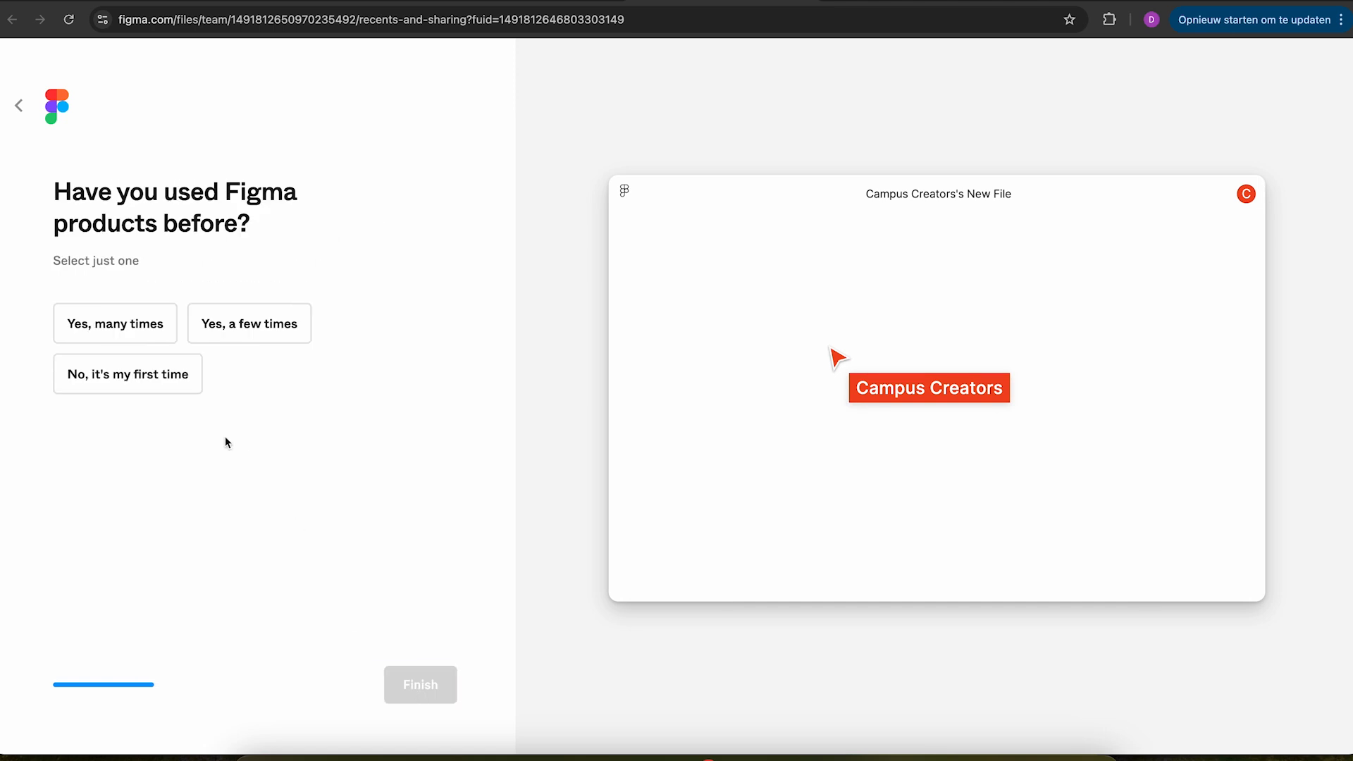
left_click(154, 372)
left_click(421, 687)
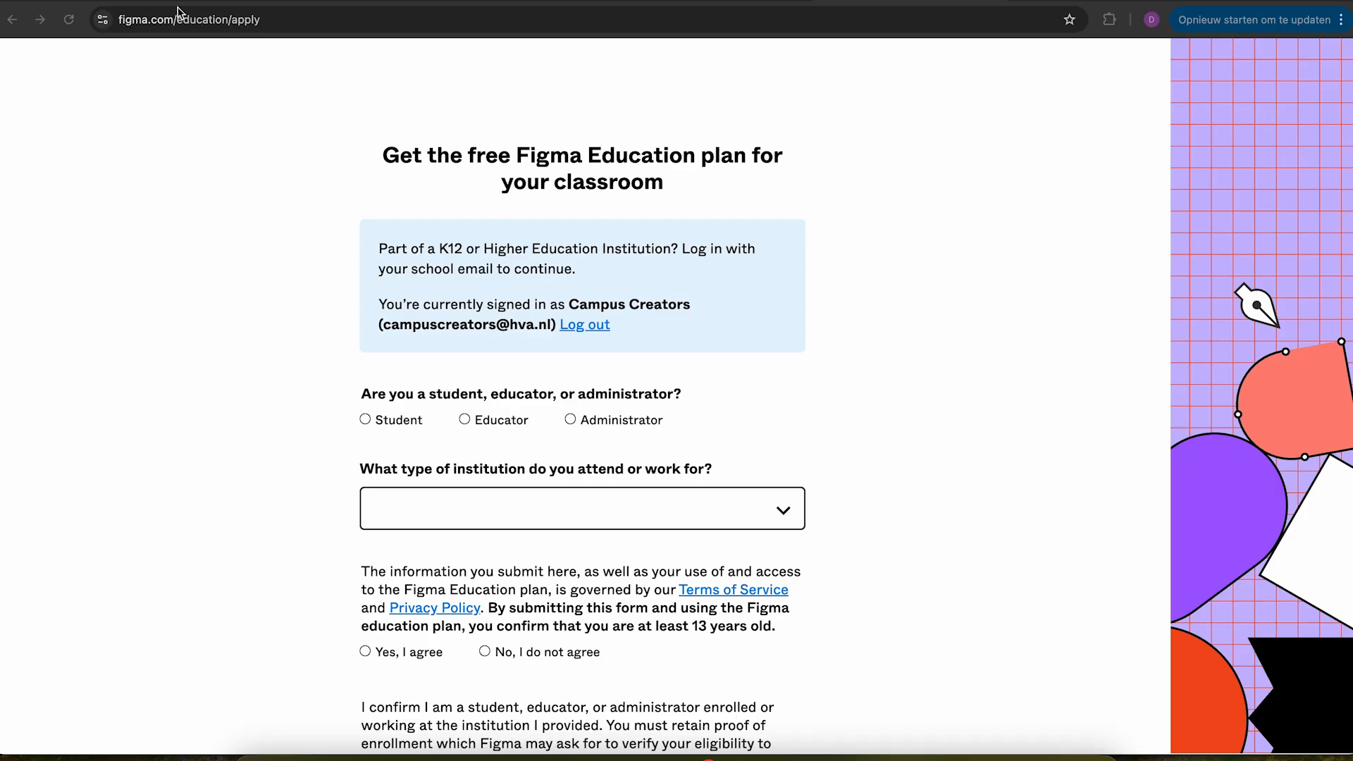
In the Education plan application, choose Educator as the role and Higher Ed as the institution type.
left_click(195, 22)
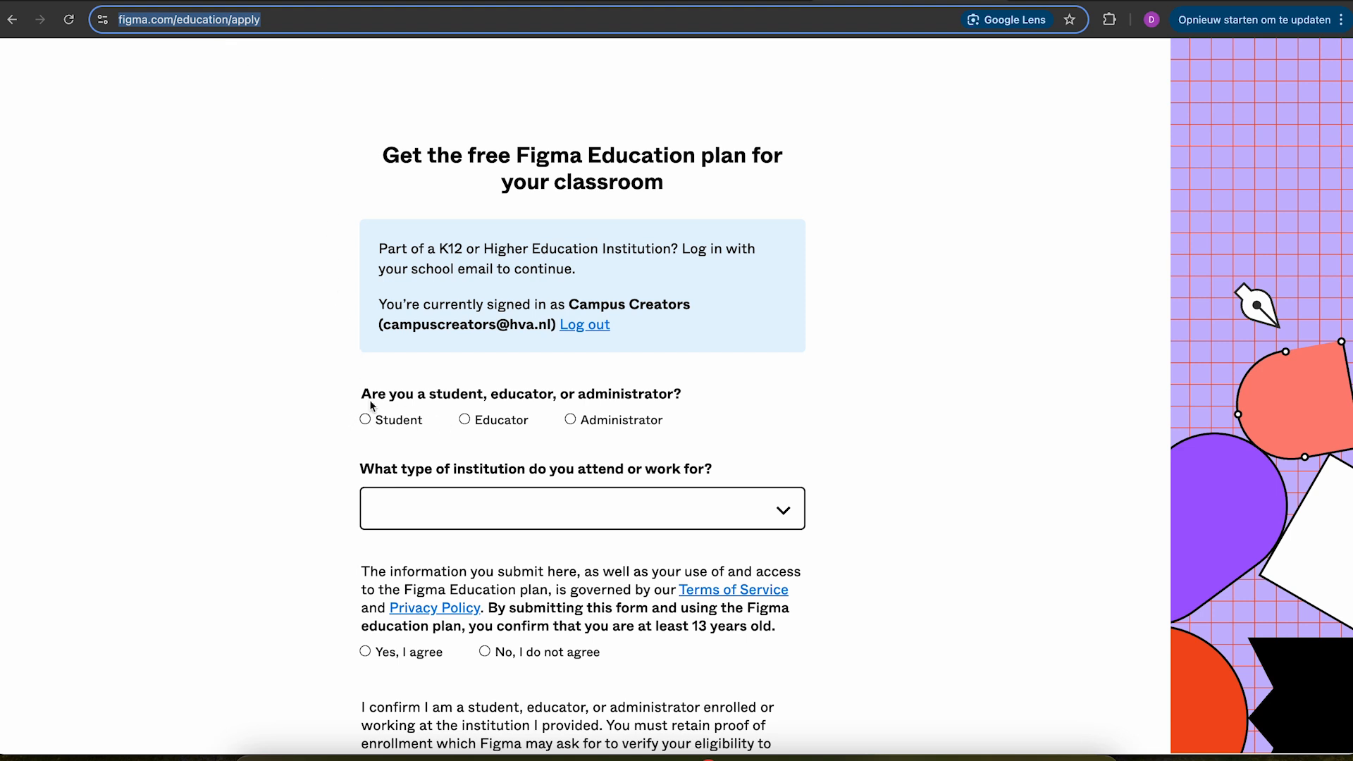
left_click(485, 423)
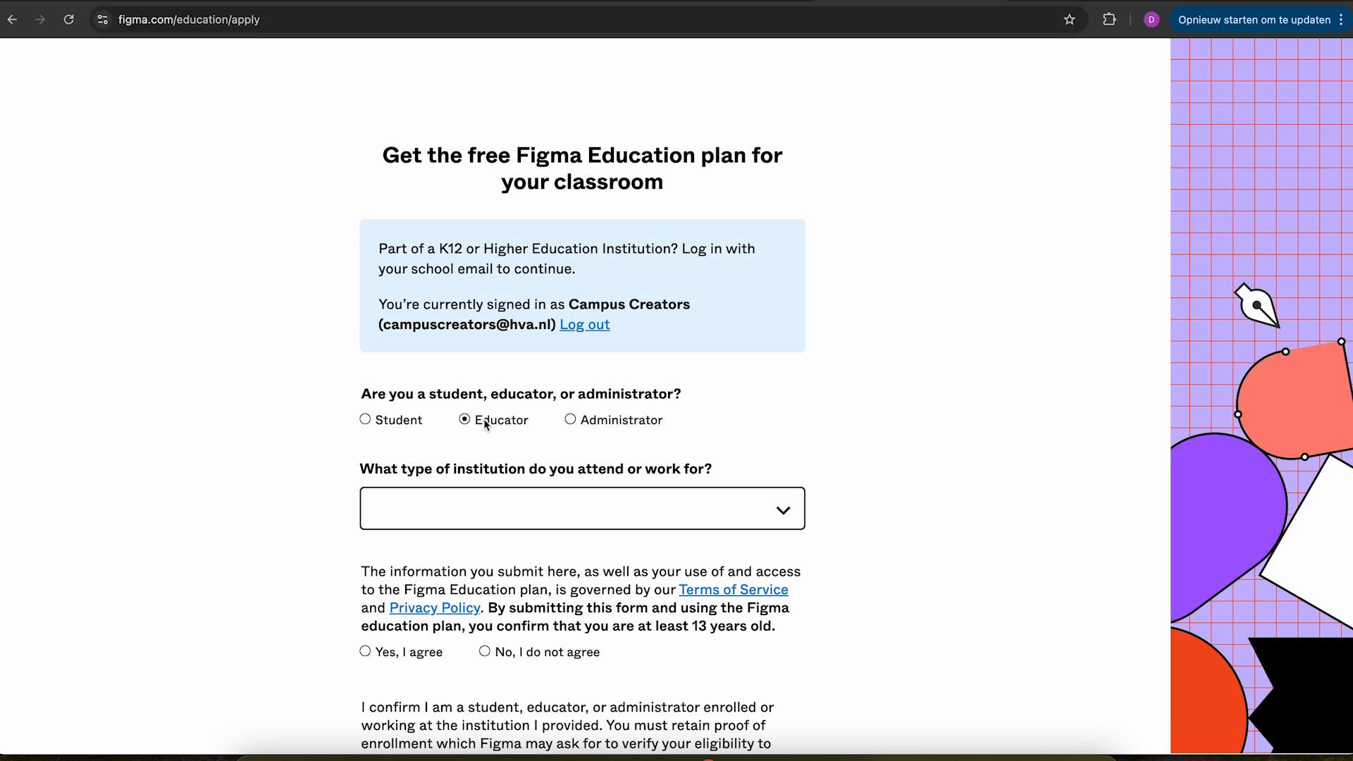
scroll(526, 442, "down", 3)
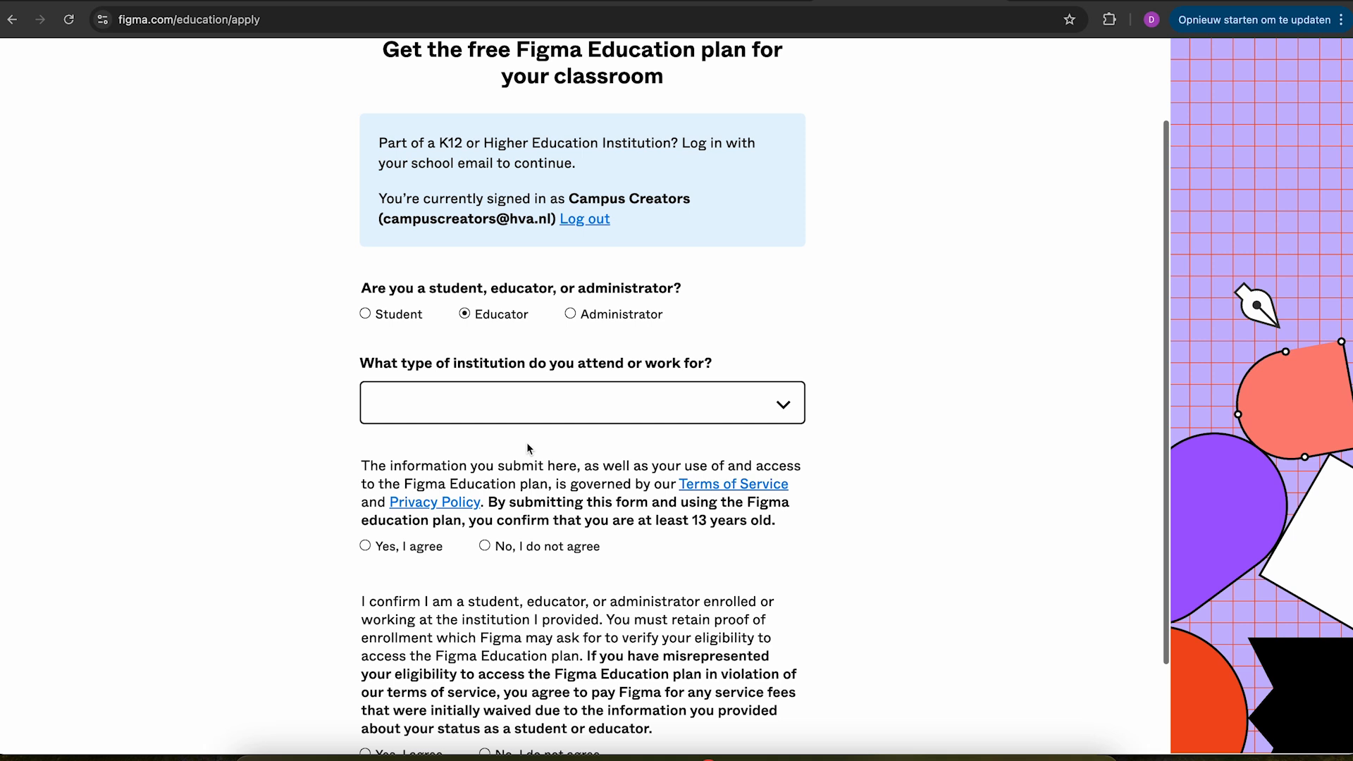
left_click(530, 401)
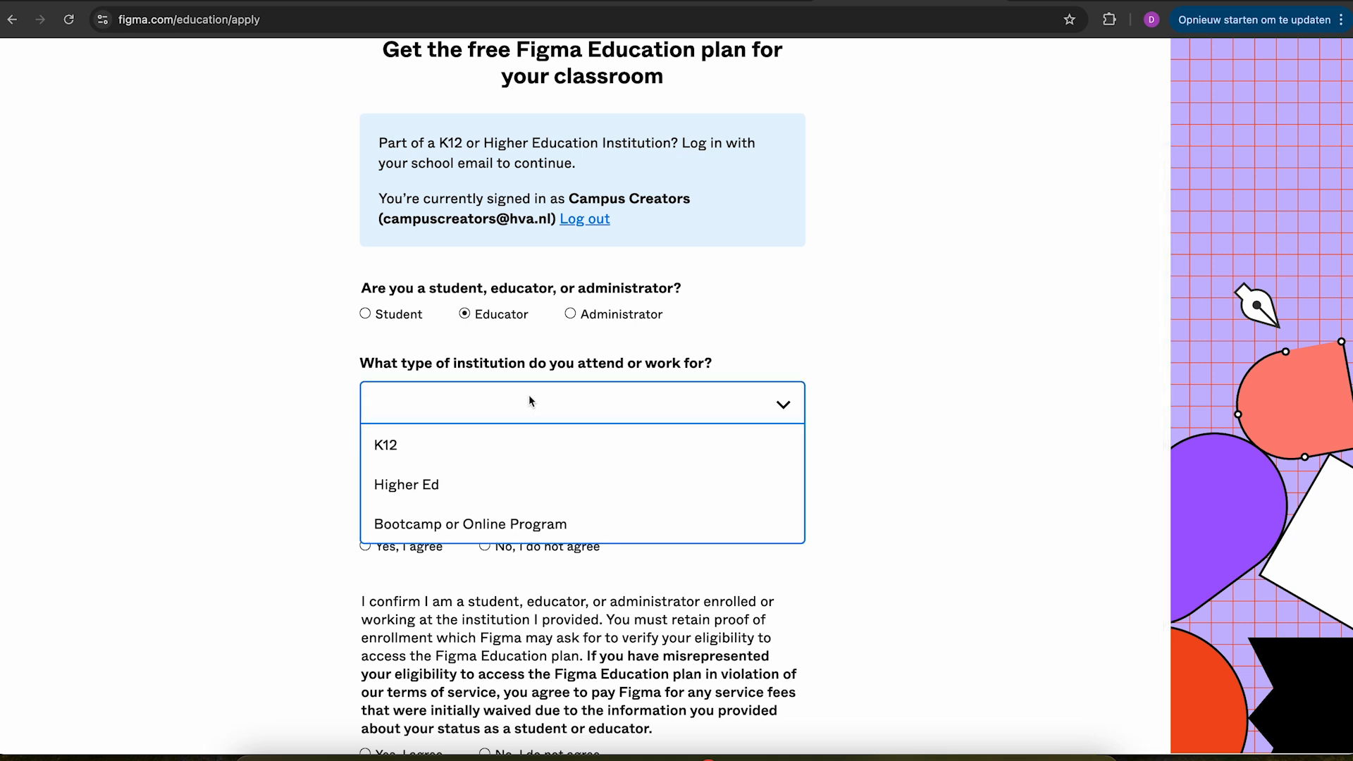
left_click(518, 491)
Enter "workshops, lessons" as the reason for applying for the free Education plan.
scroll(516, 489, "down", 2)
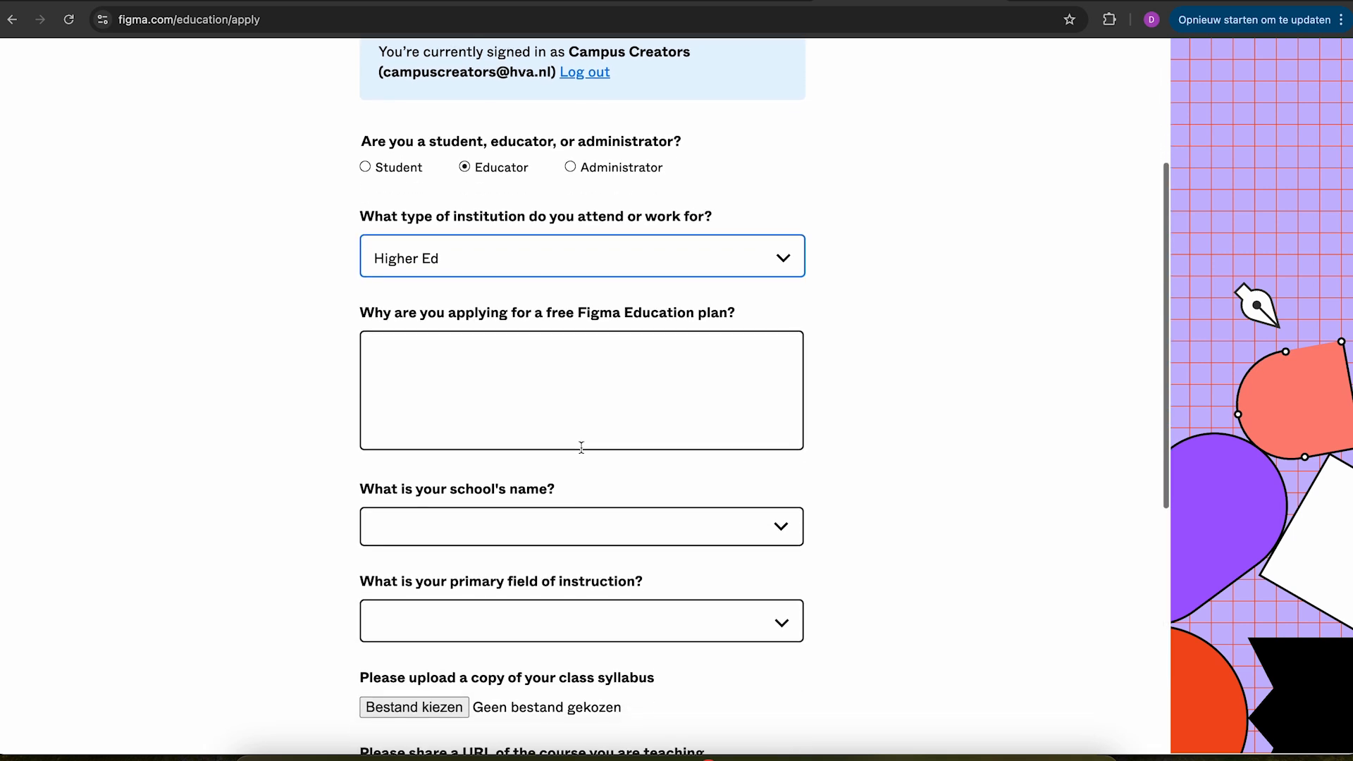
left_click(543, 399)
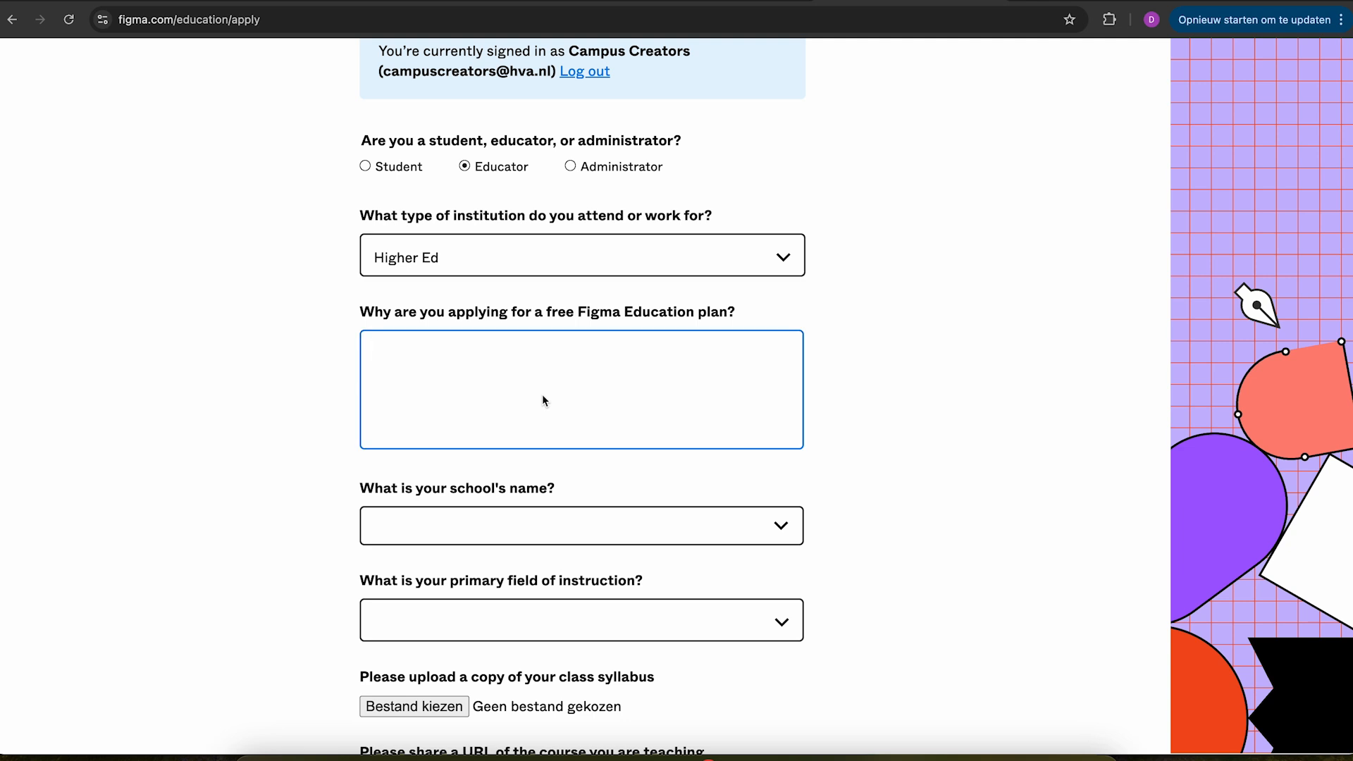
type("to gi")
key("BackSpace")
type("workshops, lessons")
Set the school's name to Hogeschool van Amsterdam and the primary field of instruction to UX/UI or Interaction Design.
scroll(525, 494, "down", 2)
left_click(507, 403)
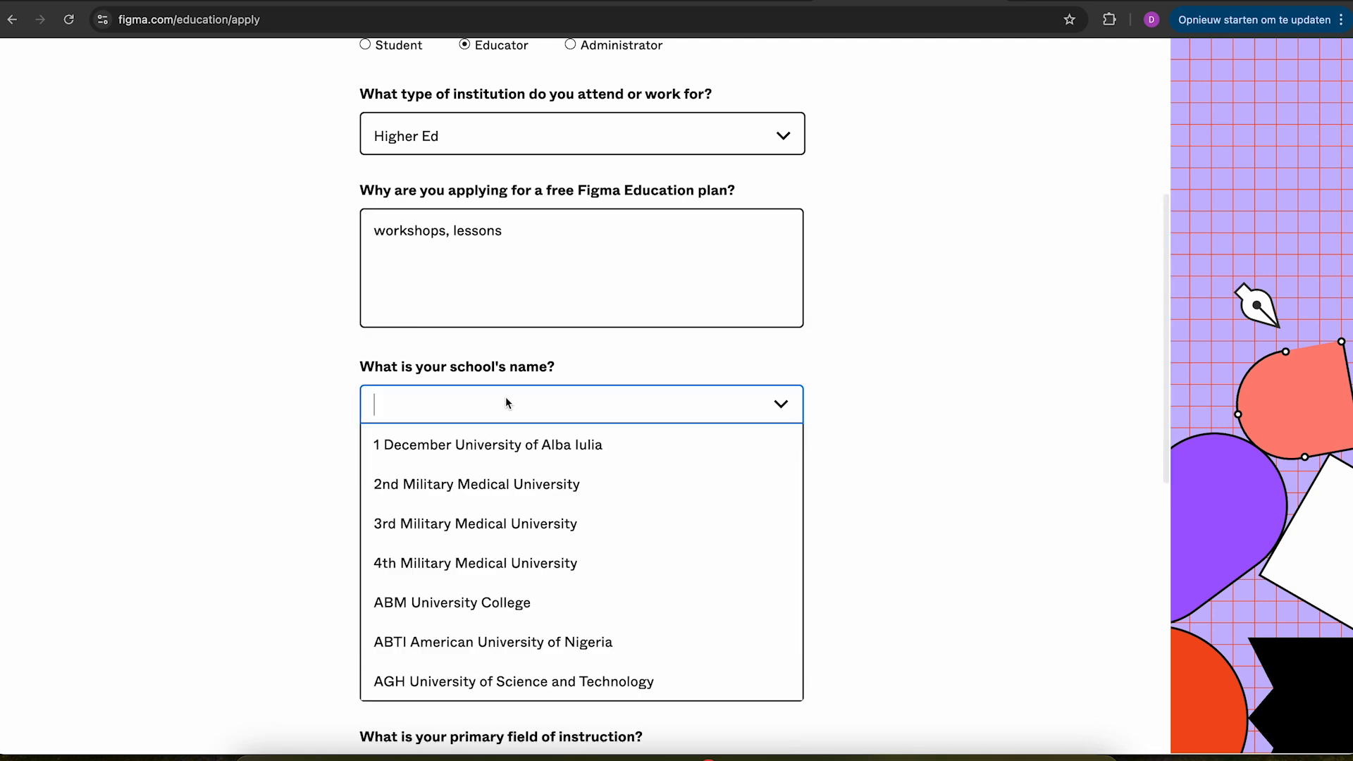
type("hogeschool van")
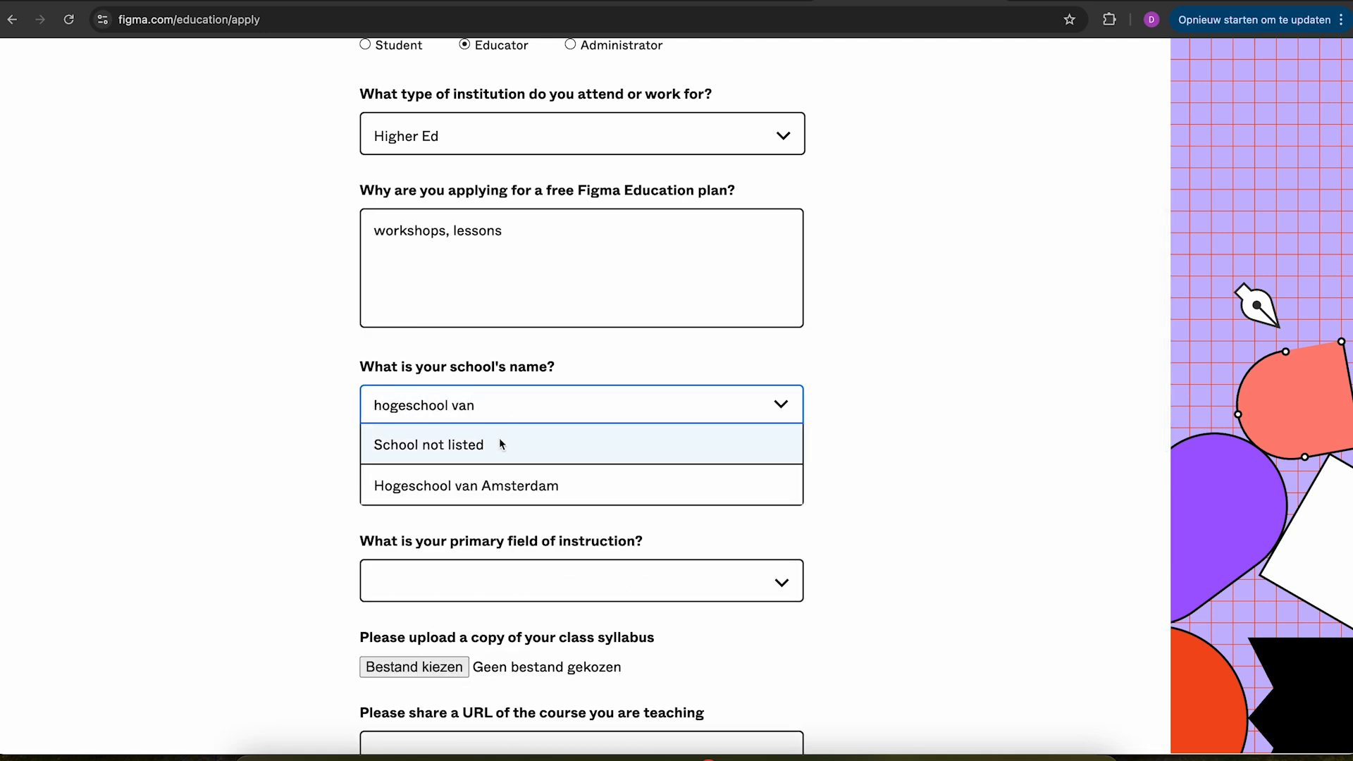
left_click(491, 484)
left_click(519, 498)
scroll(522, 498, "down", 3)
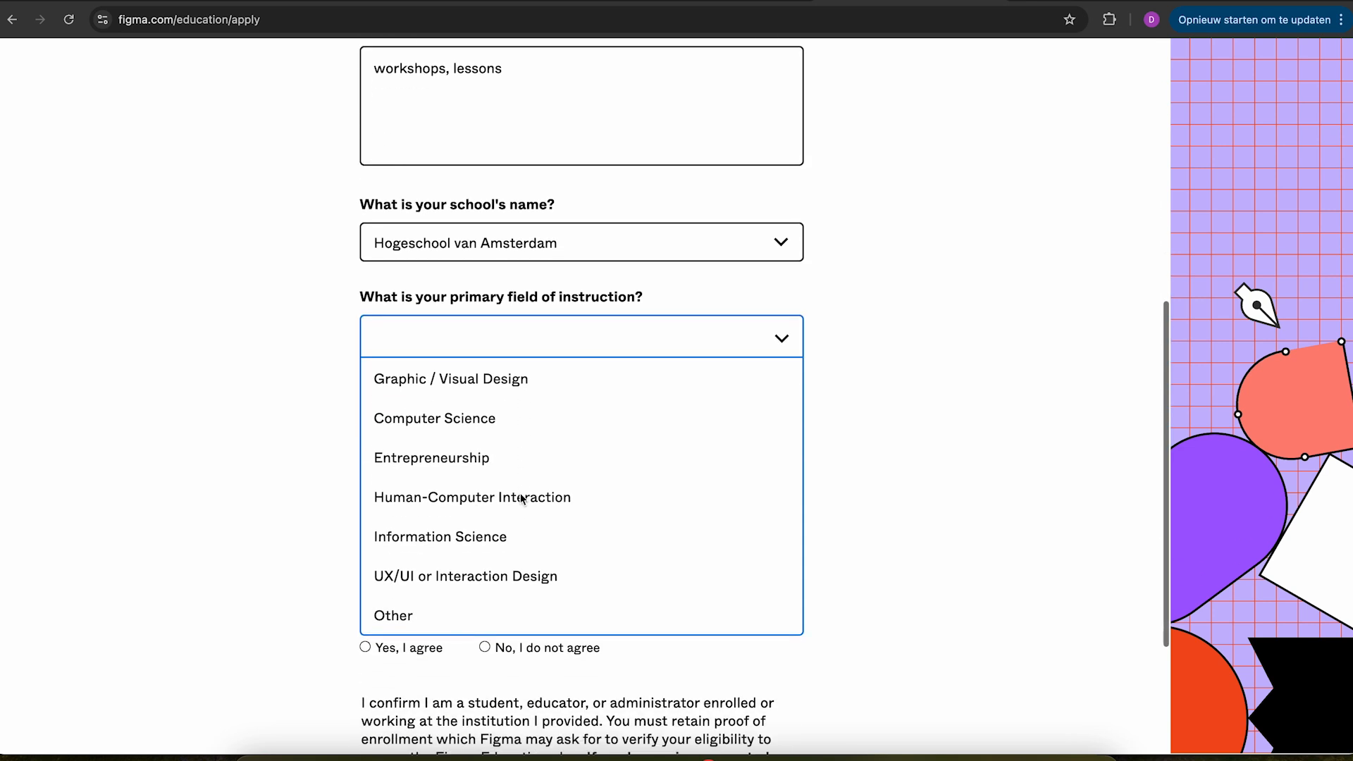
left_click(502, 575)
Open the "Creatie met innovatie - B2" course page on dlo.mijnhva.nl in a new tab and capture a screenshot of it.
left_click(464, 426)
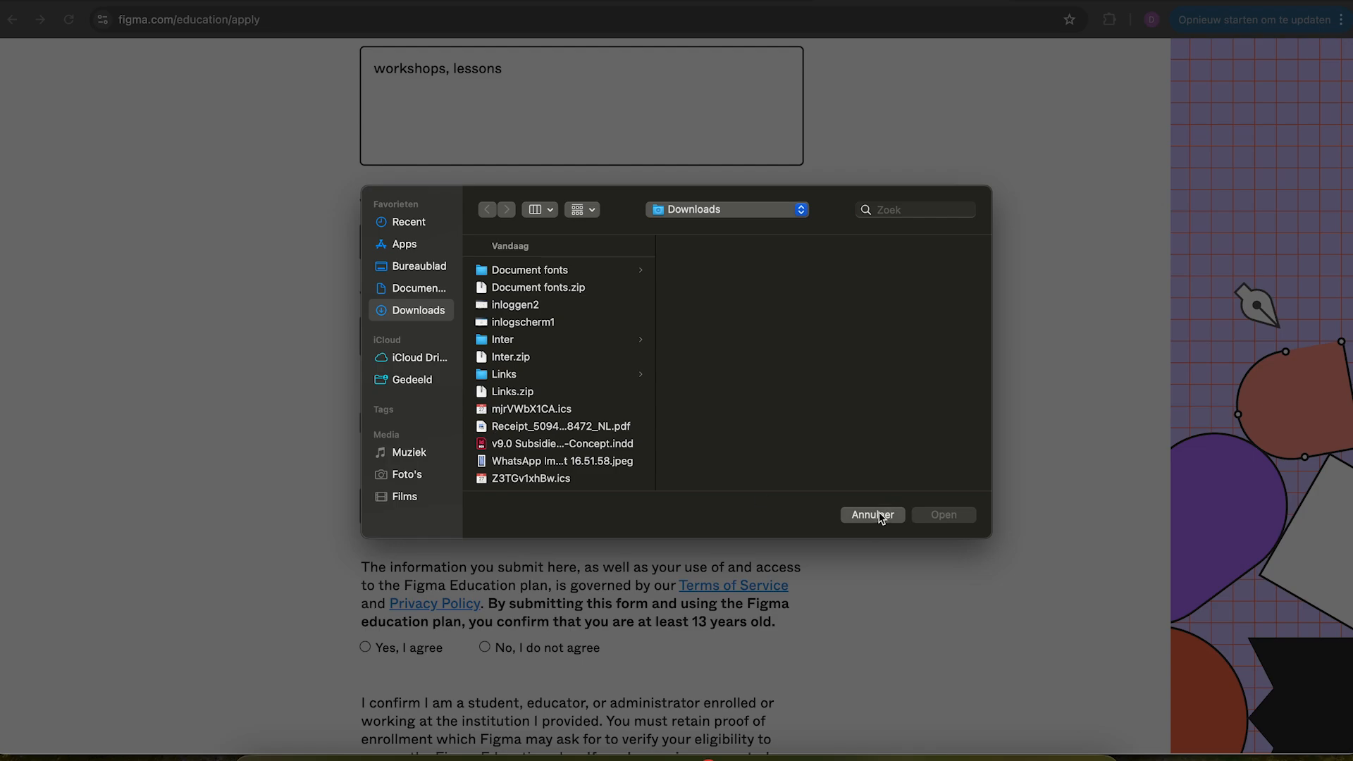
left_click(881, 515)
key("ctrl+t")
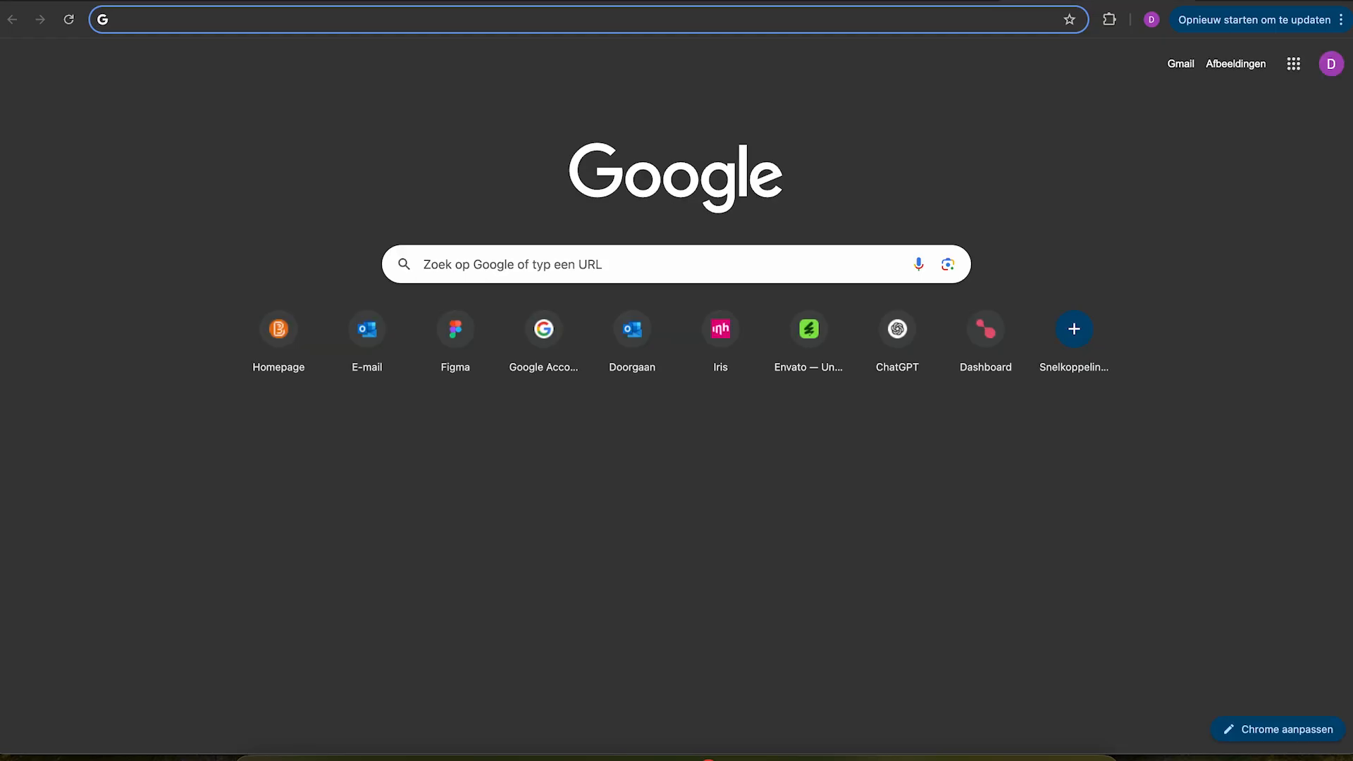
type("dlo.mijnhva.nl/d2l/home")
key("Return")
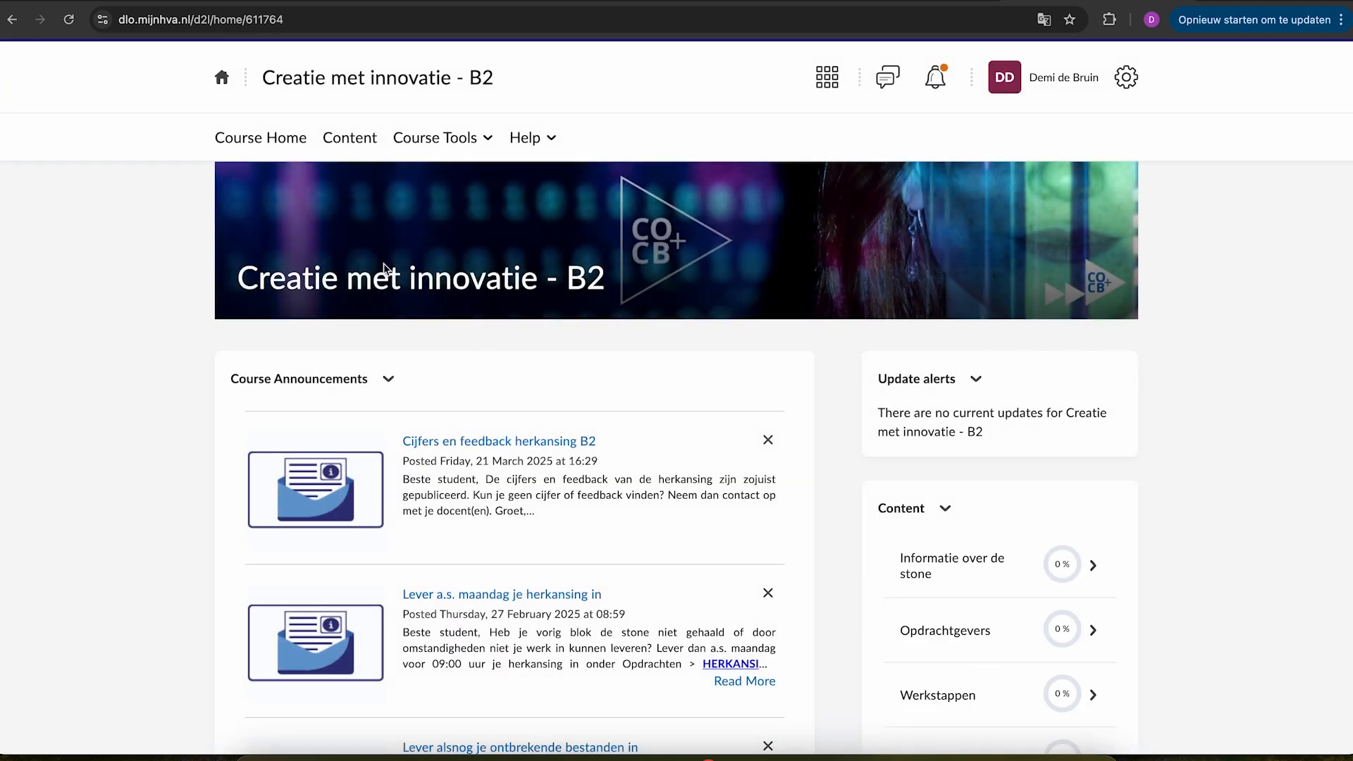
key("super+shift+4")
left_click_drag(15, 45, 1350, 759)
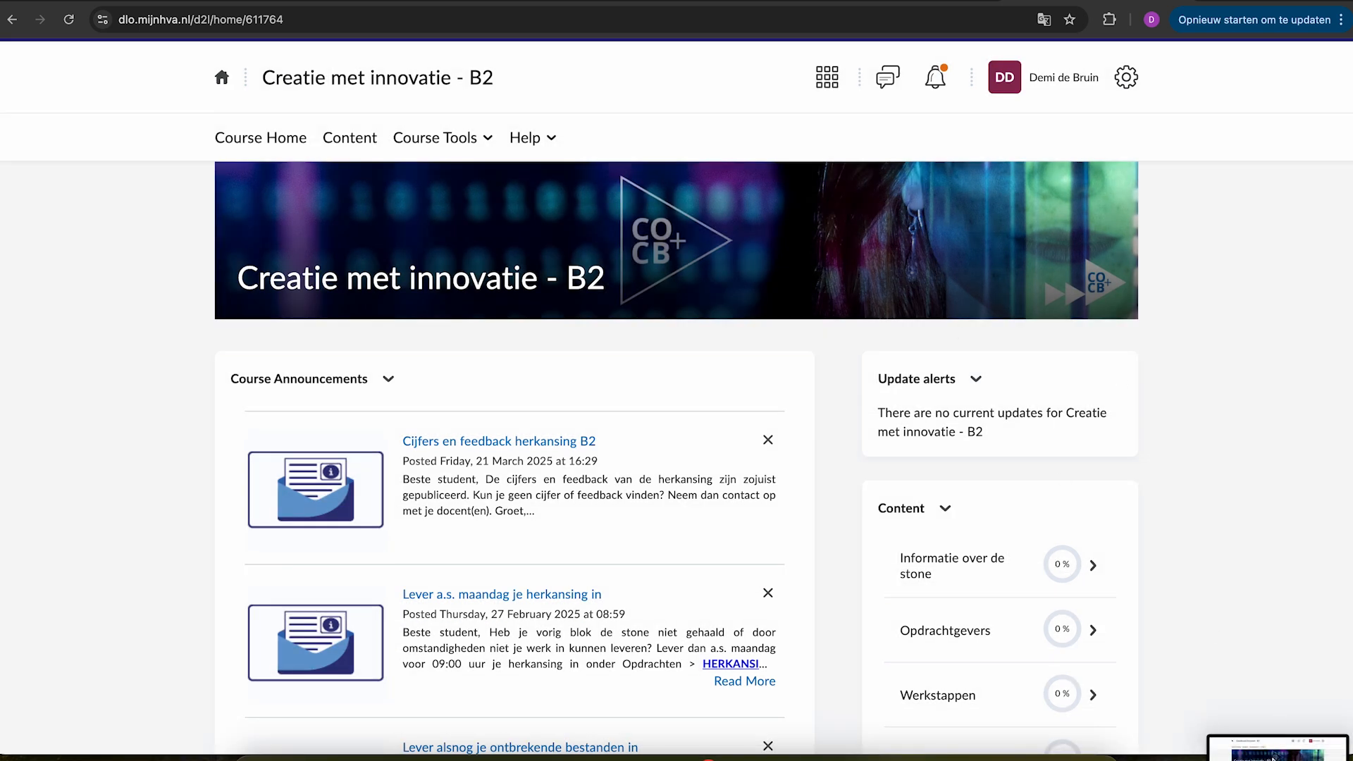
Upload the new desktop screenshot "Schermafbeelding 2025-04-09 om 16.55.38" as the class syllabus in the application form.
left_click(804, 1)
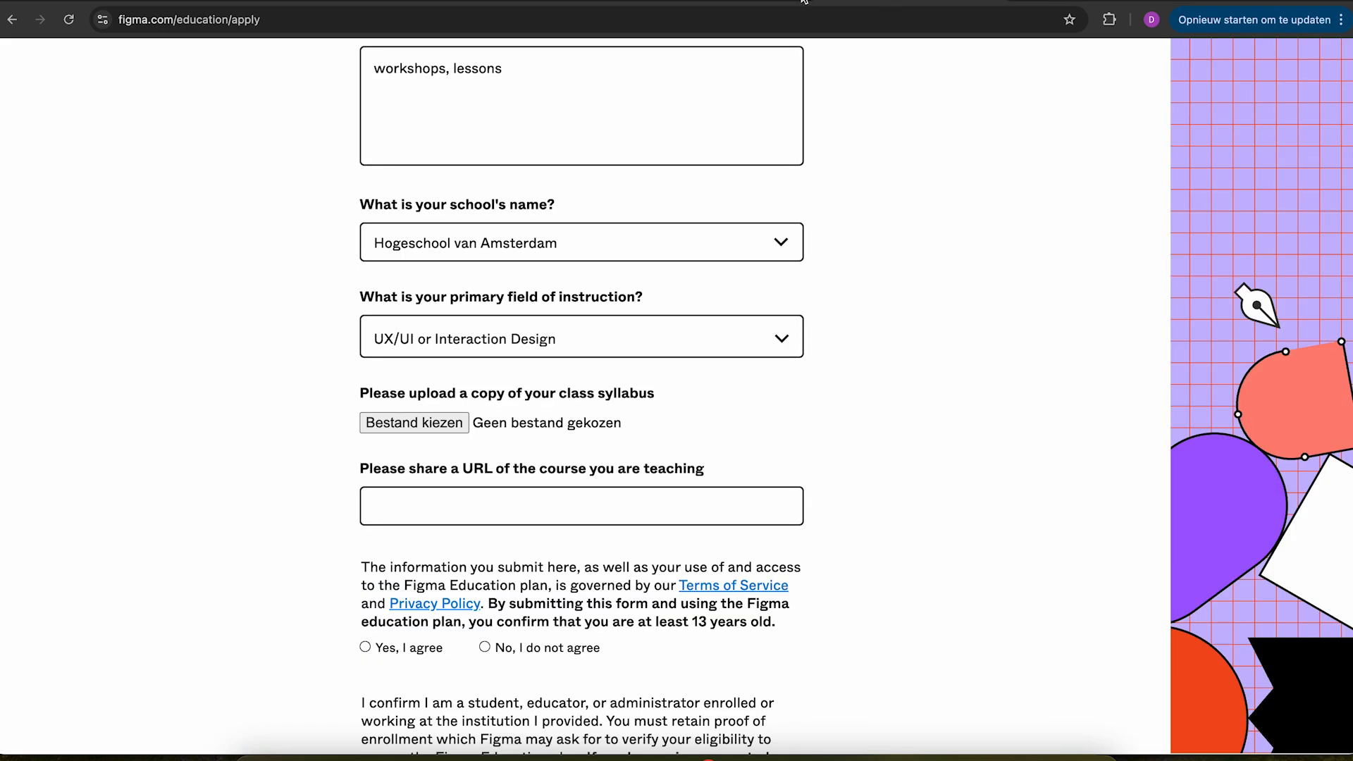
left_click(434, 423)
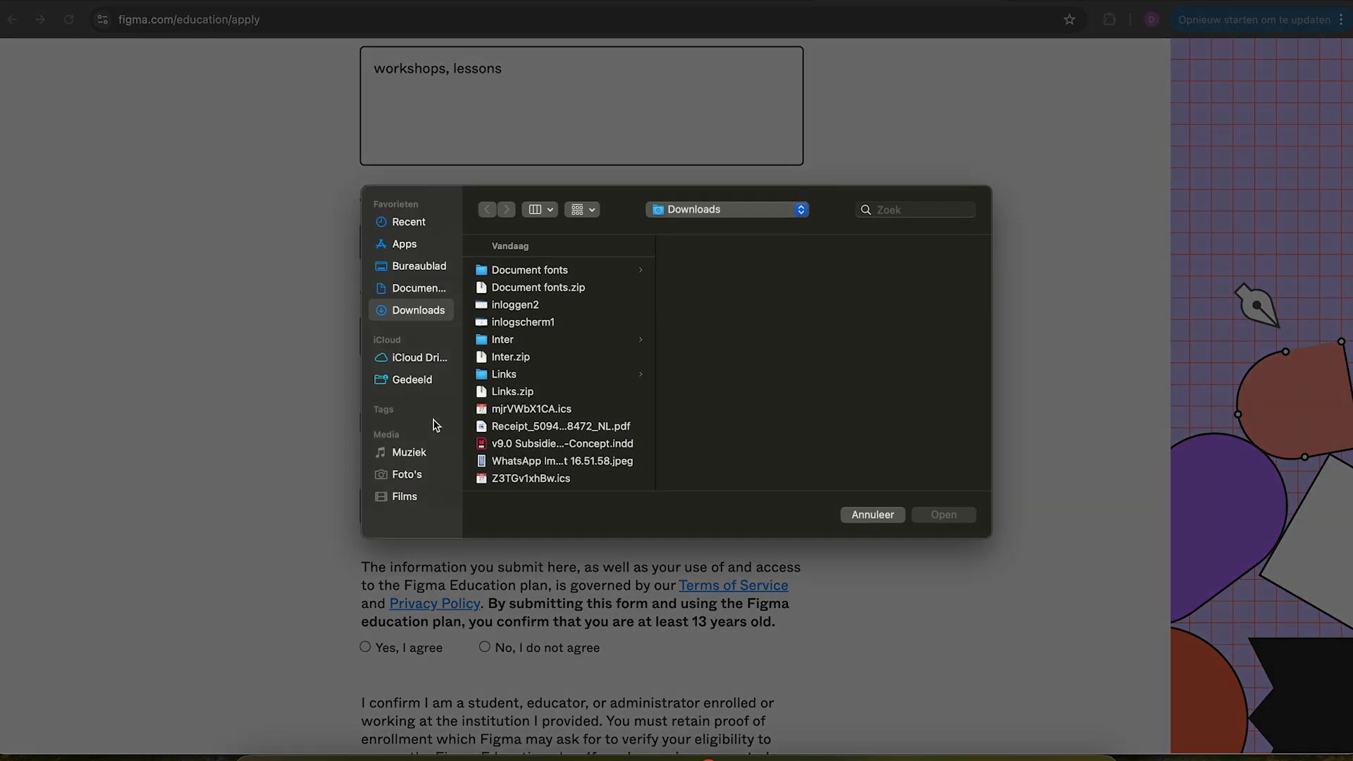
left_click(406, 265)
left_click(549, 274)
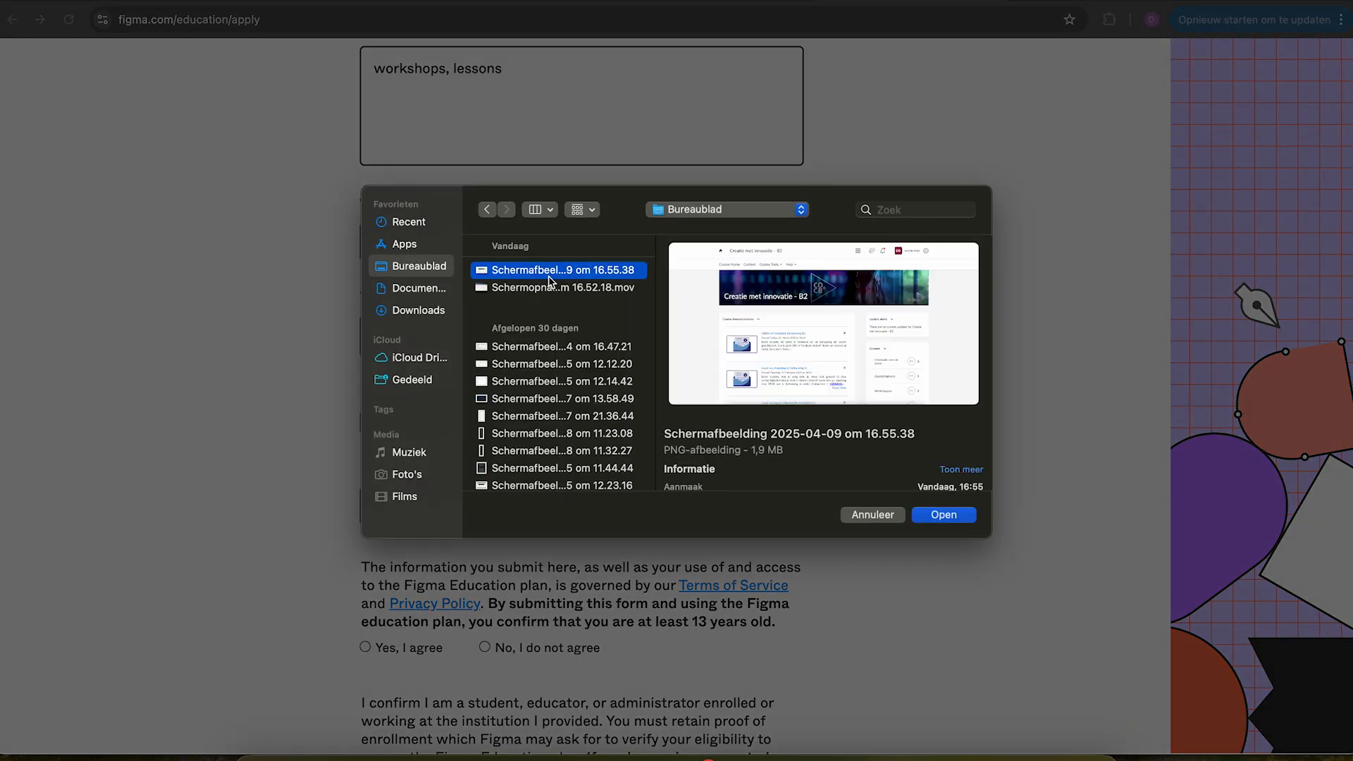
left_click(967, 517)
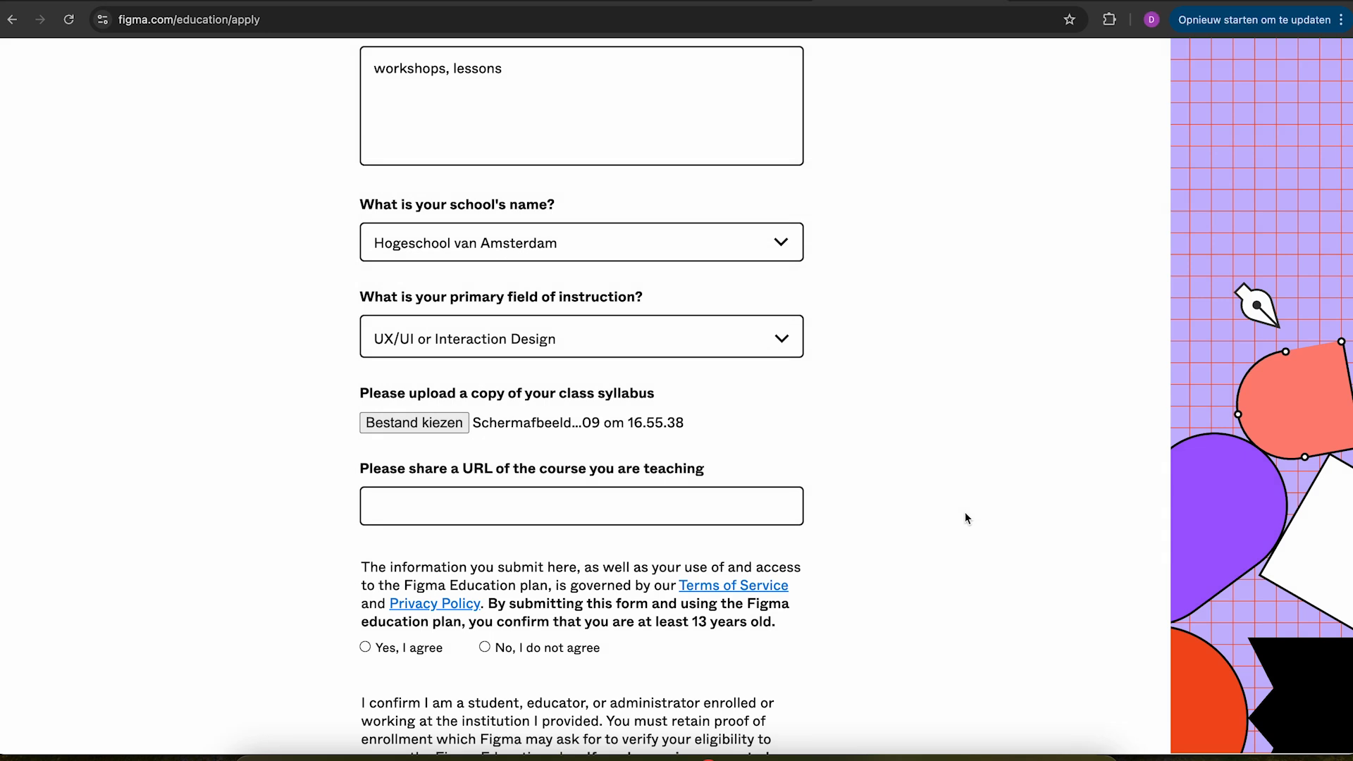
key("ctrl+Tab")
left_click(855, 28)
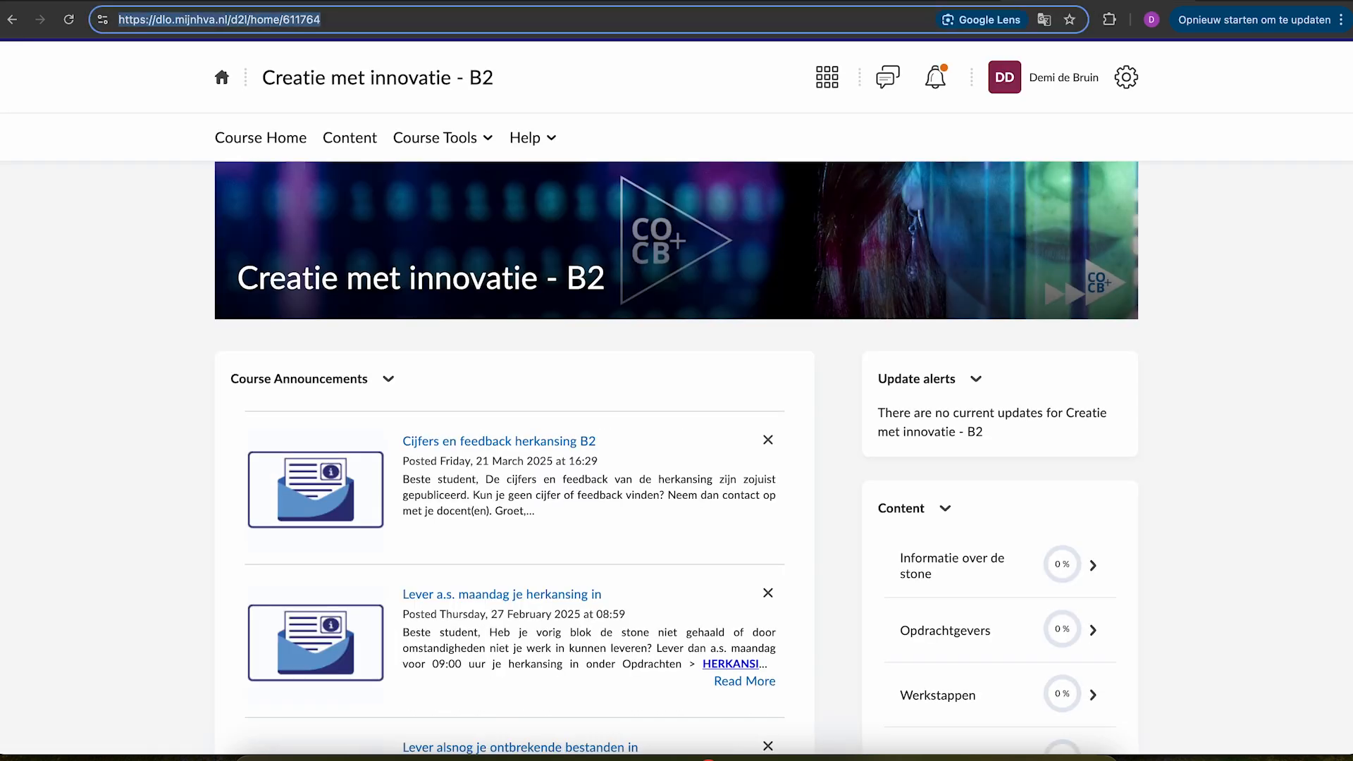
key("super+c")
key("ctrl+shift+Tab")
left_click(727, 491)
key("super+v")
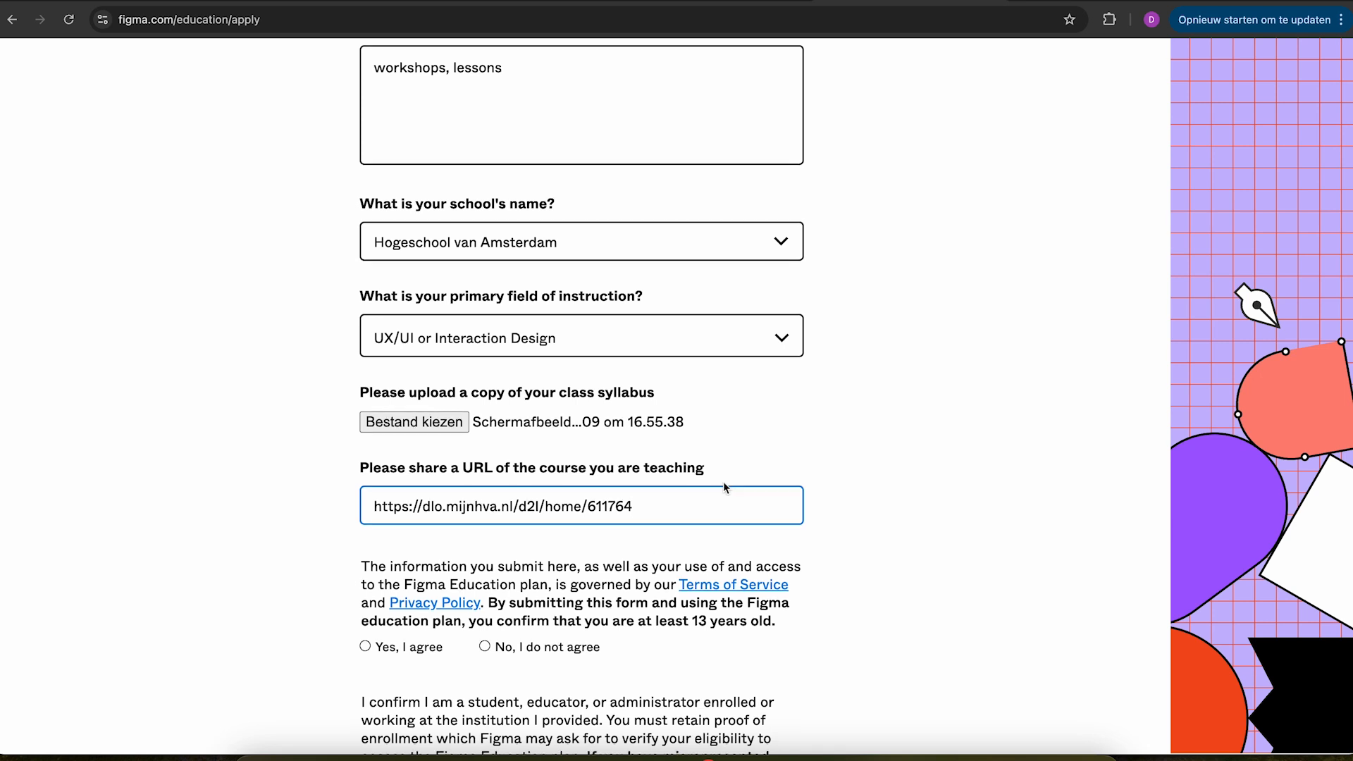
Agree to the terms of service and the eligibility confirmation, and submit the Education plan application.
scroll(726, 488, "down", 2)
left_click(400, 507)
scroll(399, 506, "down", 1)
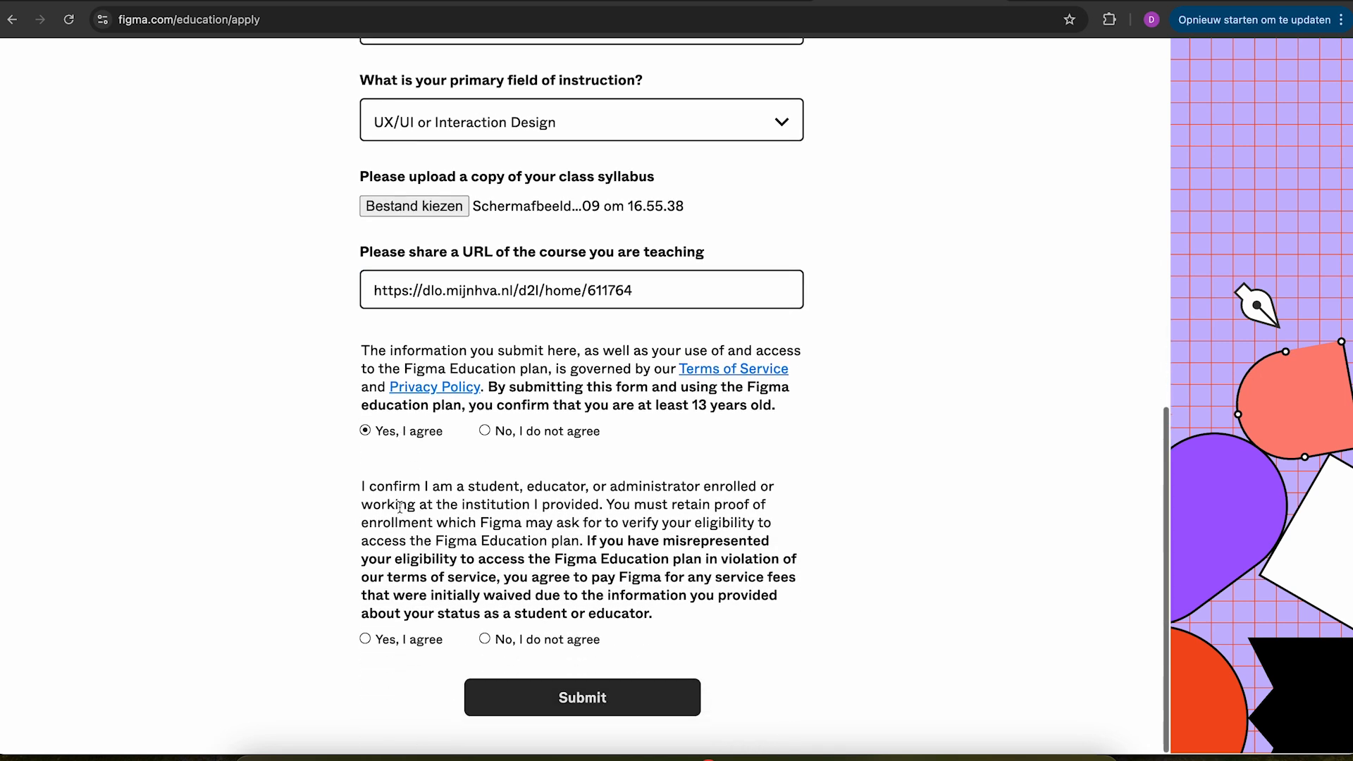
left_click(385, 642)
left_click(570, 701)
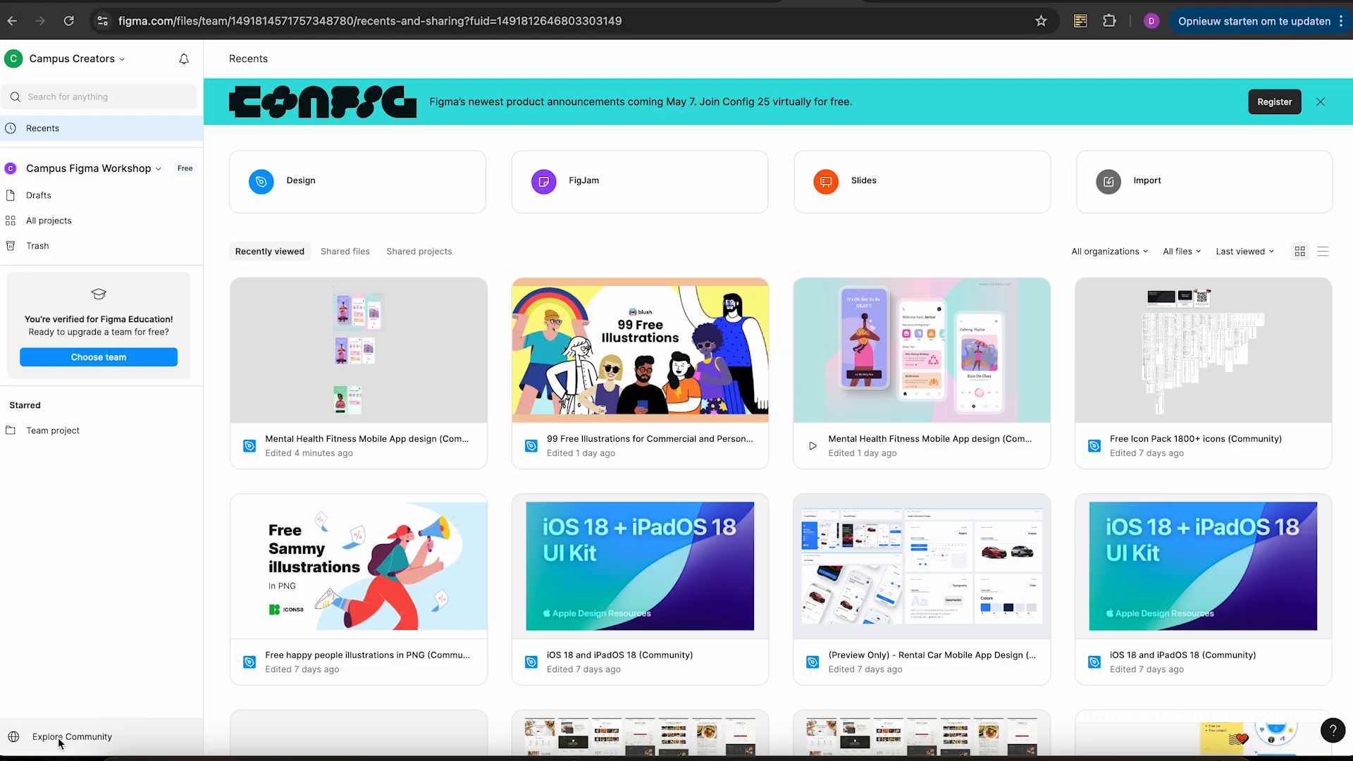
Open the UI kits collection from the design resources of the Figma Community.
left_click(60, 740)
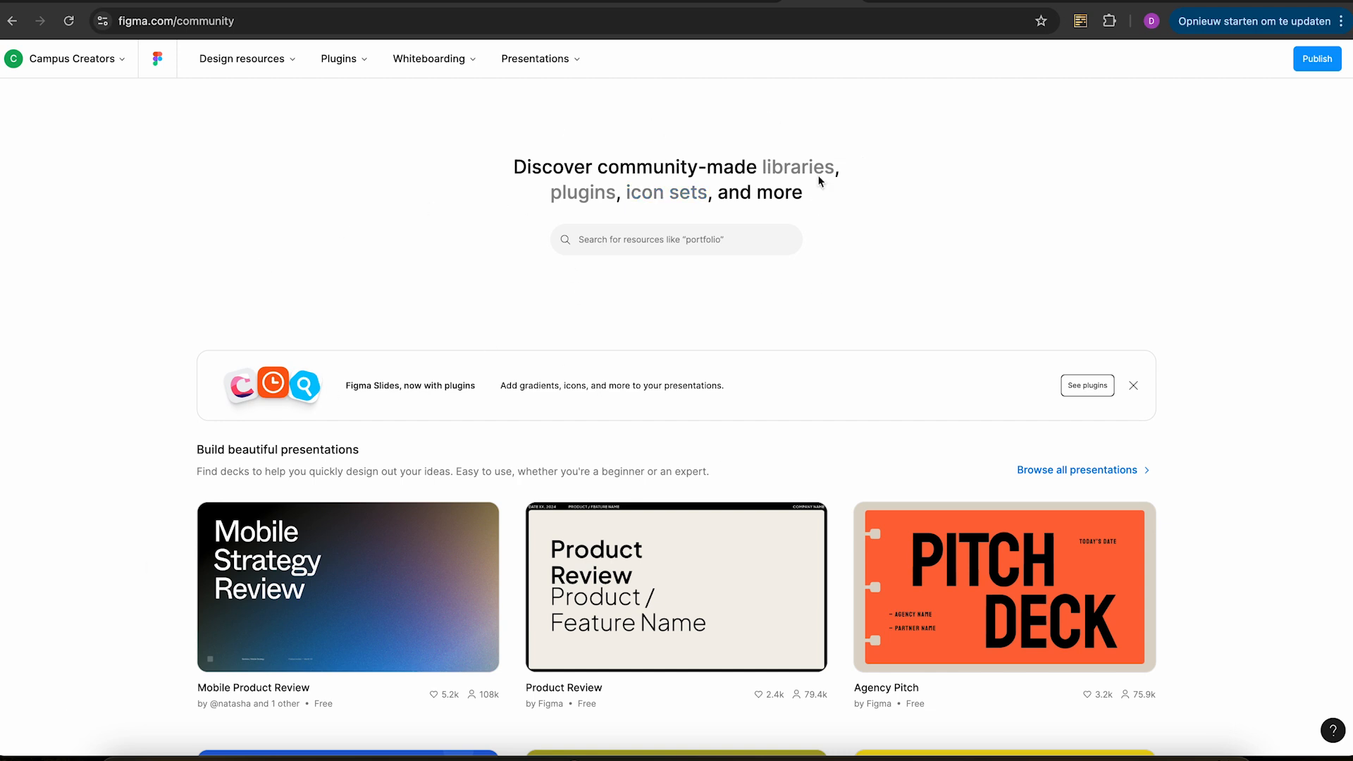
left_click(250, 67)
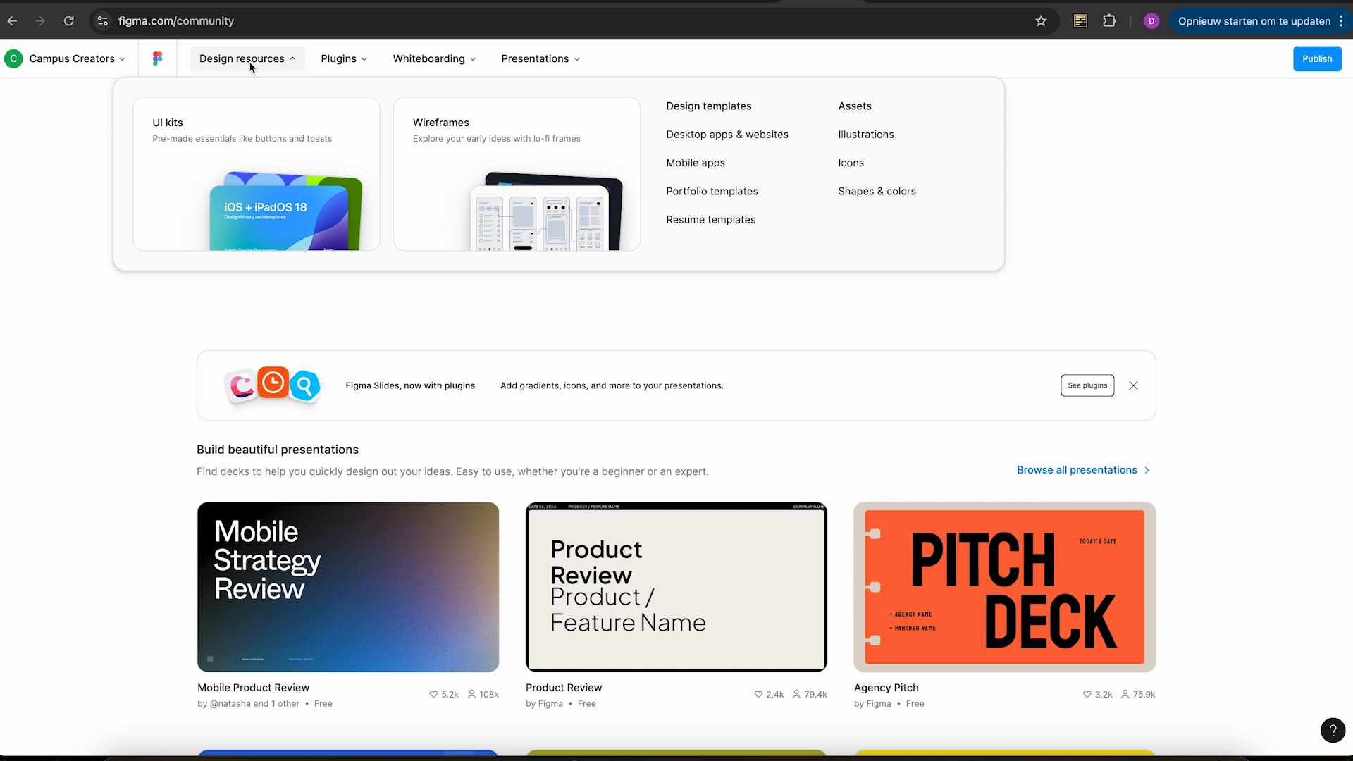
left_click(209, 110)
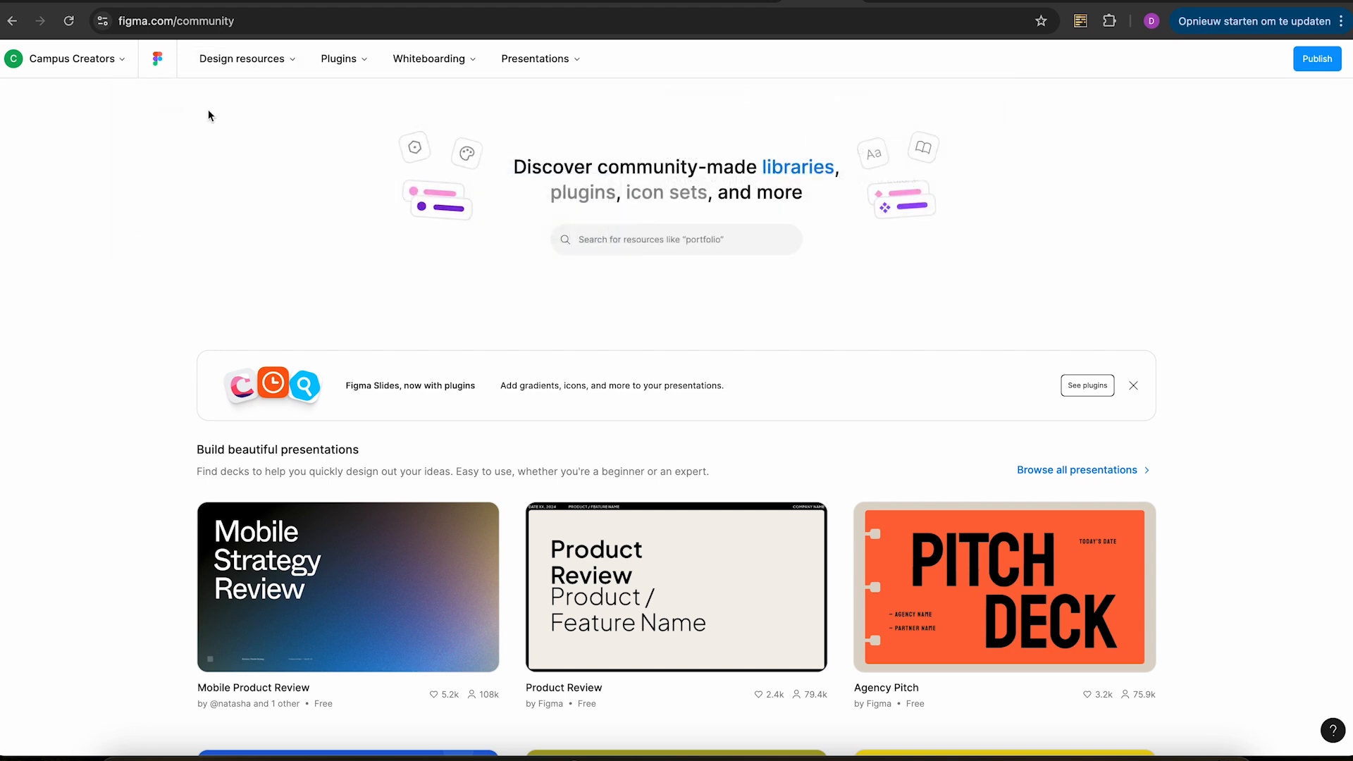
left_click(225, 63)
left_click(210, 167)
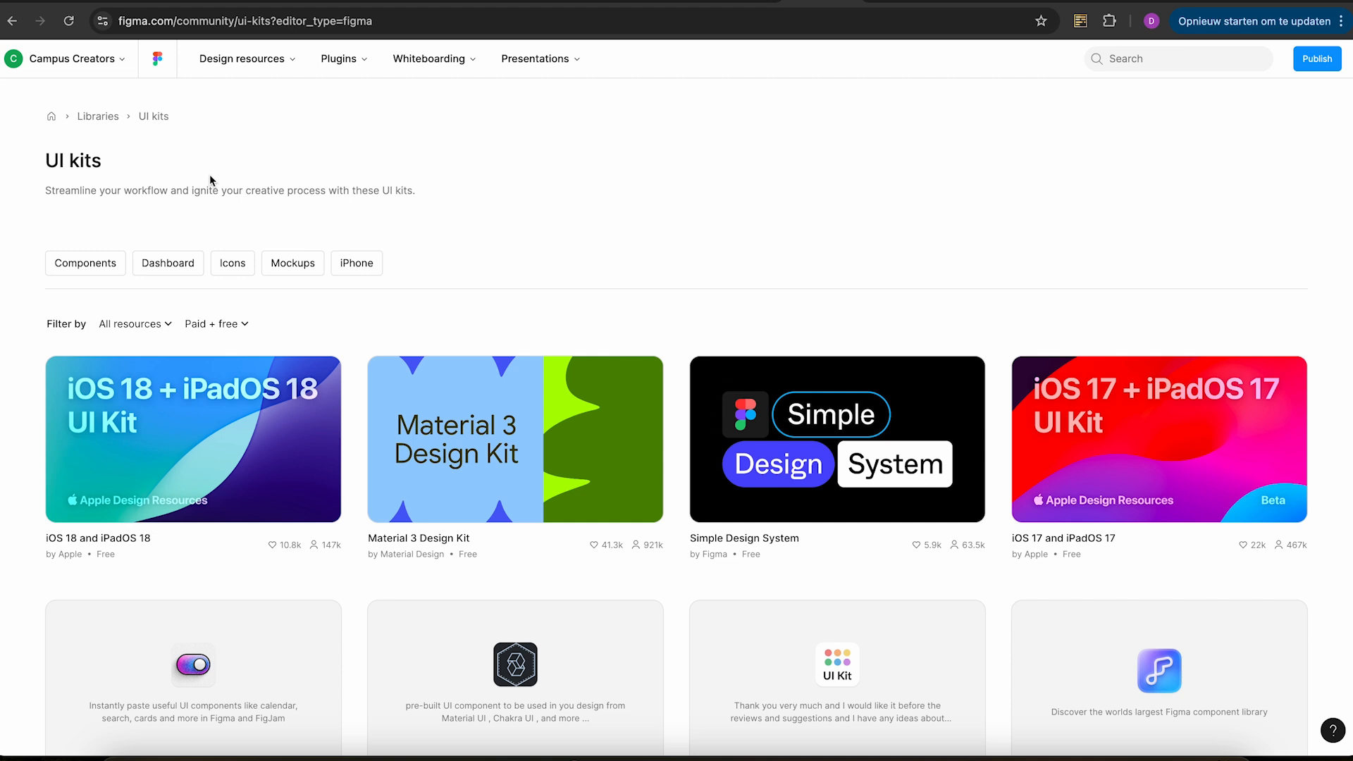
Make a copy of the iOS 18 and iPadOS 18 UI kit in the Campus Figma Workshop team.
left_click(134, 399)
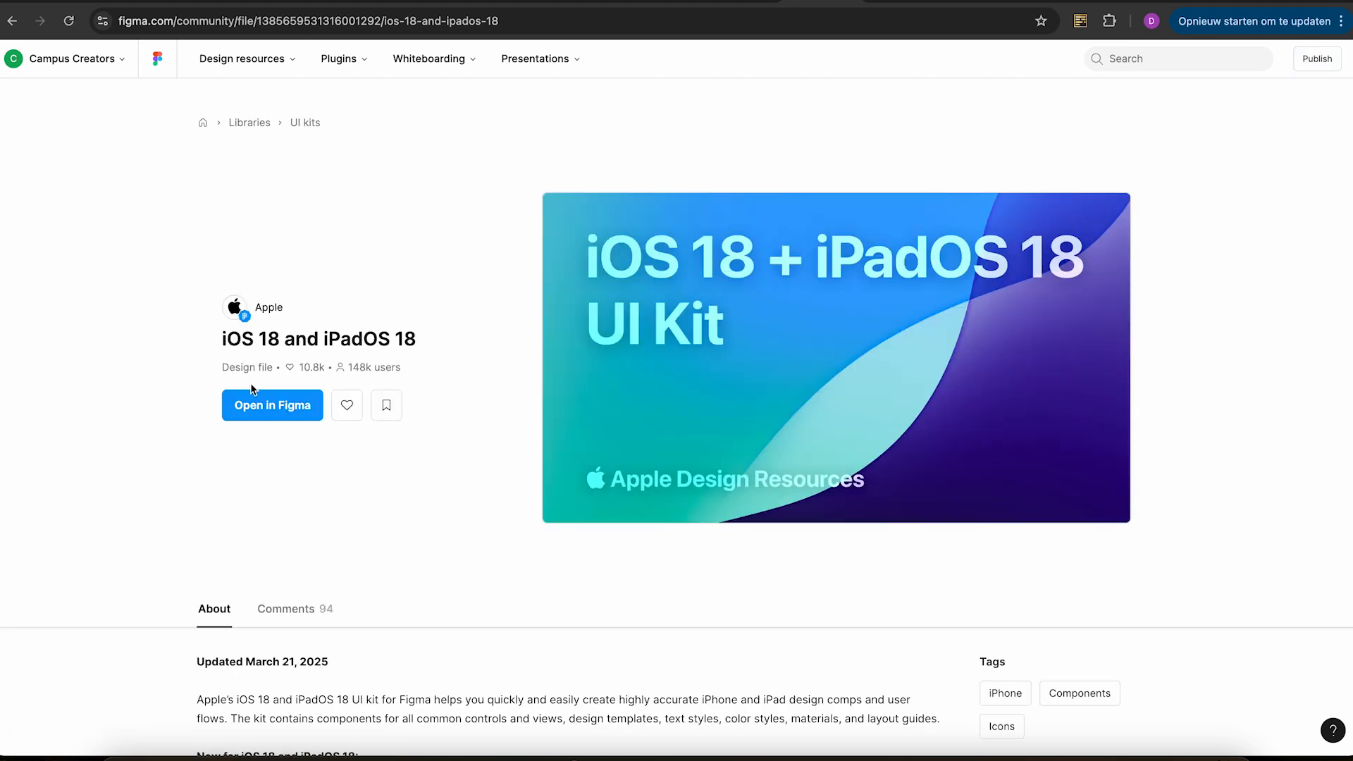
left_click(266, 408)
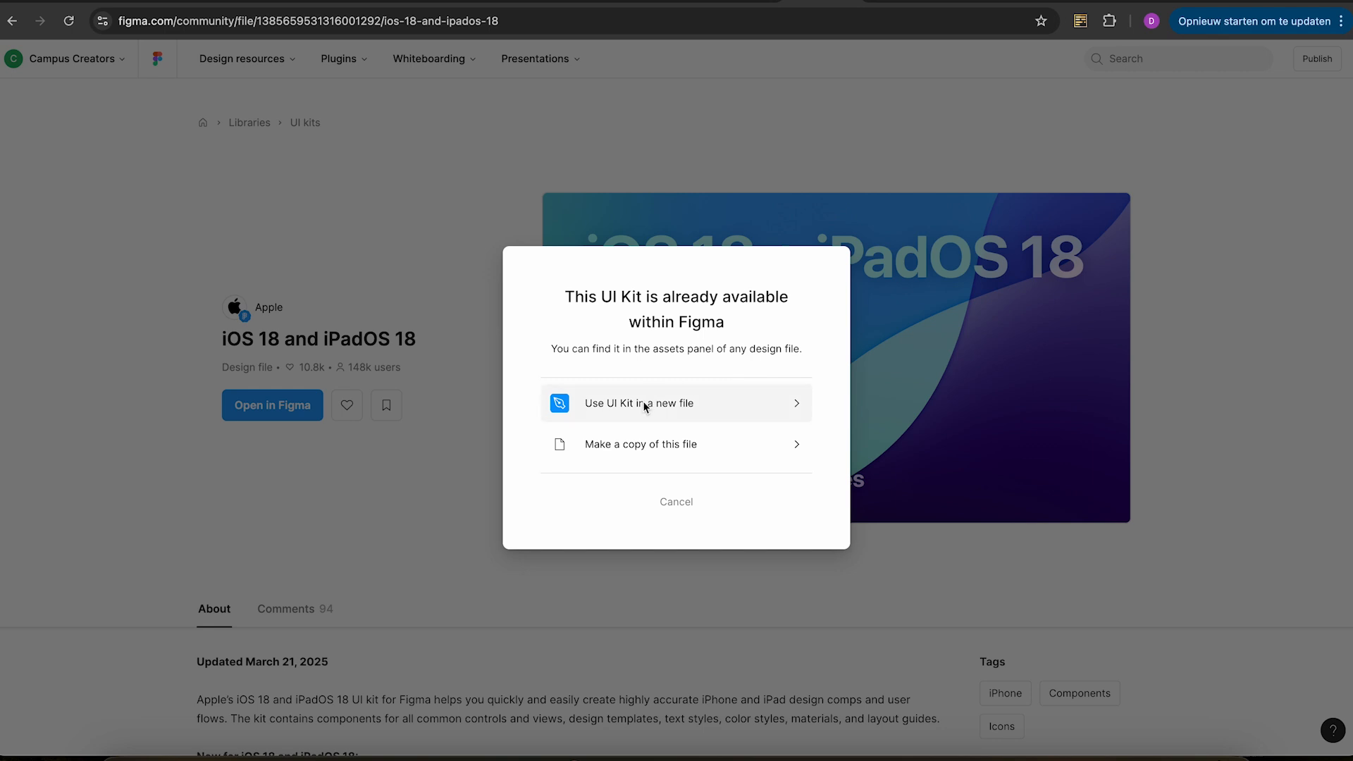
left_click(636, 447)
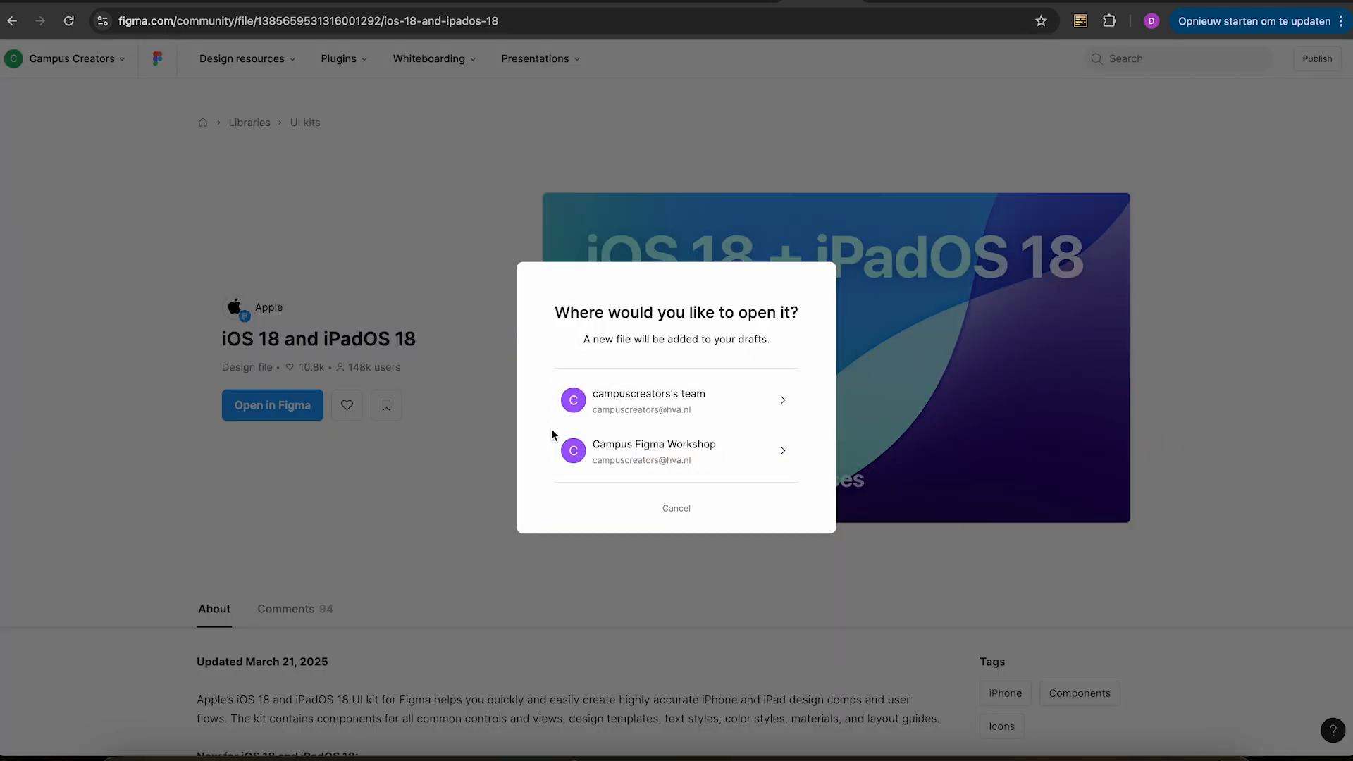
left_click(619, 450)
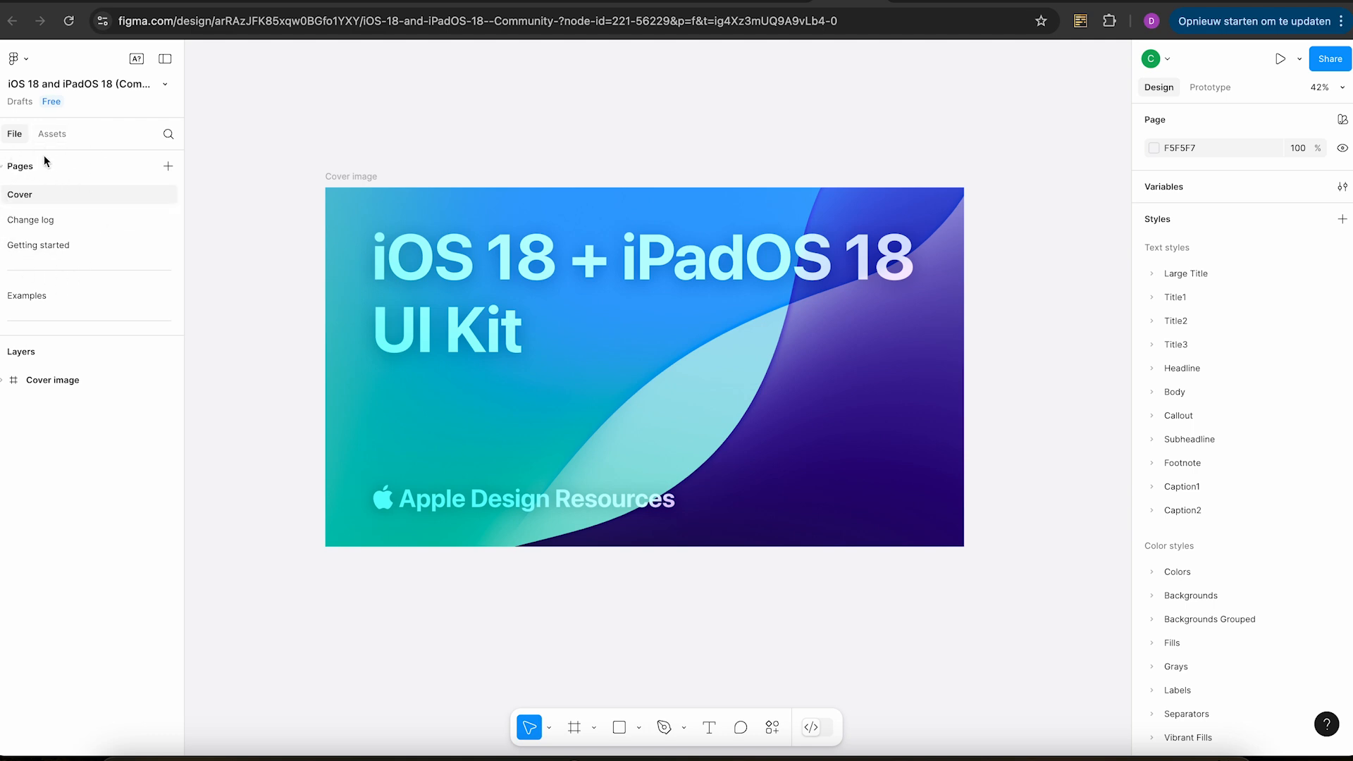
Browse the UI kit's component pages and view the Contextual menus page.
scroll(64, 239, "down", 3)
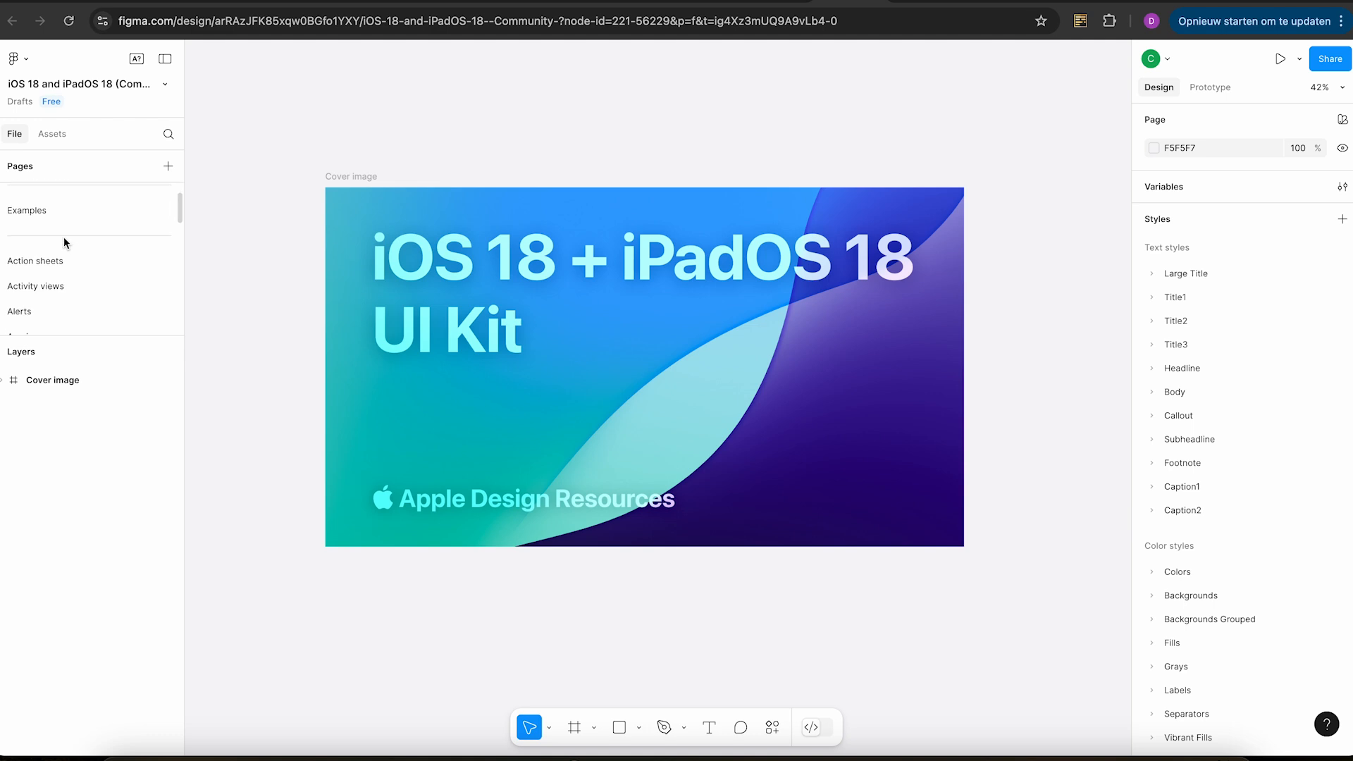
scroll(63, 237, "down", 4)
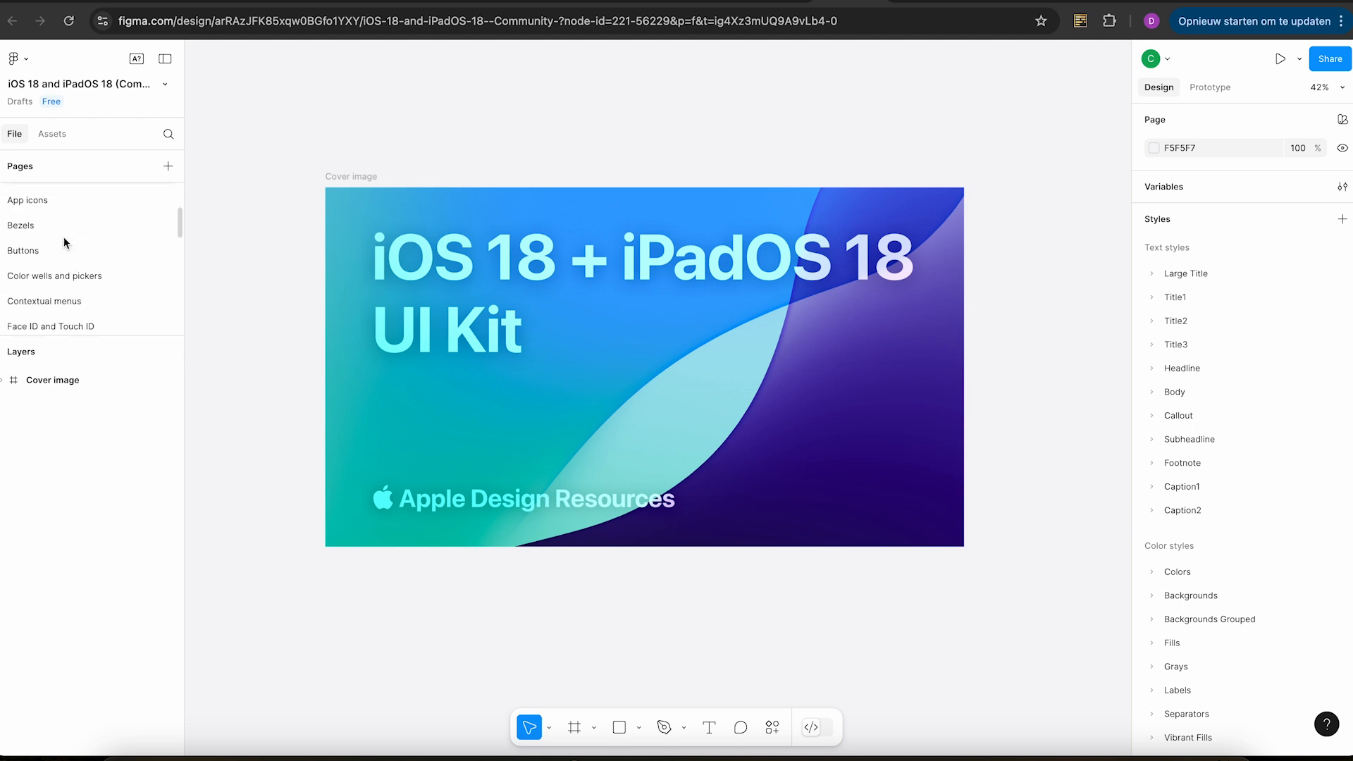
left_click(57, 240)
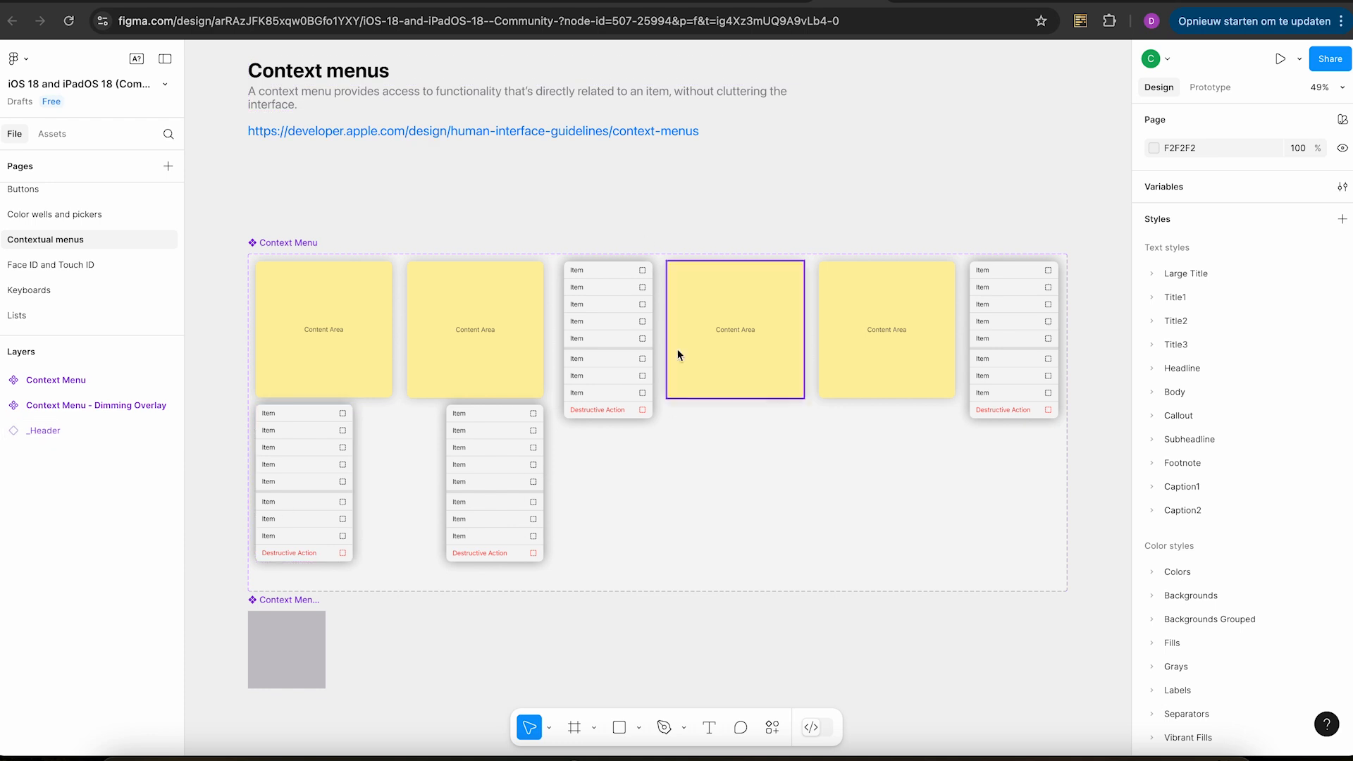
Open the Status bars page of the UI kit and examine its iPad and iPhone variants.
scroll(54, 282, "down", 4)
scroll(53, 288, "down", 3)
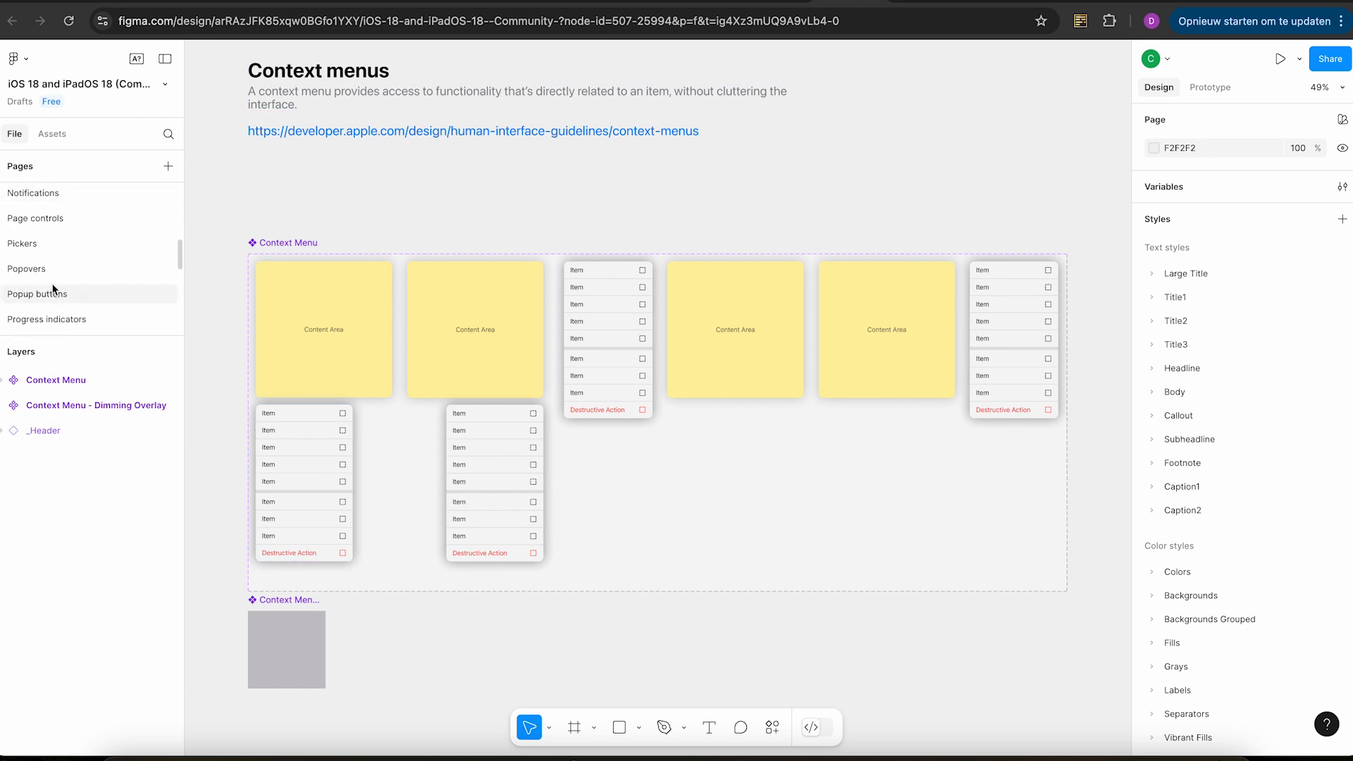
scroll(52, 285, "down", 5)
left_click(53, 282)
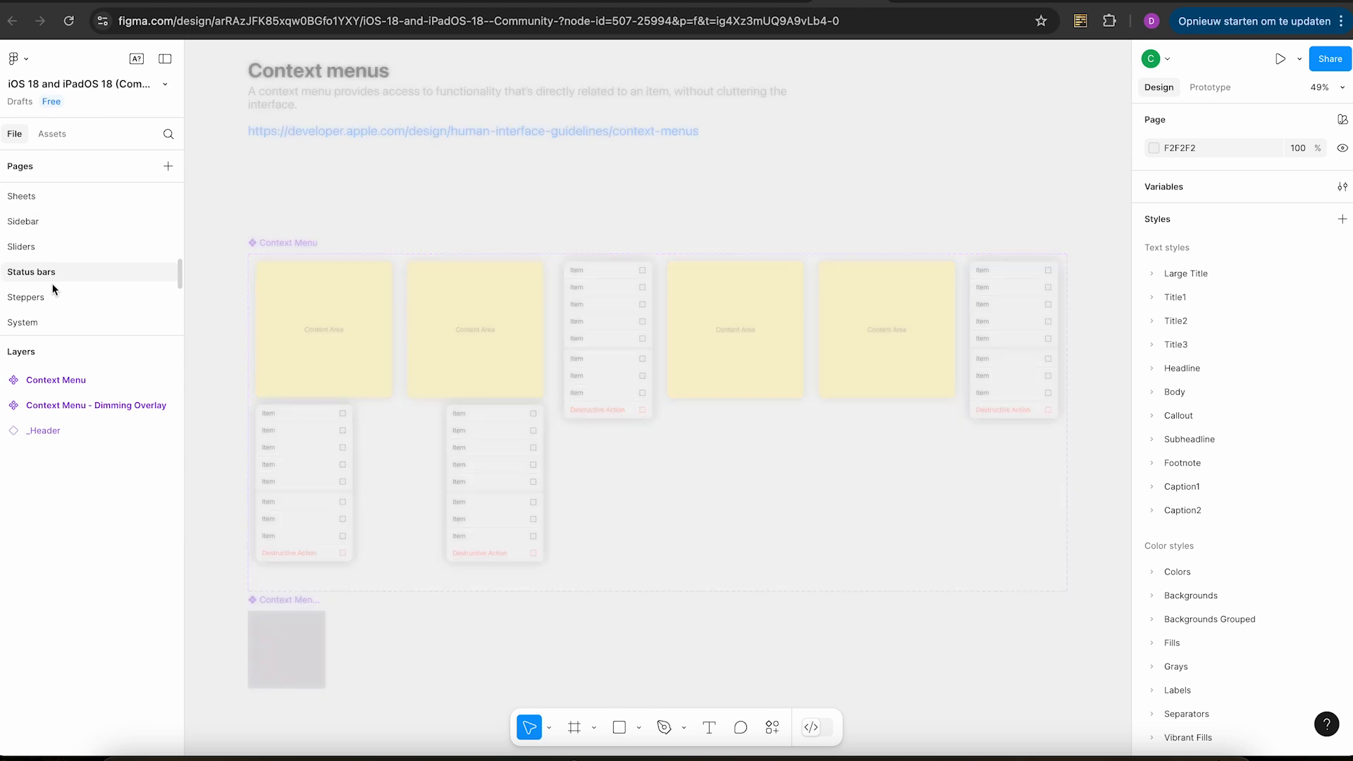
scroll(53, 289, "down", 3)
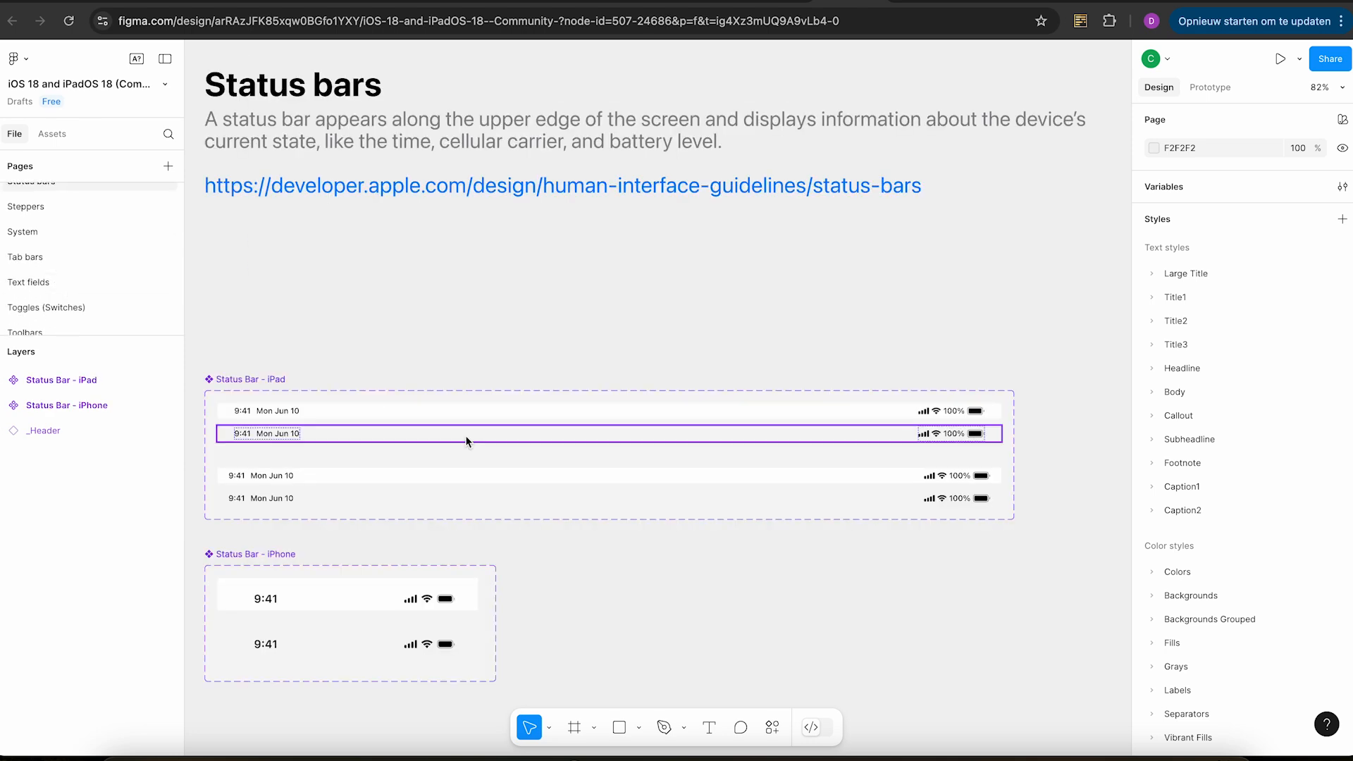
scroll(465, 441, "down", 5)
scroll(465, 441, "left", 2)
scroll(466, 442, "down", 3)
scroll(466, 442, "up", 4)
scroll(466, 442, "right", 1)
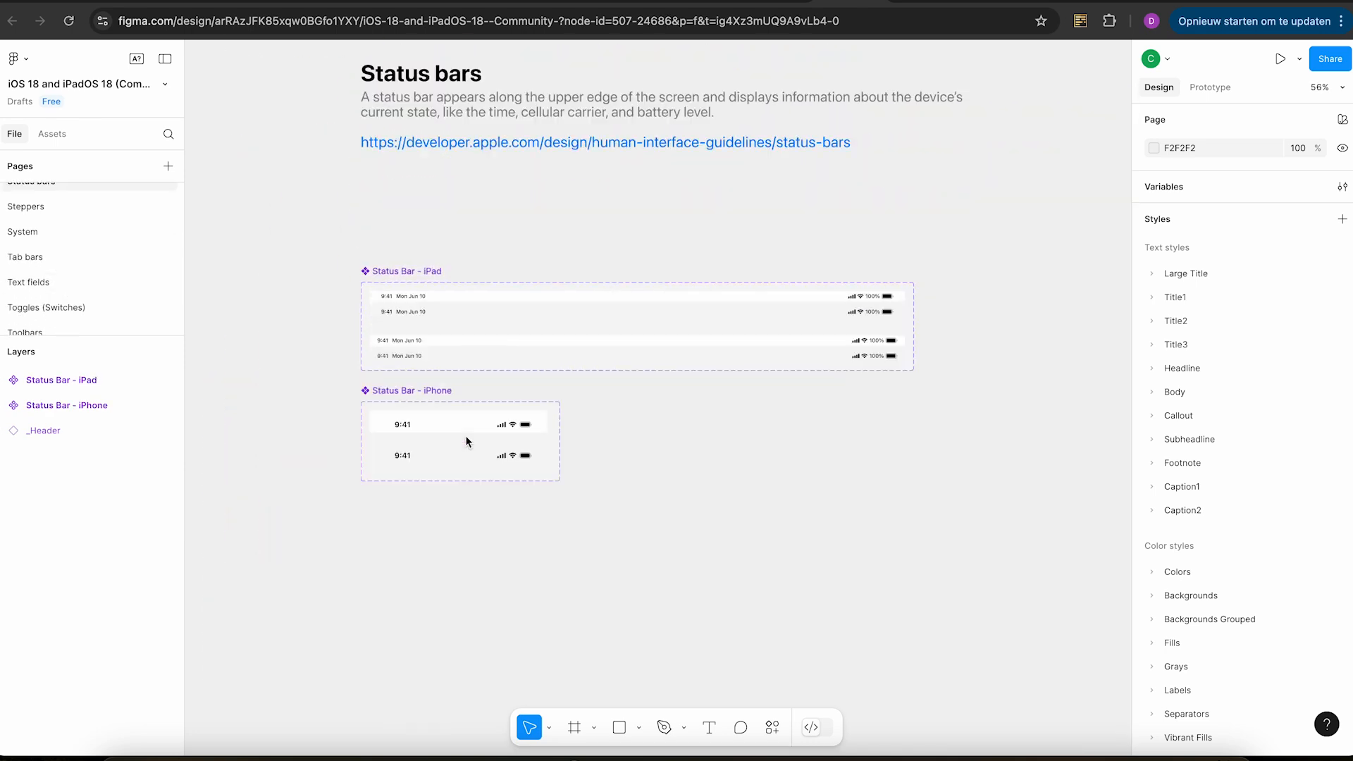
Examine the UI kit's Wallpapers, Text fields, System and Sheets pages.
scroll(35, 261, "down", 4)
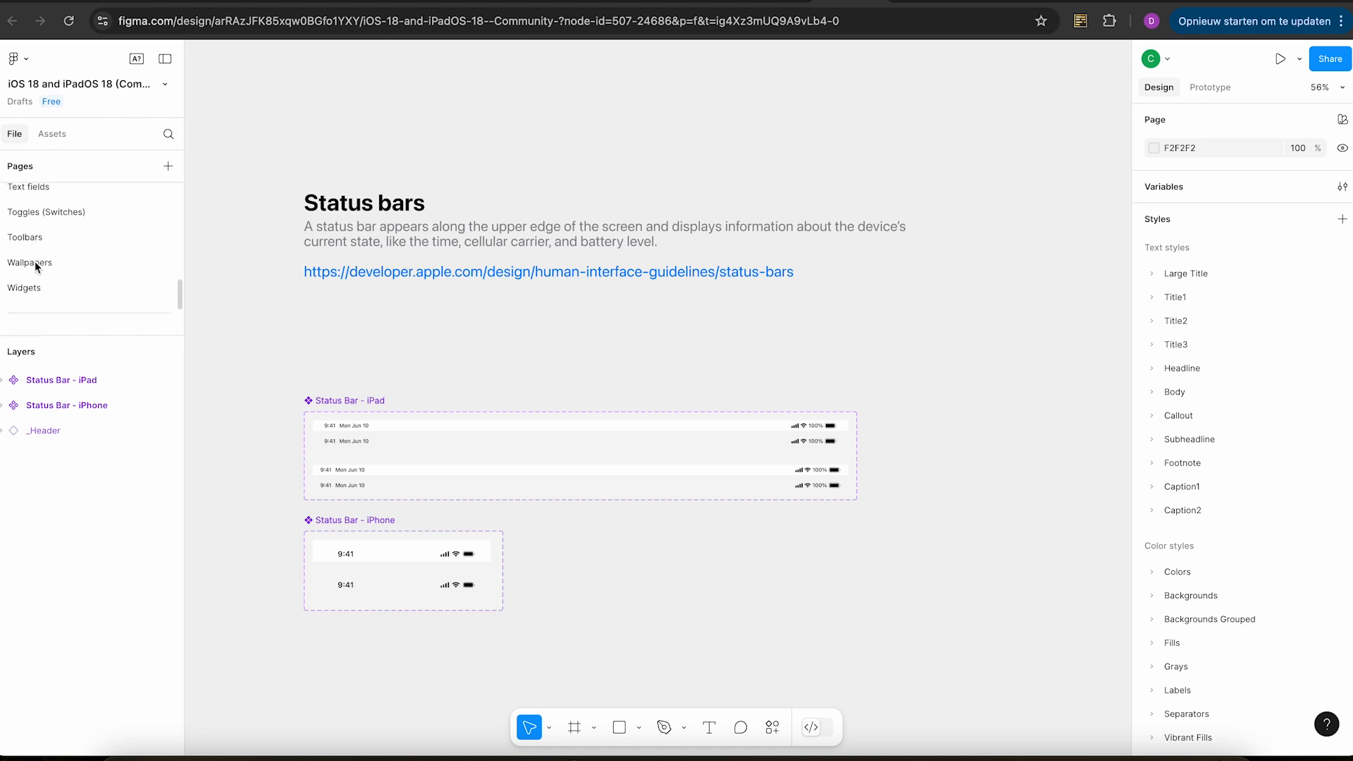
left_click(34, 263)
scroll(34, 261, "up", 3)
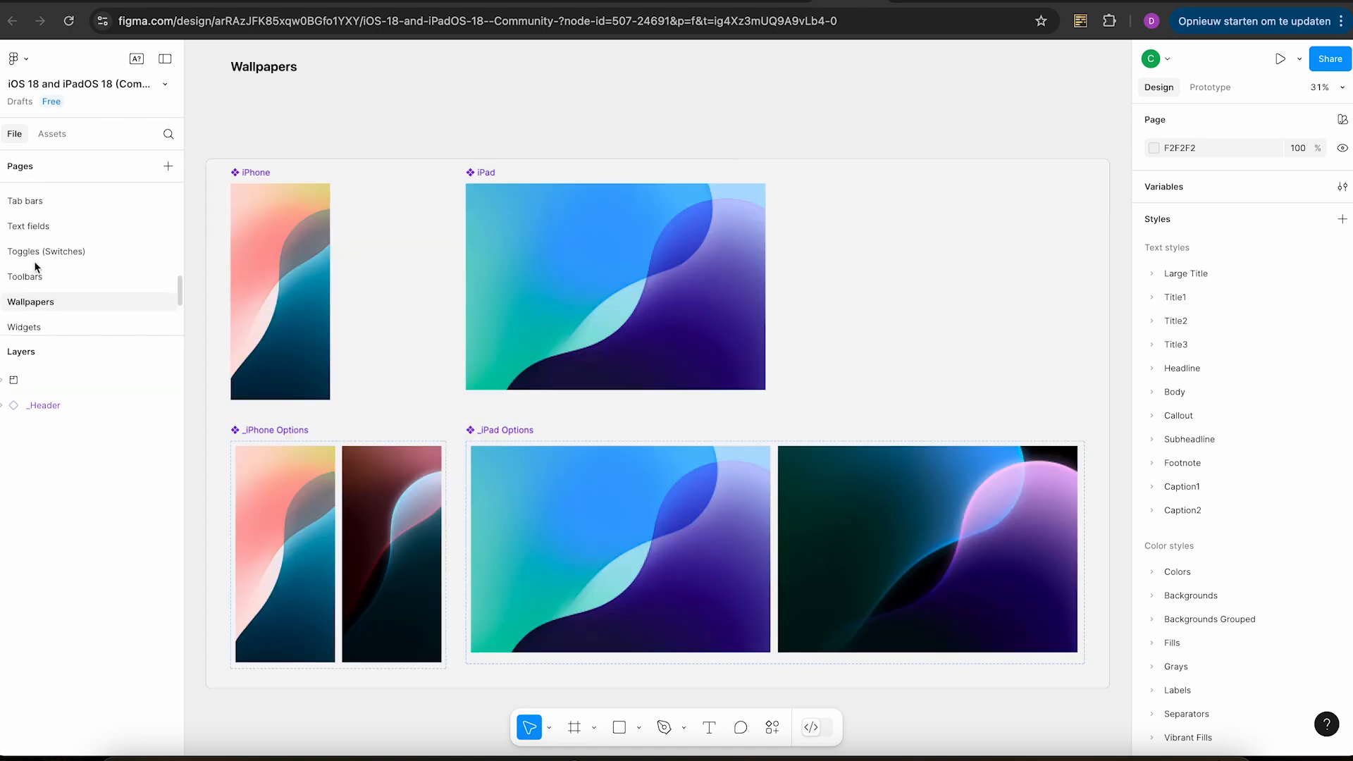
left_click(32, 260)
scroll(33, 260, "up", 2)
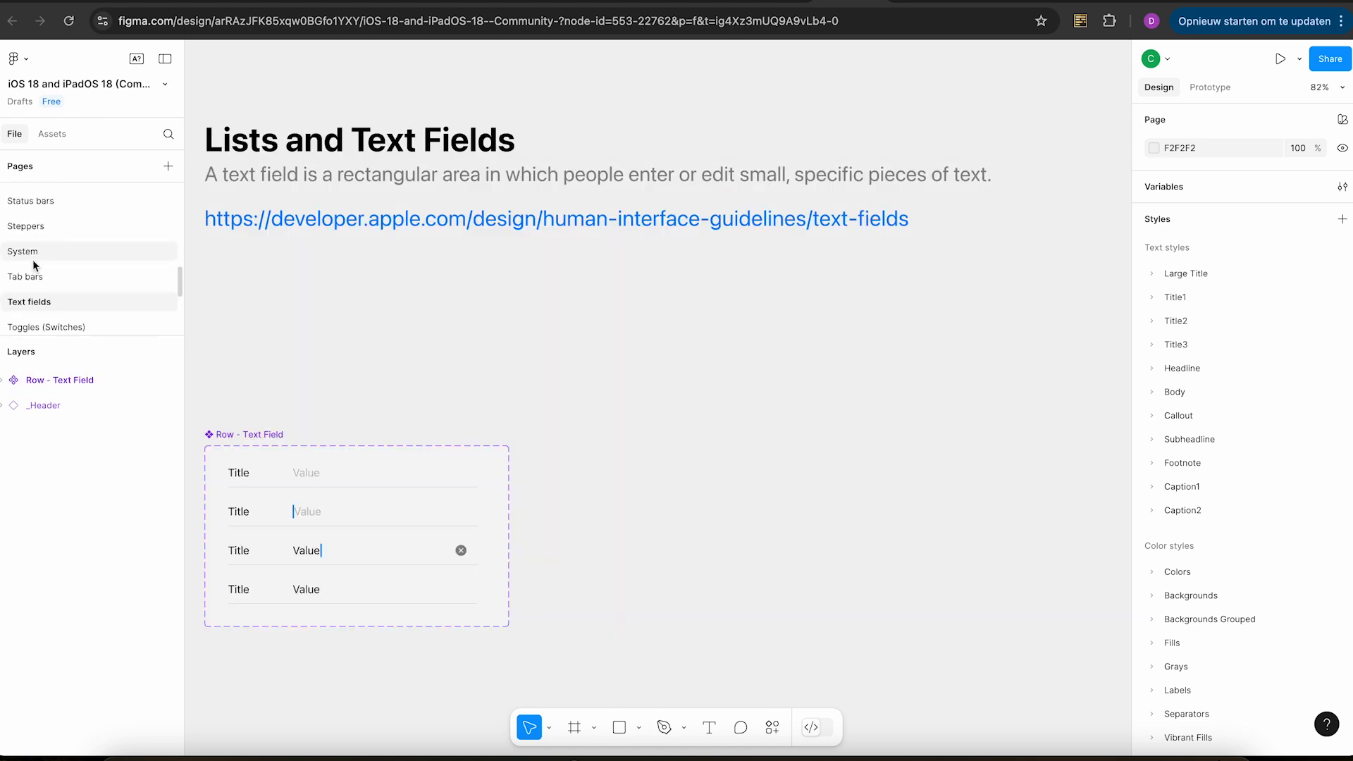
left_click(33, 259)
scroll(33, 259, "up", 4)
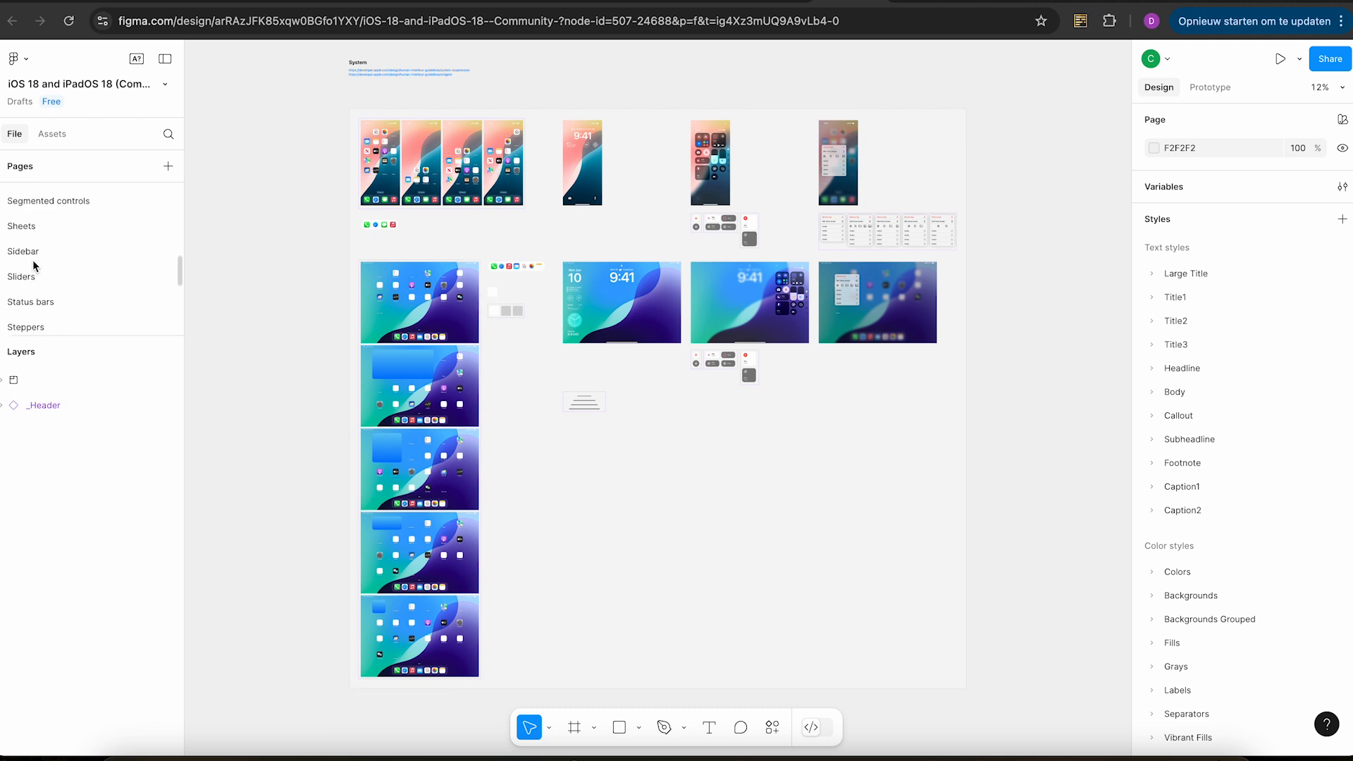
left_click(24, 228)
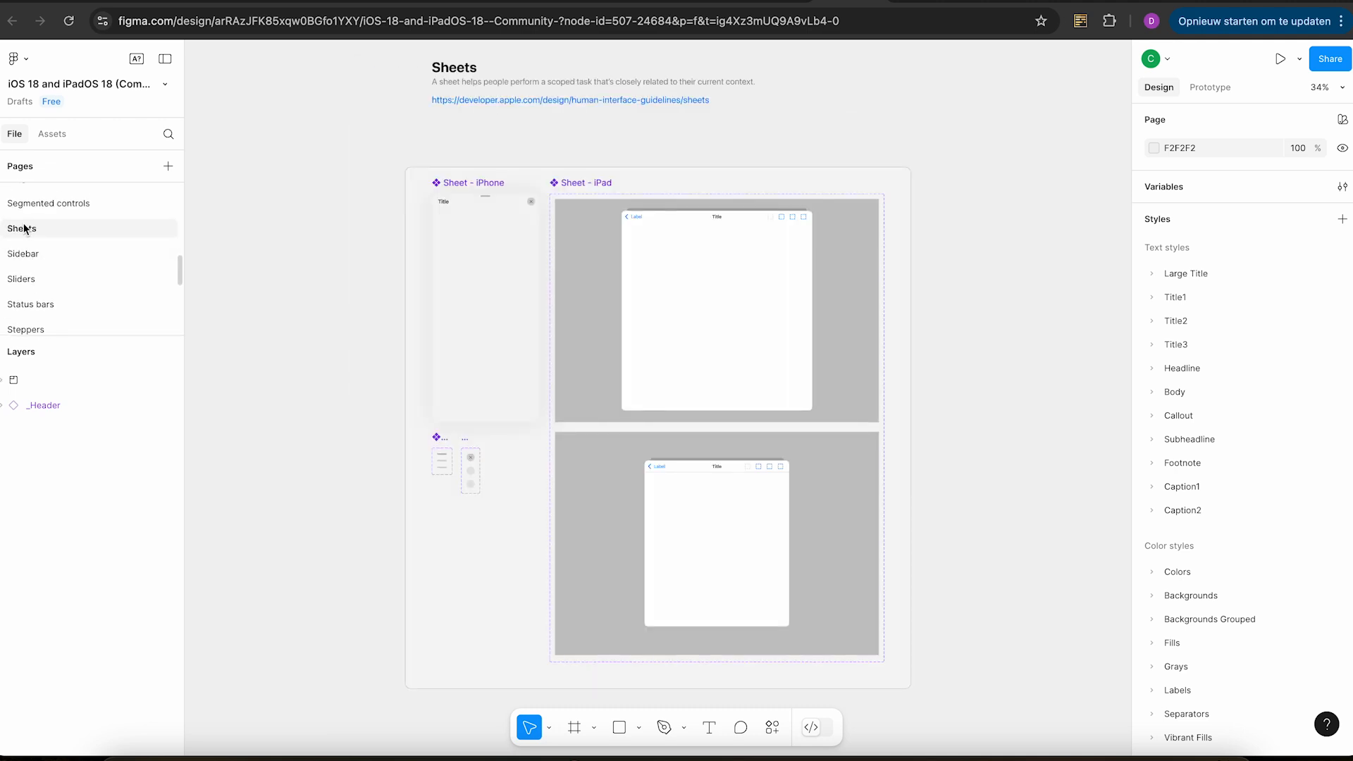
scroll(24, 228, "up", 5)
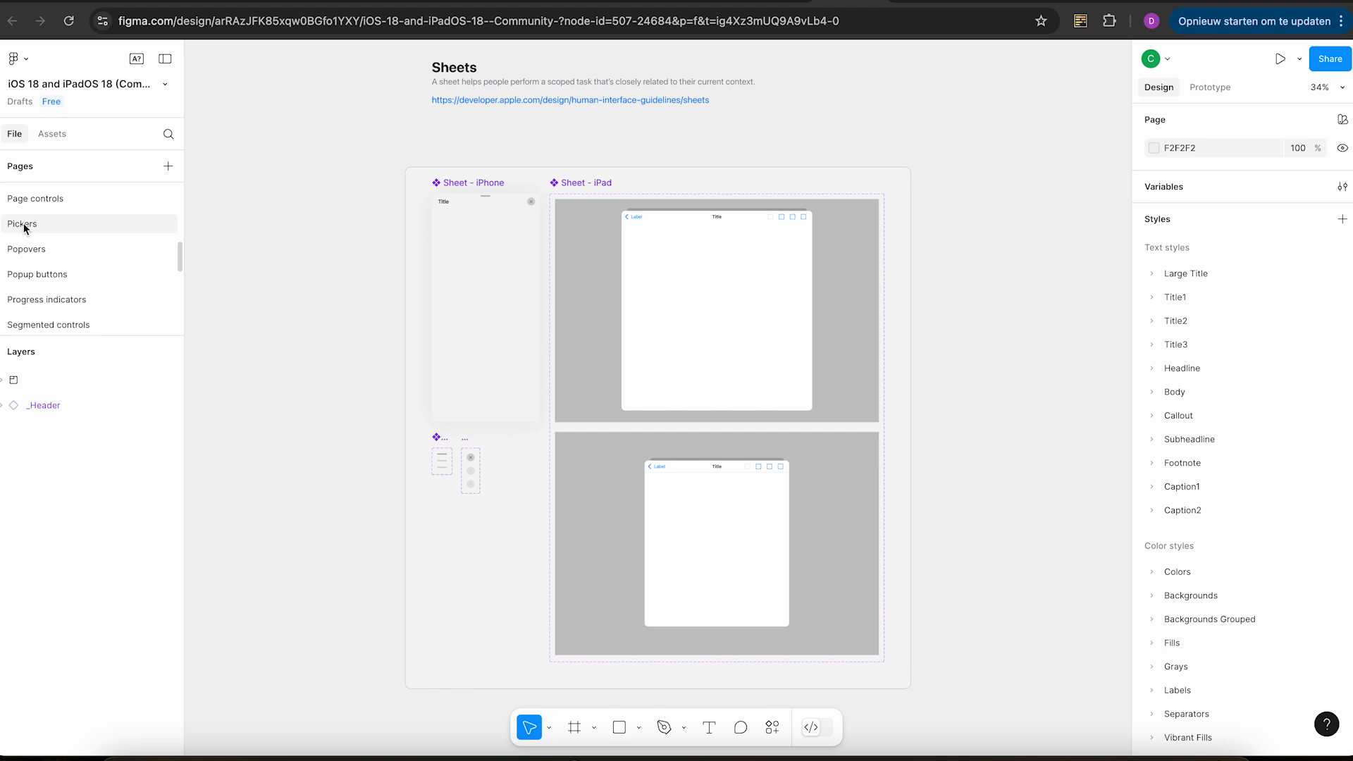
scroll(24, 228, "up", 10)
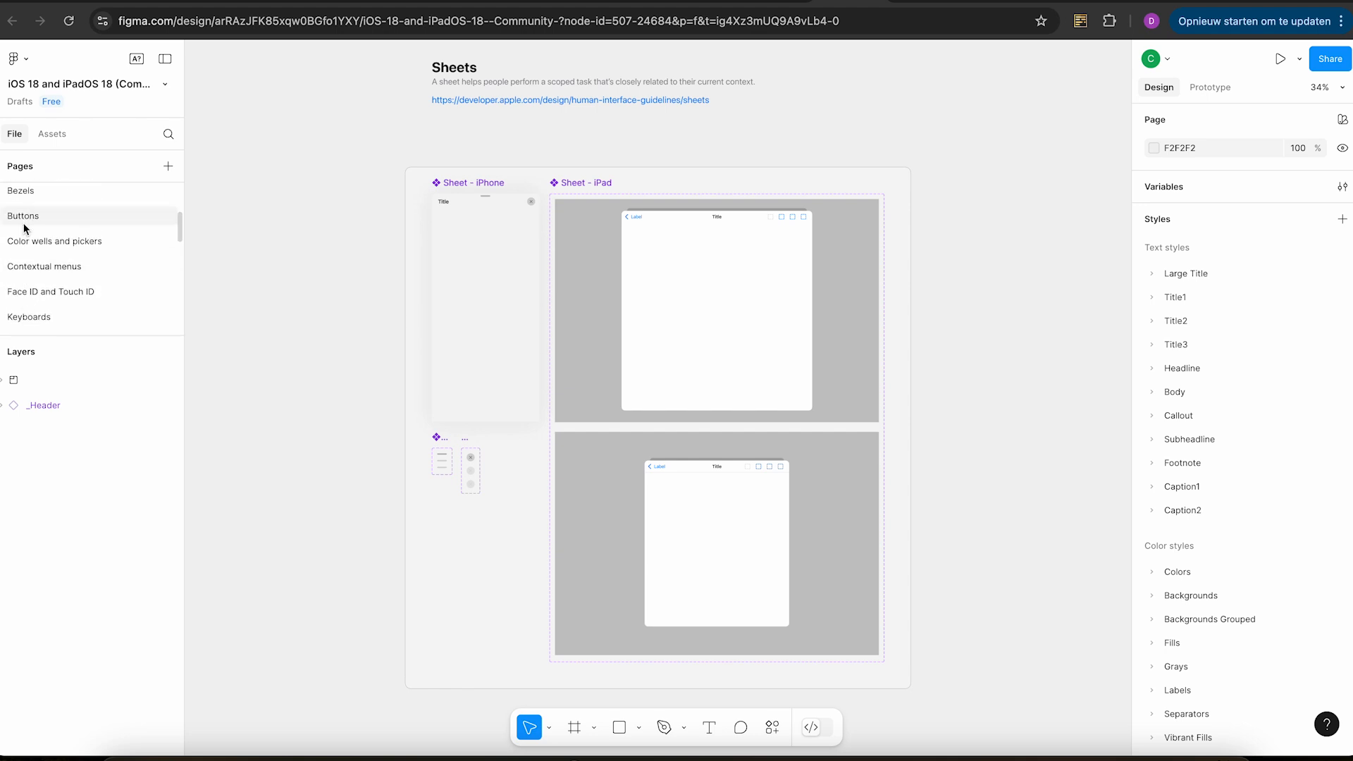
Return from the UI kit to the team's drafts overview and look through the account options.
left_click(18, 58)
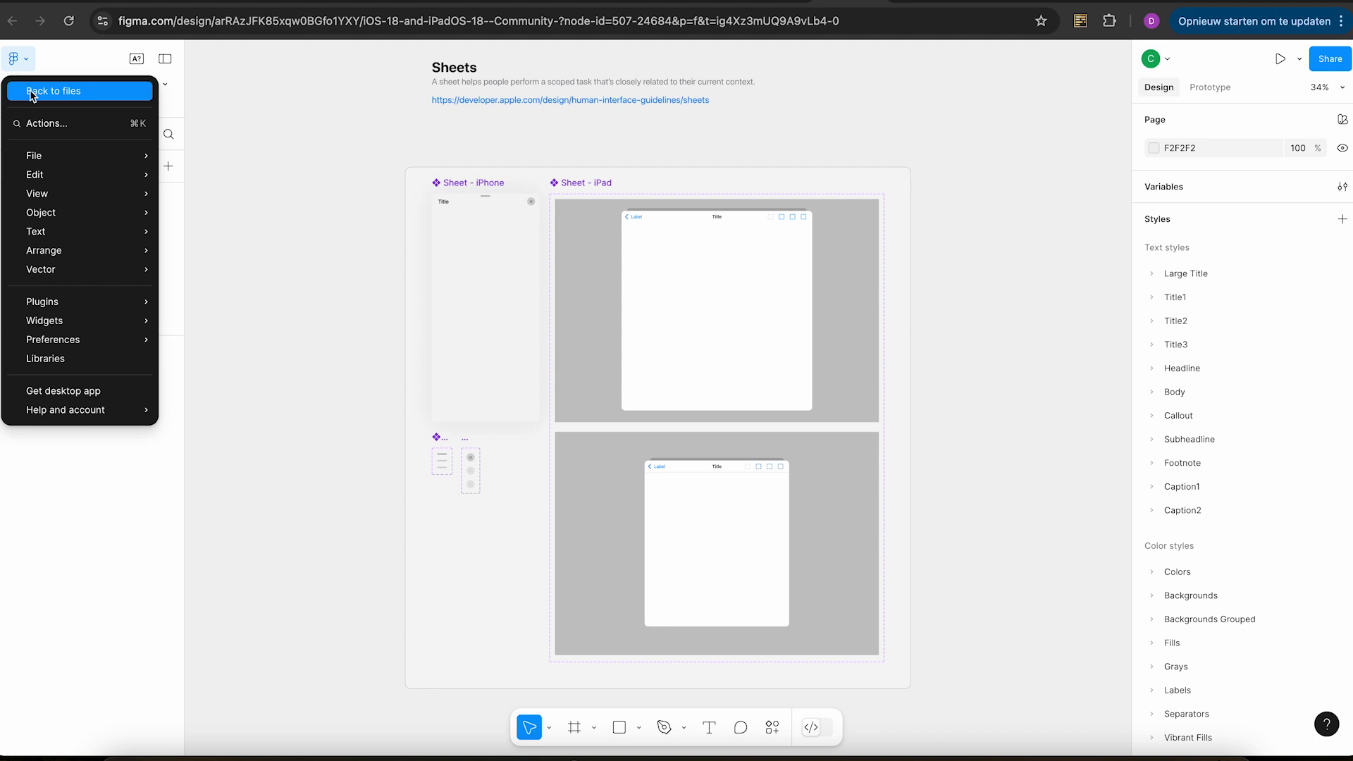
left_click(32, 91)
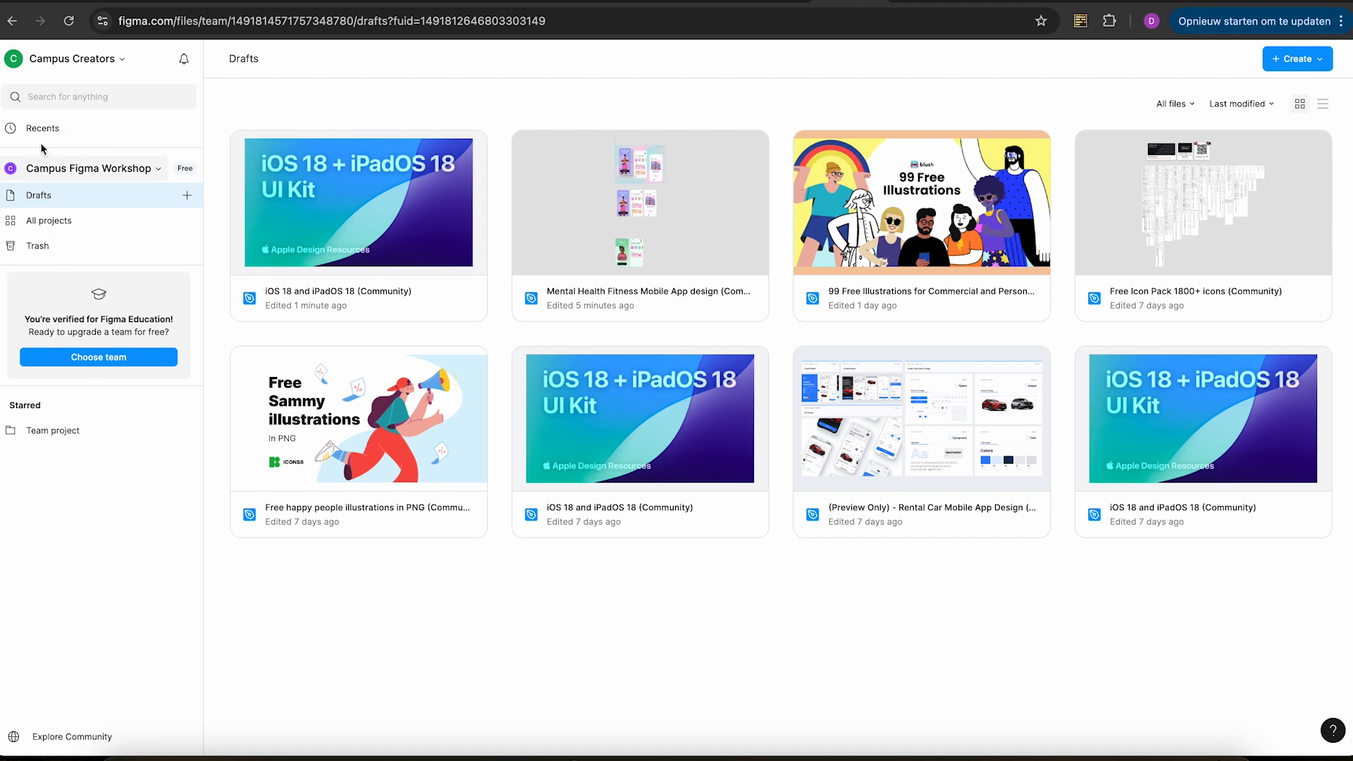
left_click(39, 65)
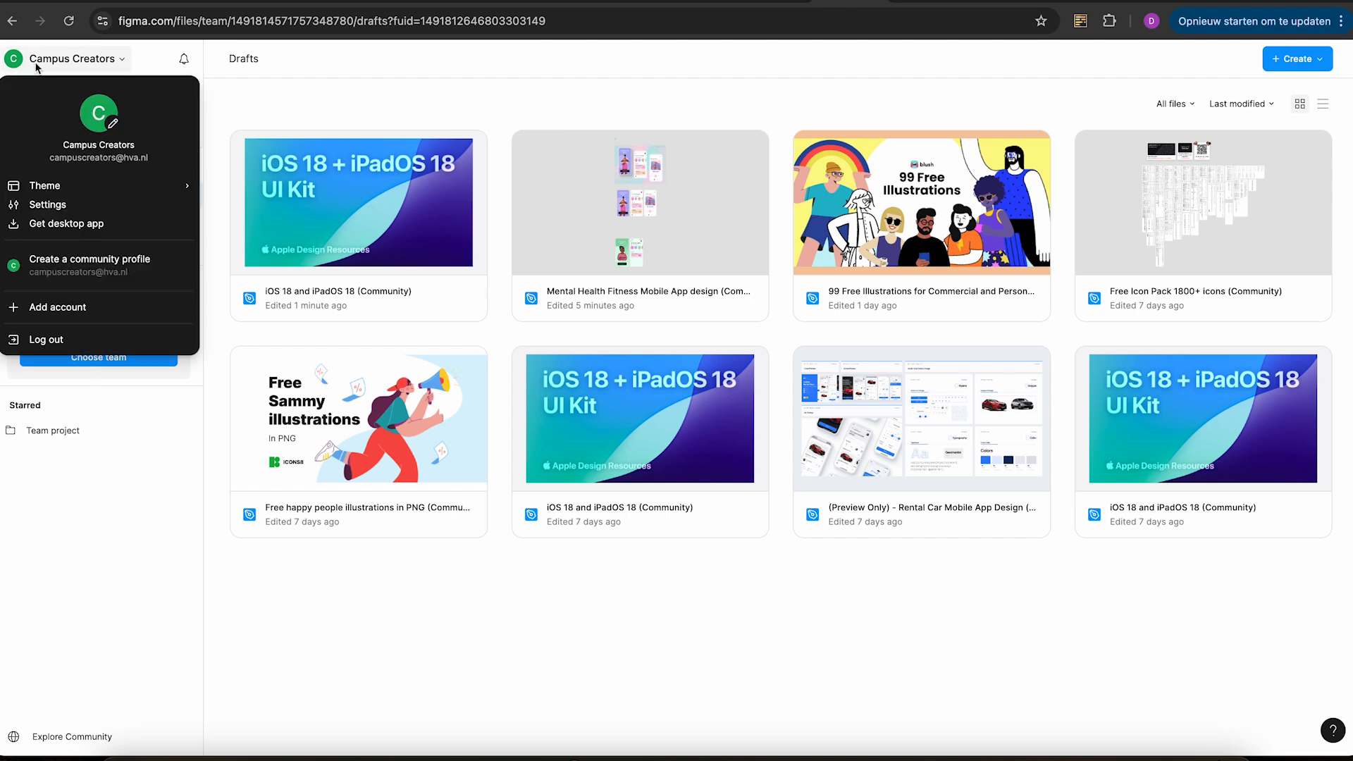
left_click(356, 94)
Create a new design file in the drafts, dismiss the draft tip and expand the file's page list.
left_click(1308, 65)
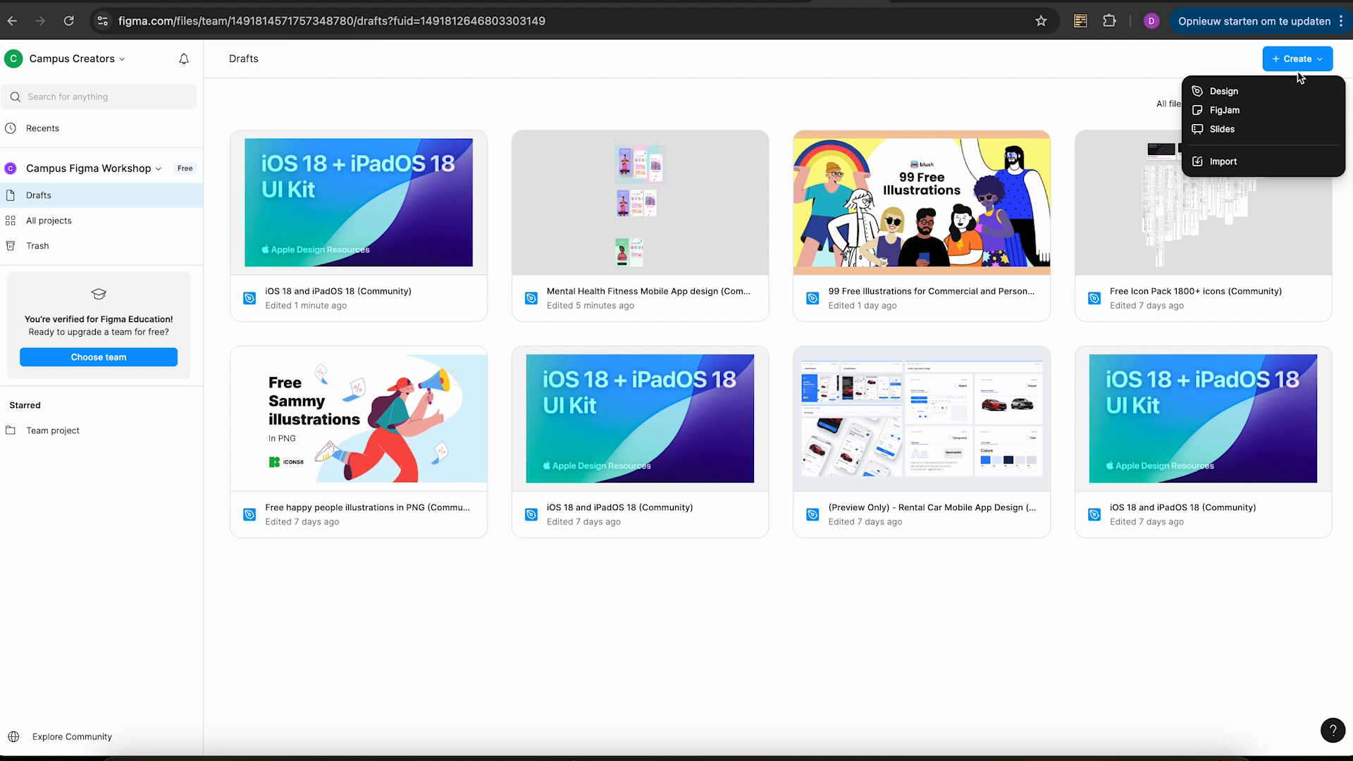
left_click(1279, 90)
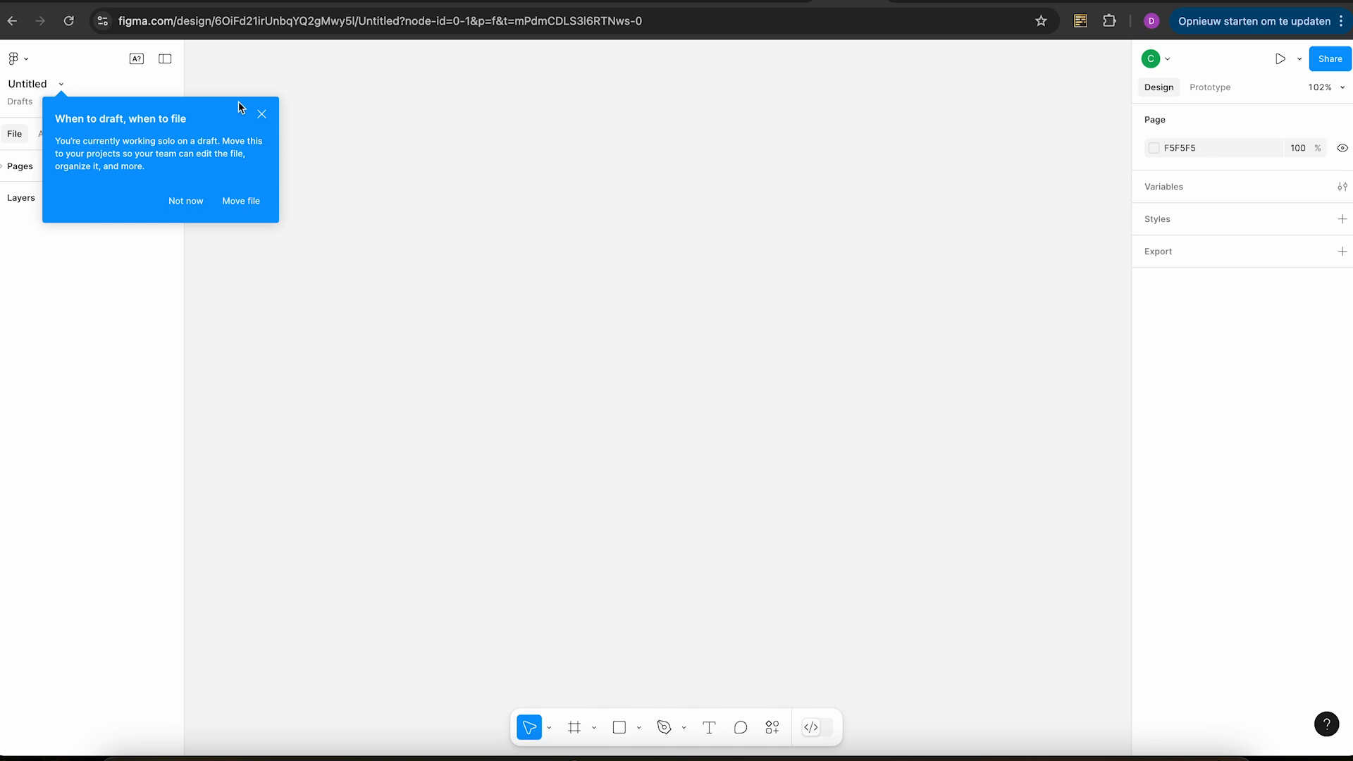
left_click(261, 114)
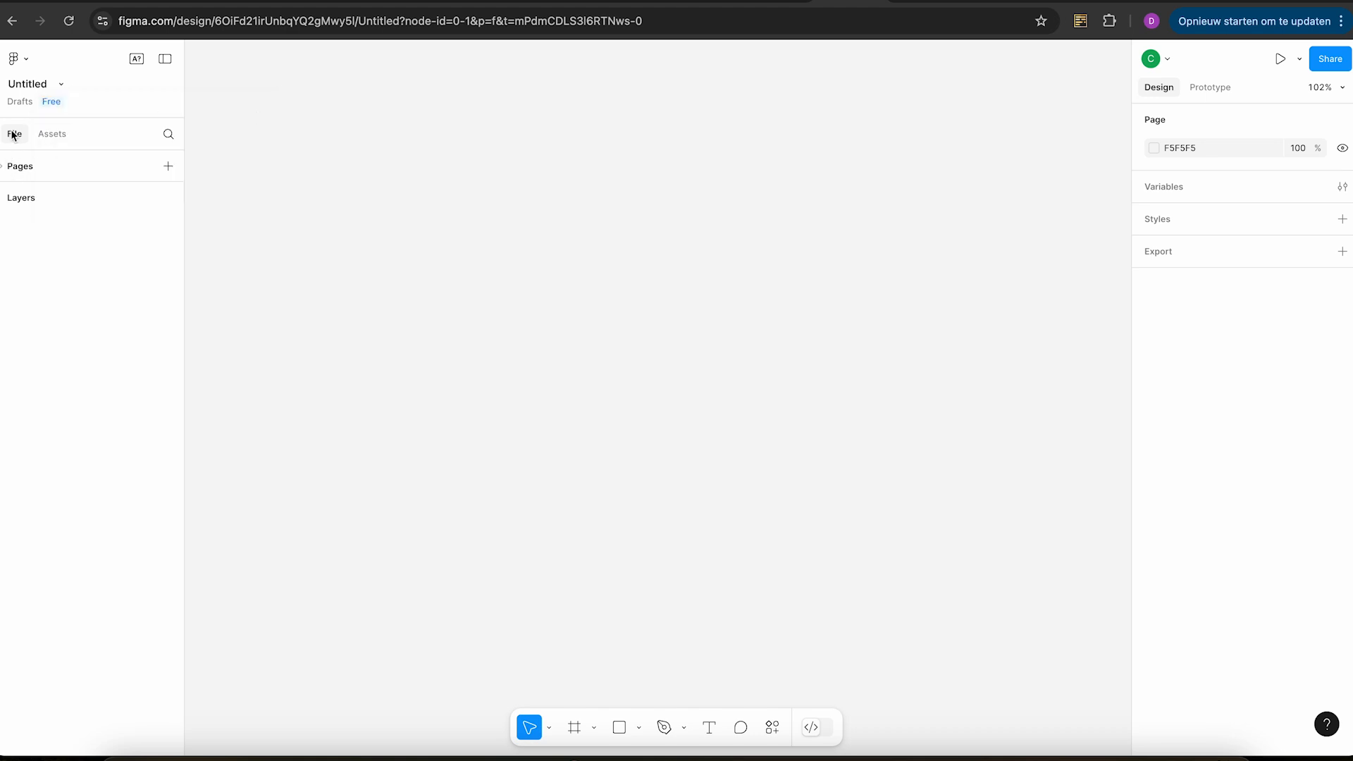
left_click(11, 168)
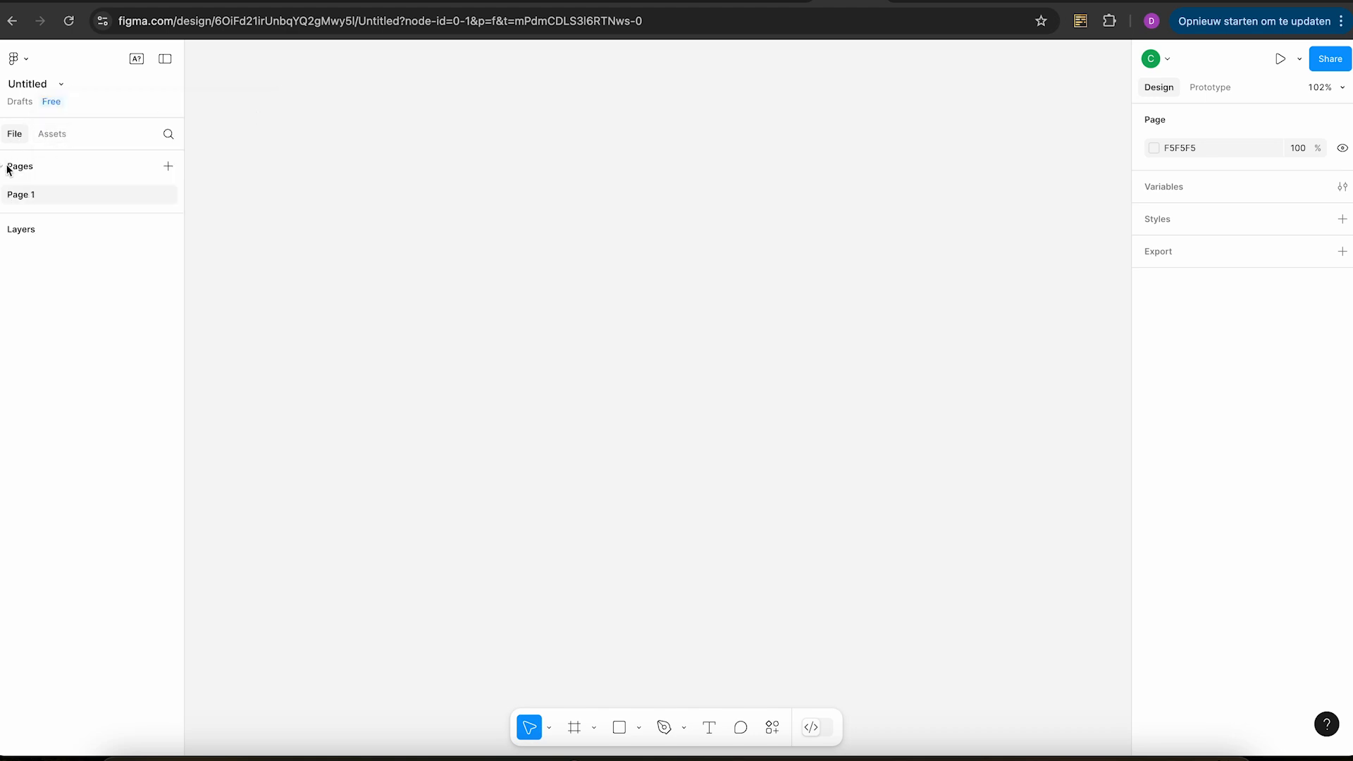
left_click(5, 229)
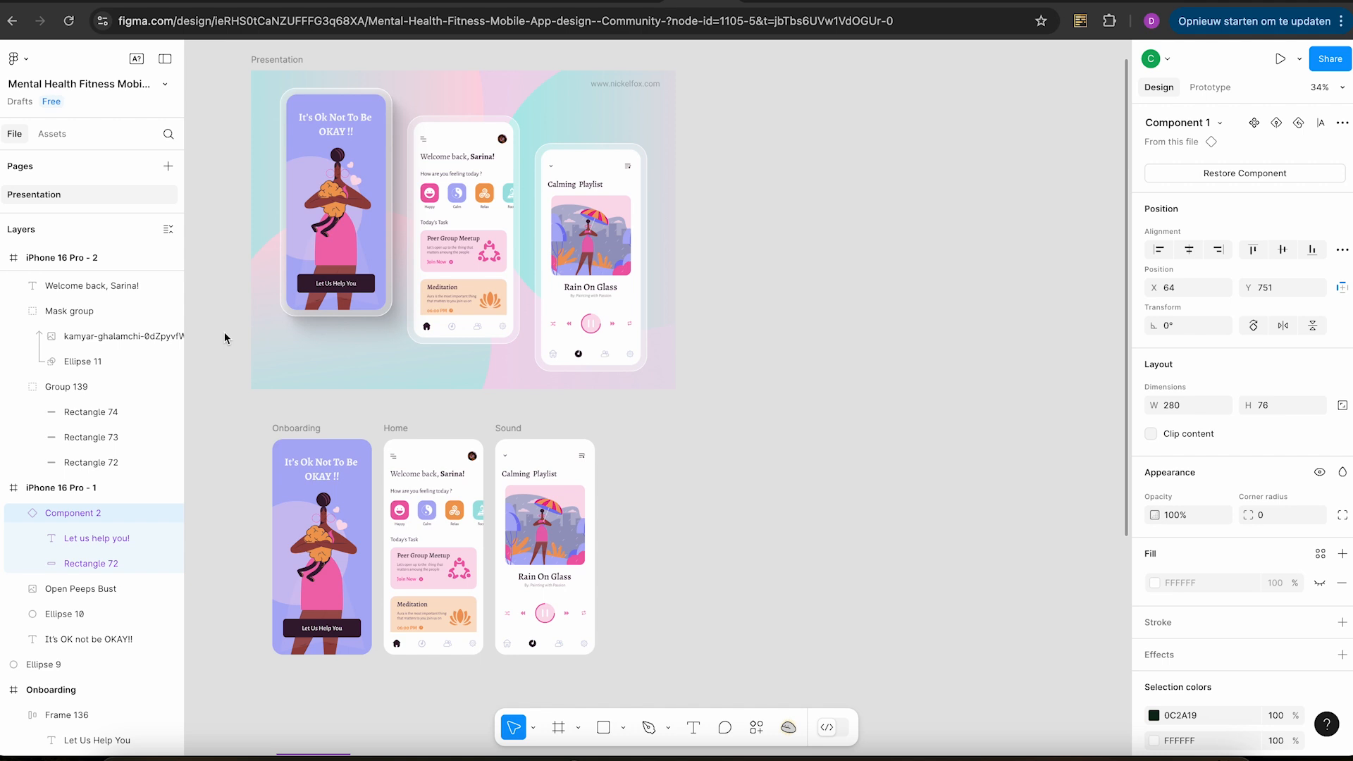
Add an iPhone 16 Pro frame and place it beside the Sound screen, at about X 729, Y 788.
scroll(224, 333, "up", 5)
scroll(224, 333, "down", 6)
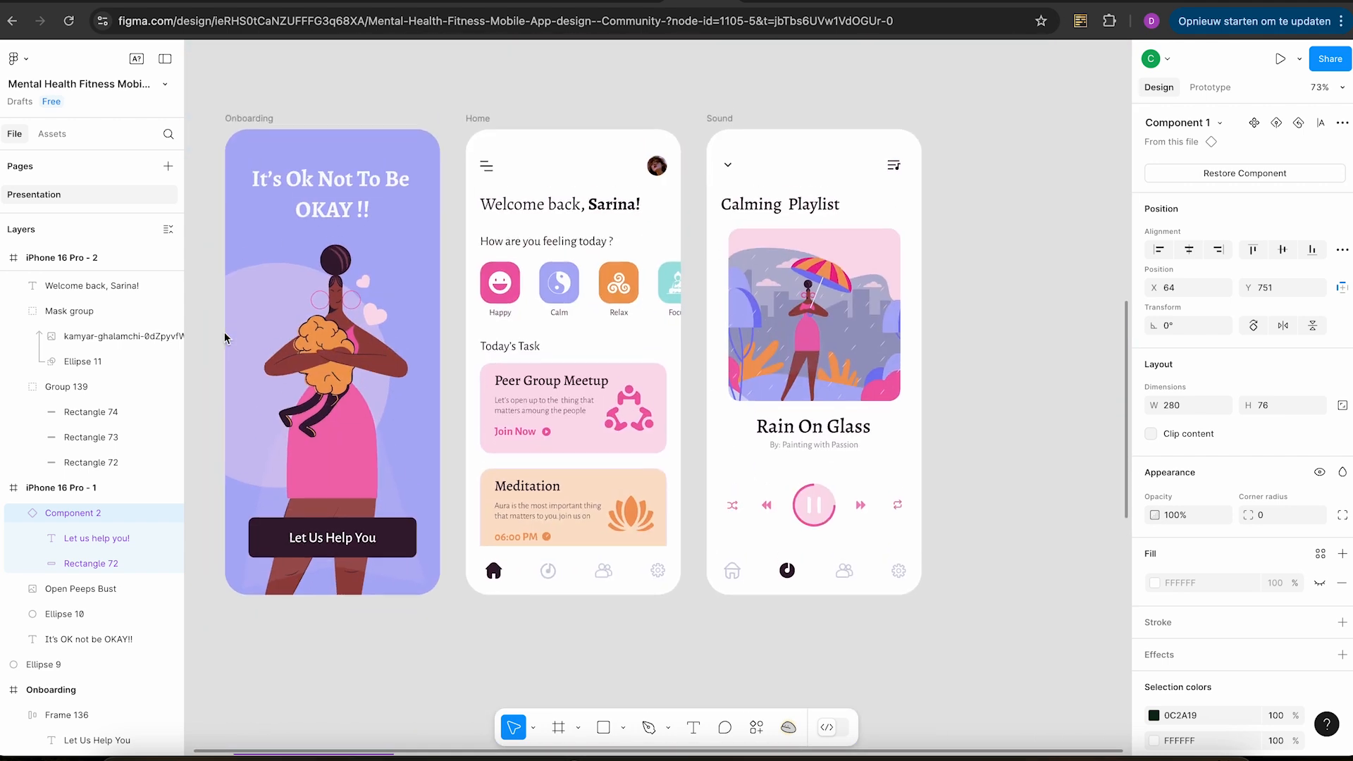
scroll(224, 331, "up", 1)
scroll(224, 332, "down", 3)
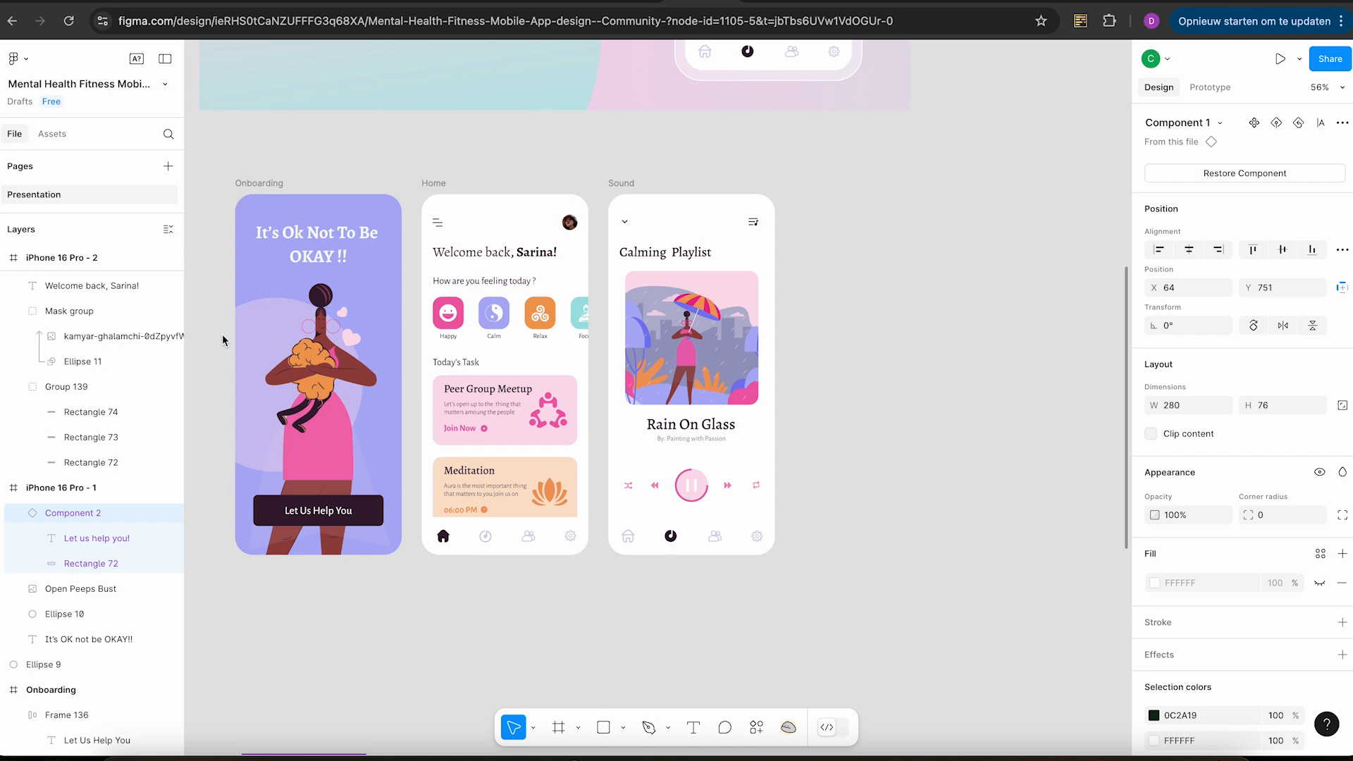
scroll(222, 334, "right", 2)
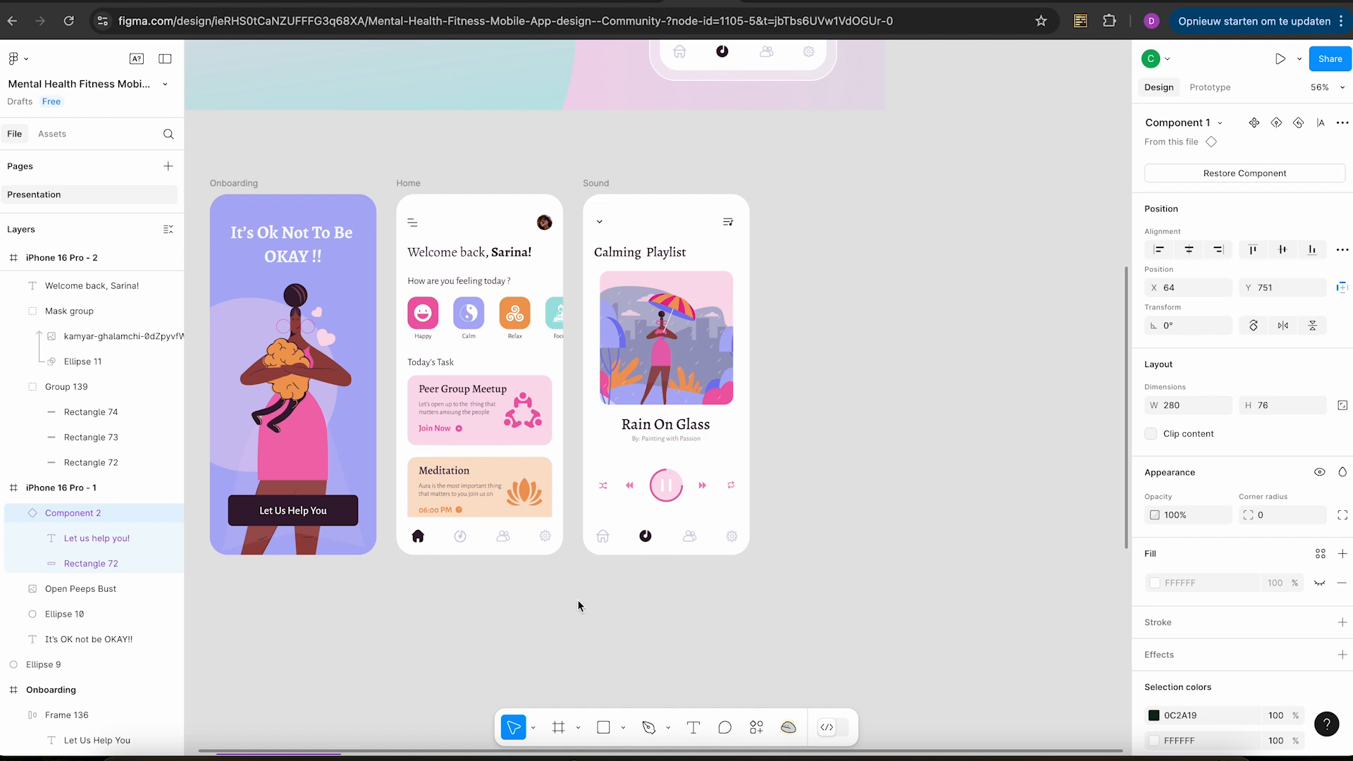
left_click(555, 731)
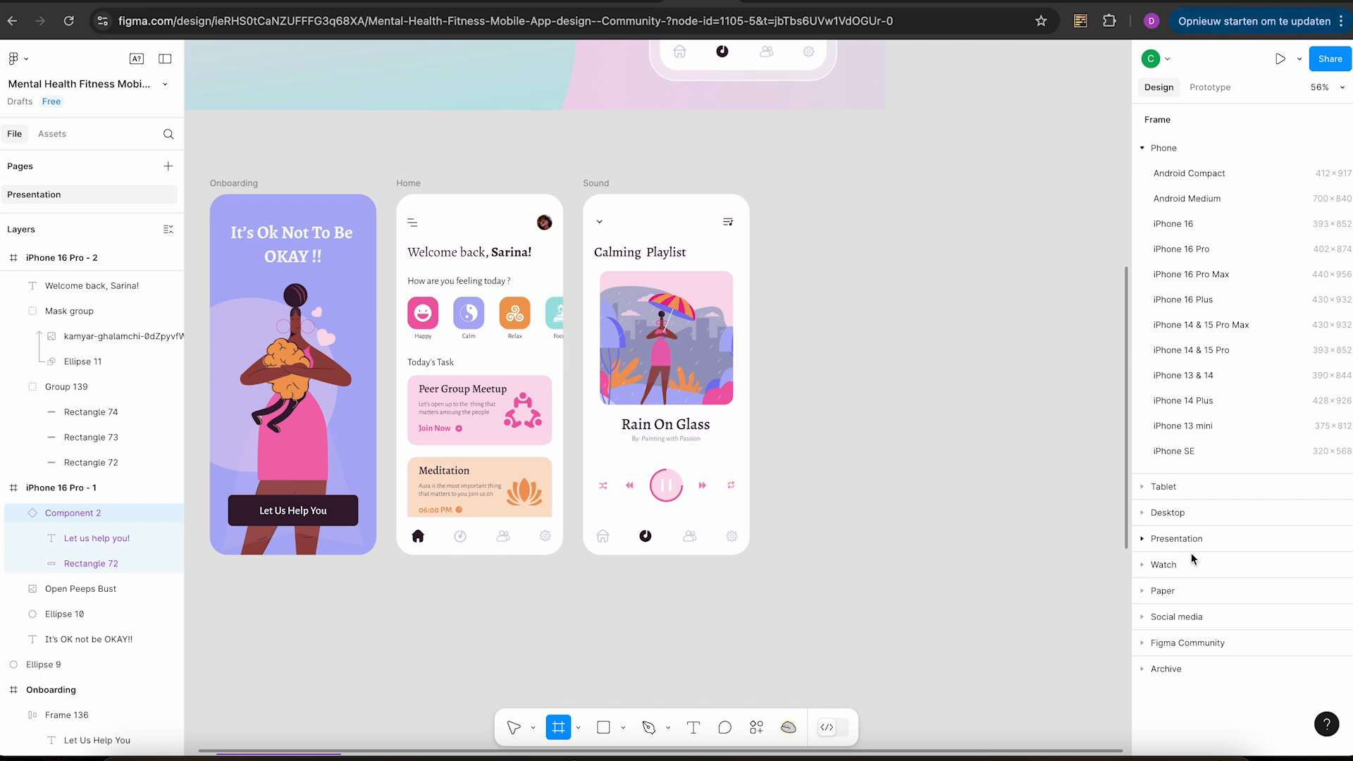
left_click(1188, 251)
left_click_drag(806, 191, 893, 183)
Try a brownish red and a grey fill on the new iPhone frame, then sample purple AEAFF7 from the Onboarding screen as its fill.
scroll(892, 180, "right", 5)
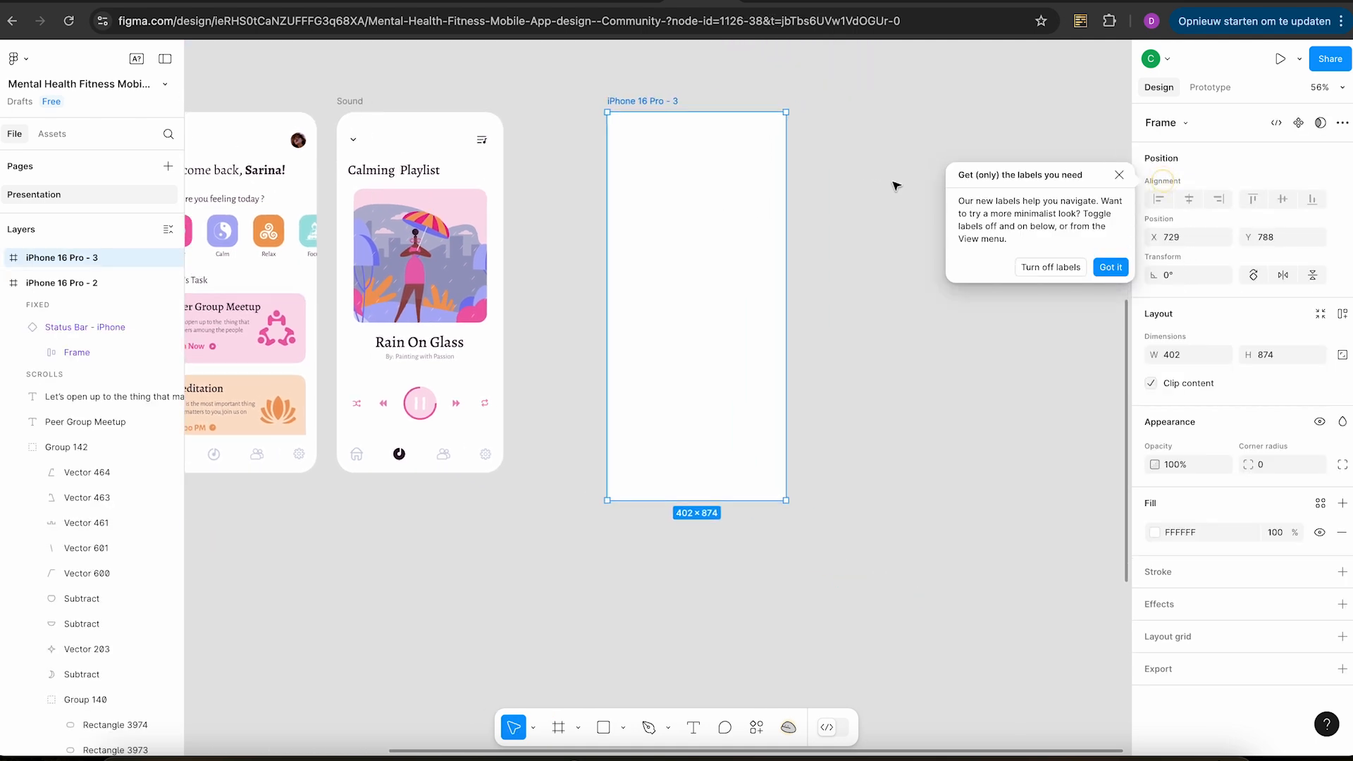
scroll(892, 180, "left", 4)
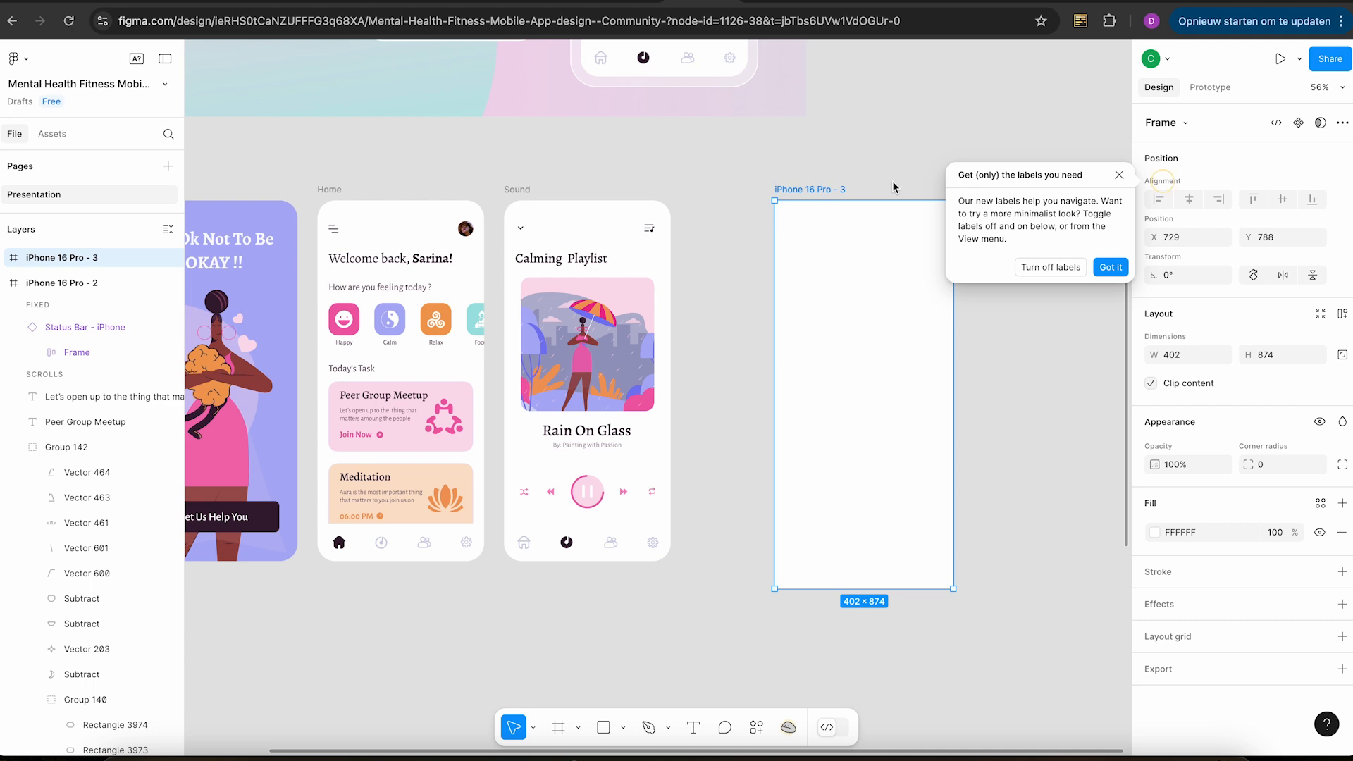
scroll(892, 180, "right", 1)
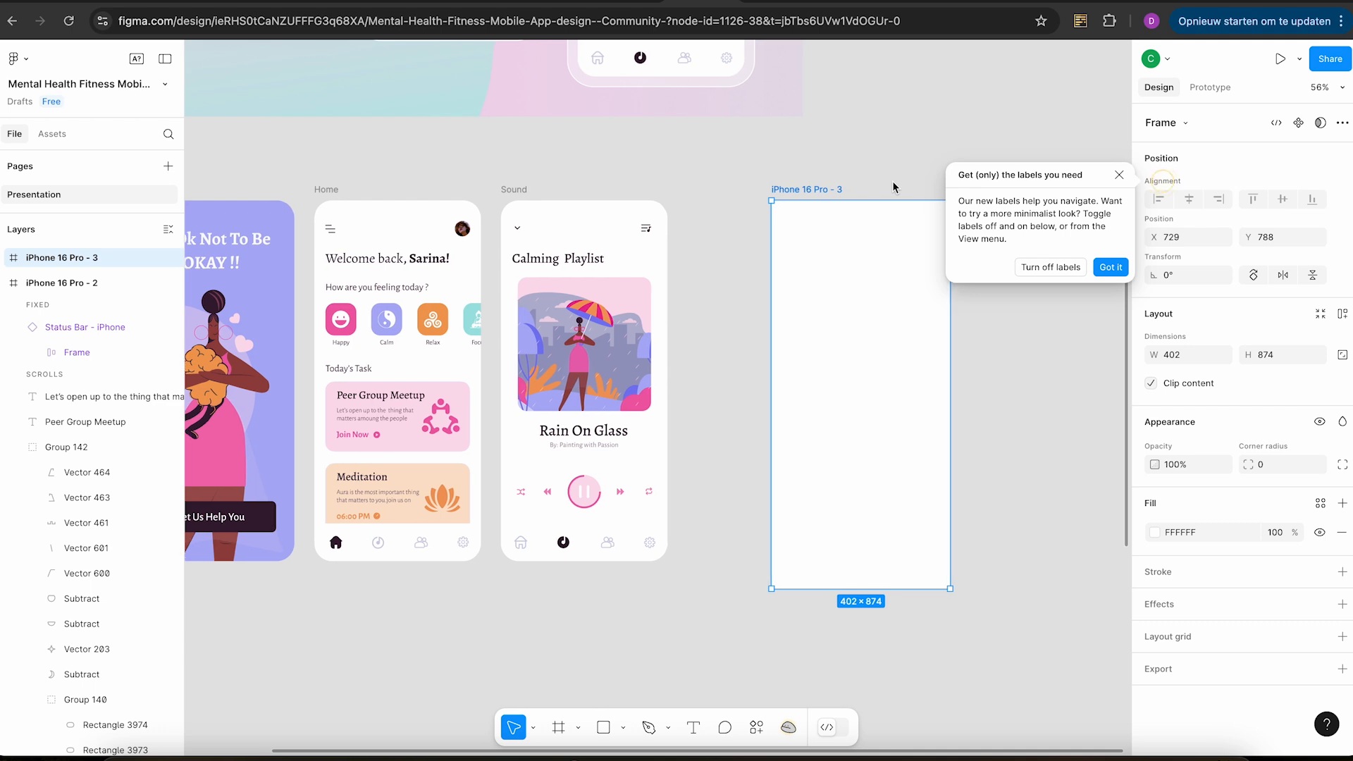
scroll(893, 180, "left", 4)
scroll(892, 180, "right", 5)
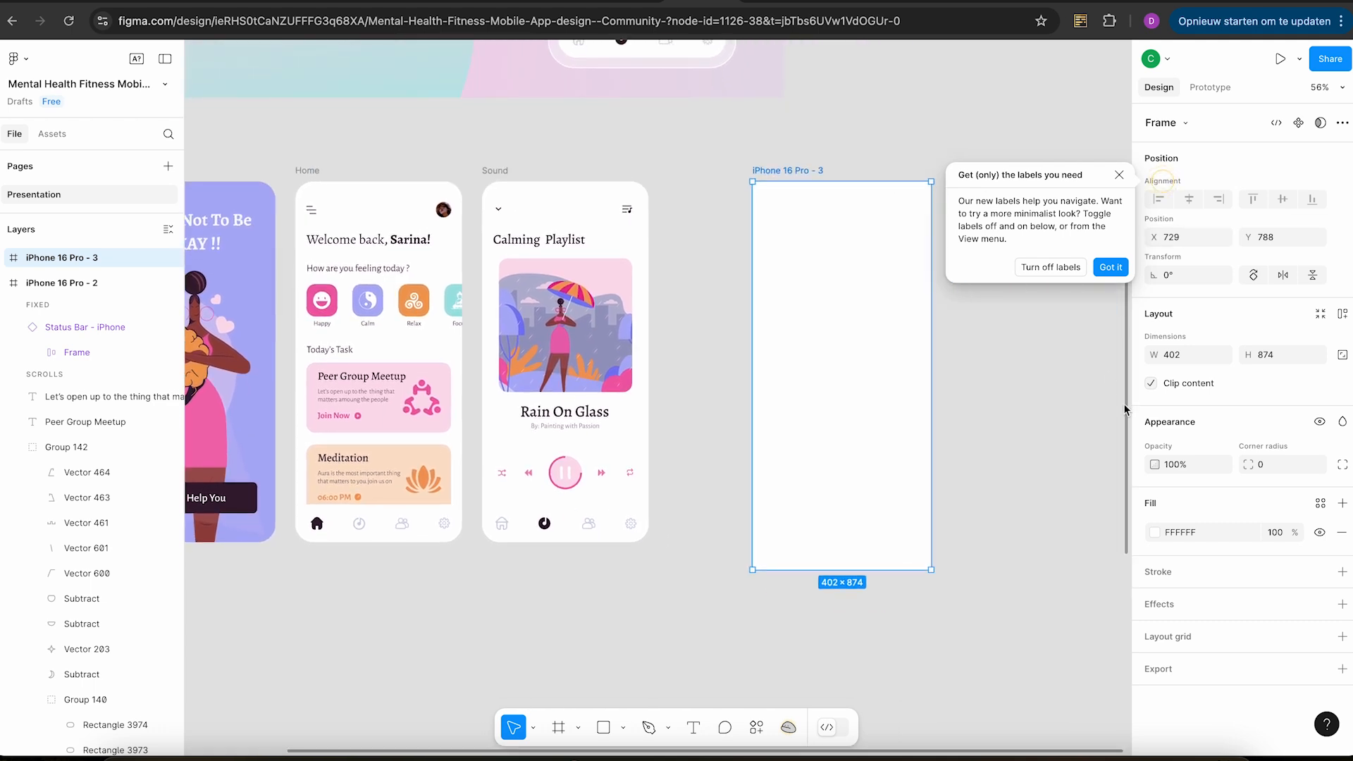
left_click(1155, 533)
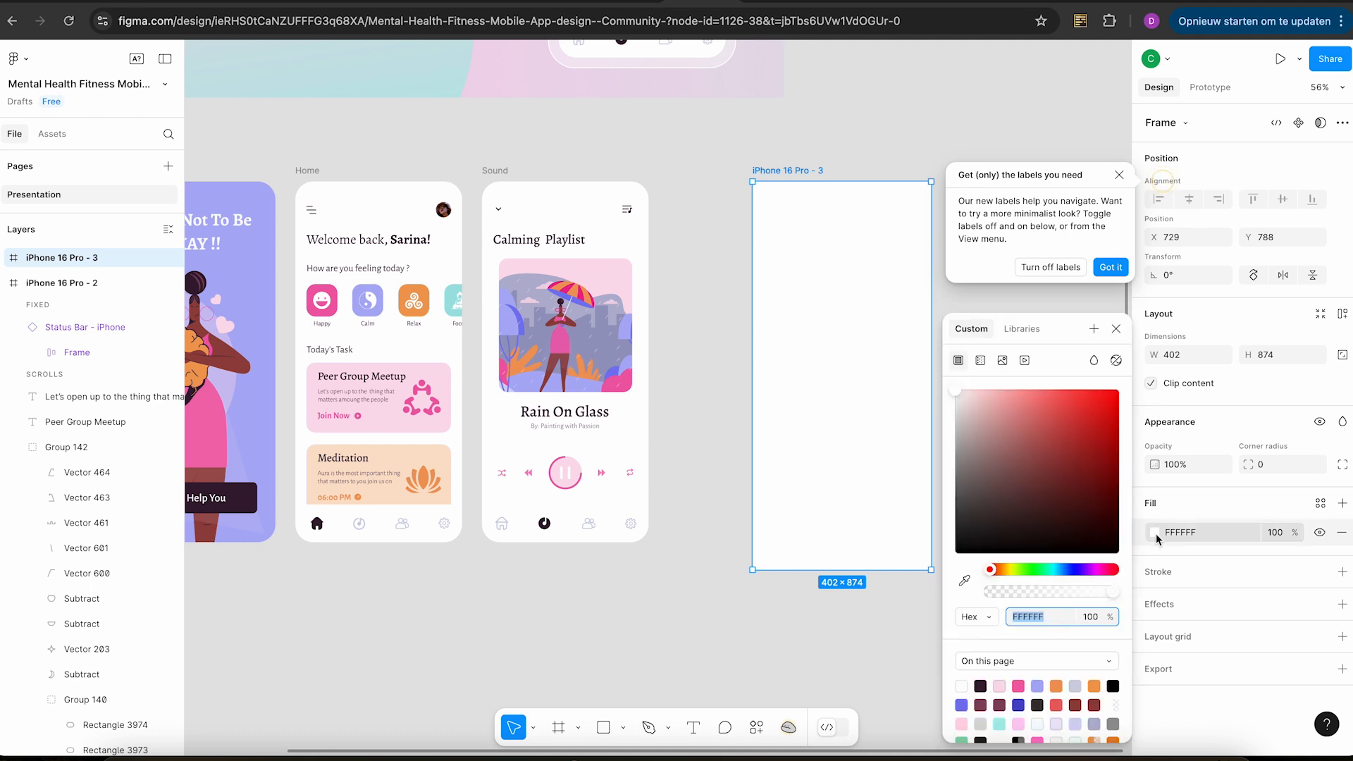
left_click_drag(956, 392, 1071, 471)
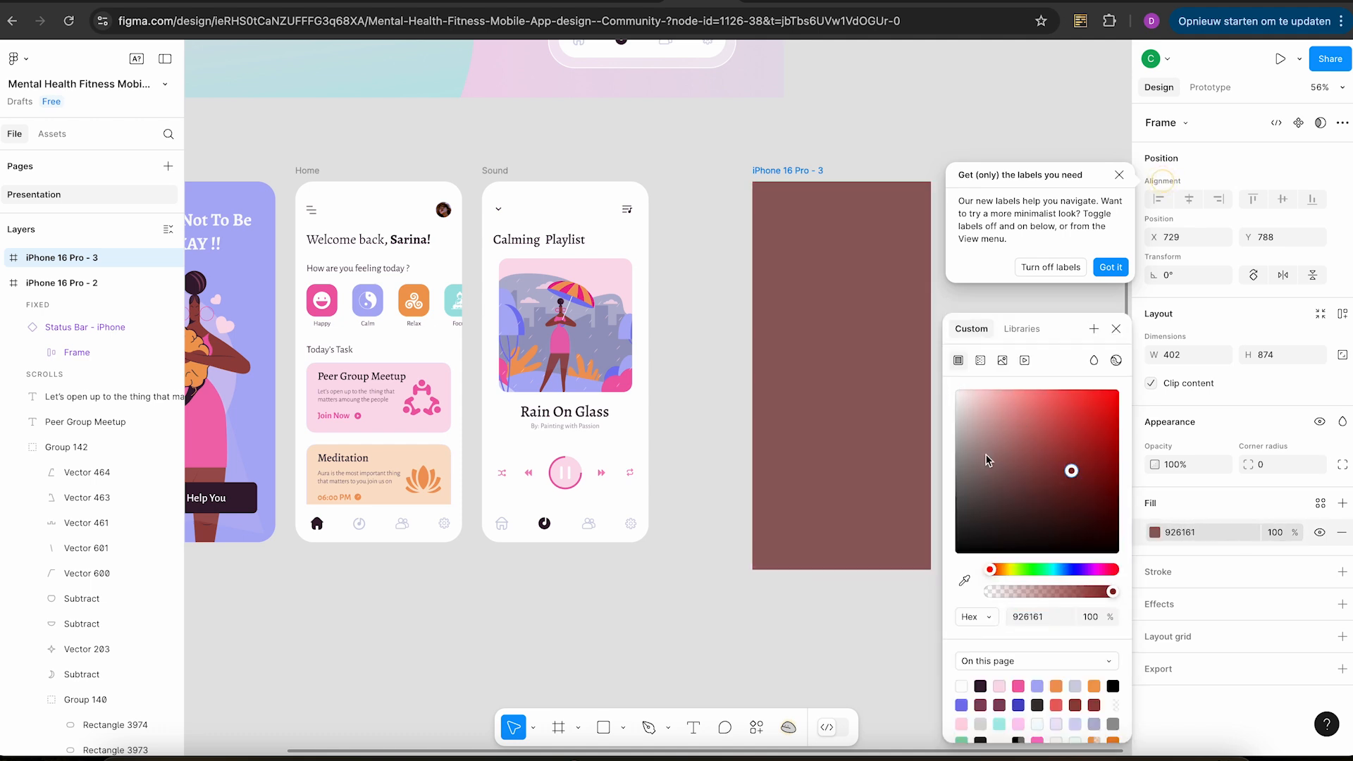
left_click(959, 454)
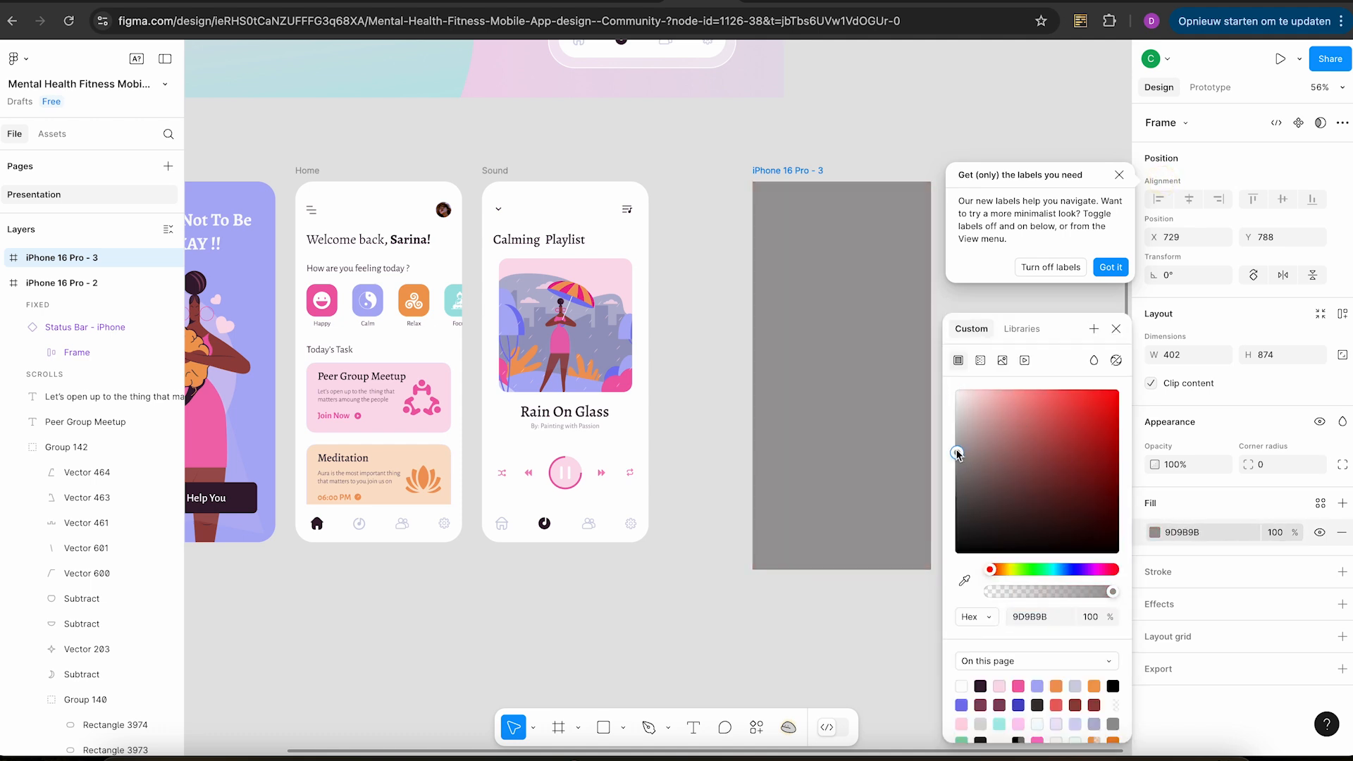
left_click(965, 581)
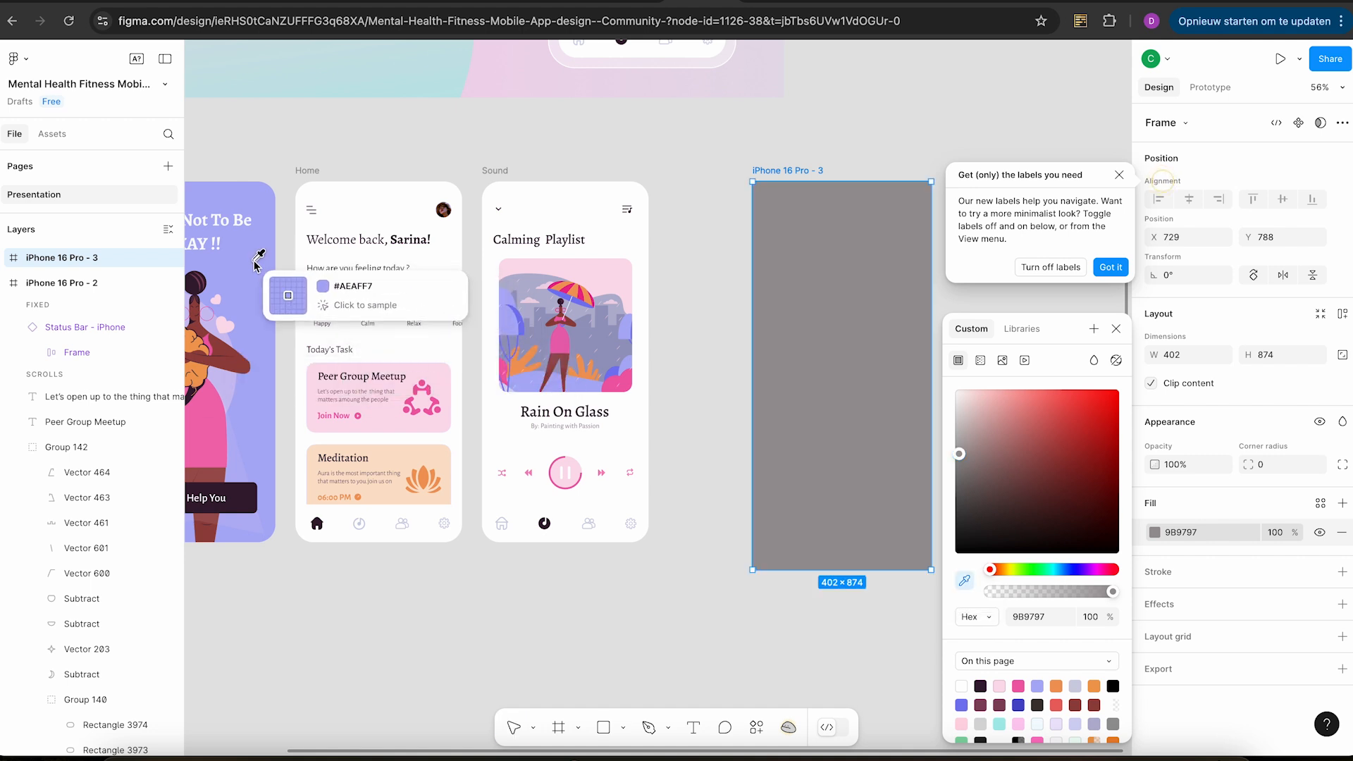
left_click(255, 262)
Set the new iPhone frame's fill to the green 88D8A9 used elsewhere on this page.
scroll(428, 581, "left", 5)
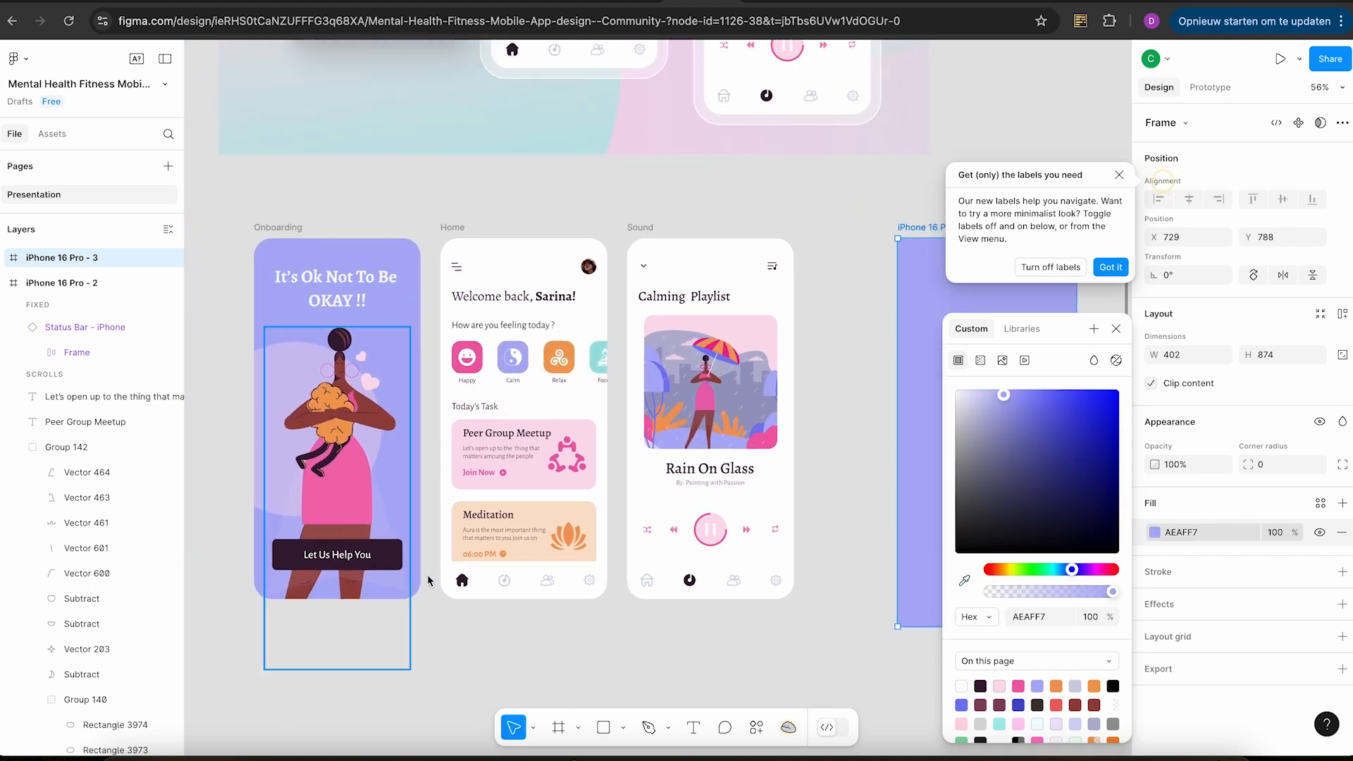
scroll(338, 422, "right", 3)
scroll(338, 422, "down", 1)
scroll(338, 422, "left", 3)
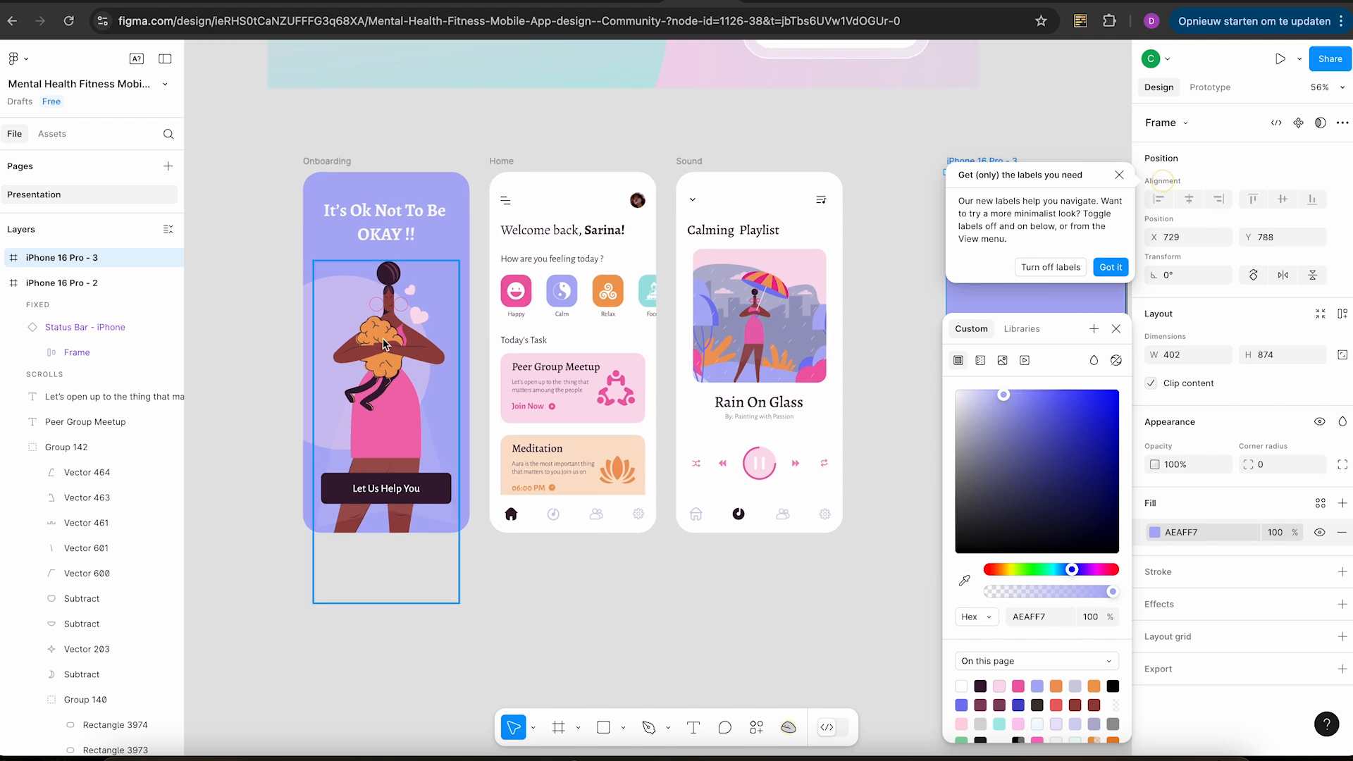
scroll(353, 218, "right", 5)
scroll(354, 218, "up", 1)
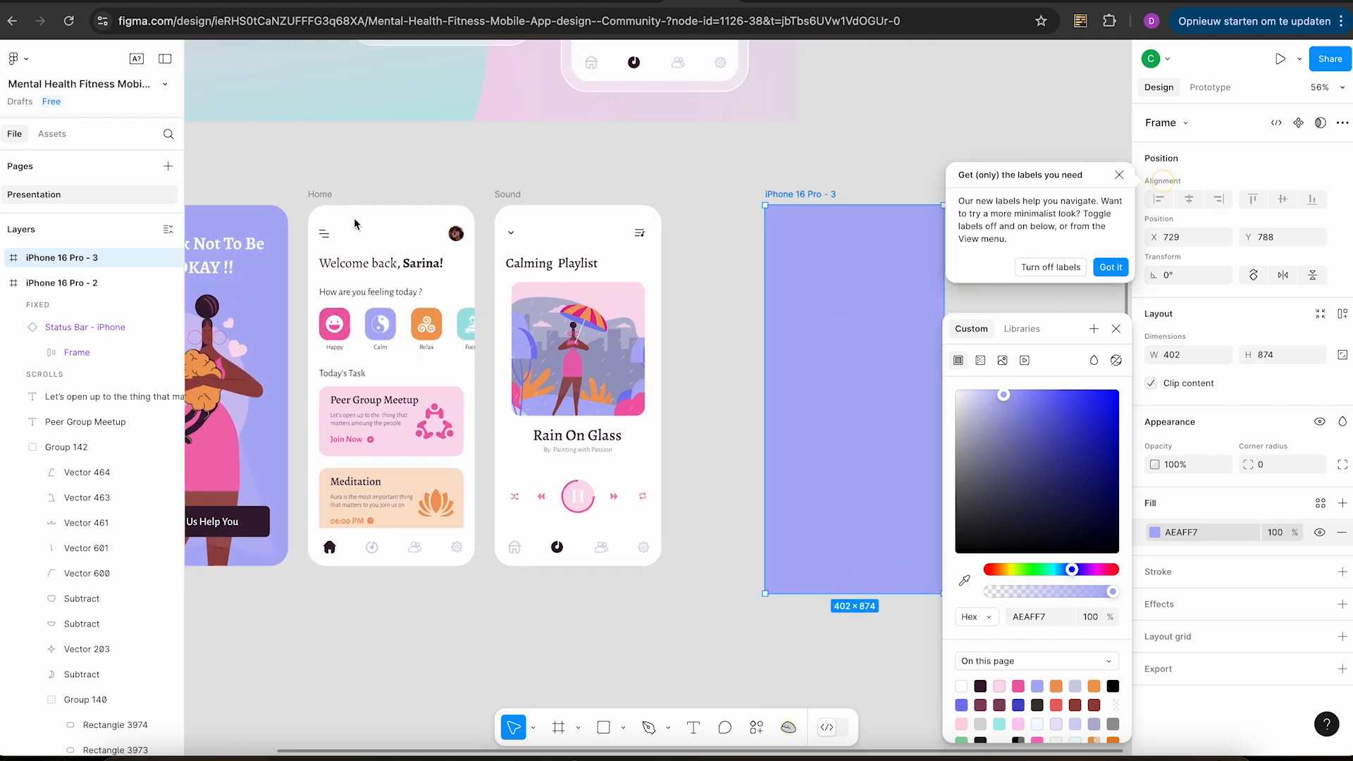
left_click(961, 740)
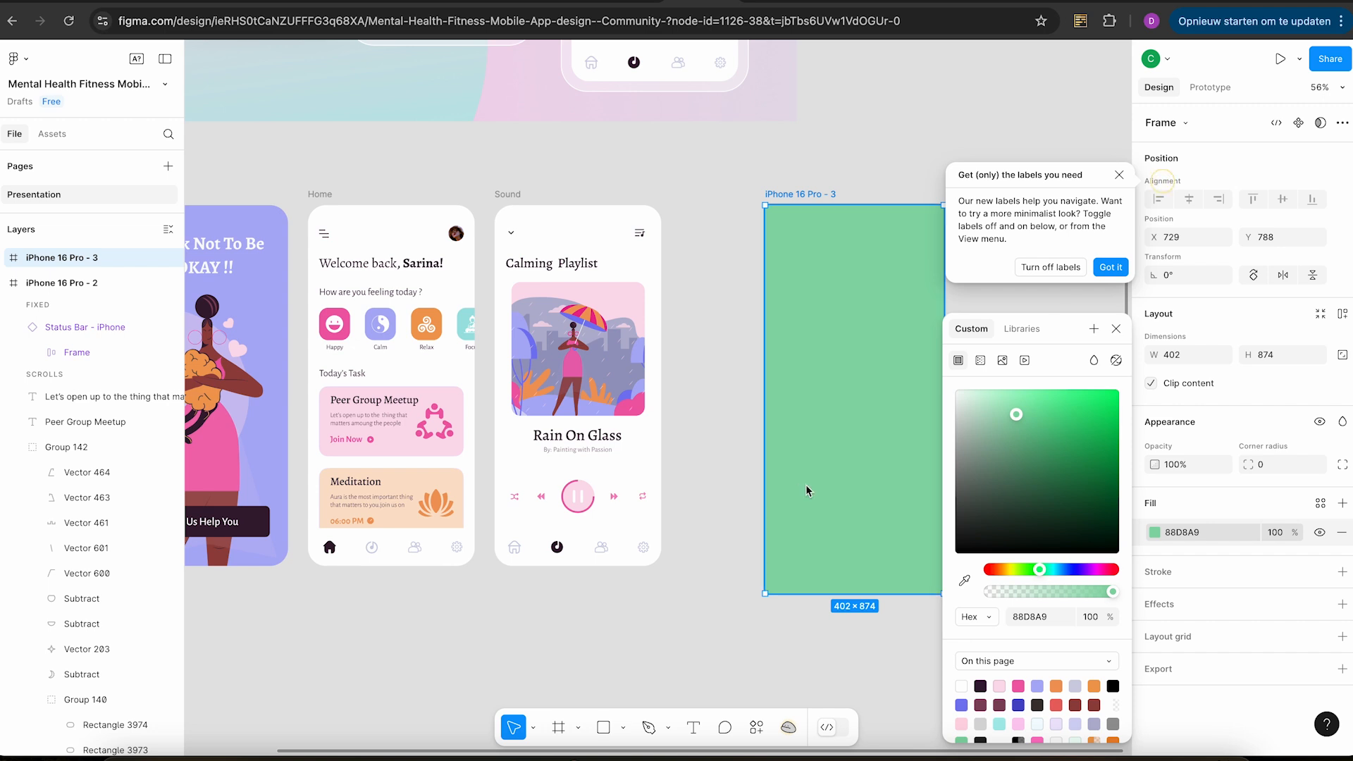
Draw an ellipse about 417 × 492 overlapping the green frame's left edge, at about X 558, Y 929.
scroll(800, 486, "down", 4)
scroll(800, 486, "left", 3)
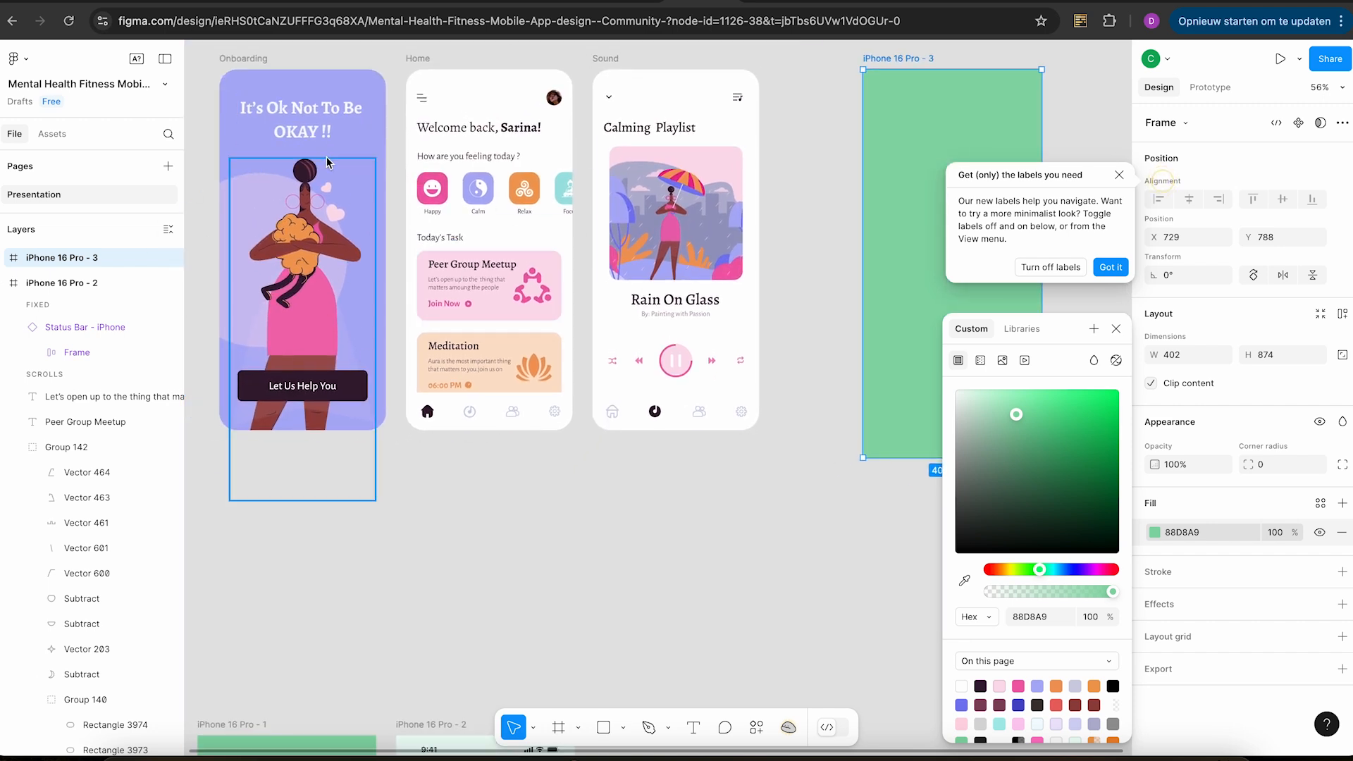
scroll(341, 393, "up", 2)
scroll(340, 393, "right", 4)
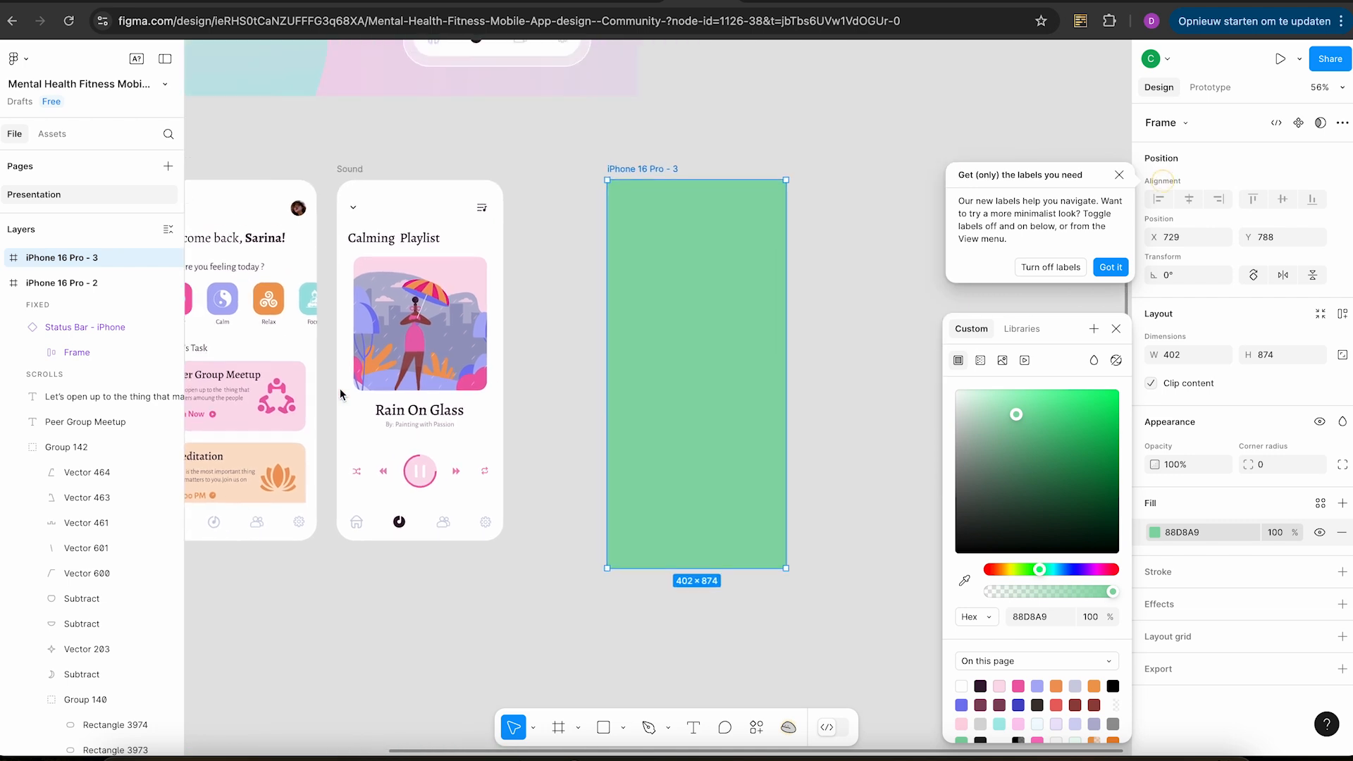
left_click(623, 728)
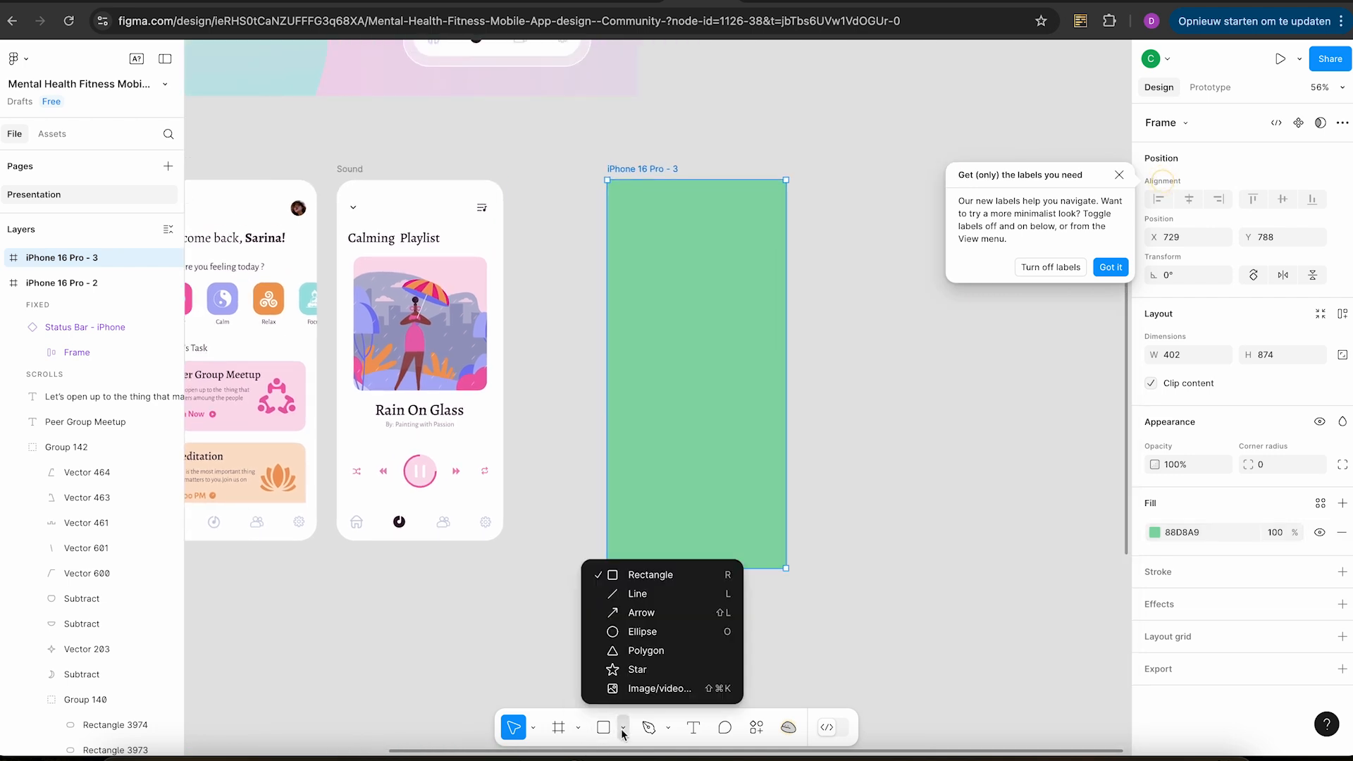
left_click(643, 632)
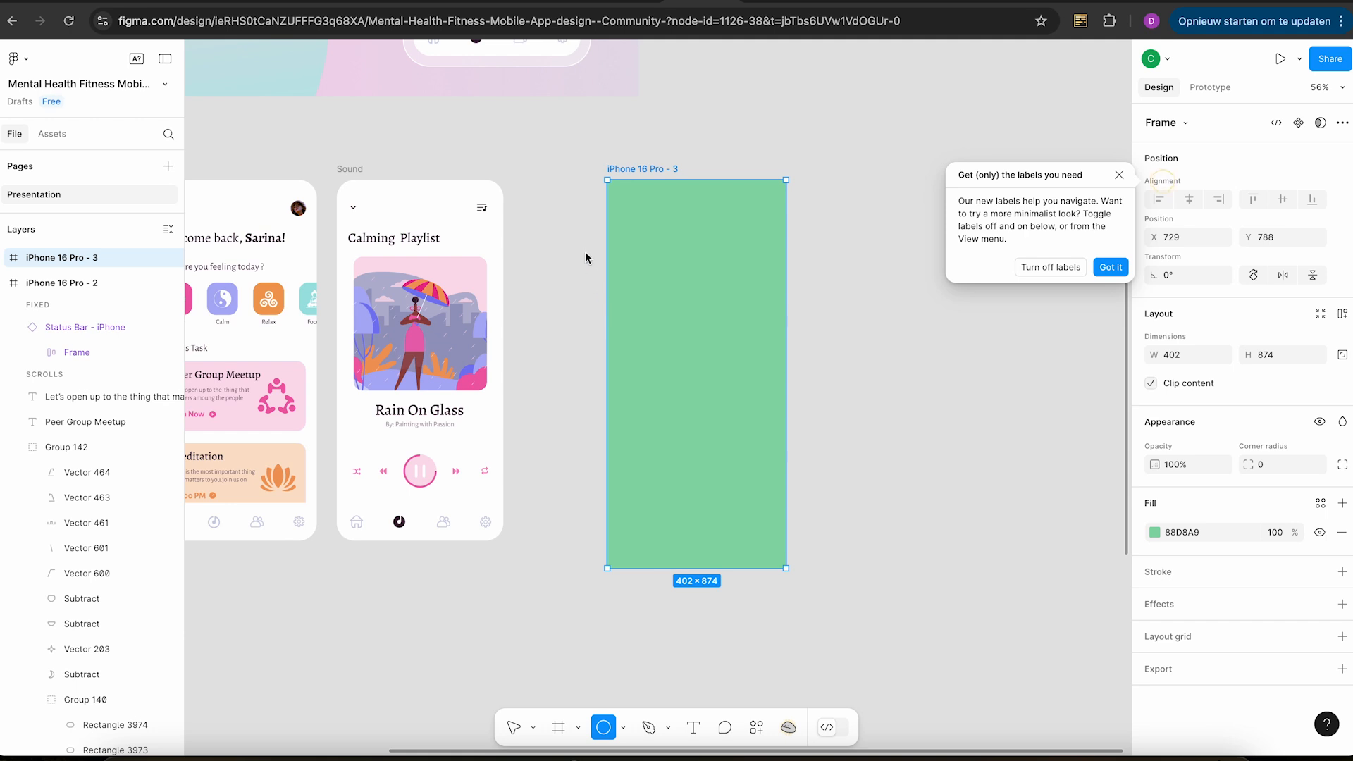
left_click_drag(584, 222, 765, 467)
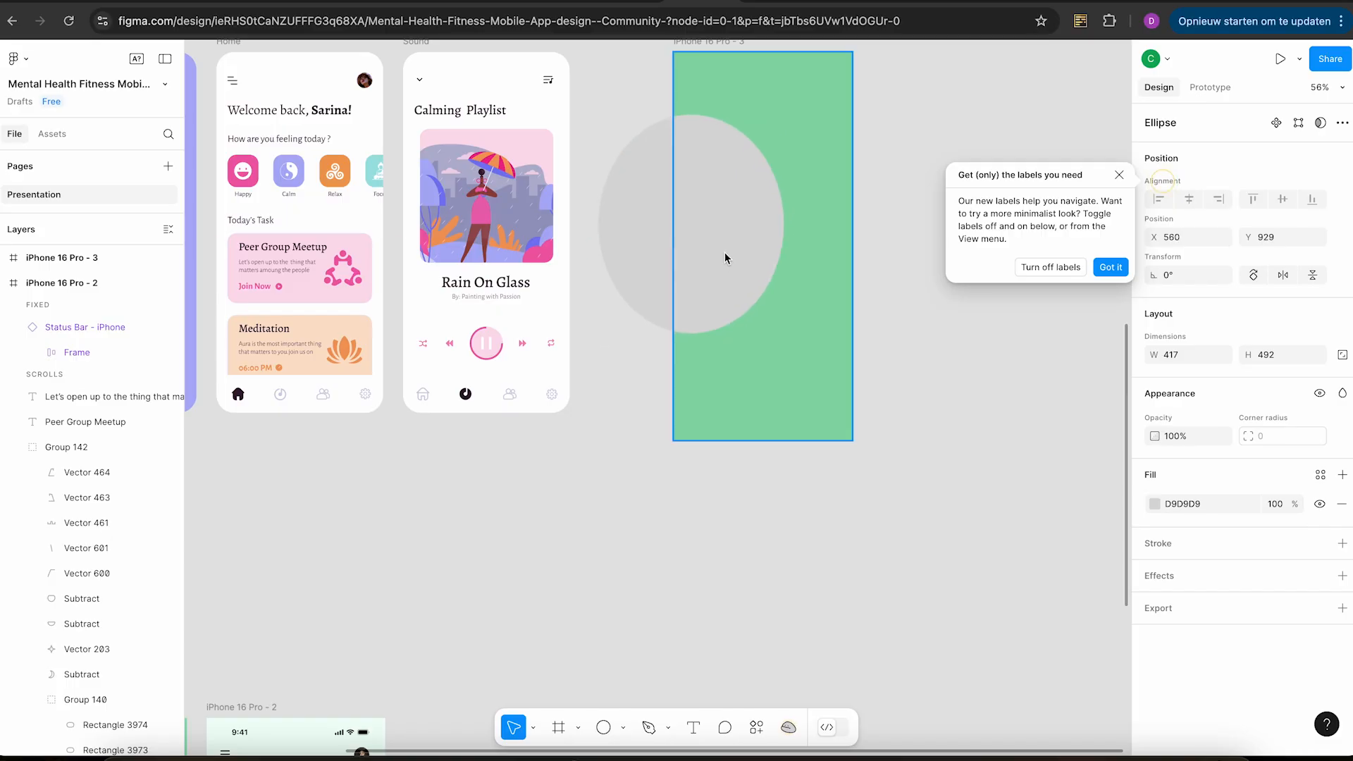
left_click(726, 258)
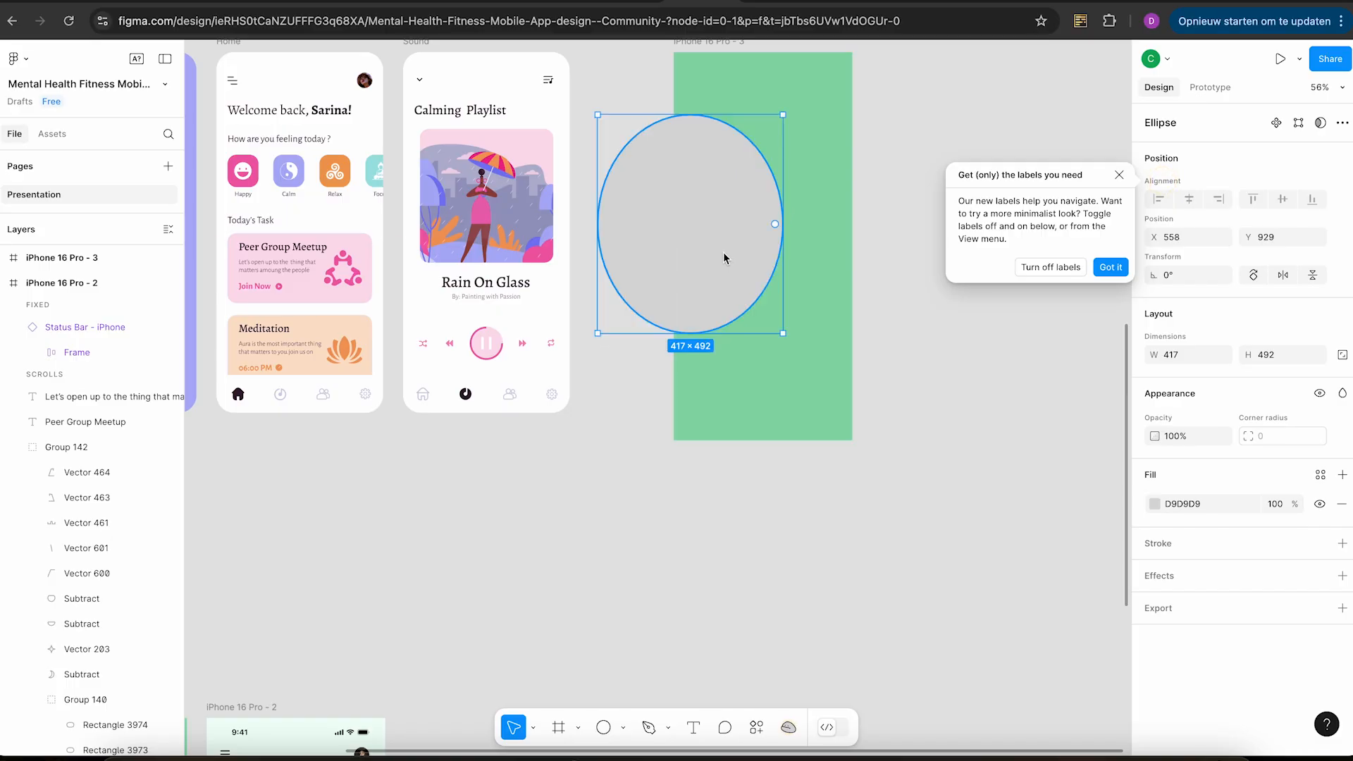
Sample the frame's green as the ellipse's fill and lighten it to pale green E0FFED.
left_click(1155, 504)
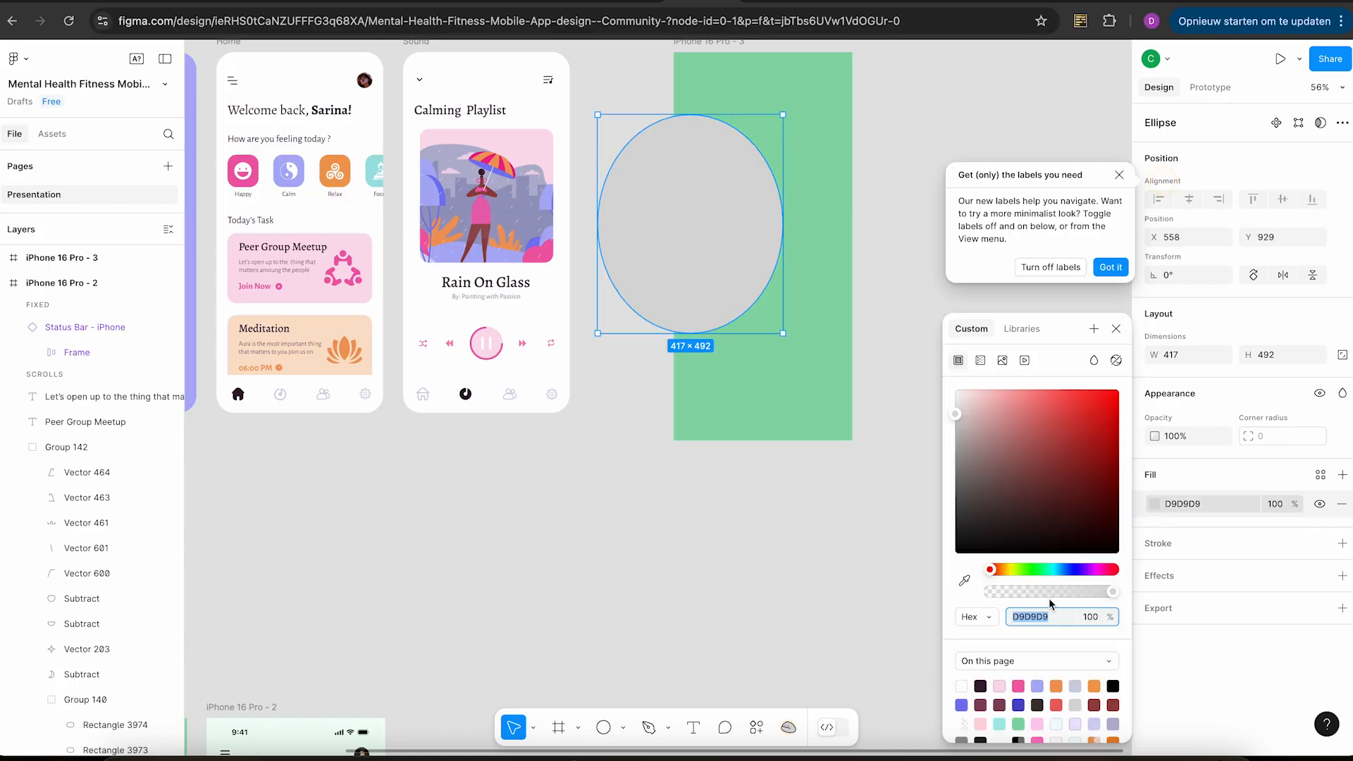
left_click(964, 580)
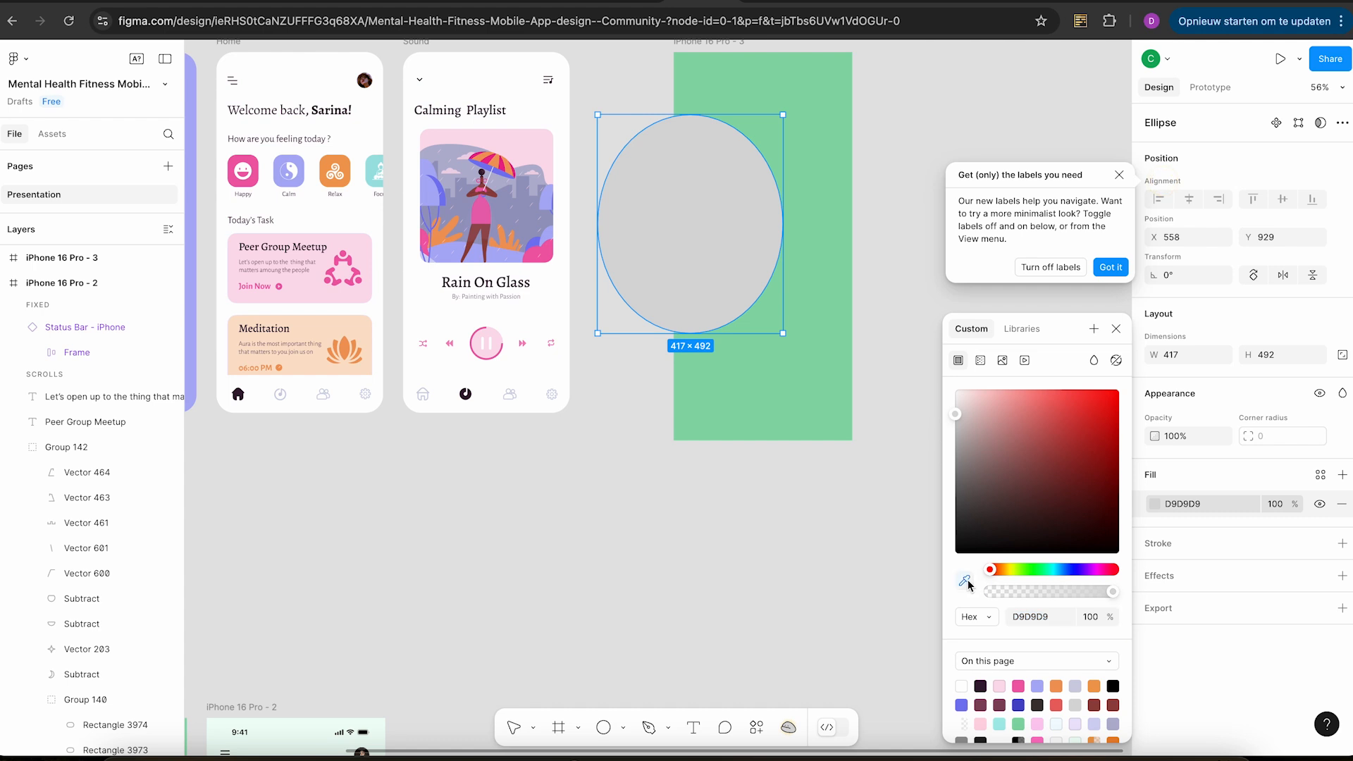
left_click(795, 345)
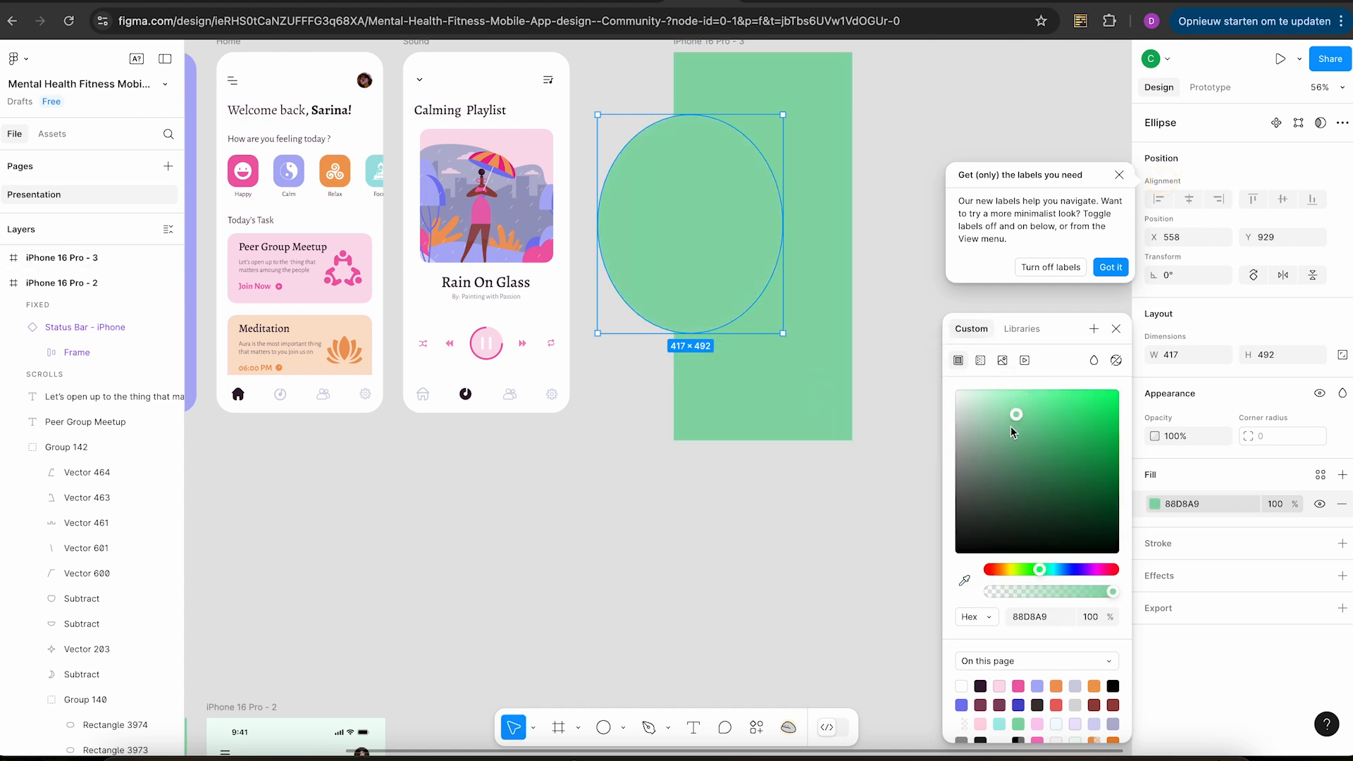
left_click_drag(1016, 415, 974, 392)
scroll(809, 458, "up", 3)
scroll(809, 458, "left", 3)
scroll(810, 458, "right", 4)
scroll(811, 458, "down", 2)
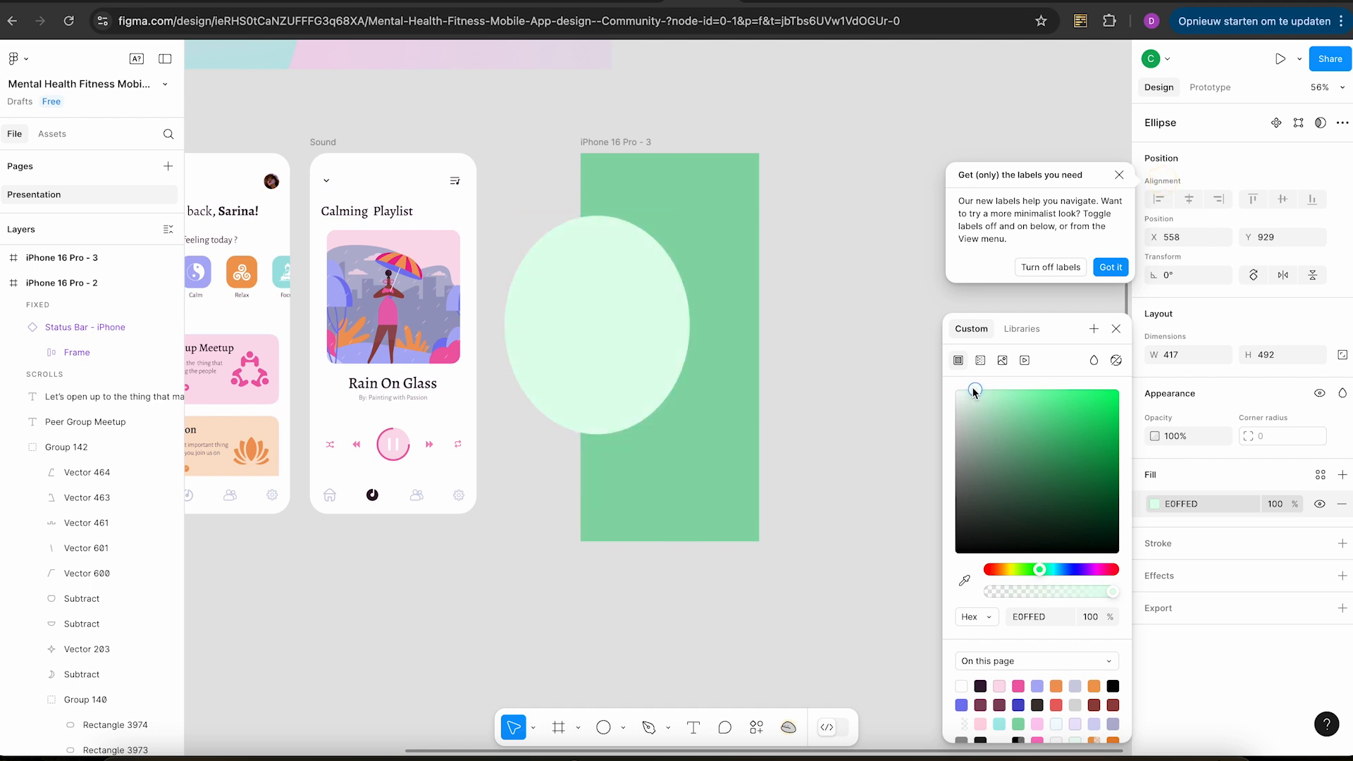
Move the ellipse down to about X 565, Y 991 and nest it inside the iPhone 16 Pro - 3 frame.
left_click_drag(635, 314, 633, 339)
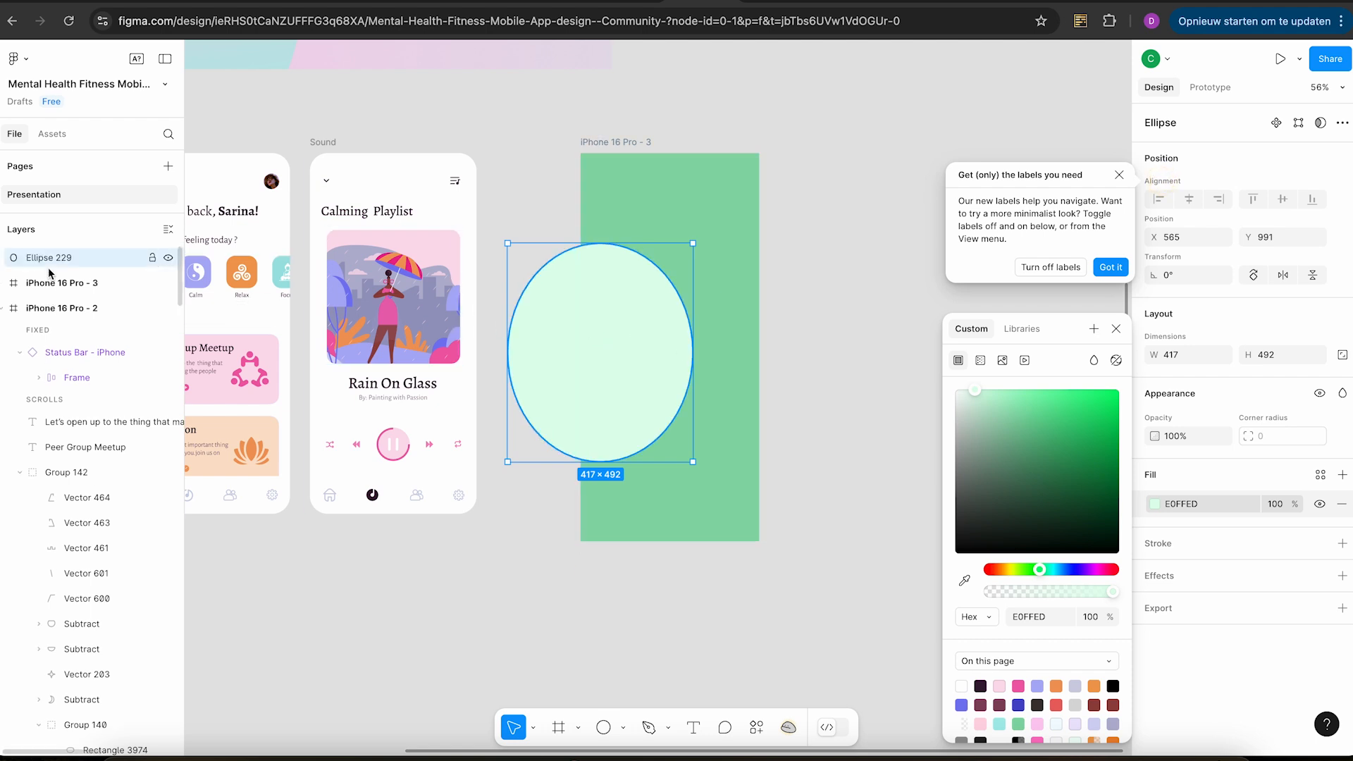
left_click(52, 282)
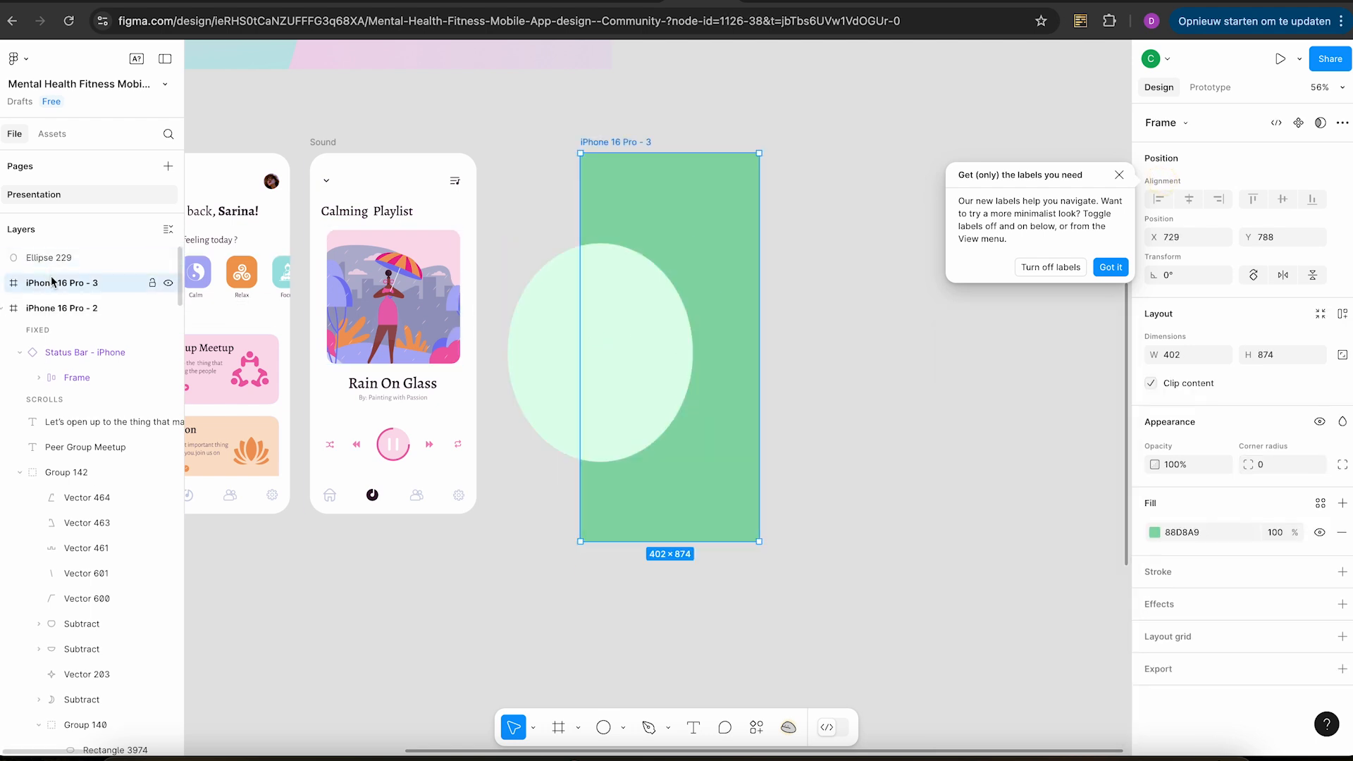
left_click(46, 258)
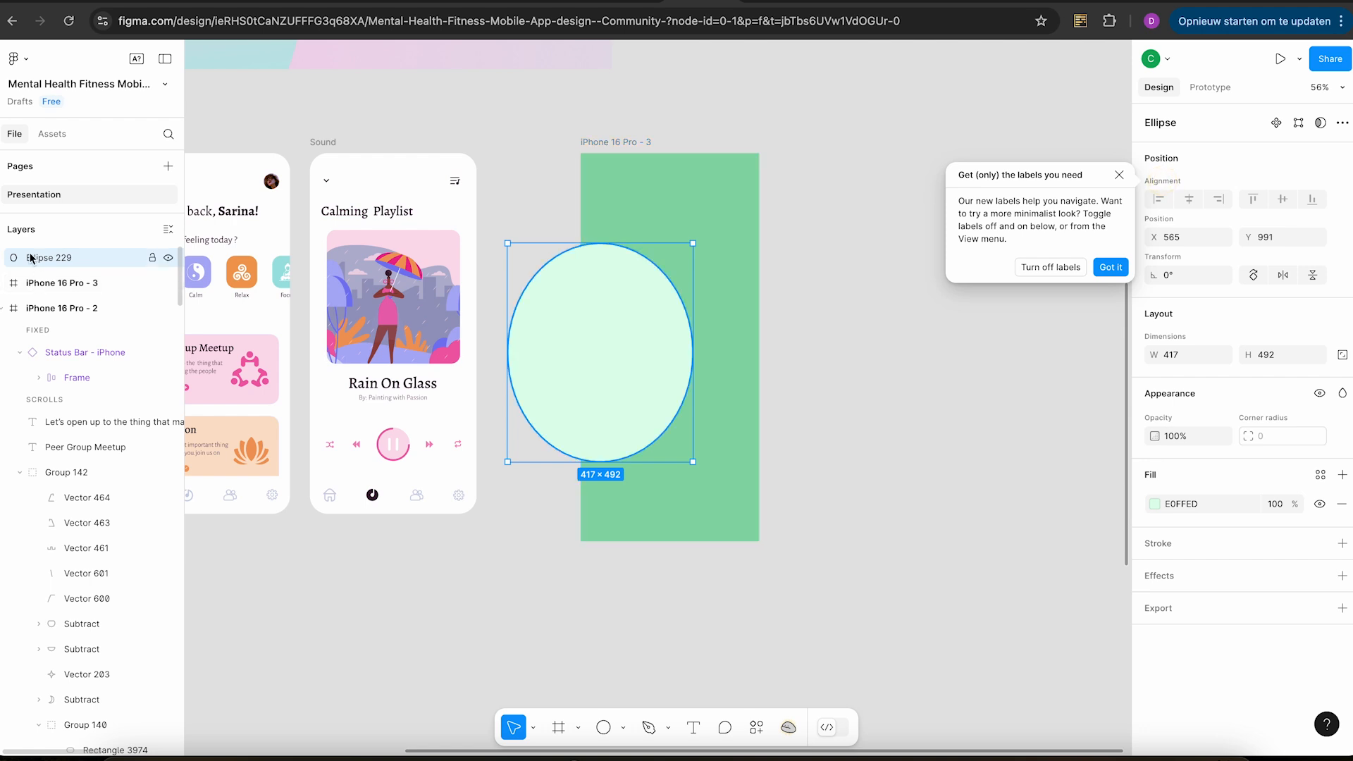
left_click_drag(30, 259, 30, 287)
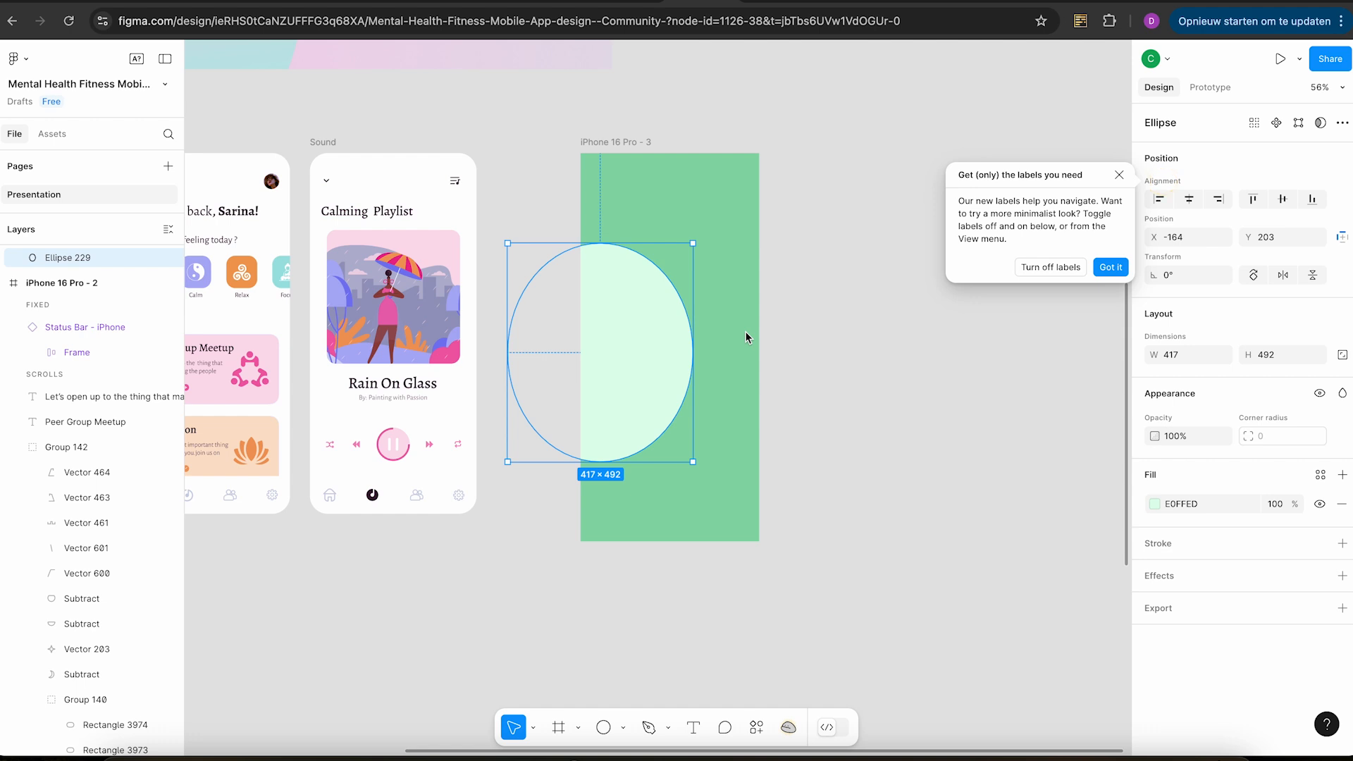
Compare the green frame with the Onboarding screen and inspect that screen's background circle and illustration.
scroll(746, 332, "left", 8)
scroll(746, 333, "up", 1)
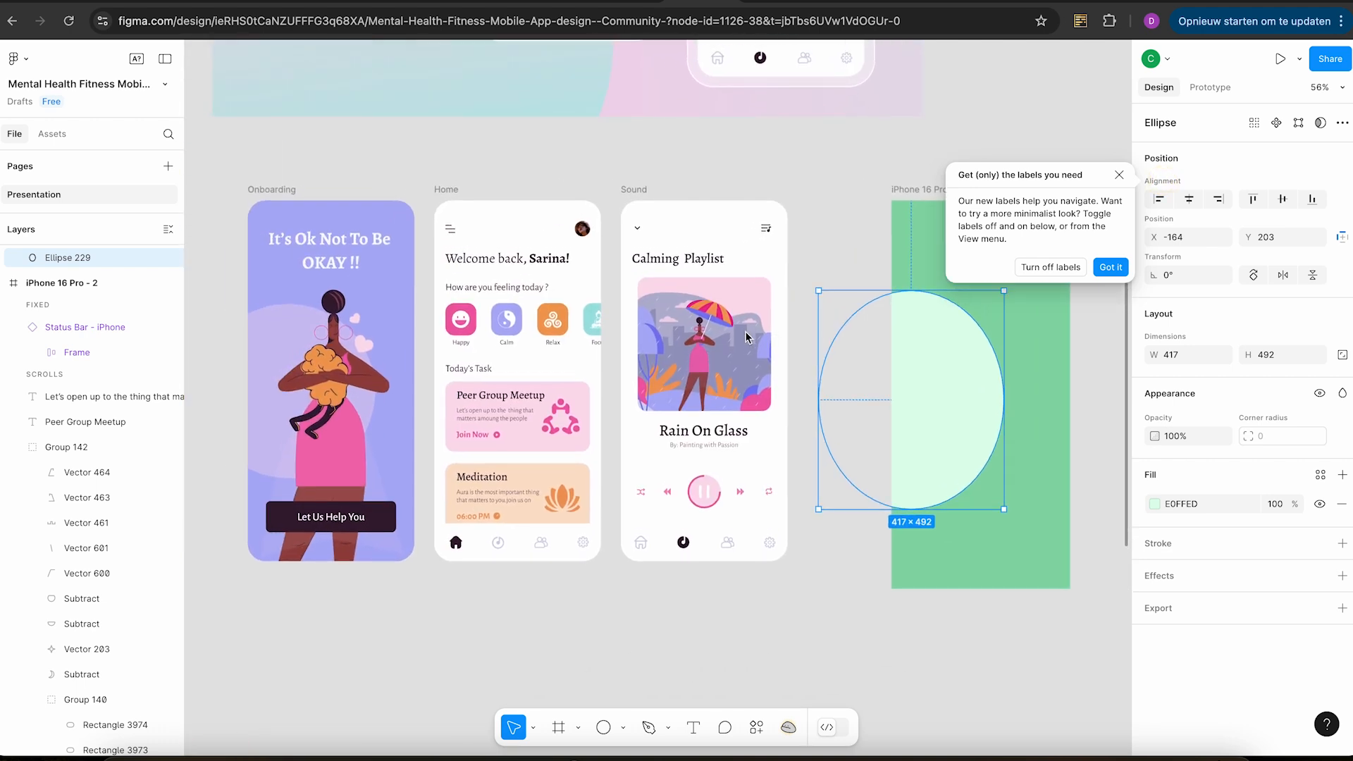
scroll(746, 336, "right", 5)
scroll(746, 337, "down", 2)
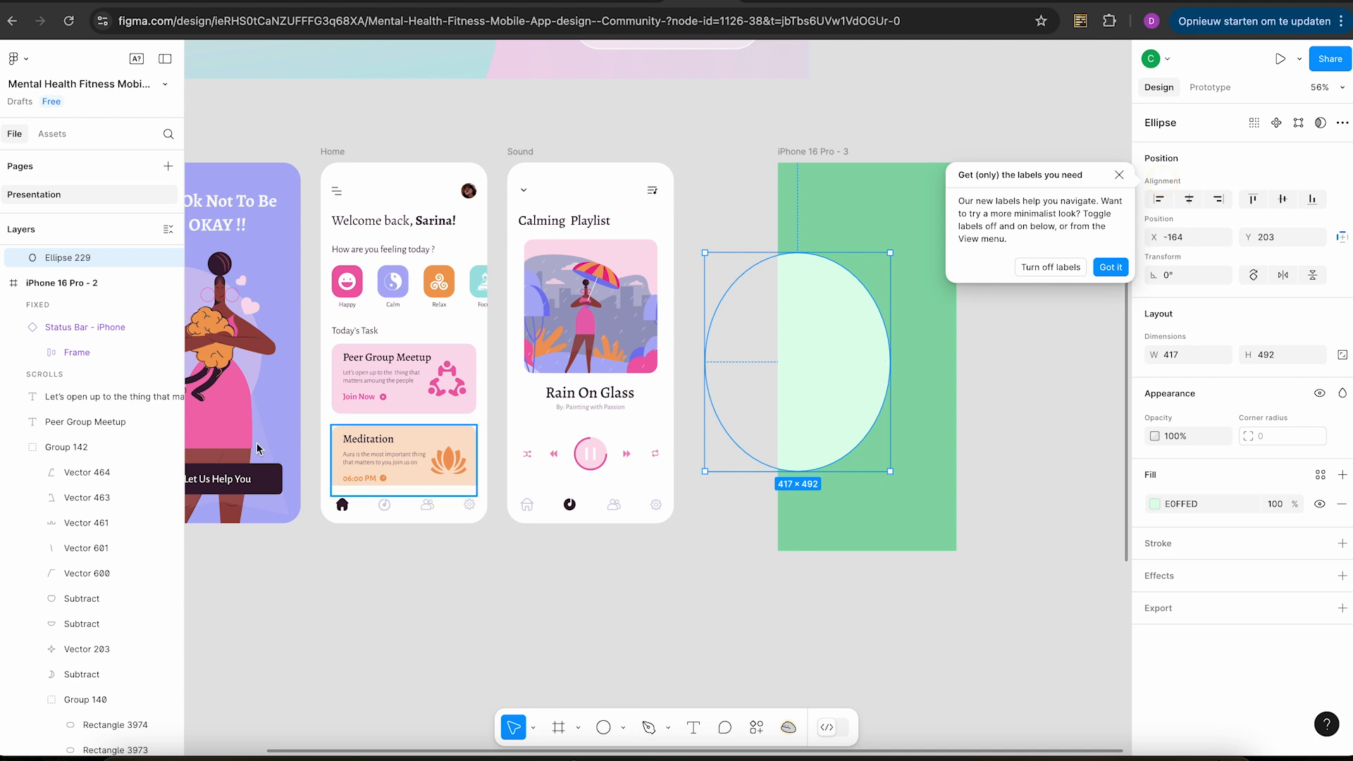
scroll(257, 371, "left", 6)
scroll(256, 371, "up", 3)
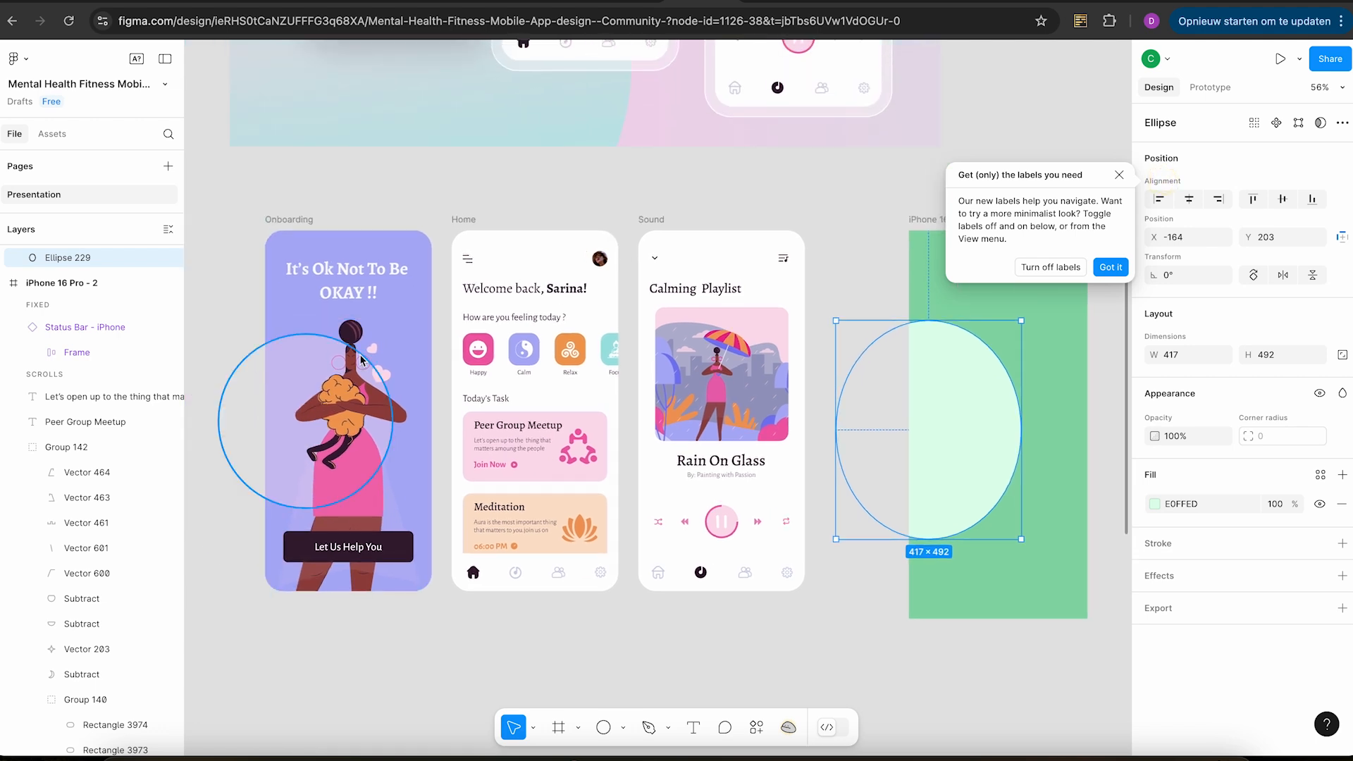
left_click(347, 384)
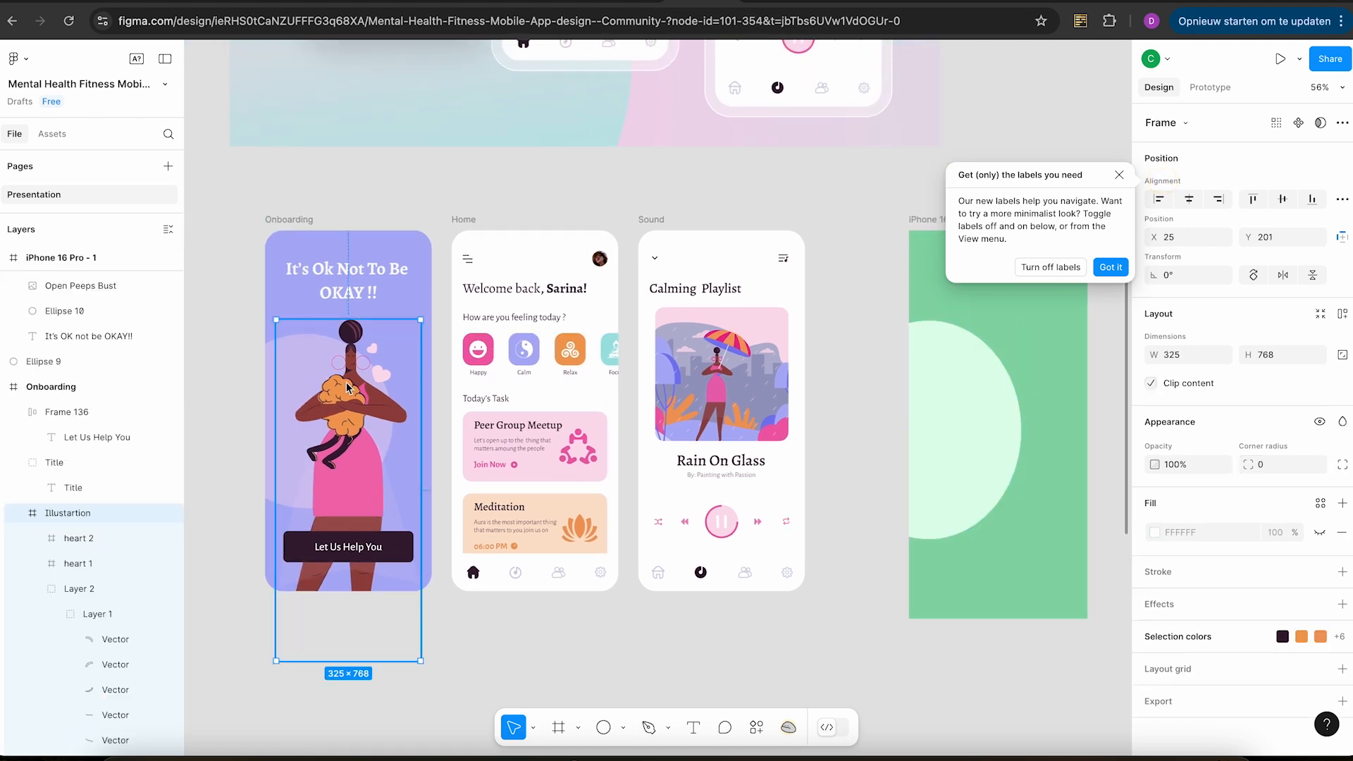
scroll(1012, 402, "right", 12)
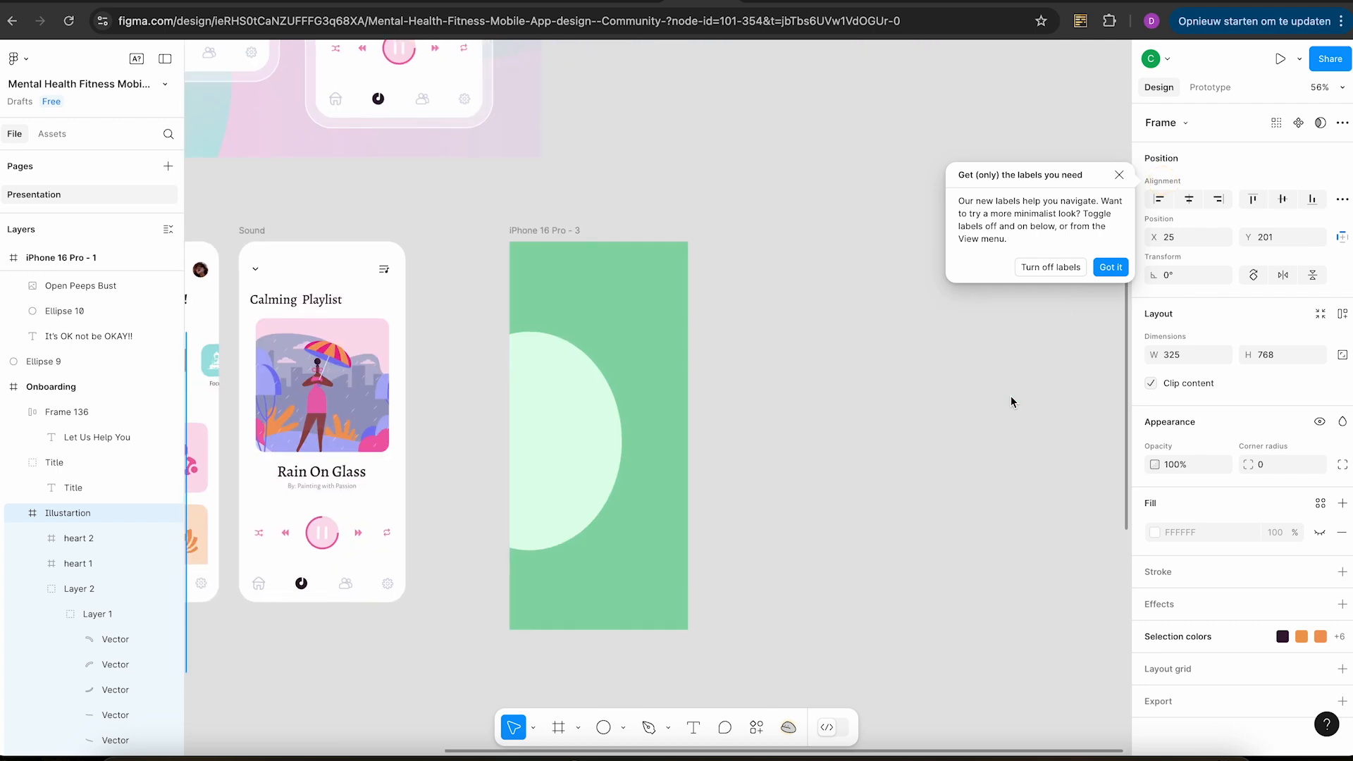
scroll(587, 234, "down", 3)
scroll(588, 235, "left", 2)
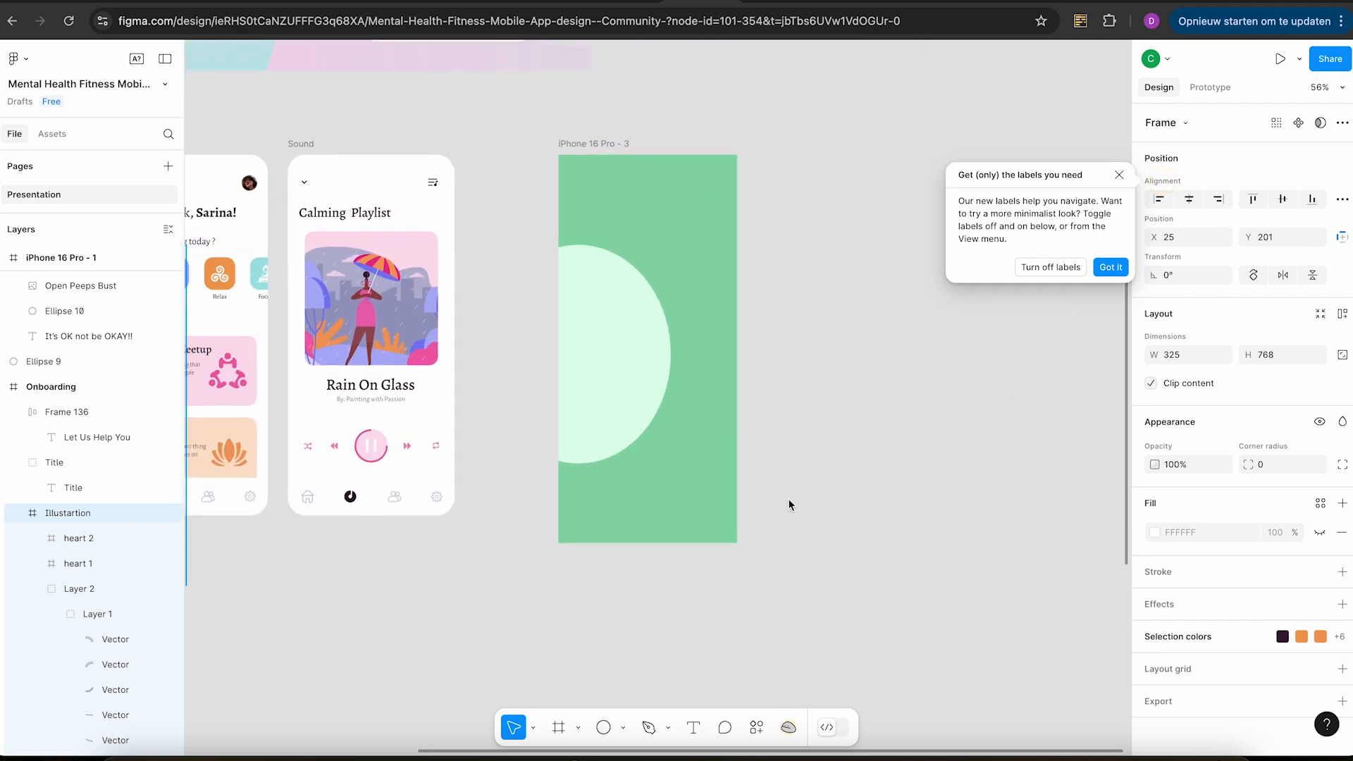
Find the Blush plugin and launch it.
left_click(755, 726)
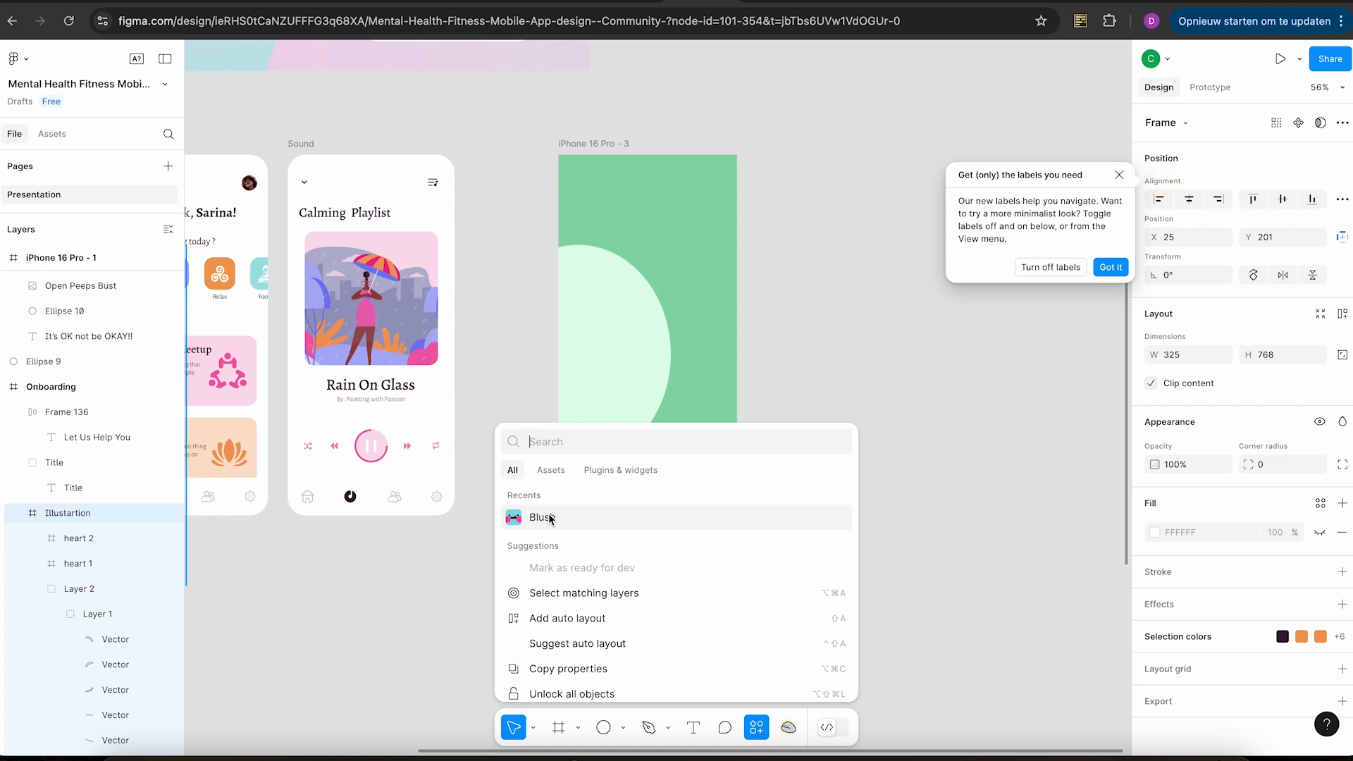
type("blus")
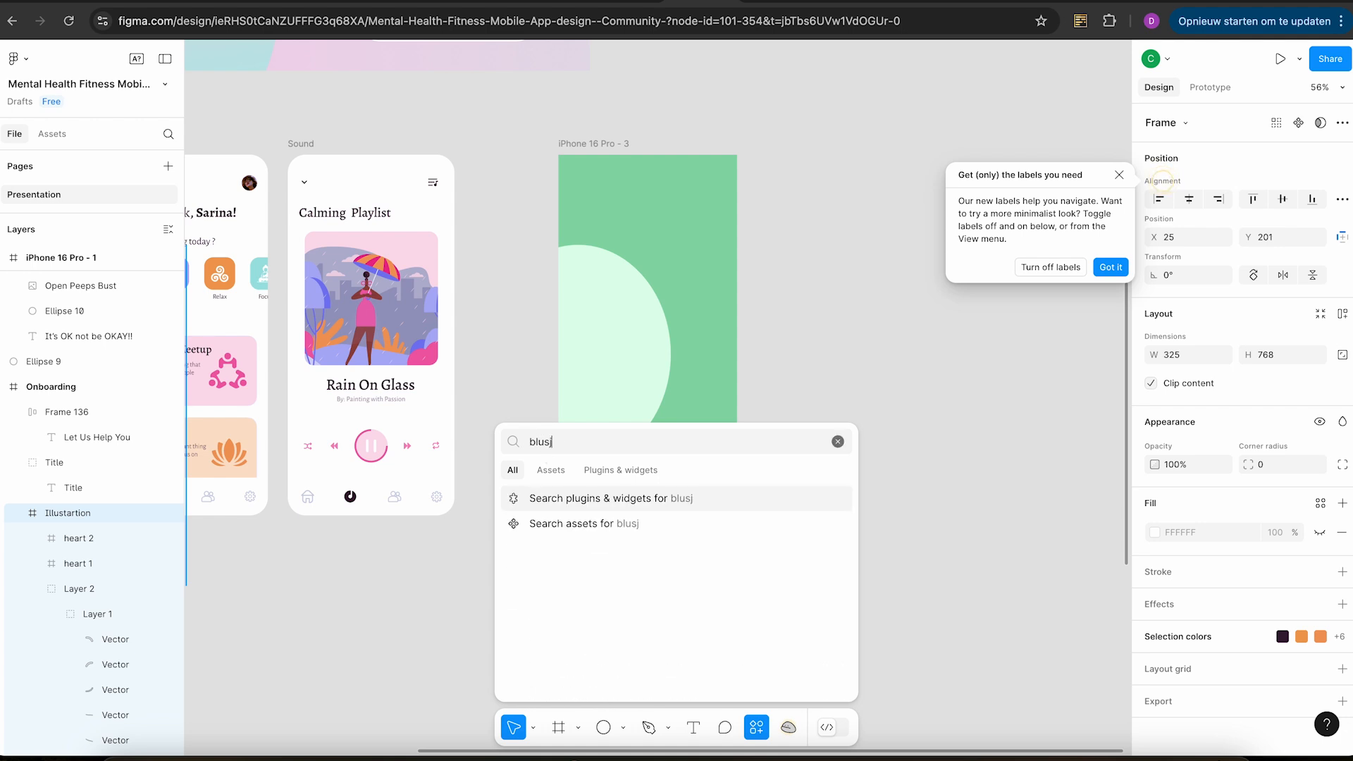
type("h")
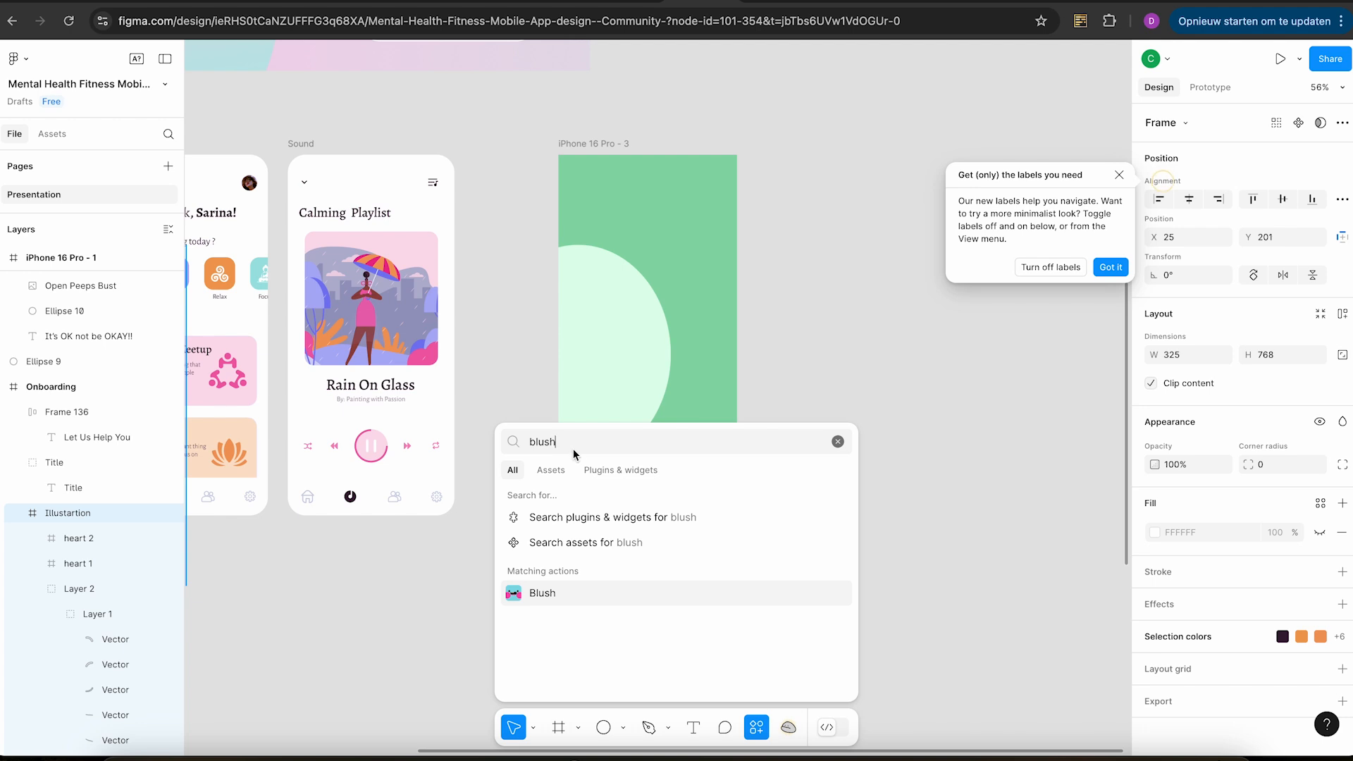
left_click(537, 594)
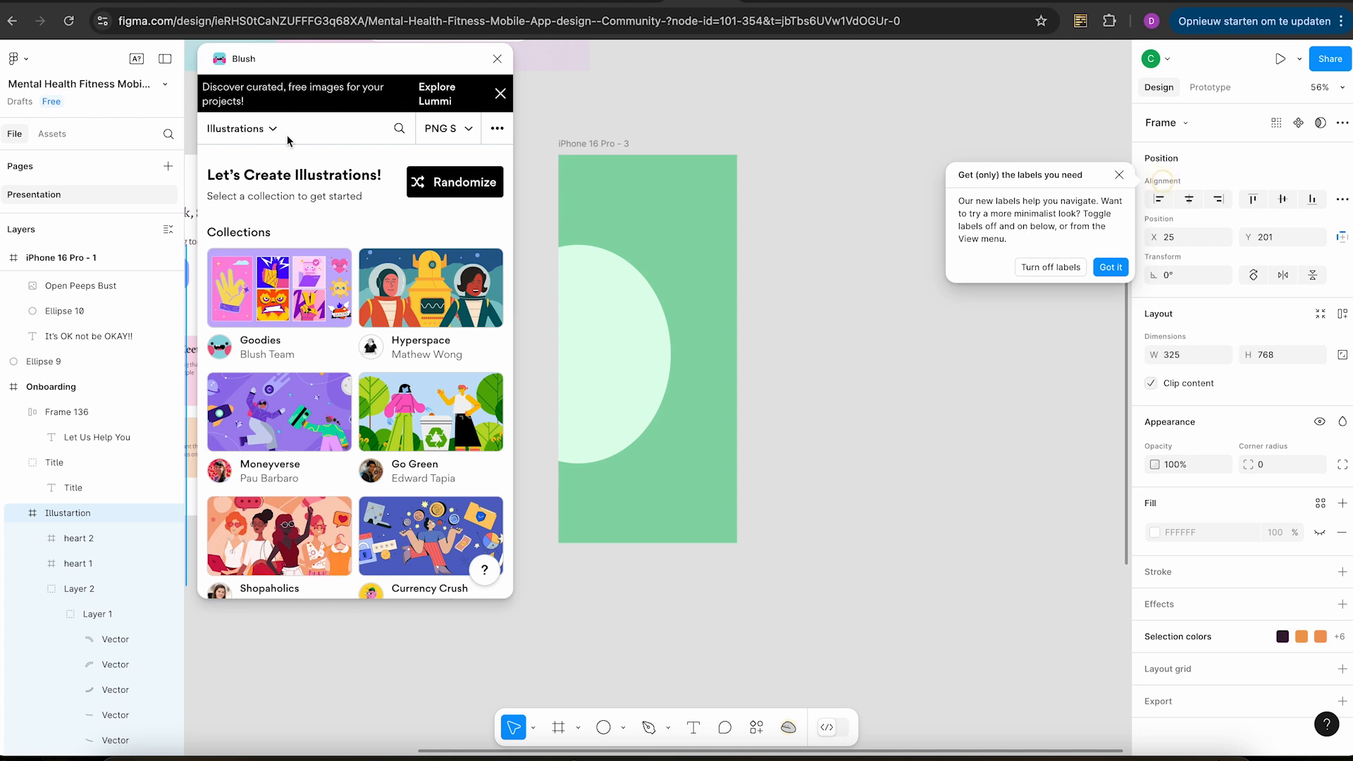
Browse the Blush illustration collections and examine the Humaaans collection's poses and scenes.
scroll(349, 203, "down", 2)
scroll(350, 206, "down", 10)
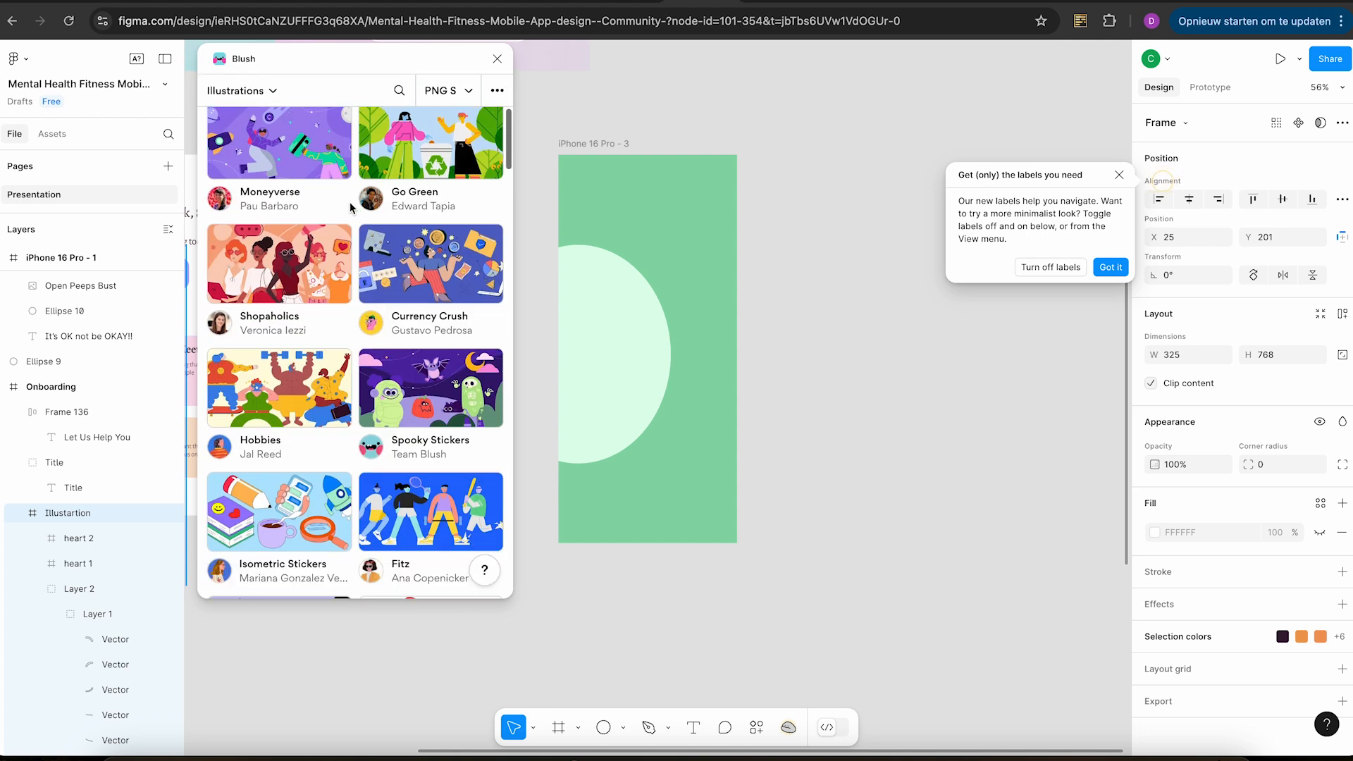
scroll(350, 205, "up", 12)
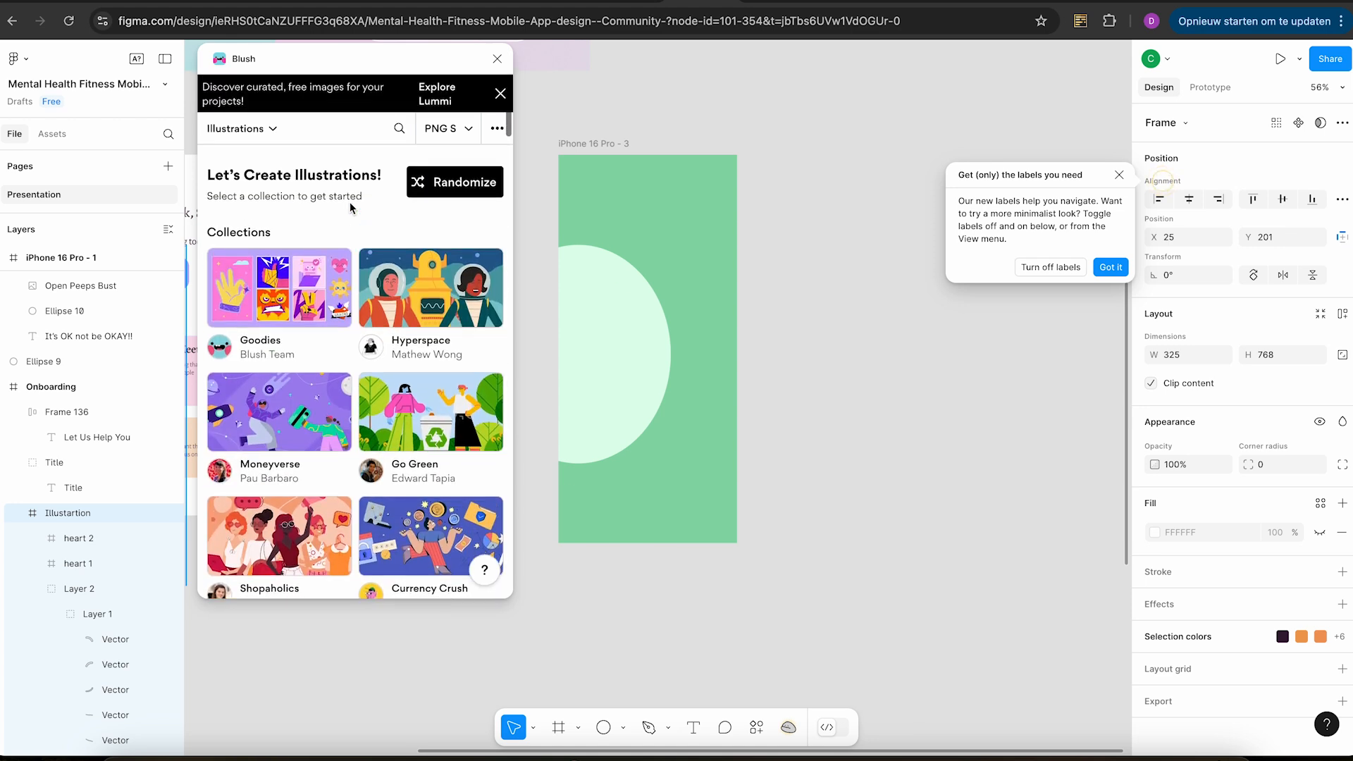
scroll(349, 201, "down", 2)
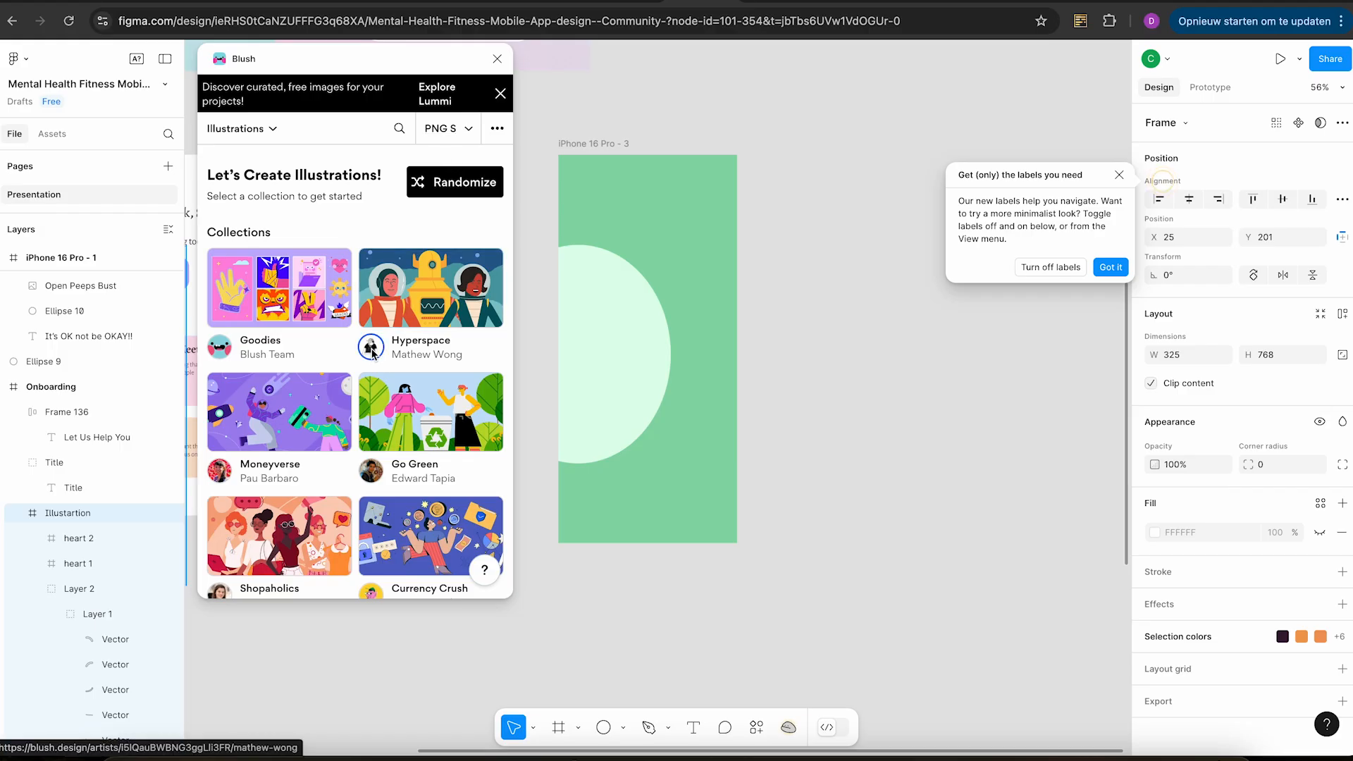
scroll(376, 196, "down", 10)
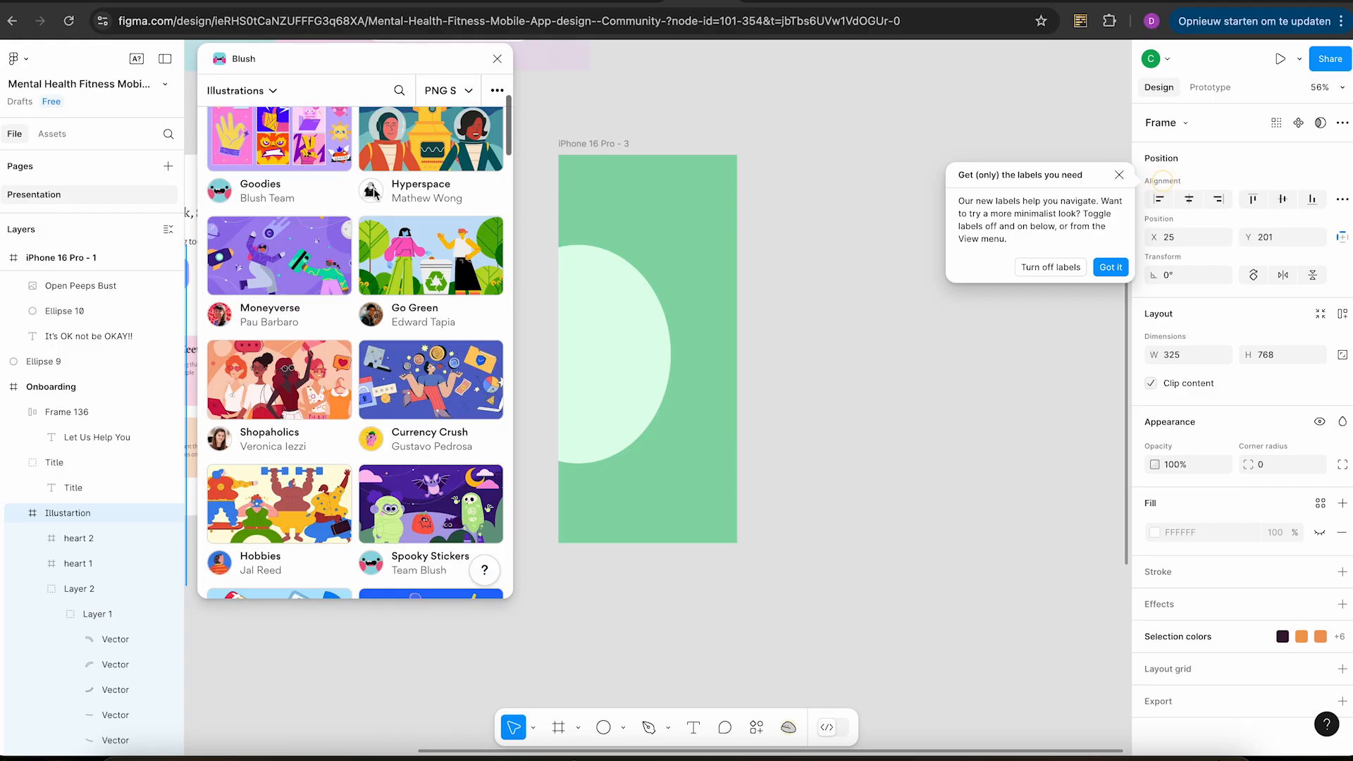
scroll(375, 195, "down", 10)
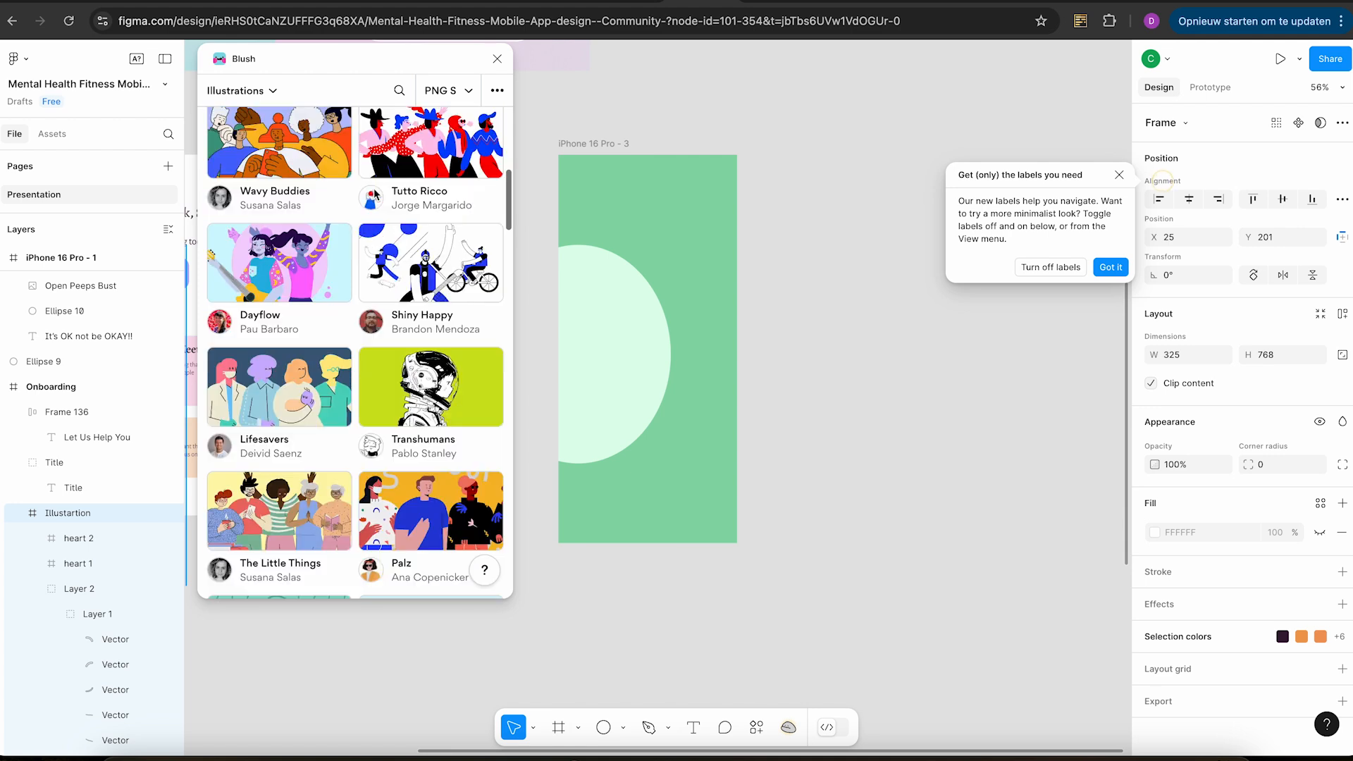
left_click(408, 374)
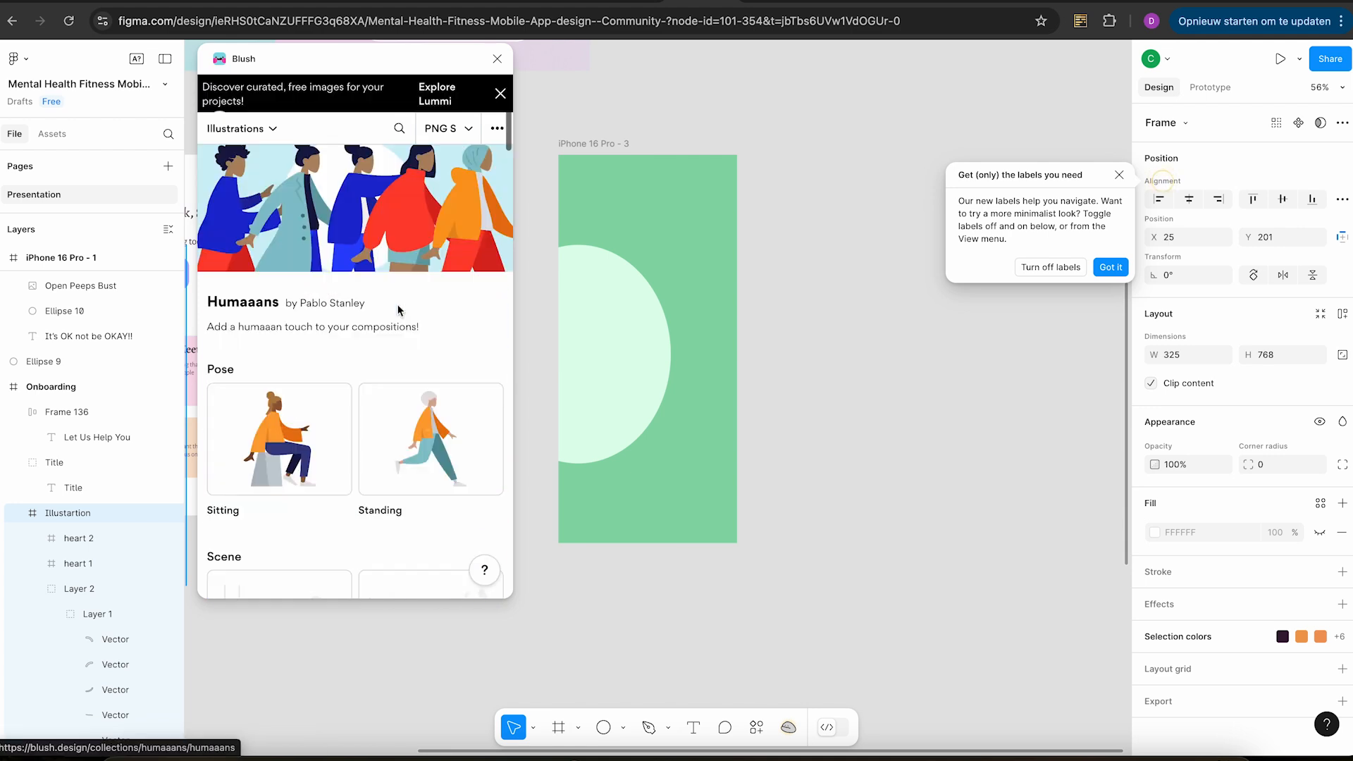
scroll(399, 311, "down", 1)
scroll(399, 311, "up", 3)
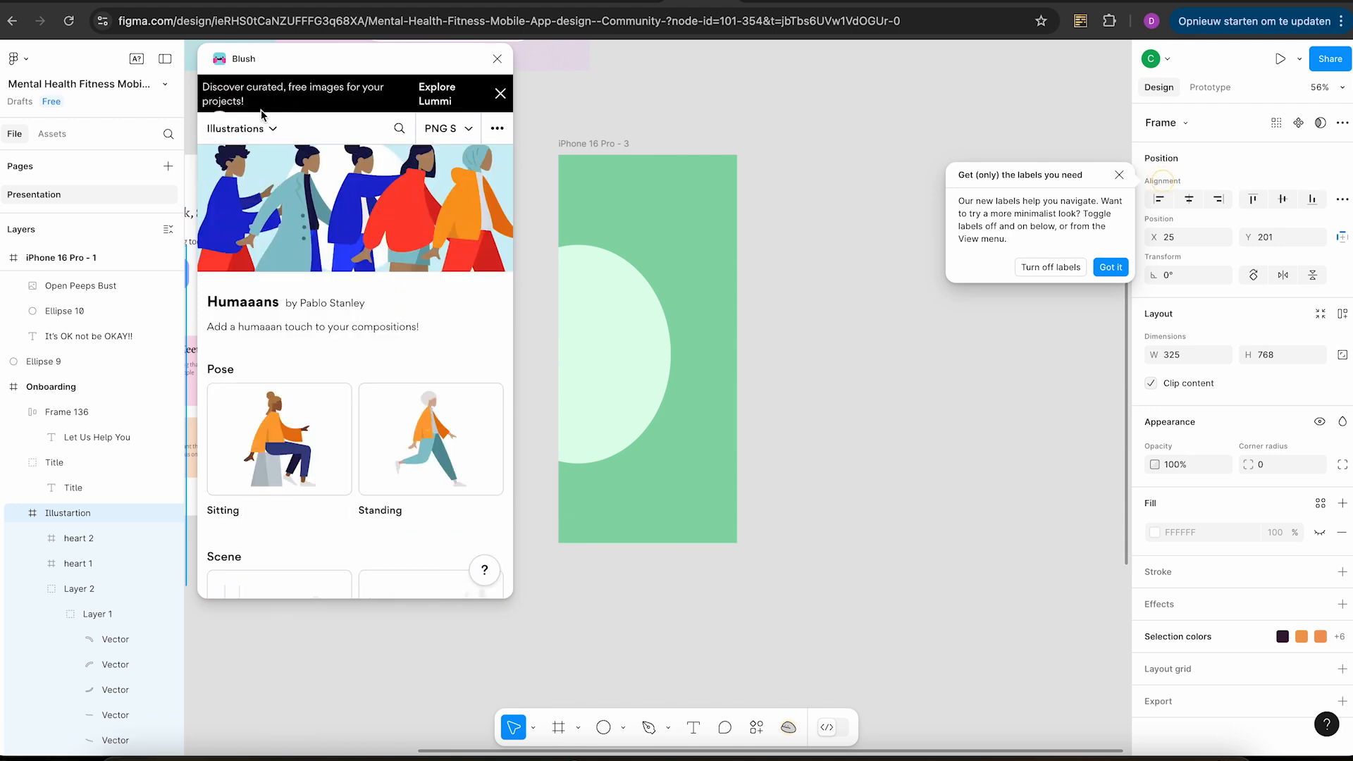
Search the Blush library for "human" and clear the query.
left_click(397, 128)
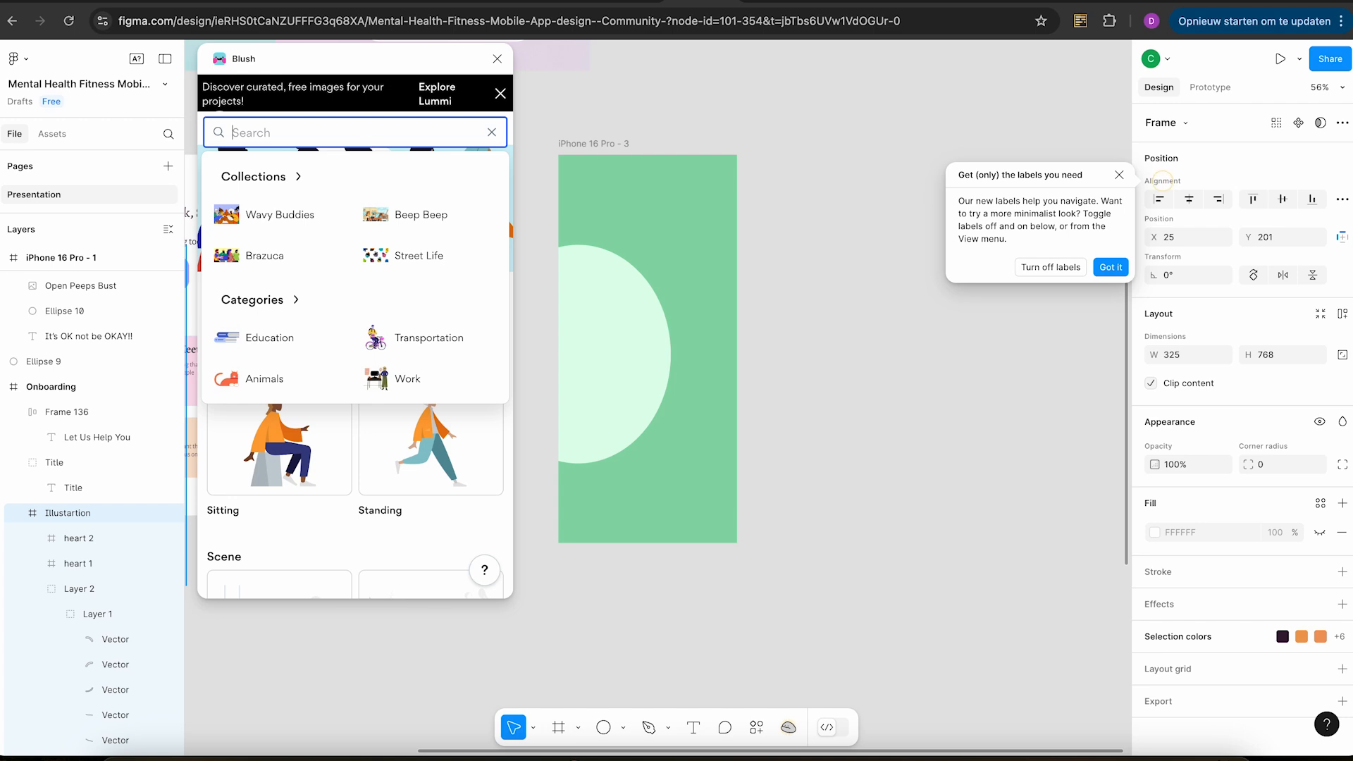
type("human")
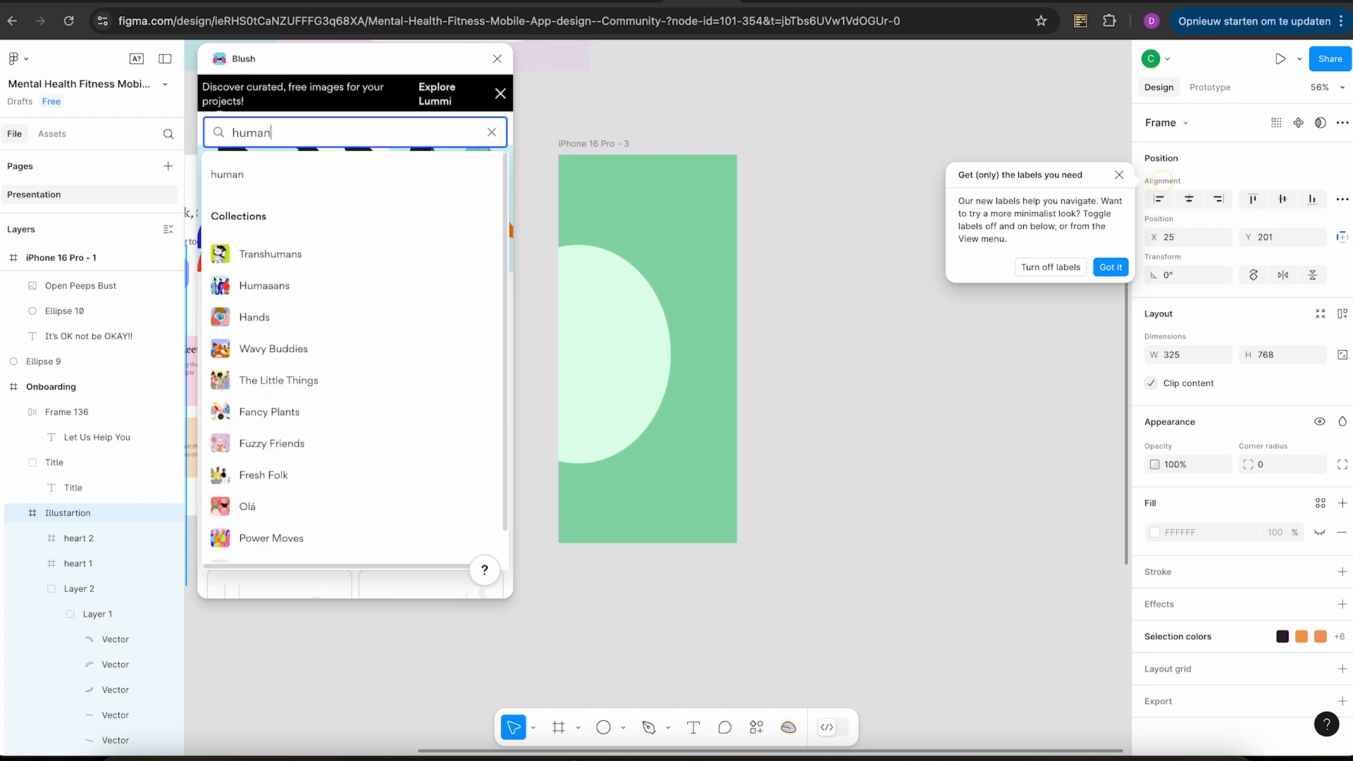
key("BackSpace")
key("BackSpace")
key("BackSpace")
key("BackSpace")
key("BackSpace")
Show all Blush illustration categories and open the People category.
scroll(463, 320, "down", 2)
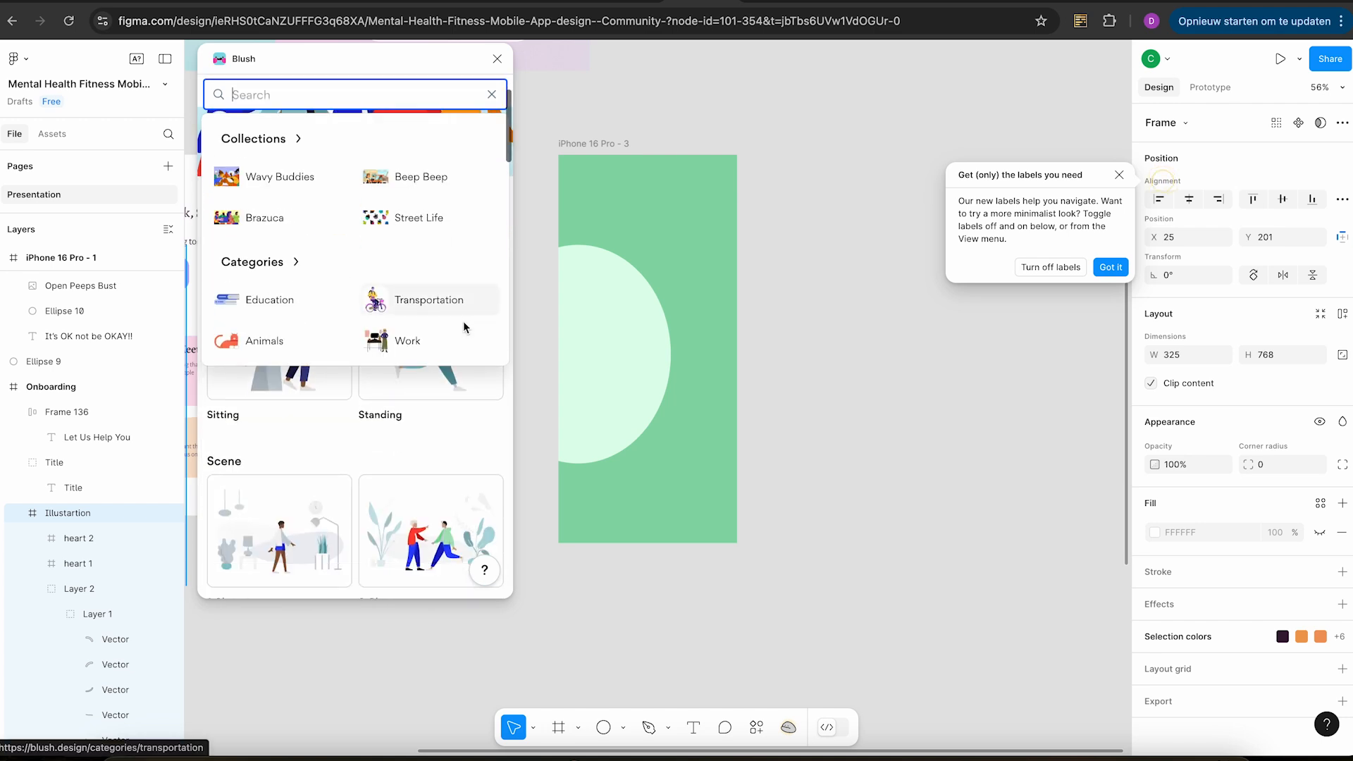
left_click(254, 300)
scroll(407, 388, "down", 2)
scroll(407, 388, "down", 3)
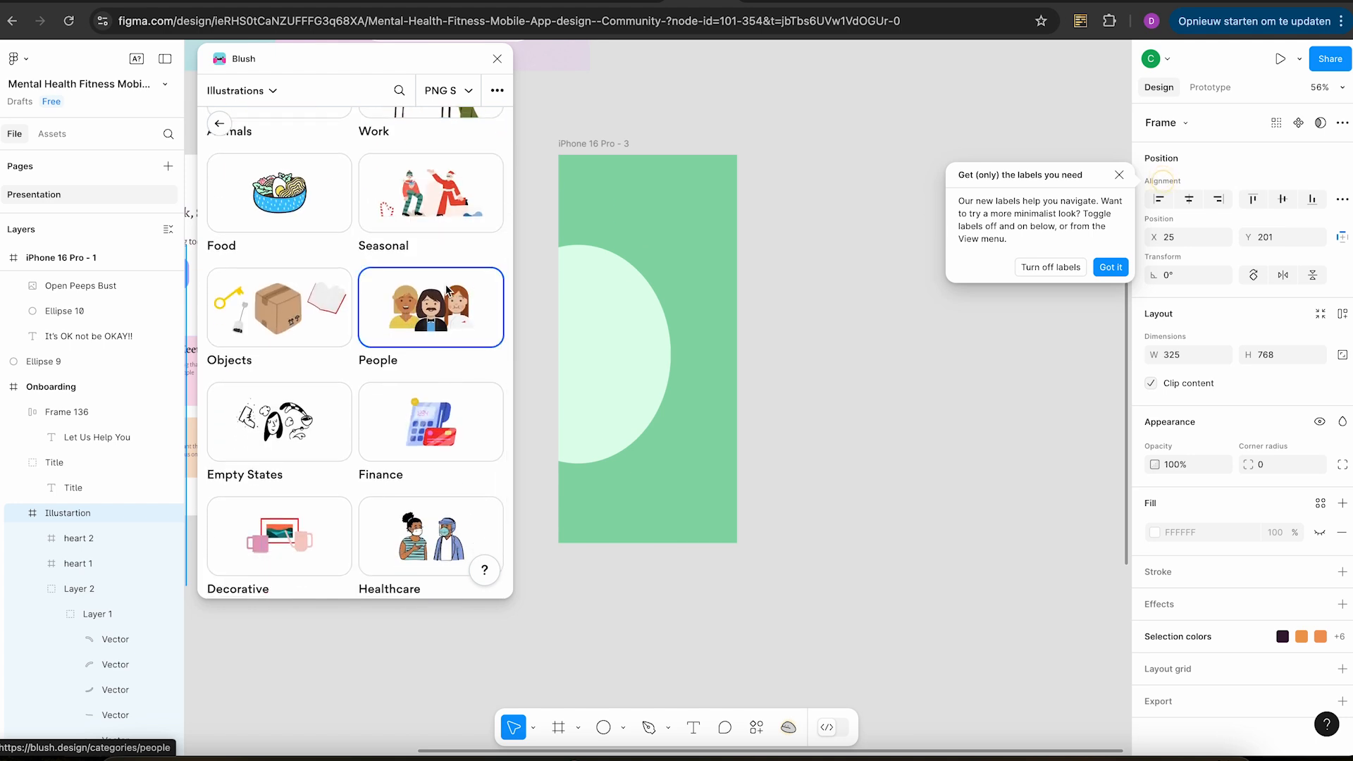
left_click(445, 287)
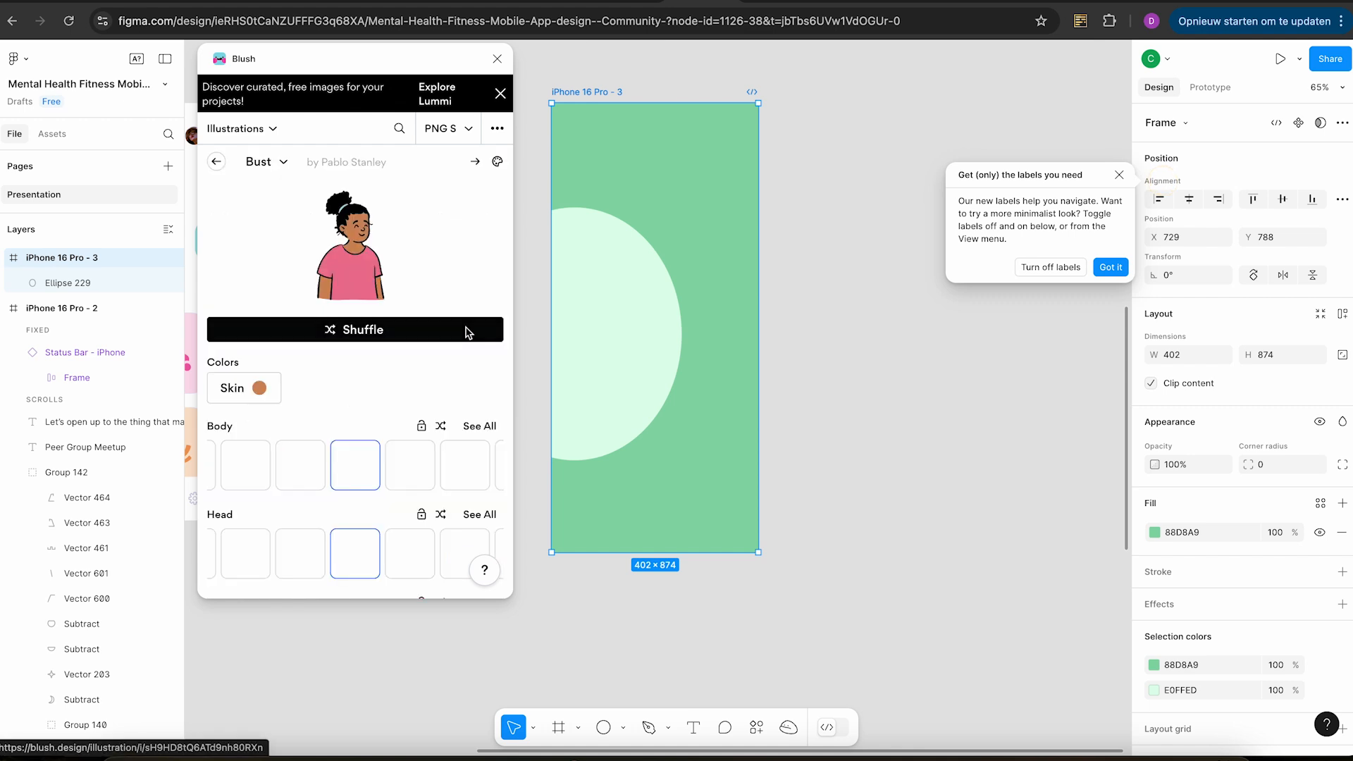
Delete the oversized bust illustration from the green frame and place the same pink-shirt bust directly on the canvas instead.
left_click(468, 331)
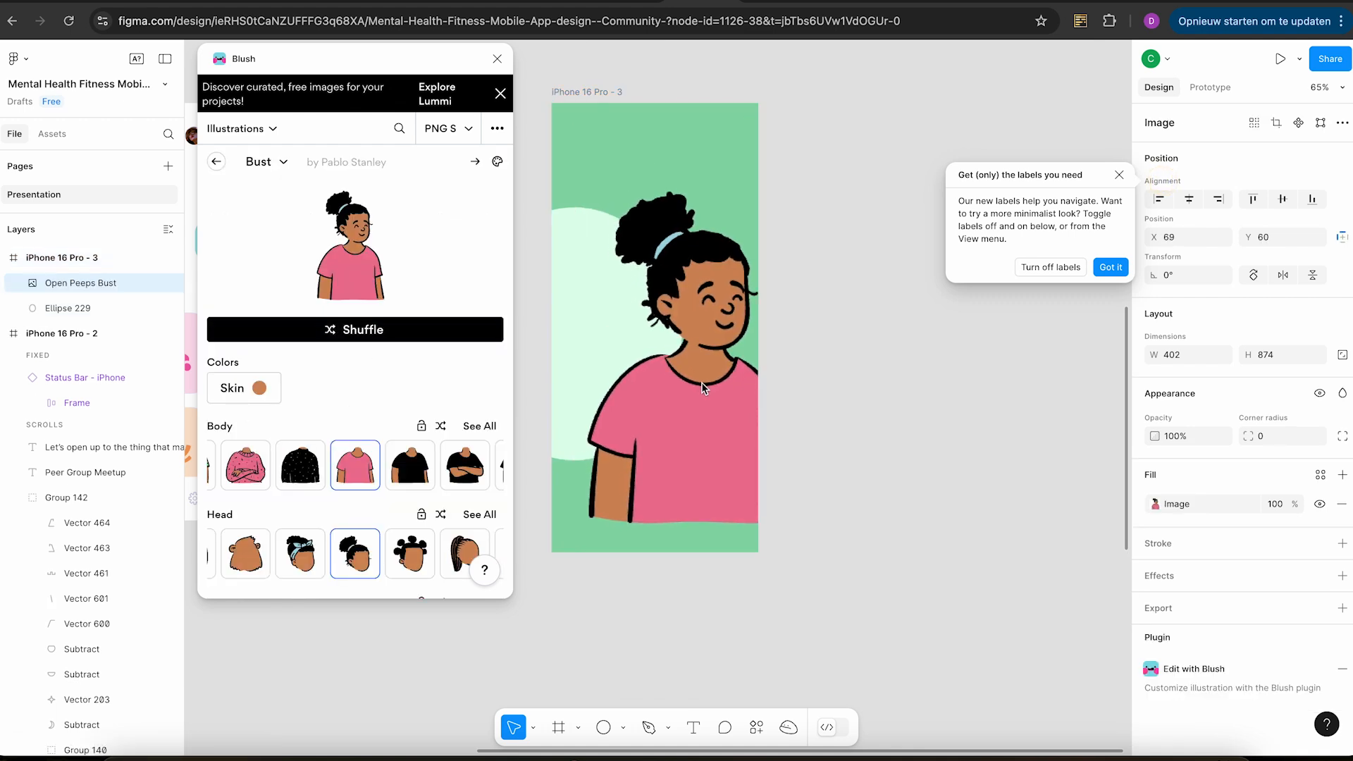
key("Delete")
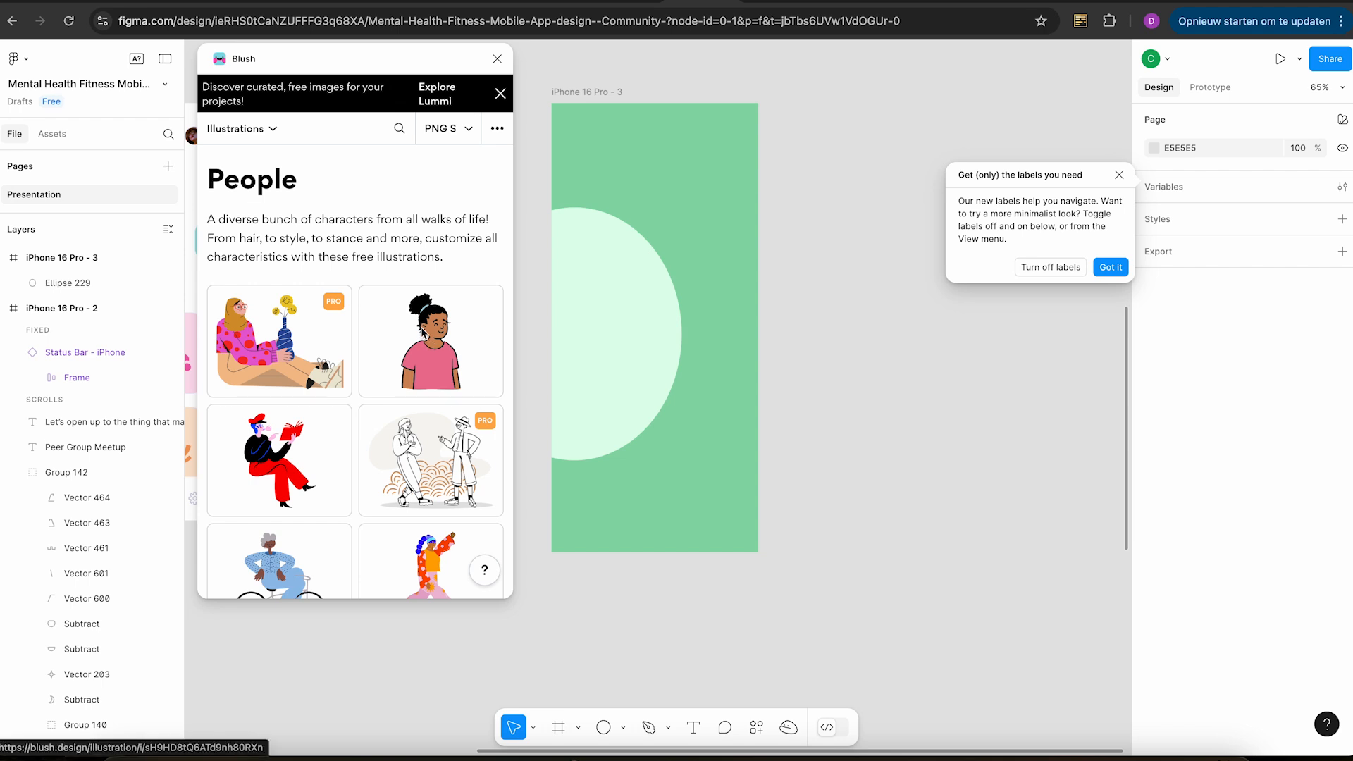
left_click(424, 331)
Add round glasses to the bust illustration, leaving its other parts as they are.
scroll(333, 436, "down", 1)
scroll(331, 445, "down", 1)
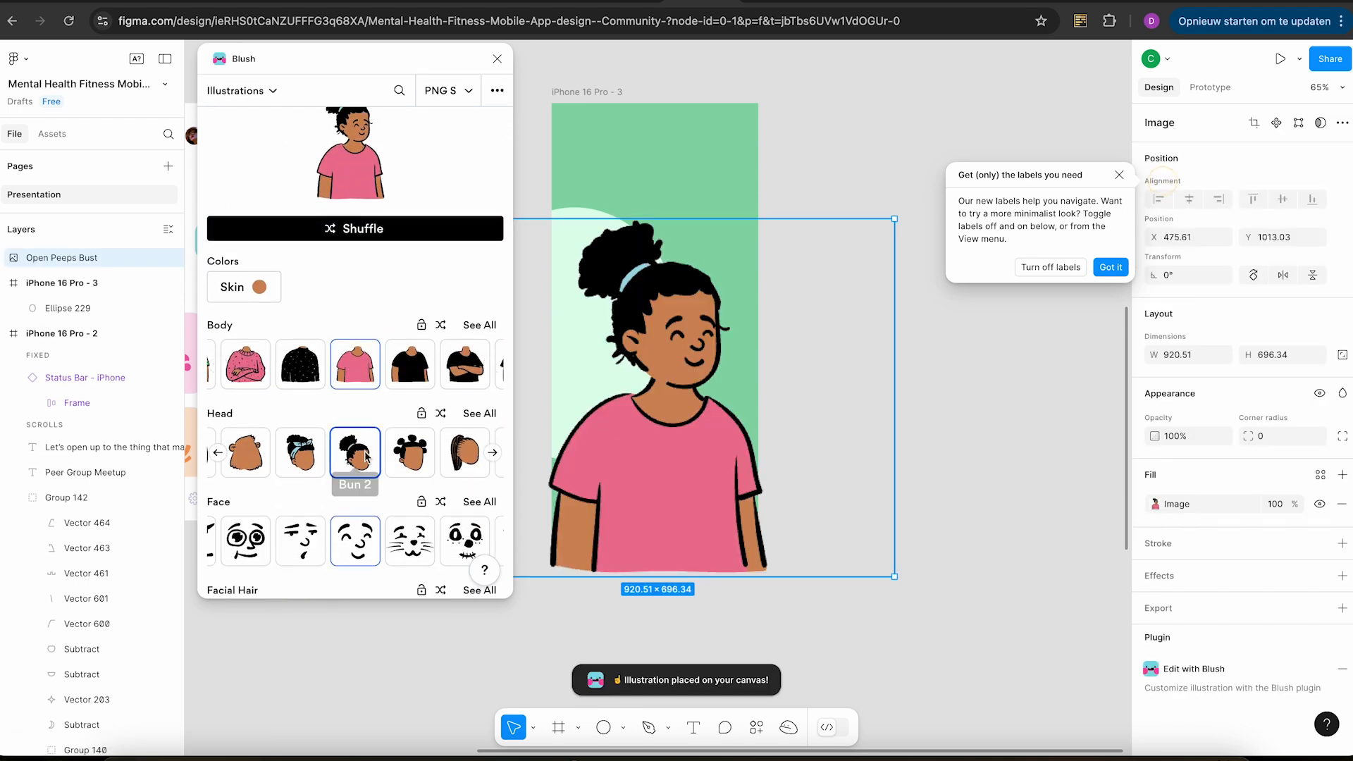
scroll(365, 456, "down", 3)
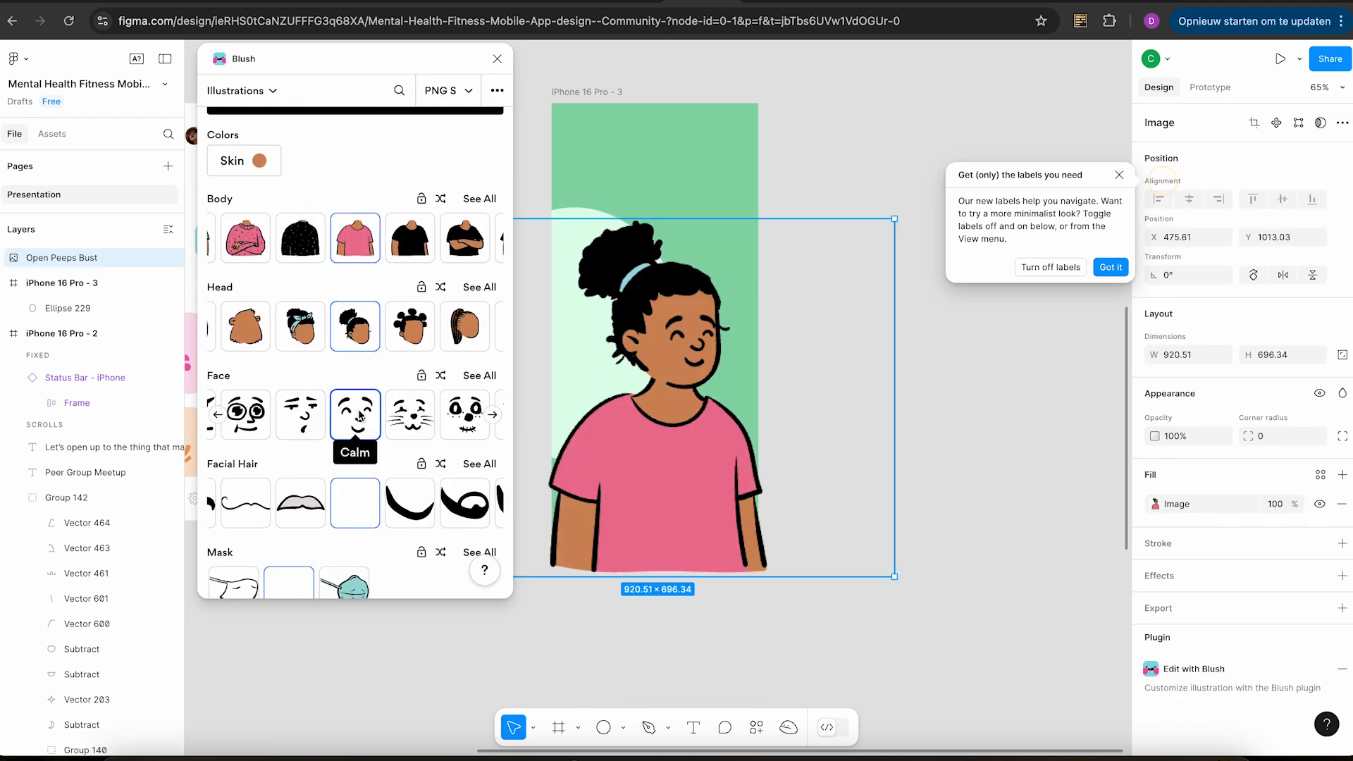
scroll(358, 411, "down", 2)
left_click(300, 552)
scroll(315, 532, "up", 1)
scroll(315, 527, "up", 4)
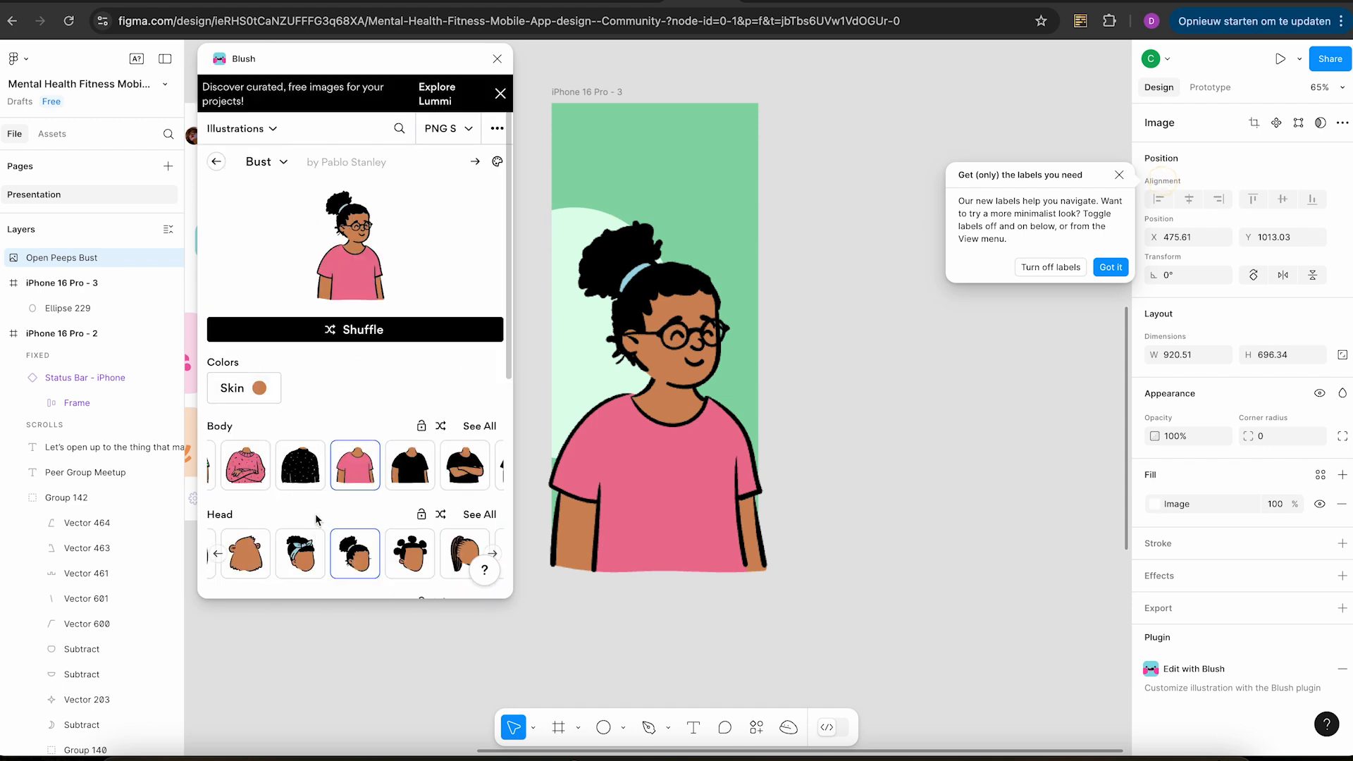
Change the bust's body to the speckled pink sweater with crossed arms and keep the Bun 2 head.
scroll(391, 428, "down", 2)
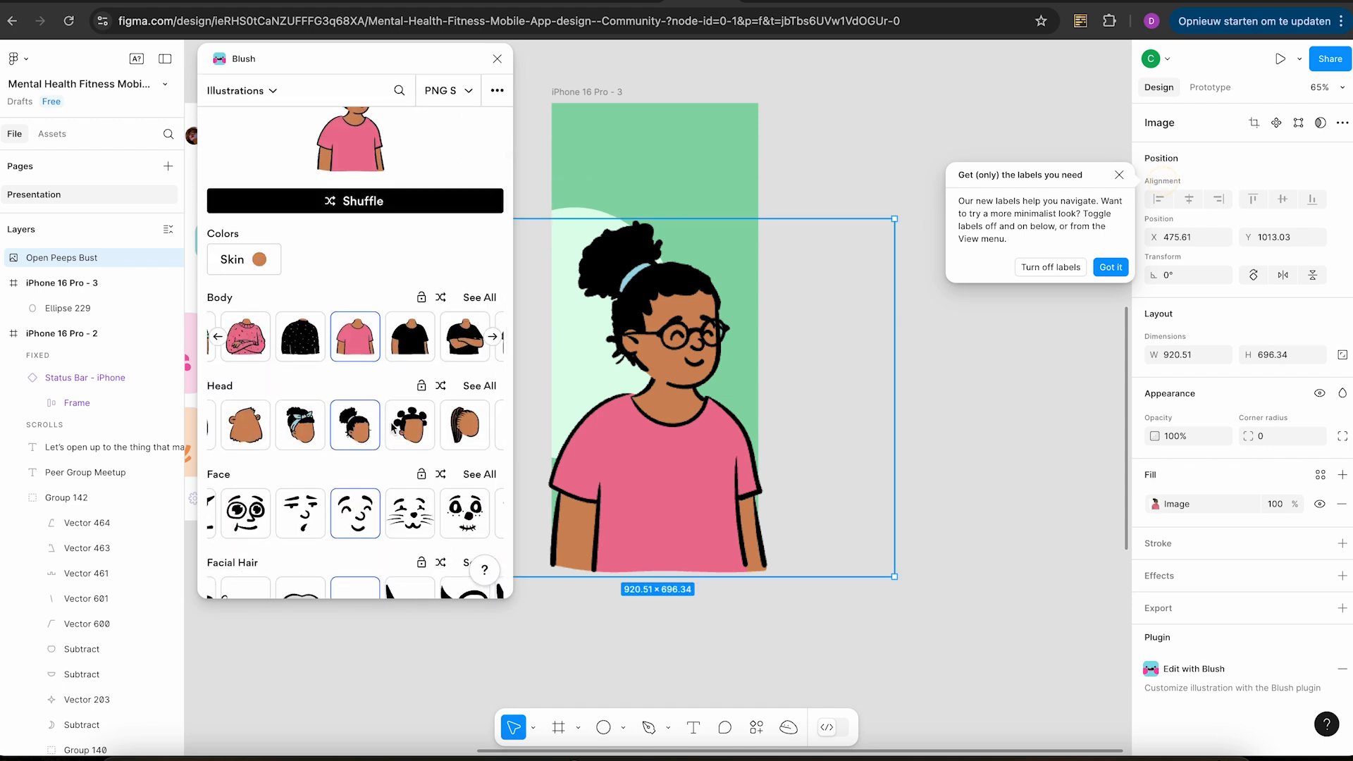
left_click(247, 349)
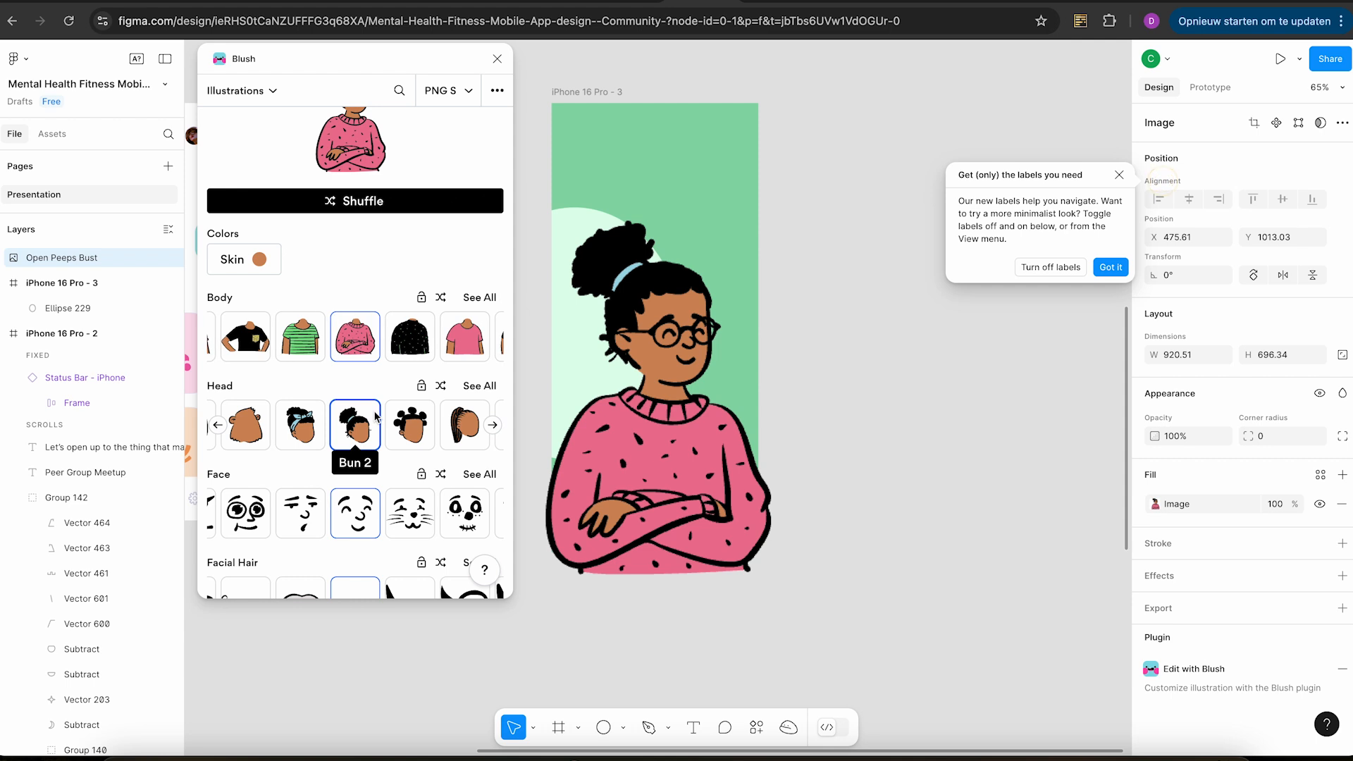
left_click(375, 411)
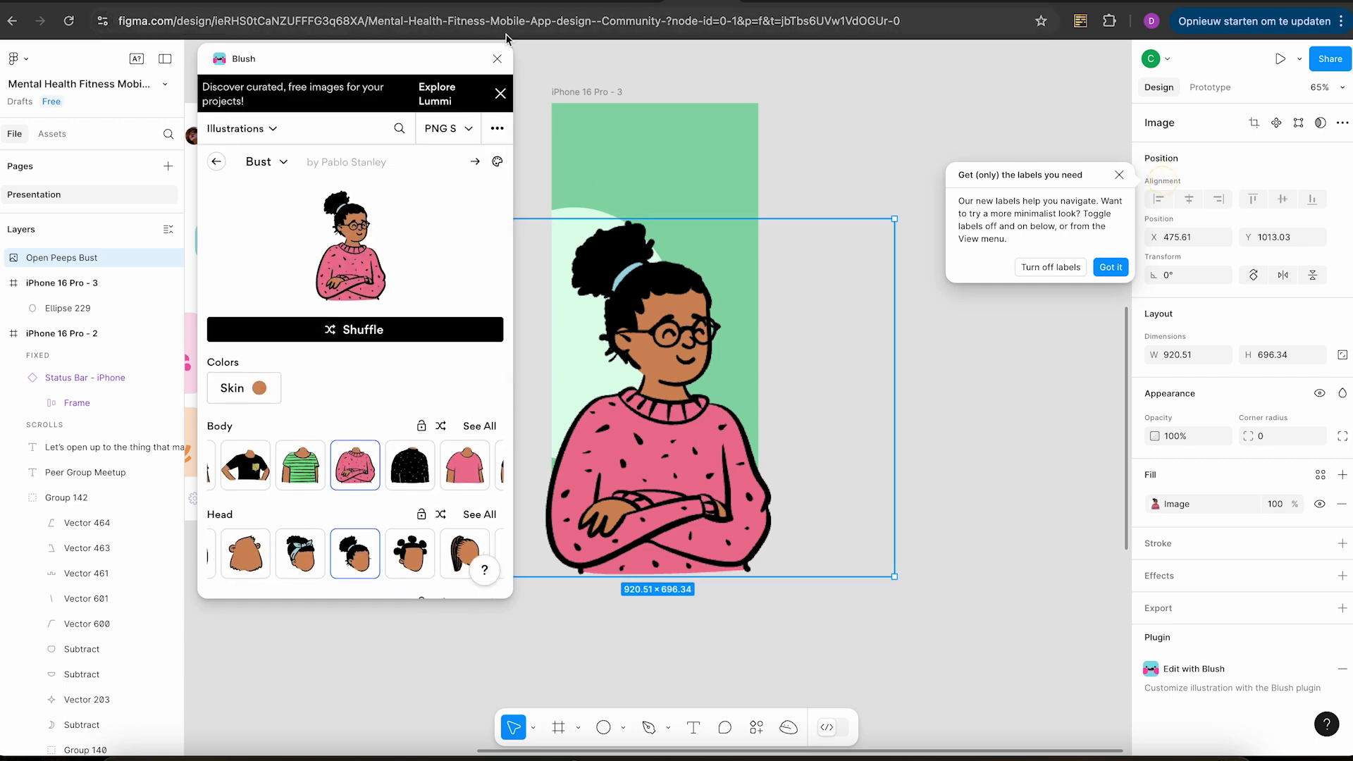
Close Blush, shrink the bust illustration and position it over the pale circle within the green frame's width.
left_click(497, 59)
left_click_drag(714, 488, 735, 438)
left_click_drag(920, 526, 790, 430)
left_click_drag(611, 343, 652, 382)
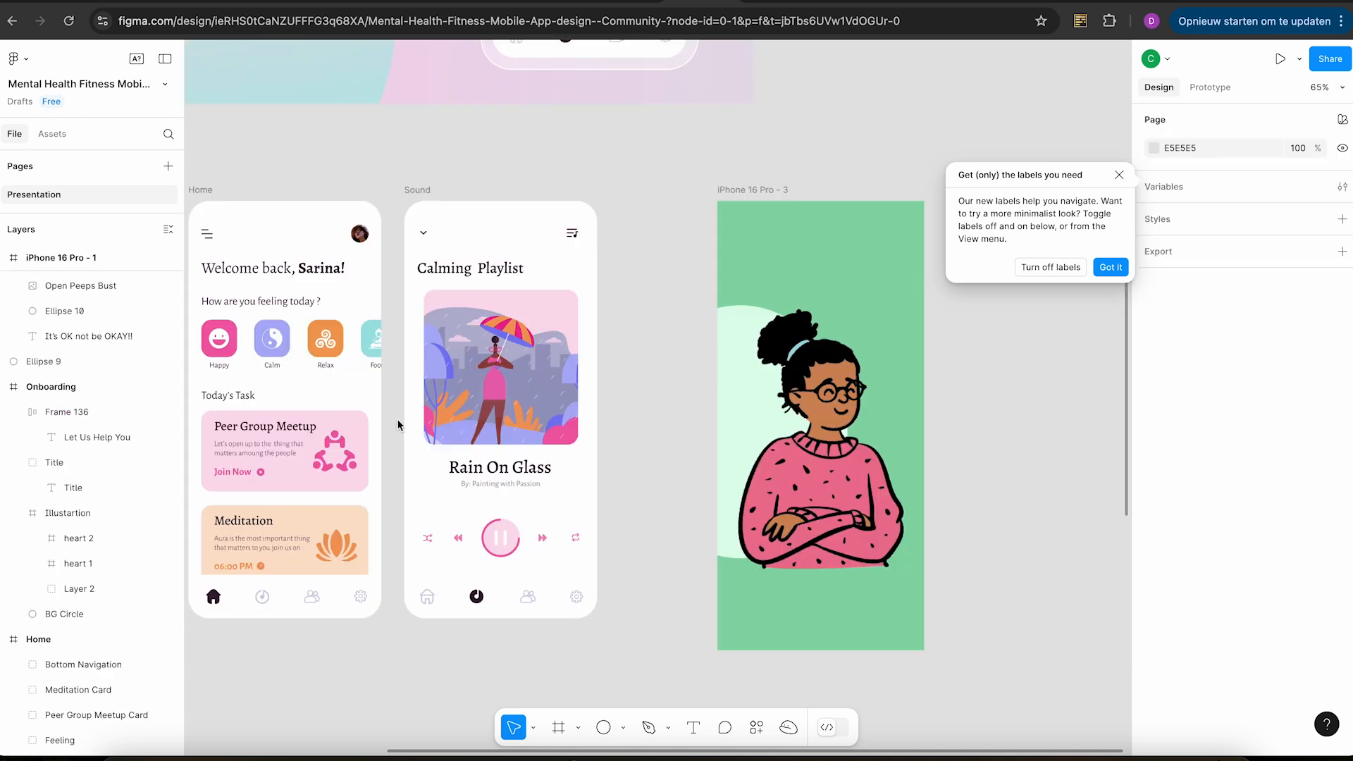
Add the heading text "Its oK not the be OKAY!!" above the illustration in the iPhone 16 Pro - 3 frame.
left_click(692, 727)
left_click(760, 268)
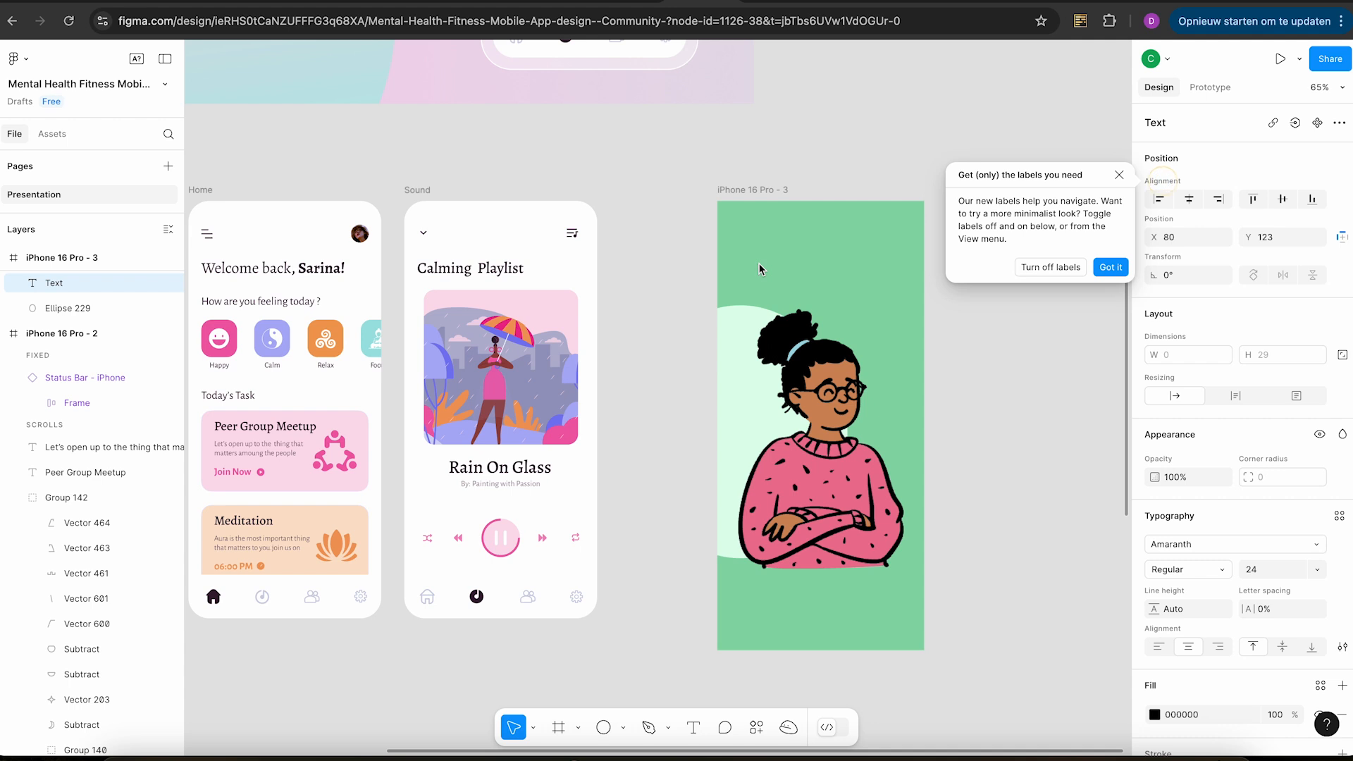
scroll(759, 268, "left", 5)
scroll(759, 269, "up", 2)
type("It")
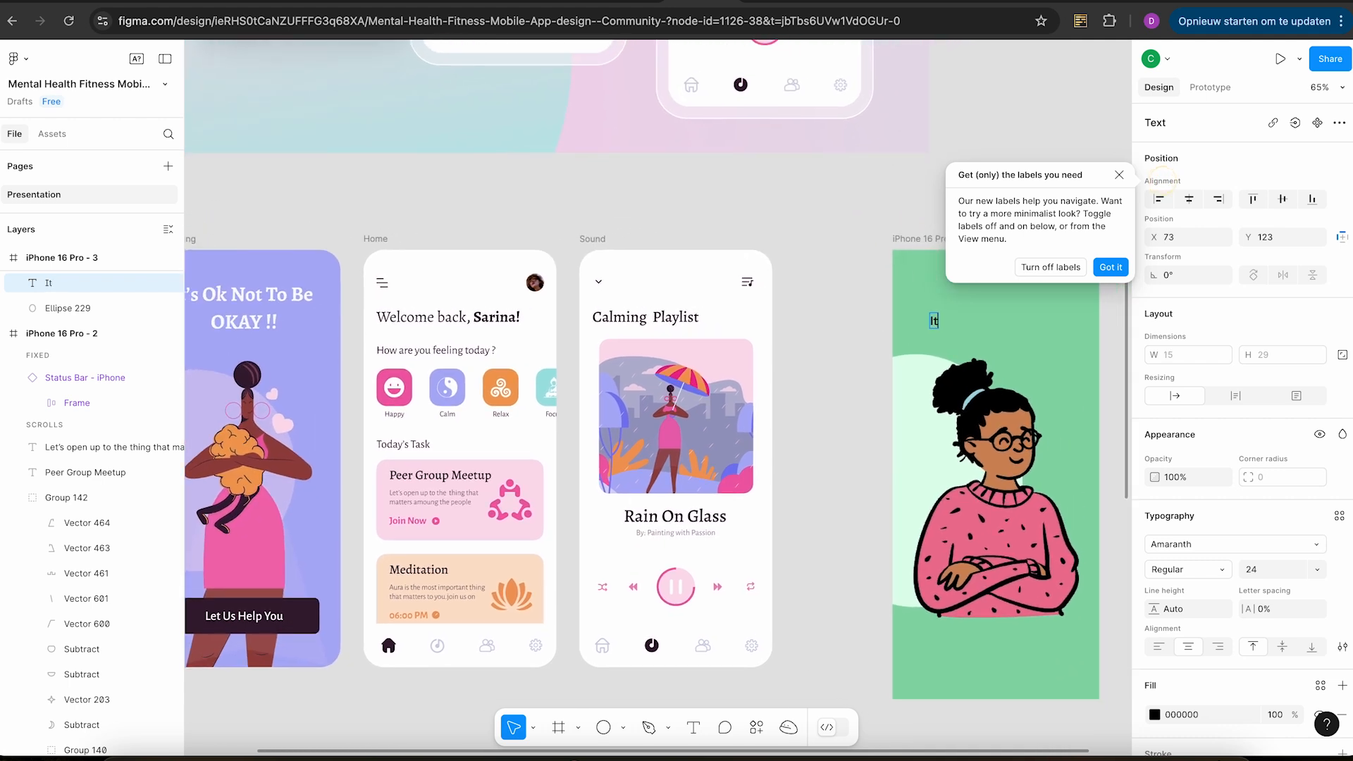
type("s oK not the be OKAY!!")
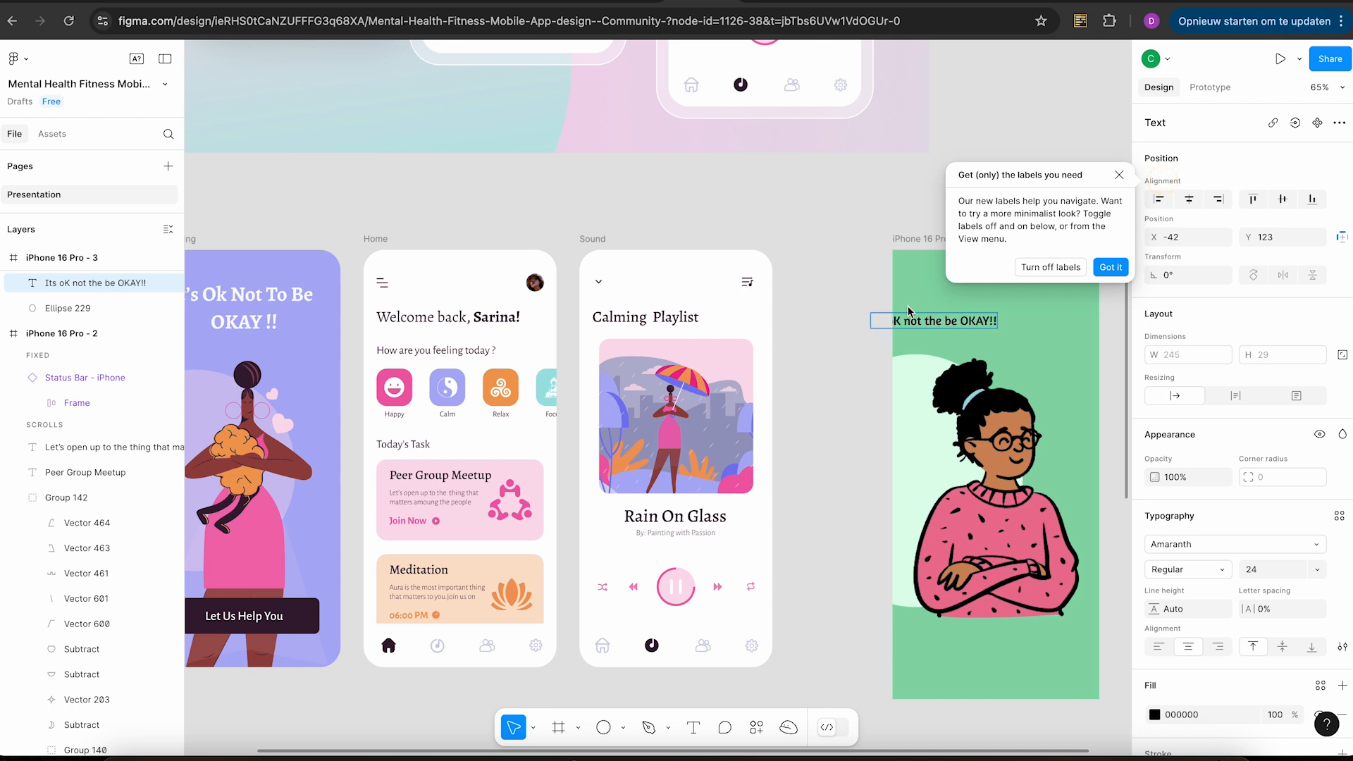
Move the heading fully inside the green frame, to about X 70, Y 83.
left_click_drag(912, 326, 1004, 303)
key("Escape")
scroll(1005, 303, "right", 5)
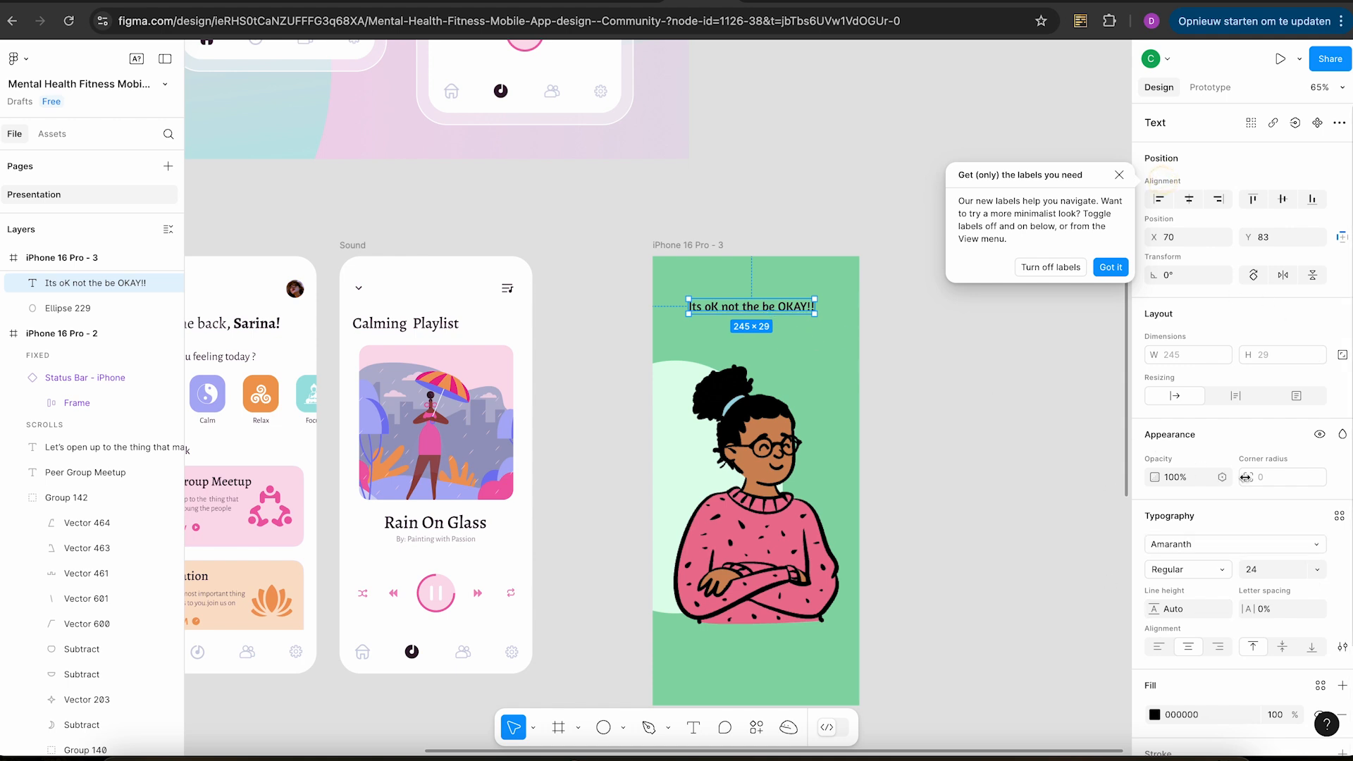
Preview Google fonts on the heading in the green frame and set its font to Antic Didone.
scroll(1255, 465, "down", 3)
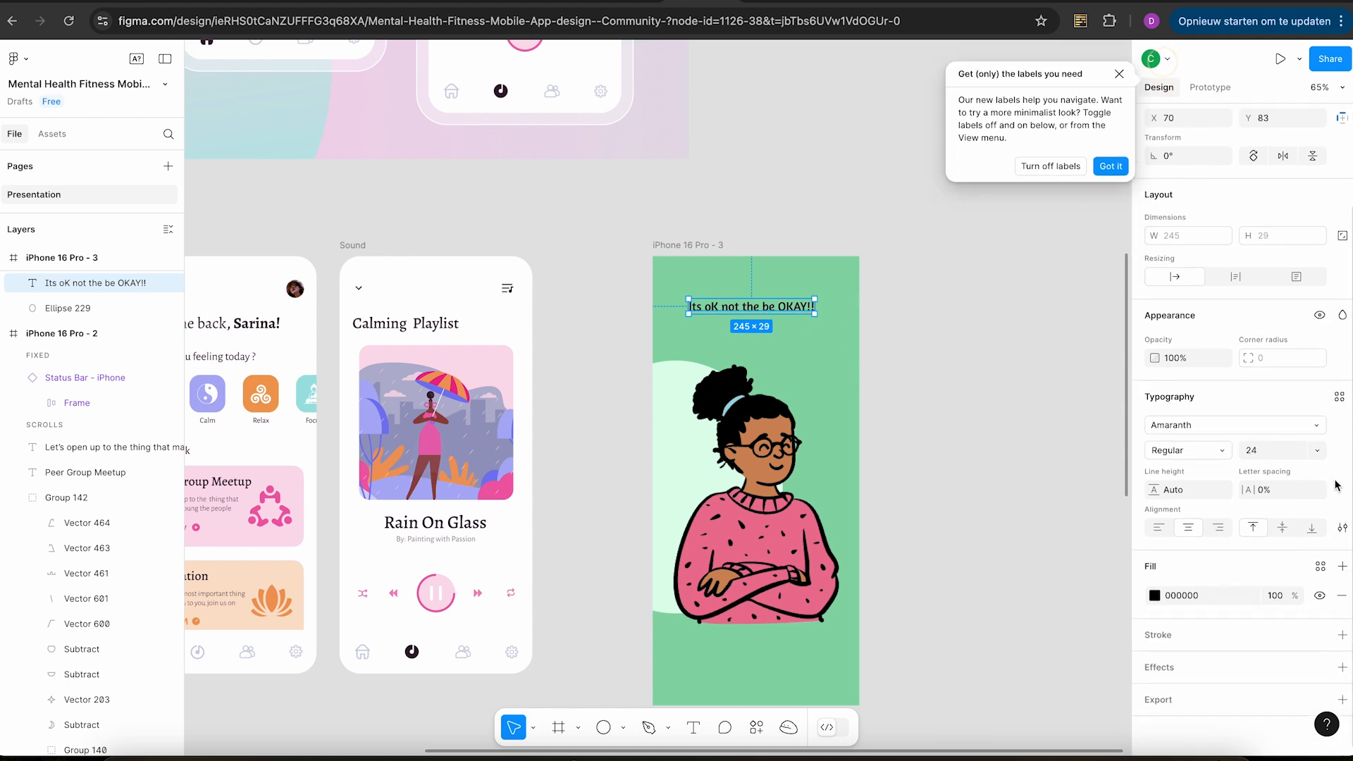
left_click(1201, 425)
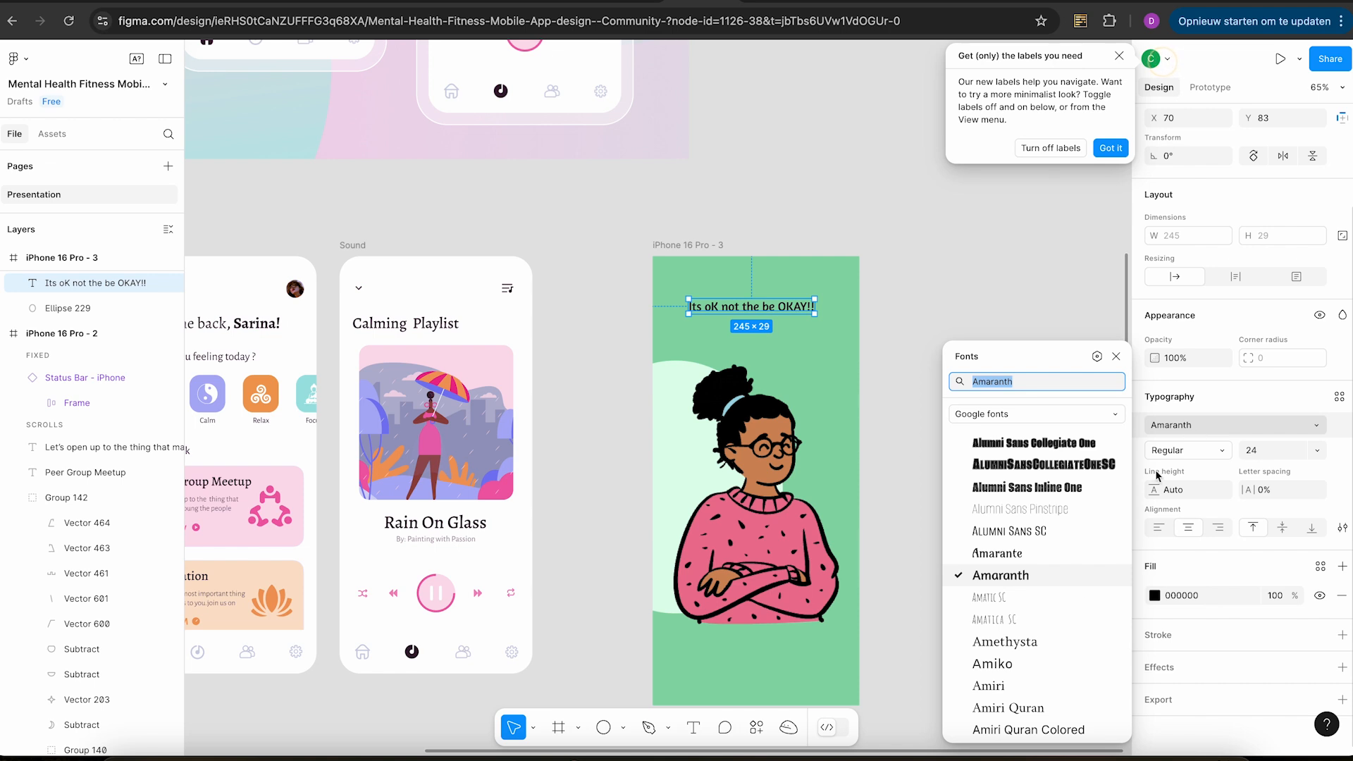
scroll(1049, 571, "down", 3)
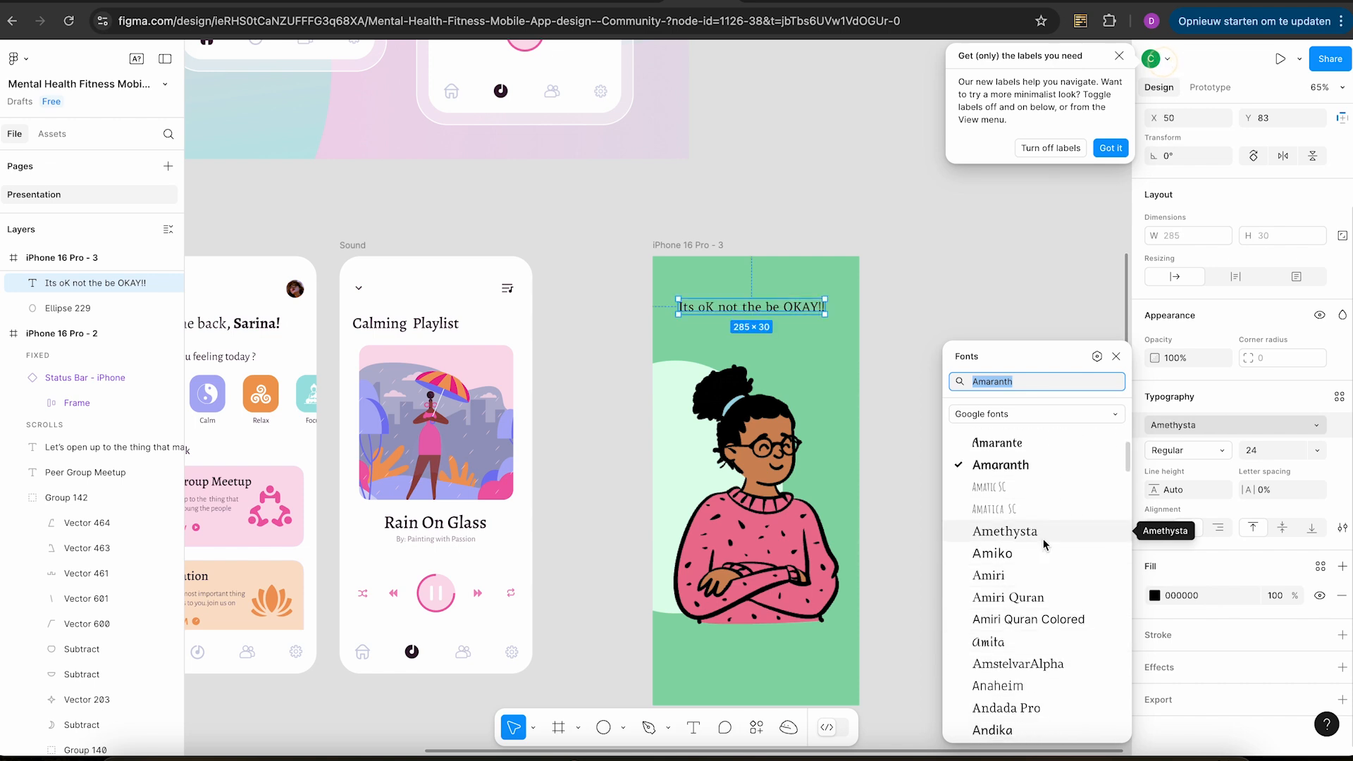
scroll(1043, 544, "down", 1)
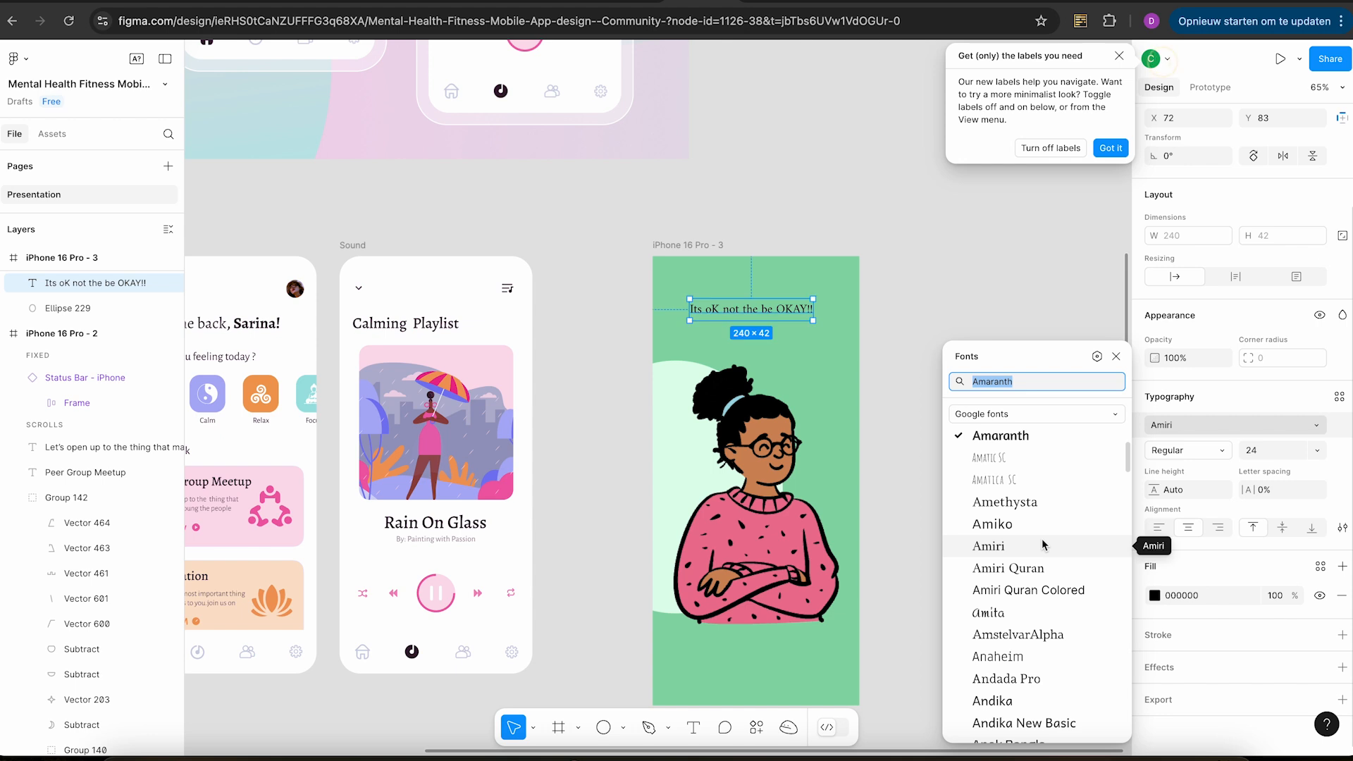
scroll(1044, 544, "down", 2)
left_click(1041, 577)
scroll(1022, 634, "down", 3)
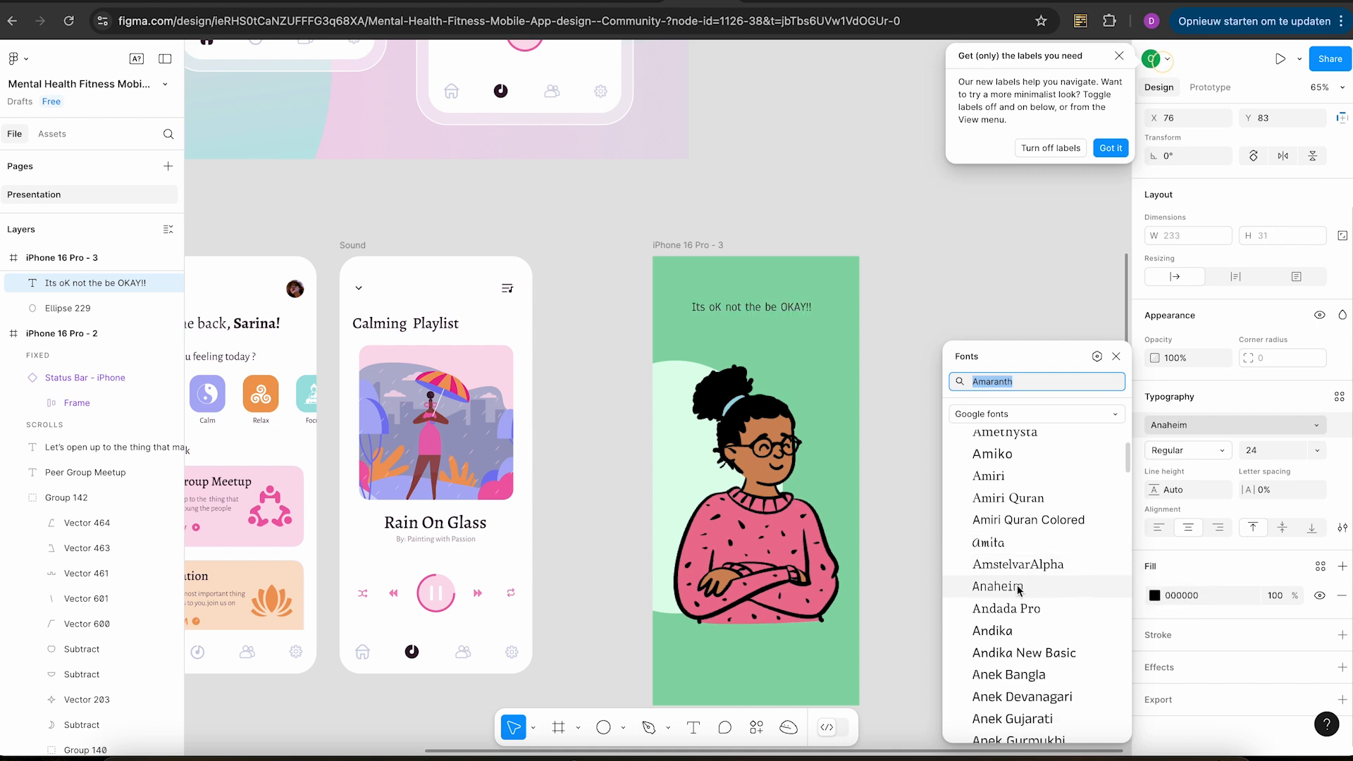
scroll(1009, 682, "down", 5)
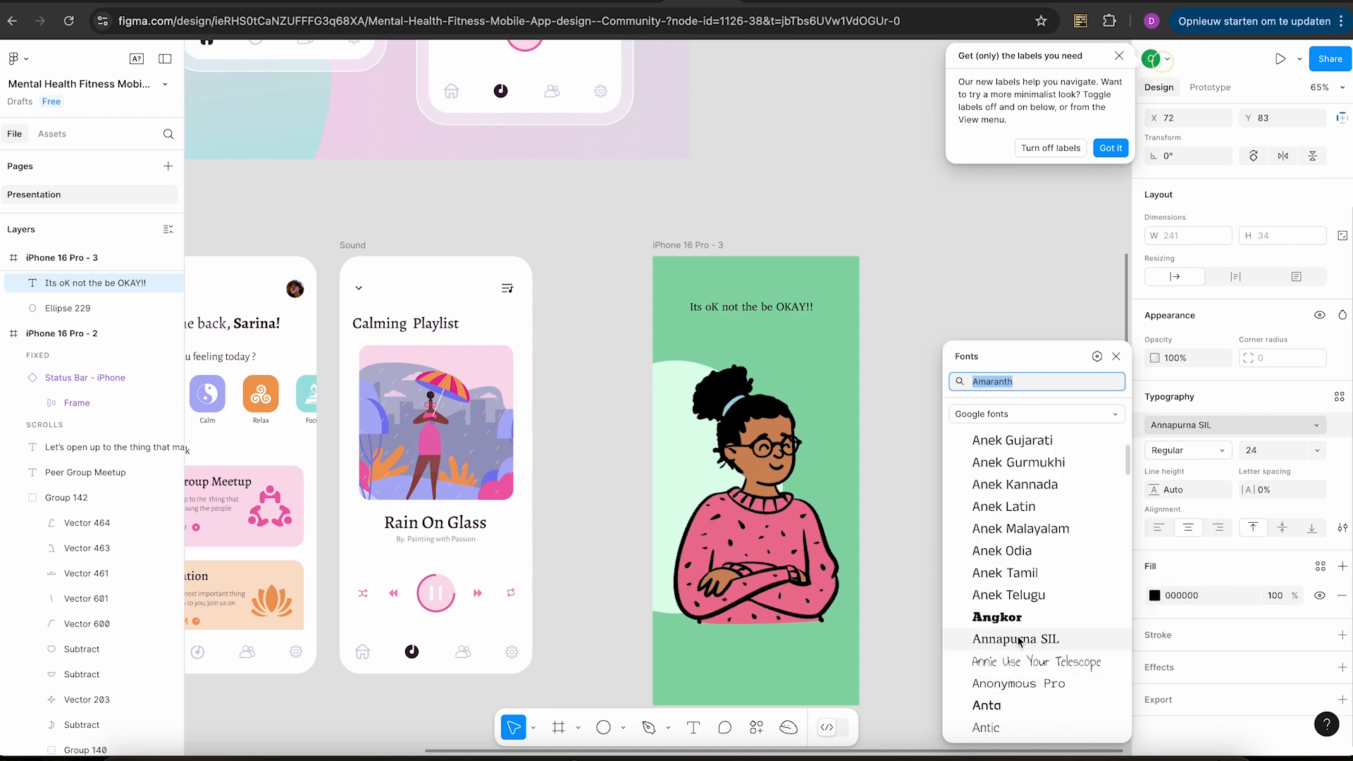
scroll(1019, 634, "down", 1)
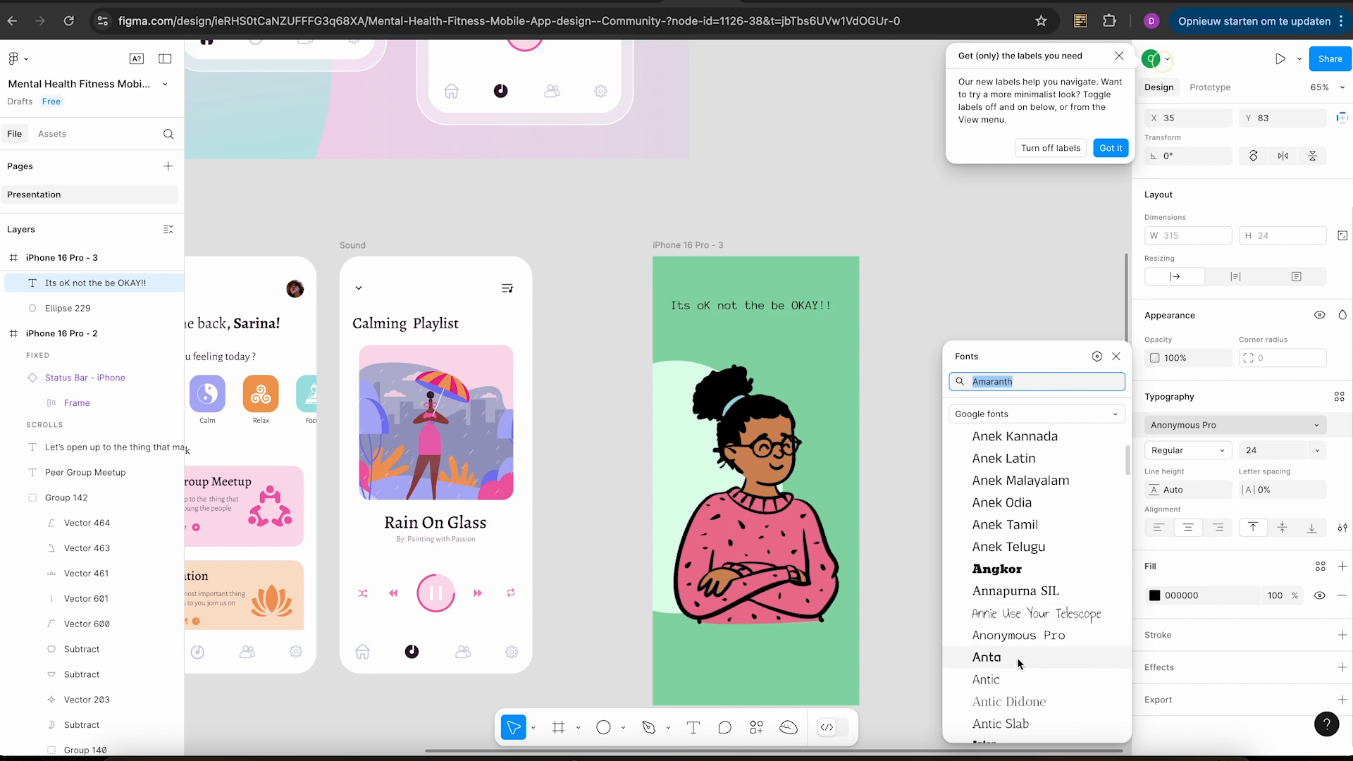
left_click(1014, 701)
Correct the heading's capitalisation so it reads "Its ok not the be OKAY!!".
double_click(754, 303)
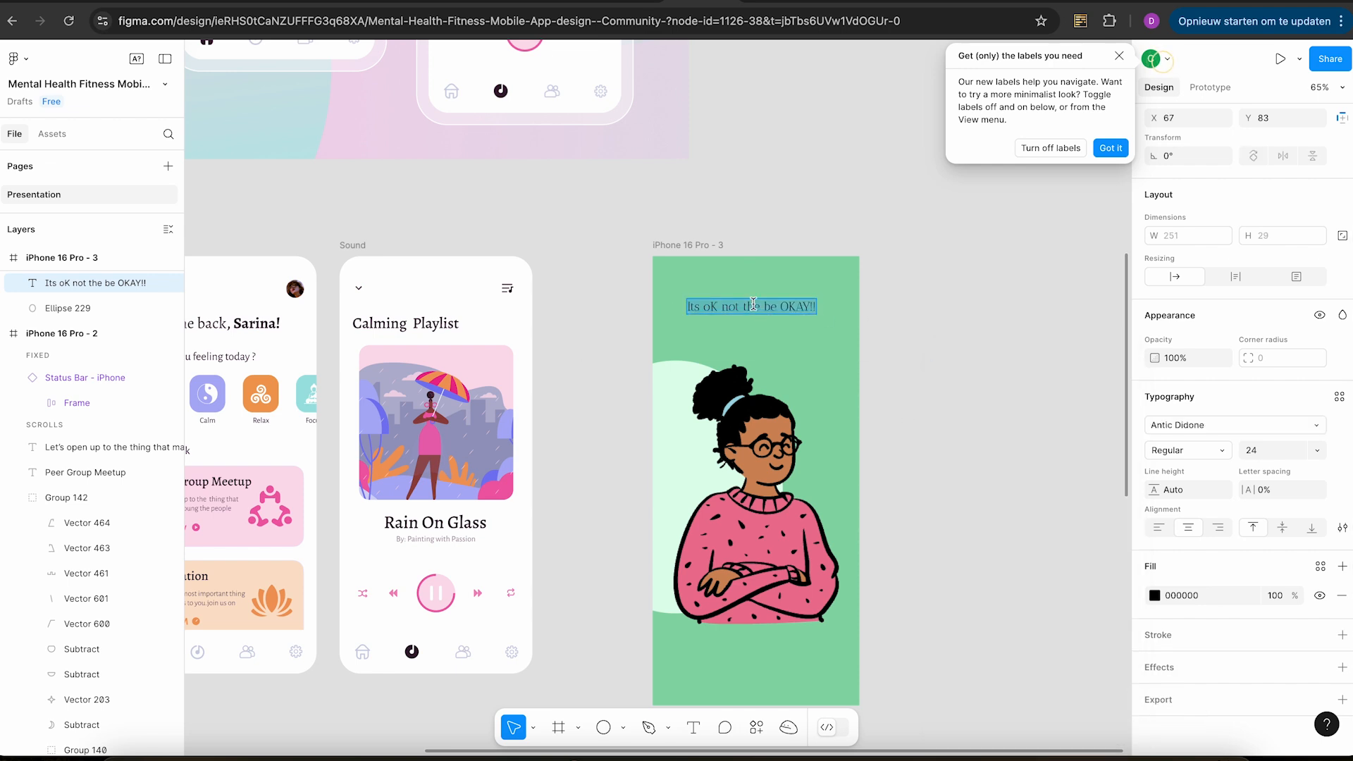
left_click(714, 312)
key("BackSpace")
type("k")
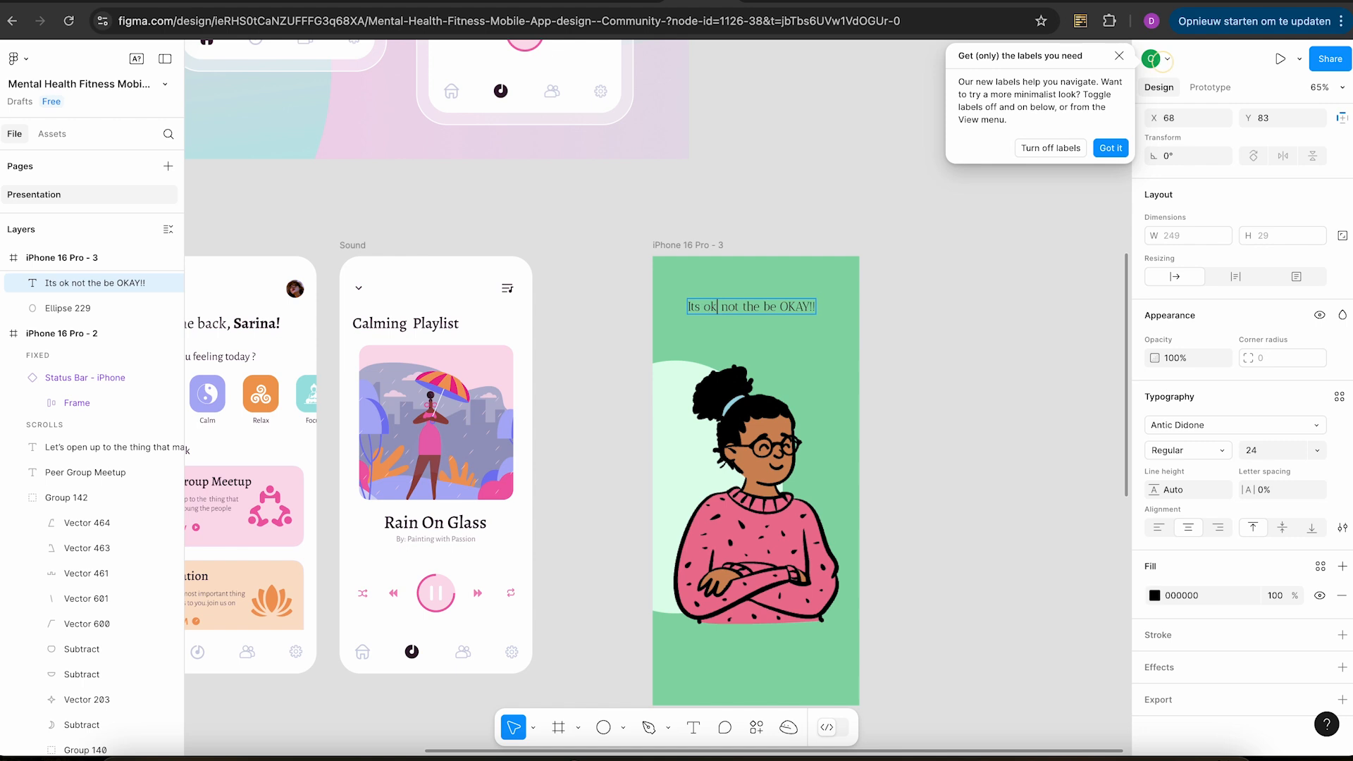
Set the heading's font size to 32 and move it to about X 35, Y 72 in the green frame.
scroll(800, 315, "left", 10)
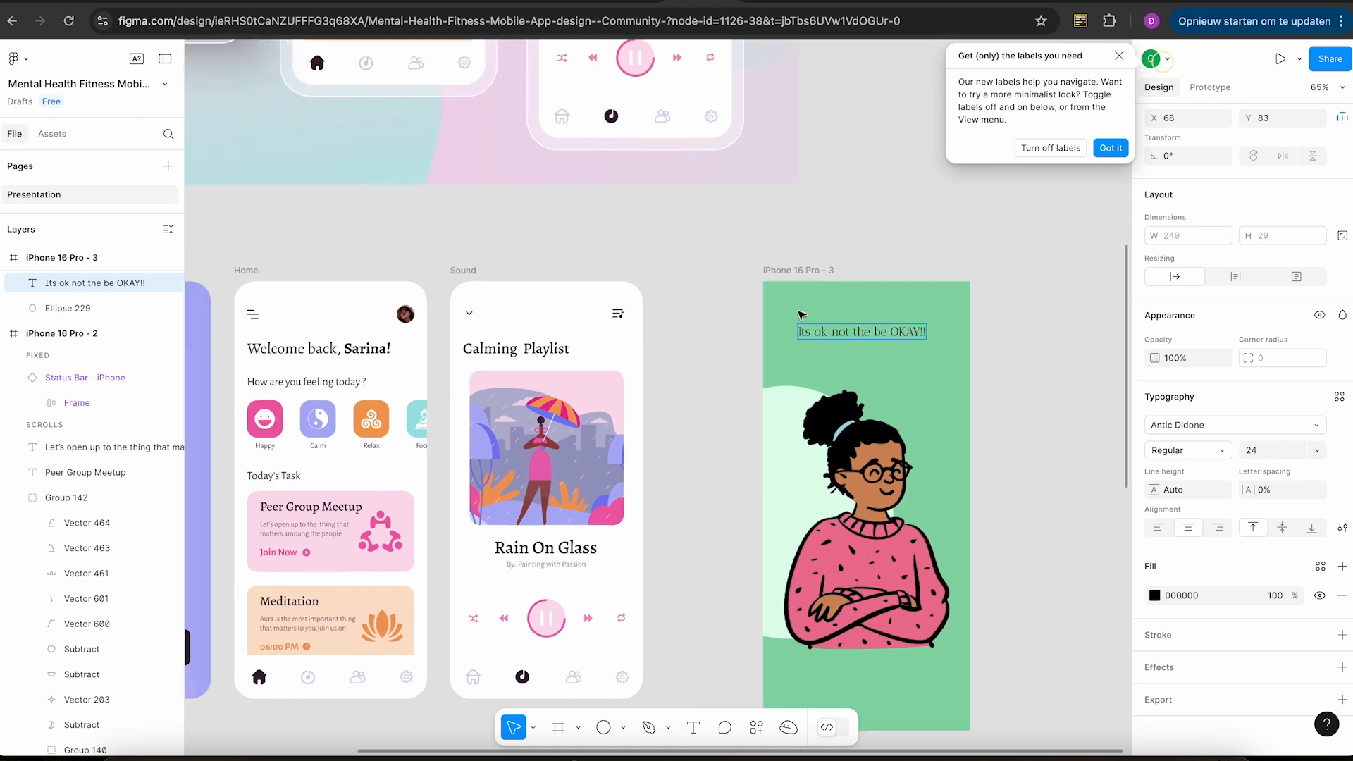
scroll(799, 315, "right", 8)
scroll(800, 315, "down", 2)
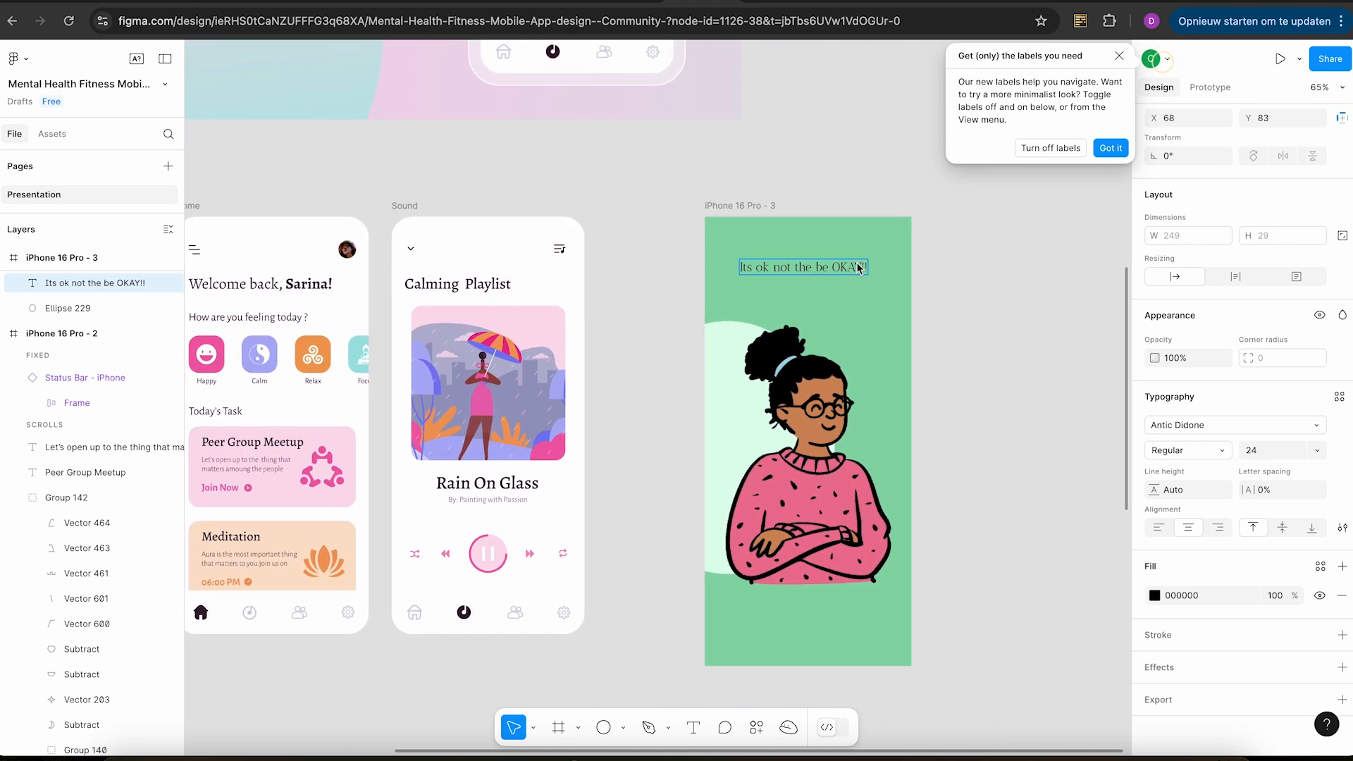
scroll(858, 267, "up", 5)
triple_click(866, 279)
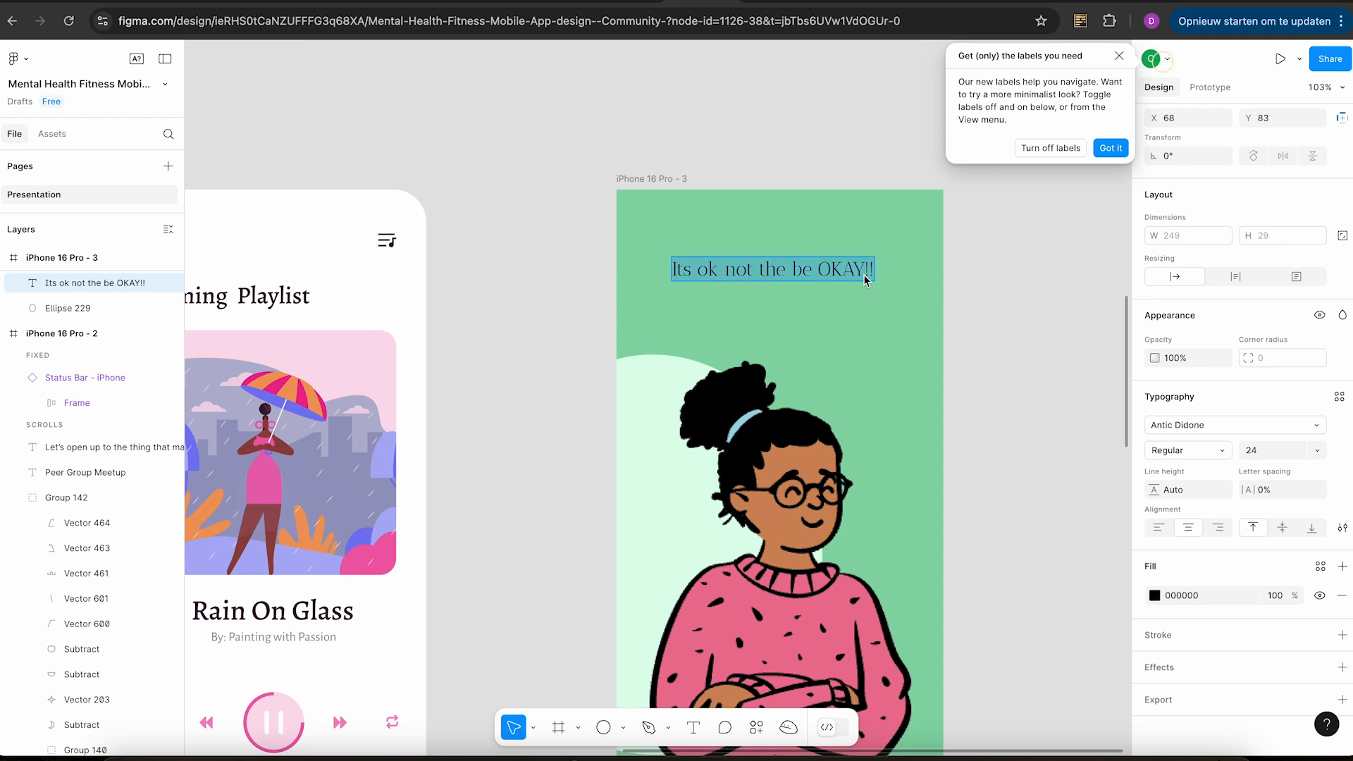
left_click(1318, 452)
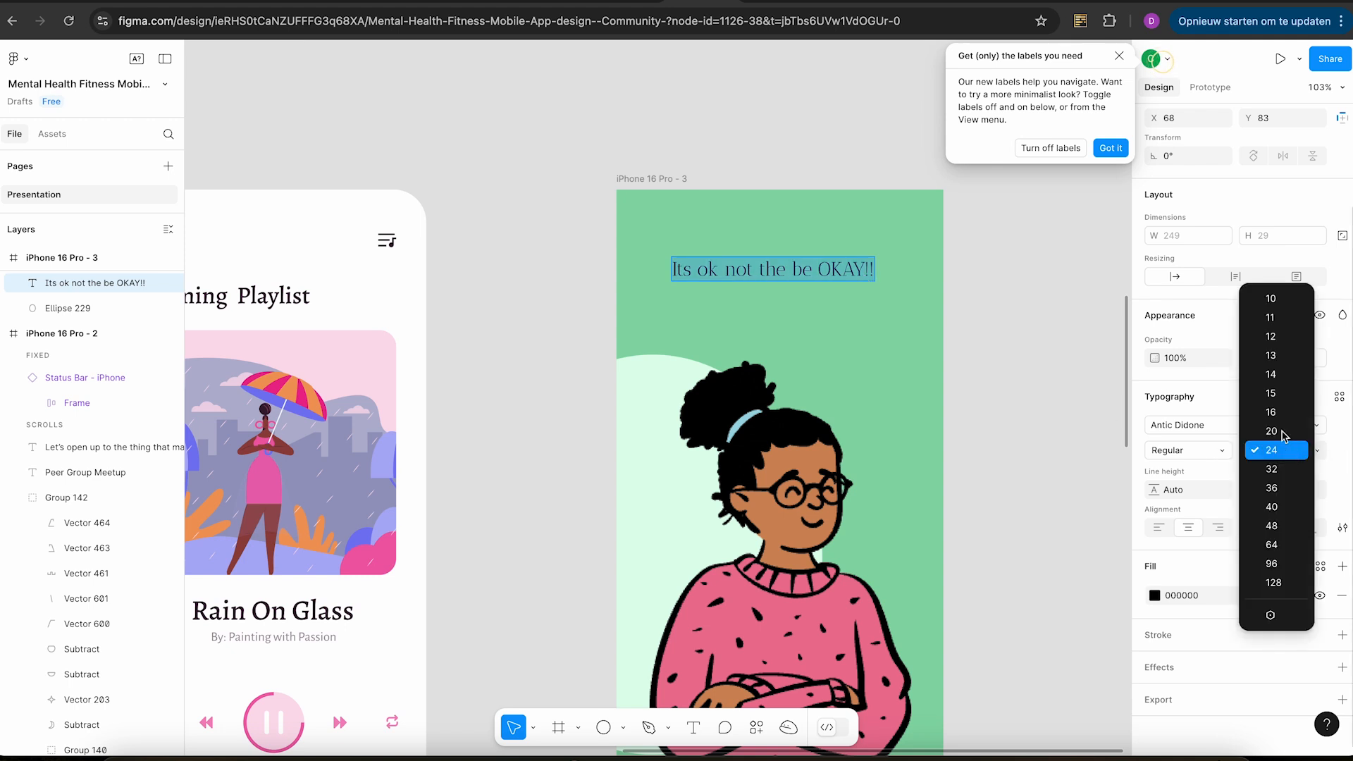
left_click(1286, 473)
left_click_drag(845, 283, 850, 275)
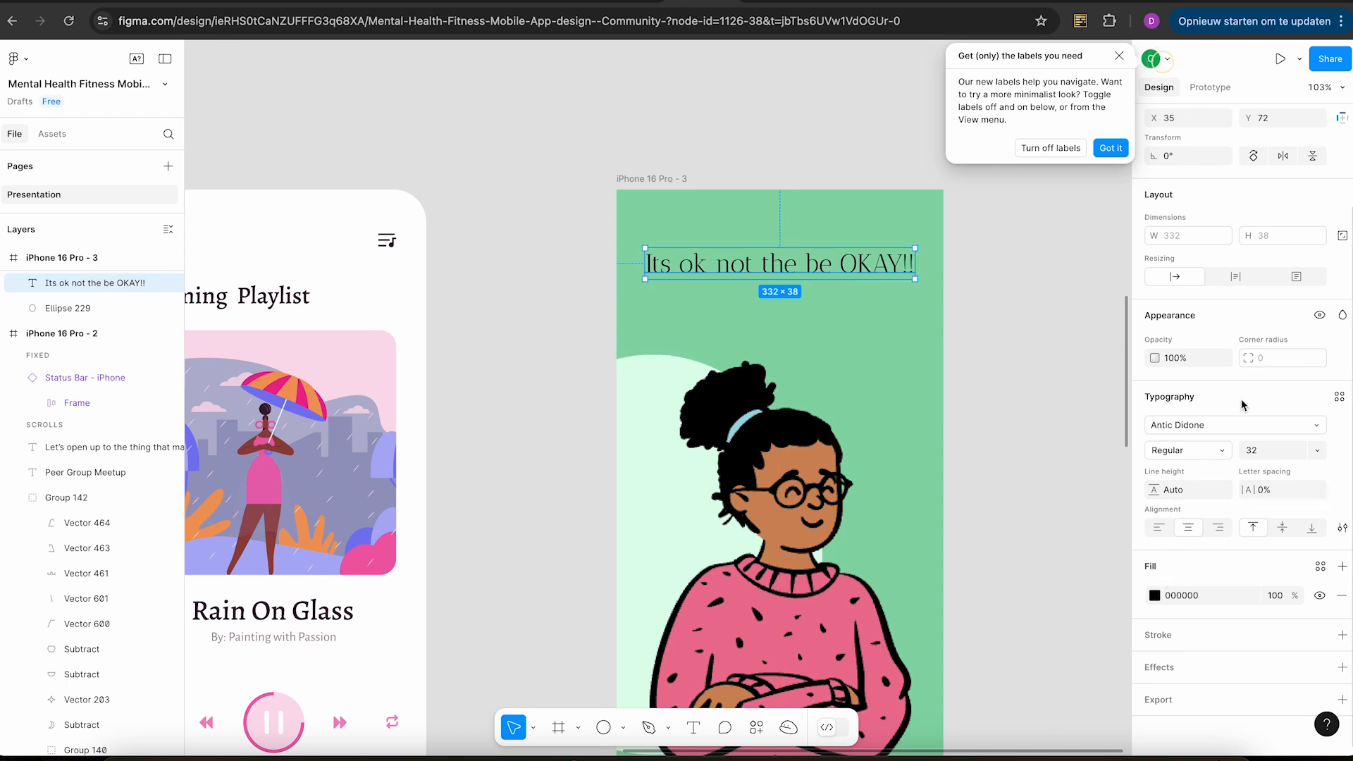
Change the heading's fill colour to white, FFFFFF.
left_click(1154, 596)
left_click(1154, 595)
scroll(1064, 547, "left", 10)
scroll(1065, 547, "right", 10)
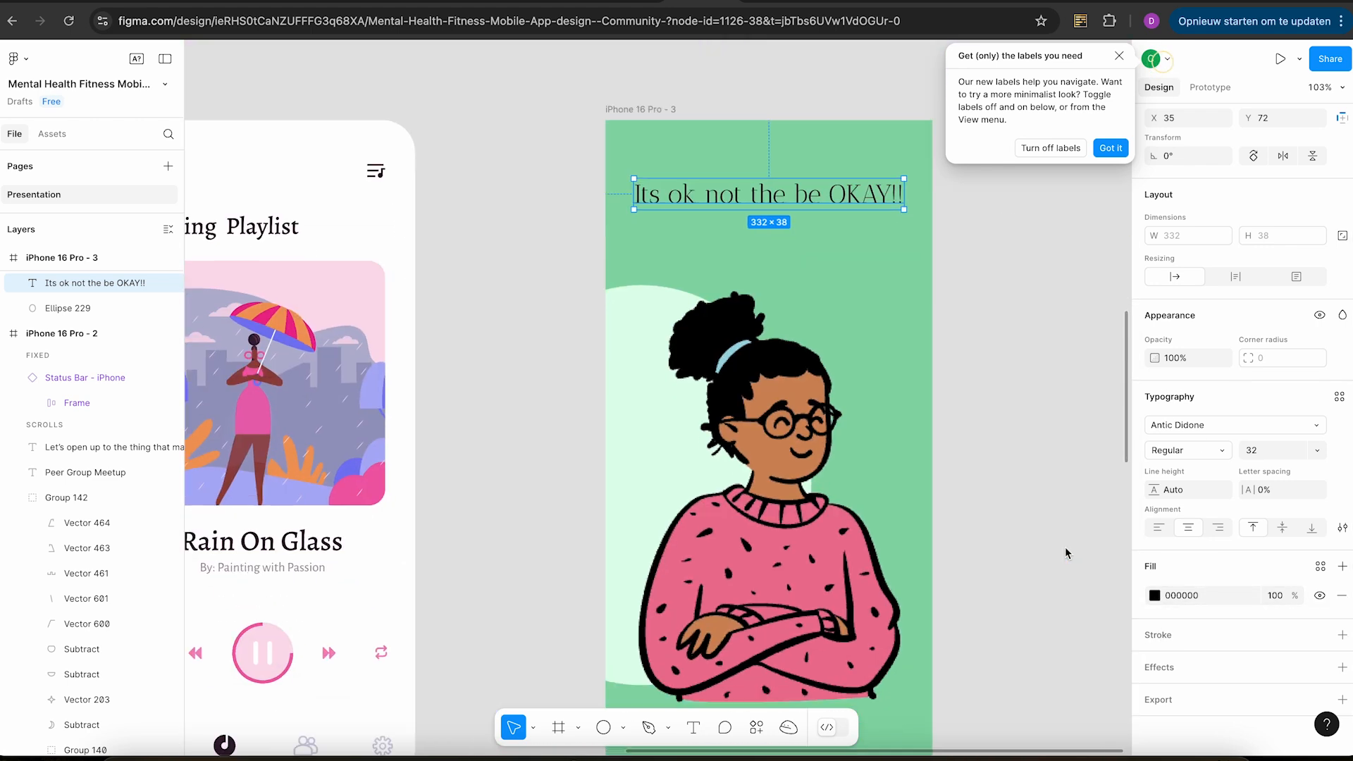
left_click(1155, 595)
left_click(1033, 451)
left_click_drag(1034, 454, 879, 357)
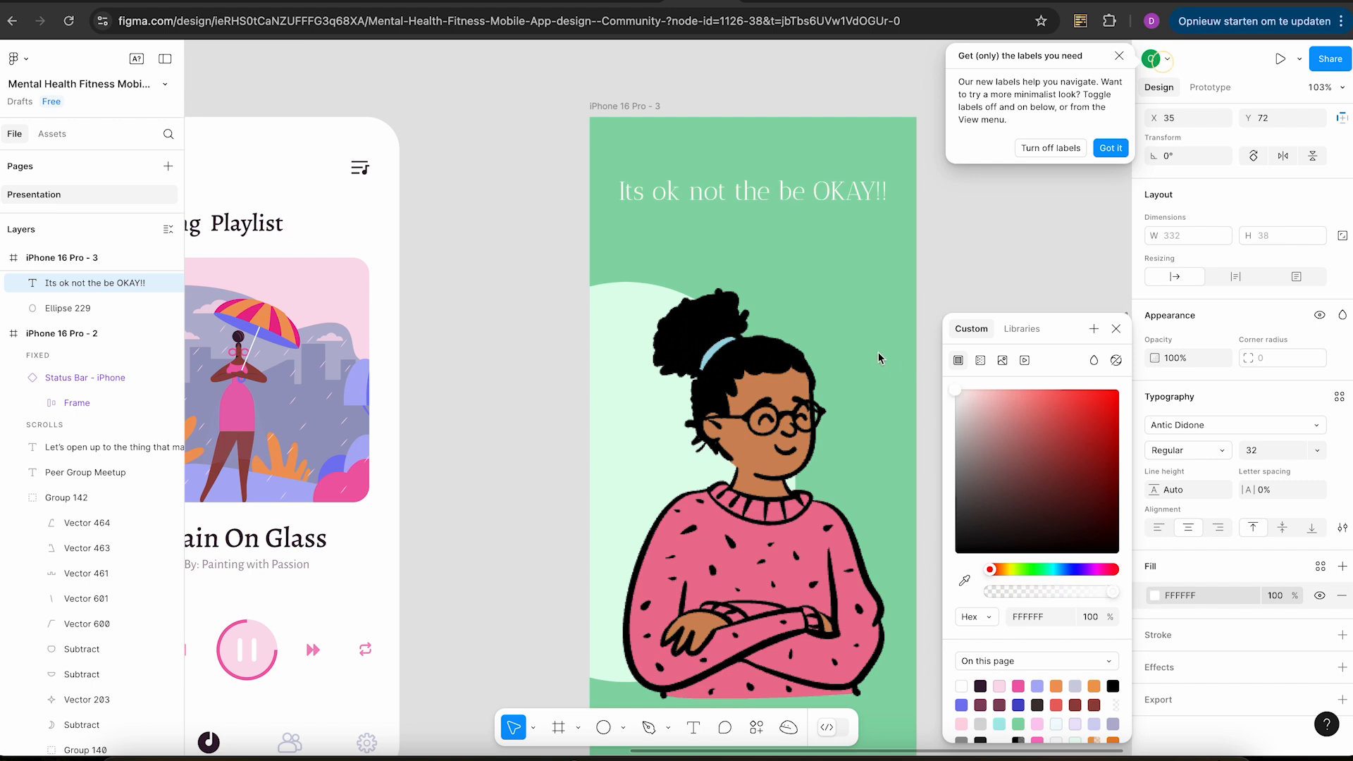
left_click(952, 154)
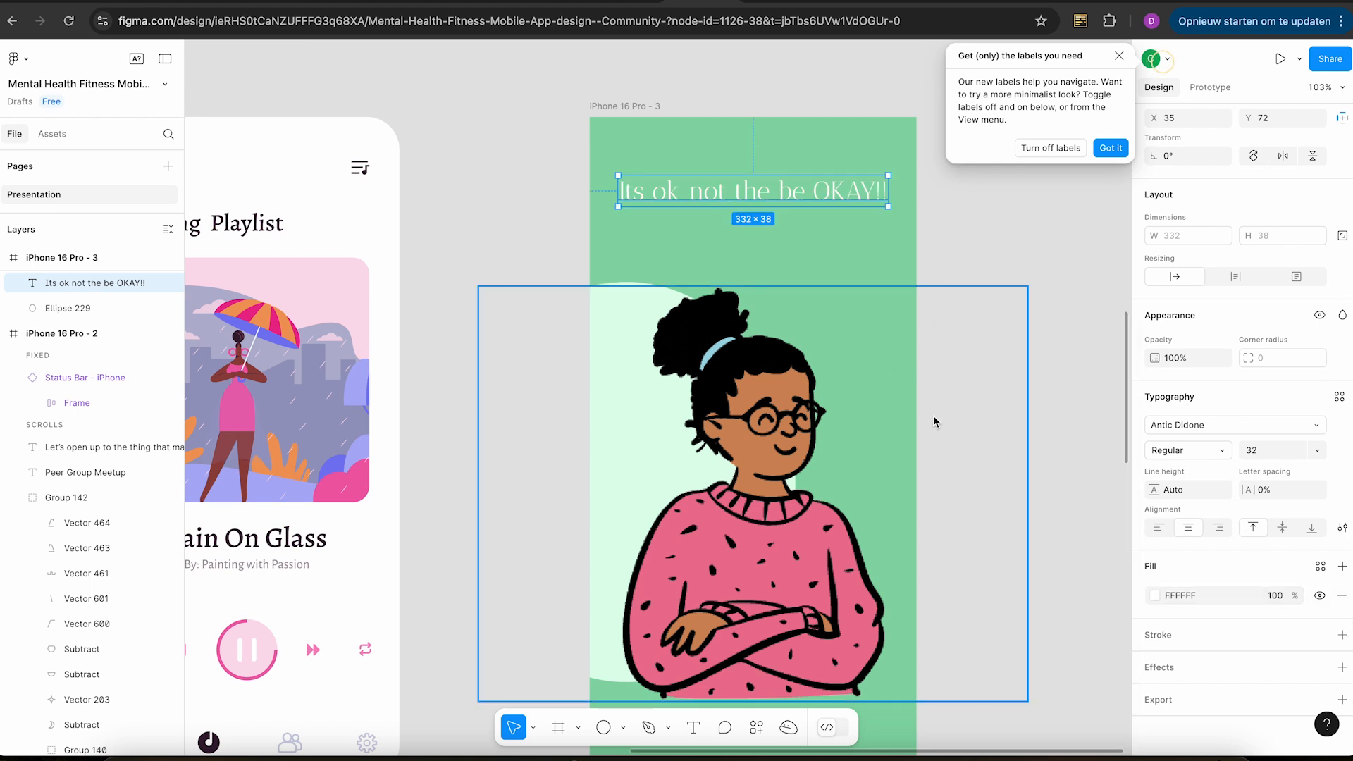
Change the heading's font to Alice and nudge the text to about X 31, Y 76.
left_click(1193, 449)
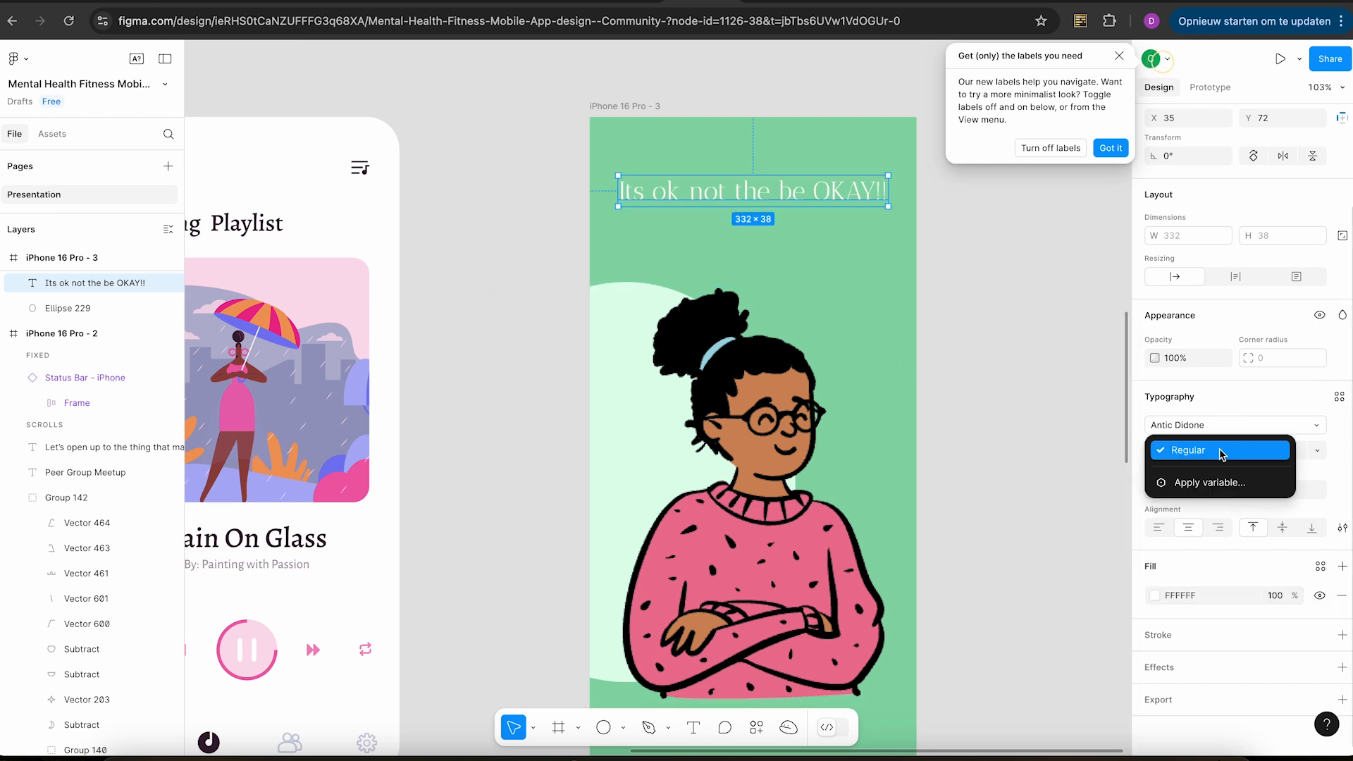
left_click(1223, 453)
left_click(1246, 427)
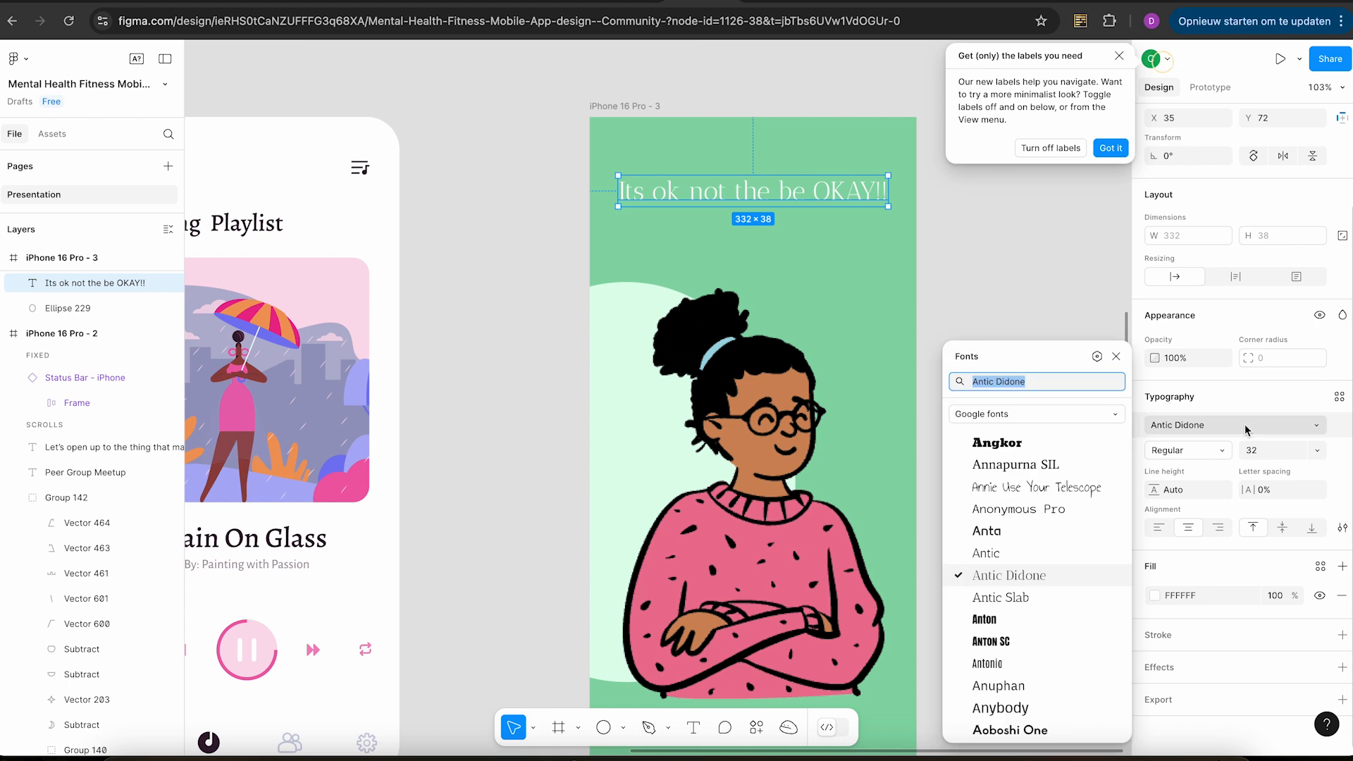
scroll(999, 627, "down", 2)
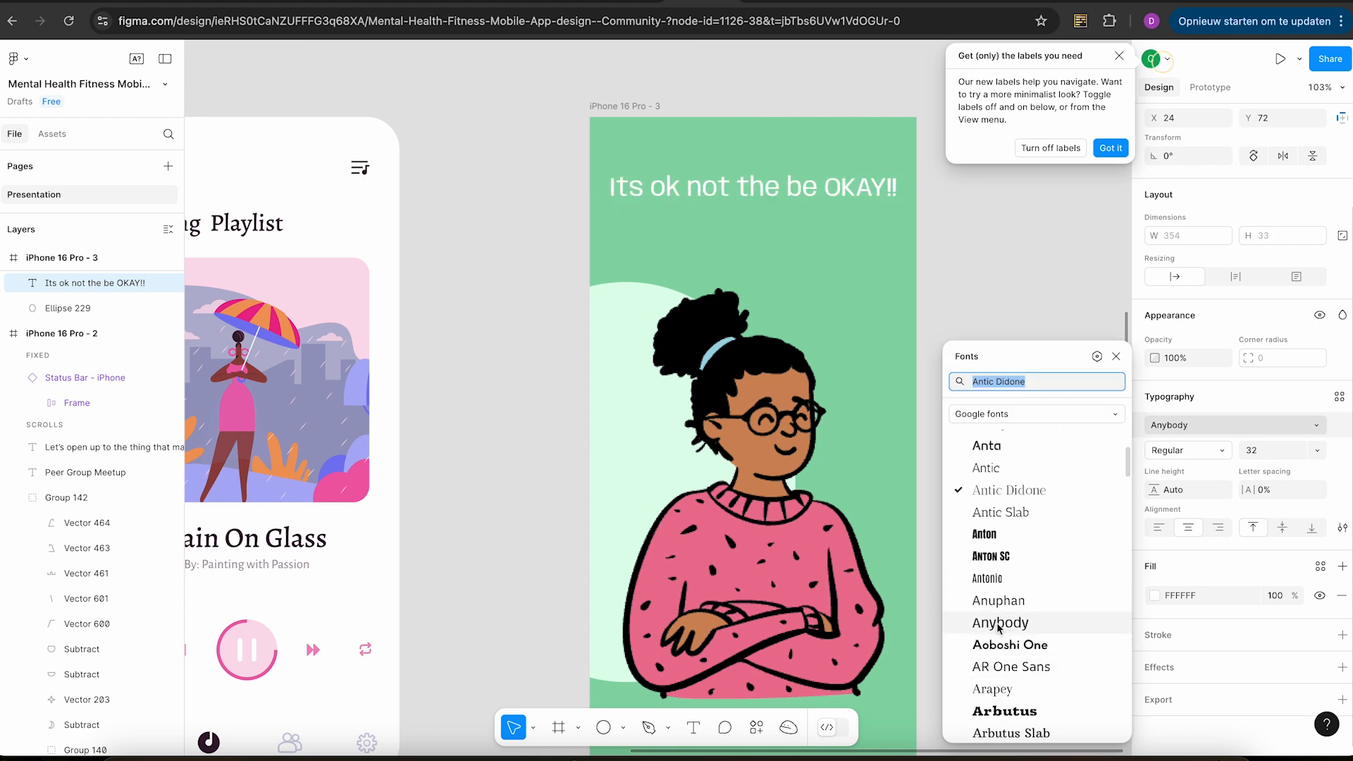
scroll(1015, 575, "up", 6)
scroll(1018, 573, "up", 8)
scroll(1013, 488, "up", 5)
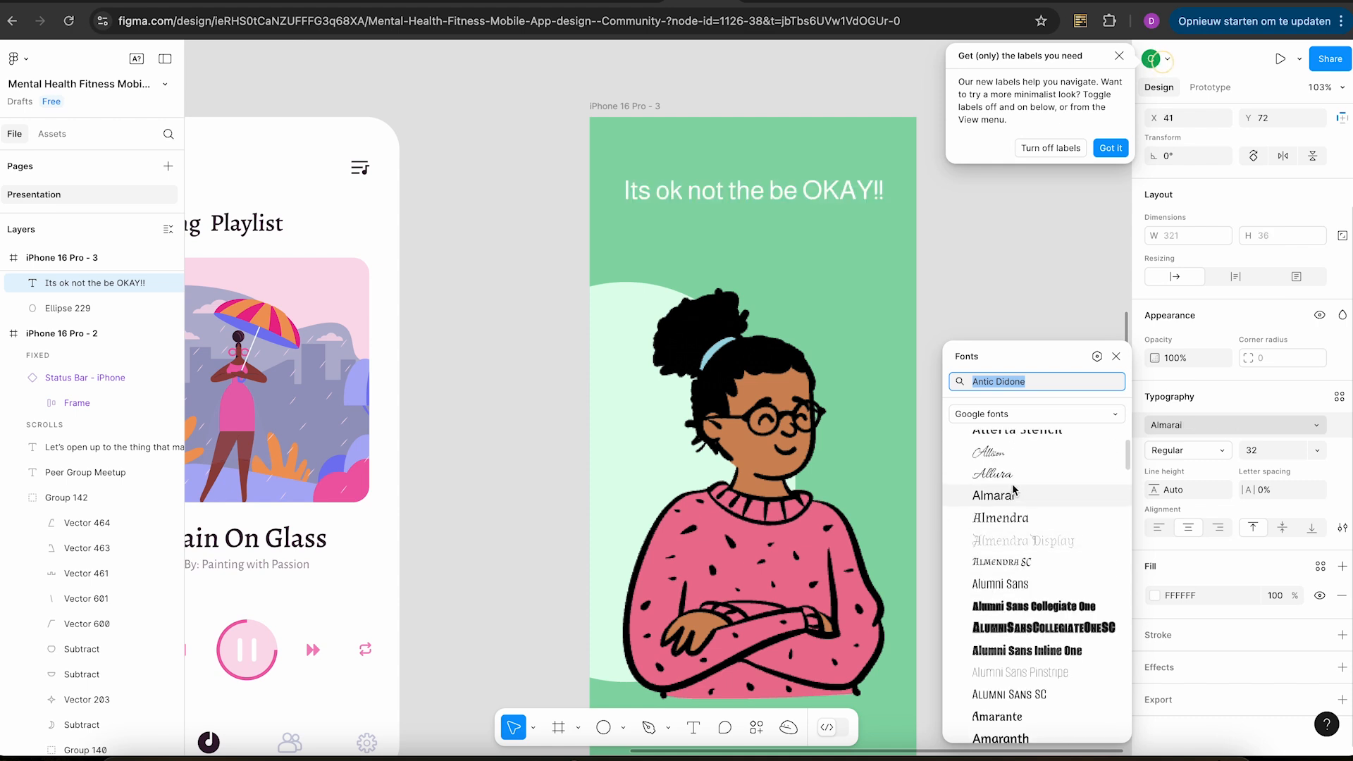
scroll(1024, 508, "up", 5)
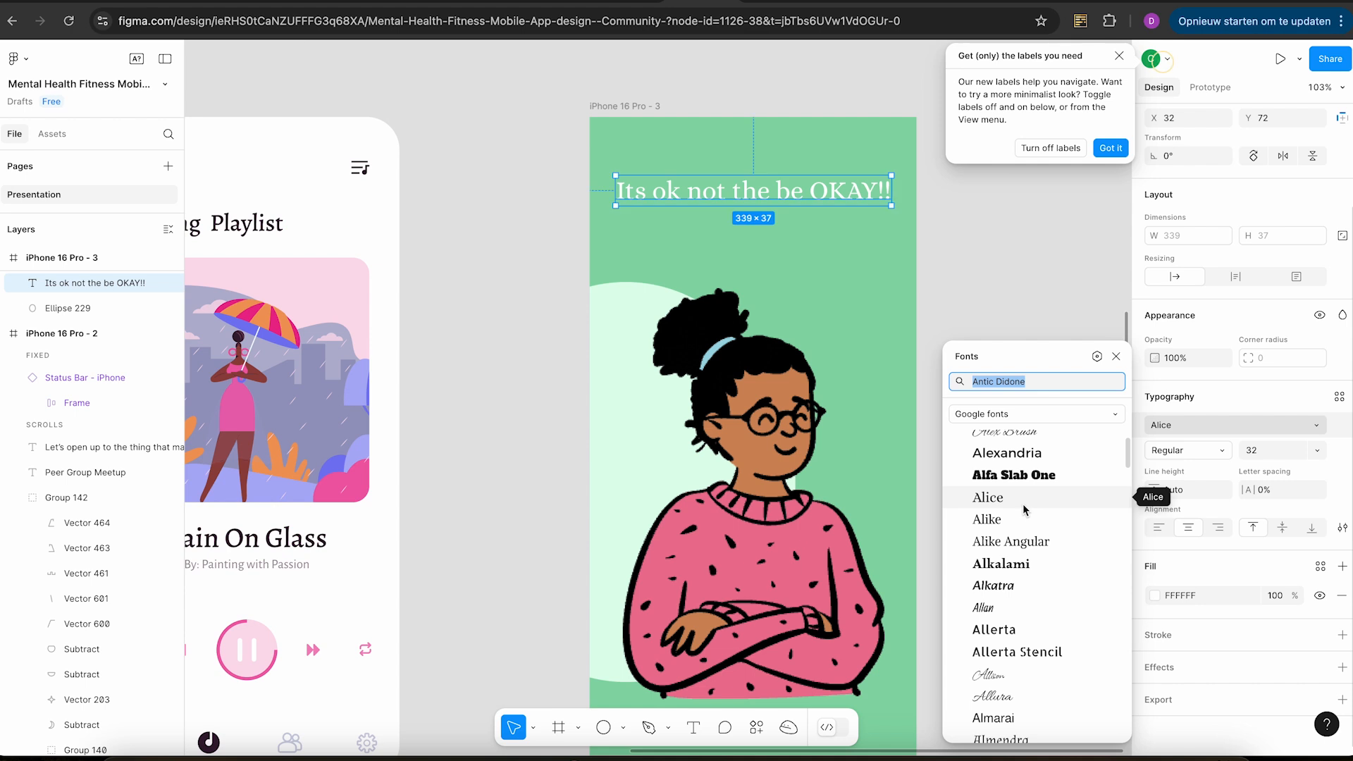
left_click(1022, 504)
left_click_drag(870, 202, 869, 206)
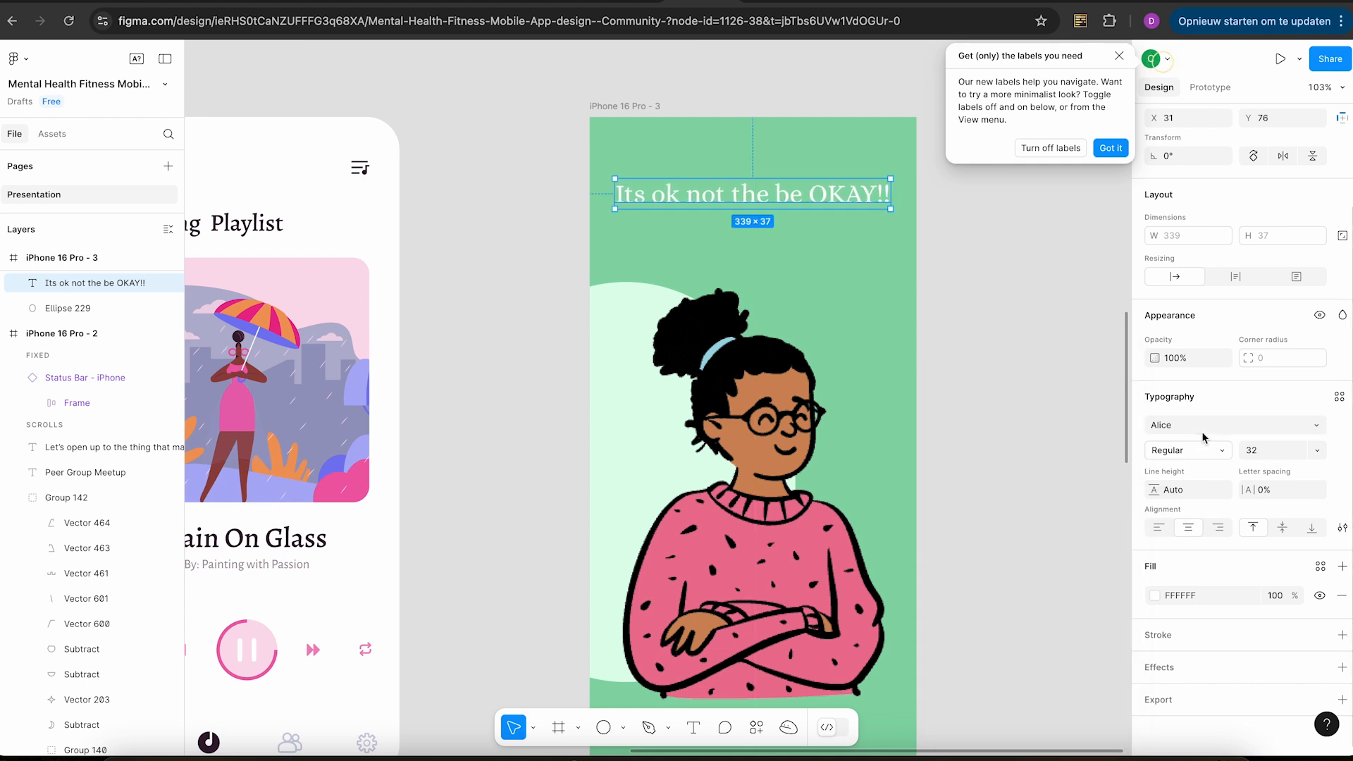
Look through the font source categories, set the heading's font to the Google font Anek Odia and deselect it.
left_click(1202, 427)
left_click(1024, 415)
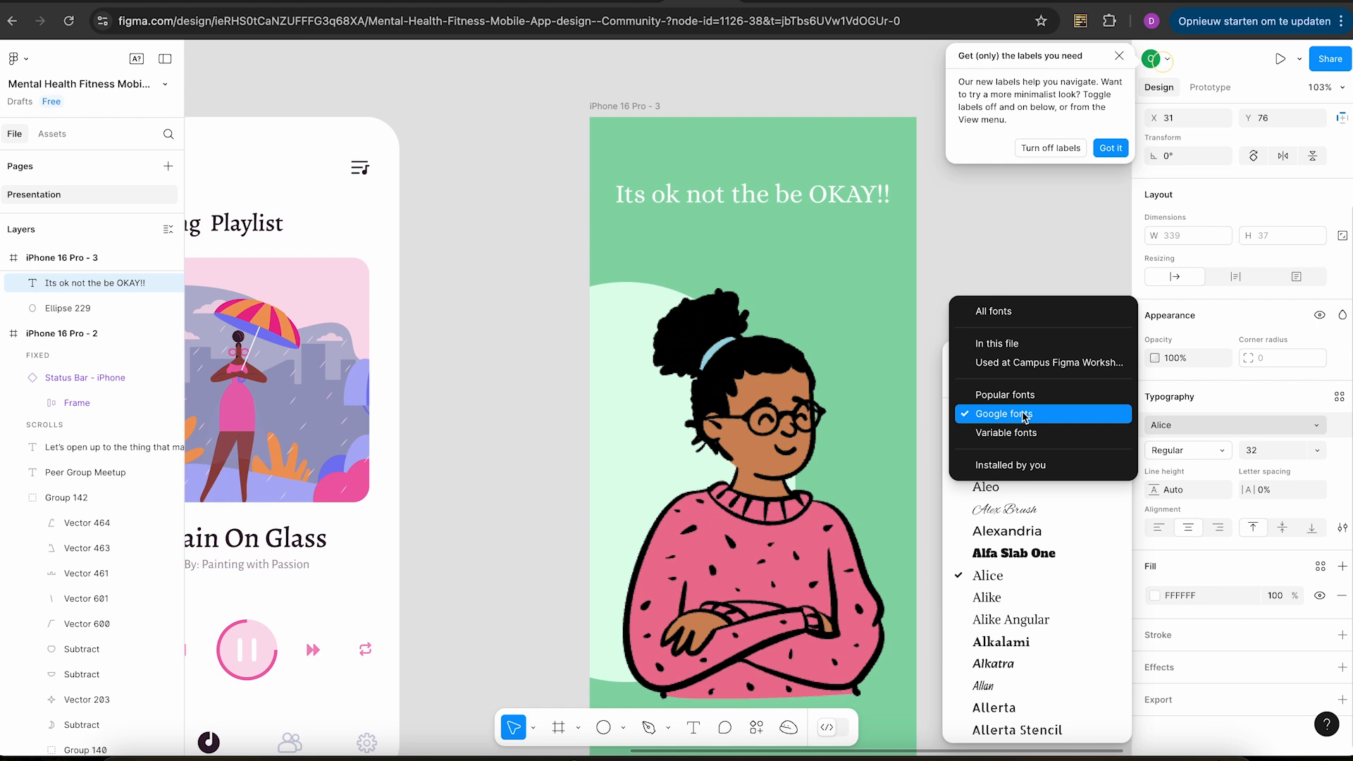
left_click(937, 437)
left_click(1071, 412)
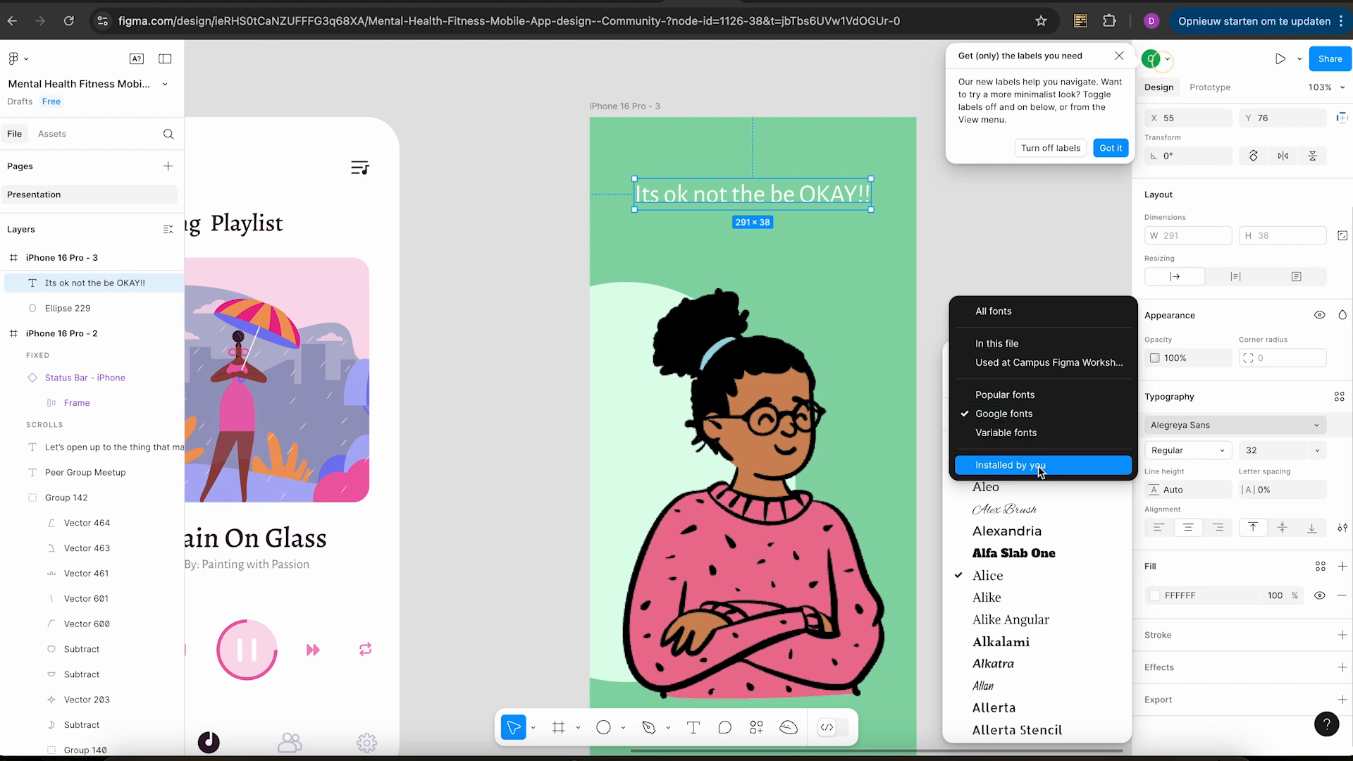
left_click(1237, 407)
scroll(1067, 620, "down", 6)
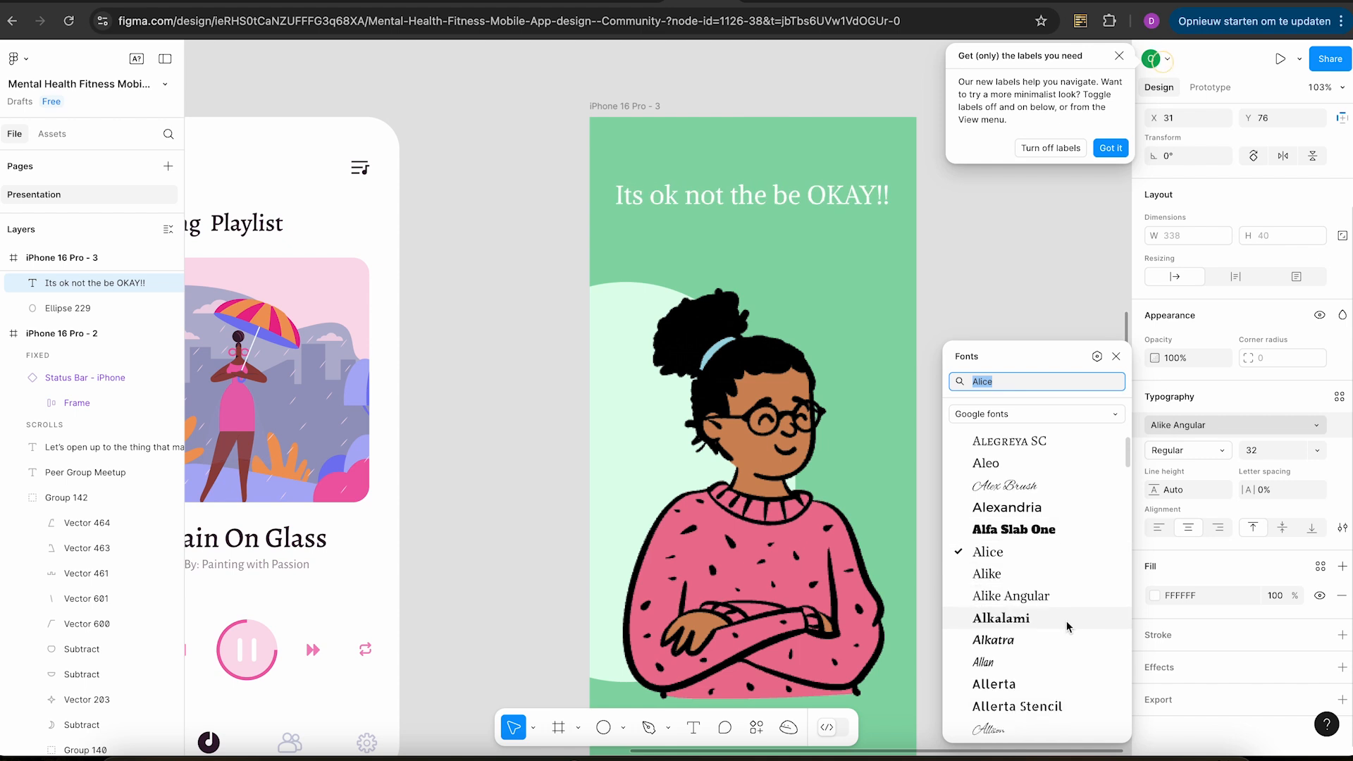
scroll(1067, 620, "down", 3)
left_click(1050, 489)
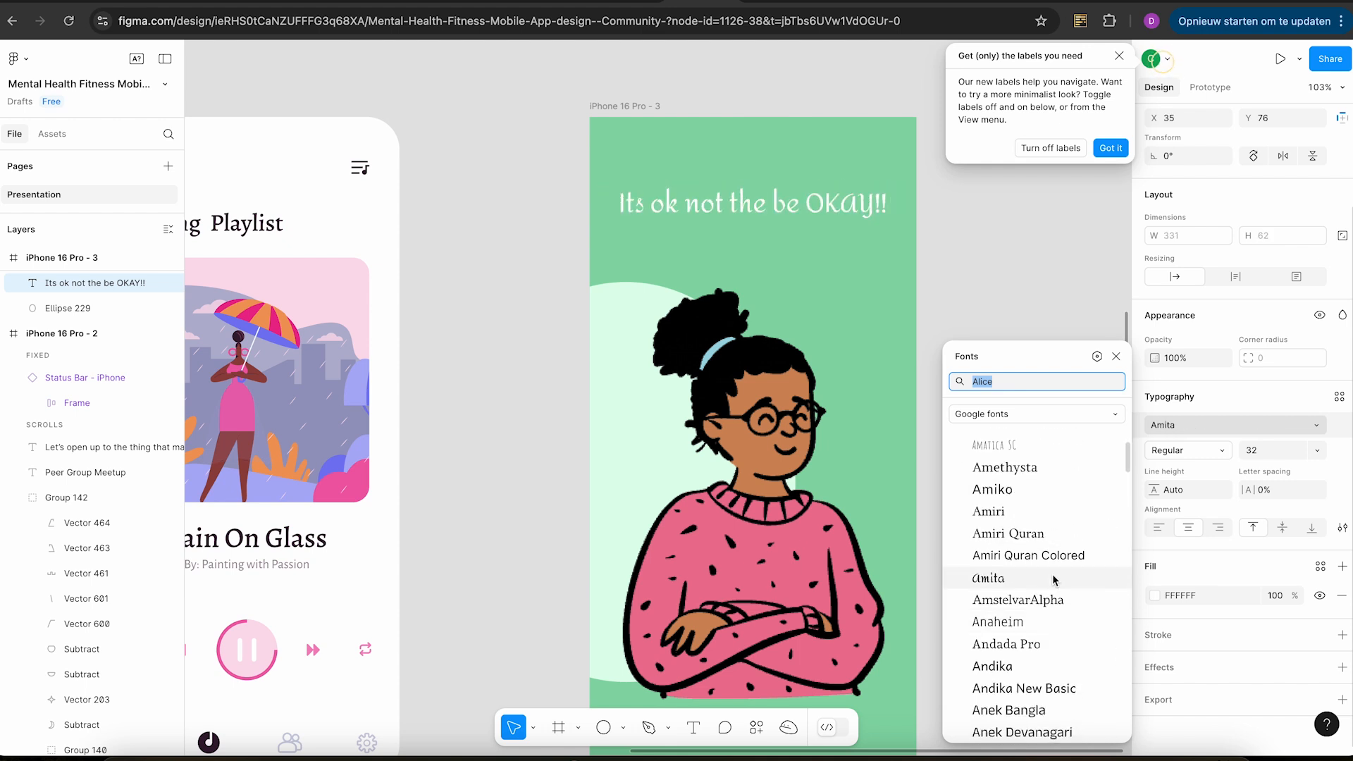
scroll(1052, 580, "down", 2)
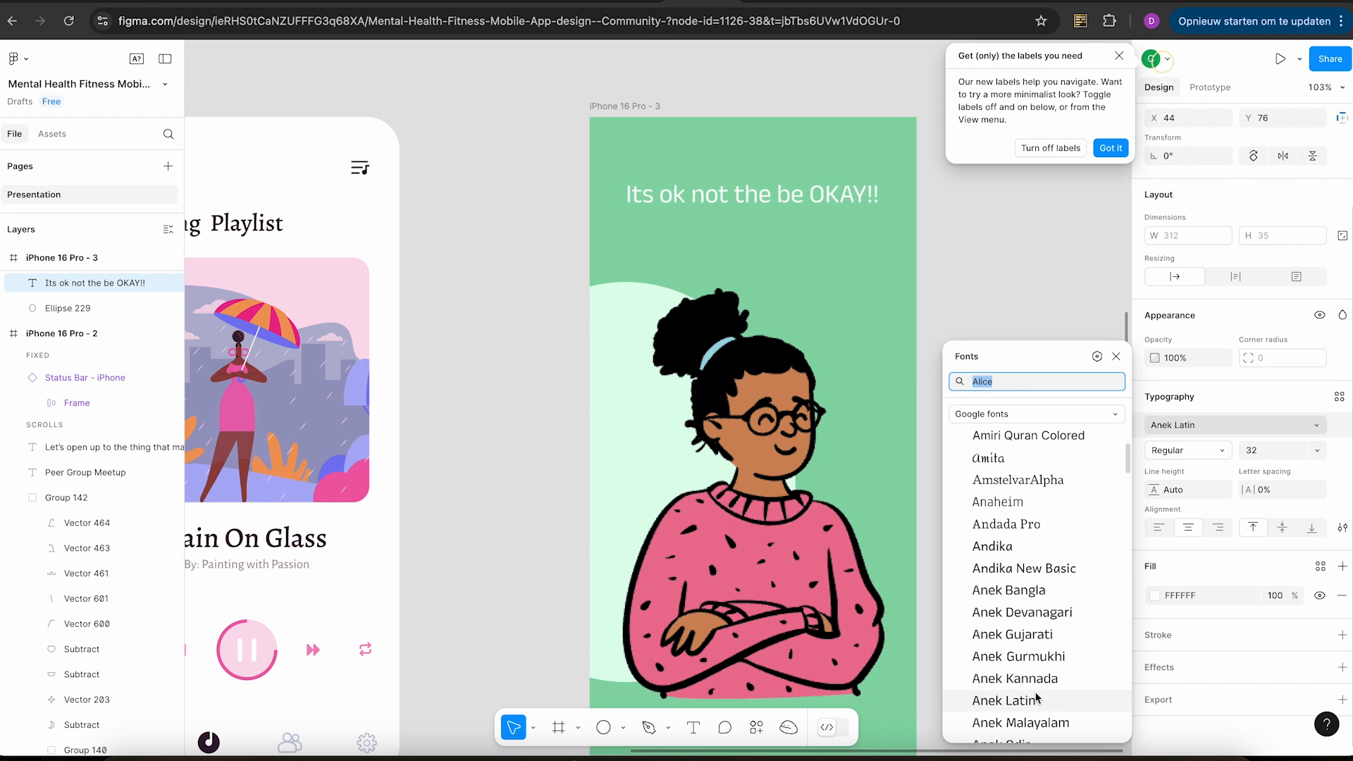
scroll(1035, 694, "down", 2)
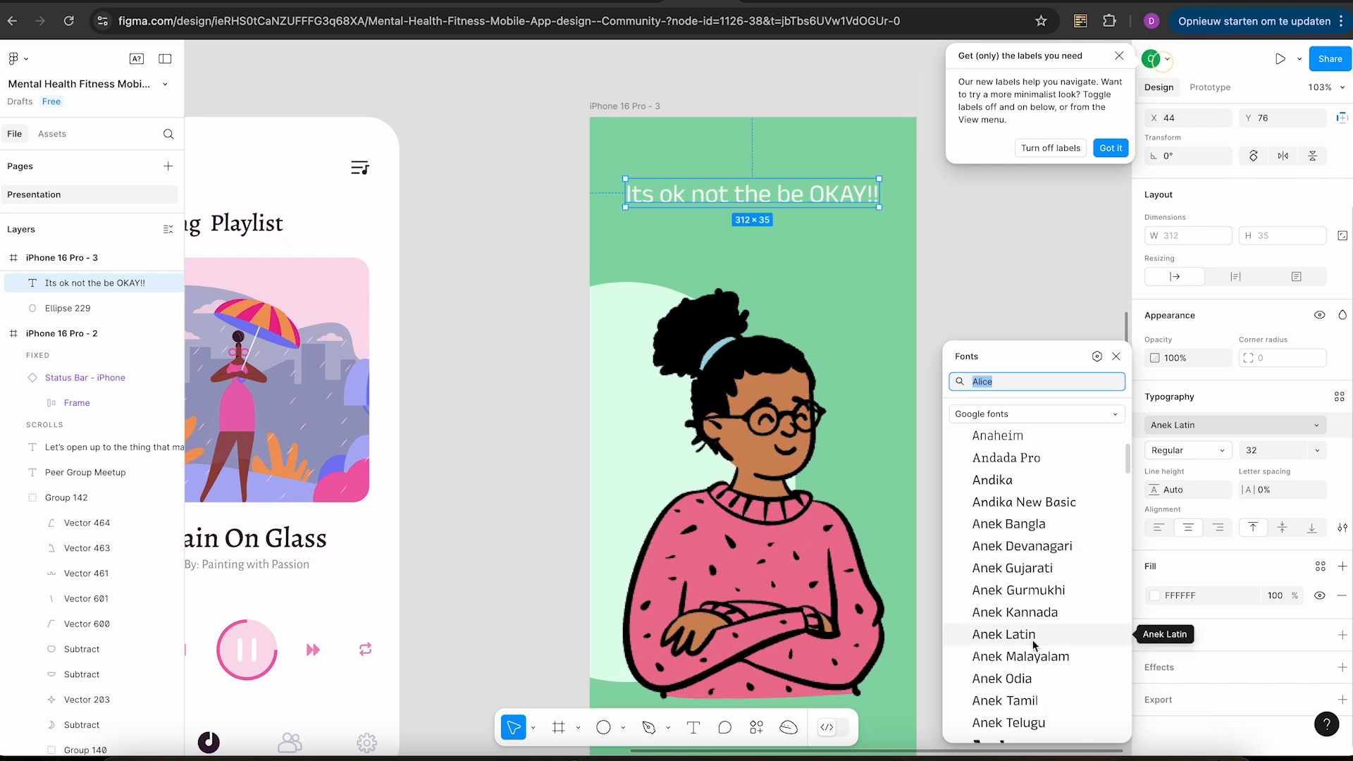
scroll(1034, 644, "down", 3)
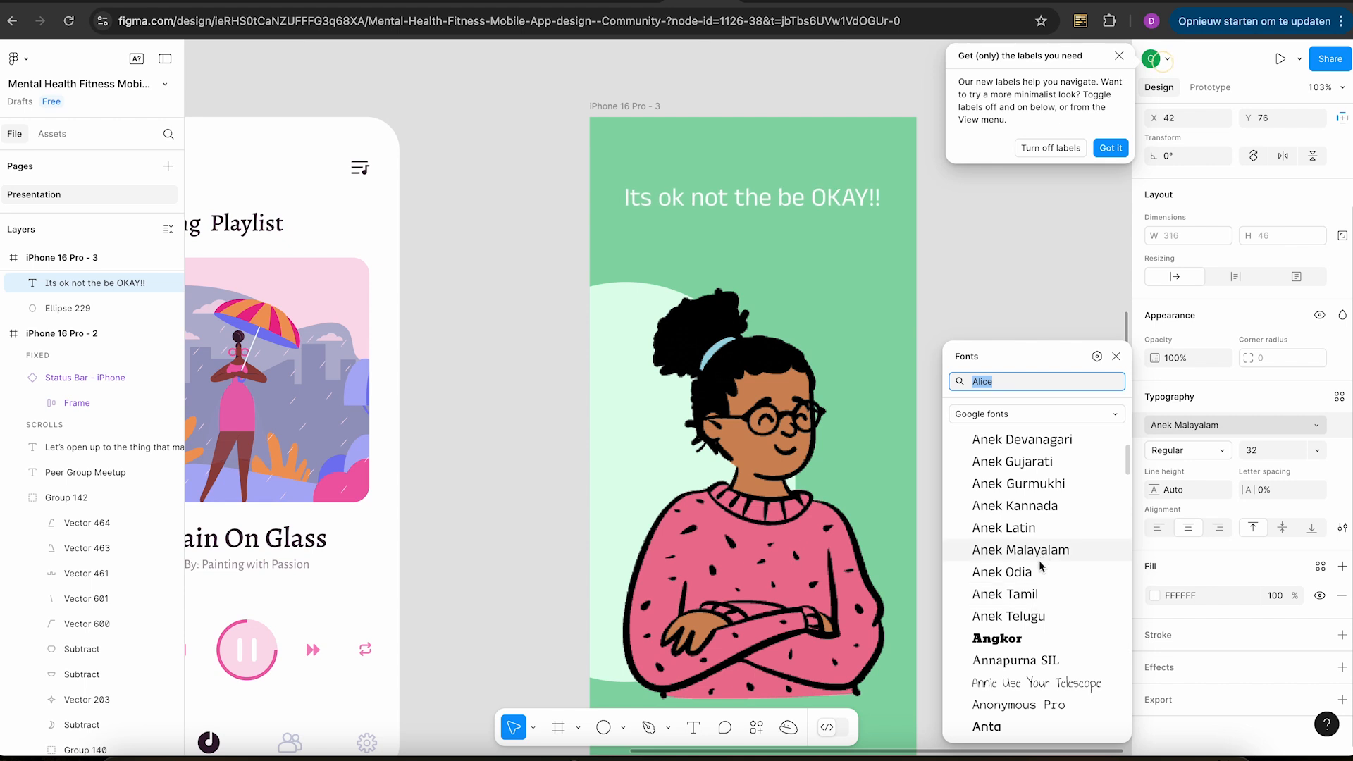
left_click(1038, 573)
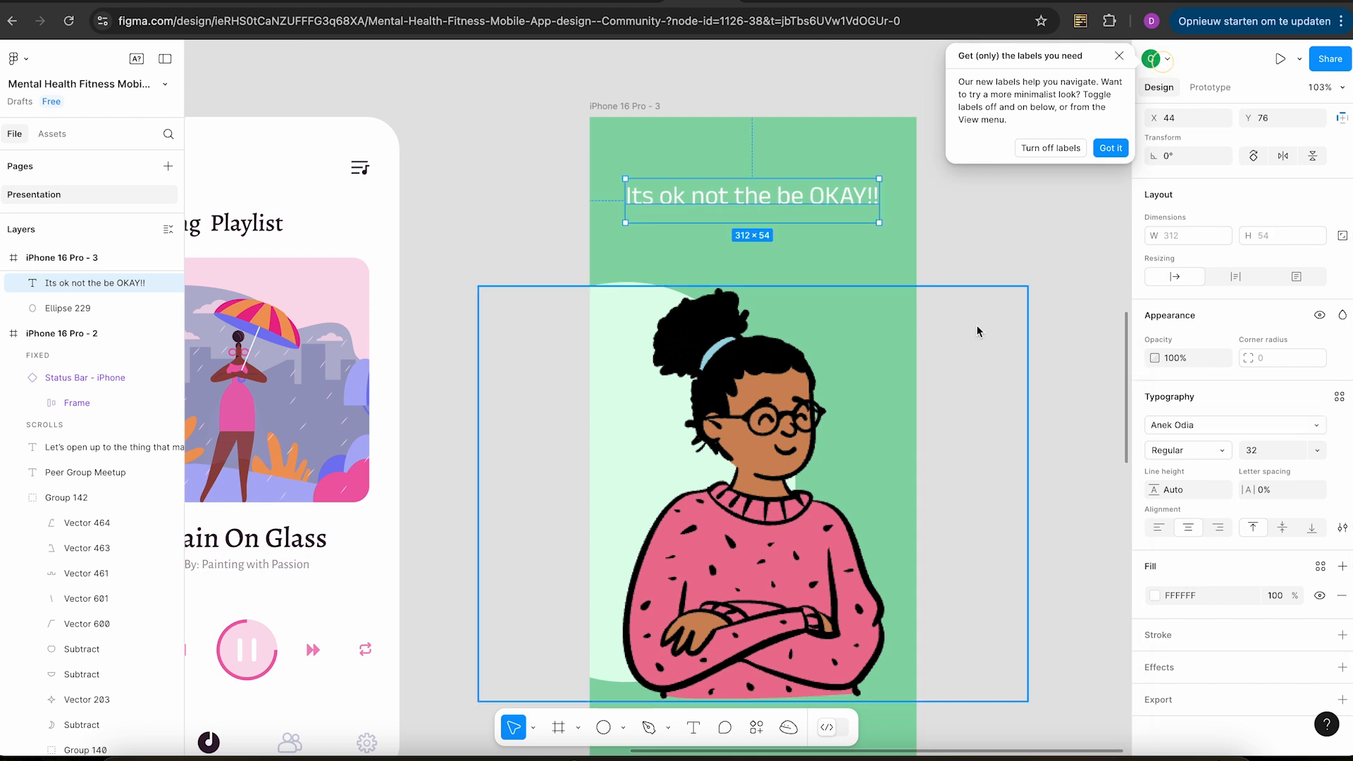
left_click(983, 226)
Switch the iPhone 16 Pro - 3 frame's solid green fill to a linear gradient.
scroll(982, 226, "down", 1)
scroll(983, 232, "down", 5)
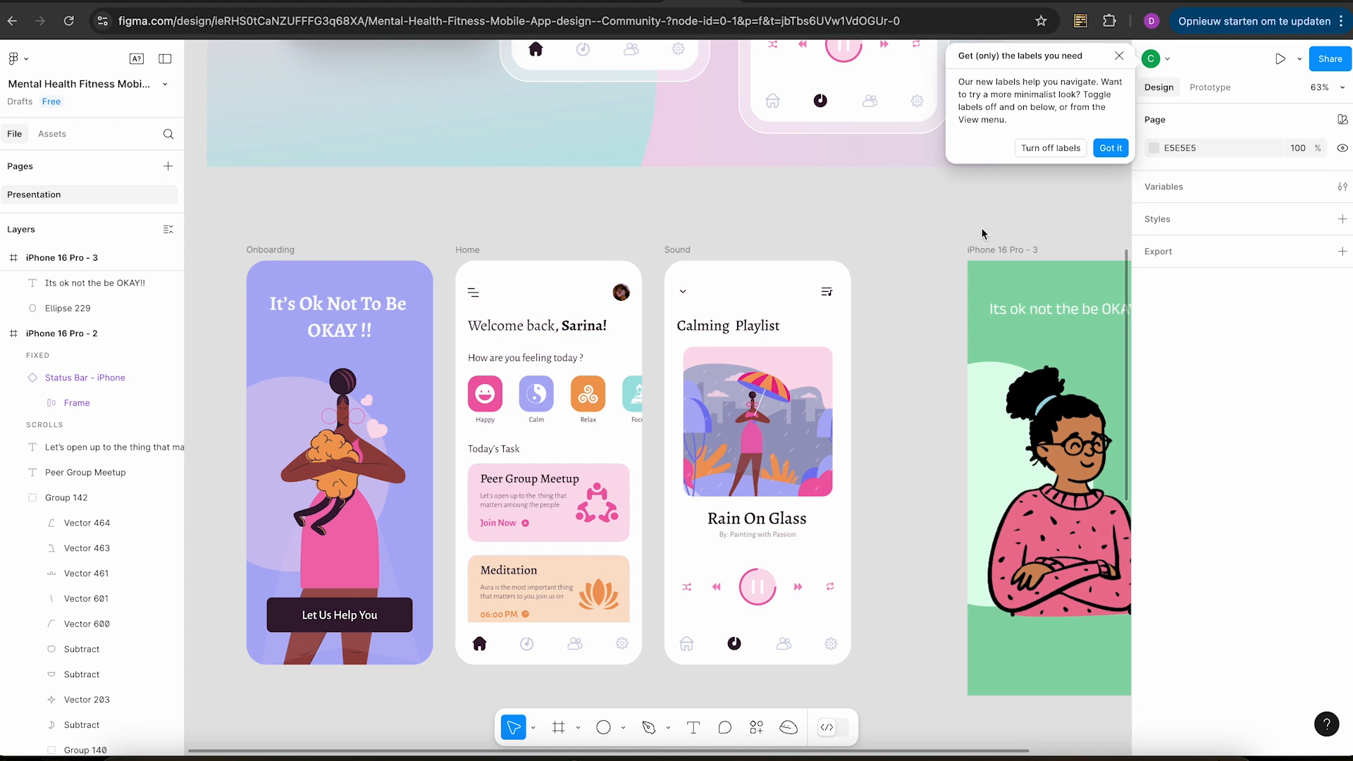
scroll(881, 233, "right", 5)
left_click(778, 232)
left_click(778, 232)
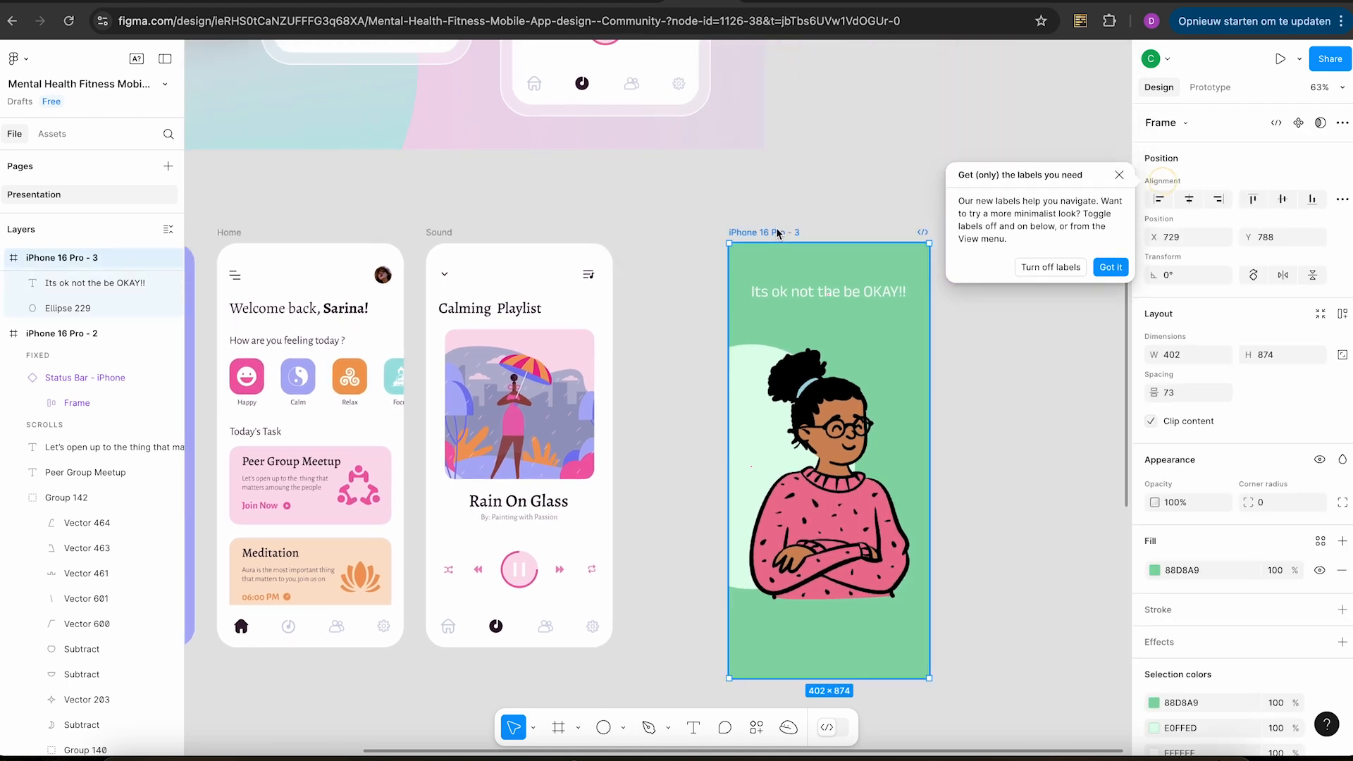
left_click(1155, 571)
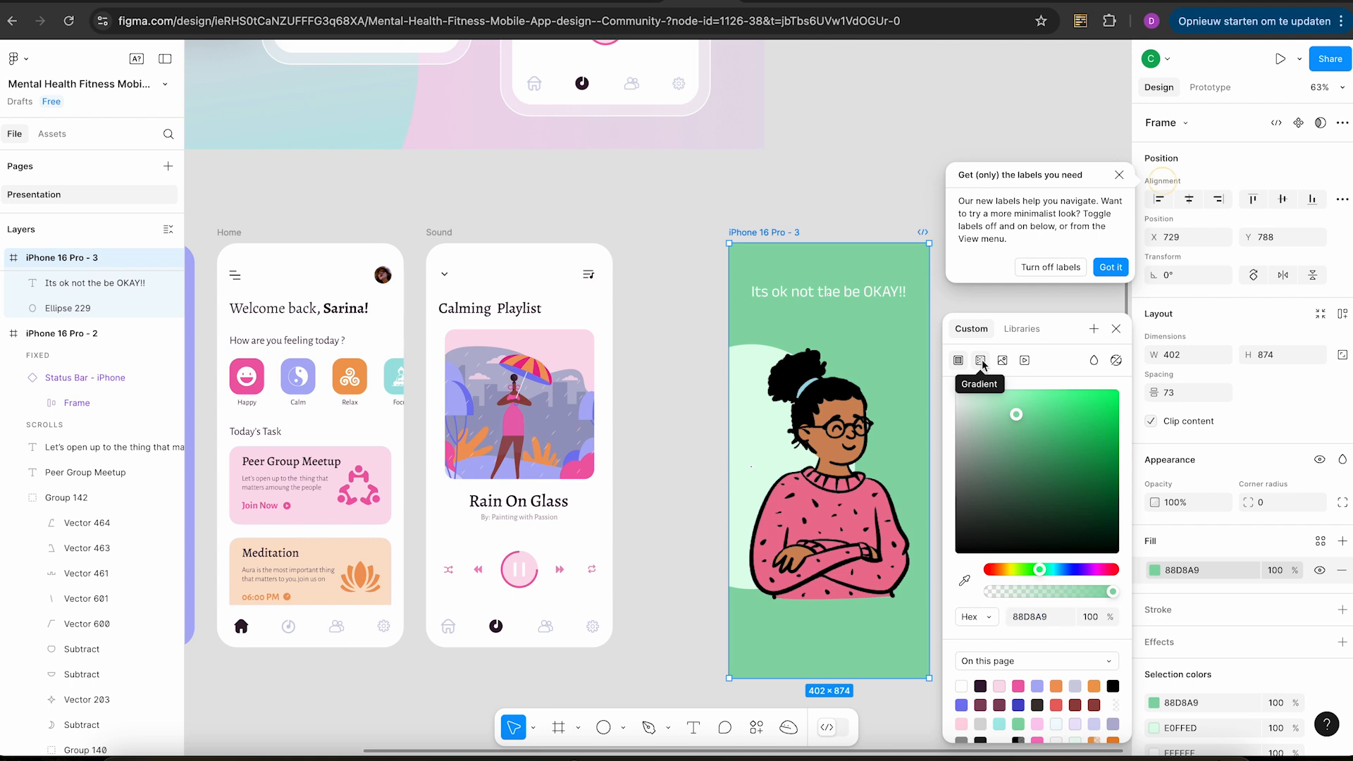
left_click(981, 361)
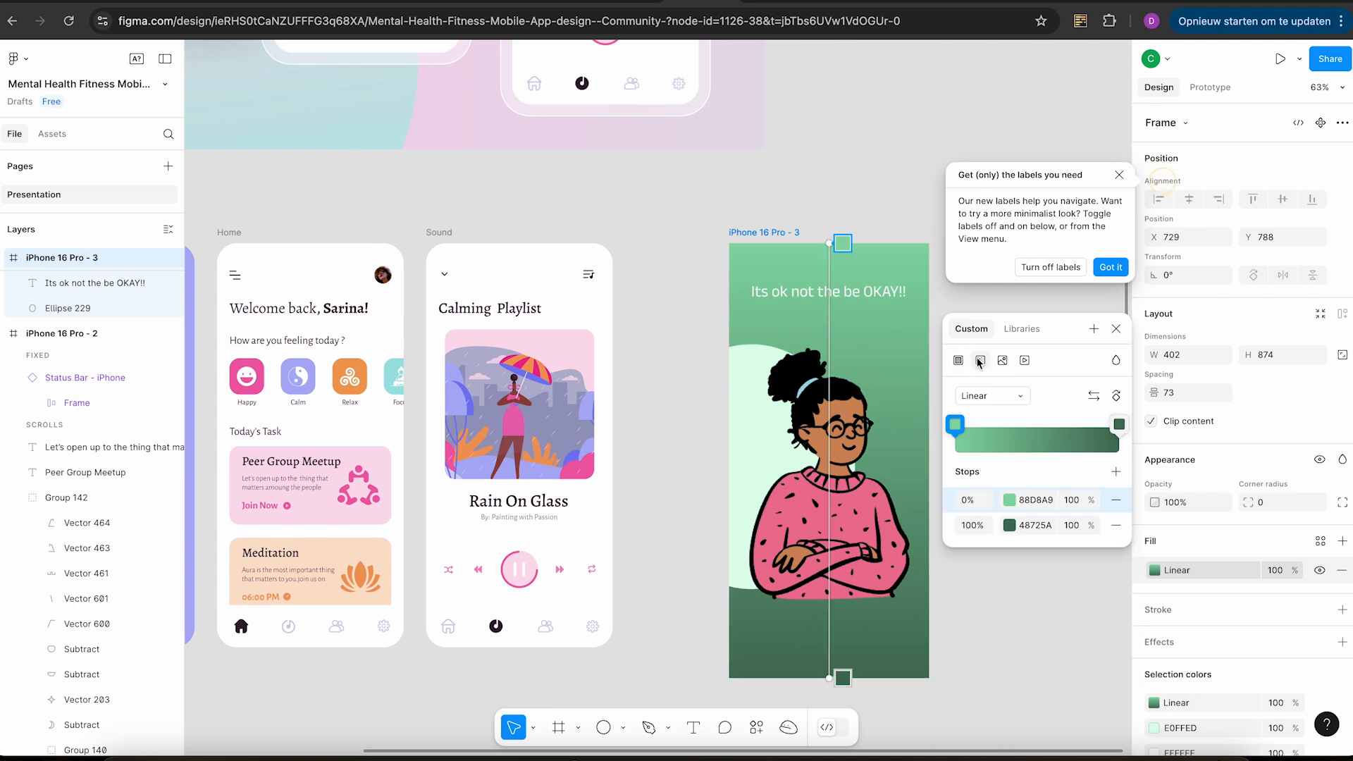
Change the end stop of the iPhone 16 Pro - 3 frame's linear gradient to white, FFFFFF.
left_click(1119, 425)
left_click_drag(837, 478, 748, 379)
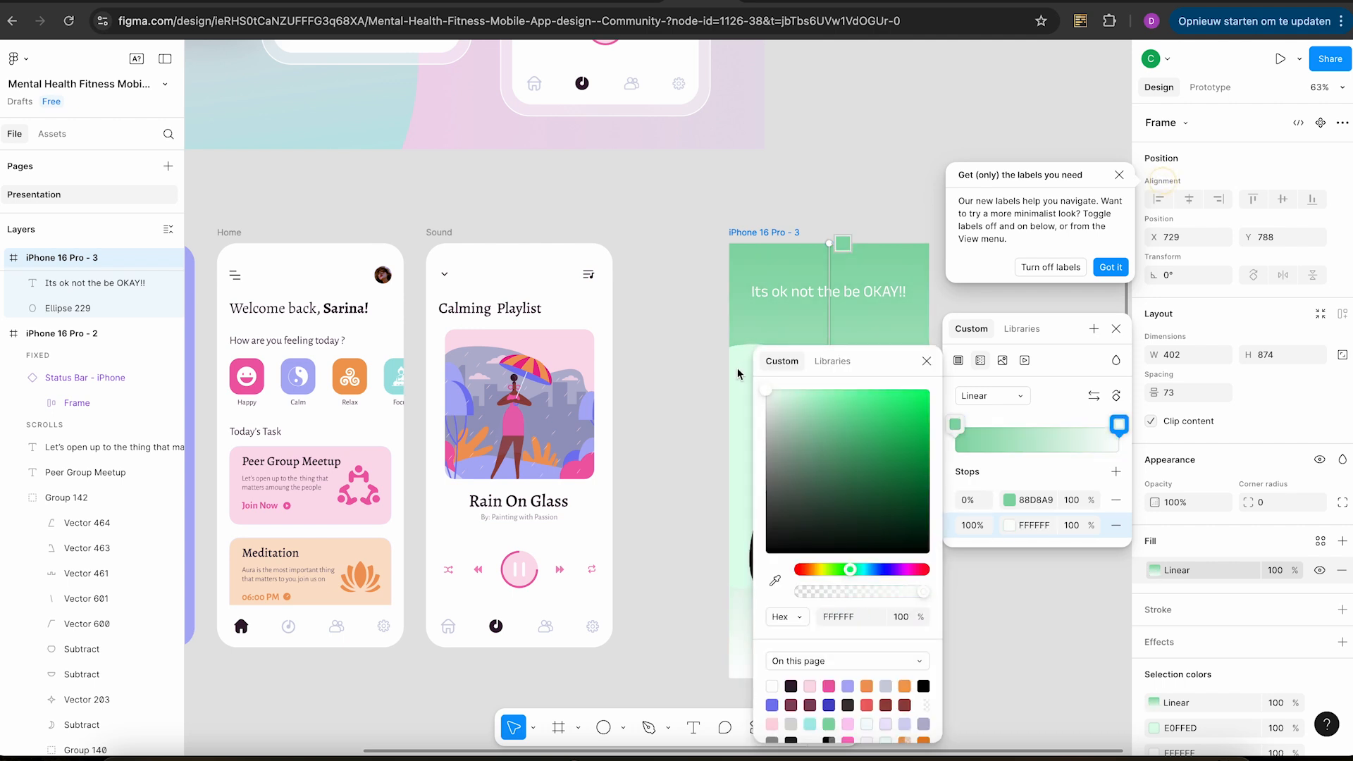
left_click(1049, 409)
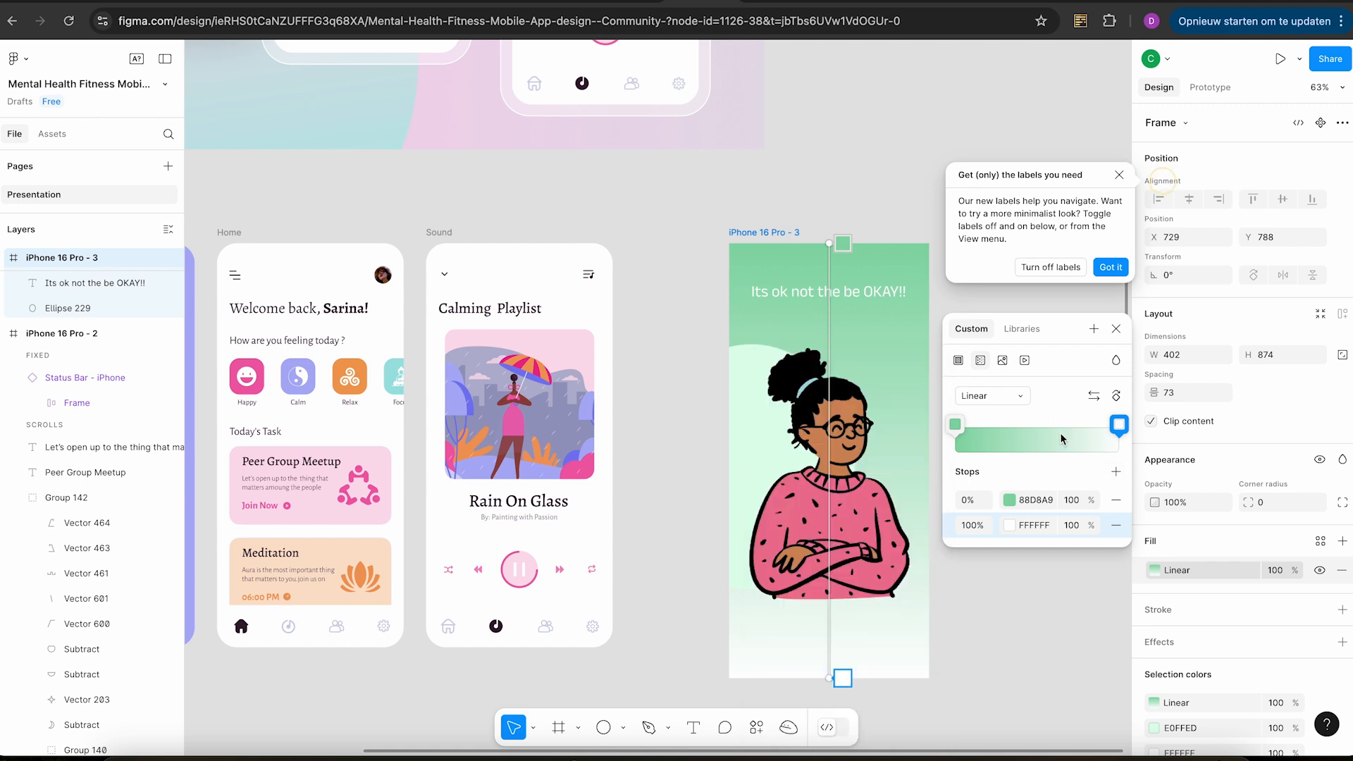
left_click(845, 678)
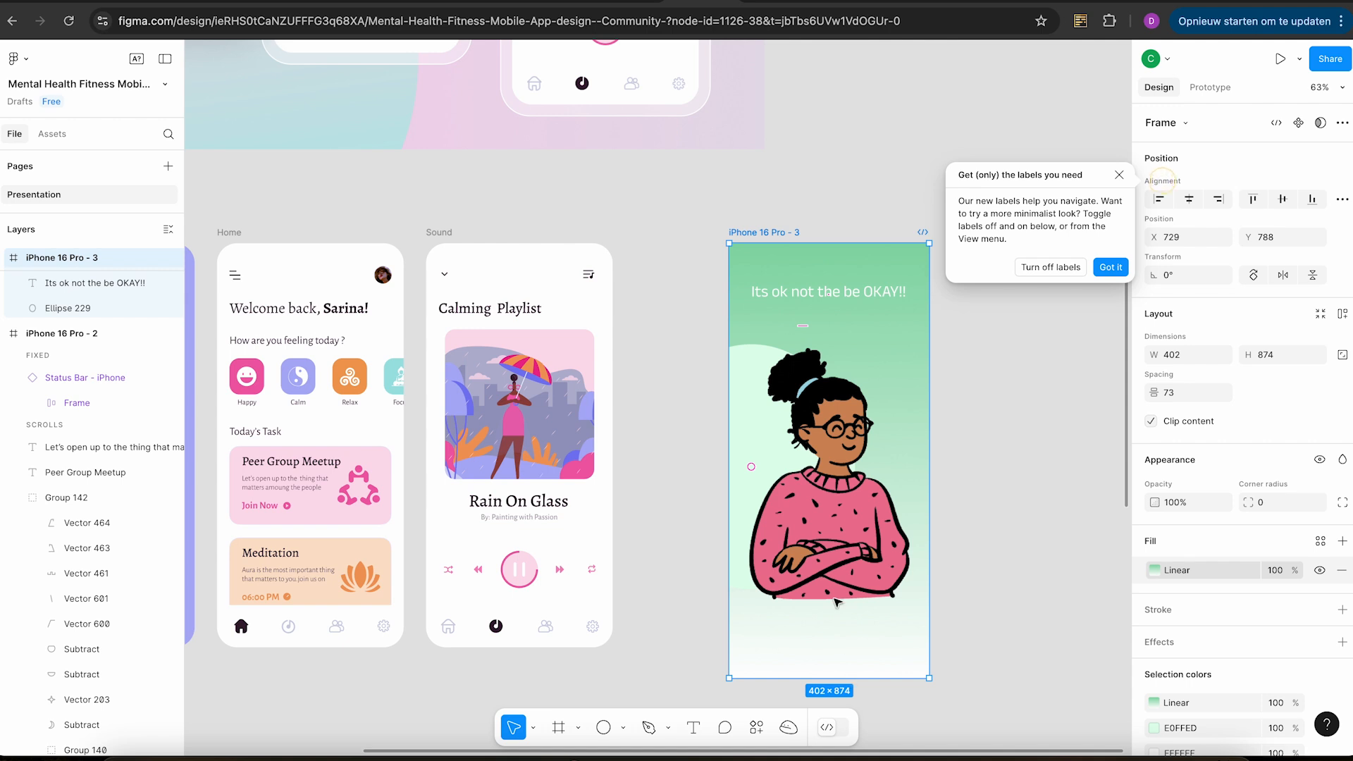
Tilt the frame's gradient by moving its green start point to the frame's left edge near the upper corner.
left_click(1155, 571)
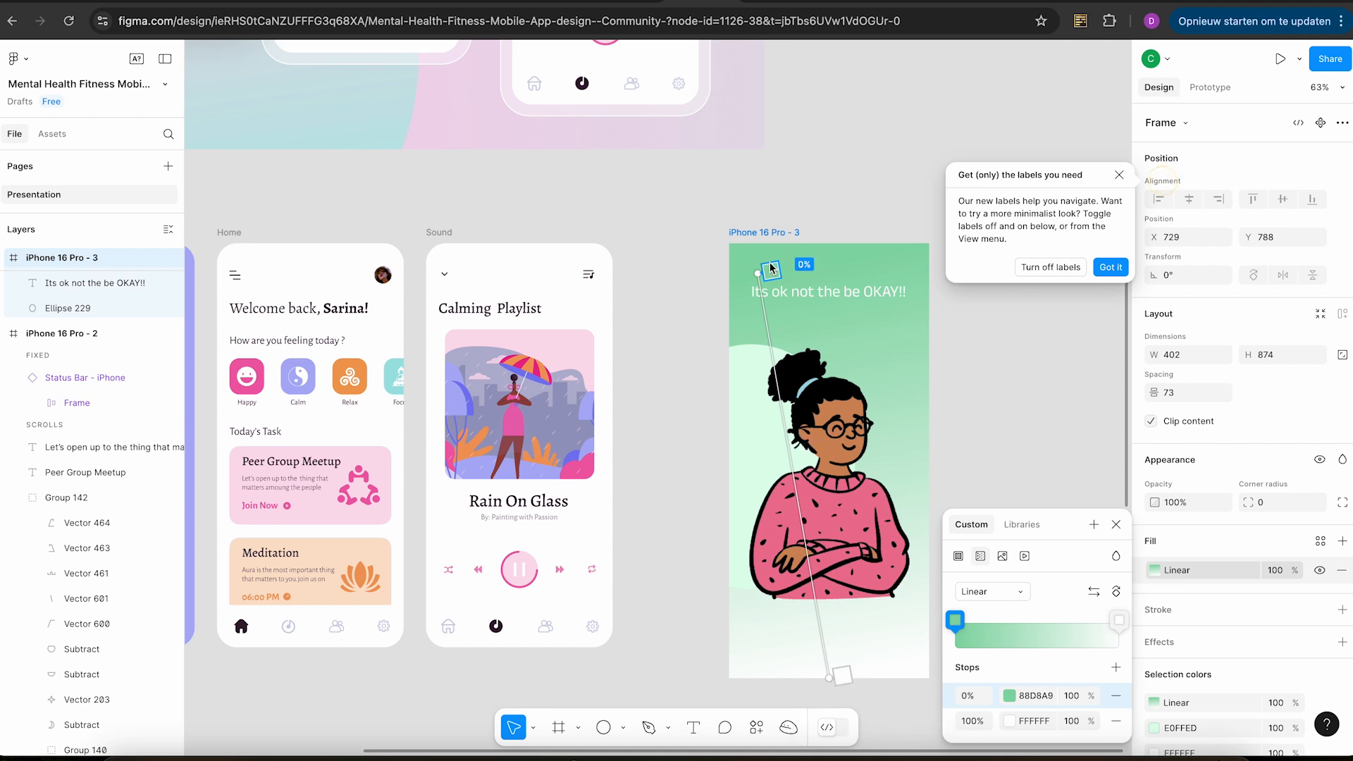
left_click_drag(757, 274, 728, 275)
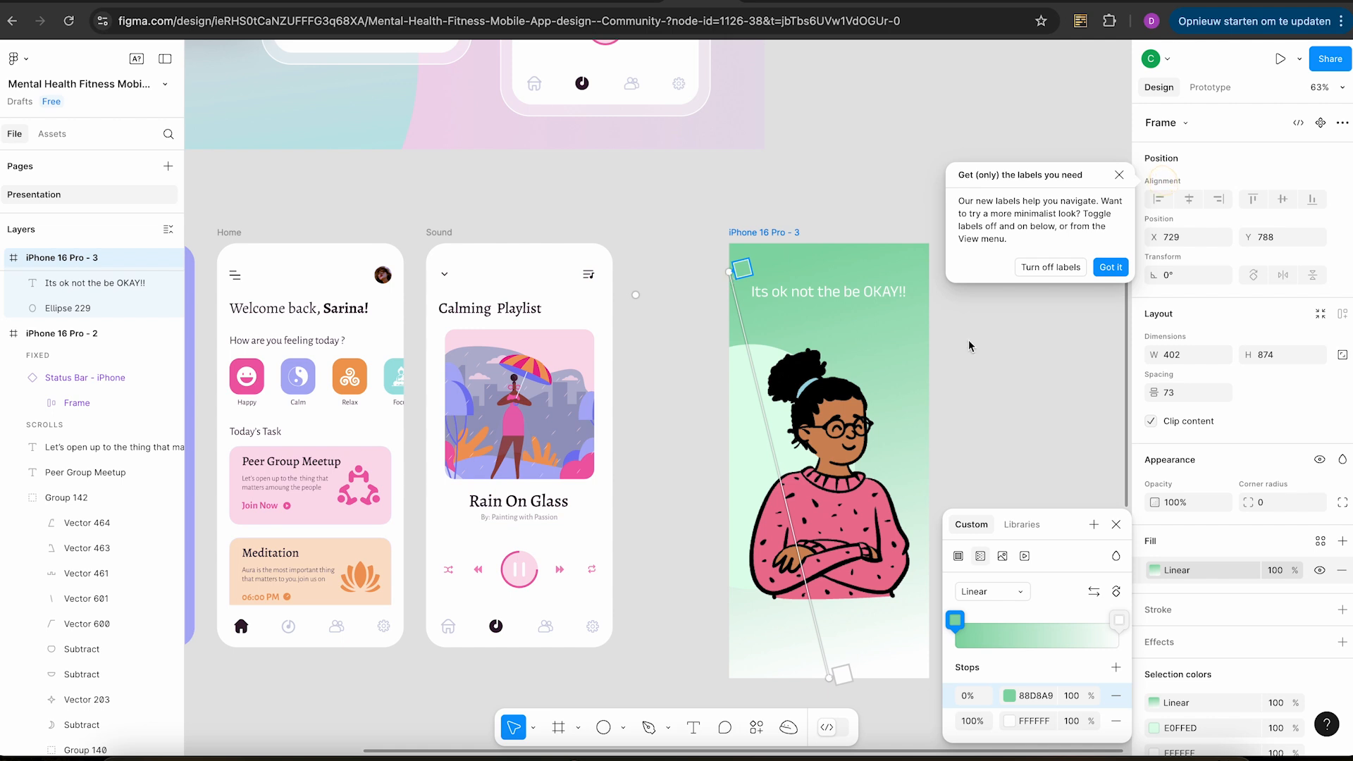
key("Escape")
Scale the Open Peeps Bust illustration down to about 569 × 430 and centre it on the frame at about X 645, Y 1031.
left_click(835, 453)
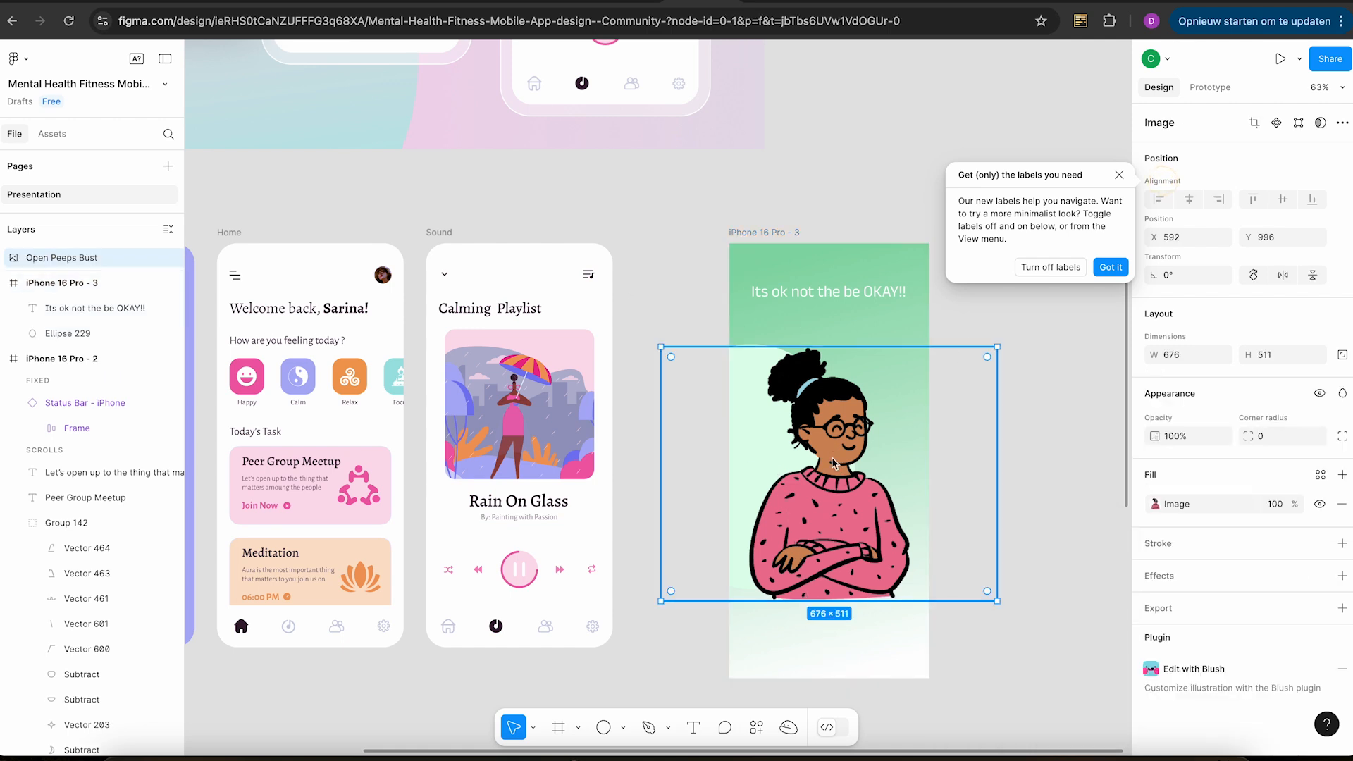
left_click_drag(662, 350, 714, 387)
left_click_drag(877, 554, 853, 535)
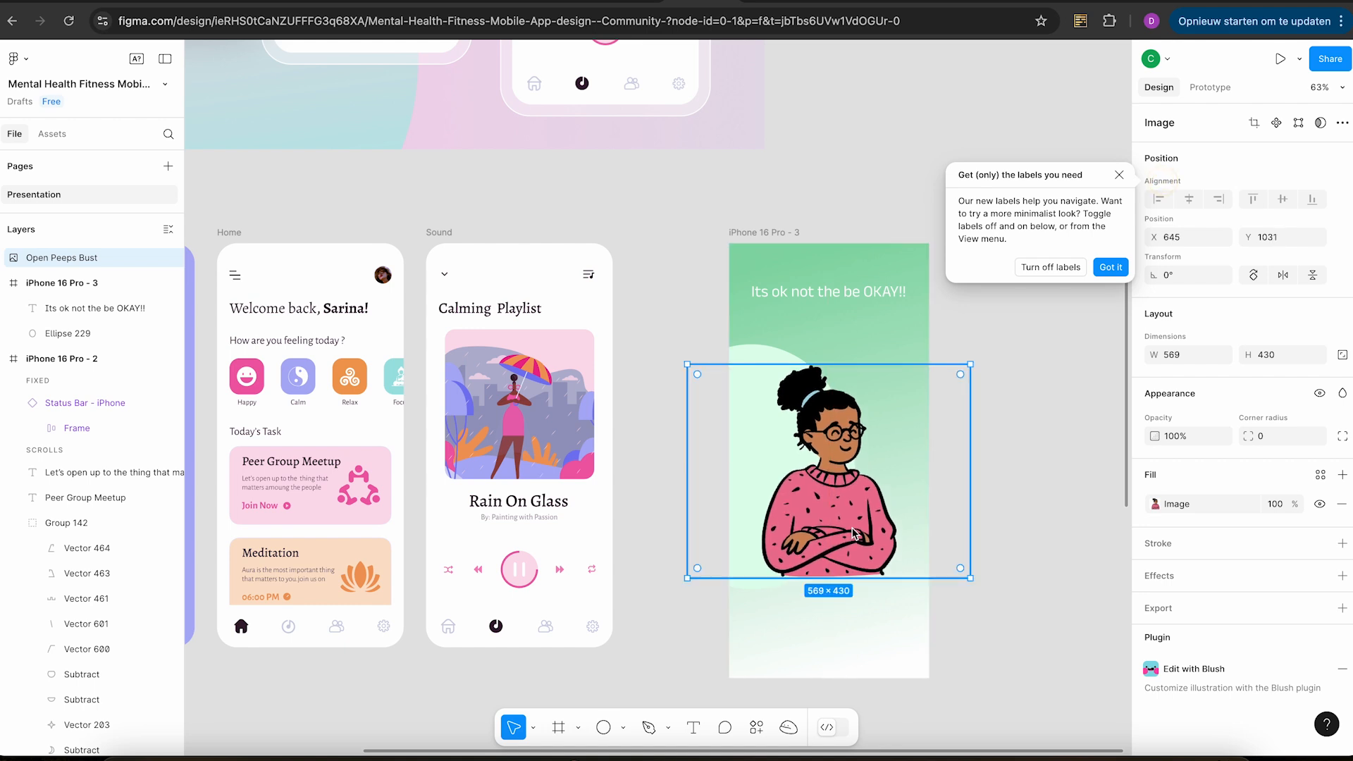
Compare the new green screen with the original Onboarding screen, including its button.
scroll(1052, 497, "left", 10)
scroll(1052, 497, "right", 6)
scroll(1052, 497, "down", 3)
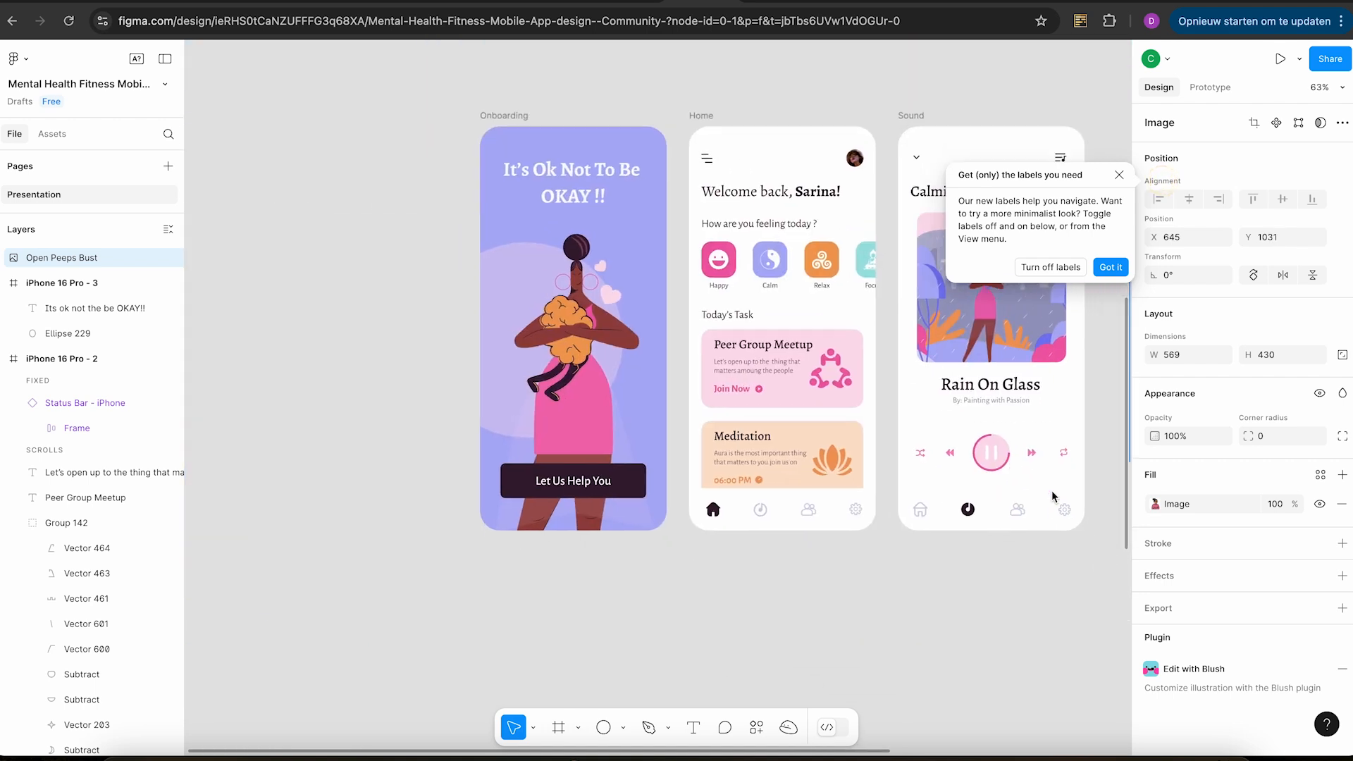
scroll(1052, 497, "right", 8)
scroll(1052, 497, "up", 3)
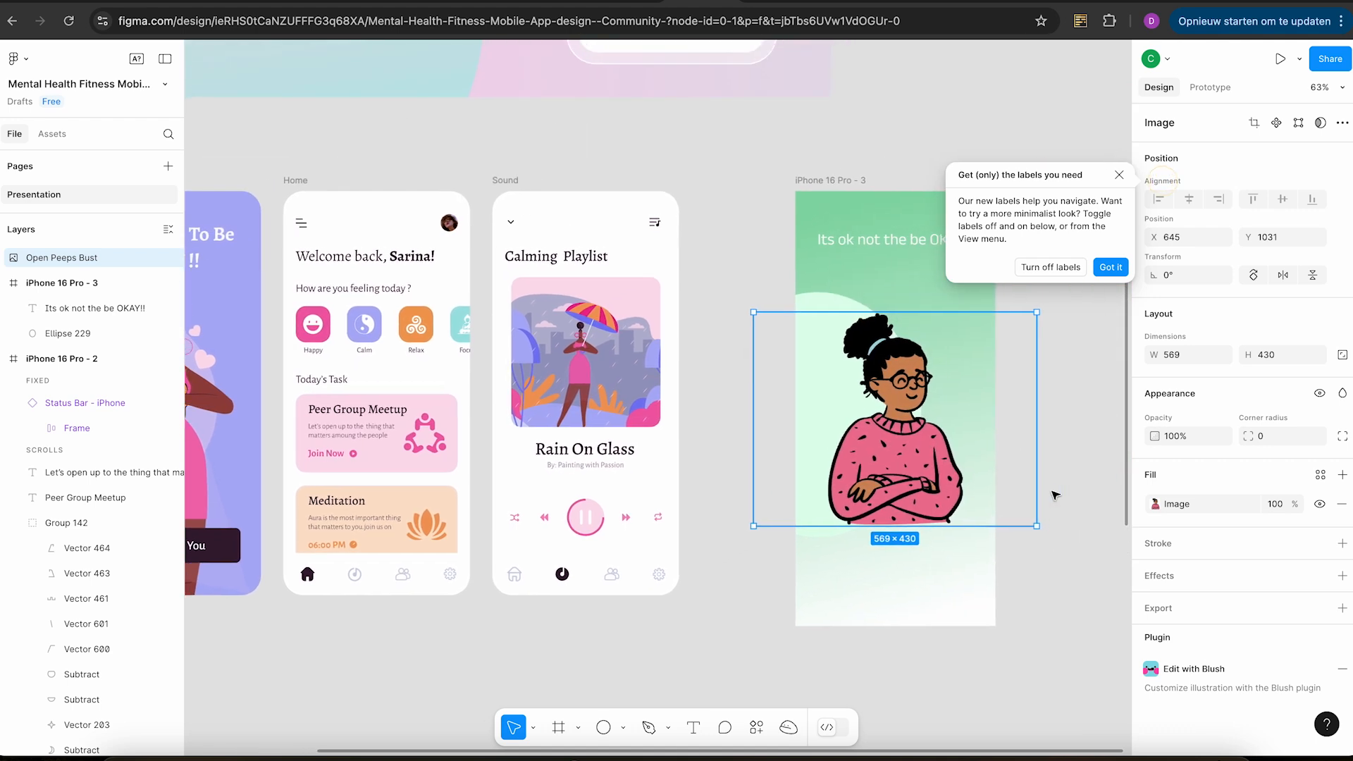
scroll(1054, 496, "down", 2)
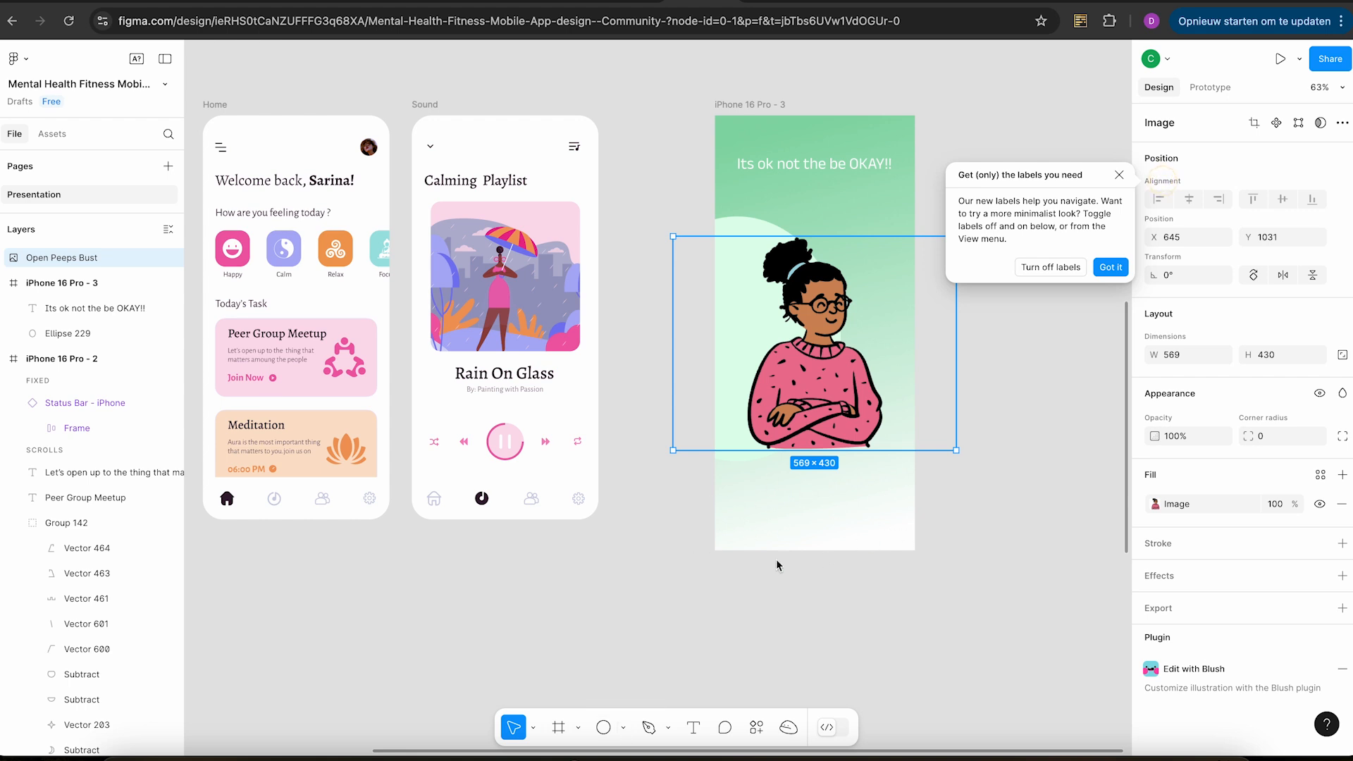
scroll(778, 565, "left", 6)
scroll(833, 558, "right", 8)
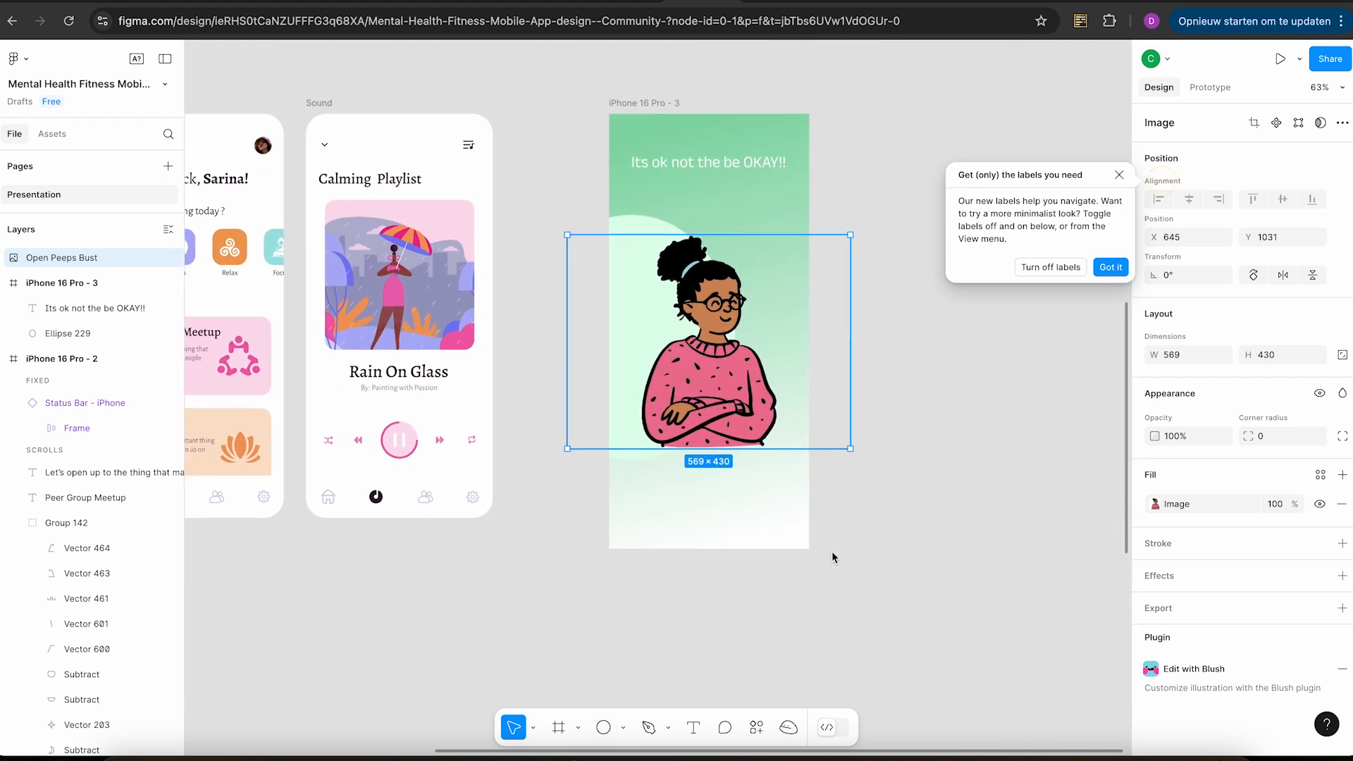
Draw a button rectangle about 298 × 73 below the illustration, placed at about X 52, Y 754.
left_click(623, 728)
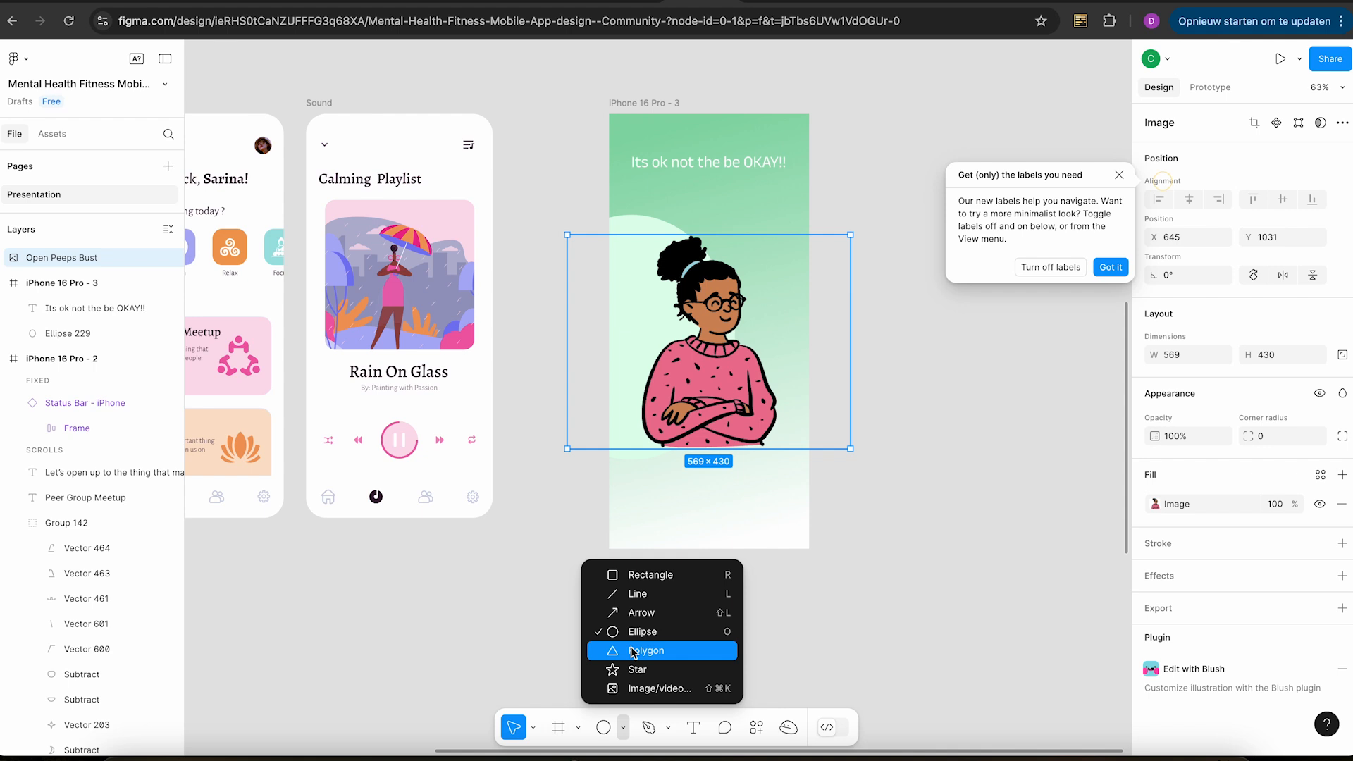
left_click(642, 576)
left_click_drag(638, 486, 758, 509)
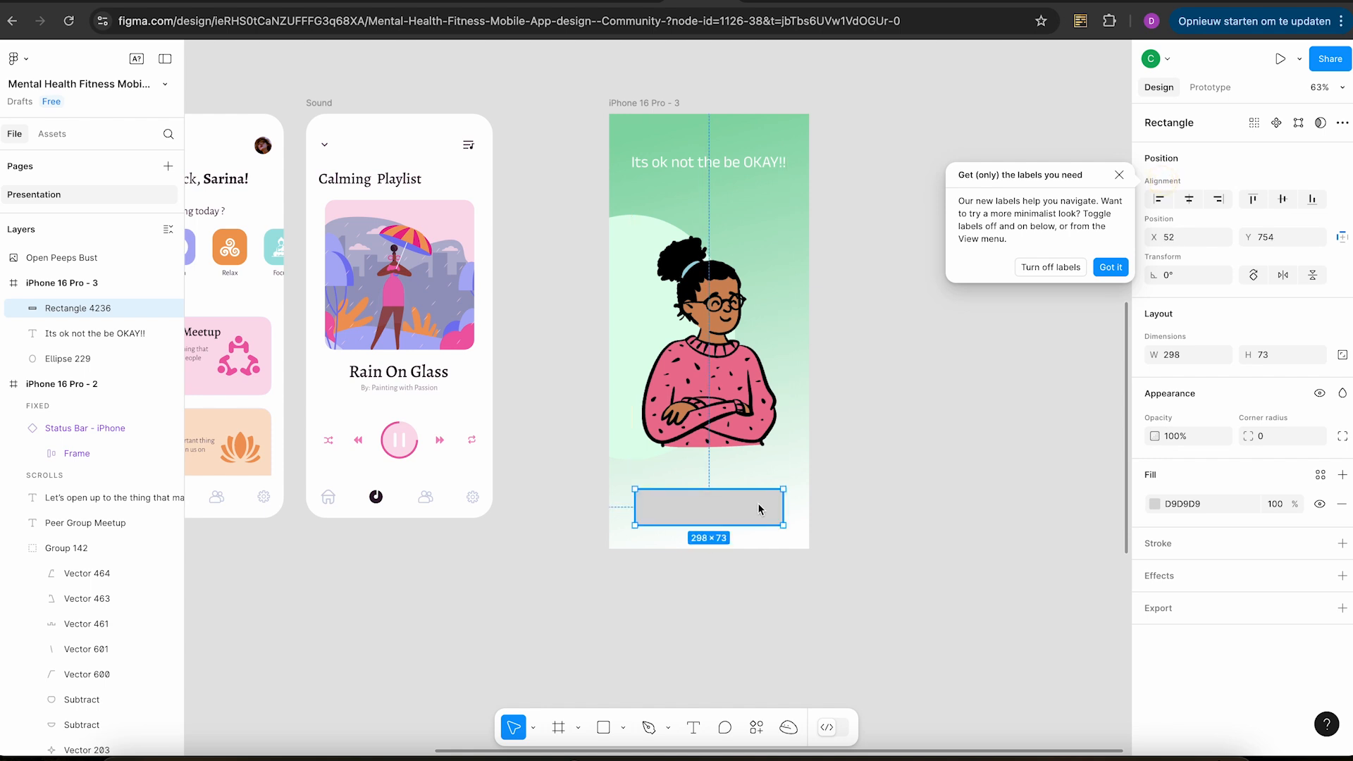
Round the button rectangle's corners to a radius of about 21.
scroll(759, 509, "up", 5)
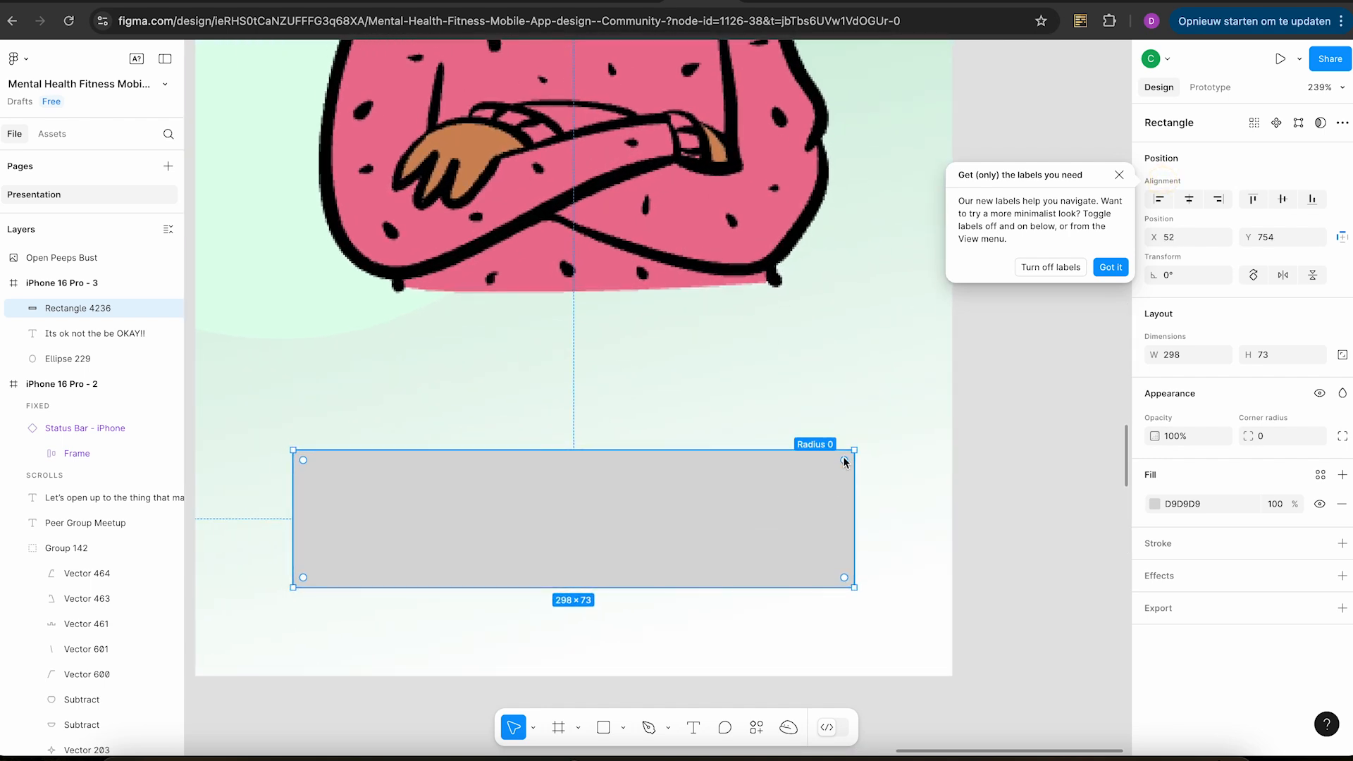
scroll(843, 458, "up", 3)
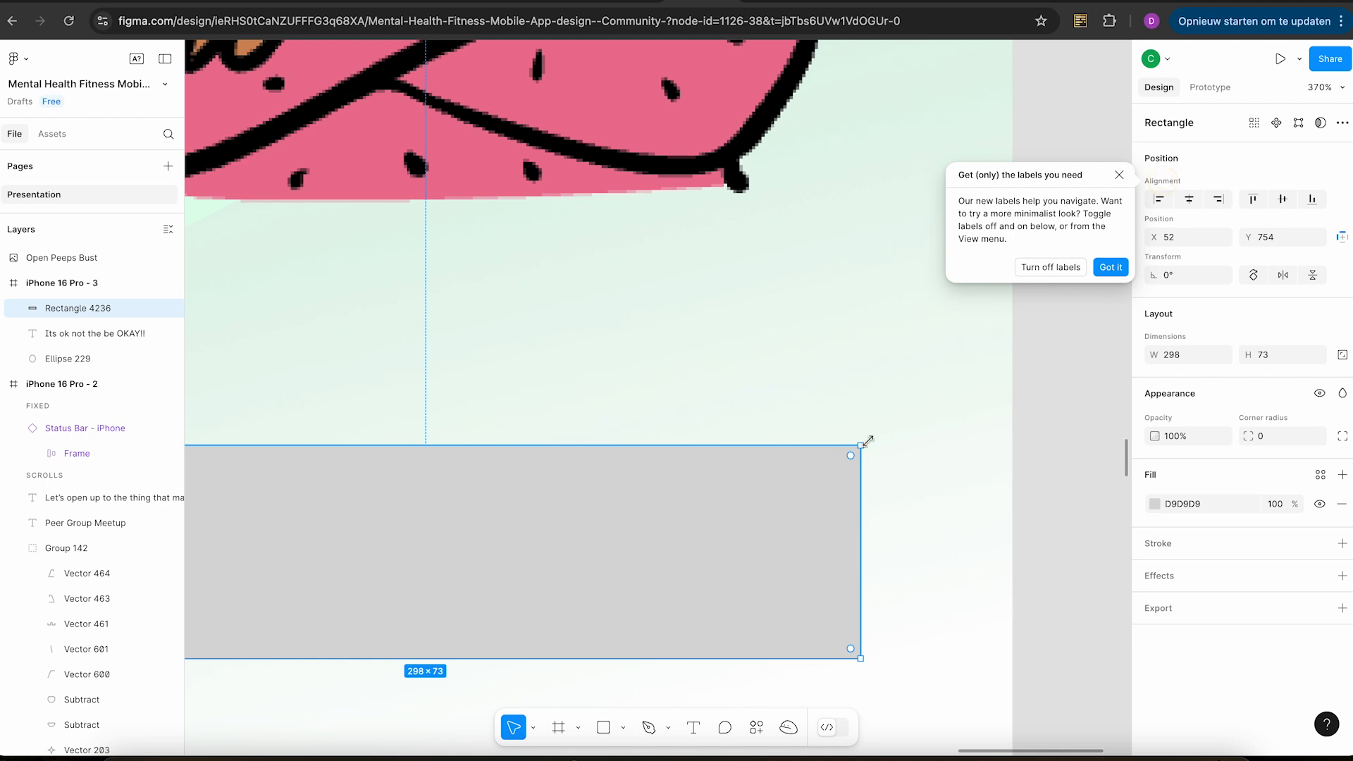
scroll(850, 456, "up", 1)
scroll(850, 454, "up", 5)
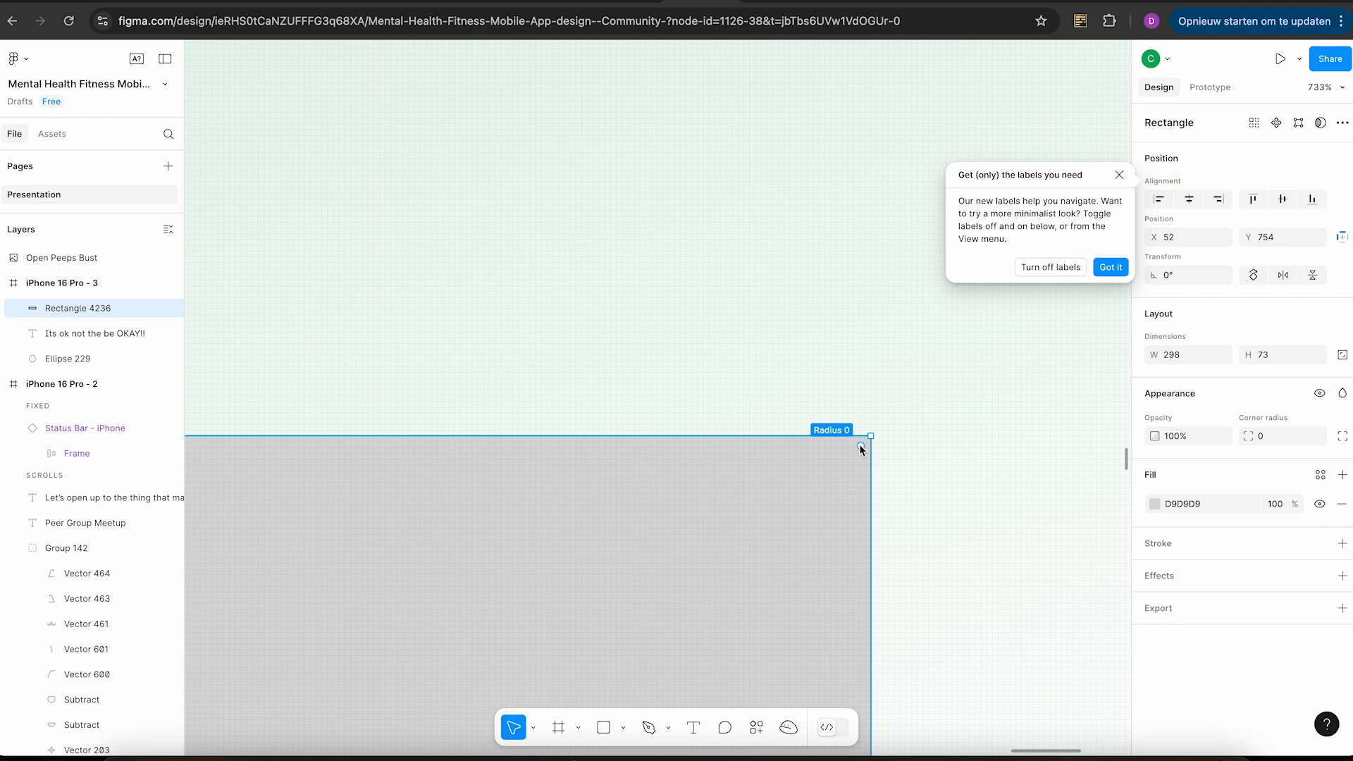
left_click_drag(859, 446, 787, 533)
scroll(793, 517, "down", 10)
scroll(1007, 421, "down", 5)
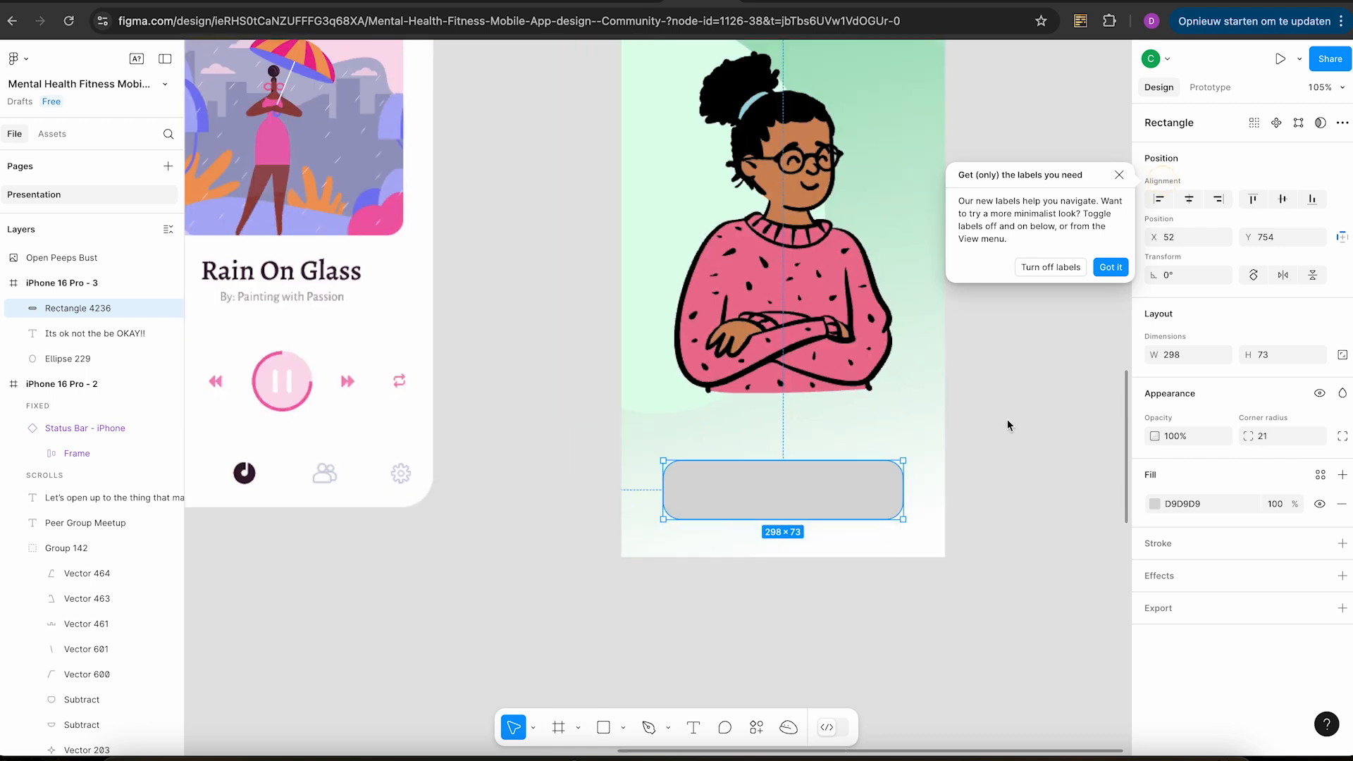
Reduce the button rectangle's corner radius to about 13 and deselect it.
scroll(1007, 425, "down", 4)
left_click(1024, 475)
scroll(1023, 477, "up", 2)
scroll(1023, 477, "left", 2)
scroll(1024, 474, "down", 2)
scroll(1024, 474, "right", 2)
left_click(878, 433)
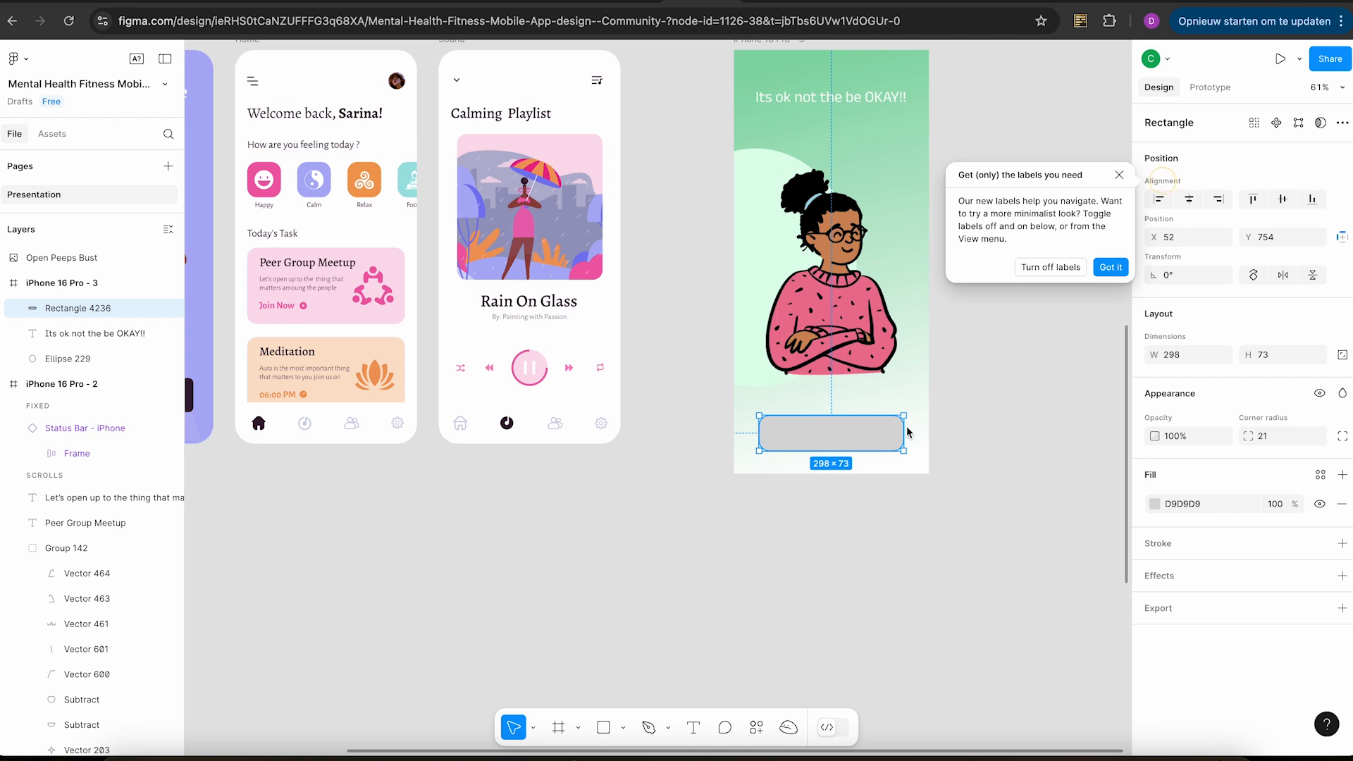
scroll(907, 432, "up", 10)
left_click_drag(839, 423, 865, 408)
scroll(865, 408, "down", 10)
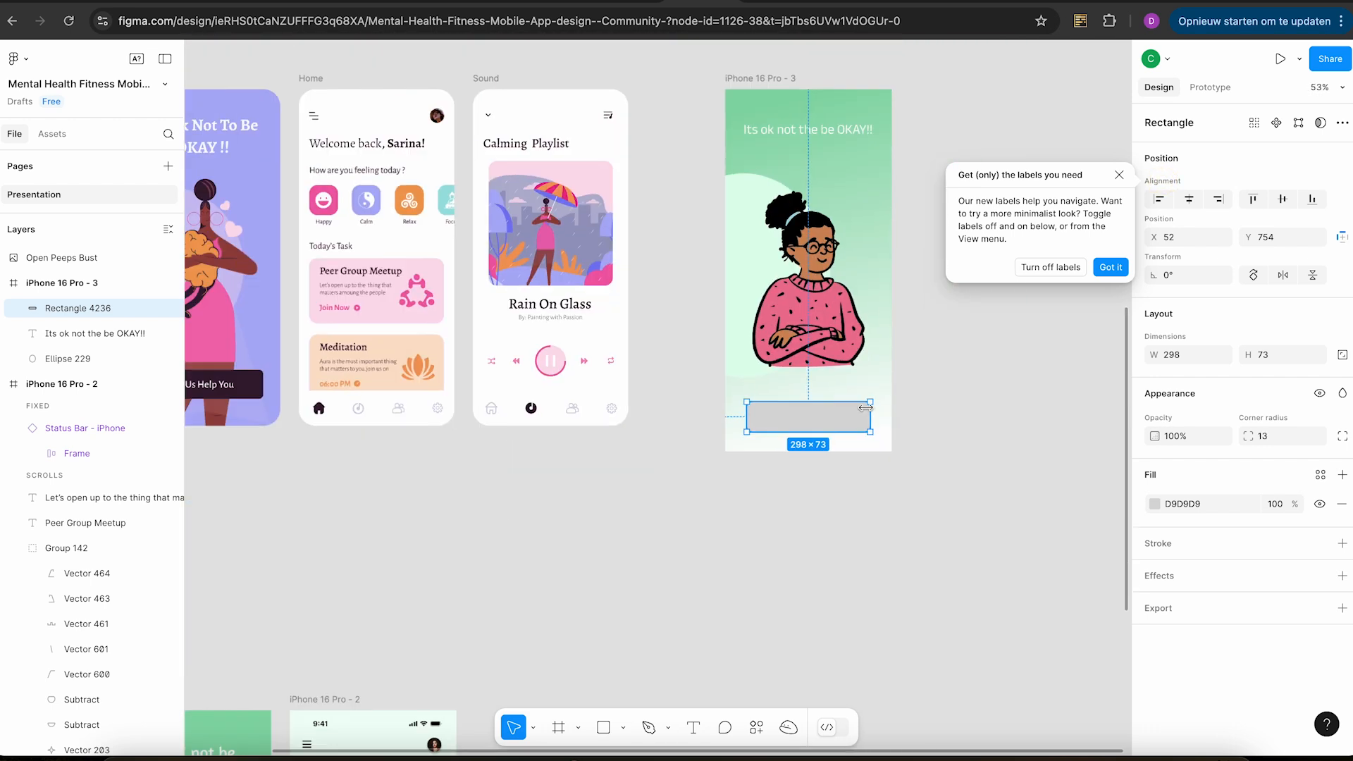
left_click(936, 496)
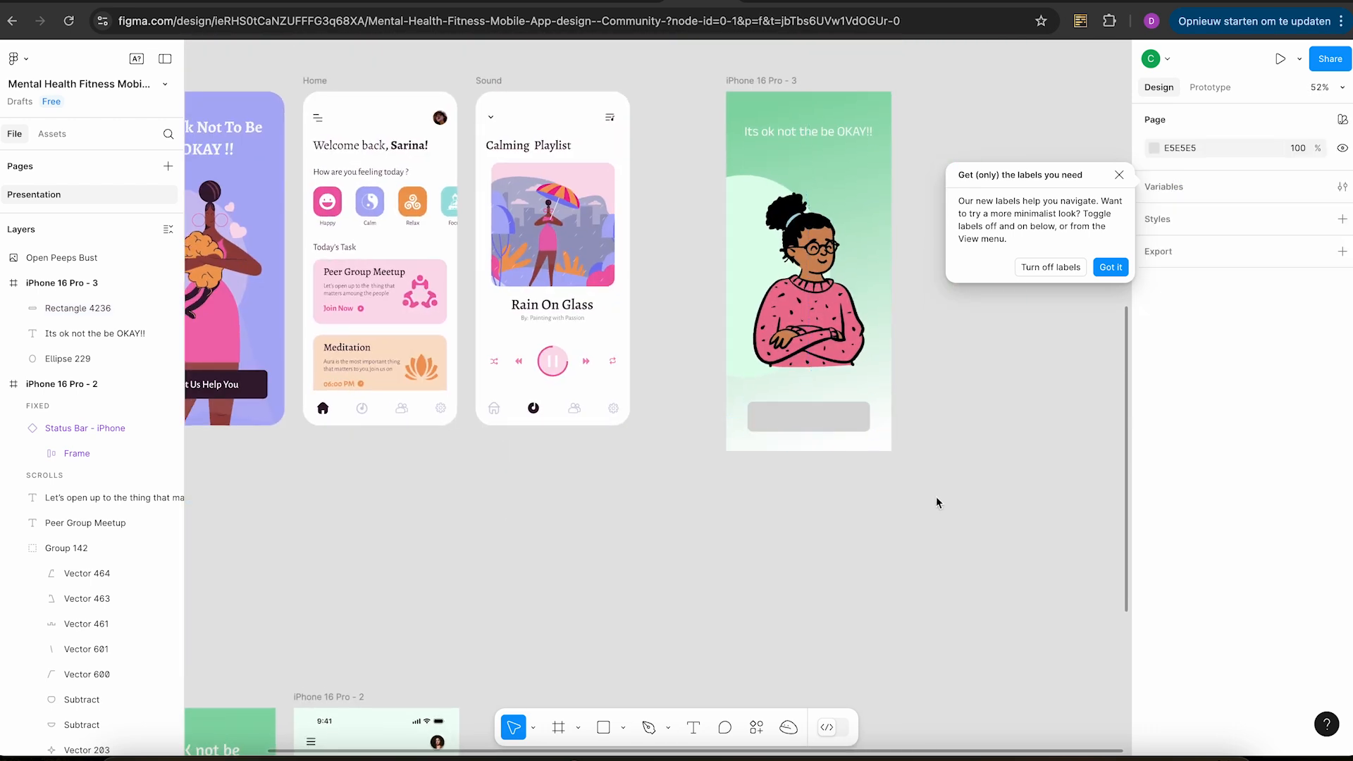
Sample the frame's green for the button rectangle's fill, darken it to 1D4C31 and deselect the rectangle.
left_click(827, 423)
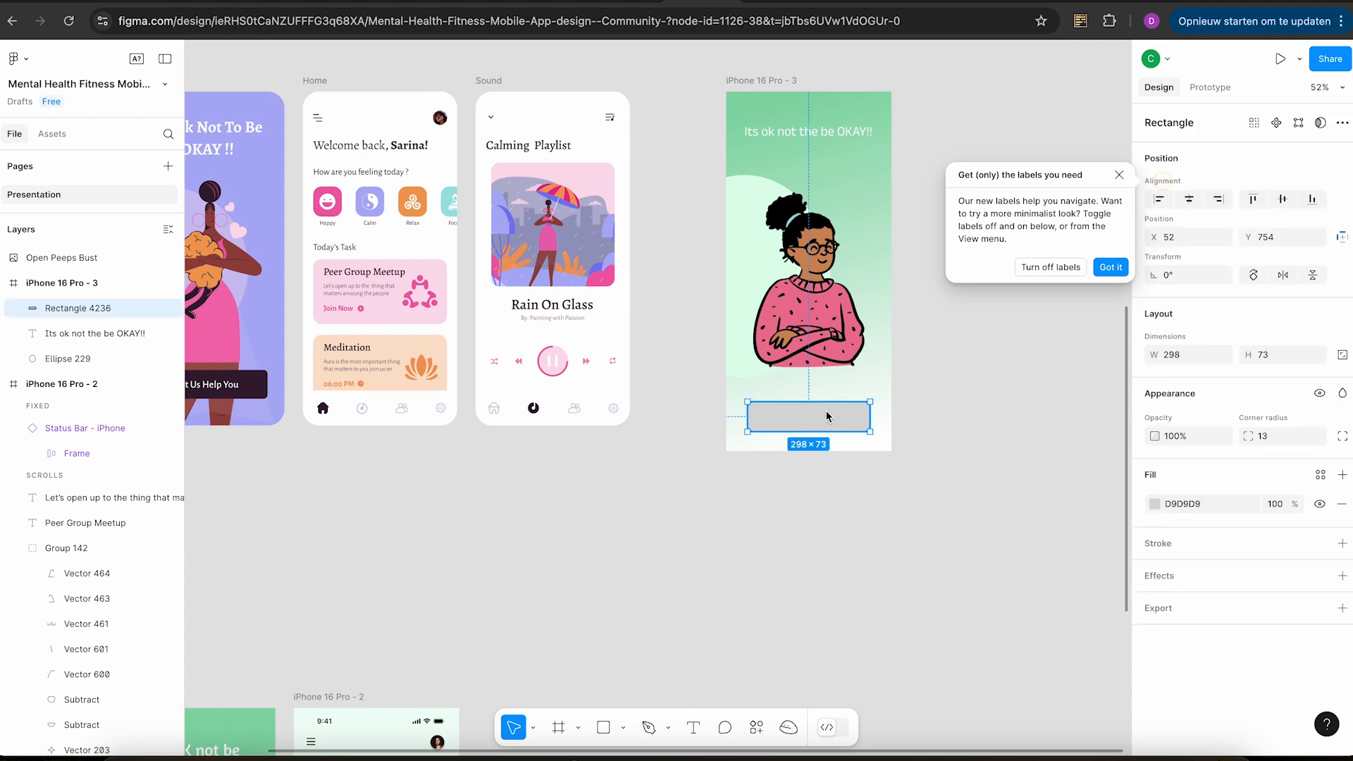
left_click(1154, 504)
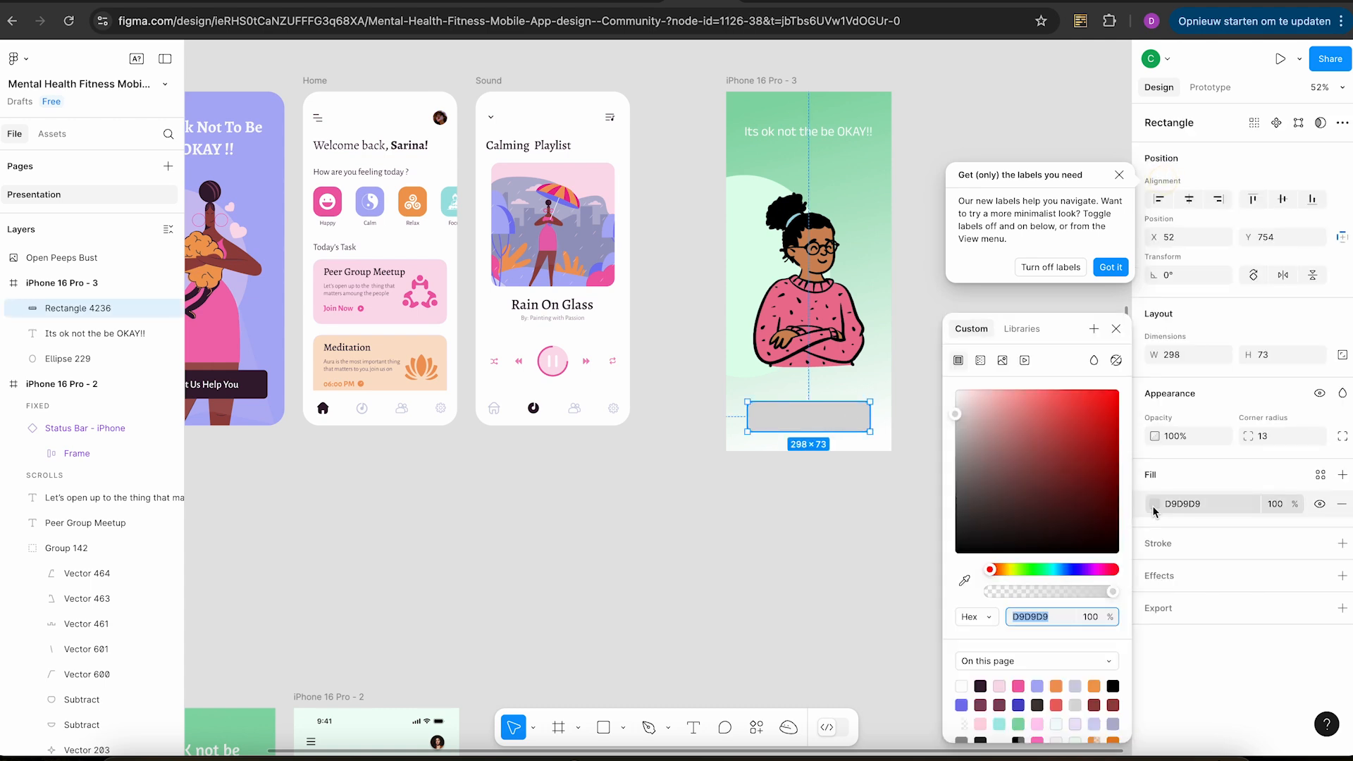
left_click(965, 580)
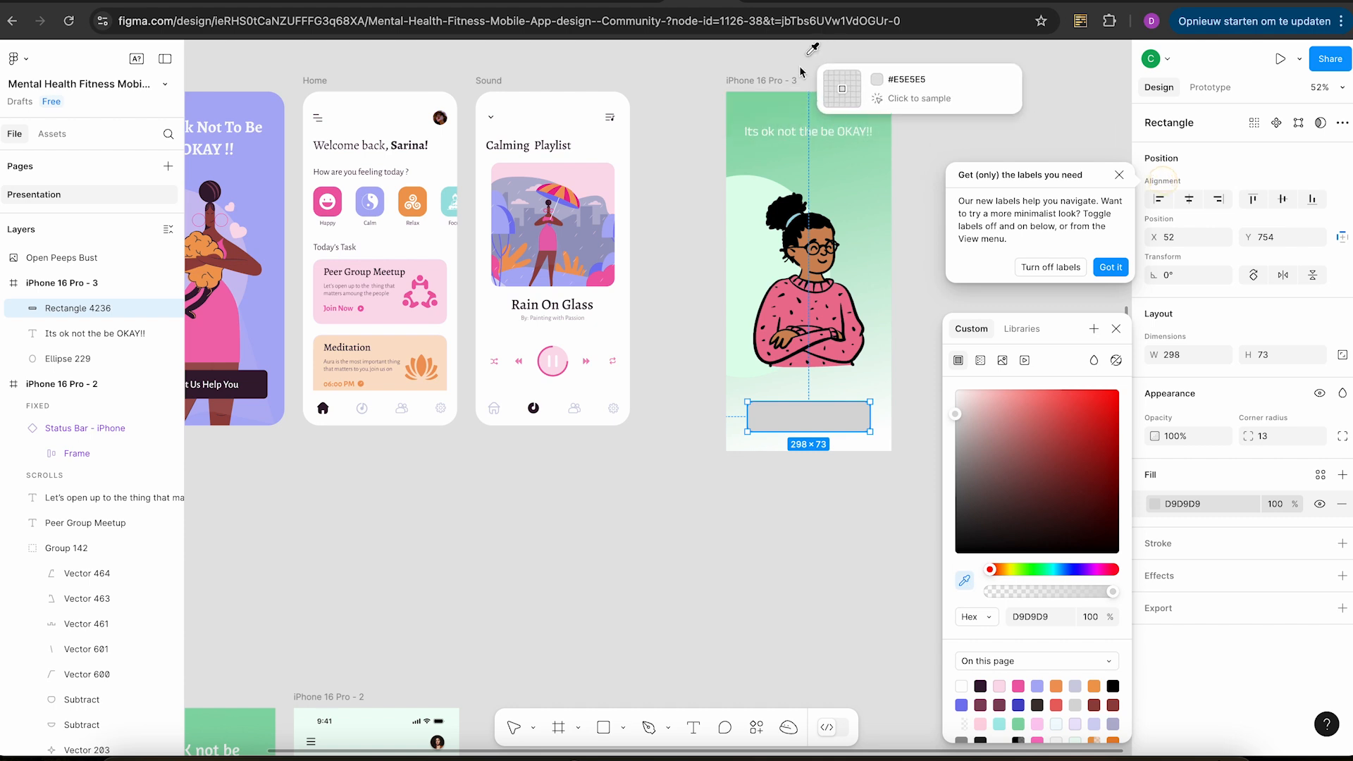
left_click(753, 111)
left_click_drag(1020, 421, 1059, 516)
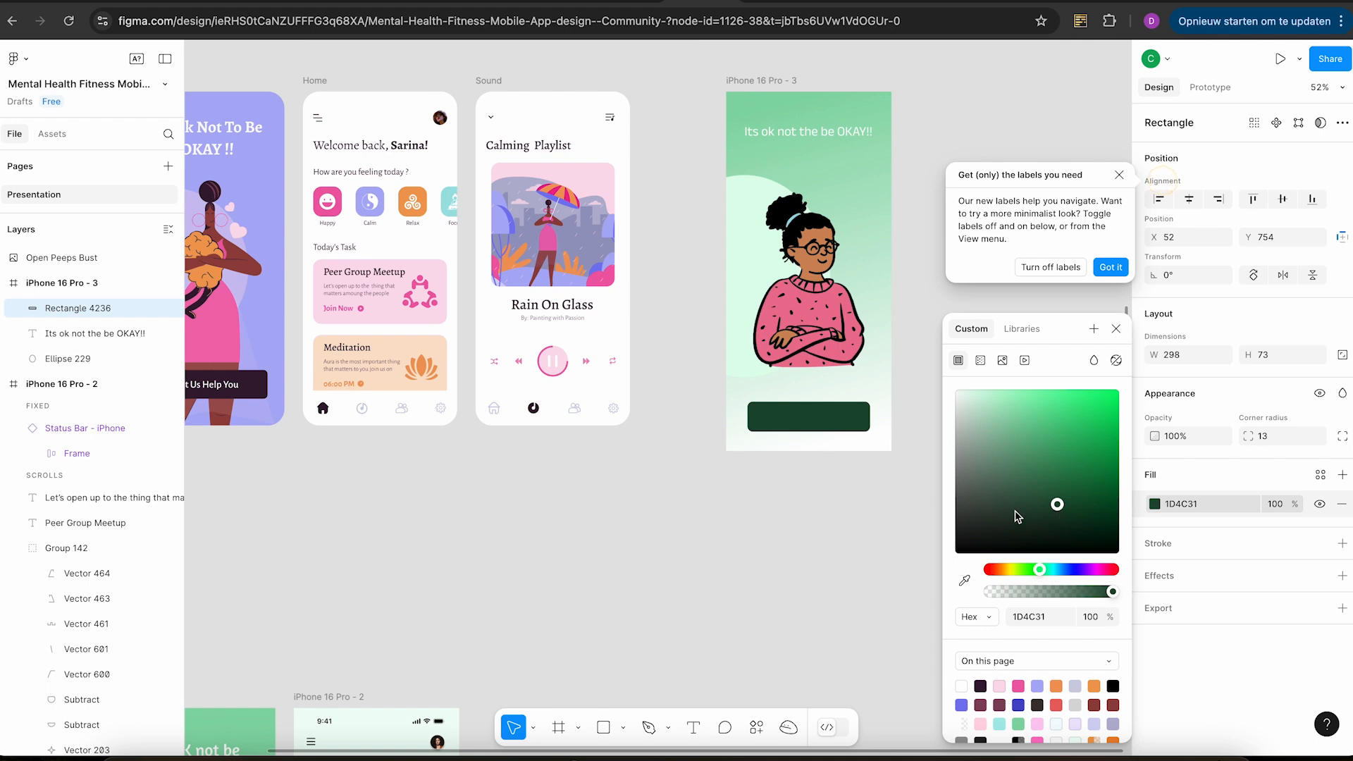
scroll(800, 501, "up", 2)
scroll(800, 501, "right", 1)
left_click(866, 525)
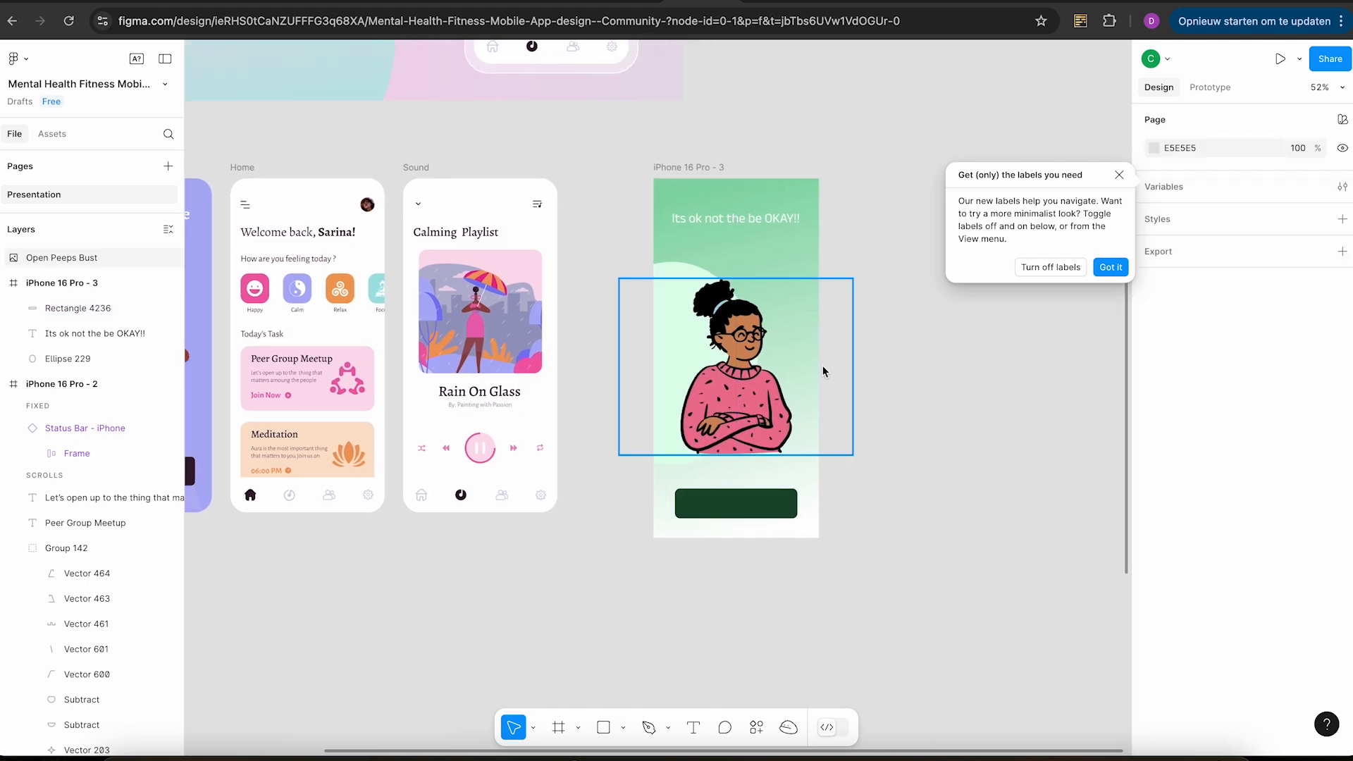
Add the text "Lets get started" over the button in the heading's text style.
left_click(773, 225)
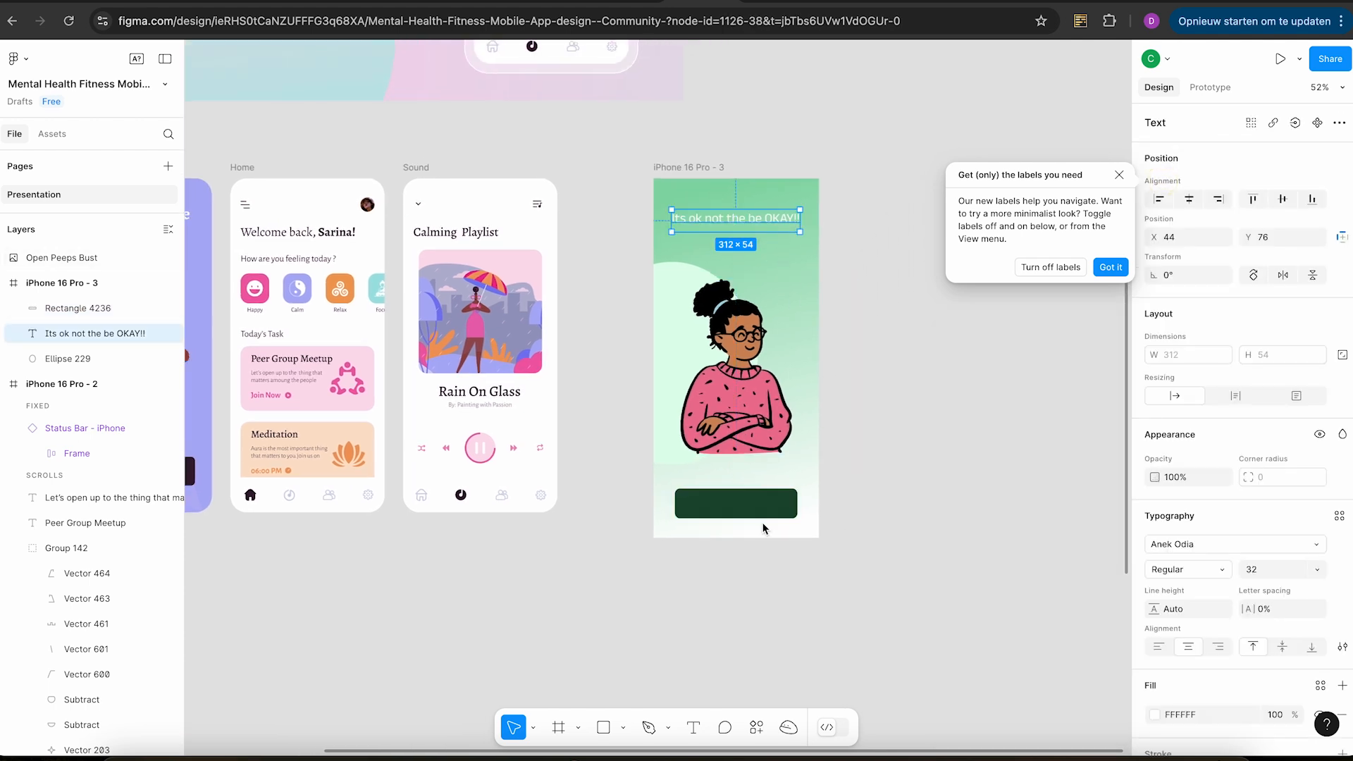
left_click(689, 727)
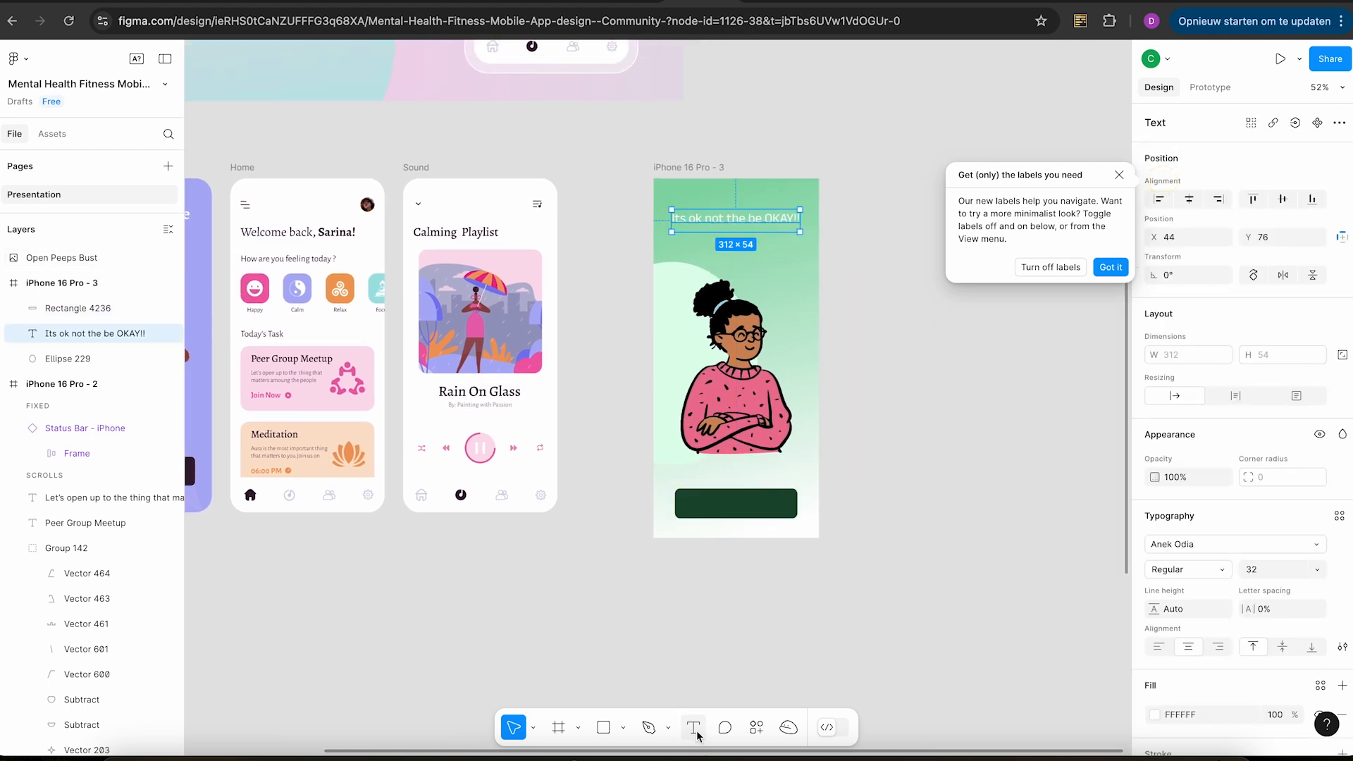
left_click(705, 506)
type("Lets get started")
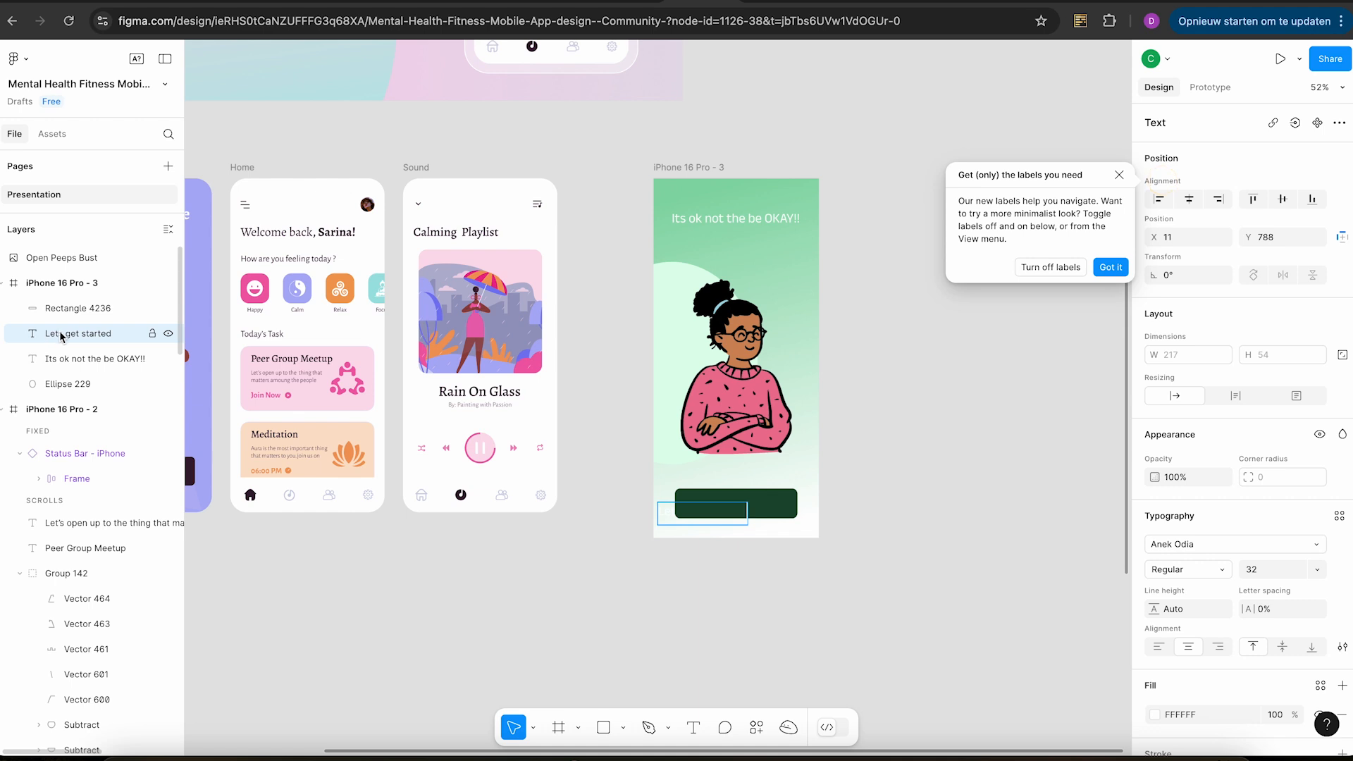
Bring the "Lets get started" layer above the button rectangle and centre the text on the button at about X 92, Y 773.
mouse_move(76, 335)
left_mouse_down()
mouse_move(75, 306)
mouse_move(65, 332)
left_mouse_up()
left_click_drag(64, 332, 57, 302)
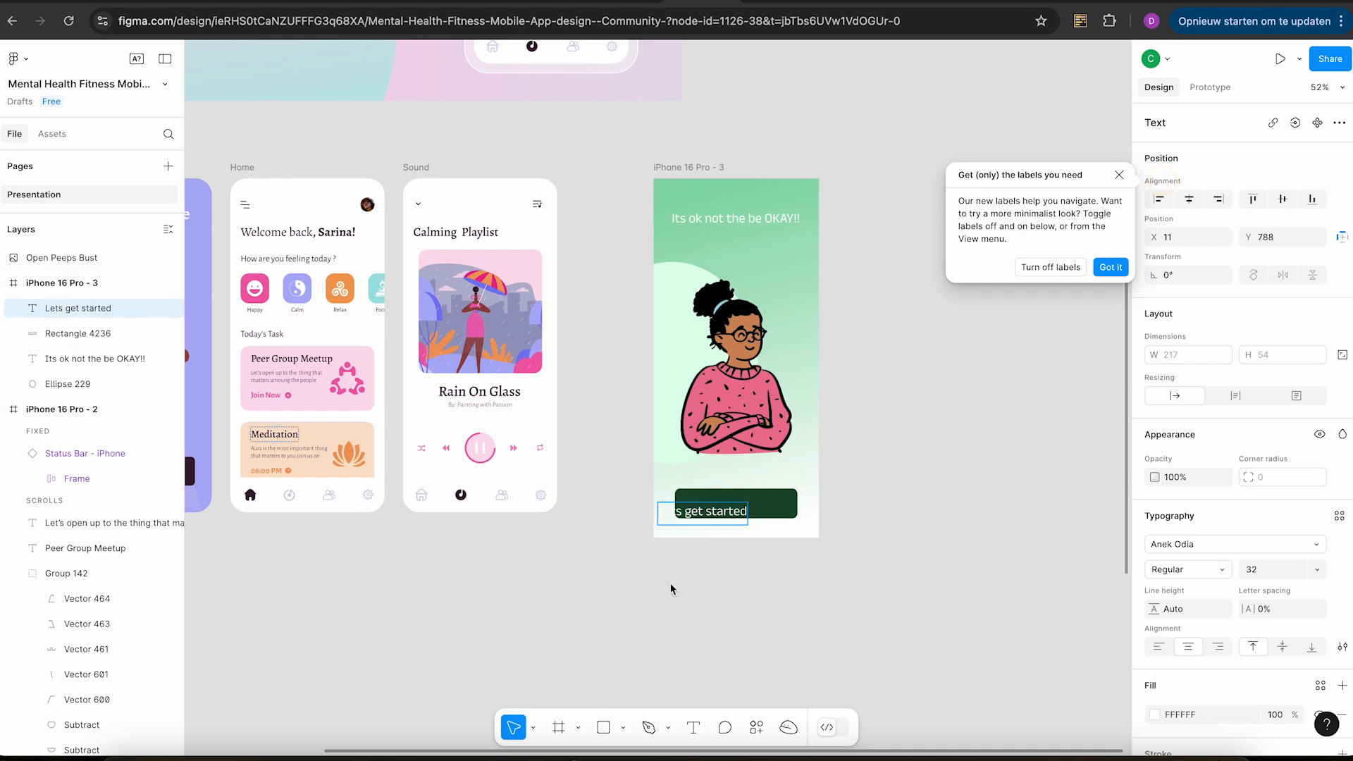
left_click_drag(718, 510, 744, 509)
key("Escape")
left_click_drag(728, 511, 763, 504)
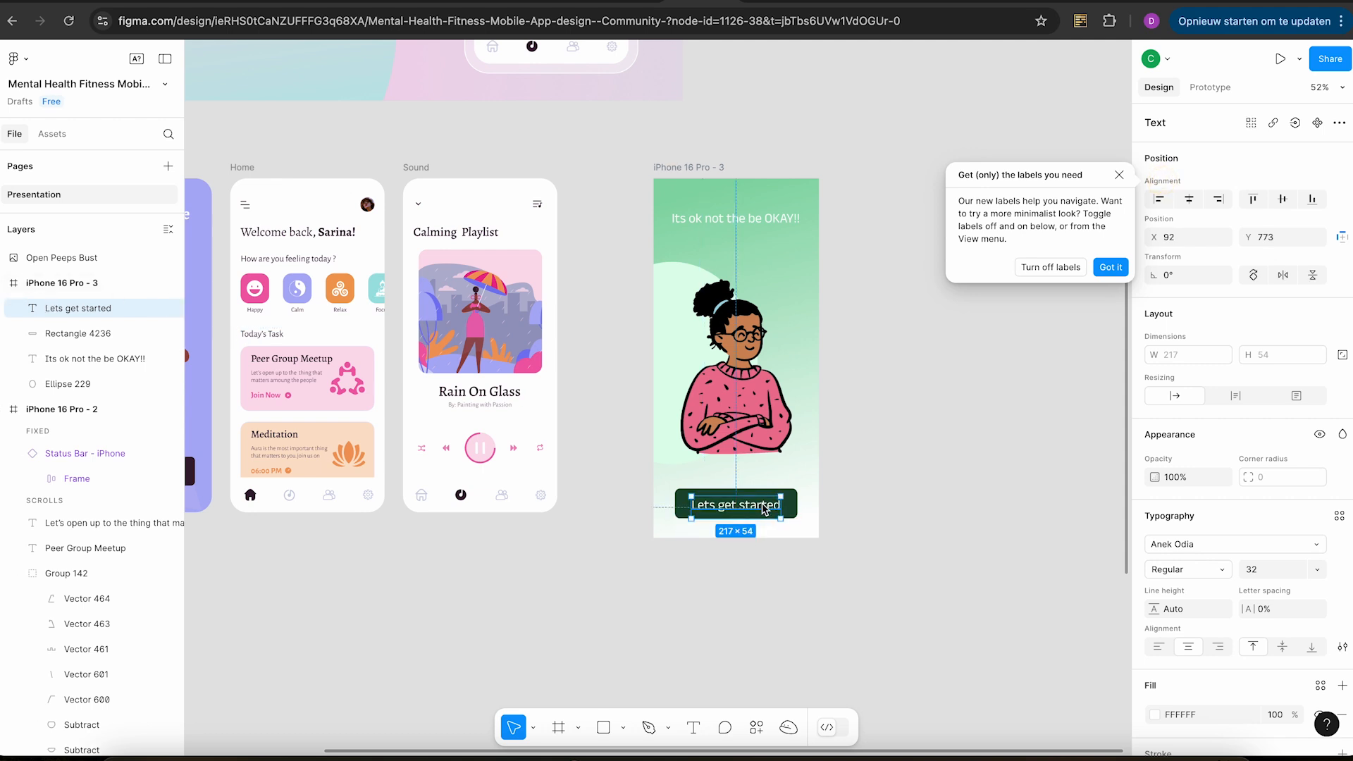
Add an exclamation mark to the button text so it reads "Lets get started!".
scroll(763, 505, "up", 5)
double_click(762, 504)
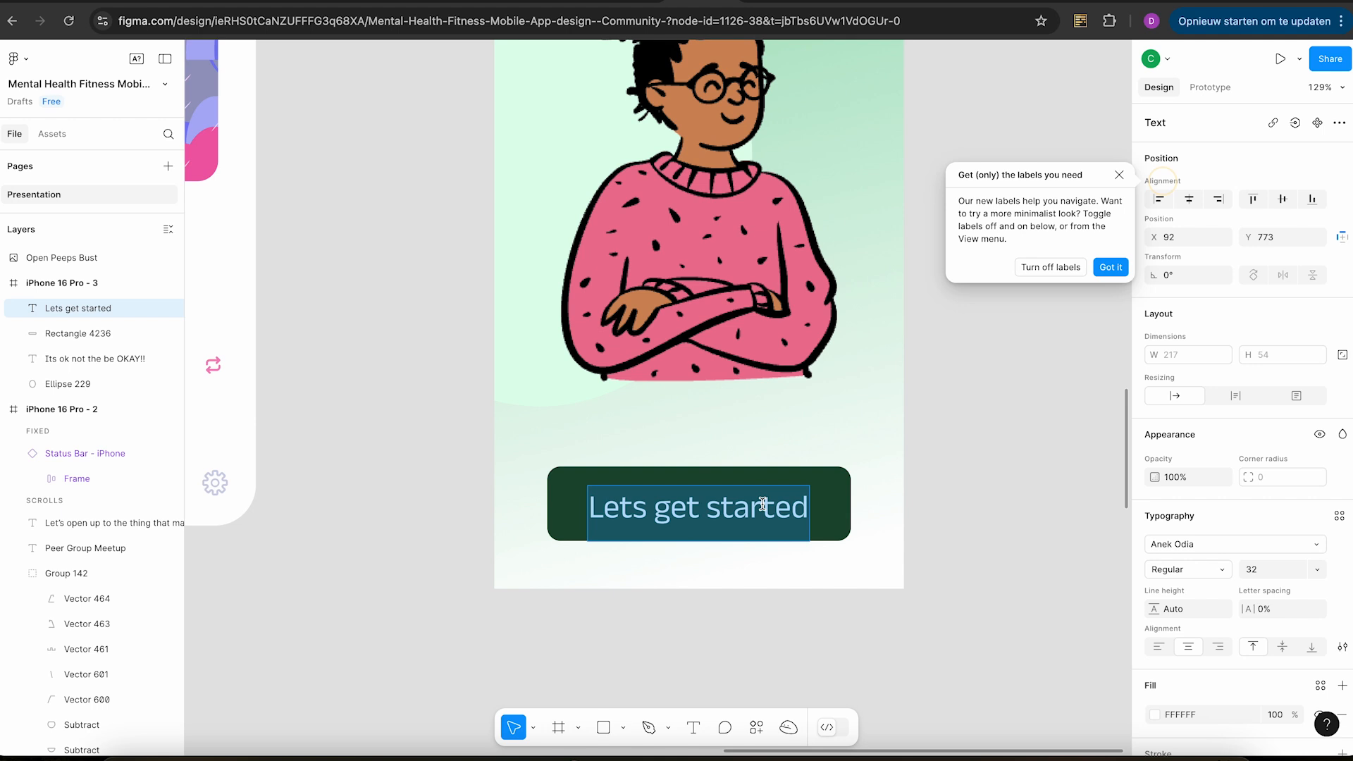
left_click(807, 508)
type("!")
key("Escape")
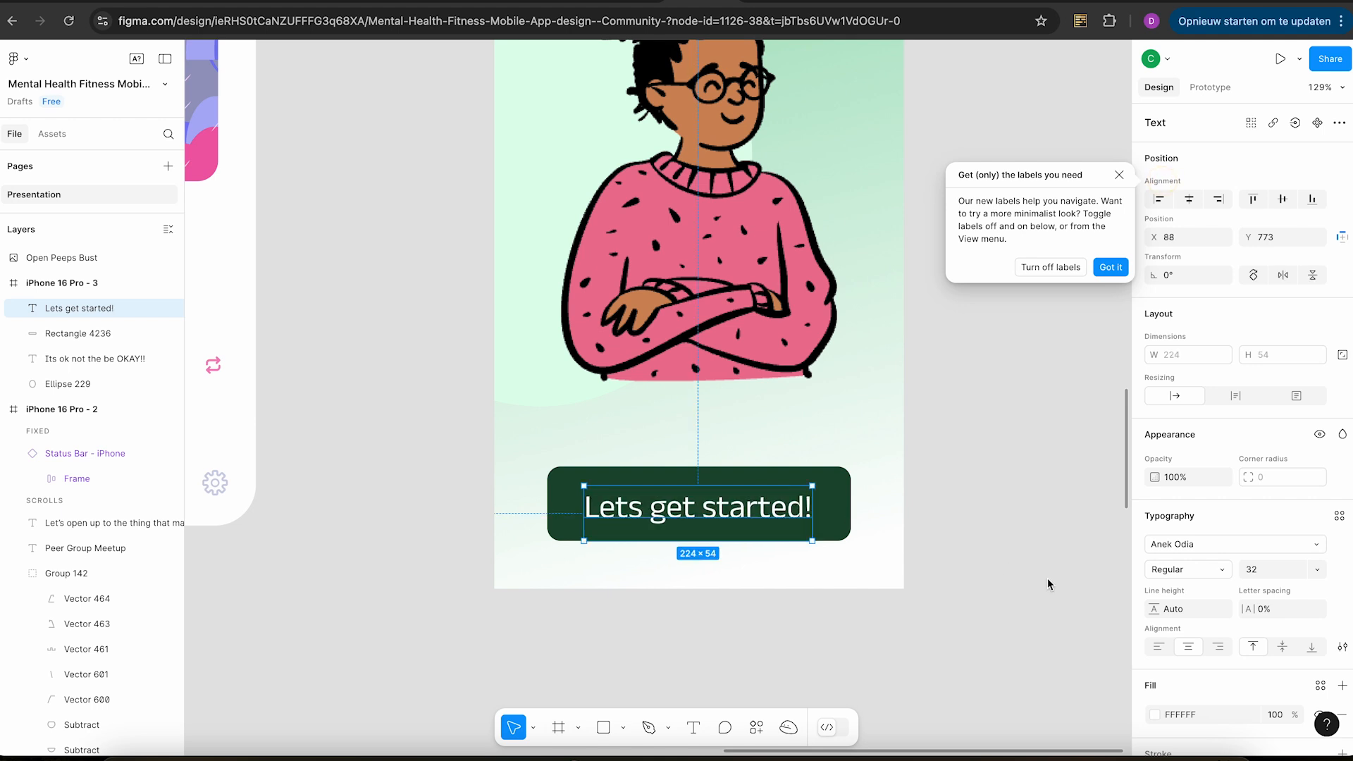
Check the button text against the whole screen and readjust it to about X 89, Y 773 on the button.
key("shift+1")
scroll(1046, 578, "up", 5)
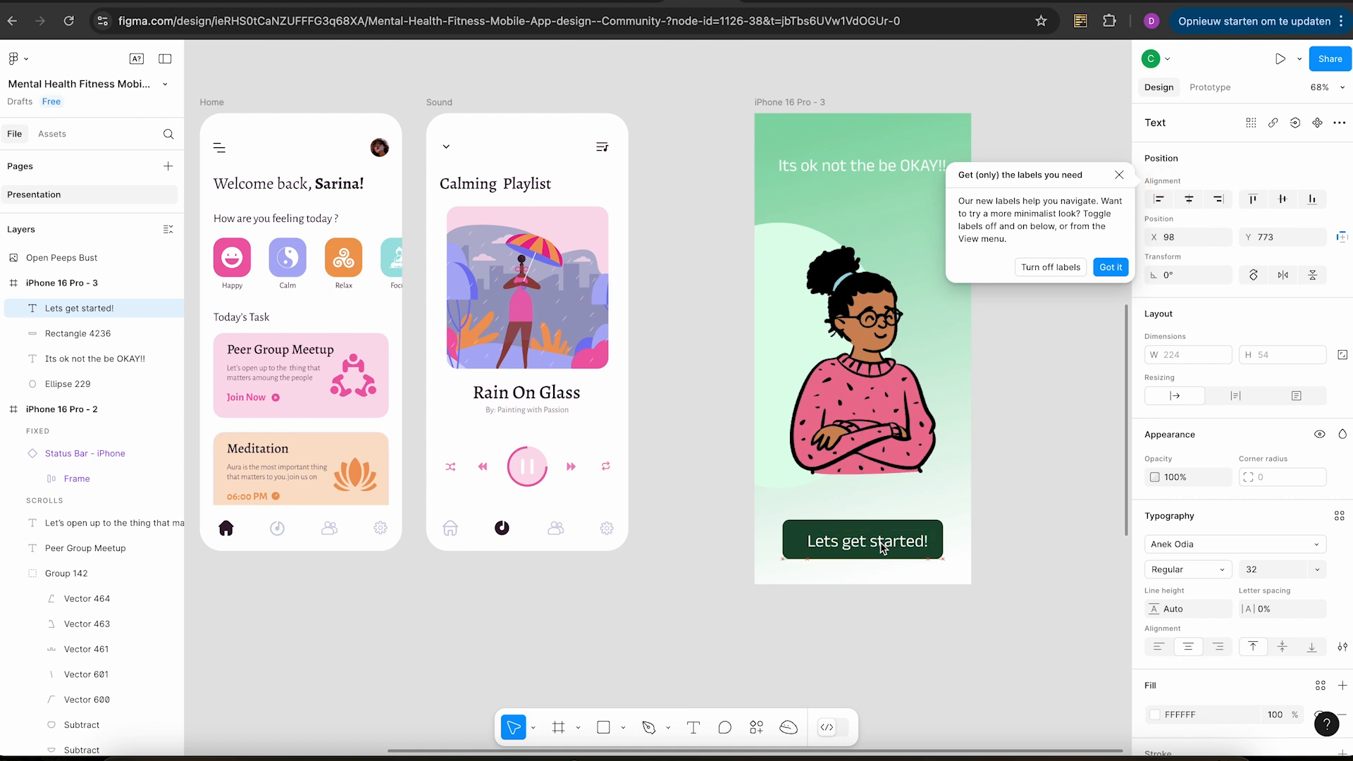
left_click(1058, 566)
scroll(1058, 560, "down", 5)
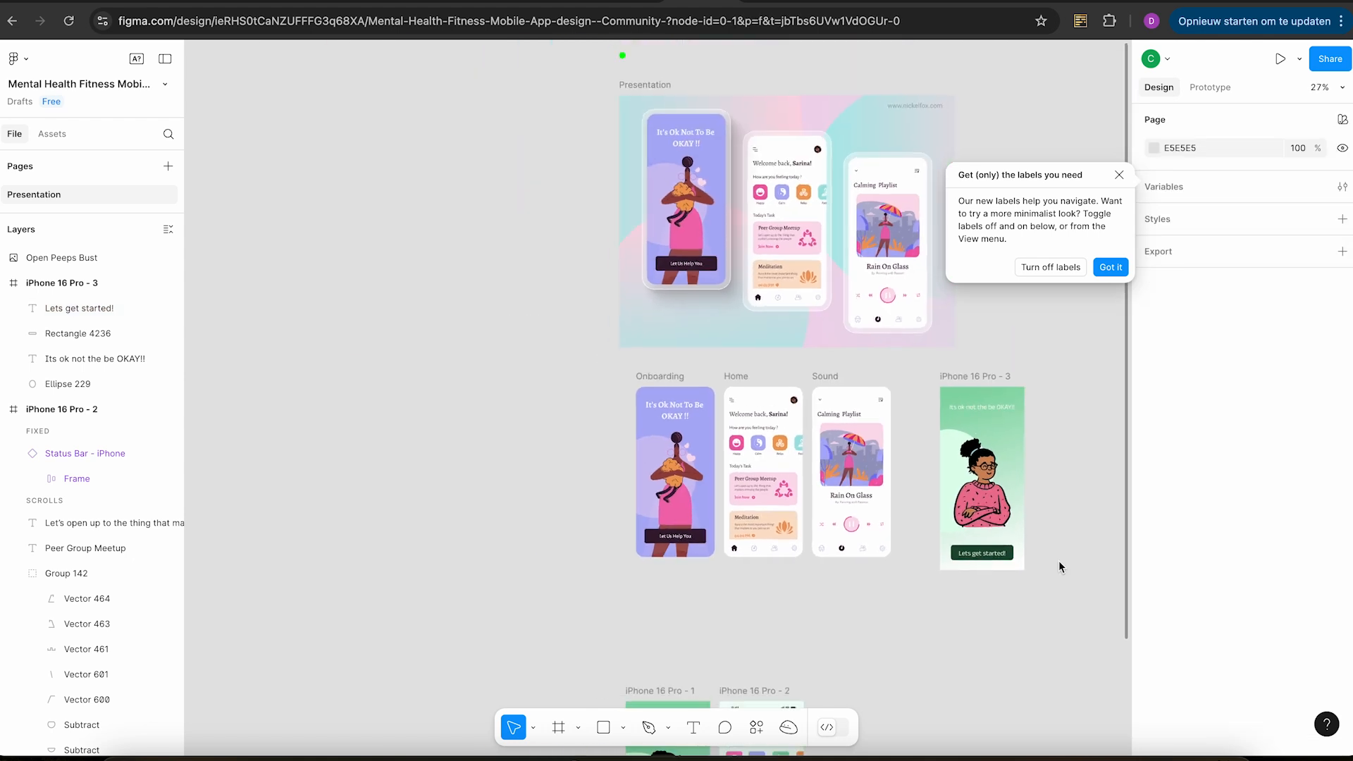
scroll(1058, 560, "up", 7)
left_click(811, 544)
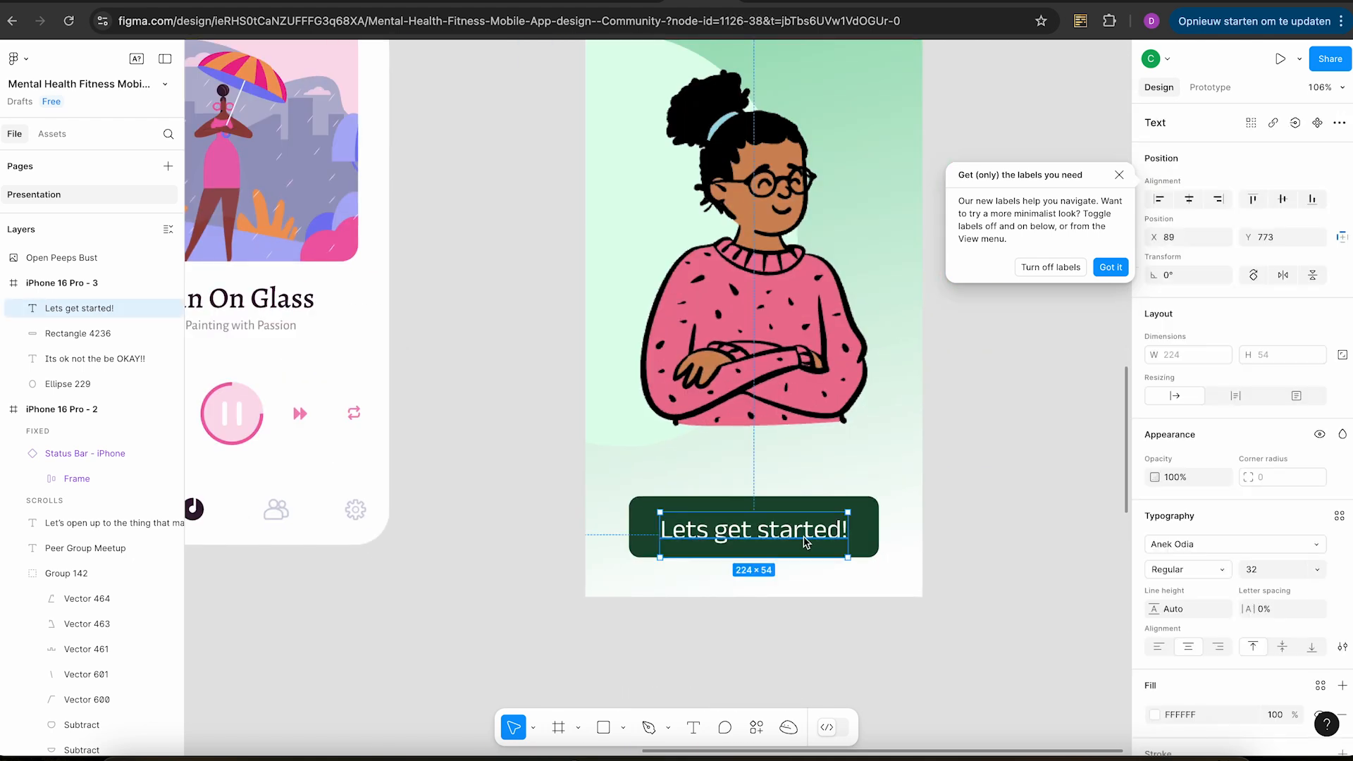
Nudge the "Lets get started!" text up to about Y 769 on the button and deselect it.
left_click_drag(806, 541, 807, 539)
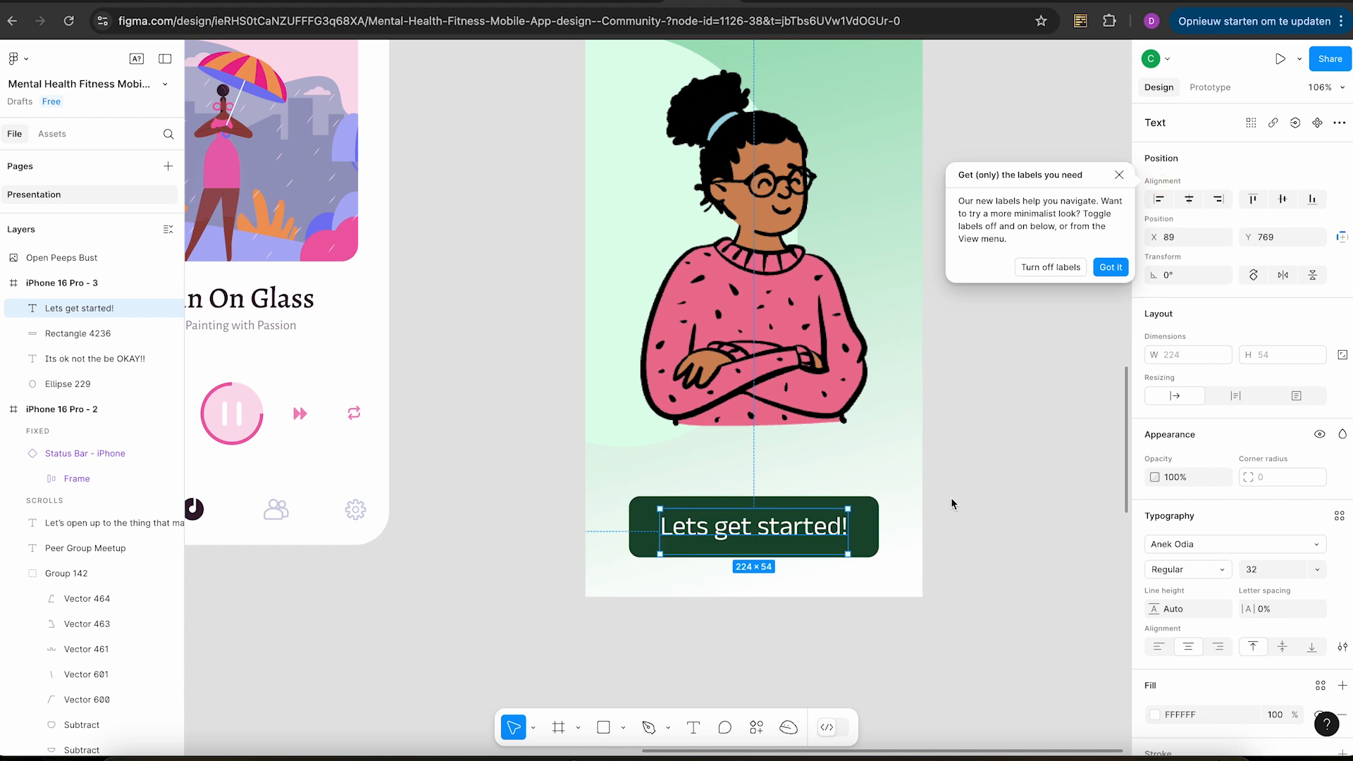
scroll(949, 498, "down", 5)
scroll(950, 498, "up", 2)
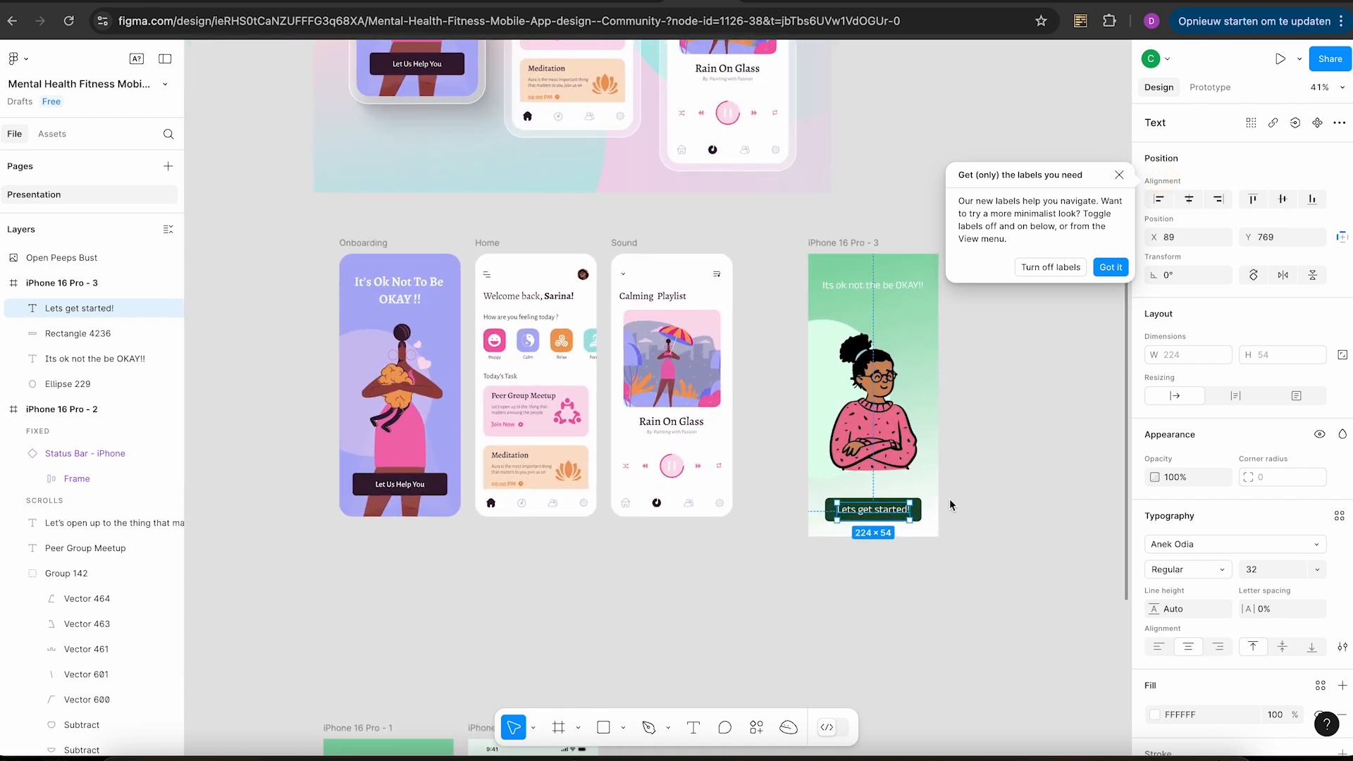
left_click(971, 489)
scroll(970, 489, "right", 5)
scroll(969, 489, "up", 2)
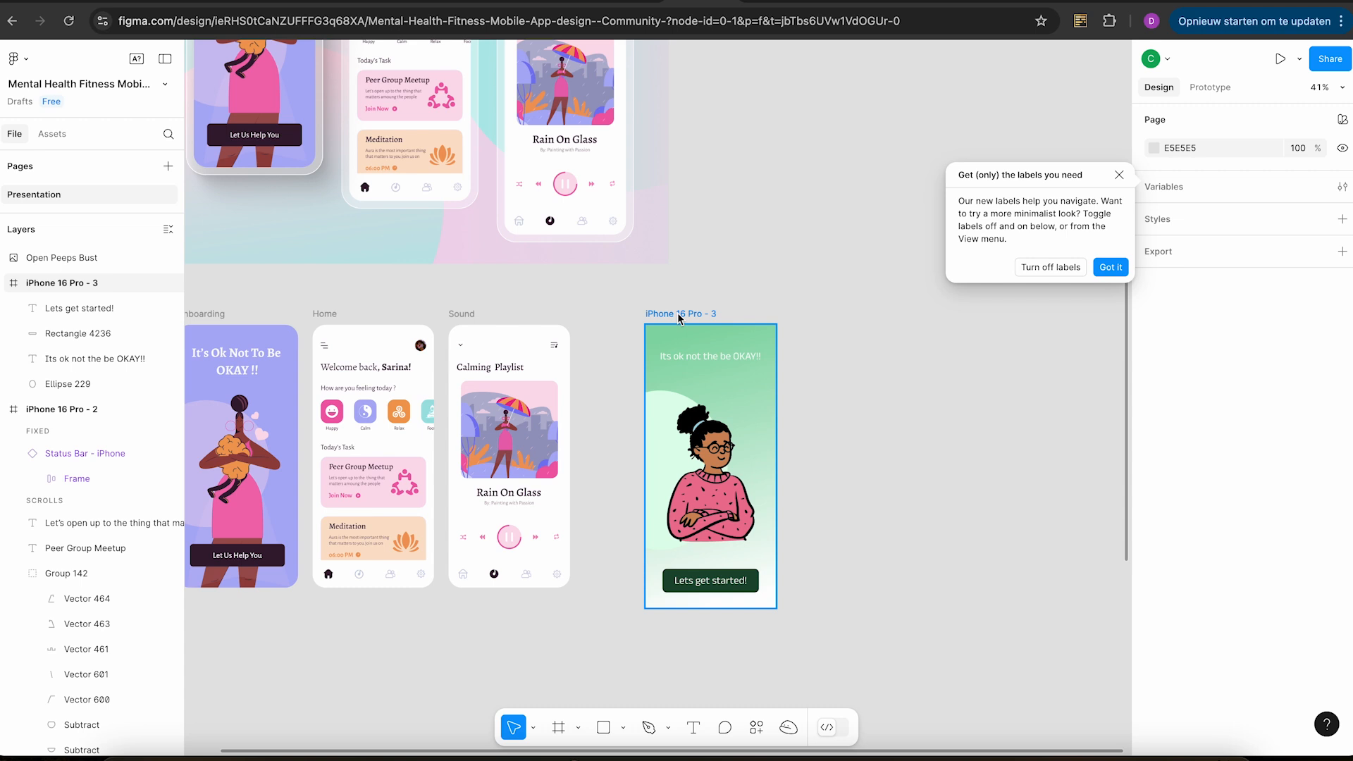
Add an iPhone 16 Pro frame beside the recreated onboarding screen, aligned with its top at about X 1176, Y 788.
left_click(678, 313)
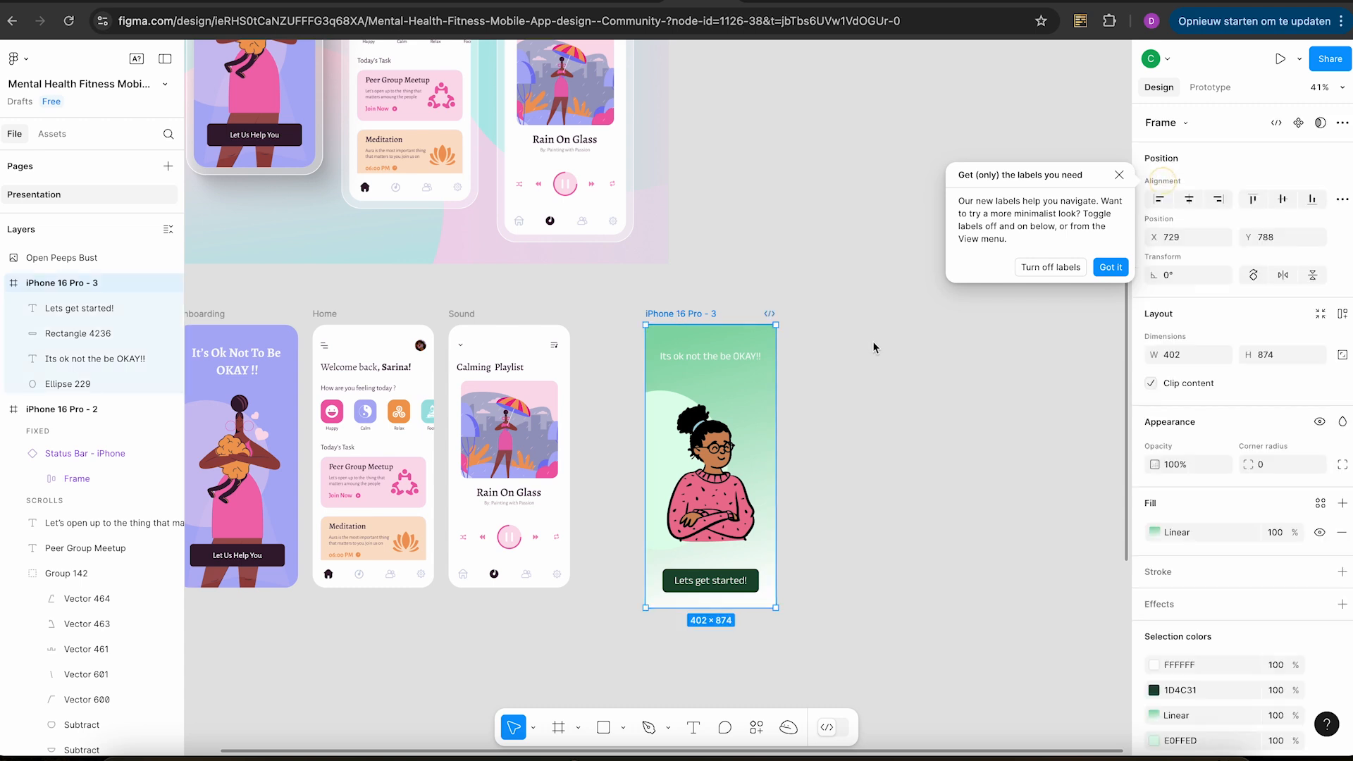
key("Escape")
left_click(560, 727)
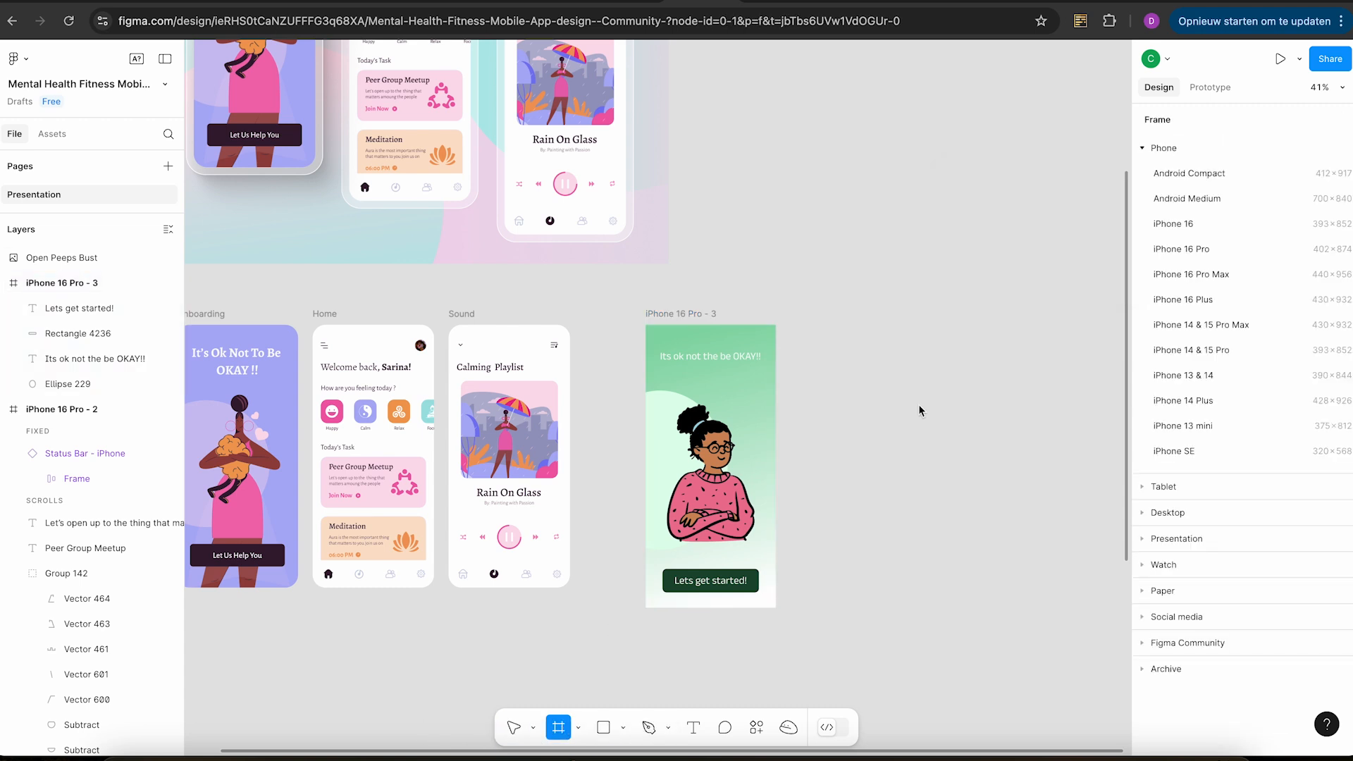
left_click(1218, 248)
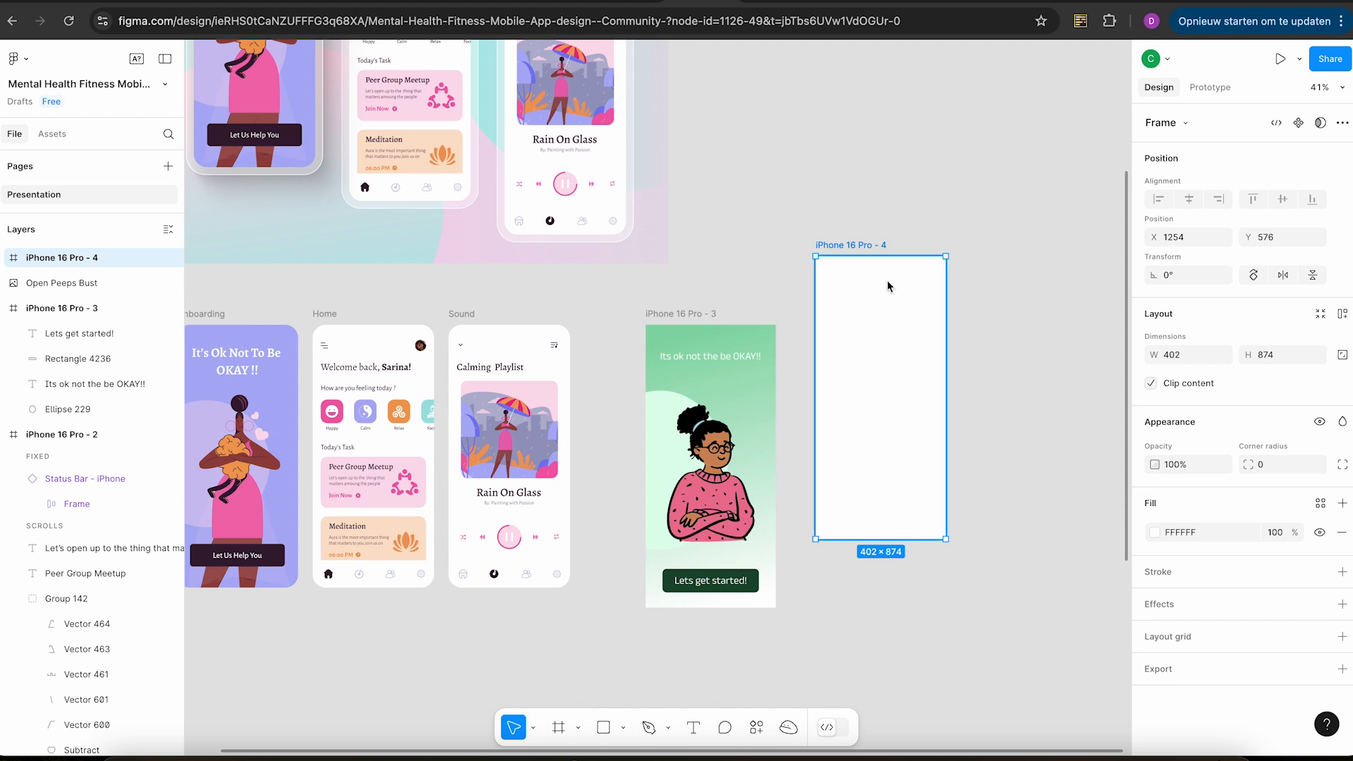
left_click_drag(864, 245, 842, 321)
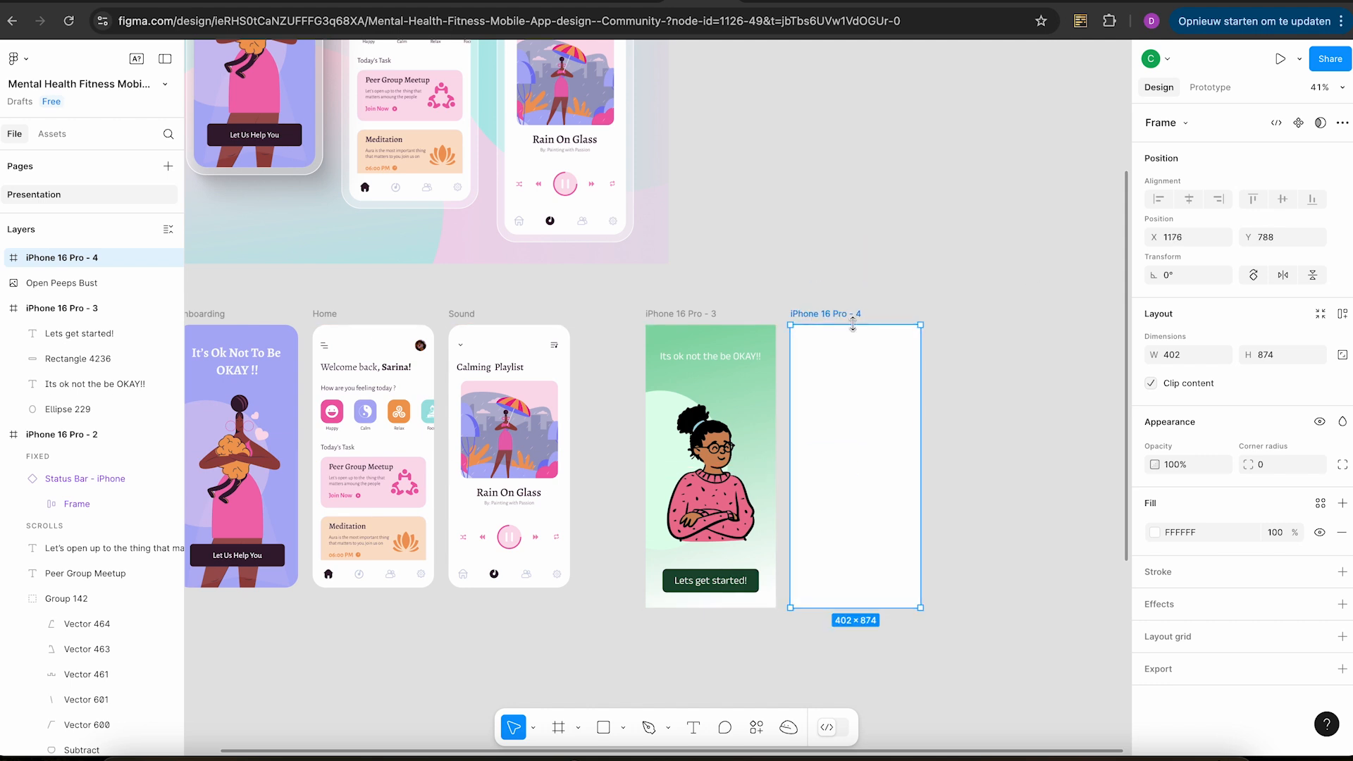
scroll(876, 333, "down", 3)
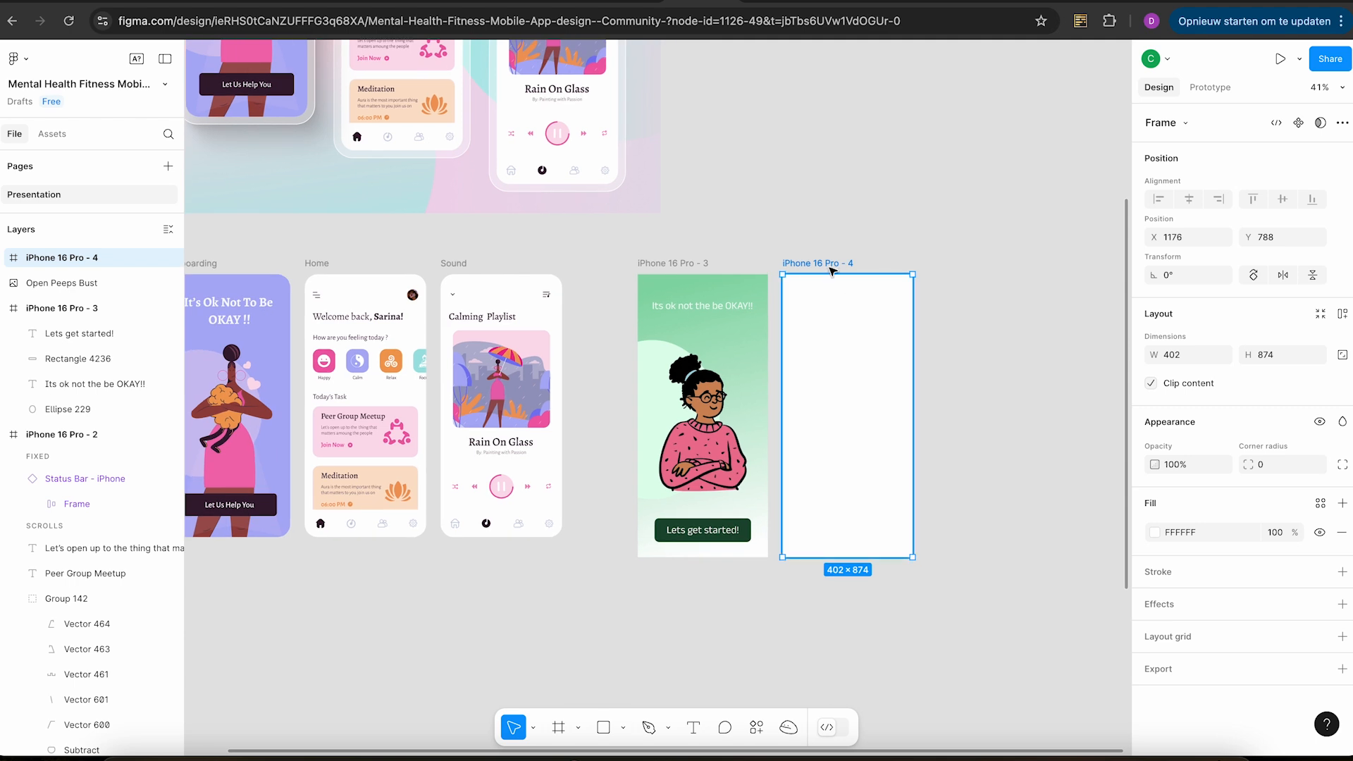
left_click_drag(828, 266, 827, 268)
Review the reference Home screen and its header, and switch to the Untitled design file.
scroll(305, 332, "up", 5)
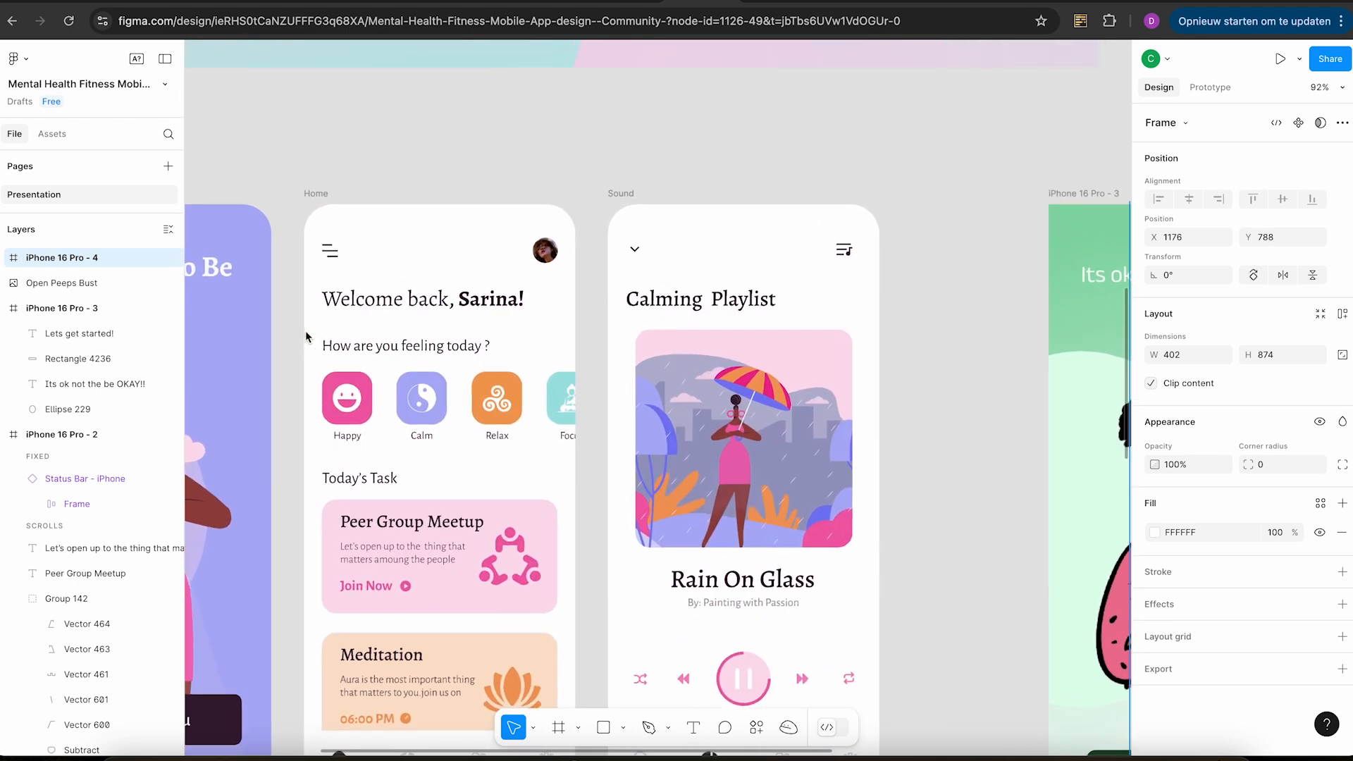
scroll(306, 336, "up", 3)
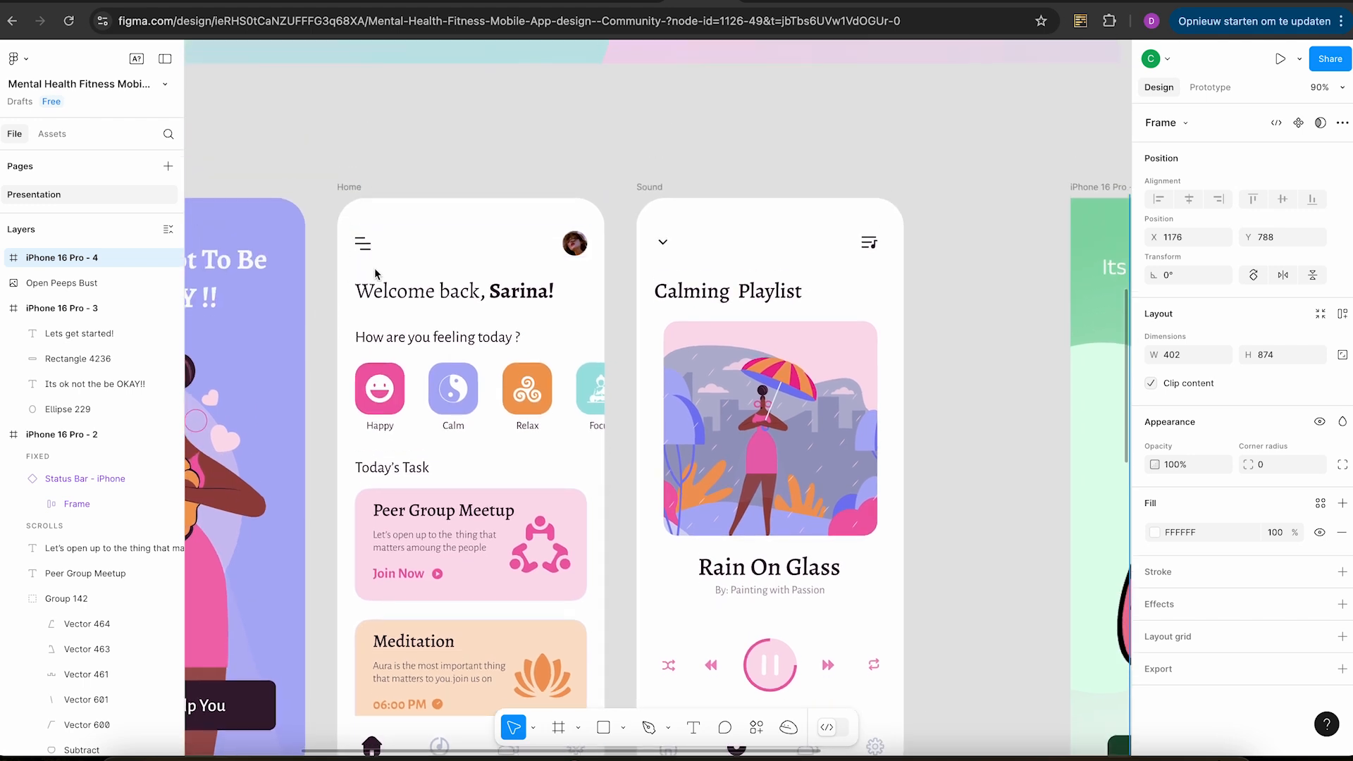
scroll(365, 249, "right", 10)
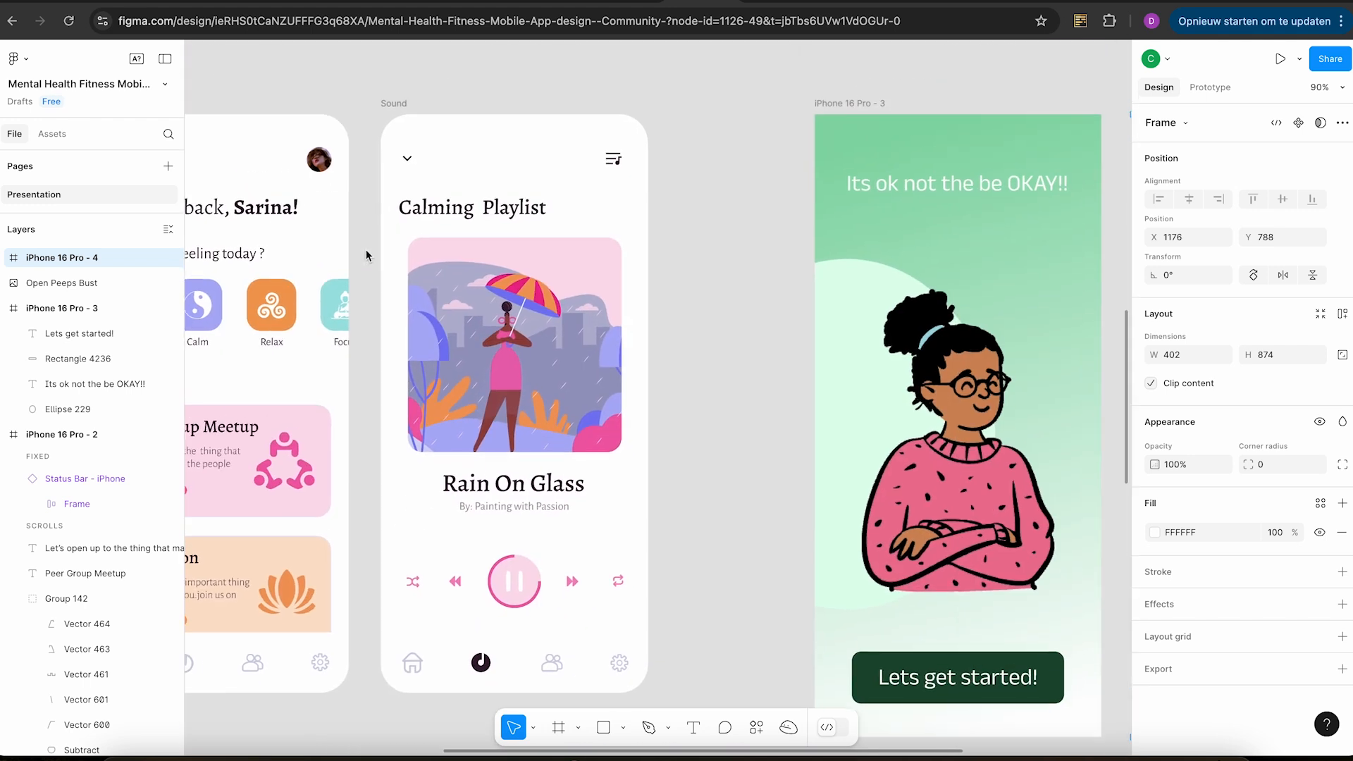
scroll(366, 250, "right", 4)
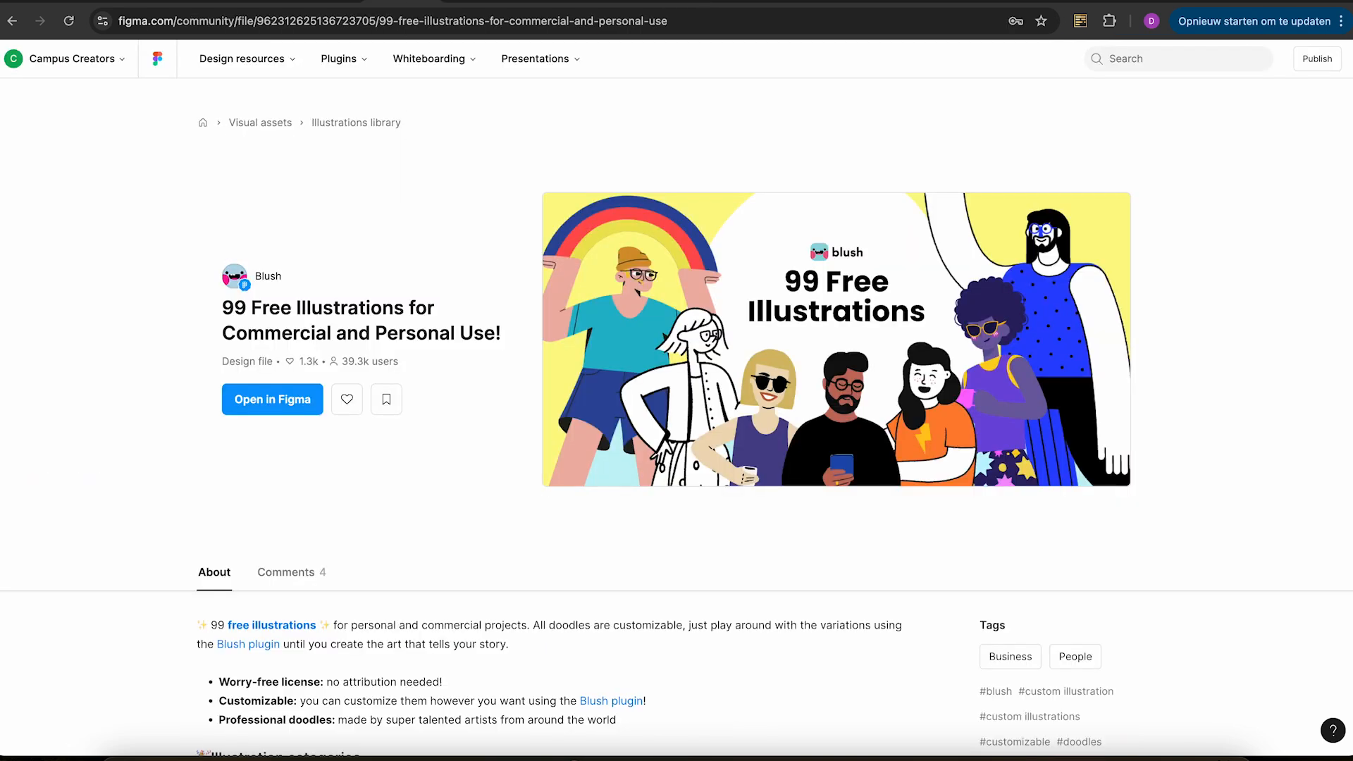
key("ctrl+Tab")
left_click(553, 2)
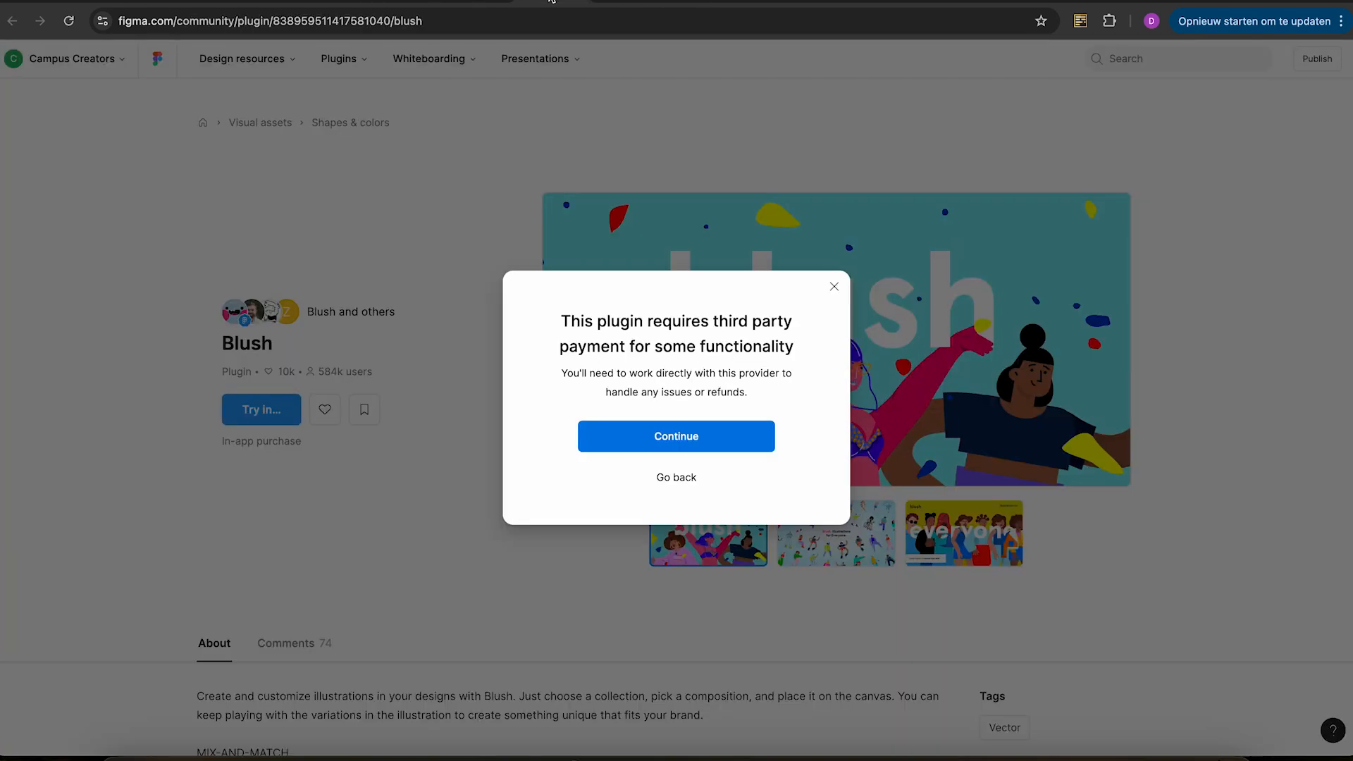
left_click(637, 2)
left_click(699, 2)
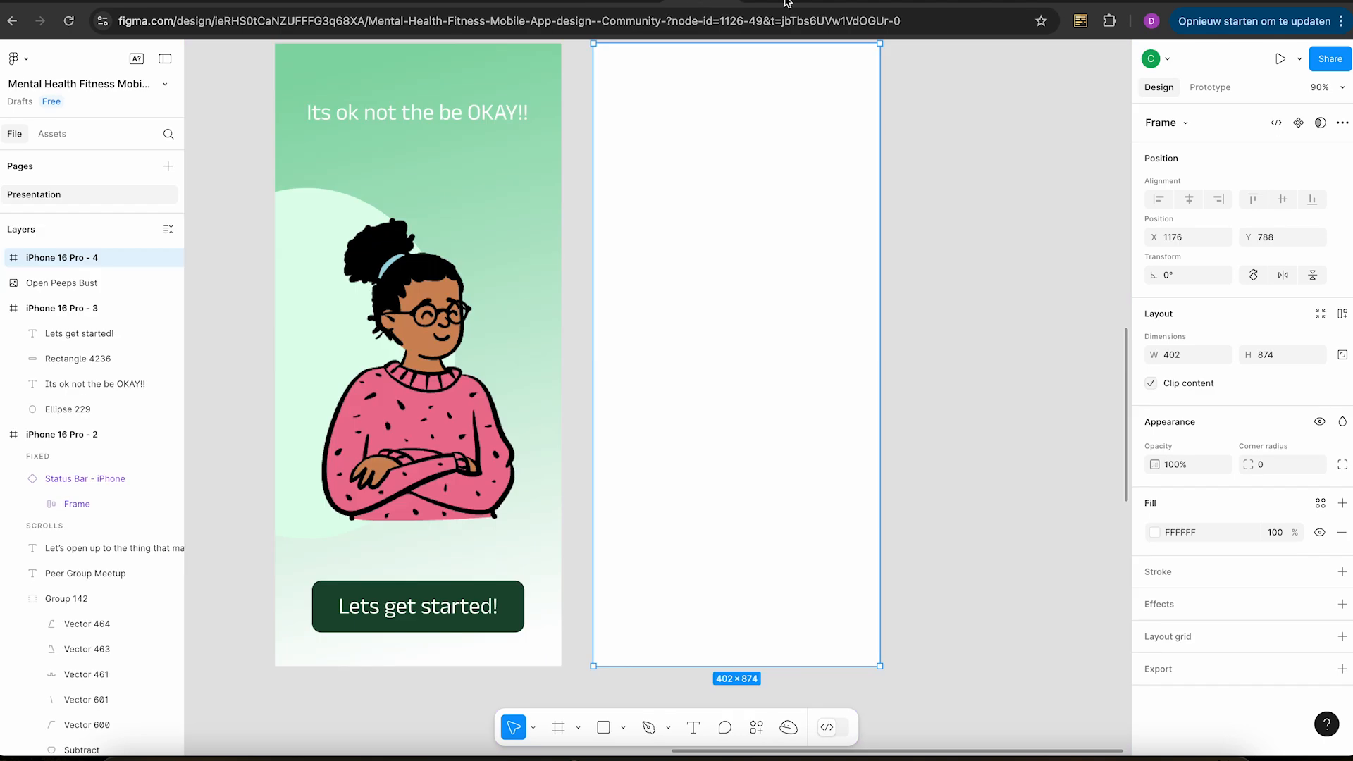
left_click(783, 2)
left_click(846, 2)
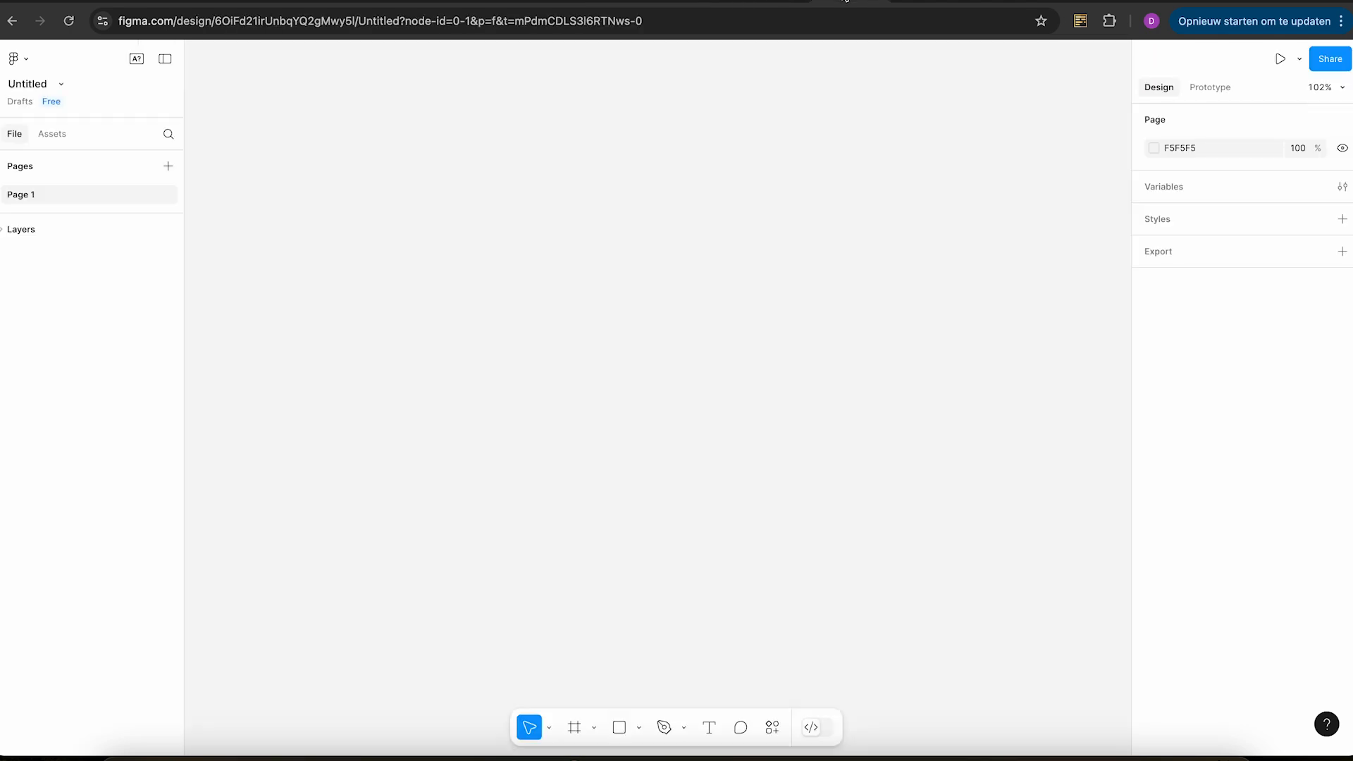
Go back to the drafts overview and open the "Free Icon Pack 1800+ icons (Community)" file.
left_click(25, 58)
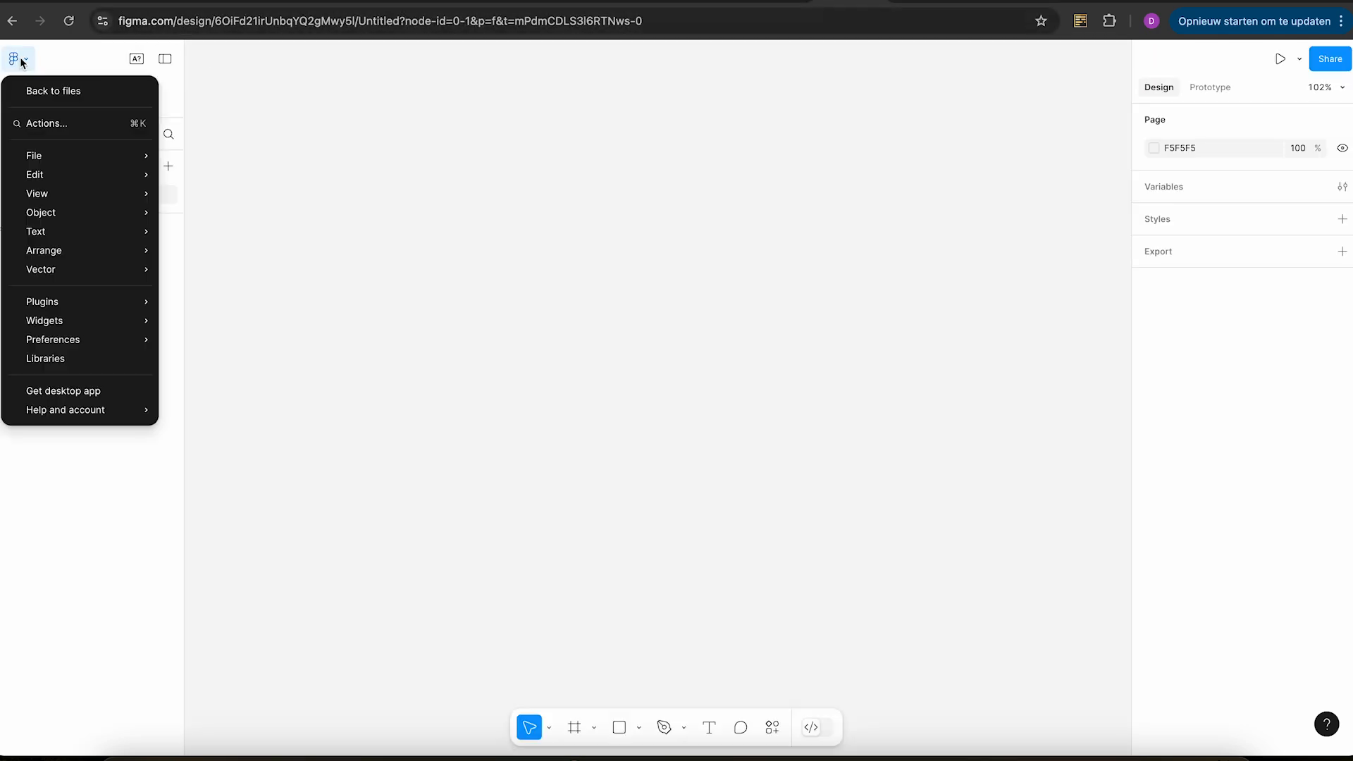
left_click(41, 90)
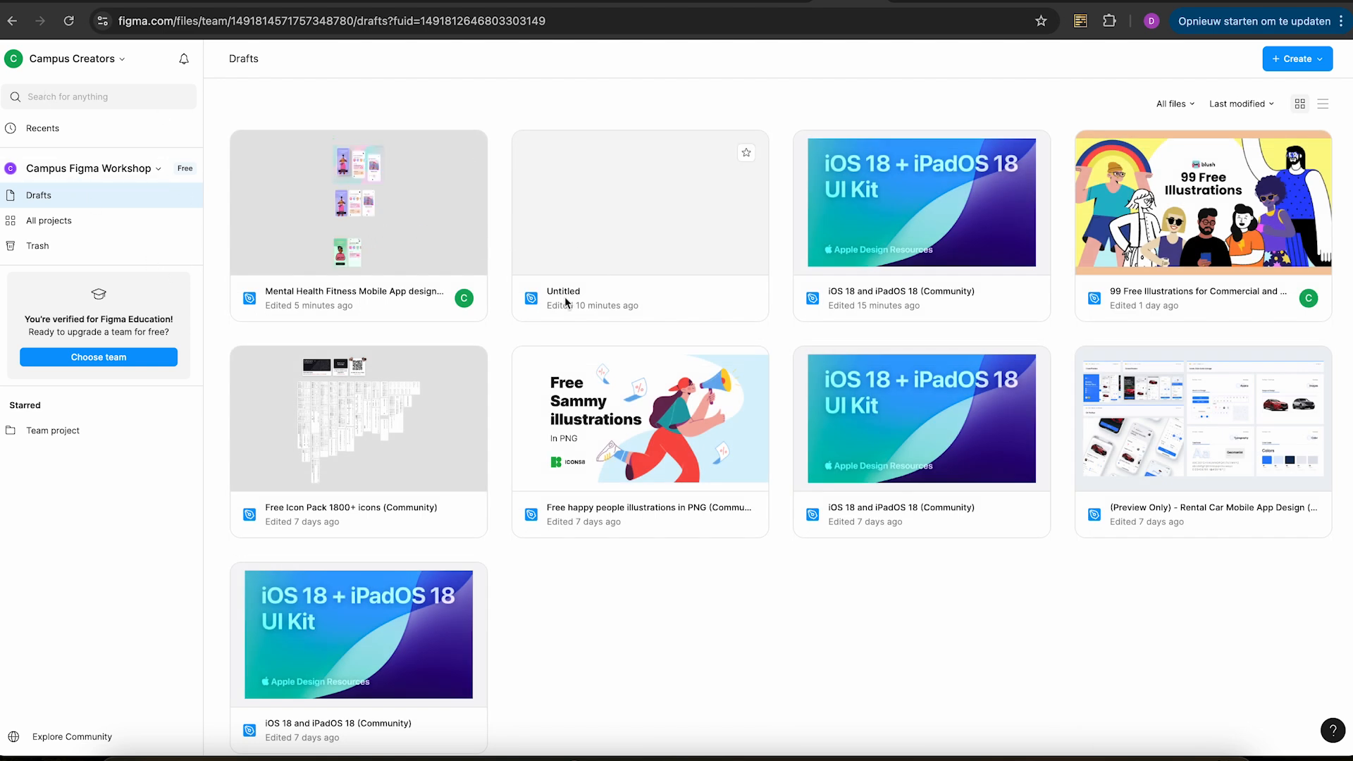
left_click(383, 446)
double_click(382, 445)
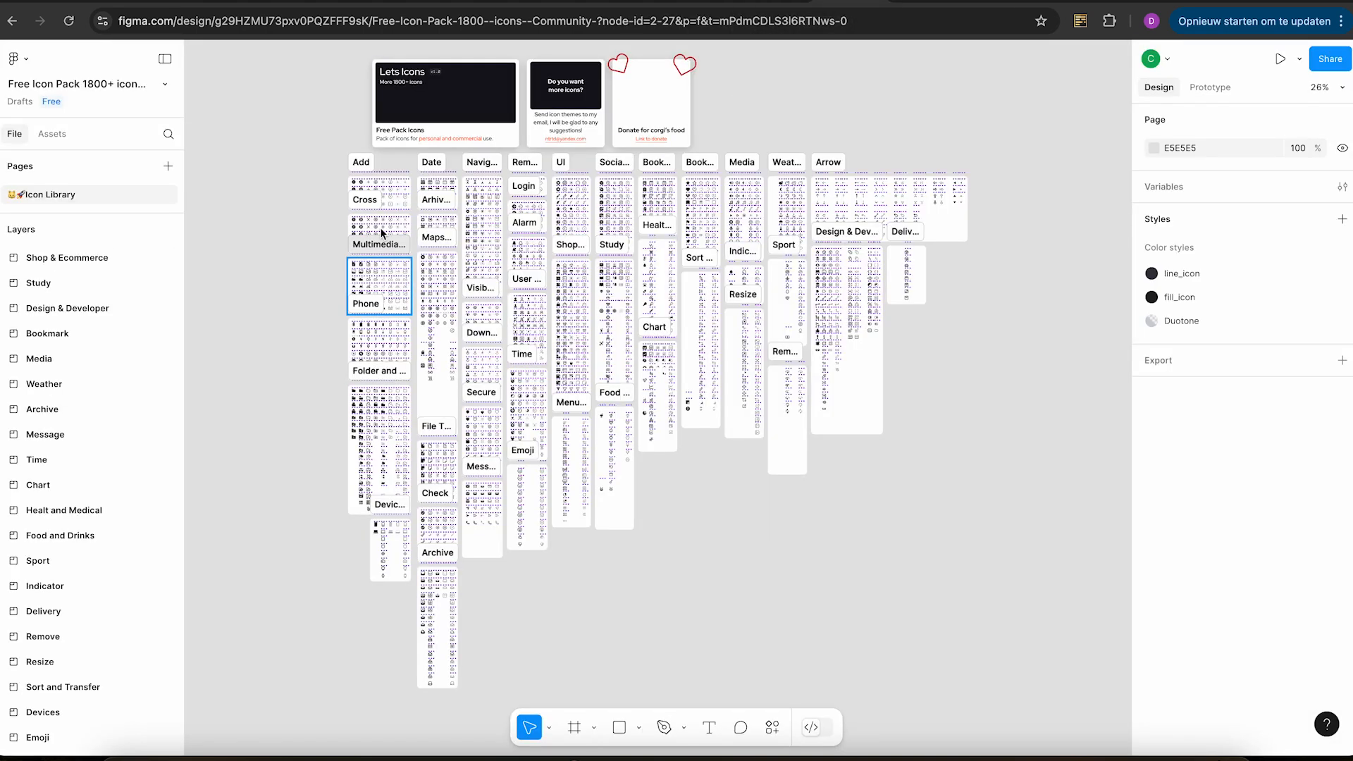
Browse the icon categories in the icon library.
scroll(380, 232, "up", 5)
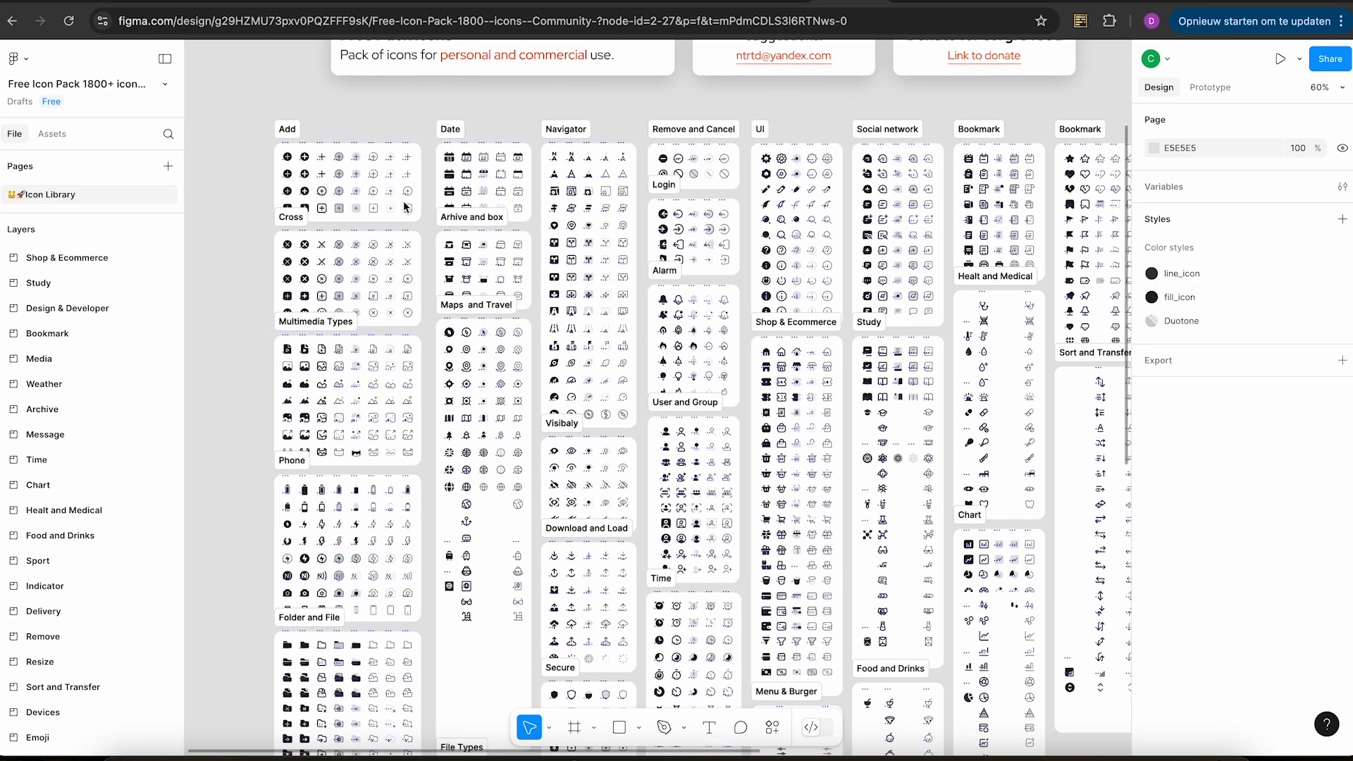
scroll(405, 205, "up", 4)
scroll(405, 206, "left", 1)
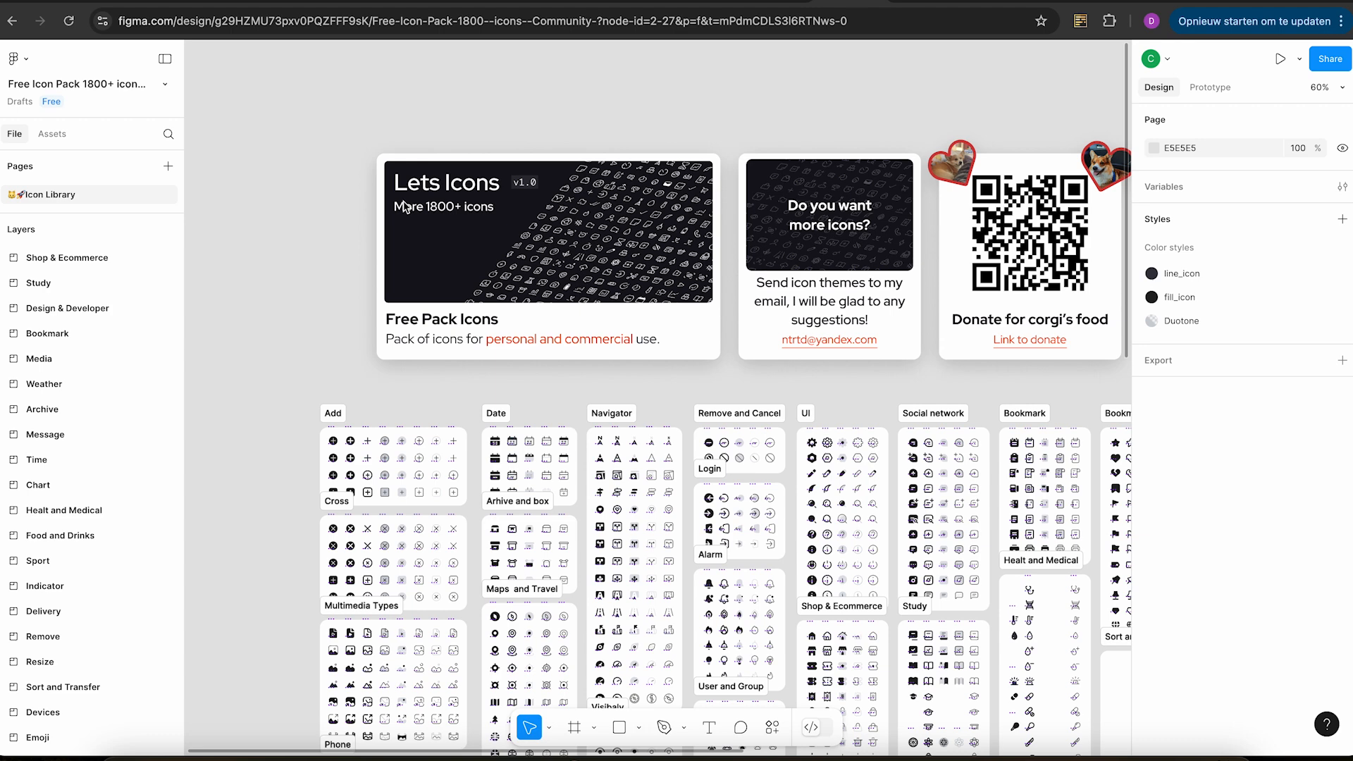
scroll(403, 200, "down", 5)
scroll(403, 201, "up", 5)
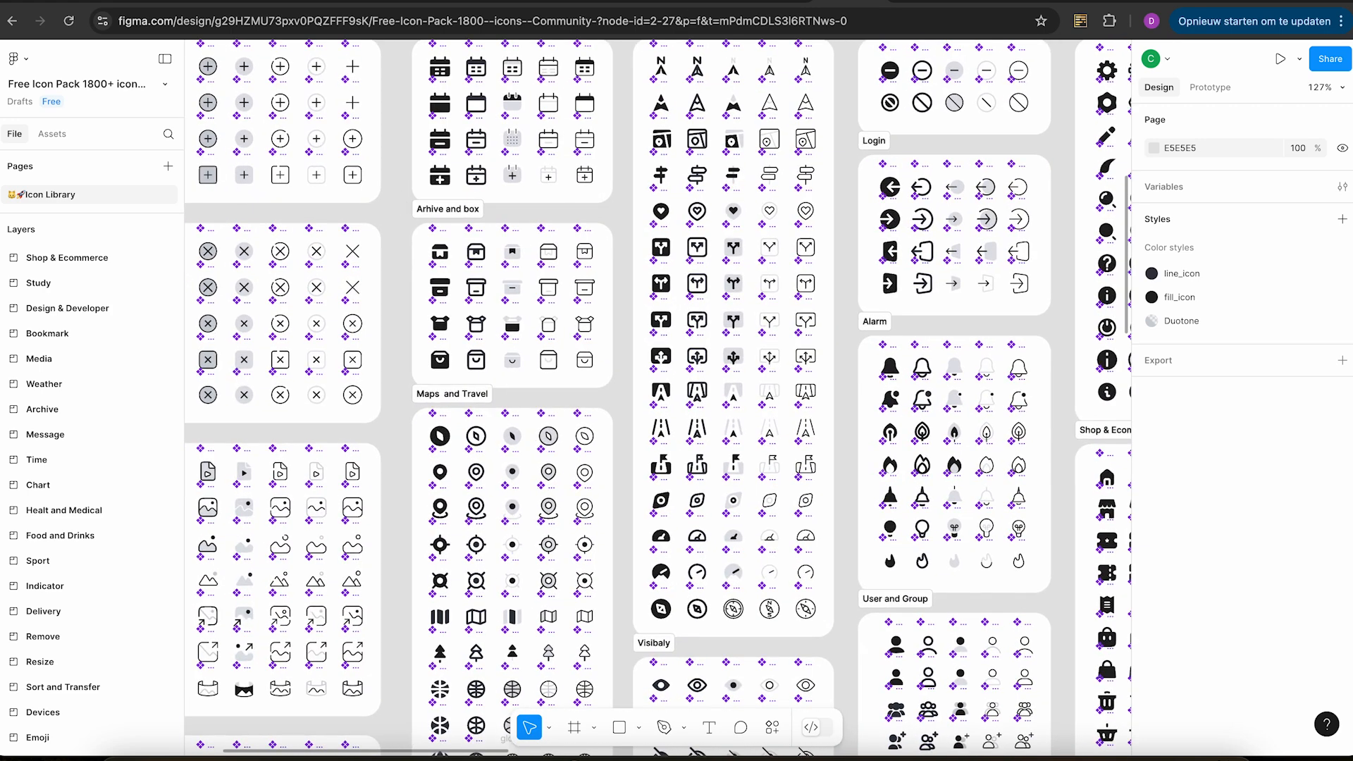
Switch back to the mental health design file and examine the menu icon in the reference Home screen's header.
left_click(756, 1)
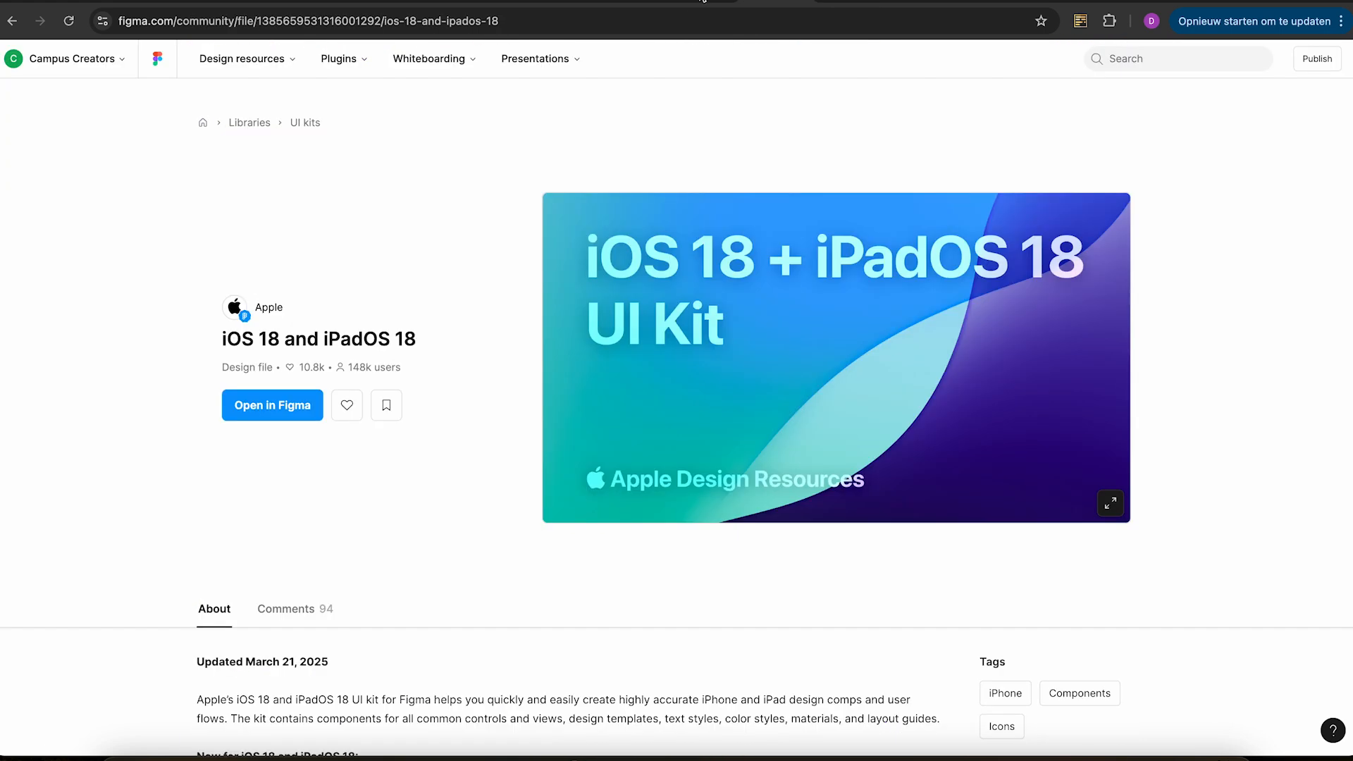
left_click(703, 1)
scroll(767, 222, "down", 3)
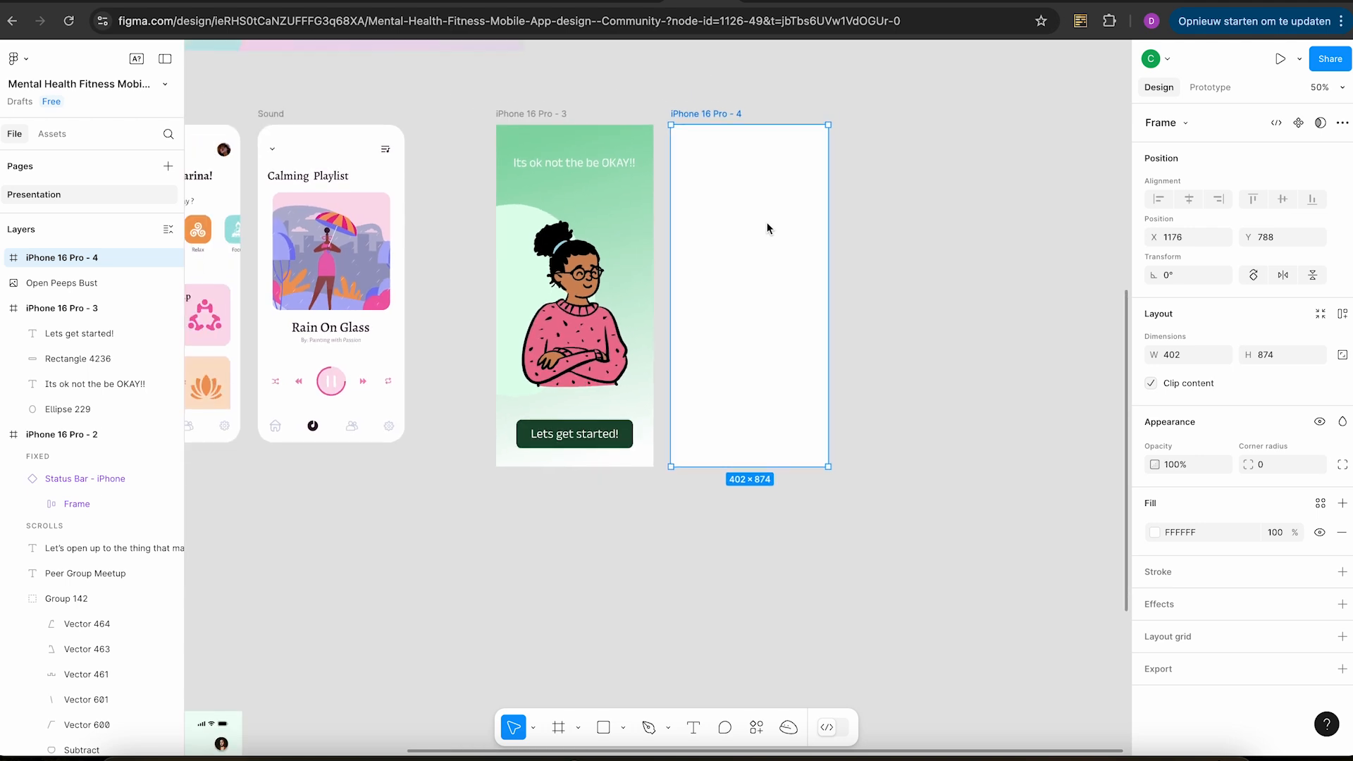
scroll(766, 222, "left", 8)
scroll(767, 222, "up", 1)
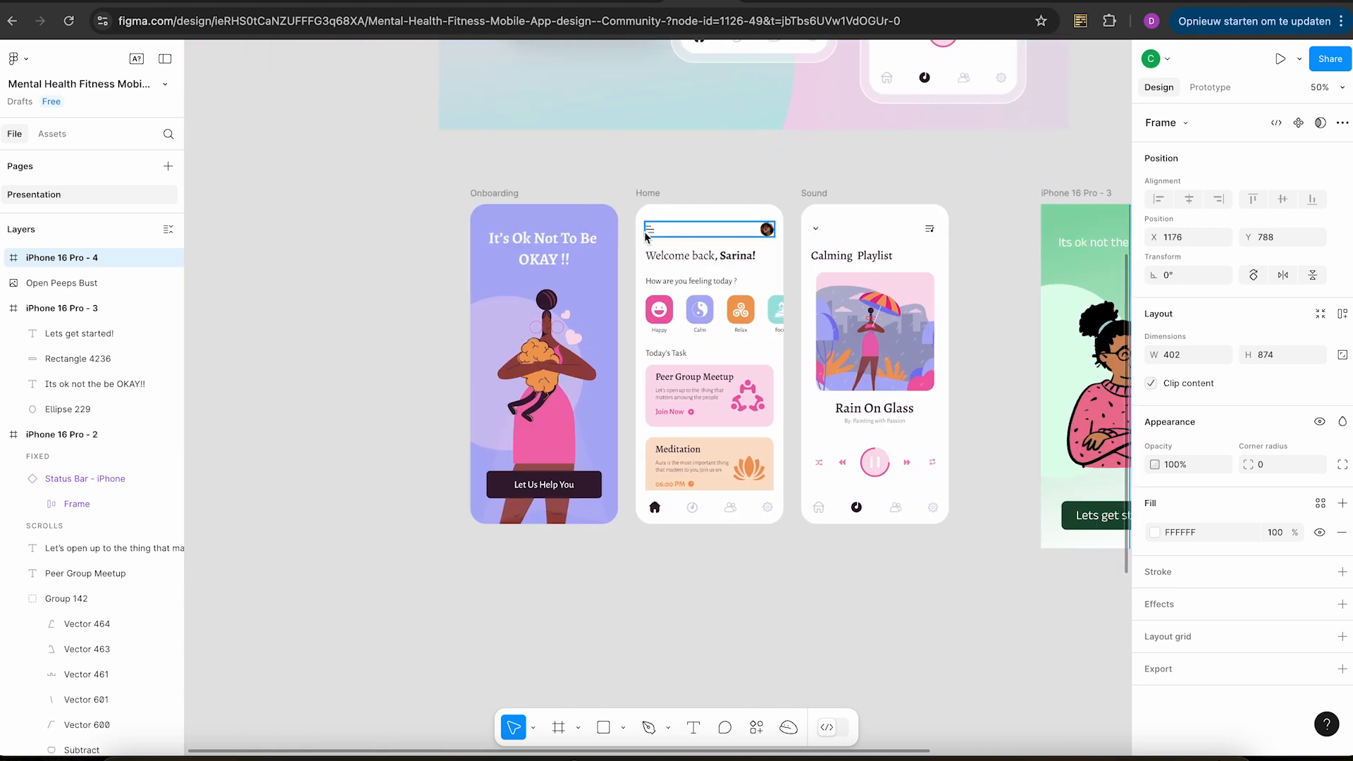
scroll(645, 237, "up", 5)
Find the Menu & Burger category in the icon pack and select its bold Sort icon.
left_click(852, 2)
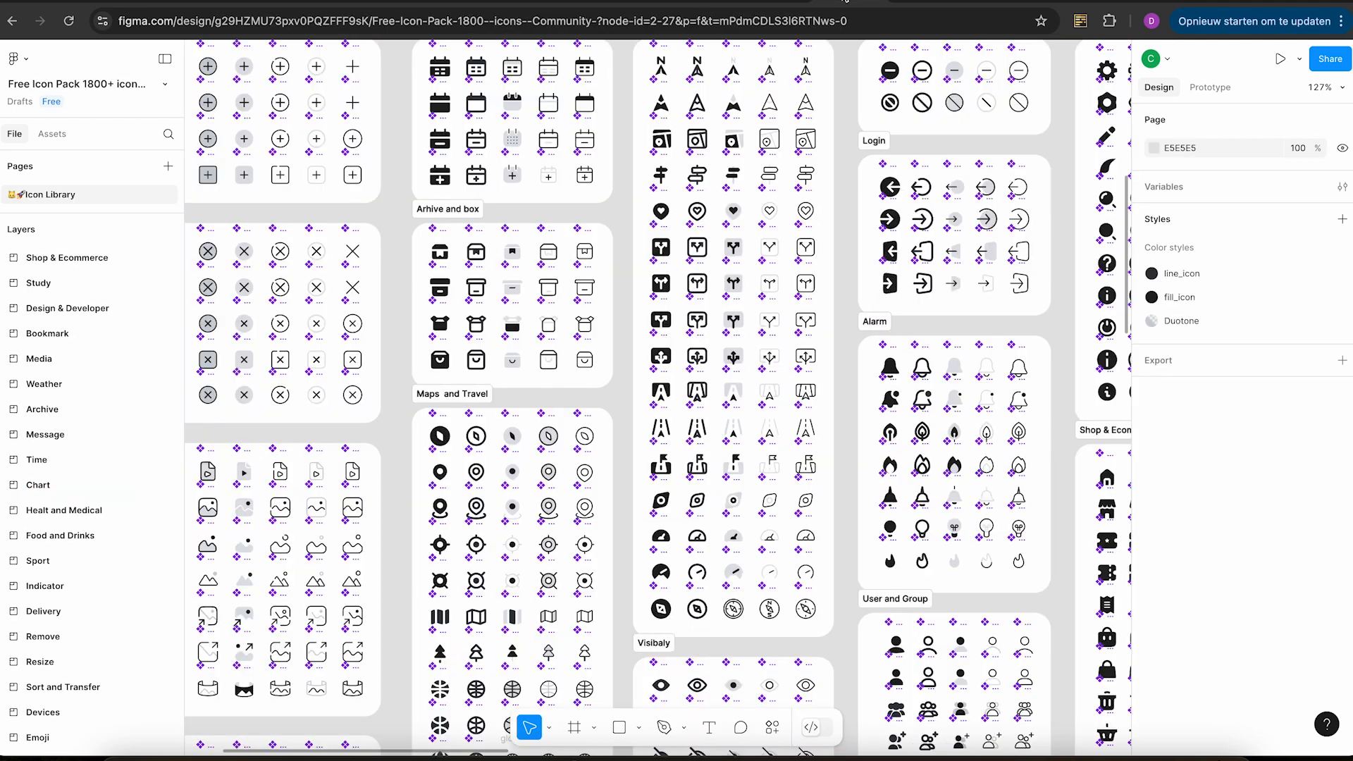
scroll(718, 361, "down", 5)
scroll(718, 361, "up", 5)
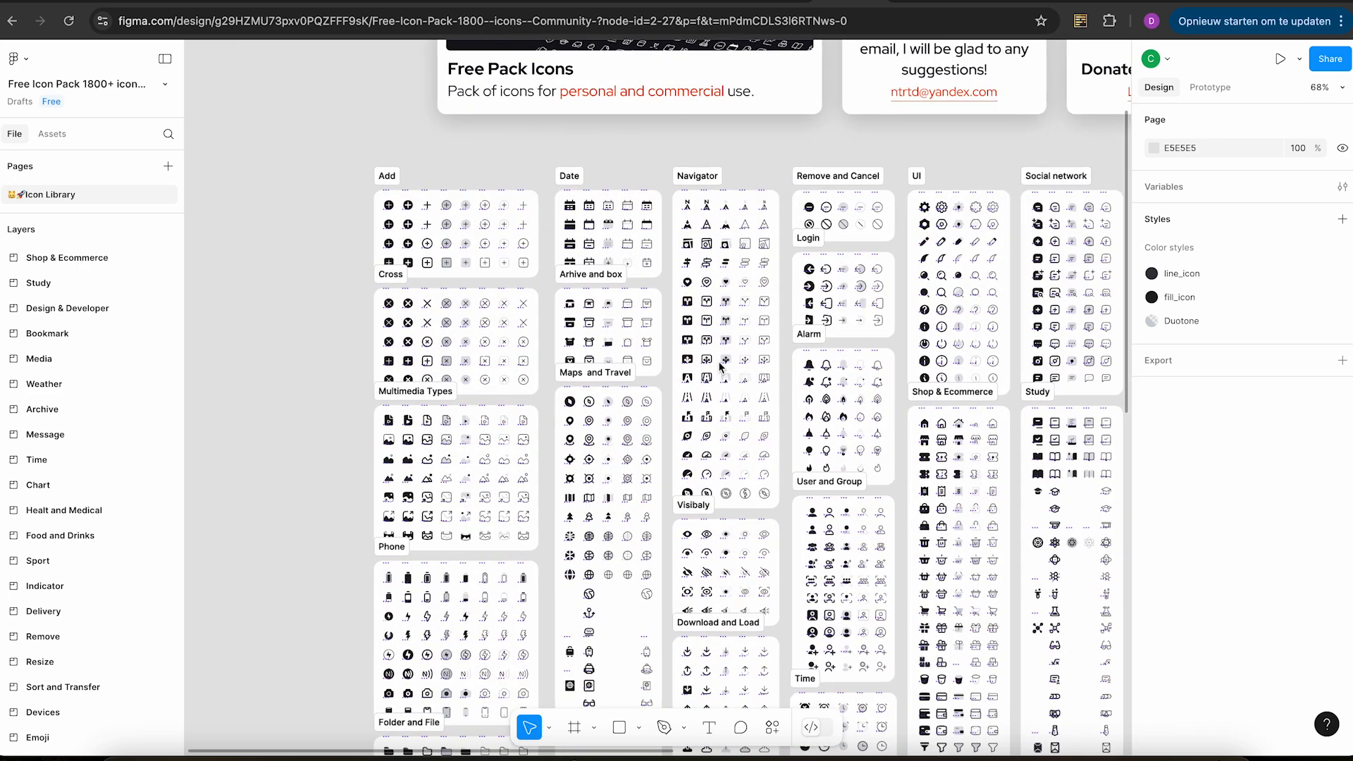
scroll(717, 361, "down", 10)
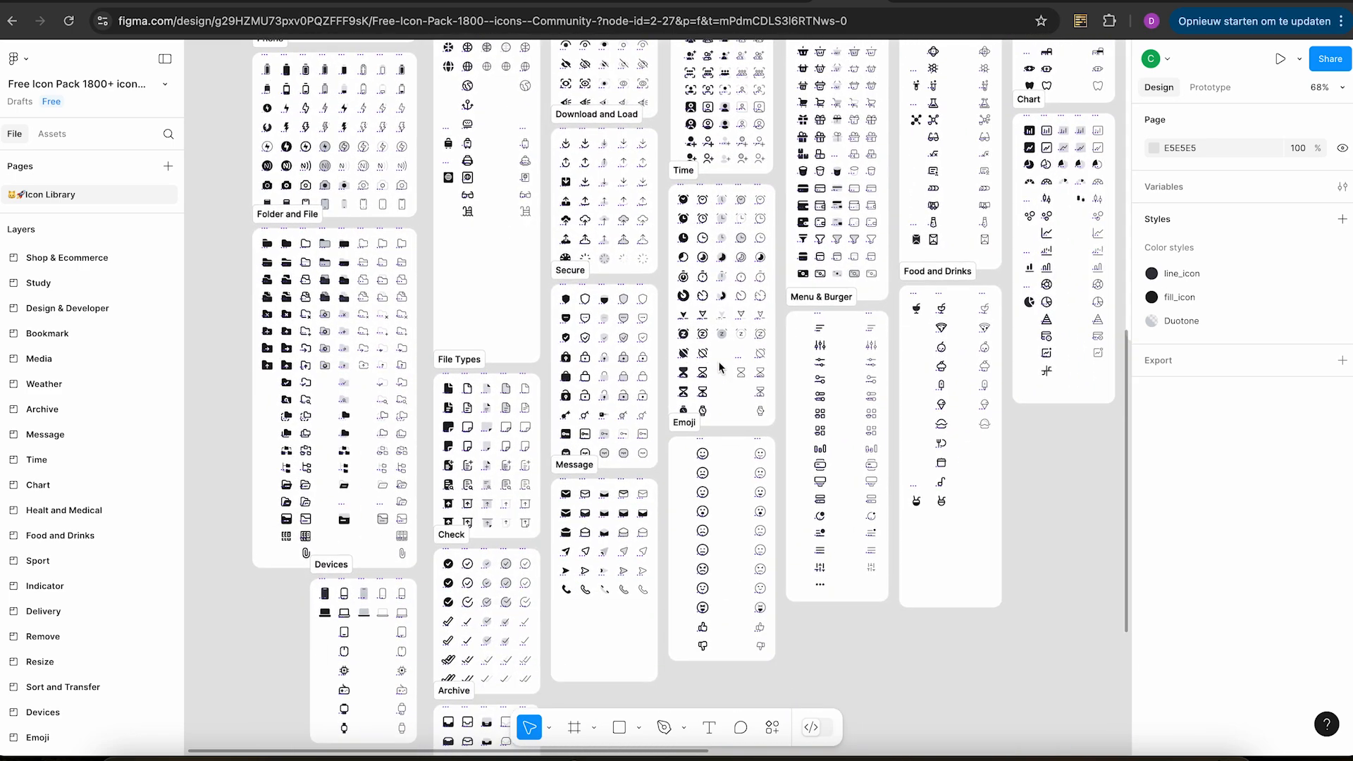
scroll(717, 361, "down", 5)
scroll(717, 361, "up", 10)
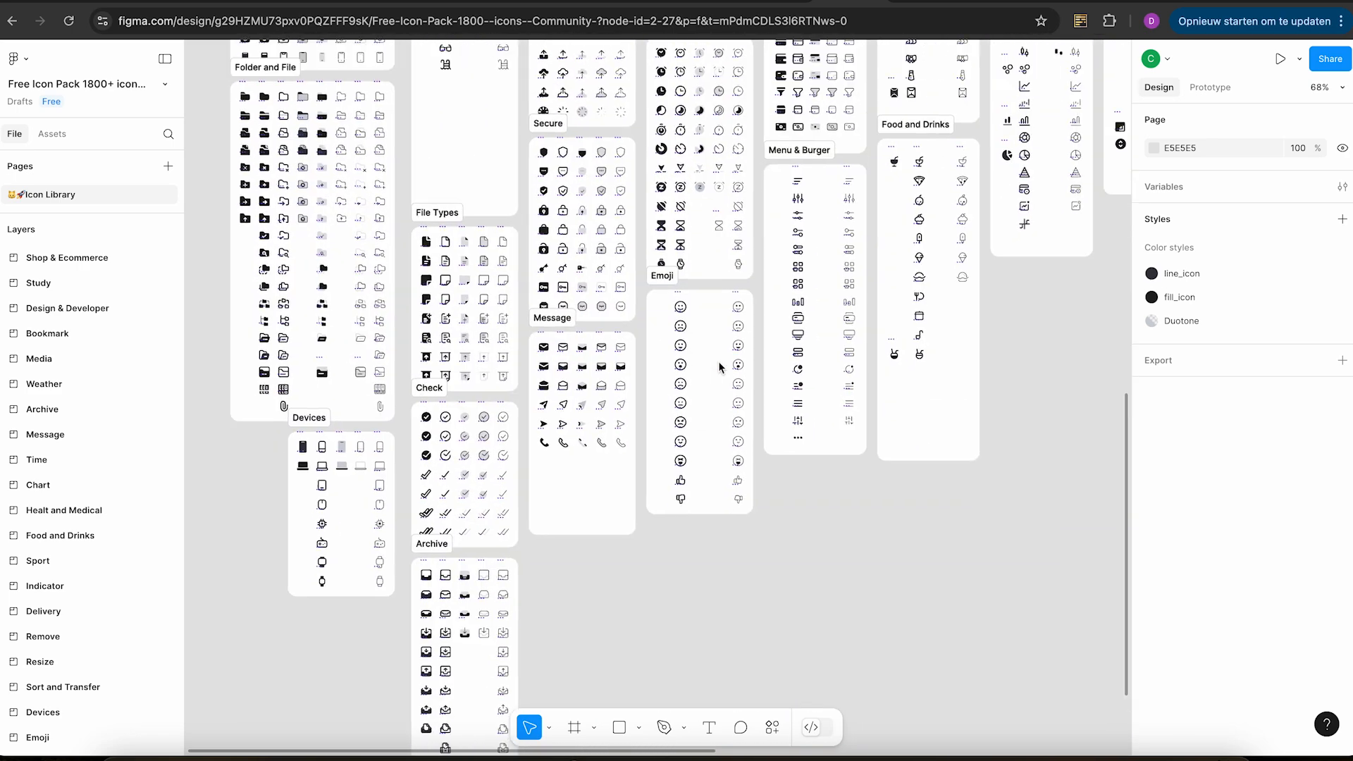
scroll(709, 294, "right", 5)
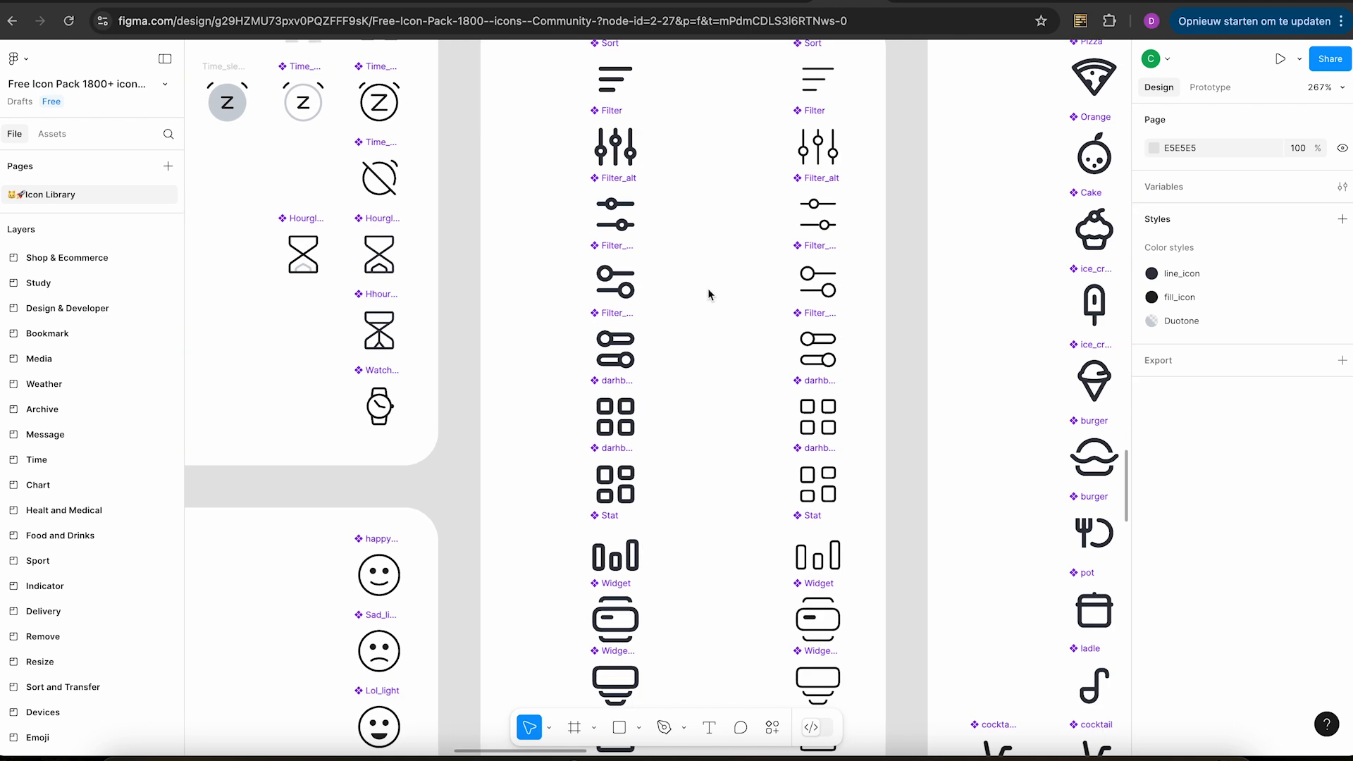
left_click(536, 162)
left_click(536, 162)
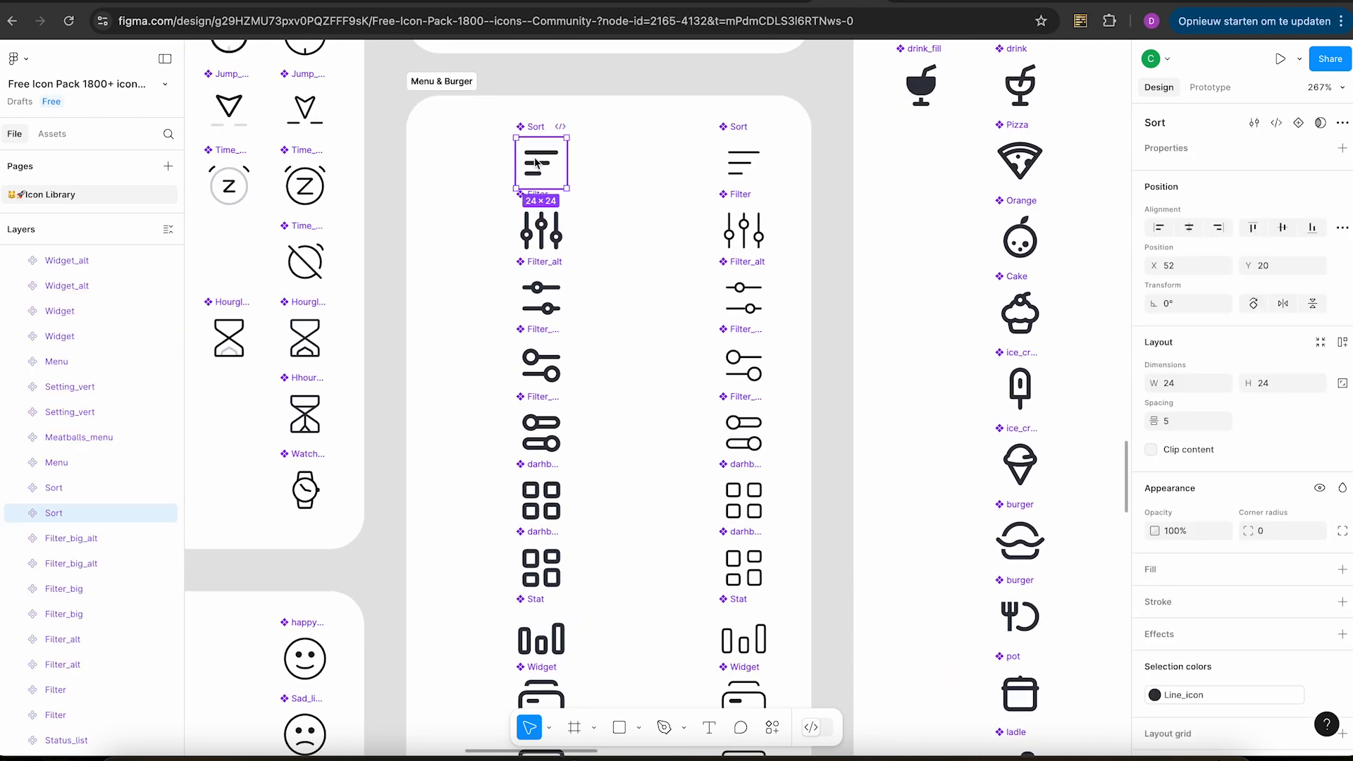
Select Vector 9 through Vector 7 inside the bold Sort icon, and return to the empty phone frame in the mental health design file.
double_click(535, 162)
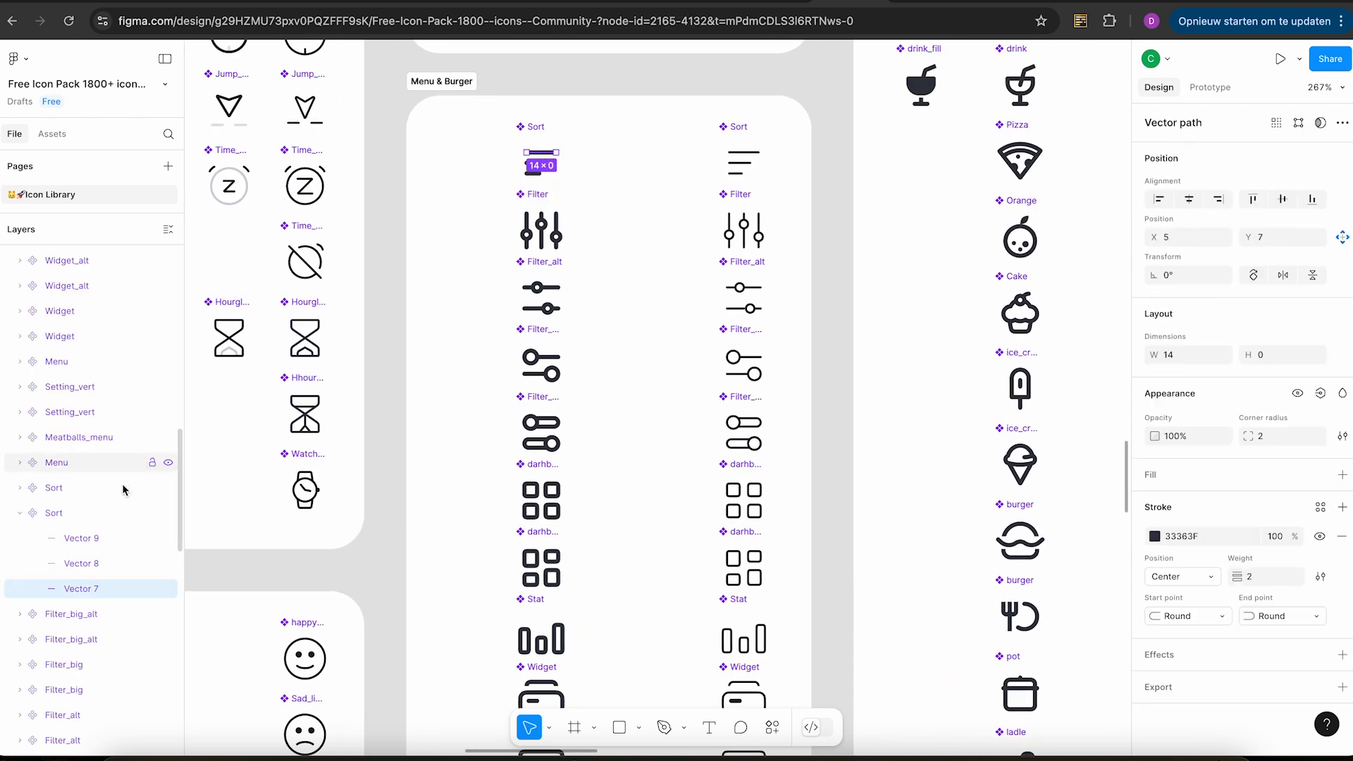
left_click(54, 515)
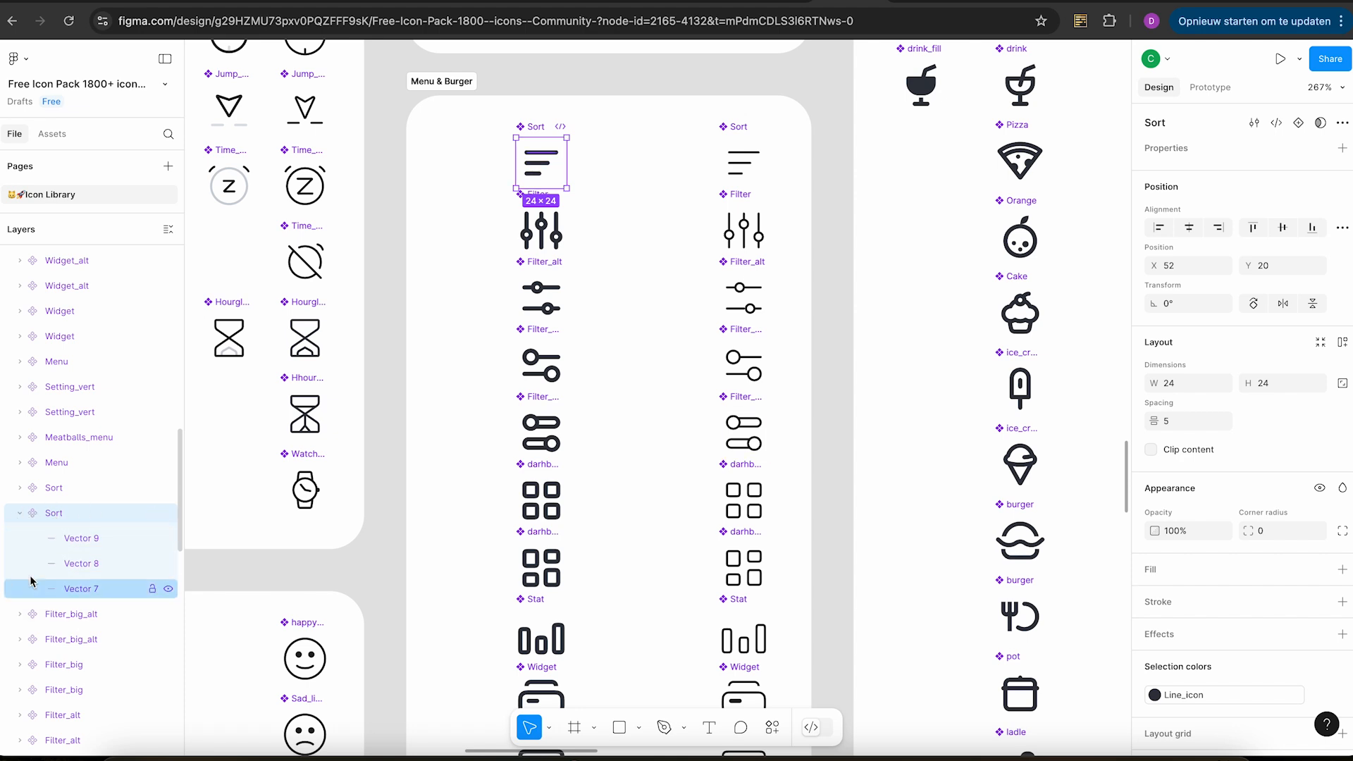
left_click(78, 540)
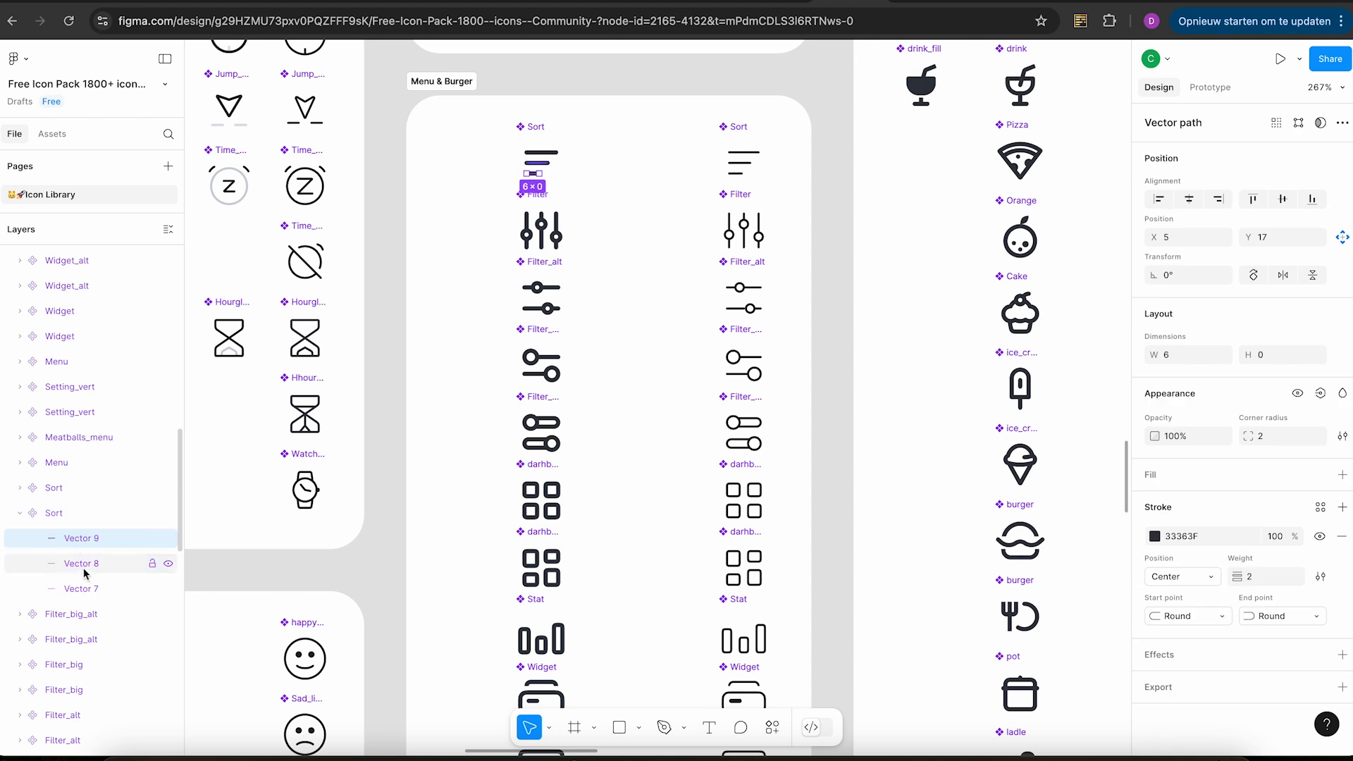
left_click(88, 590, "shift")
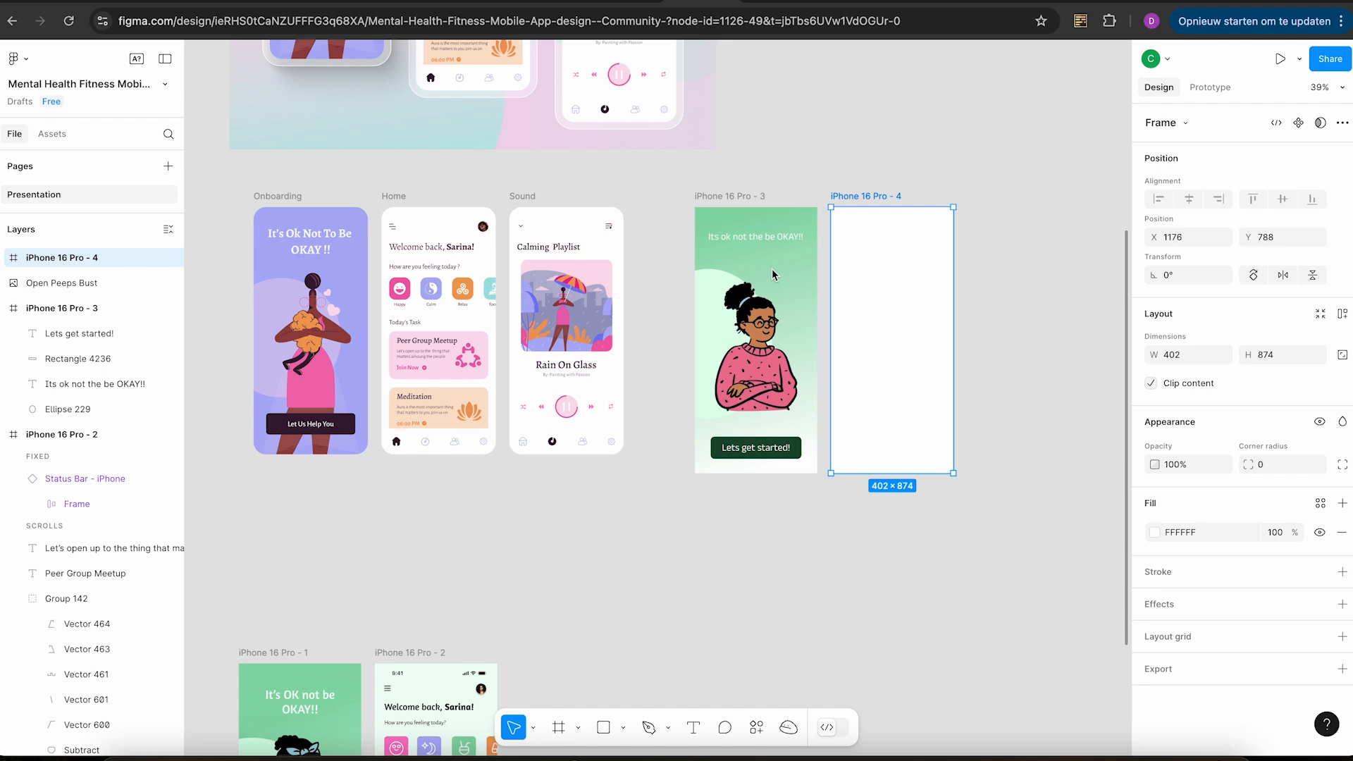
scroll(771, 275, "up", 10)
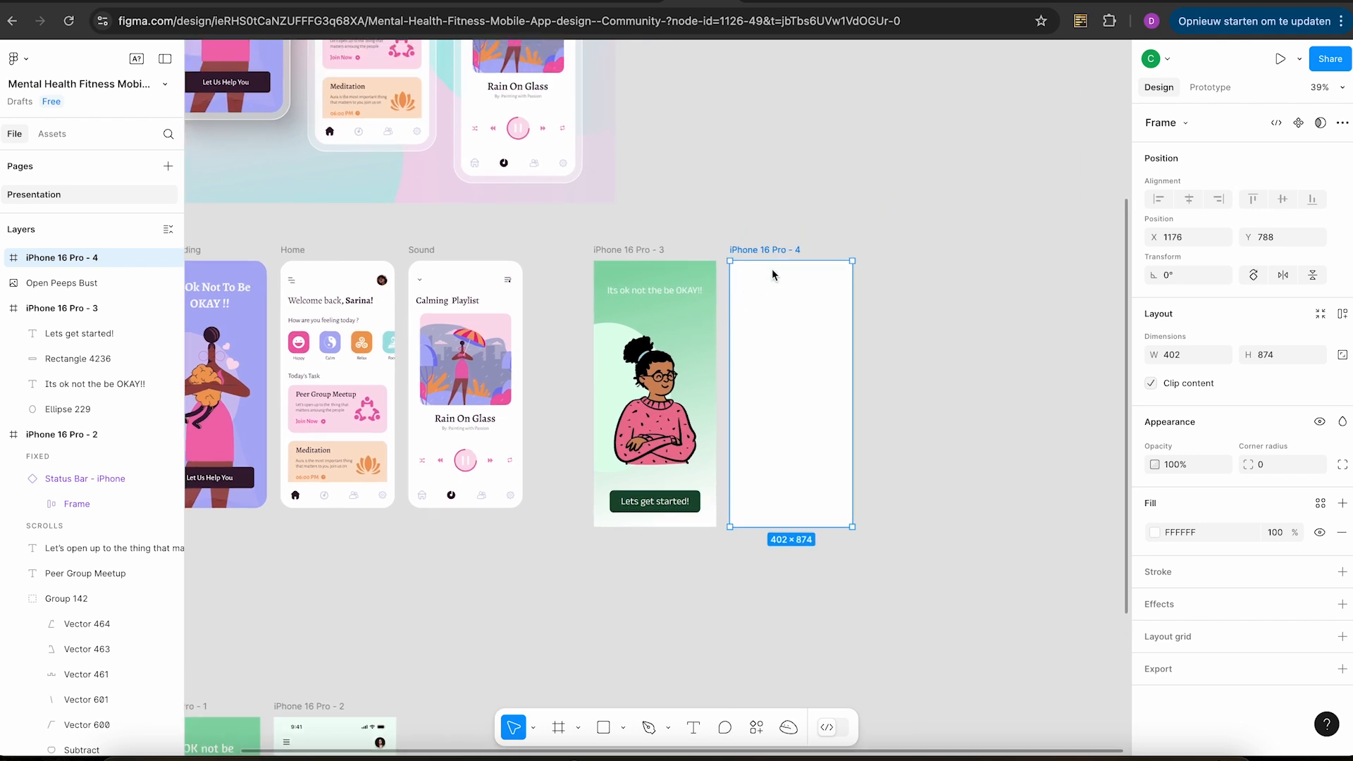
Paste the three-line menu icon near the empty phone frame's upper-left corner and enlarge it to about 24 × 17.
key("super+v")
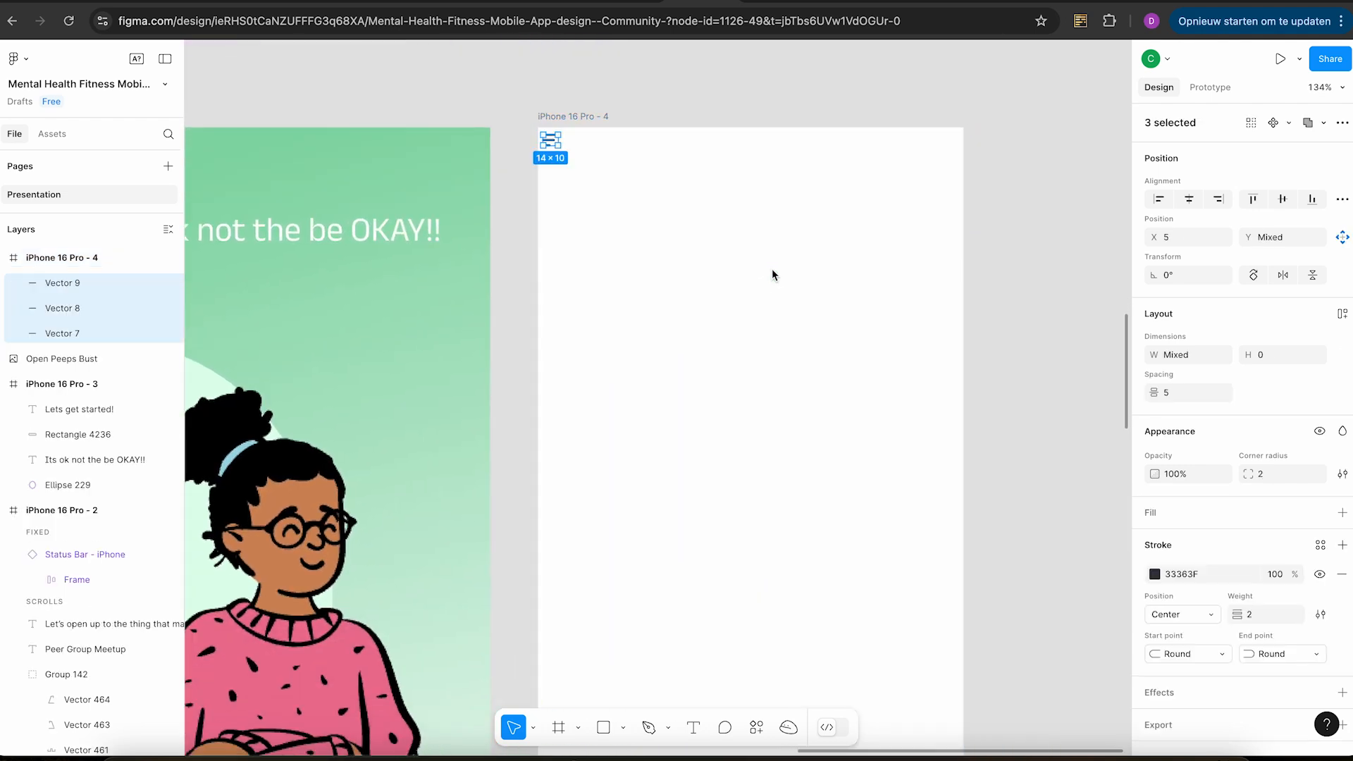
left_click_drag(552, 146, 580, 184)
scroll(579, 187, "down", 8)
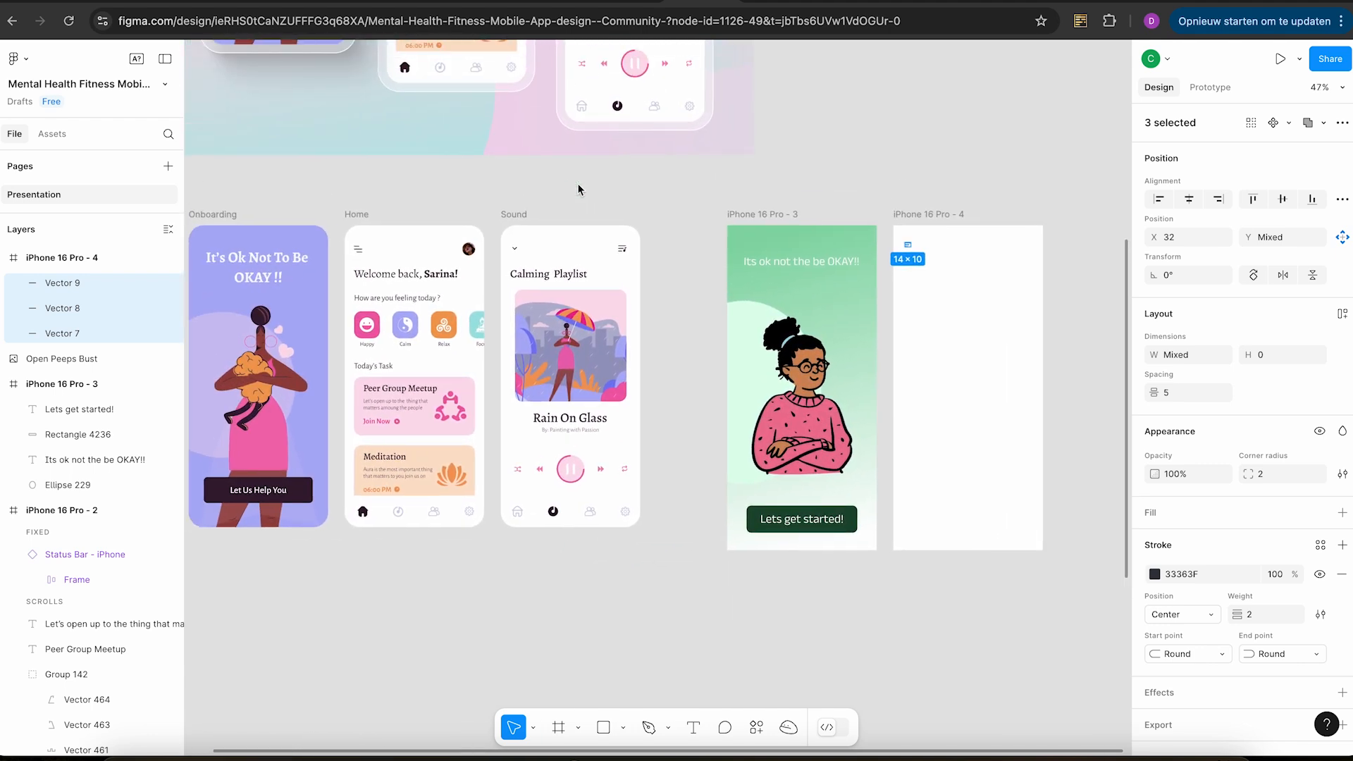
scroll(578, 189, "right", 3)
scroll(579, 189, "down", 2)
scroll(578, 189, "up", 1)
scroll(578, 189, "right", 1)
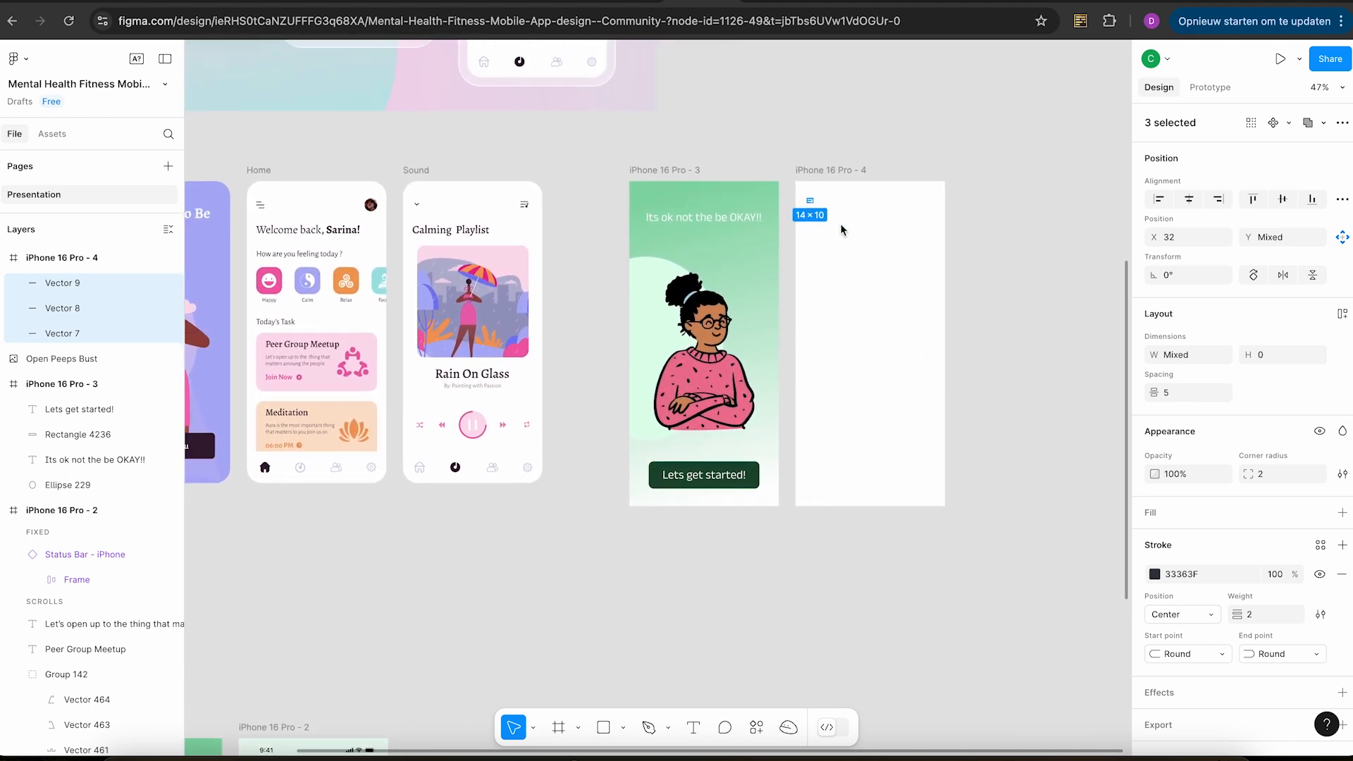
scroll(829, 209, "up", 6)
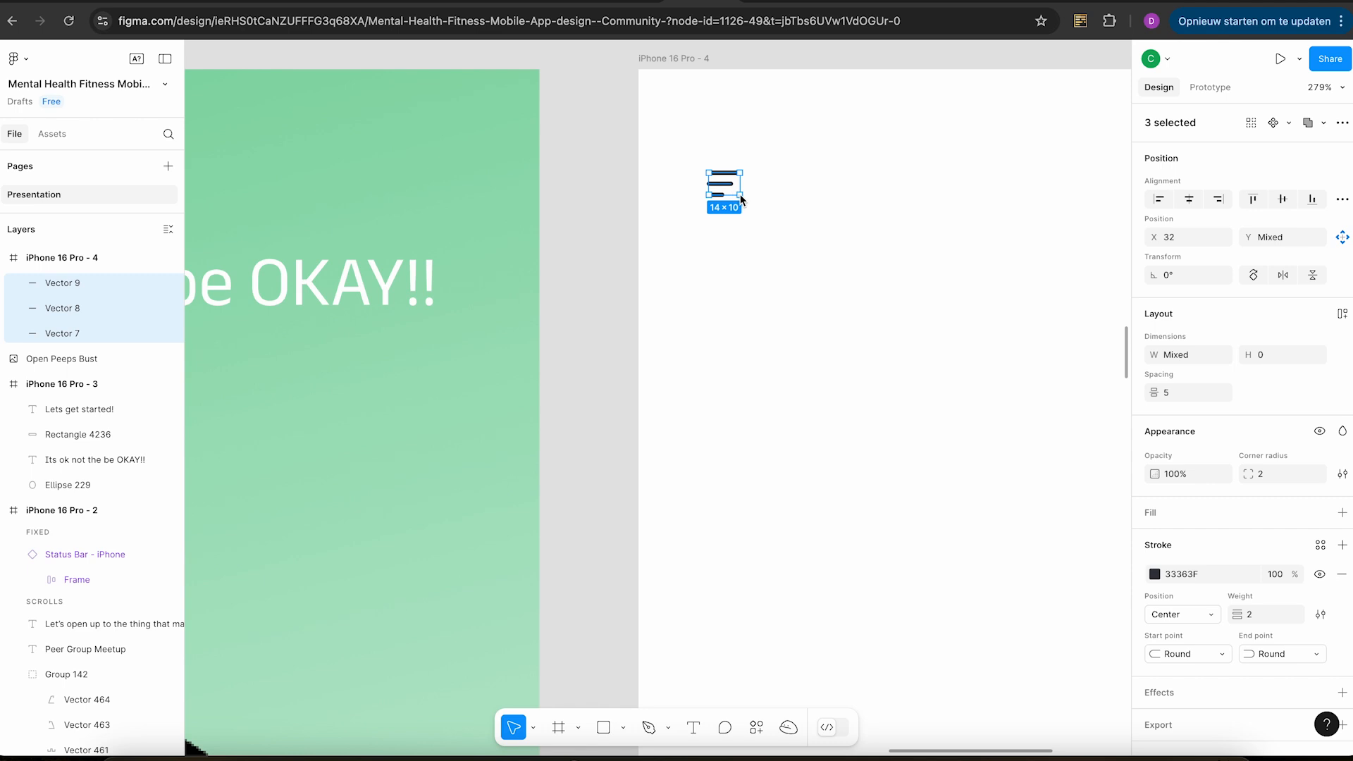
mouse_move(740, 200)
left_mouse_down()
mouse_move(778, 225)
mouse_move(763, 210)
left_mouse_up()
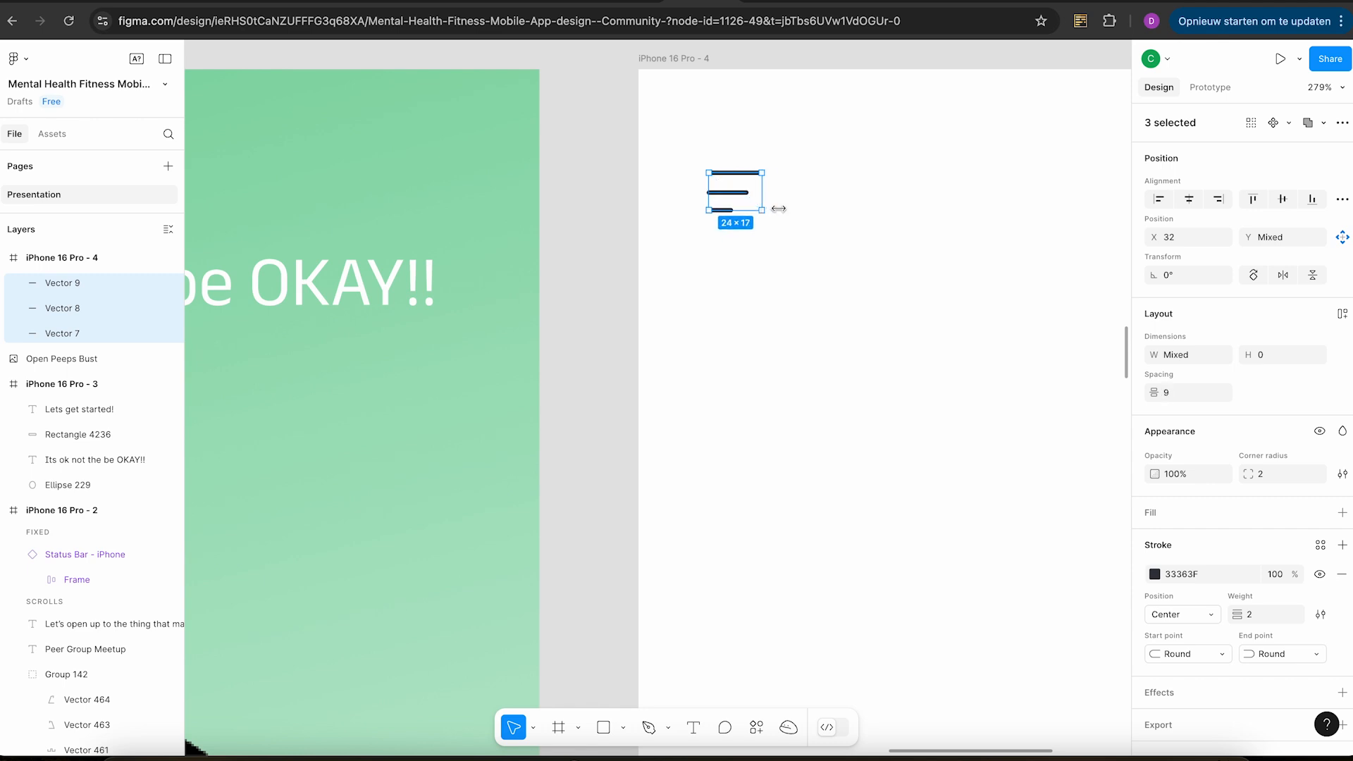
Select all three lines of the menu icon and open their stroke weight for editing.
left_click(852, 230)
left_click(736, 172)
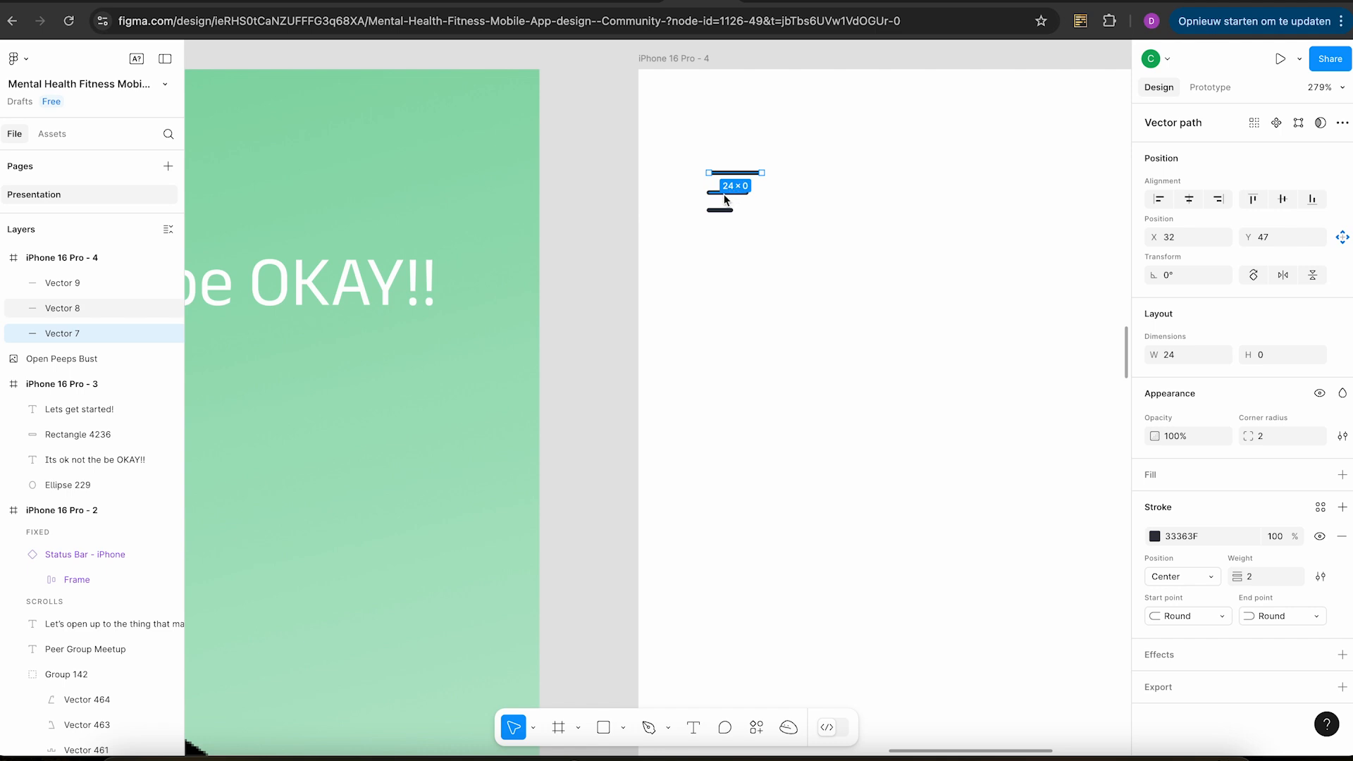
left_click(724, 194, "shift")
left_click(713, 210, "shift")
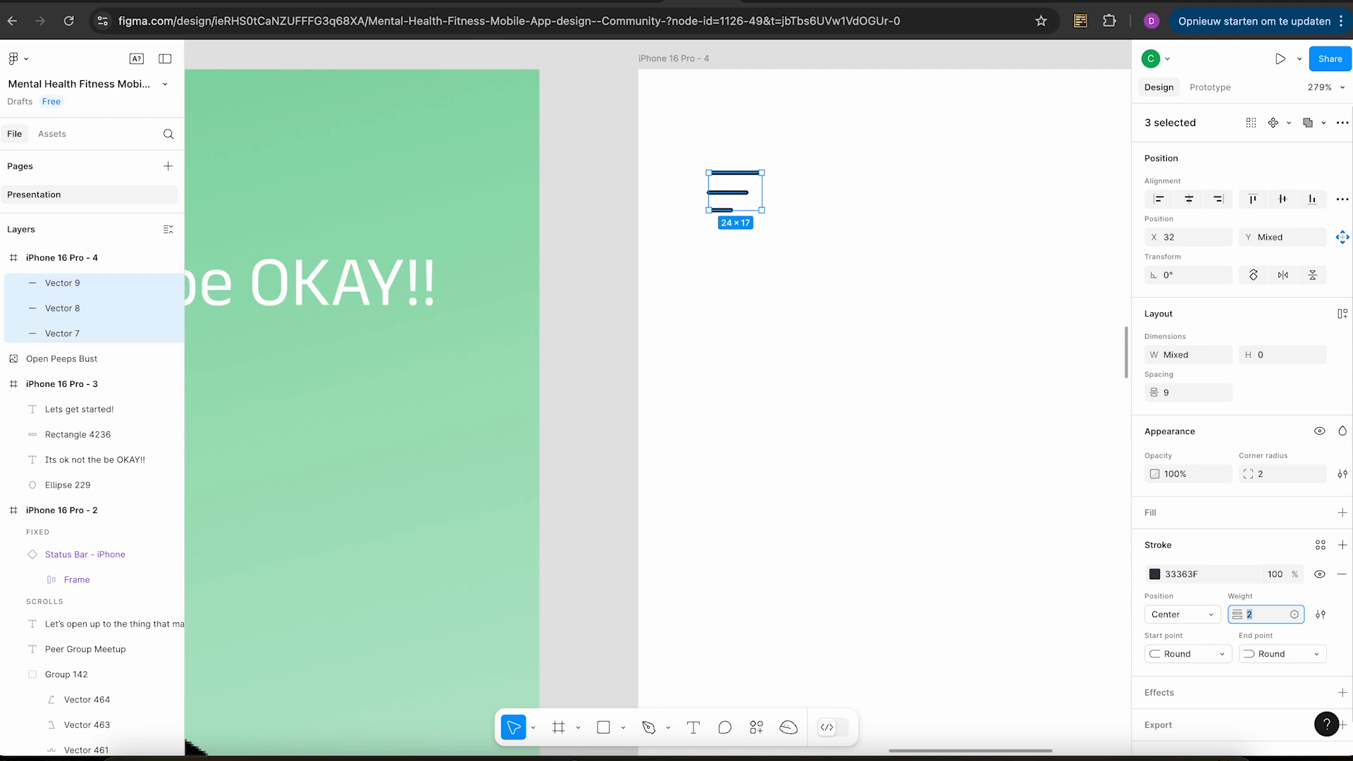
left_click(860, 429)
Compare the menu icon in the new frame with the header of the reference Home screen.
scroll(861, 429, "down", 10)
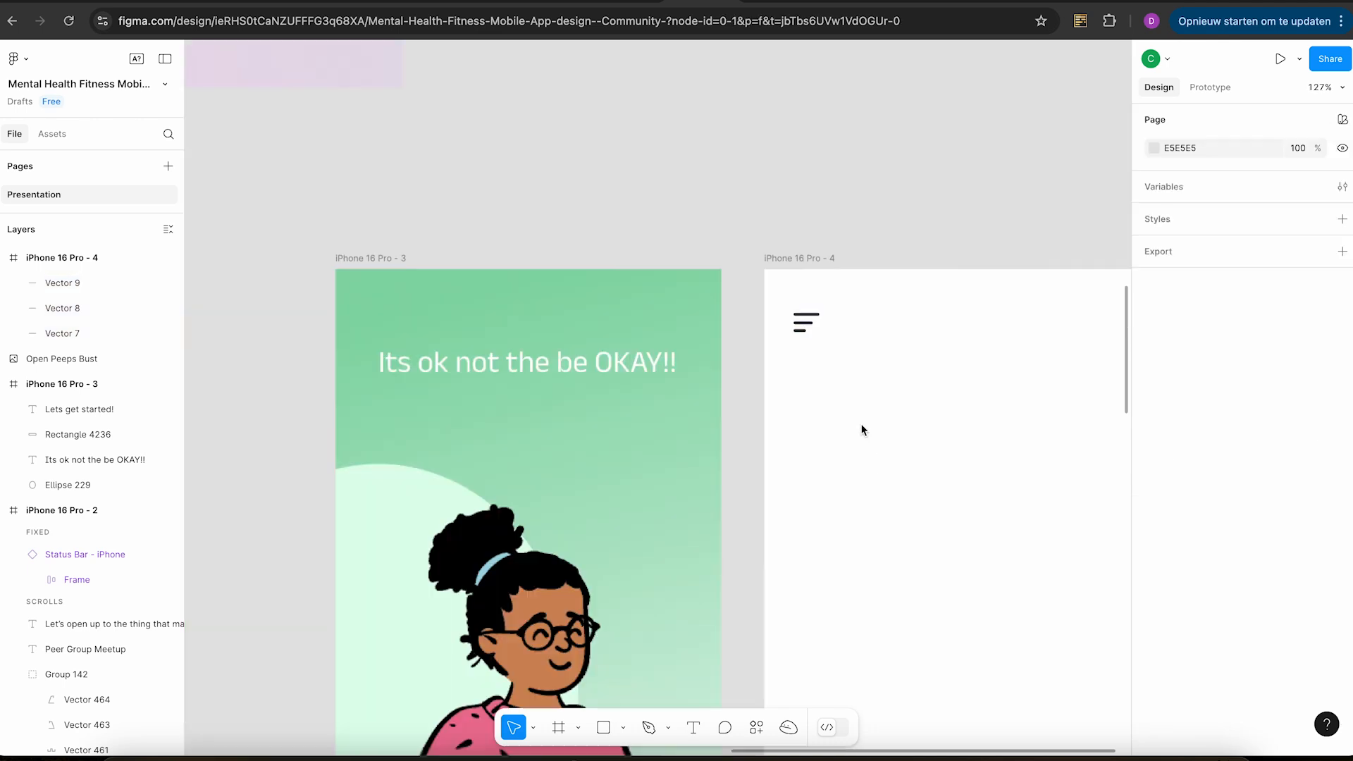
scroll(861, 426, "left", 2)
scroll(861, 426, "down", 2)
scroll(861, 426, "right", 3)
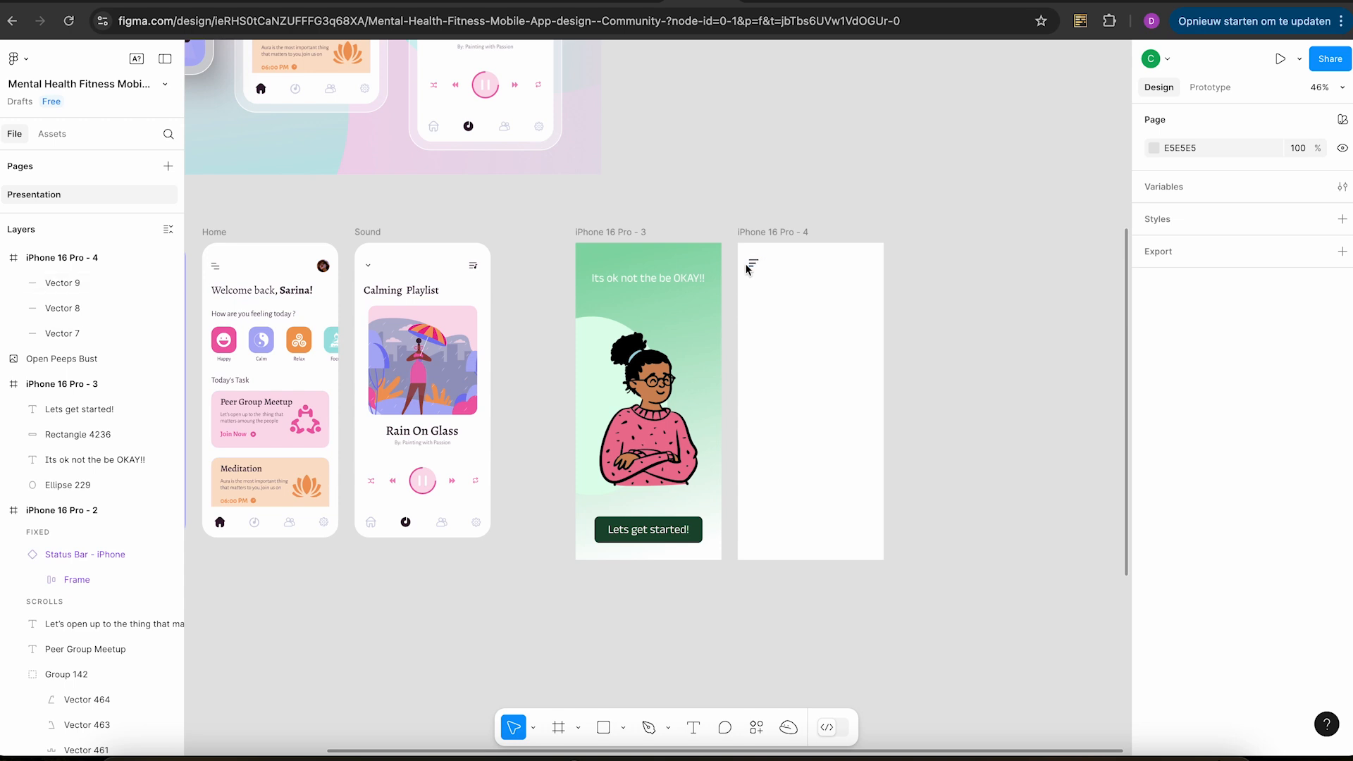
scroll(748, 268, "up", 5)
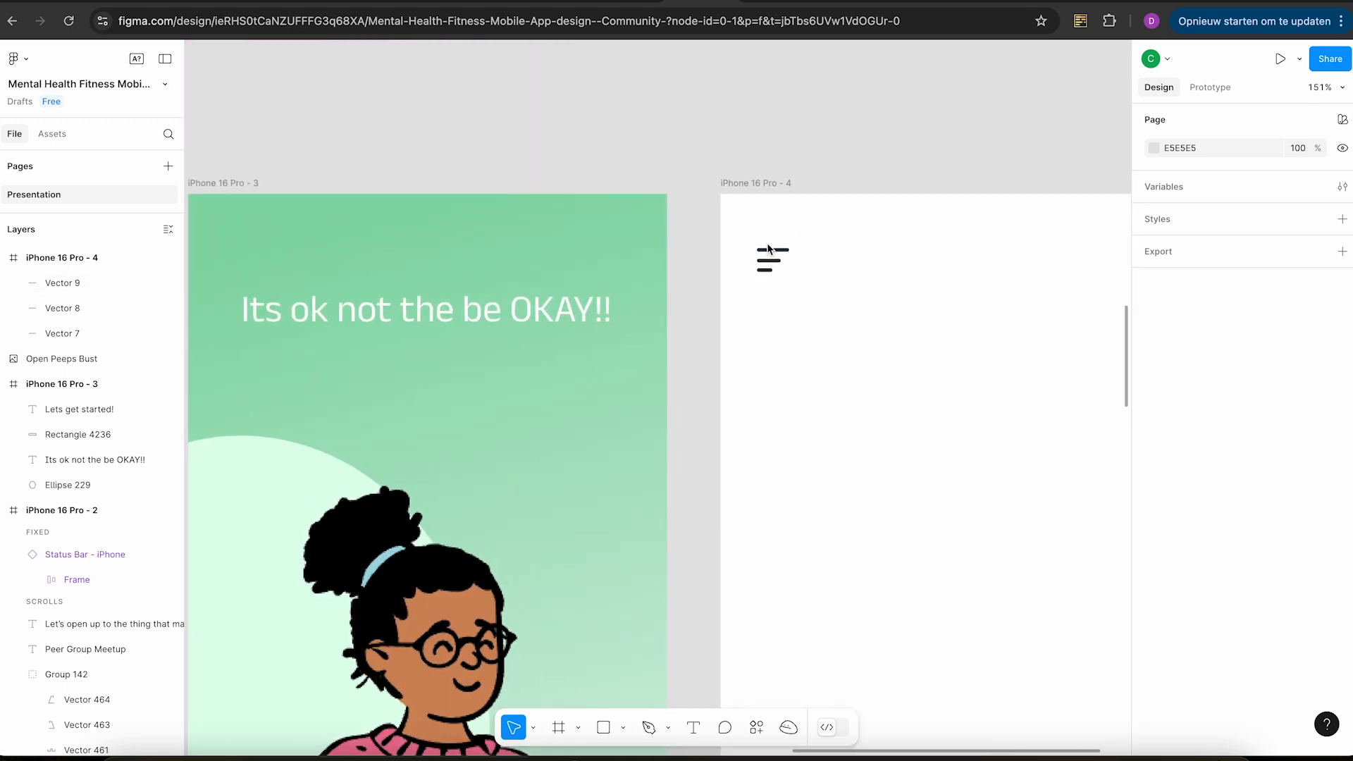
left_click(769, 249)
left_click(827, 350)
scroll(827, 350, "down", 5)
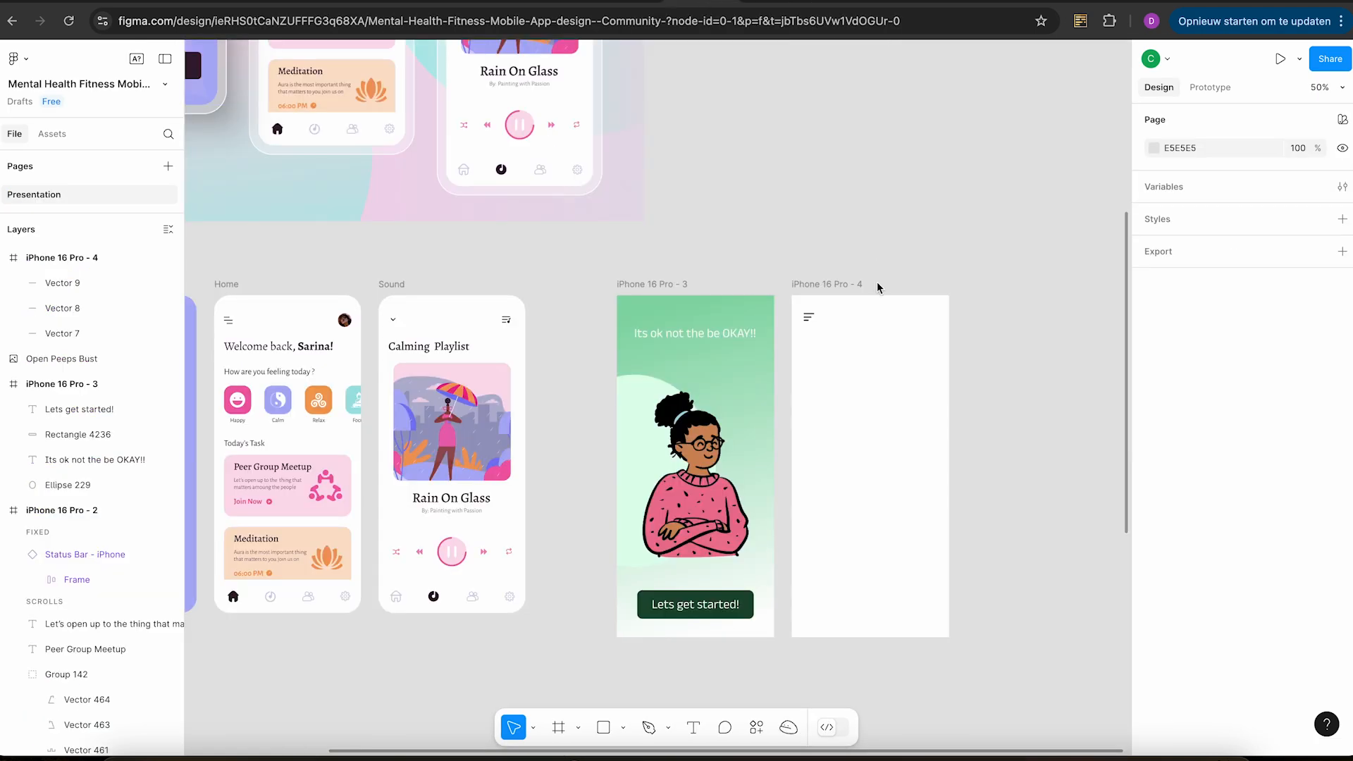
scroll(877, 287, "down", 3)
scroll(877, 287, "left", 4)
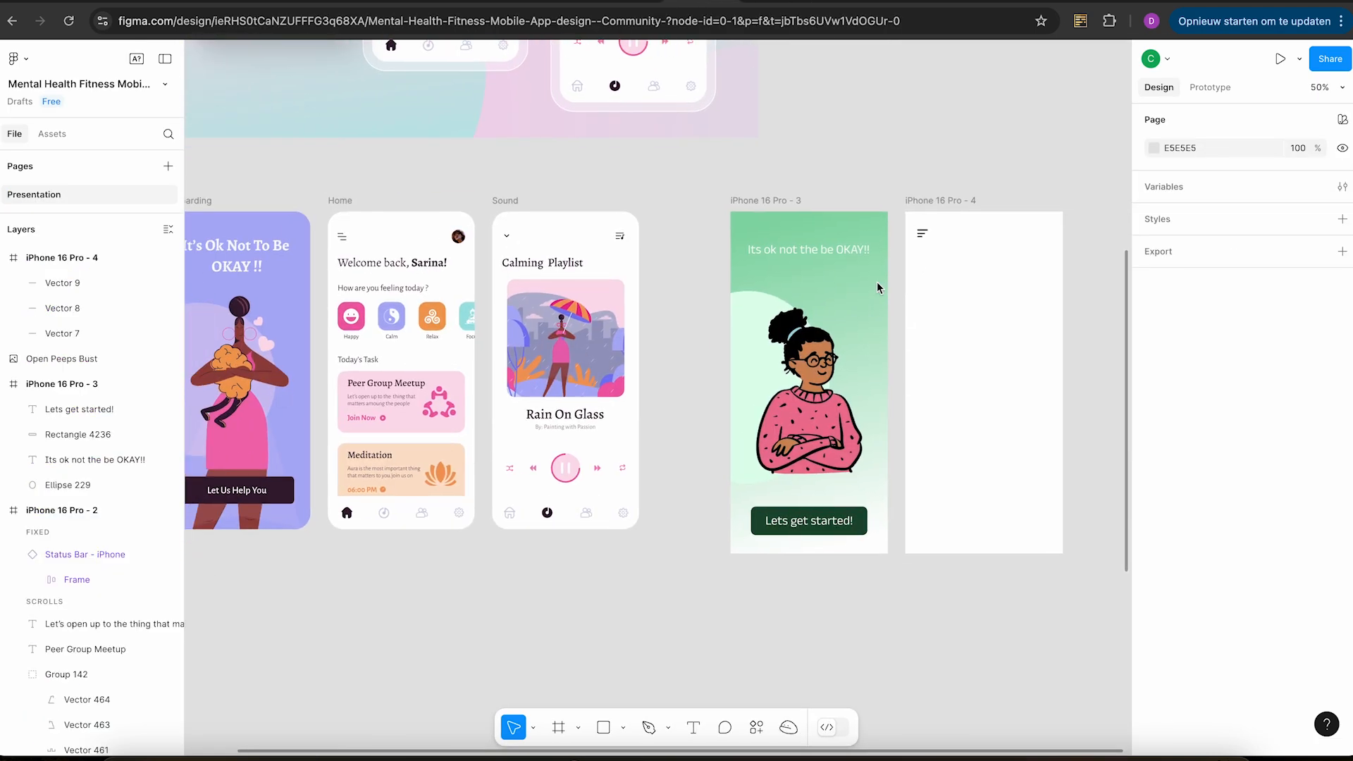
scroll(959, 267, "up", 5)
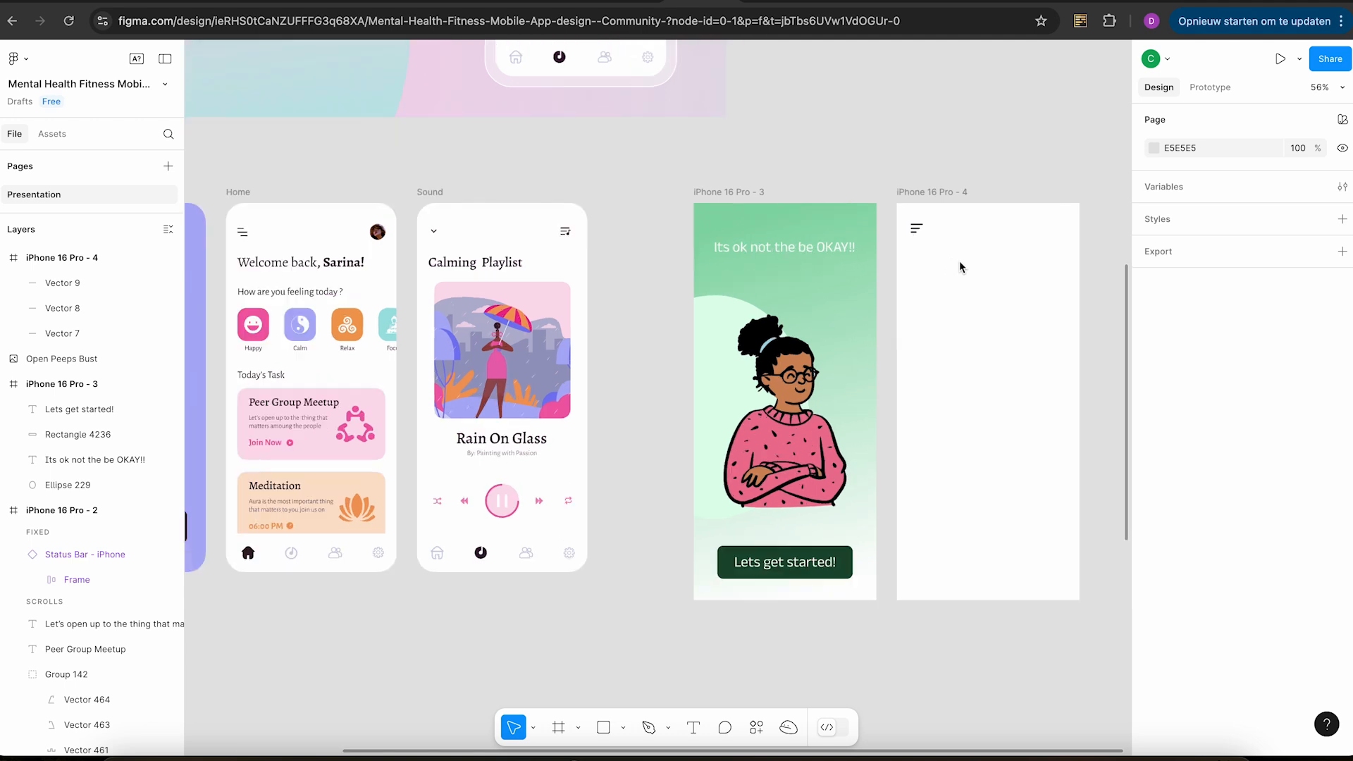
Add a greeting reading "Welcome back," plus the person's first name and an exclamation mark, and place it below the menu icon.
left_click(693, 729)
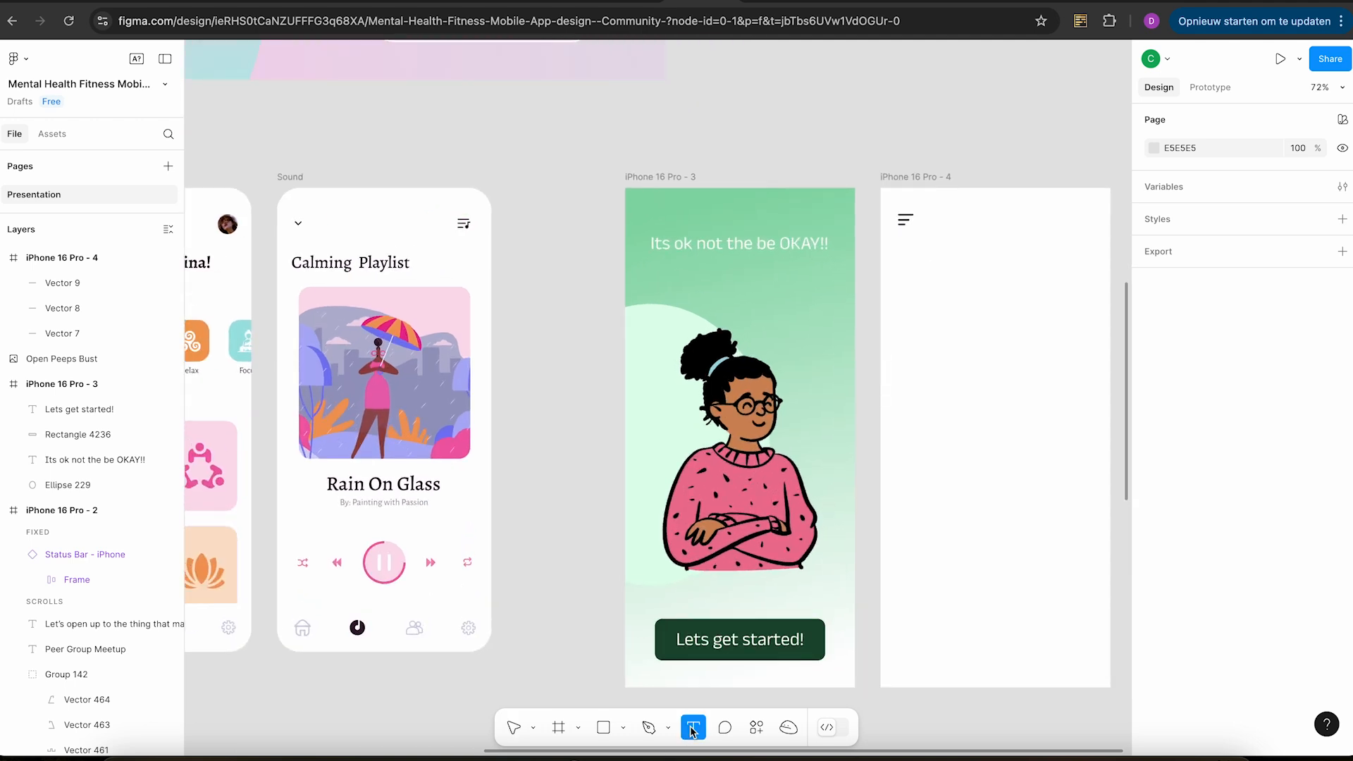
left_click(935, 274)
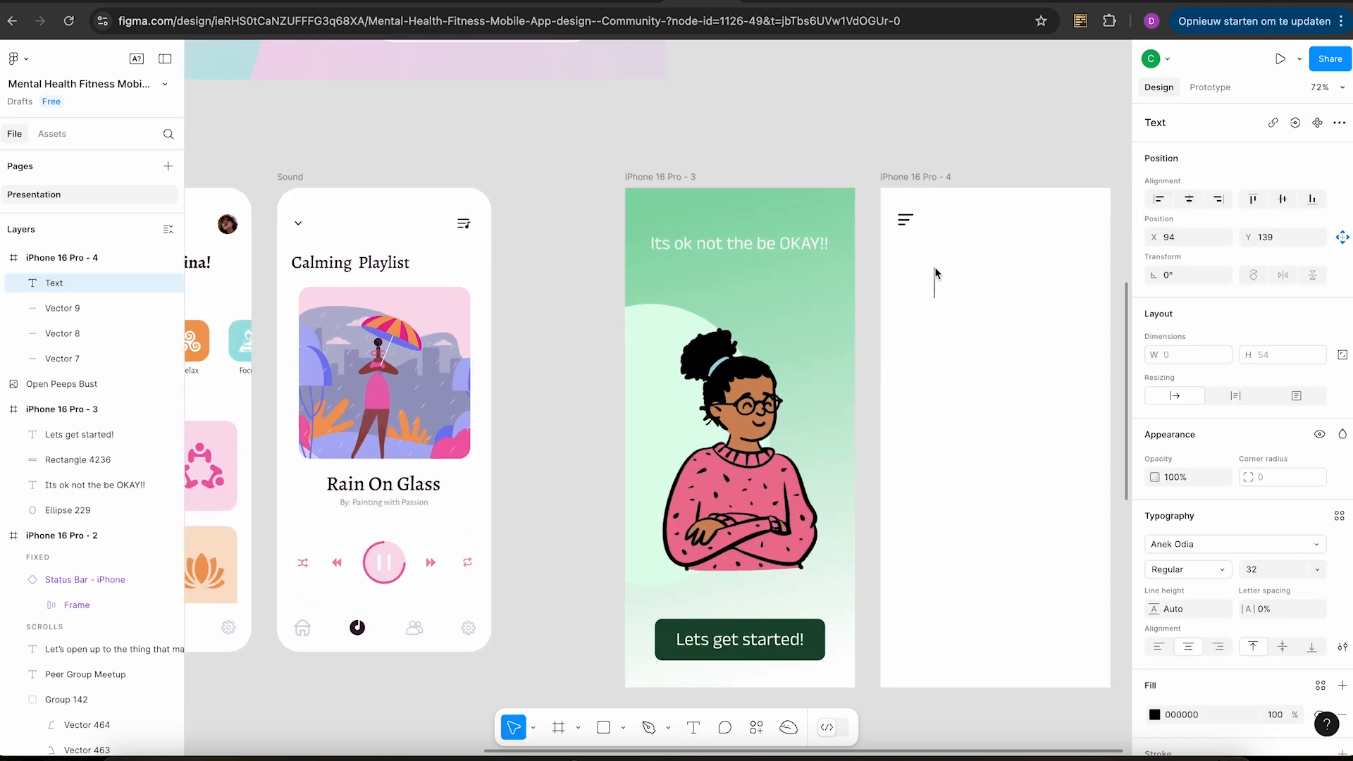
scroll(935, 274, "down", 2)
type("Welcome Back Demi!")
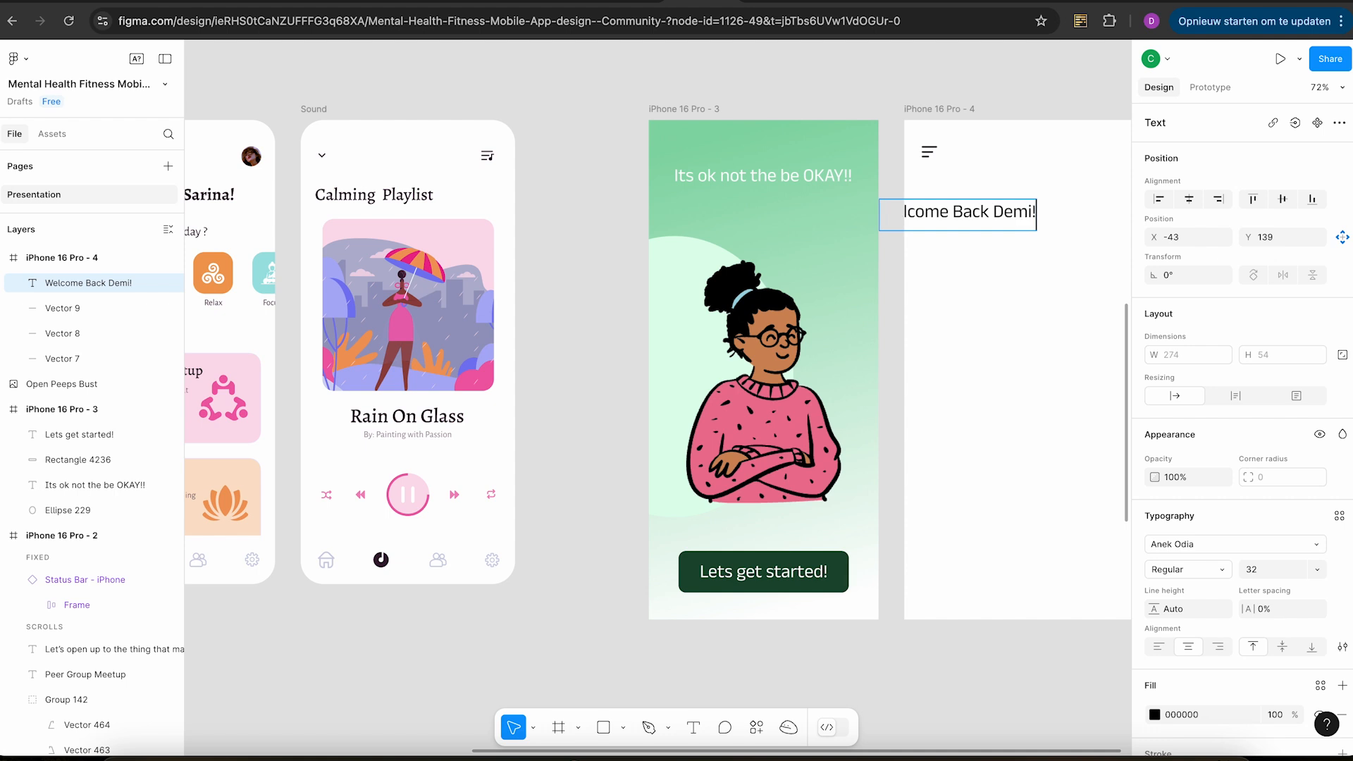
left_click(988, 214)
type(",")
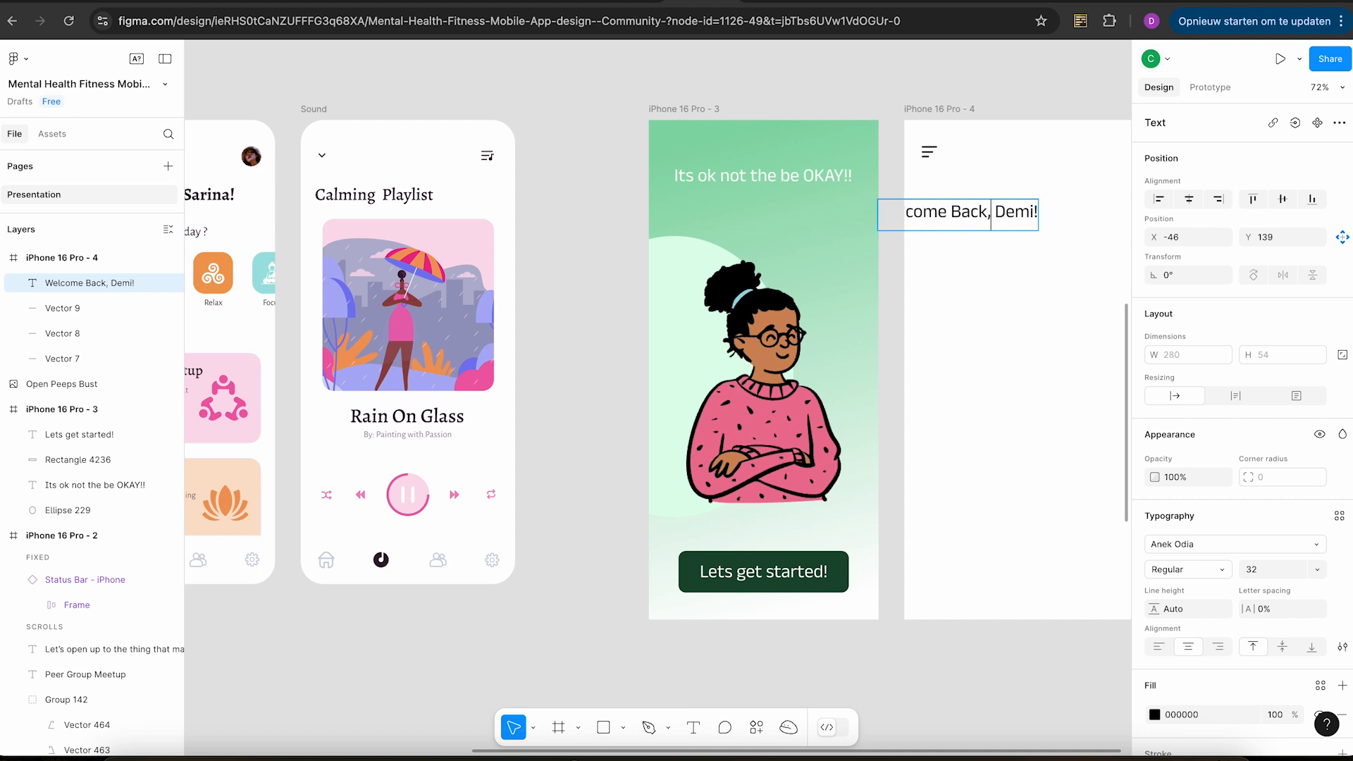
key("BackSpace")
type("b")
key("Escape")
left_click_drag(1004, 216, 1071, 197)
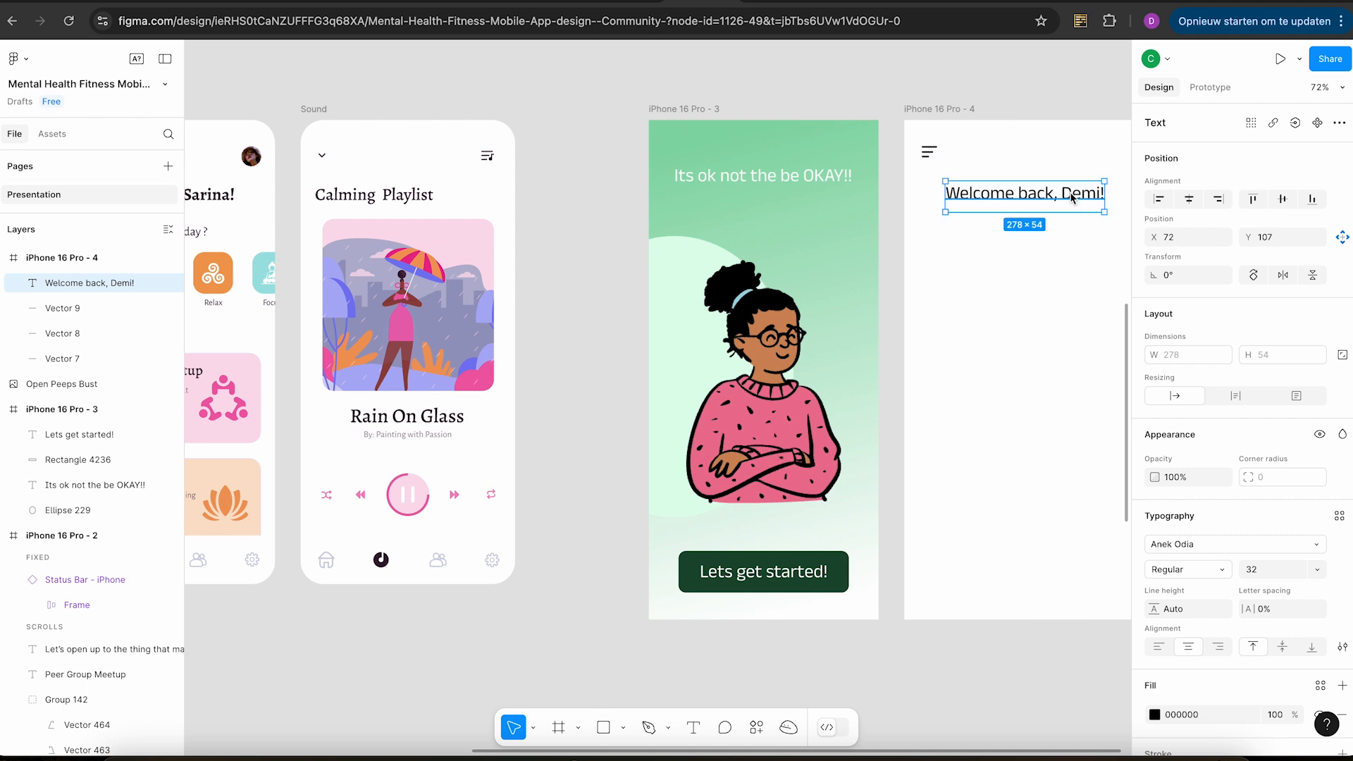
Set the first name and exclamation mark in the greeting to the Bold font style.
scroll(1071, 198, "left", 5)
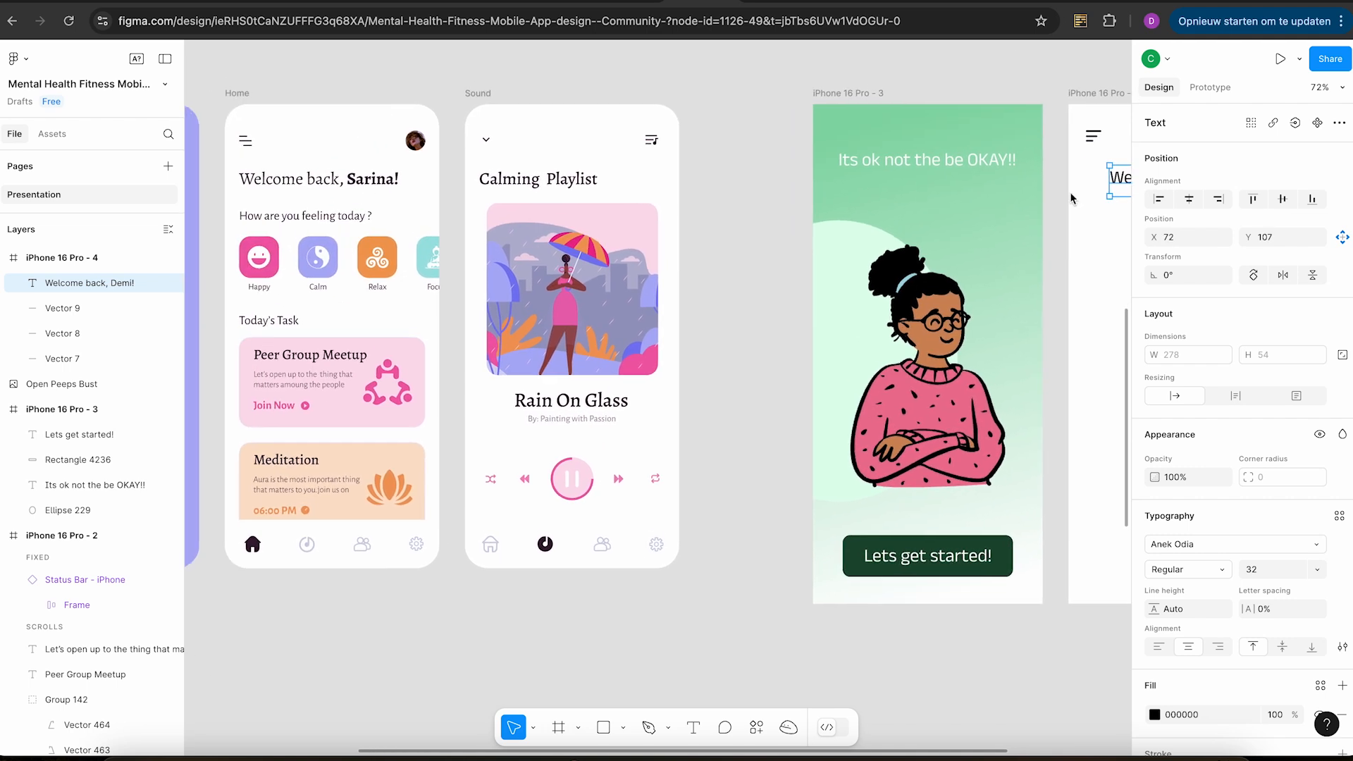
scroll(1071, 197, "right", 7)
double_click(1021, 182)
left_click(1010, 181)
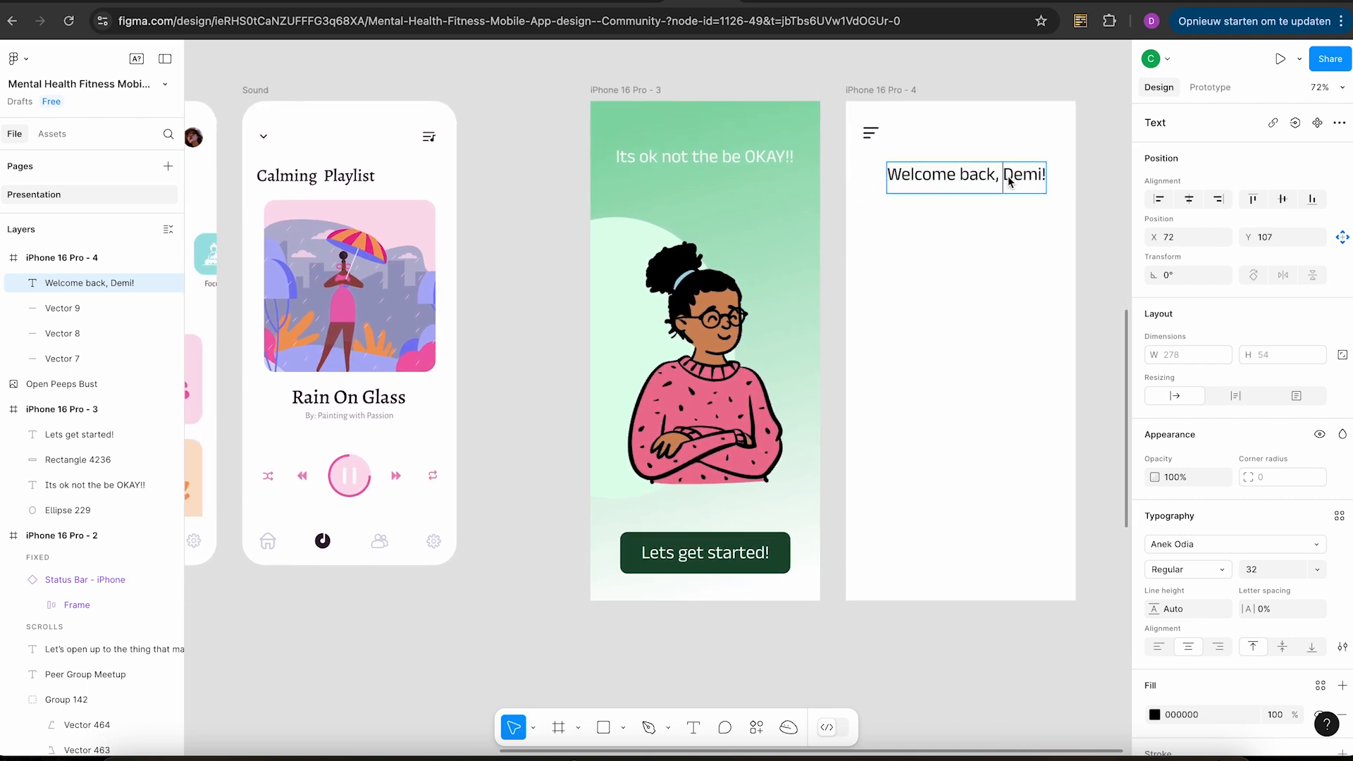
left_click_drag(1005, 180, 1047, 182)
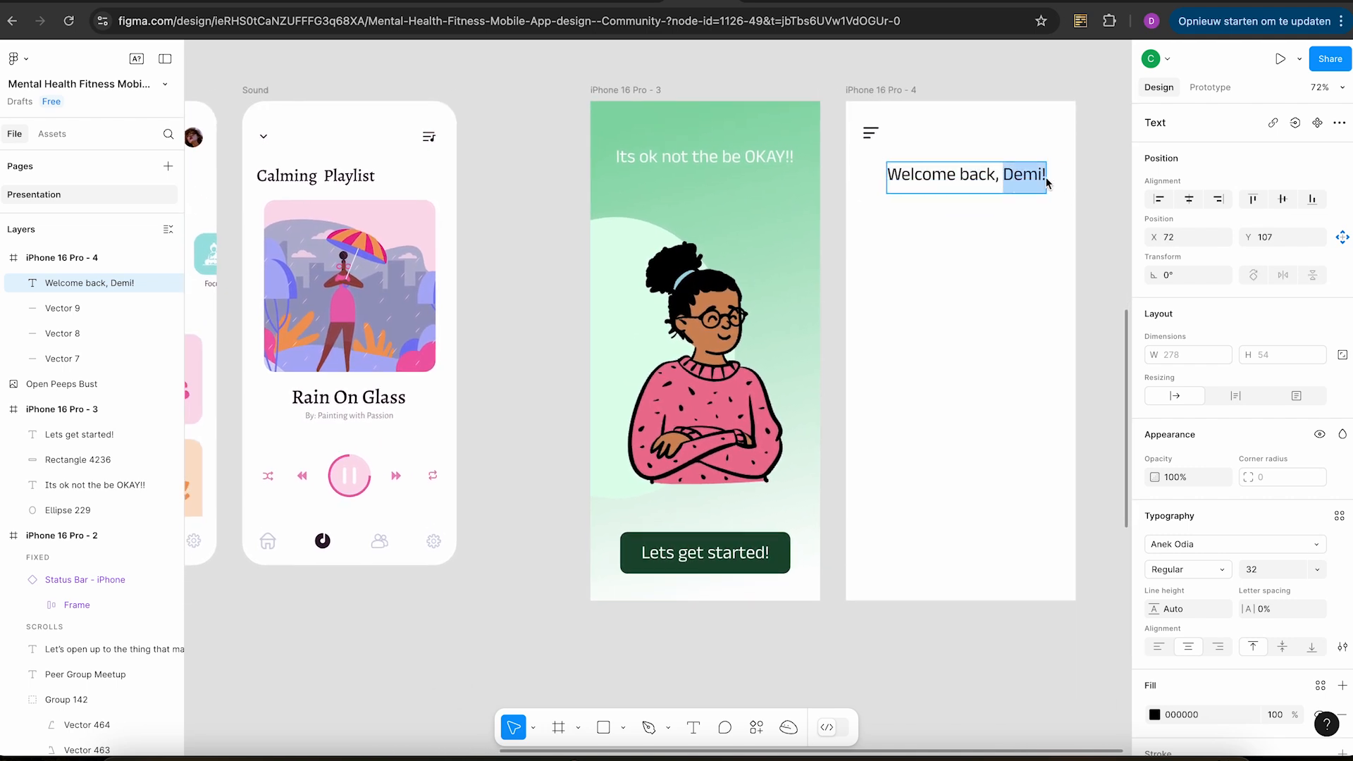
left_click(1223, 576)
left_click(1219, 629)
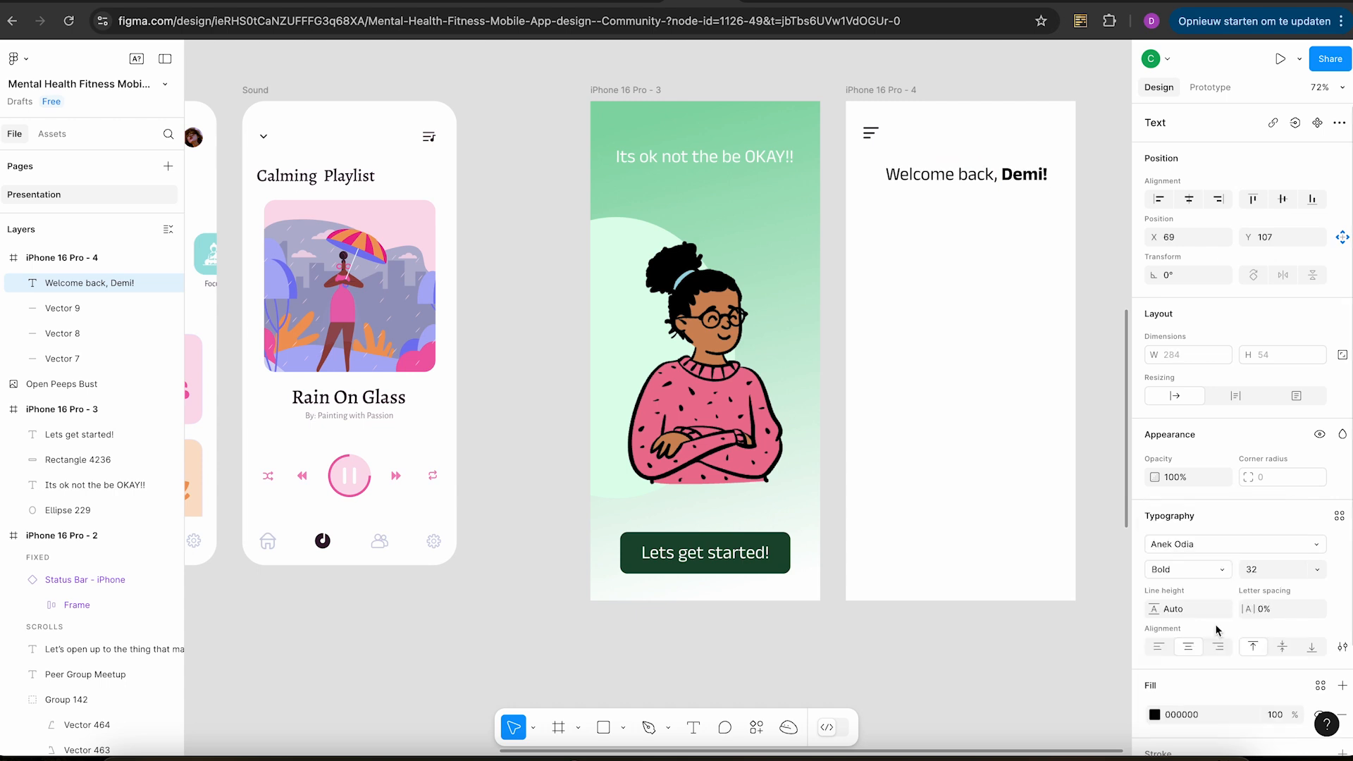
Move the welcome heading on the iPhone 16 Pro - 4 frame under the menu icon and left-align its text.
key("Escape")
left_click_drag(1026, 172, 1019, 172)
scroll(1018, 171, "up", 3)
scroll(1018, 171, "left", 4)
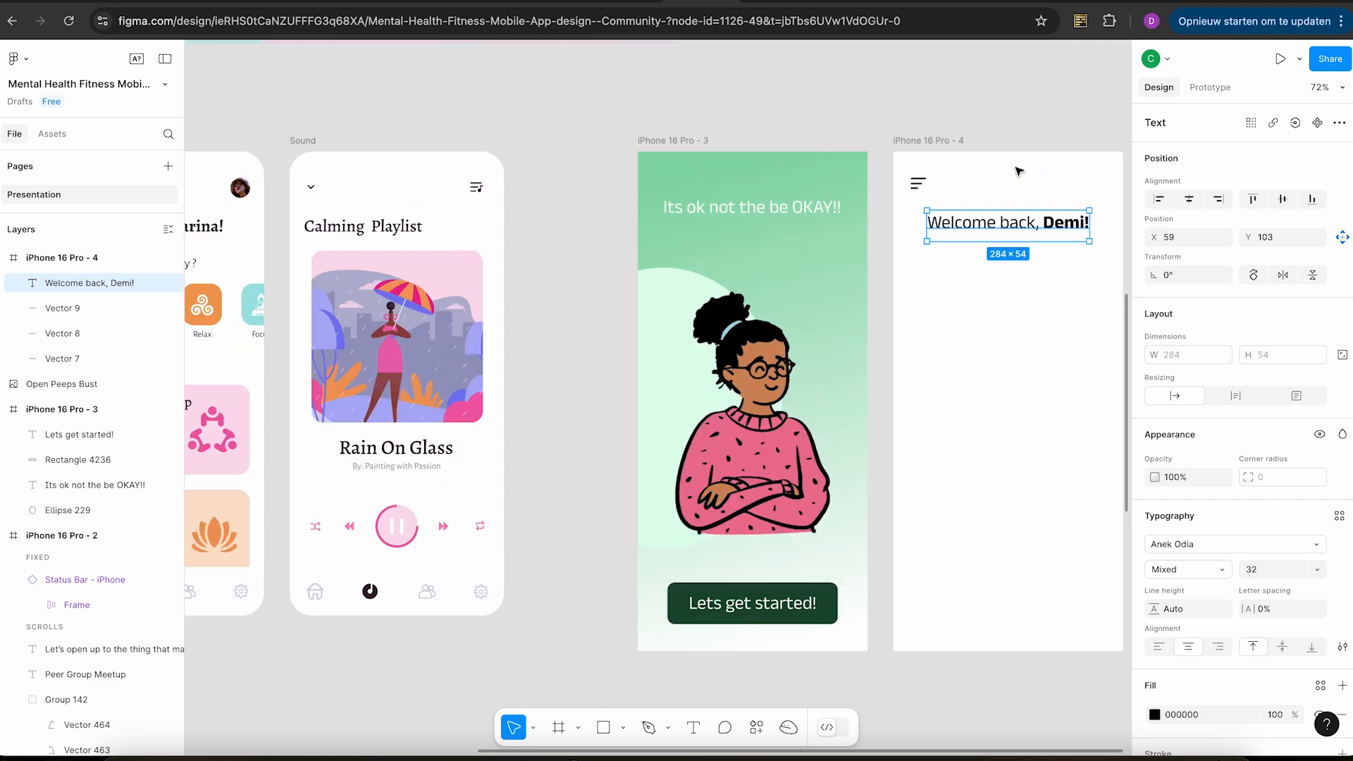
scroll(1018, 172, "left", 4)
scroll(1019, 172, "down", 1)
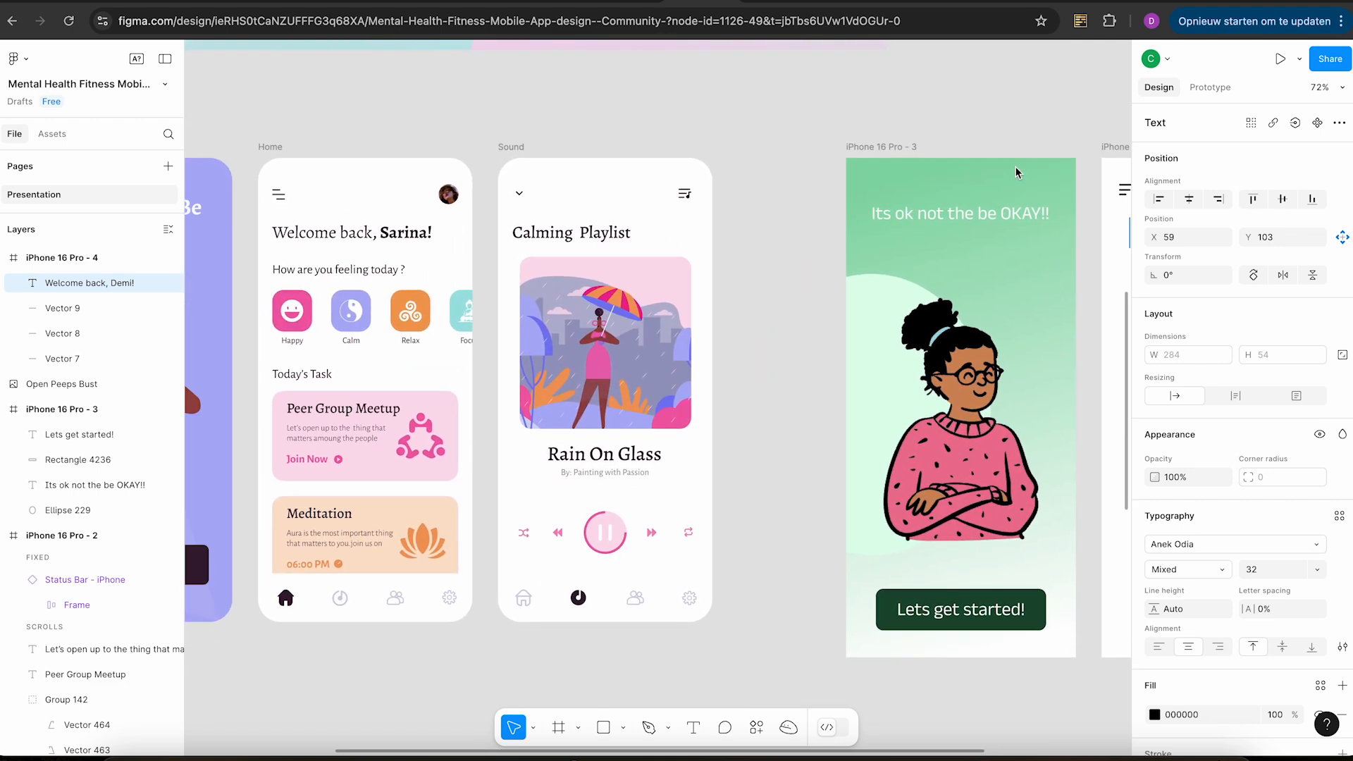
scroll(1017, 172, "right", 9)
scroll(1017, 172, "down", 1)
left_click_drag(992, 196, 967, 196)
left_click(1159, 647)
left_click(991, 280)
Examine the Home reference screen's header and profile picture against the iPhone 16 Pro - 4 frame.
scroll(990, 280, "up", 2)
scroll(990, 279, "left", 3)
scroll(991, 279, "left", 5)
scroll(991, 280, "down", 2)
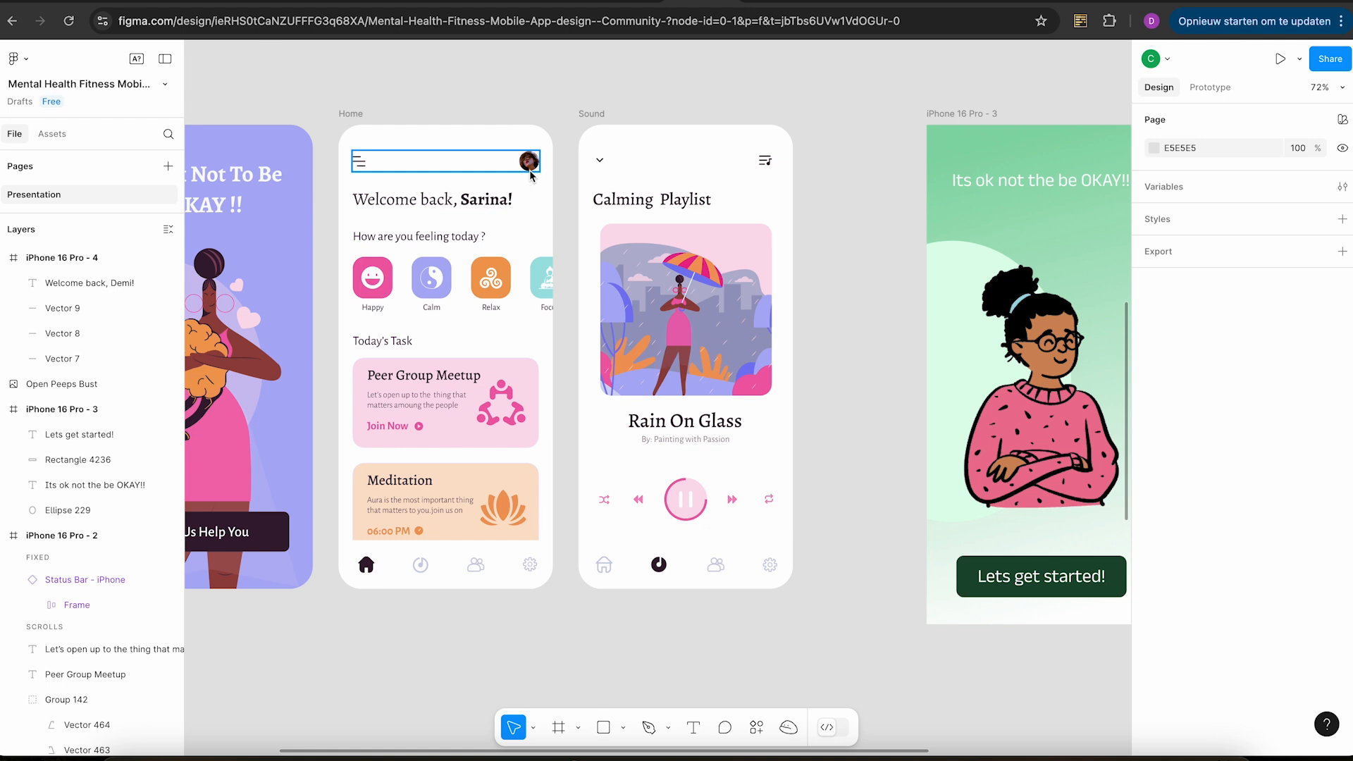
scroll(530, 175, "right", 3)
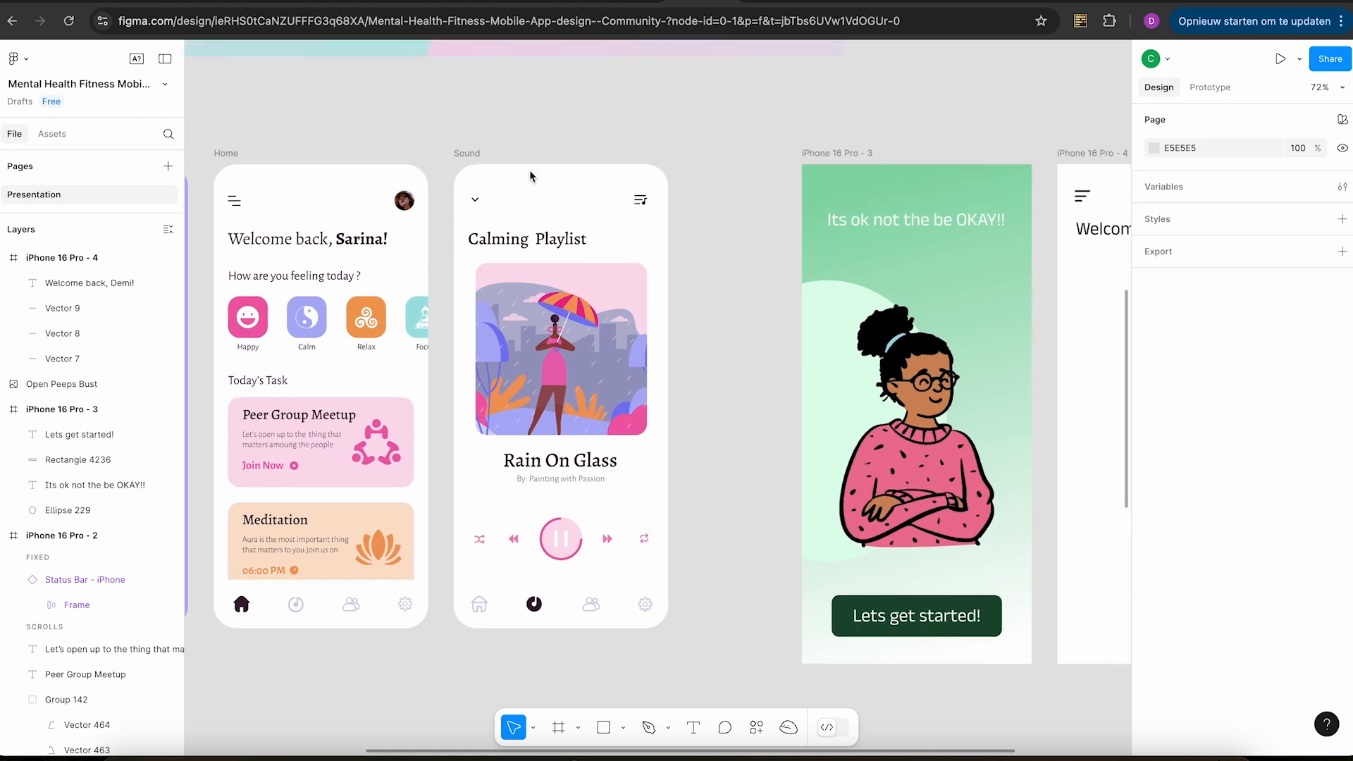
scroll(530, 175, "up", 3)
scroll(529, 176, "right", 2)
scroll(530, 175, "left", 3)
scroll(530, 175, "down", 1)
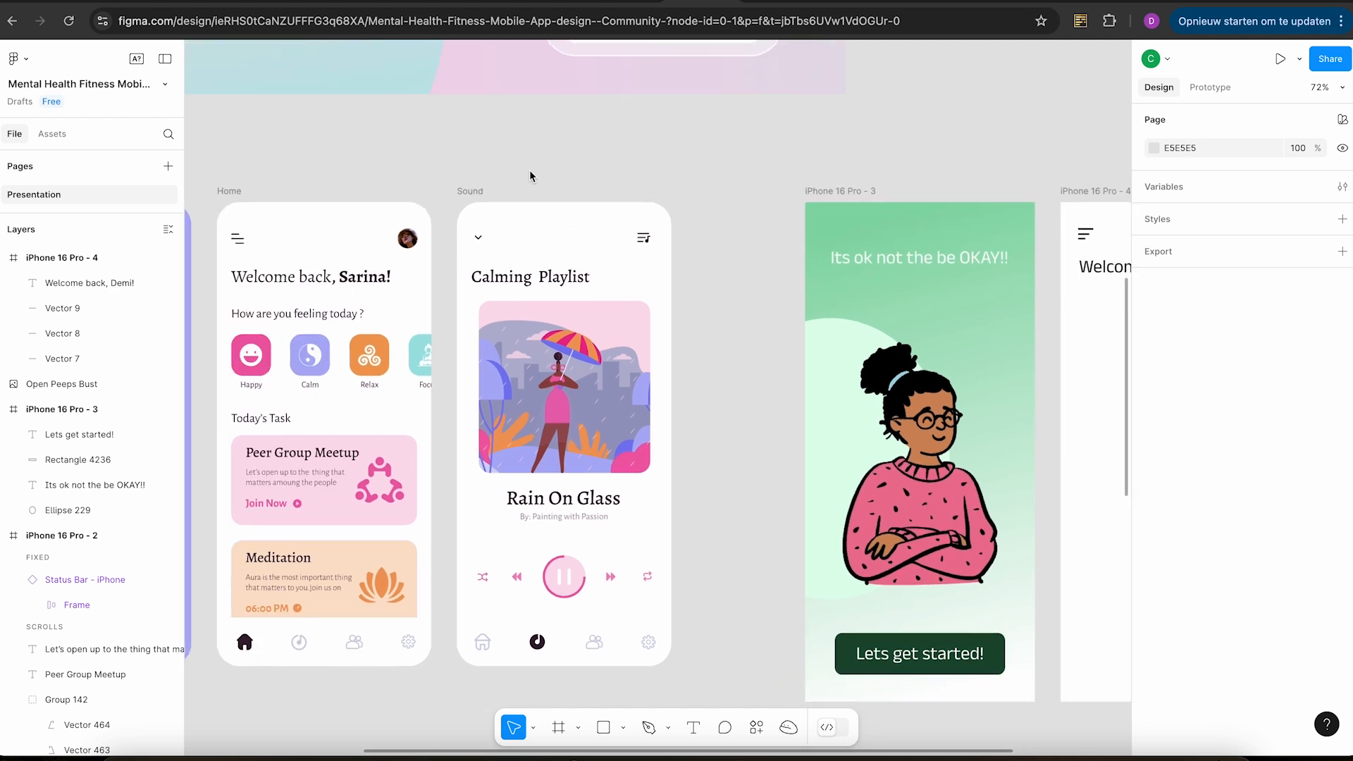
scroll(530, 176, "right", 5)
scroll(530, 176, "down", 1)
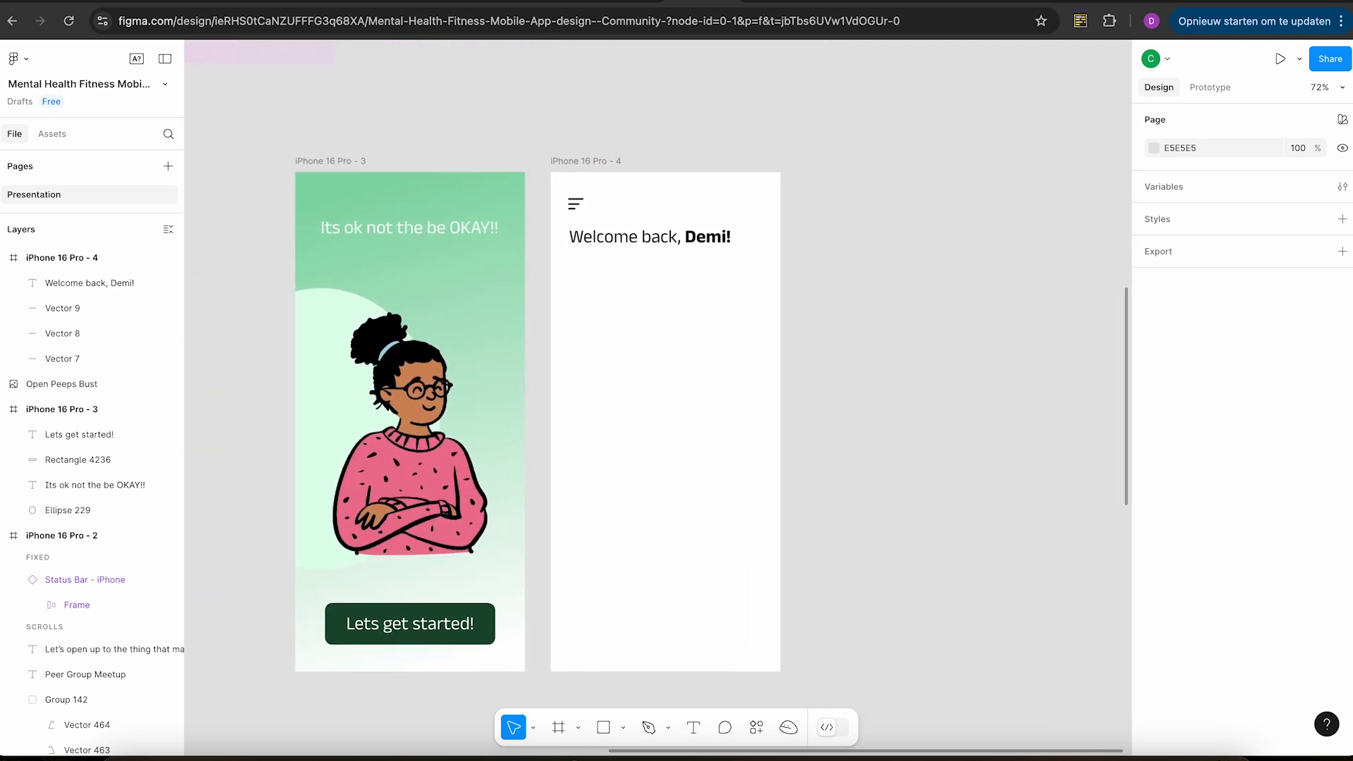
Open unsplash.com in a new browser tab and look over its start page.
key("super+t")
type("uns")
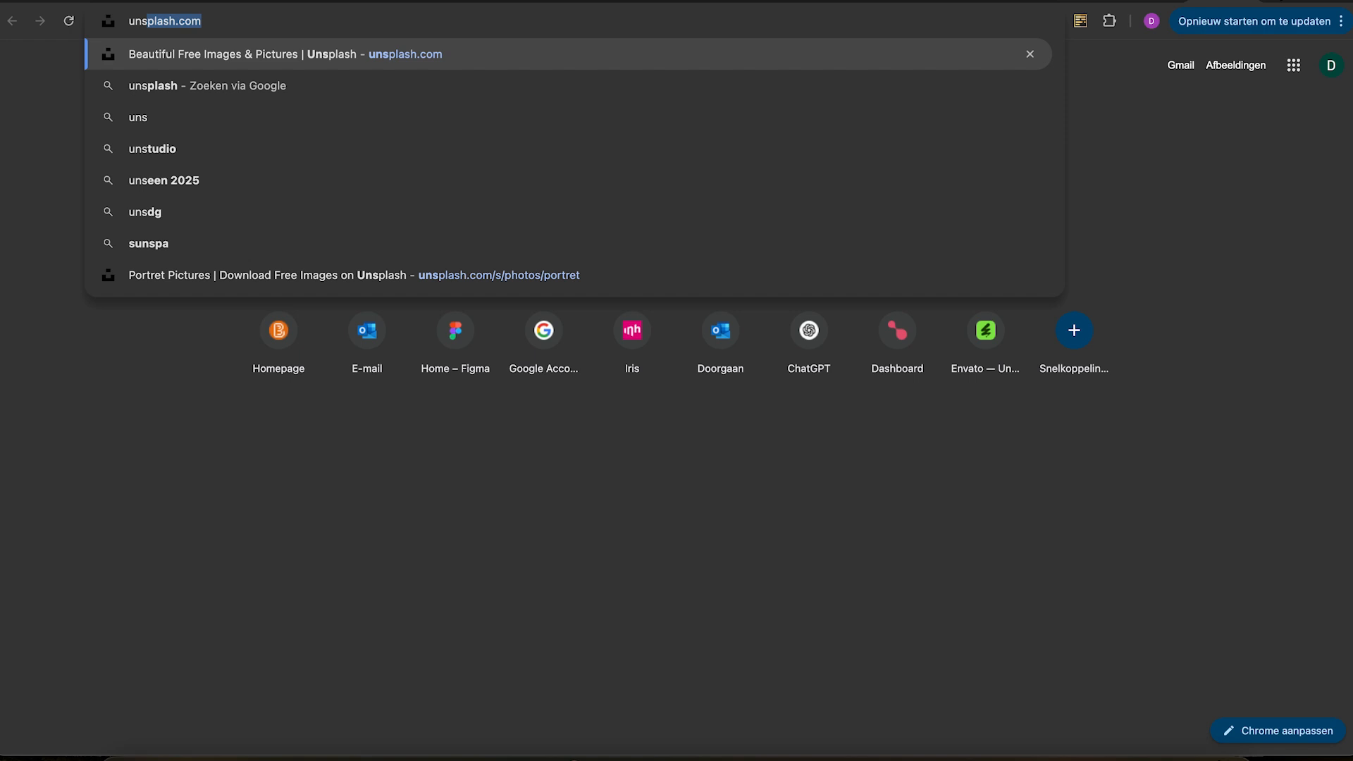
key("Return")
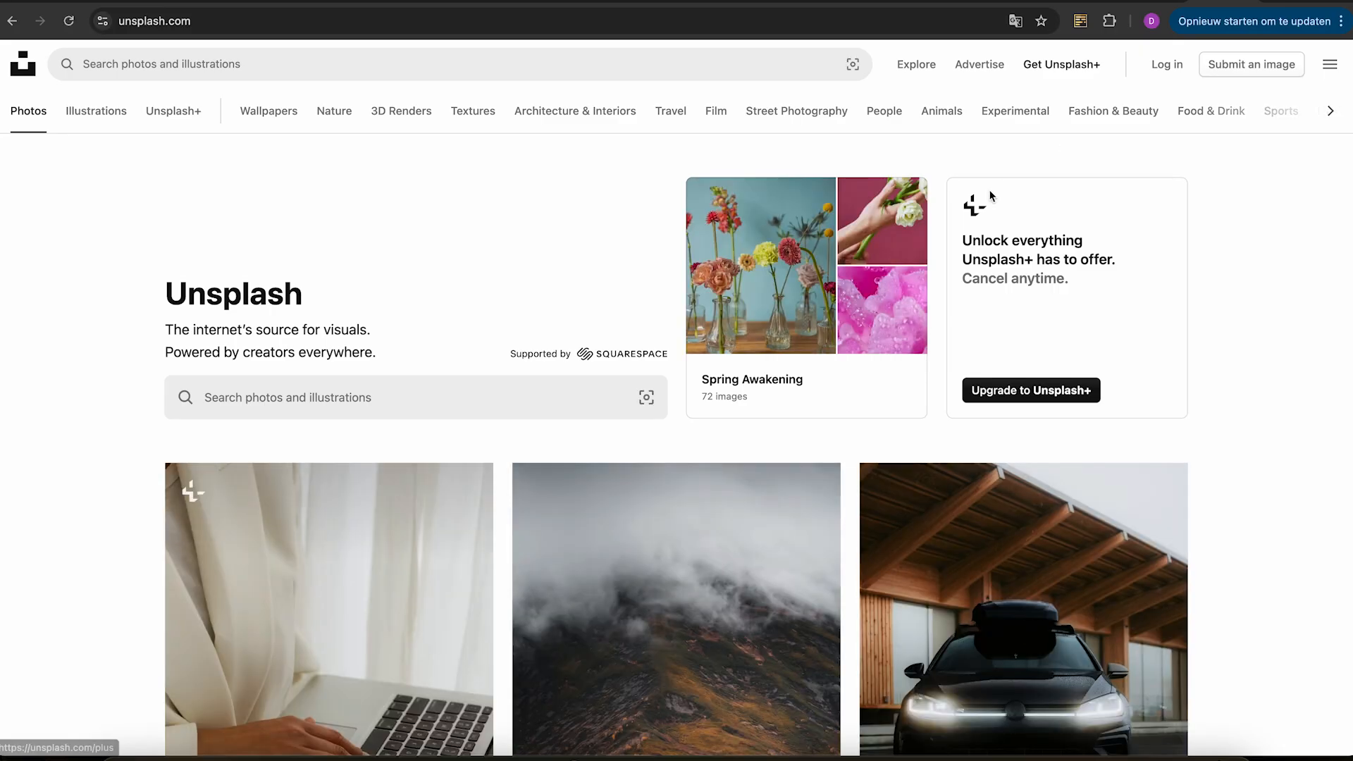
scroll(462, 206, "down", 1)
scroll(460, 206, "down", 5)
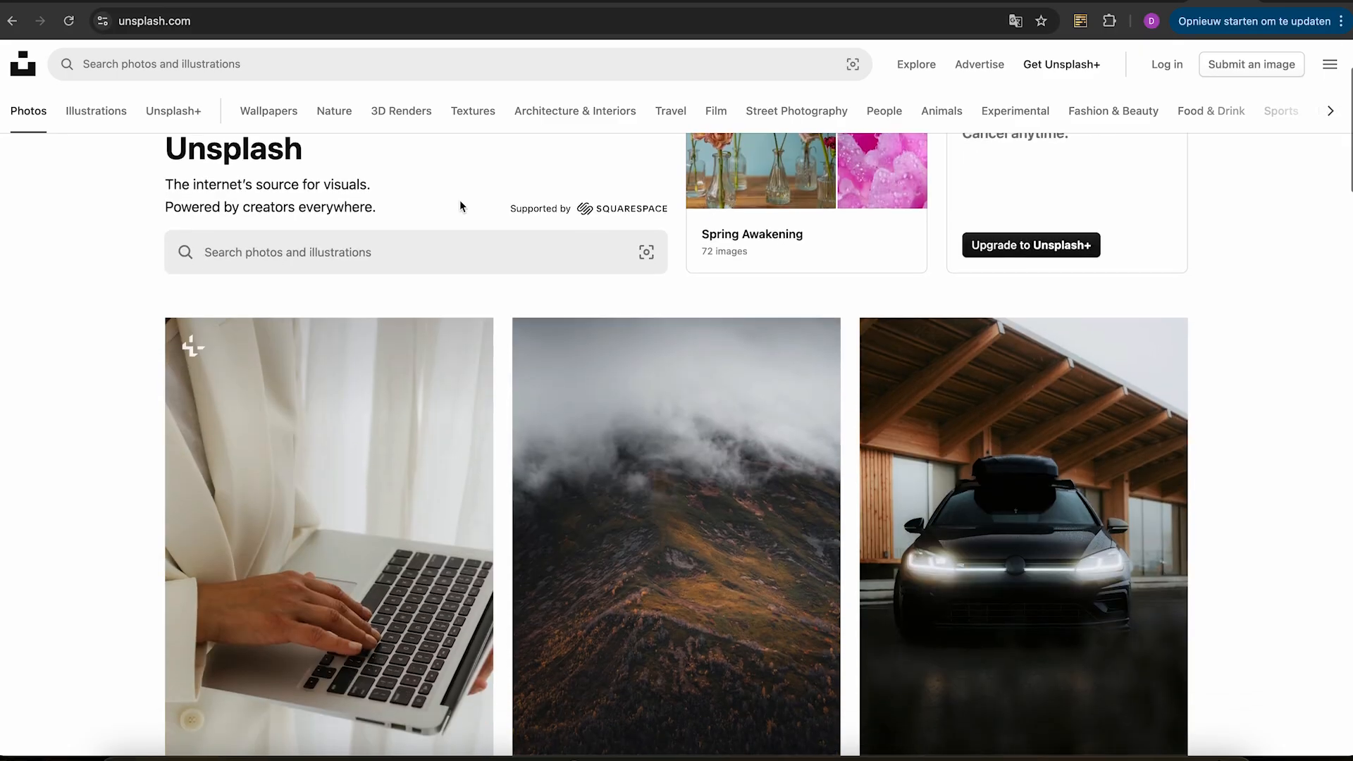
scroll(332, 343, "up", 6)
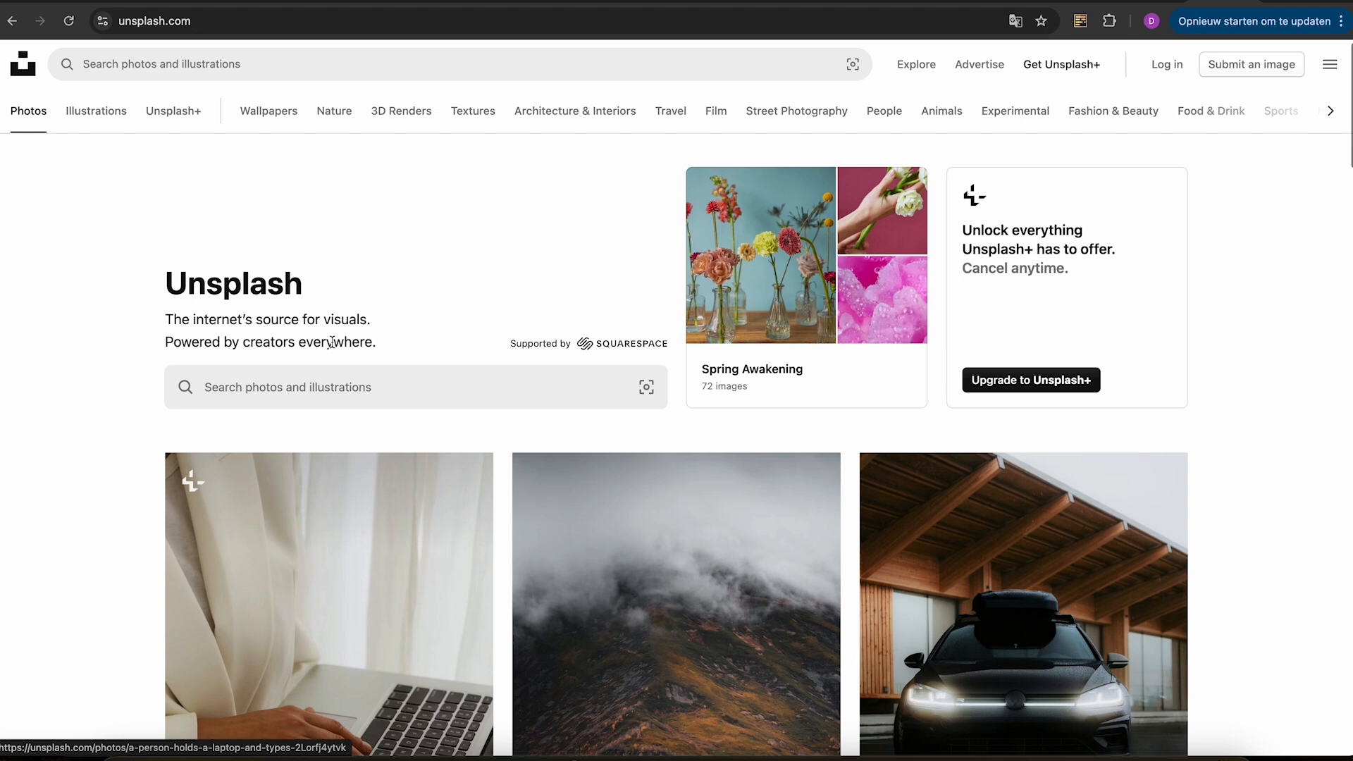
Search Unsplash for "portrait" photos.
left_click(297, 382)
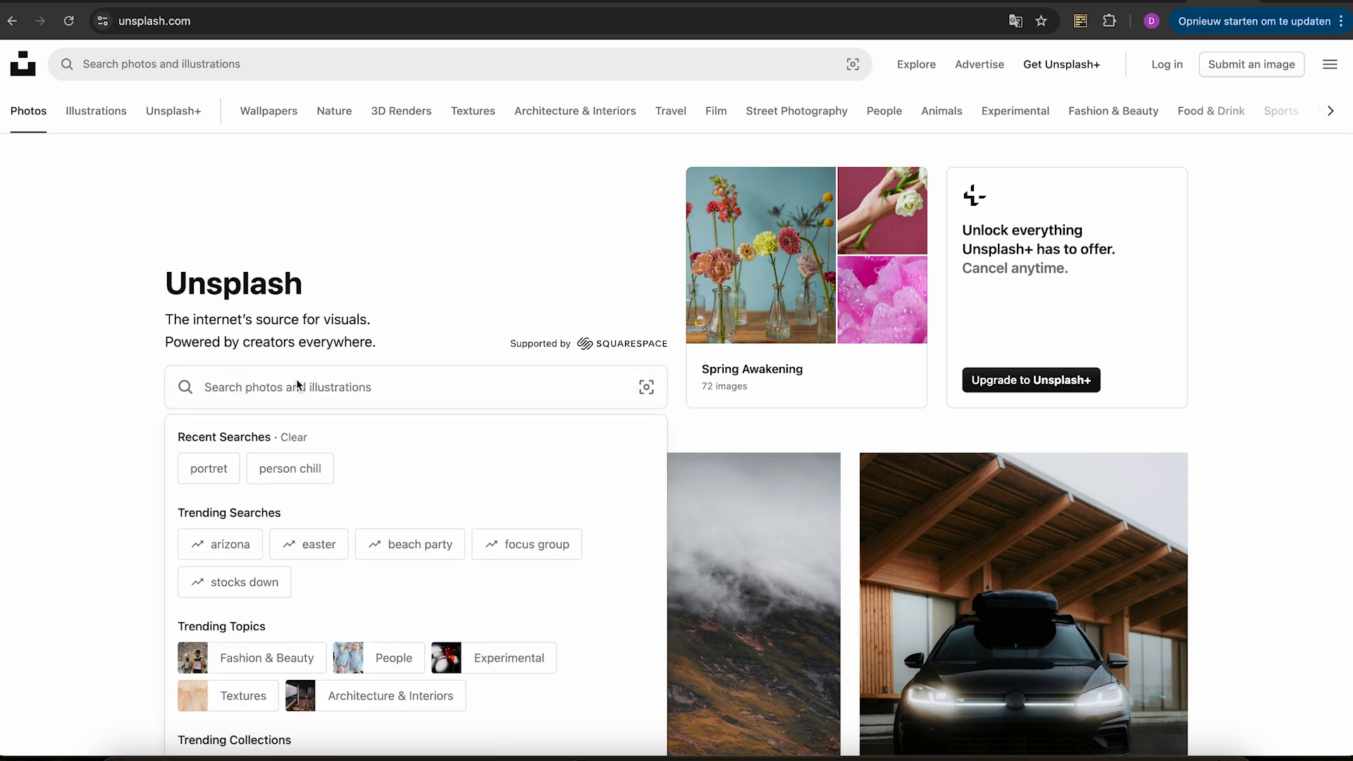
type("p")
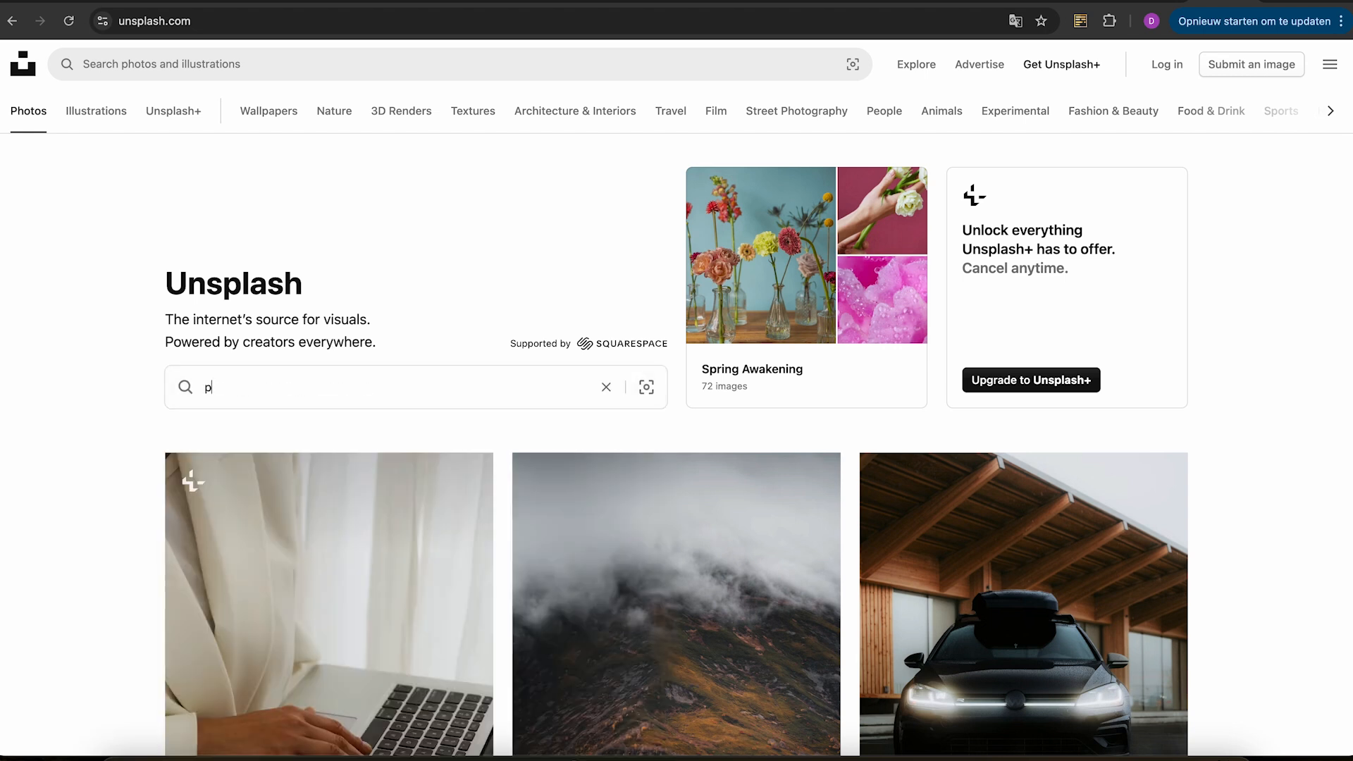
type("ortret")
key("BackSpace")
type("ait")
key("Return")
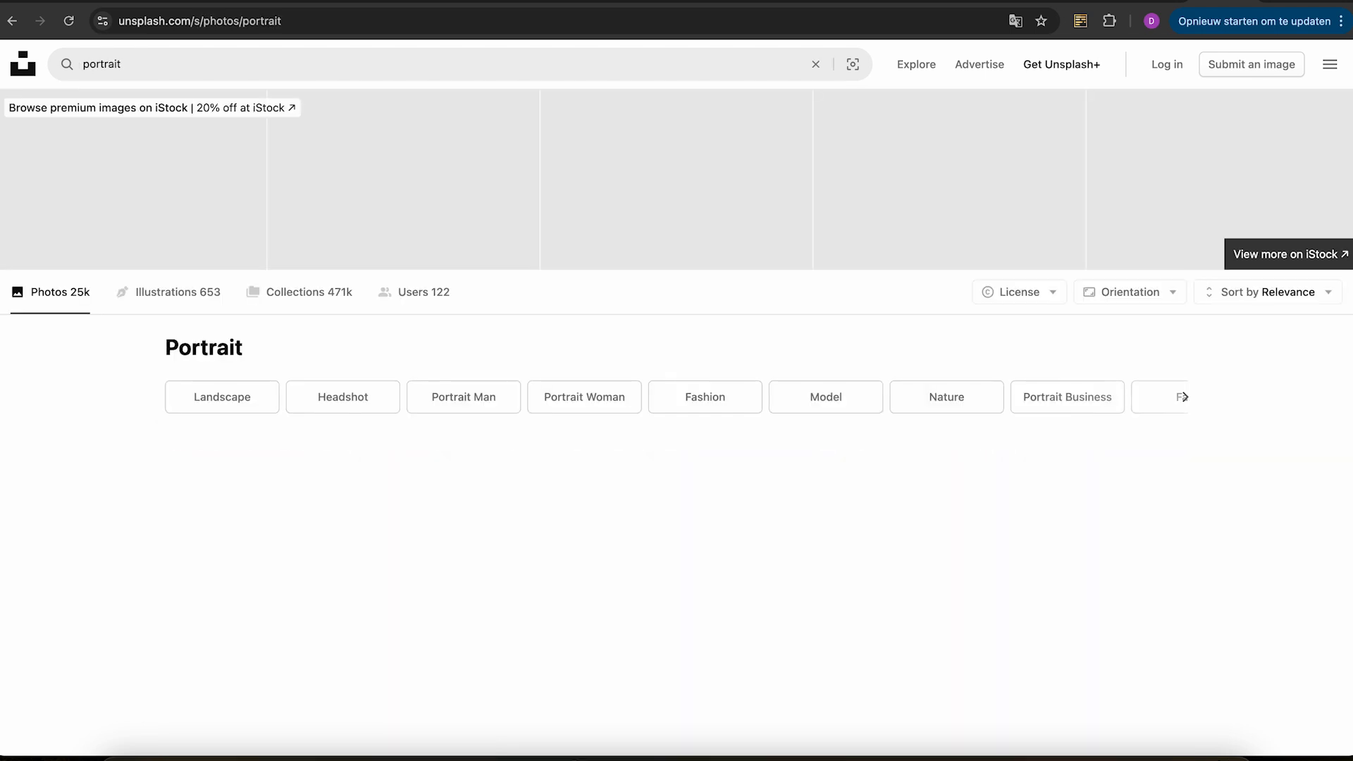
Browse the portrait results and download the photo of the woman in a black crew-neck shirt against a purple background.
scroll(120, 519, "down", 2)
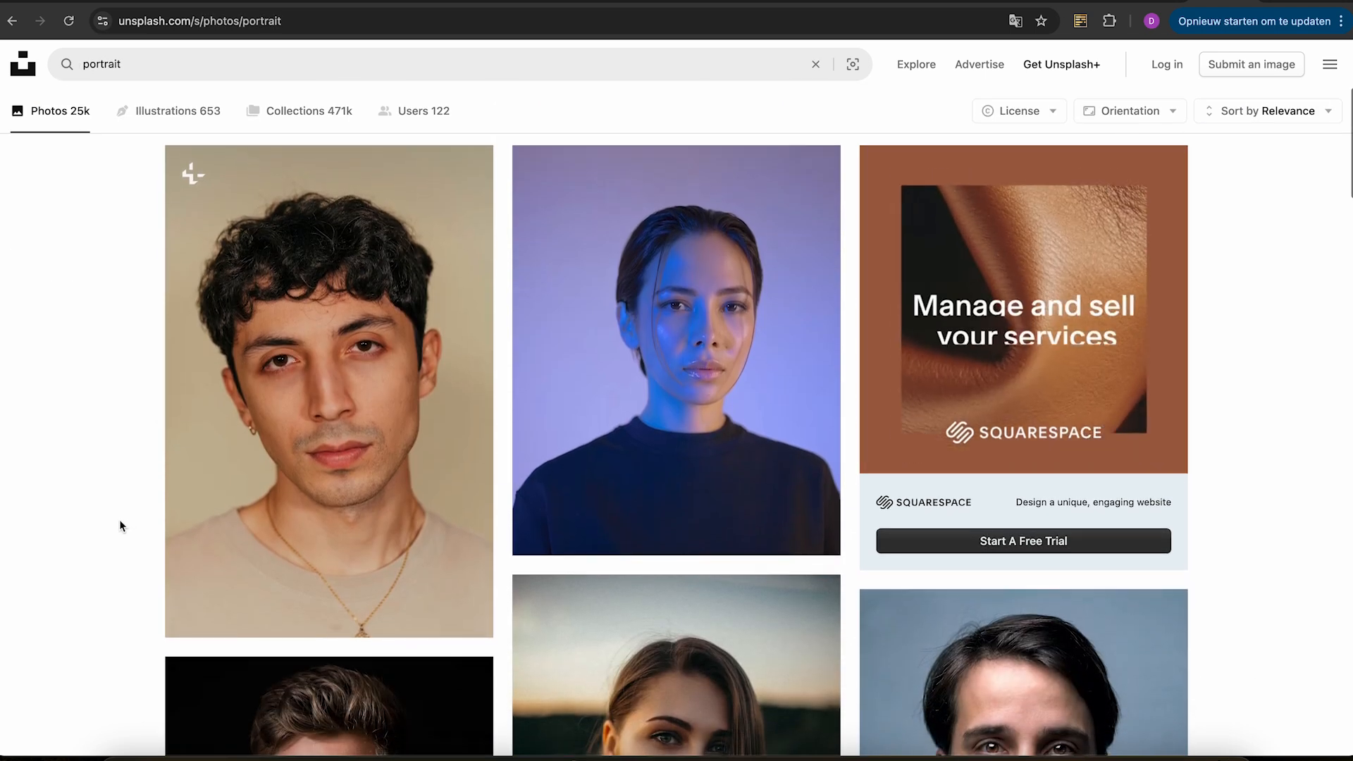
scroll(645, 430, "down", 3)
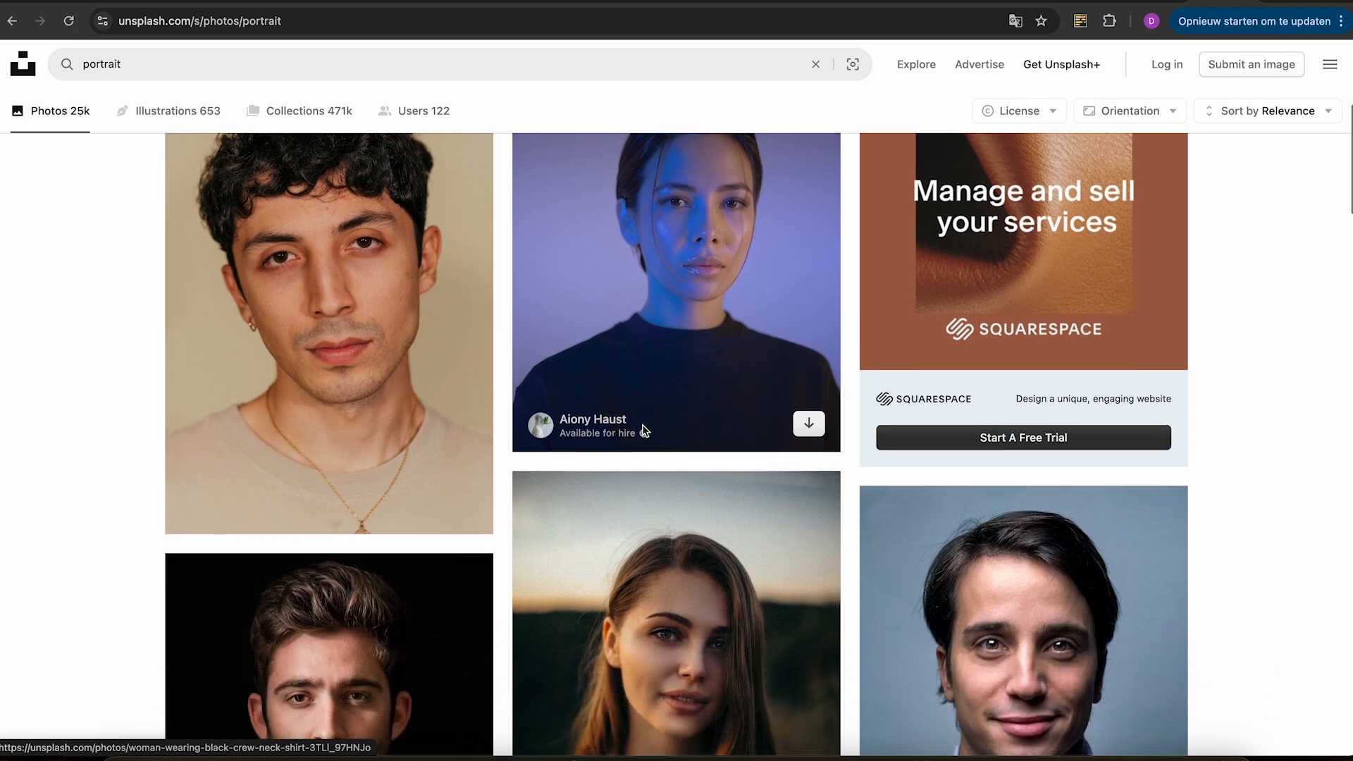
scroll(643, 429, "up", 3)
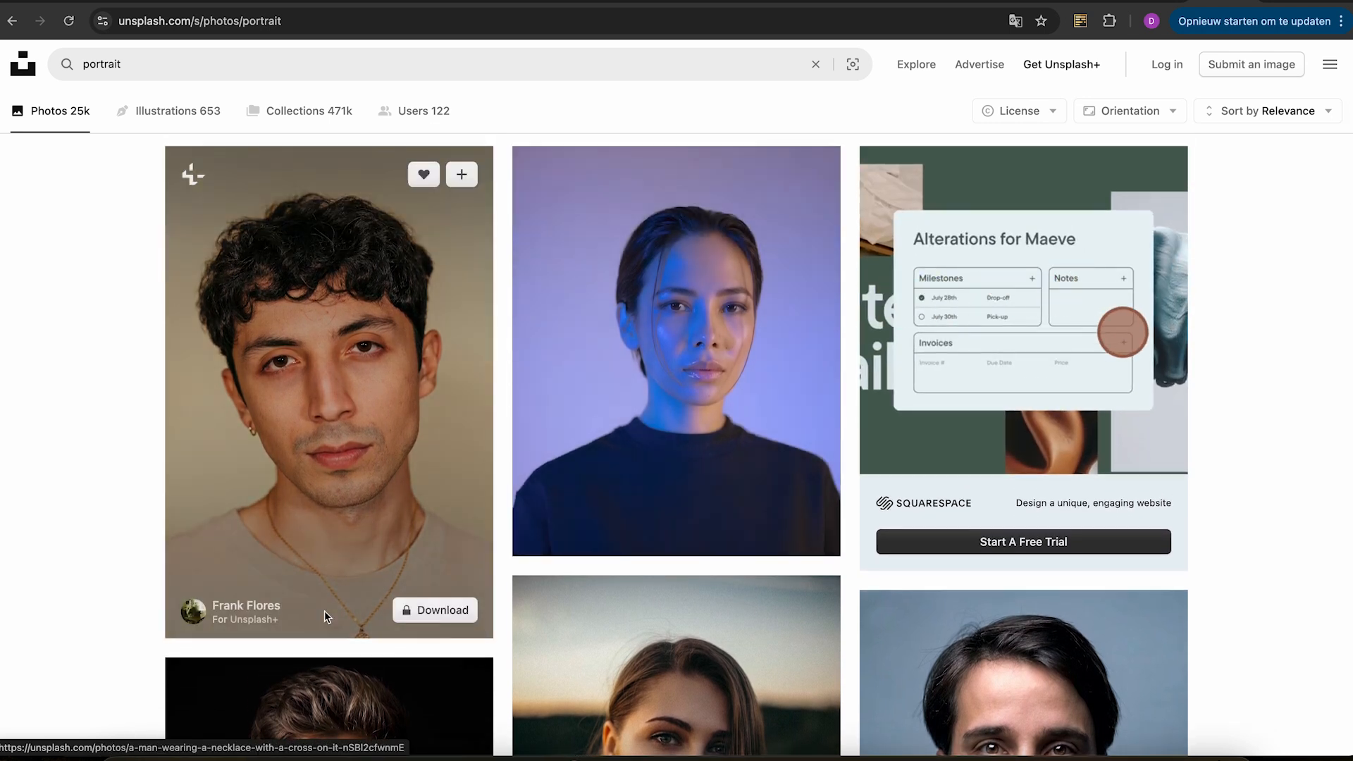
left_click(809, 527)
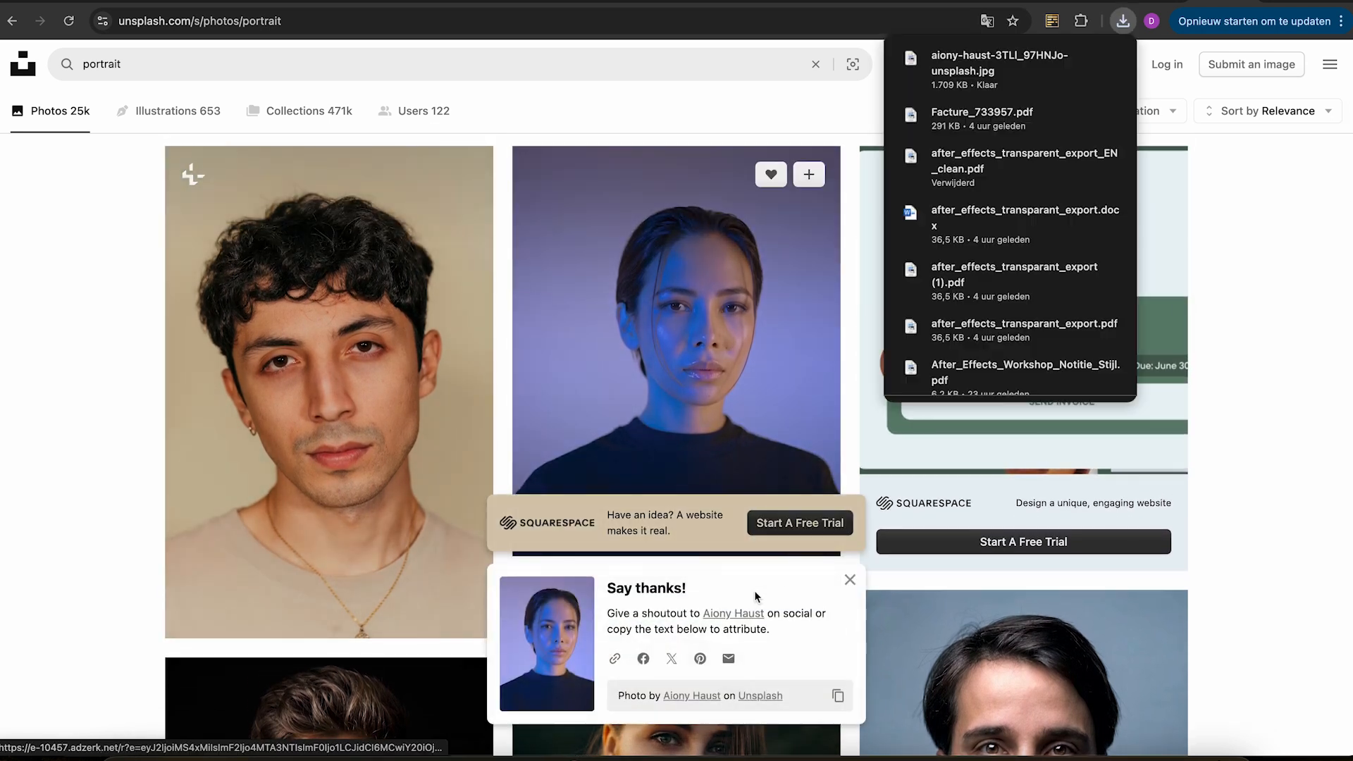
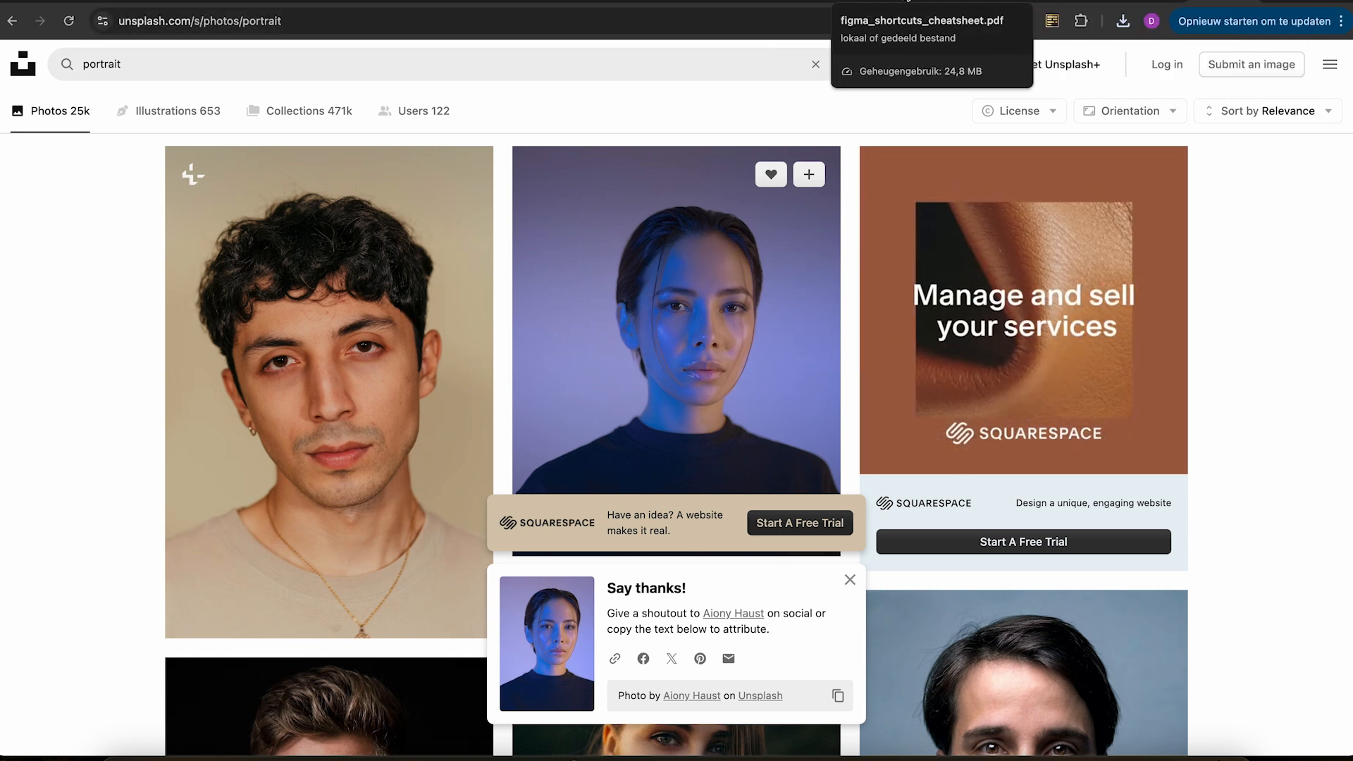
Switch back to the Mental Health Fitness mobile app design file in Figma.
left_click(331, 1)
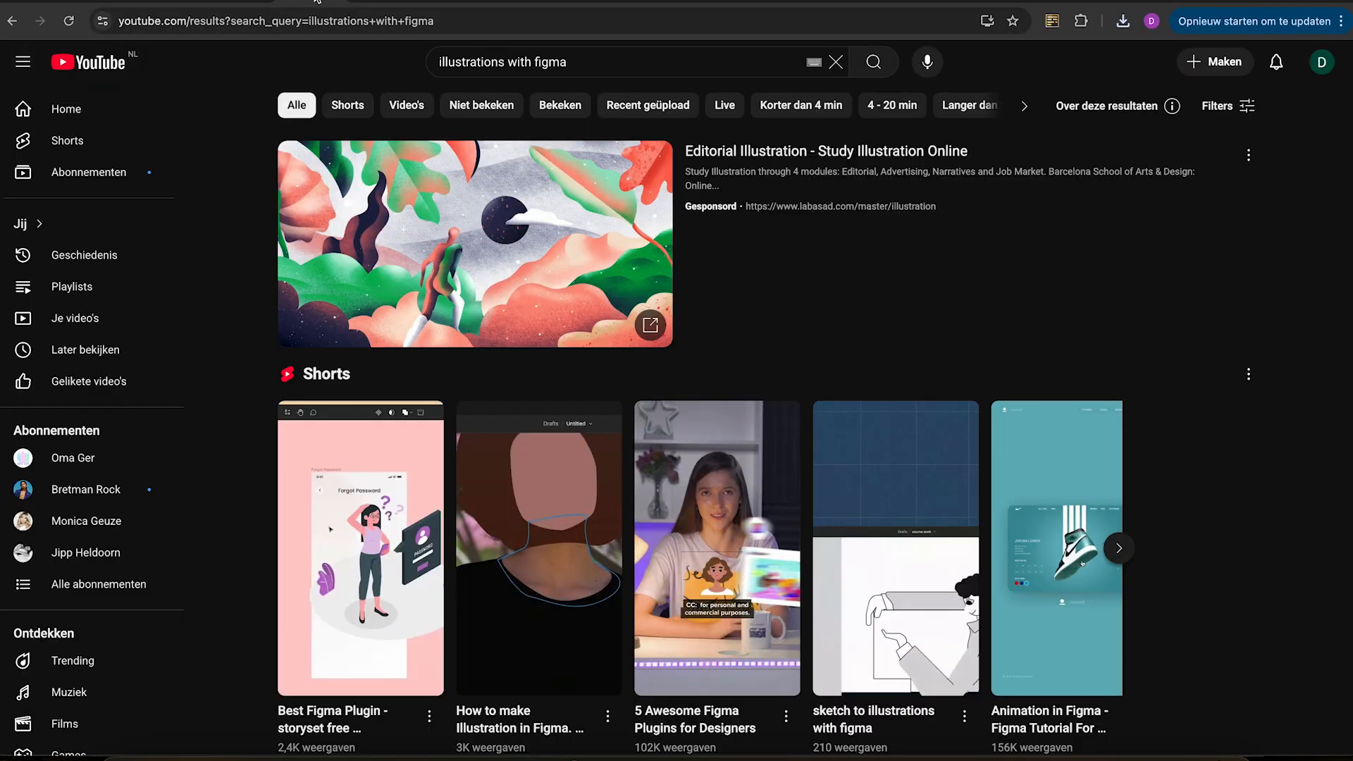
left_click(814, 2)
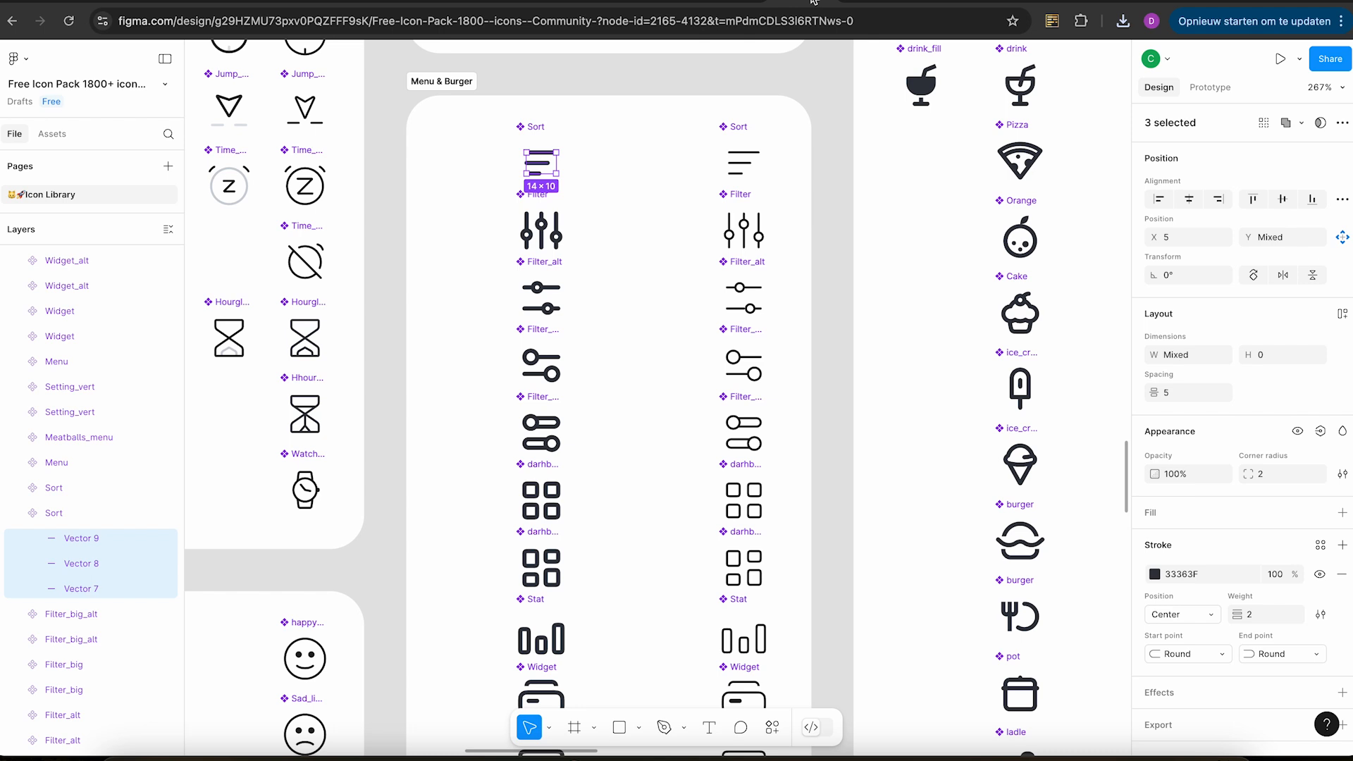
left_click(716, 1)
left_click(660, 1)
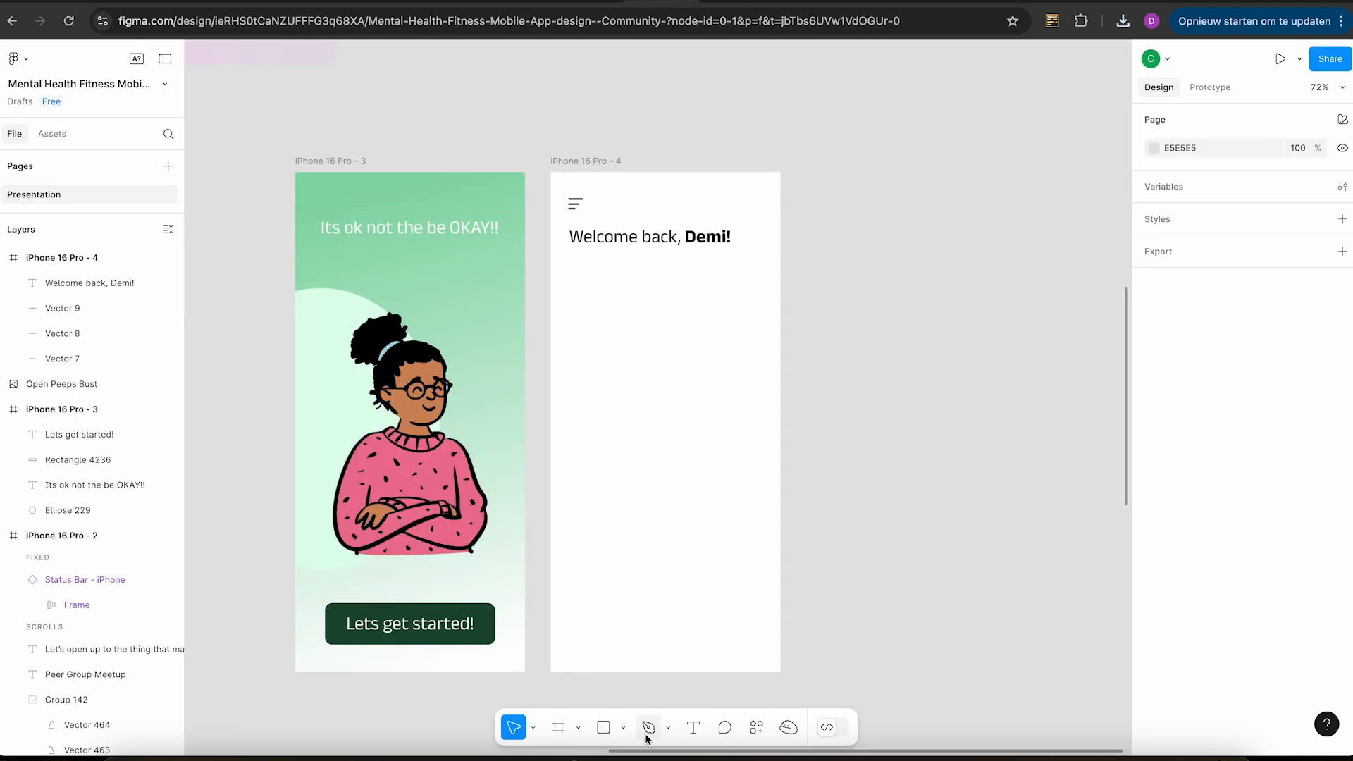
Draw a circle about 37 × 37 in the upper right of the iPhone 16 Pro - 4 frame, level with the menu icon.
left_click(605, 729)
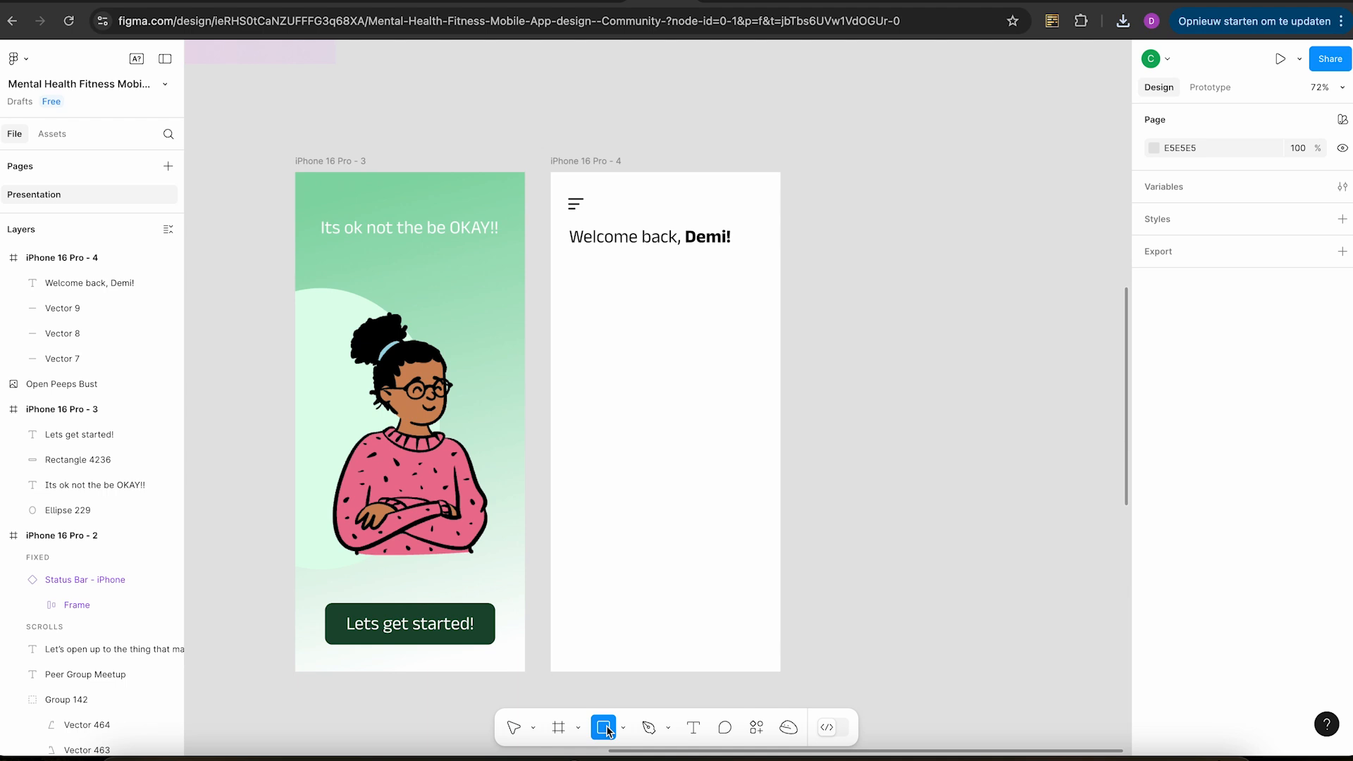
left_click(607, 731)
left_click(621, 634)
left_click_drag(733, 188, 774, 212)
scroll(758, 213, "up", 5)
left_click(891, 213)
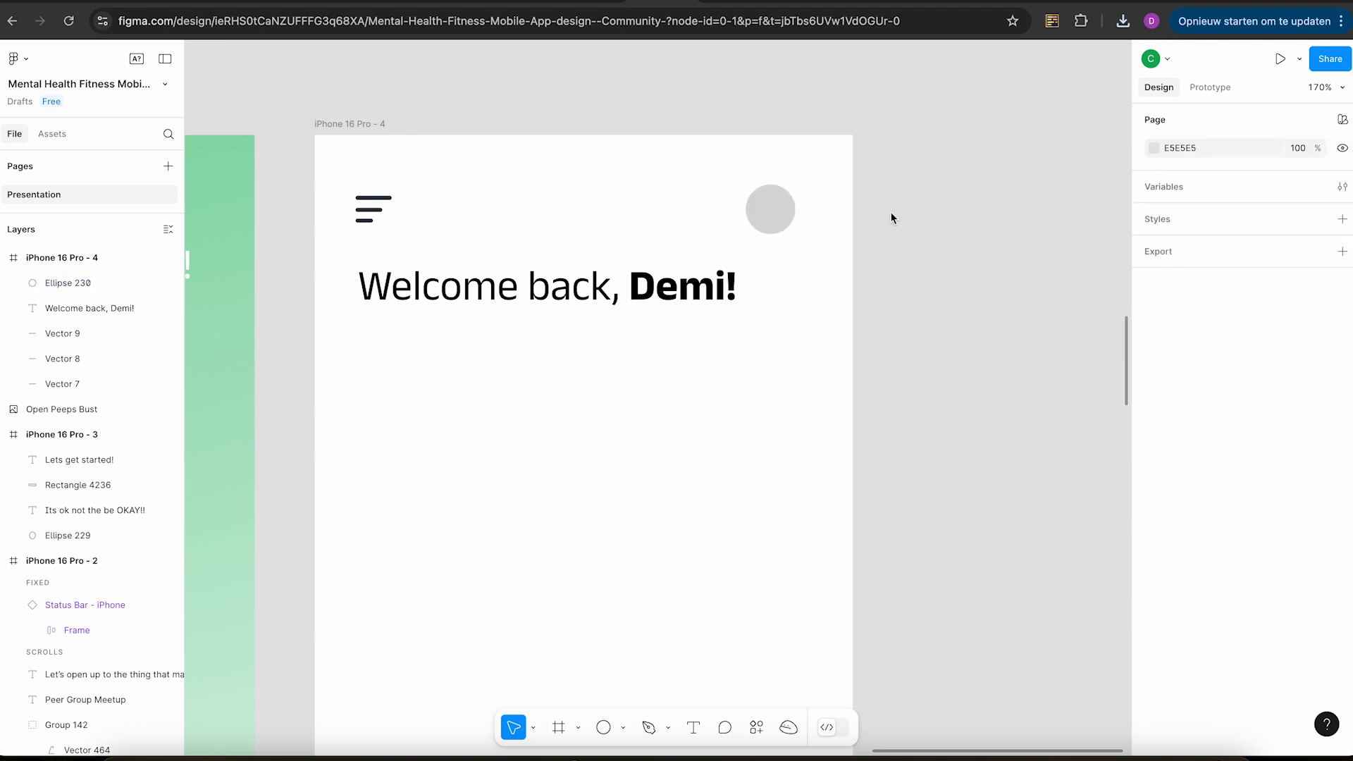
Import the downloaded portrait from the Downloads folder onto the canvas and scale it down to 300 × 375.
left_click(127, 753)
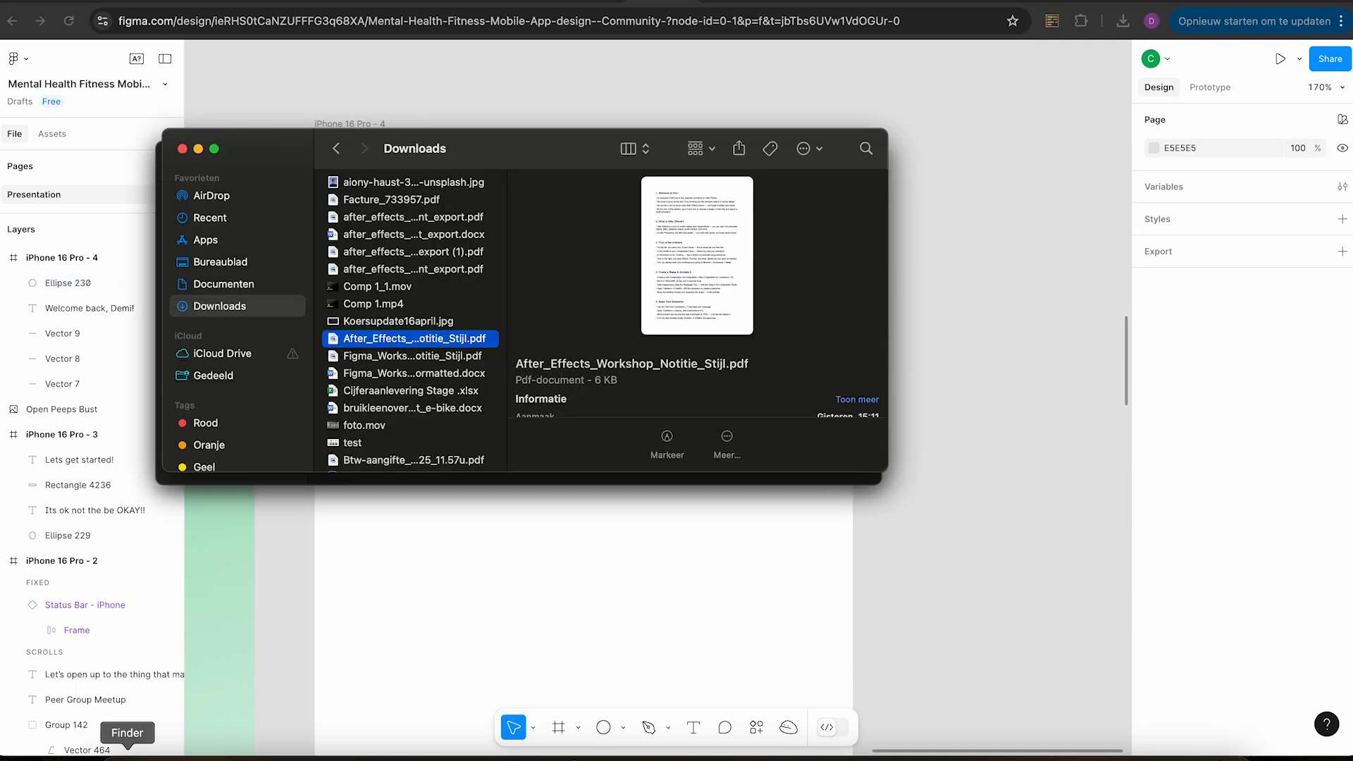
left_click(365, 185)
left_click_drag(405, 184, 945, 311)
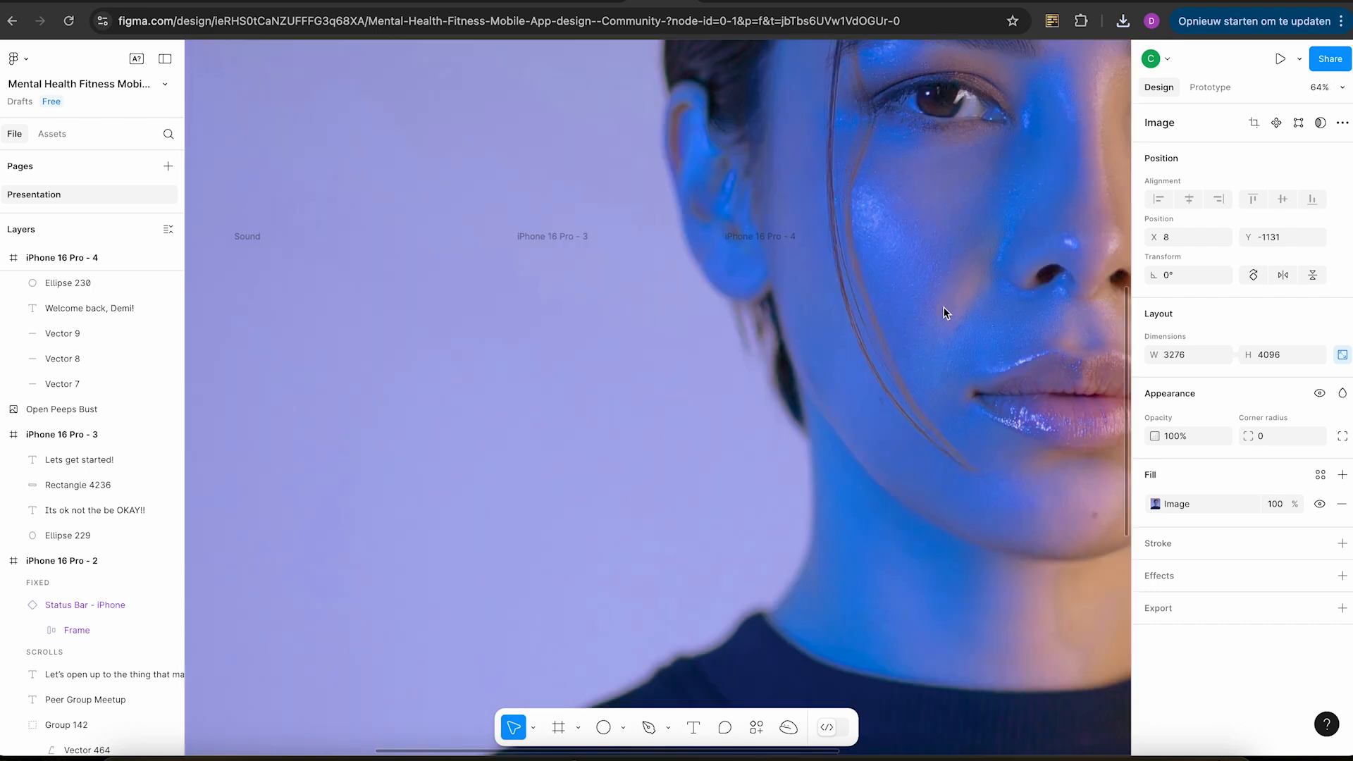
scroll(946, 312, "down", 10)
left_click_drag(1012, 393, 888, 238)
scroll(888, 238, "up", 5)
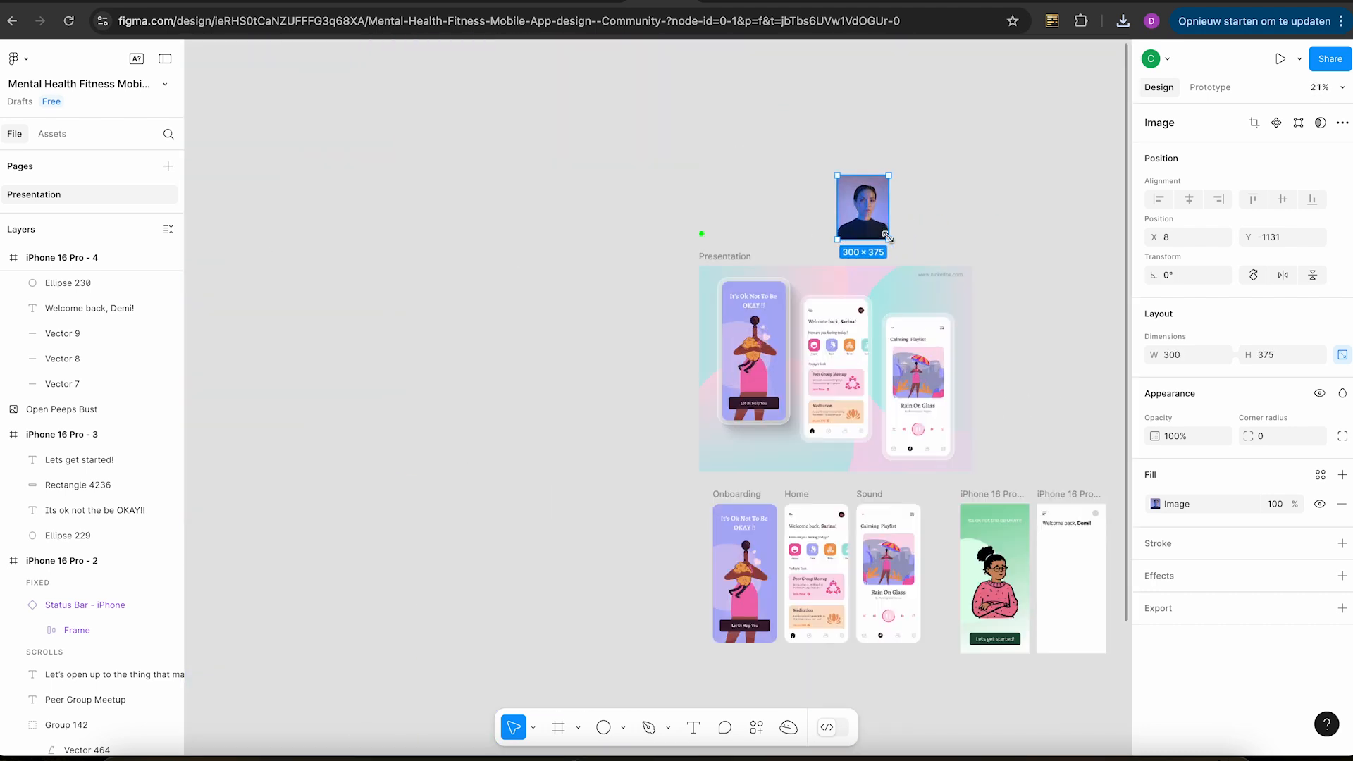
scroll(888, 237, "up", 5)
Move the portrait image onto the iPhone 16 Pro - 4 frame, near the grey circle.
left_click_drag(856, 174, 1064, 617)
scroll(1065, 618, "right", 9)
scroll(1066, 618, "down", 7)
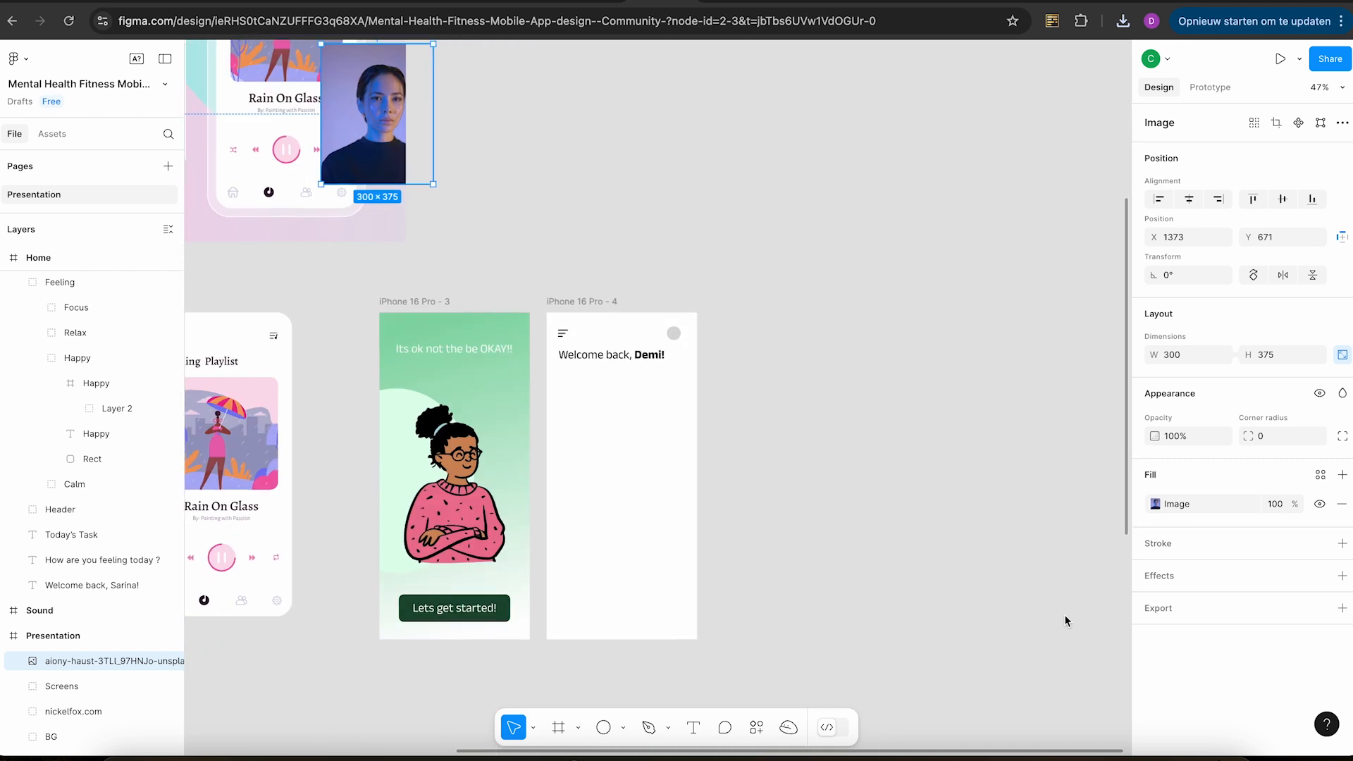
left_click_drag(378, 126, 666, 357)
Shrink the portrait to about 40 × 51 and position it so the face covers the grey circle.
scroll(666, 357, "up", 5)
left_click_drag(851, 585, 635, 313)
left_click_drag(547, 237, 693, 299)
left_click_drag(778, 369, 709, 287)
left_click_drag(654, 218, 705, 272)
left_click_drag(759, 338, 706, 258)
scroll(705, 256, "up", 10)
left_click_drag(717, 315, 695, 328)
left_click_drag(773, 434, 804, 465)
mouse_move(768, 374)
left_mouse_down()
mouse_move(768, 343)
mouse_move(776, 367)
mouse_move(754, 365)
left_mouse_up()
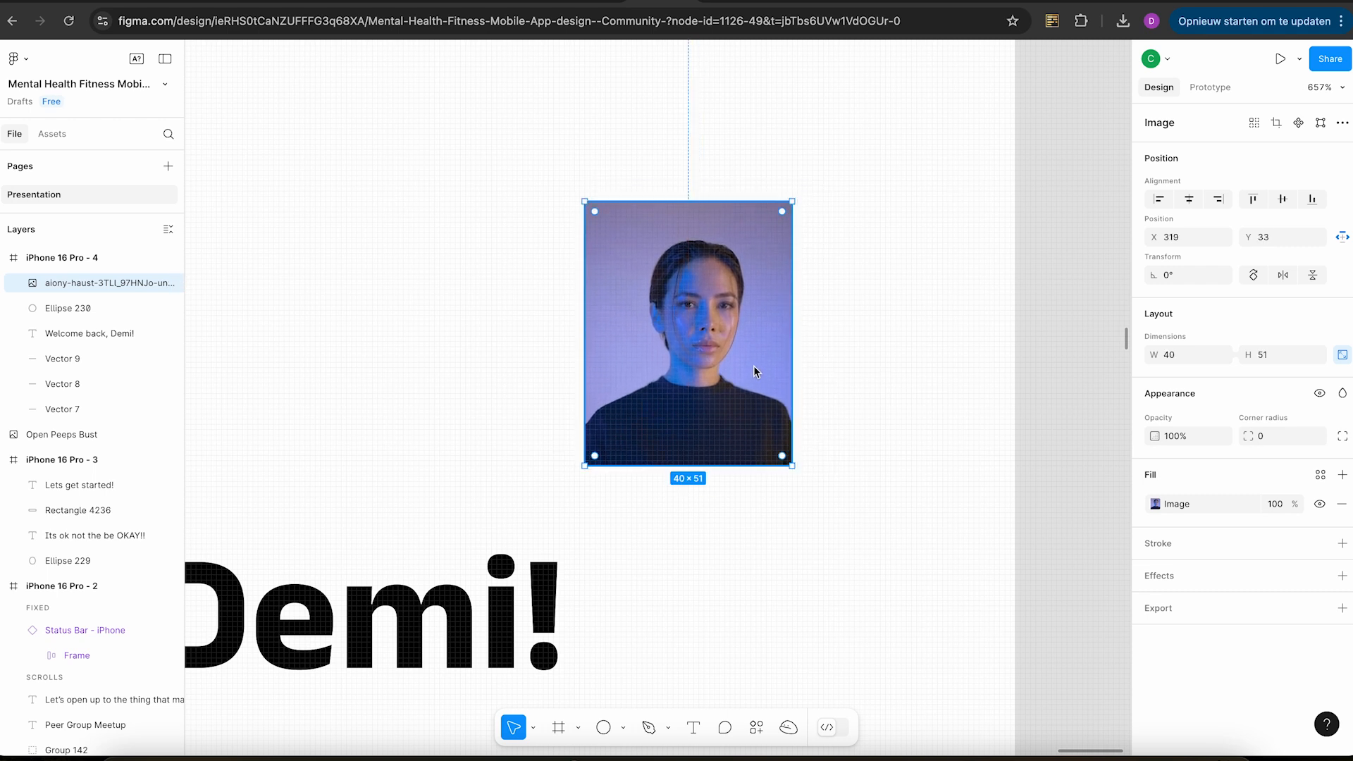
Mask the portrait with the circle beneath it to make a round profile picture.
left_click(65, 308)
left_click(69, 283, "shift")
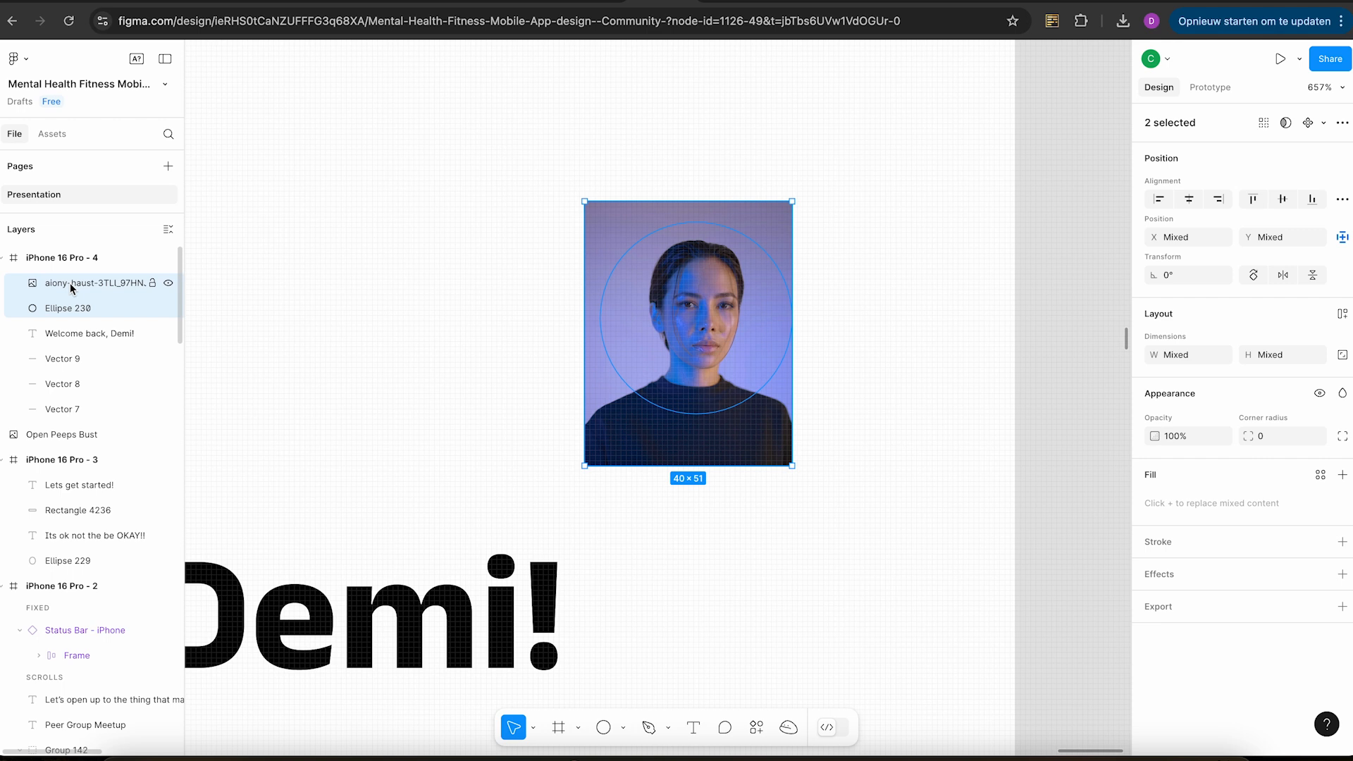
right_click(70, 284)
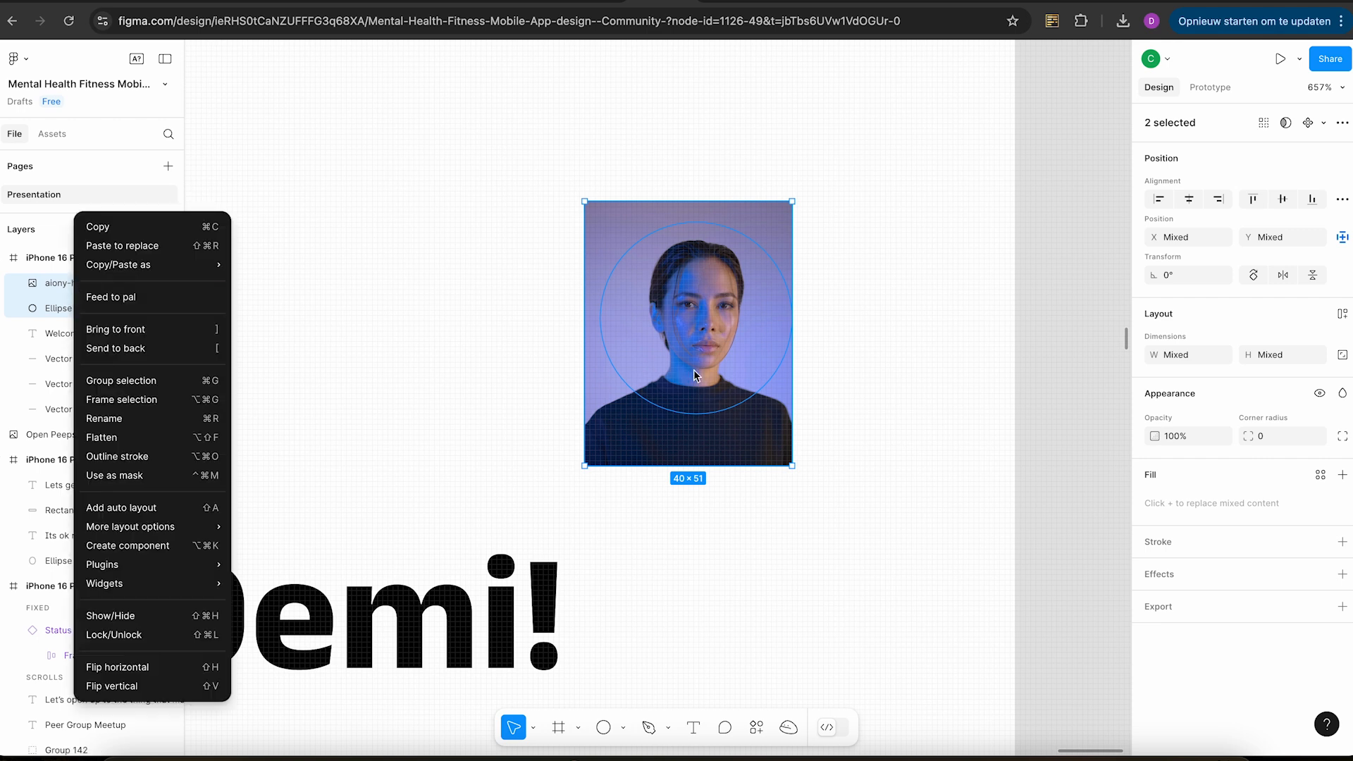
left_click(104, 476)
scroll(885, 343, "down", 5)
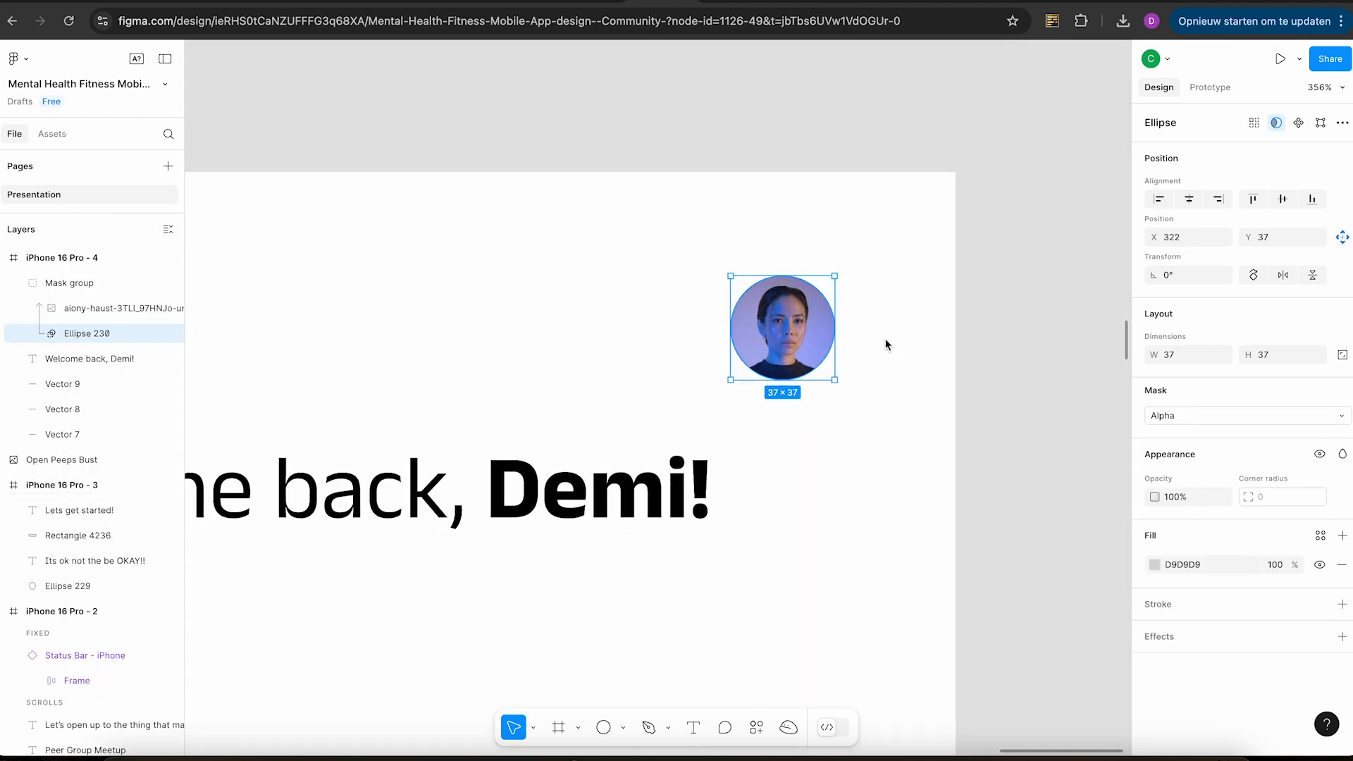
left_click(885, 344)
scroll(886, 344, "down", 5)
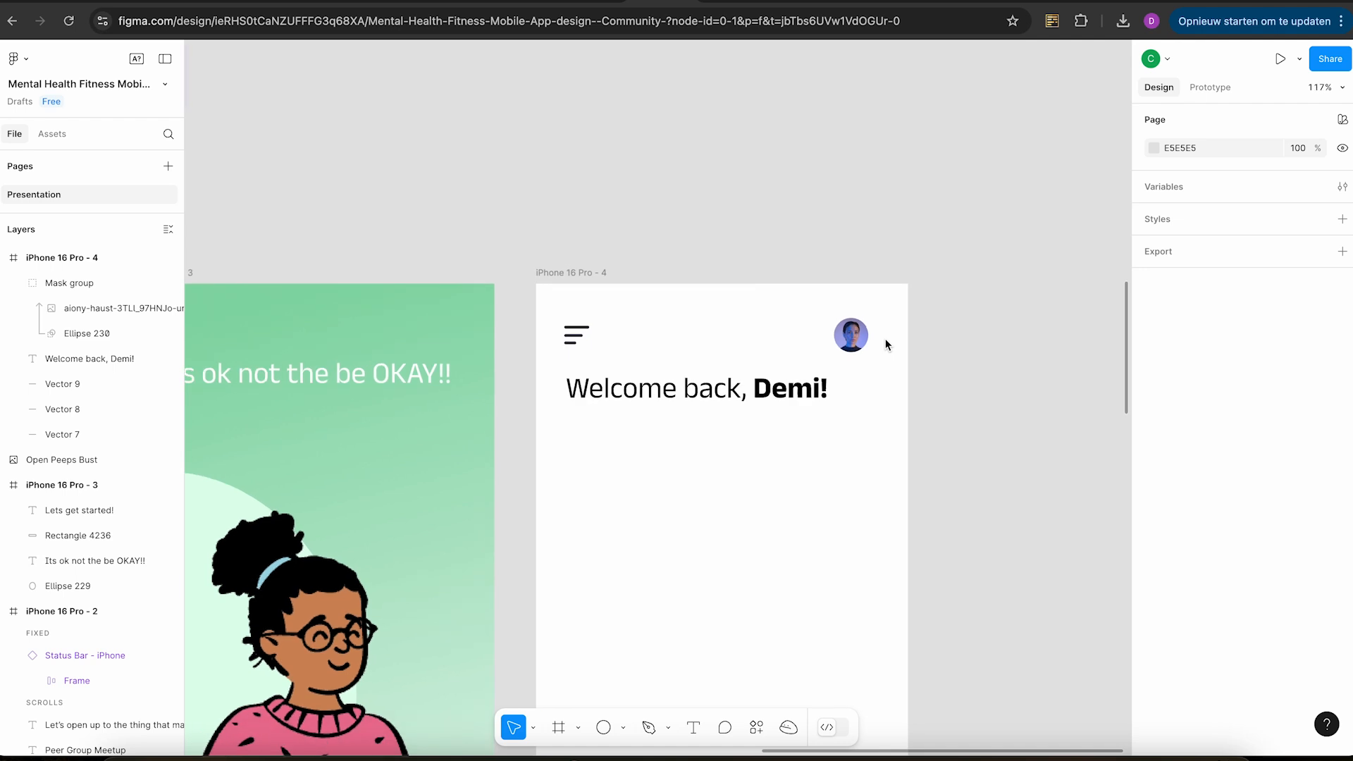
Compare the Home reference screen's layout with the iPhone 16 Pro - 4 frame.
scroll(886, 344, "down", 5)
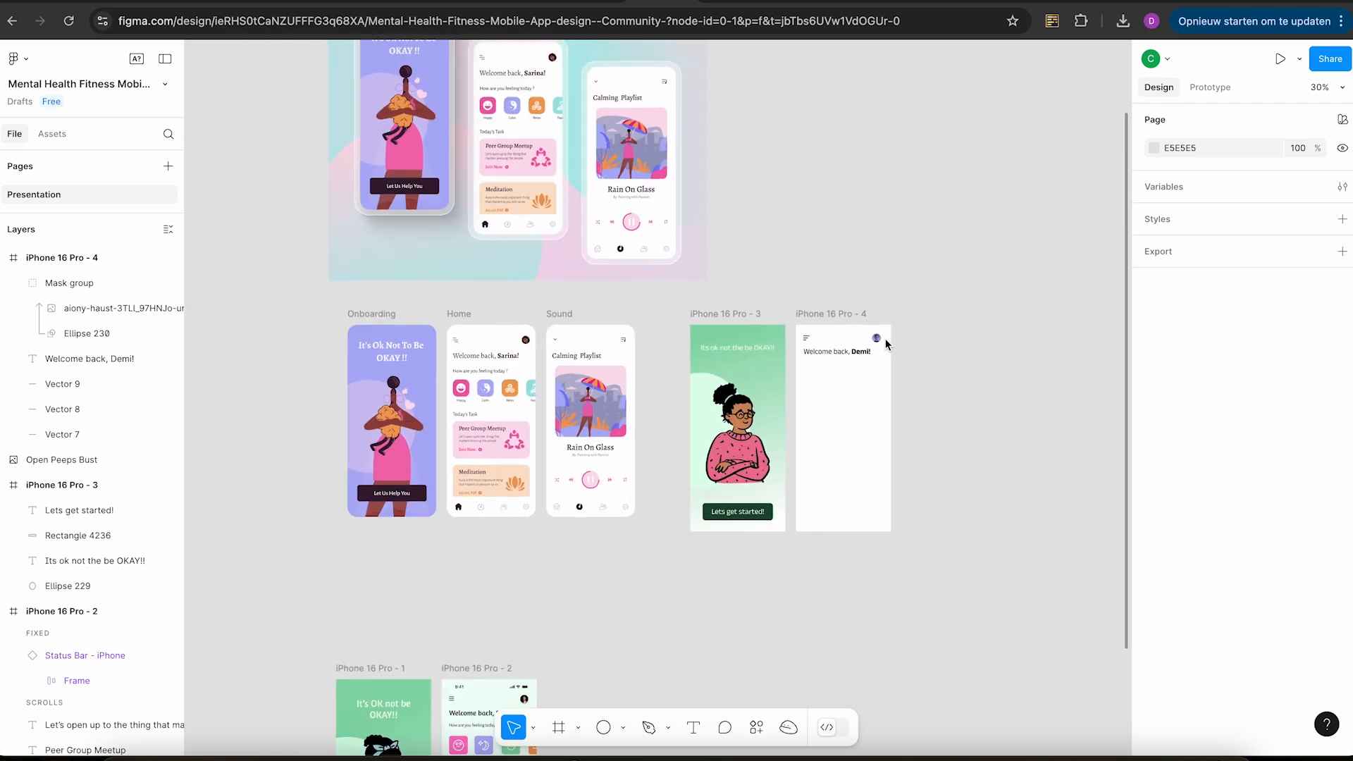
scroll(886, 343, "up", 8)
scroll(886, 344, "down", 3)
scroll(886, 344, "left", 9)
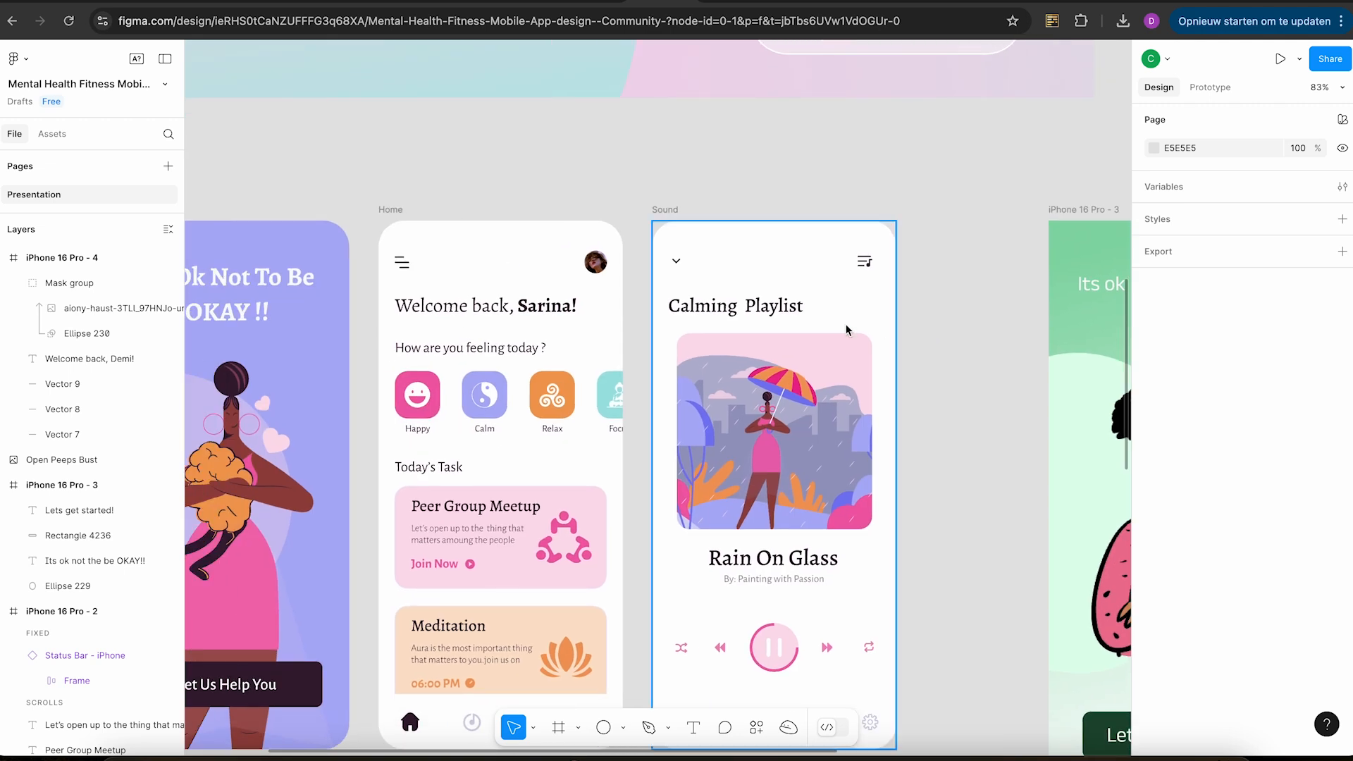
scroll(568, 282, "right", 15)
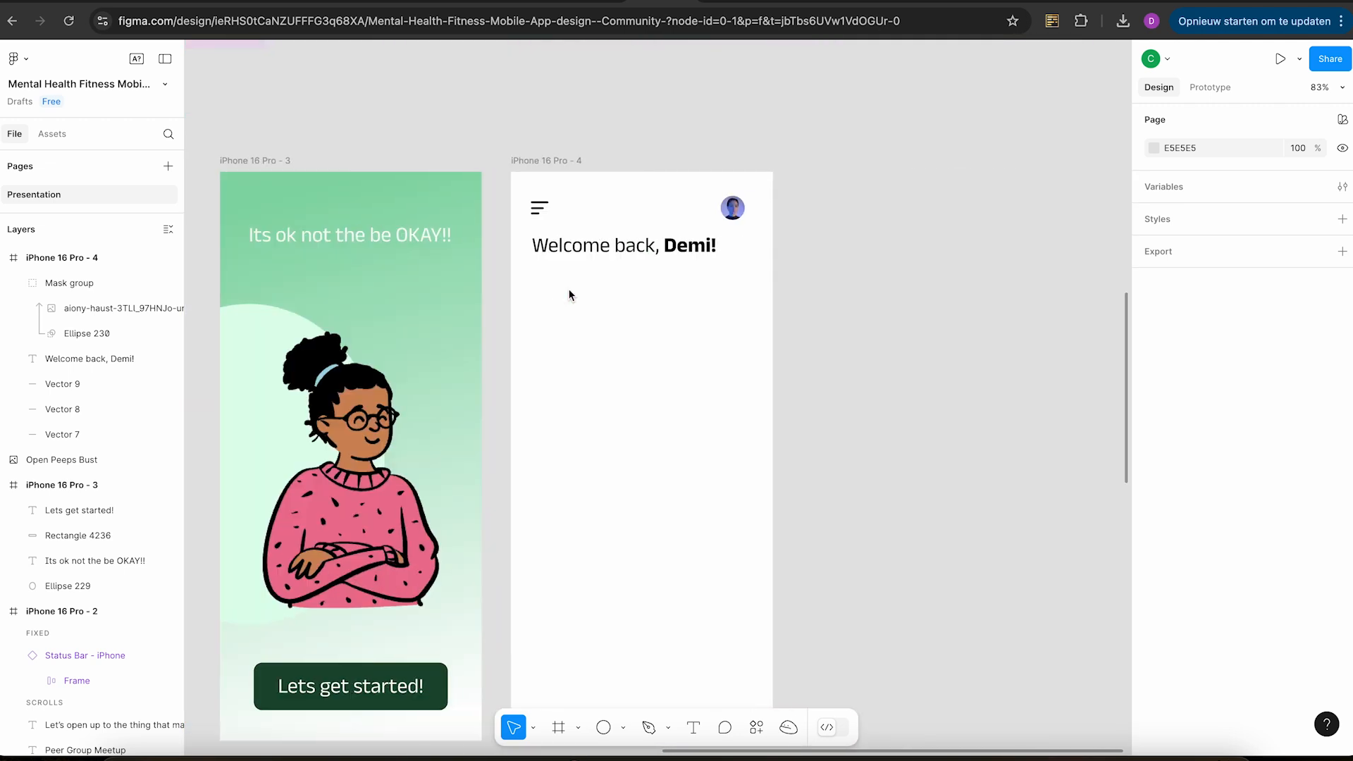
Add a drop shadow effect to the round profile picture on the iPhone 16 Pro - 4 frame.
left_click(564, 227)
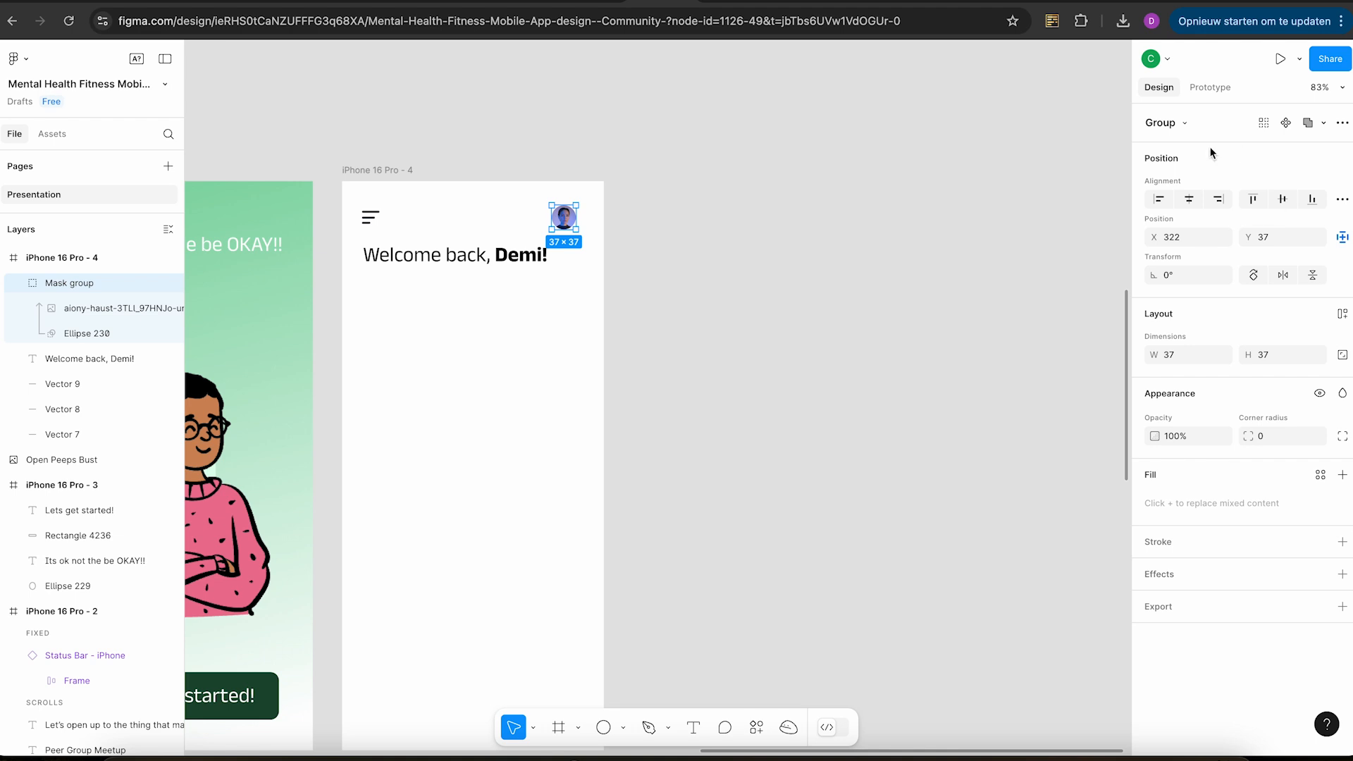
left_click(1343, 577)
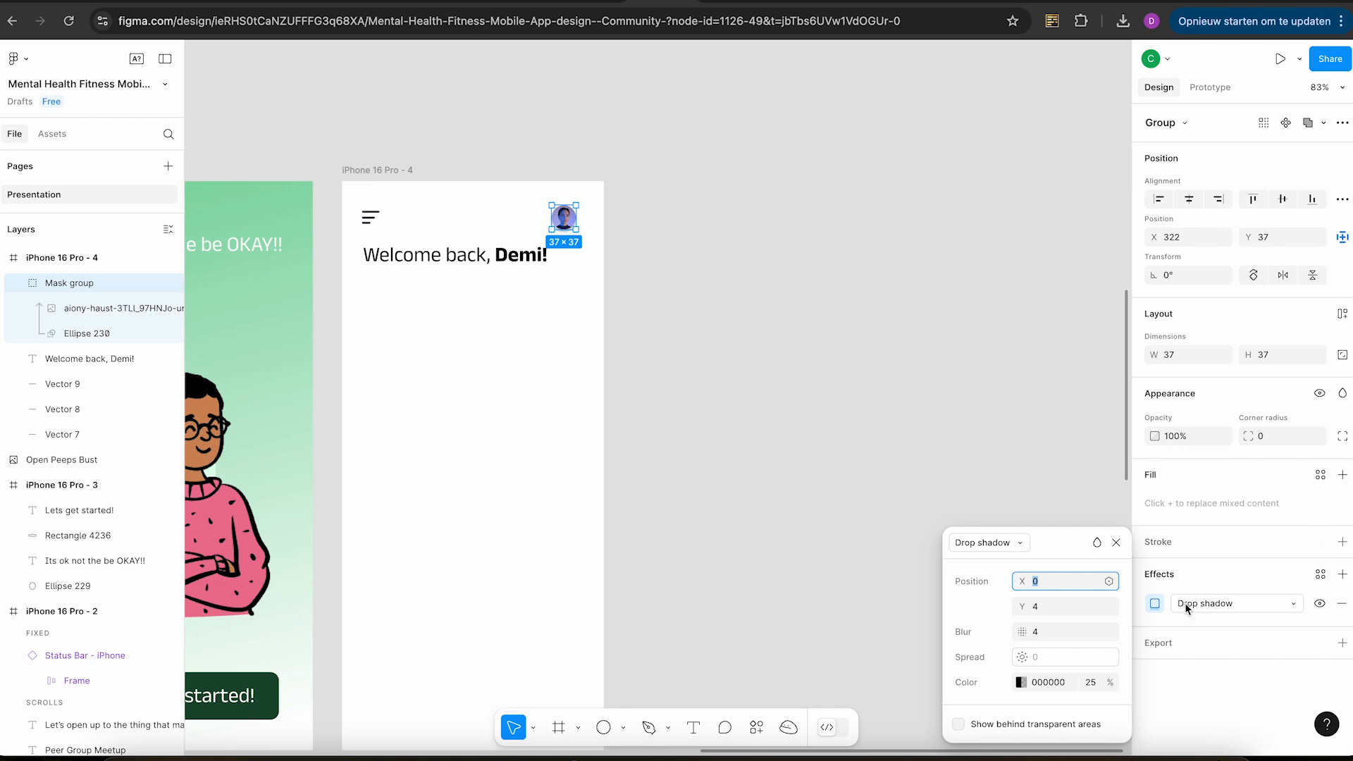
left_click(655, 276)
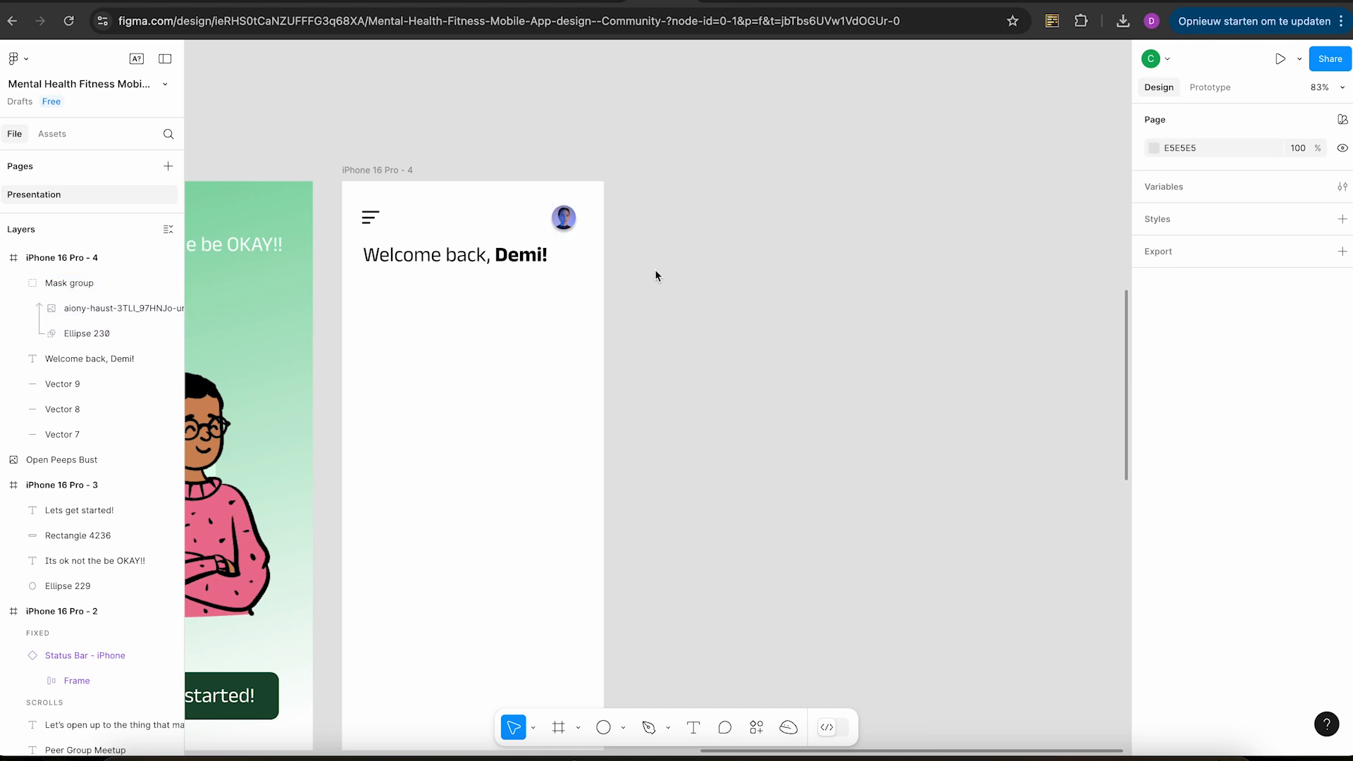
scroll(655, 275, "up", 5)
scroll(655, 276, "down", 5)
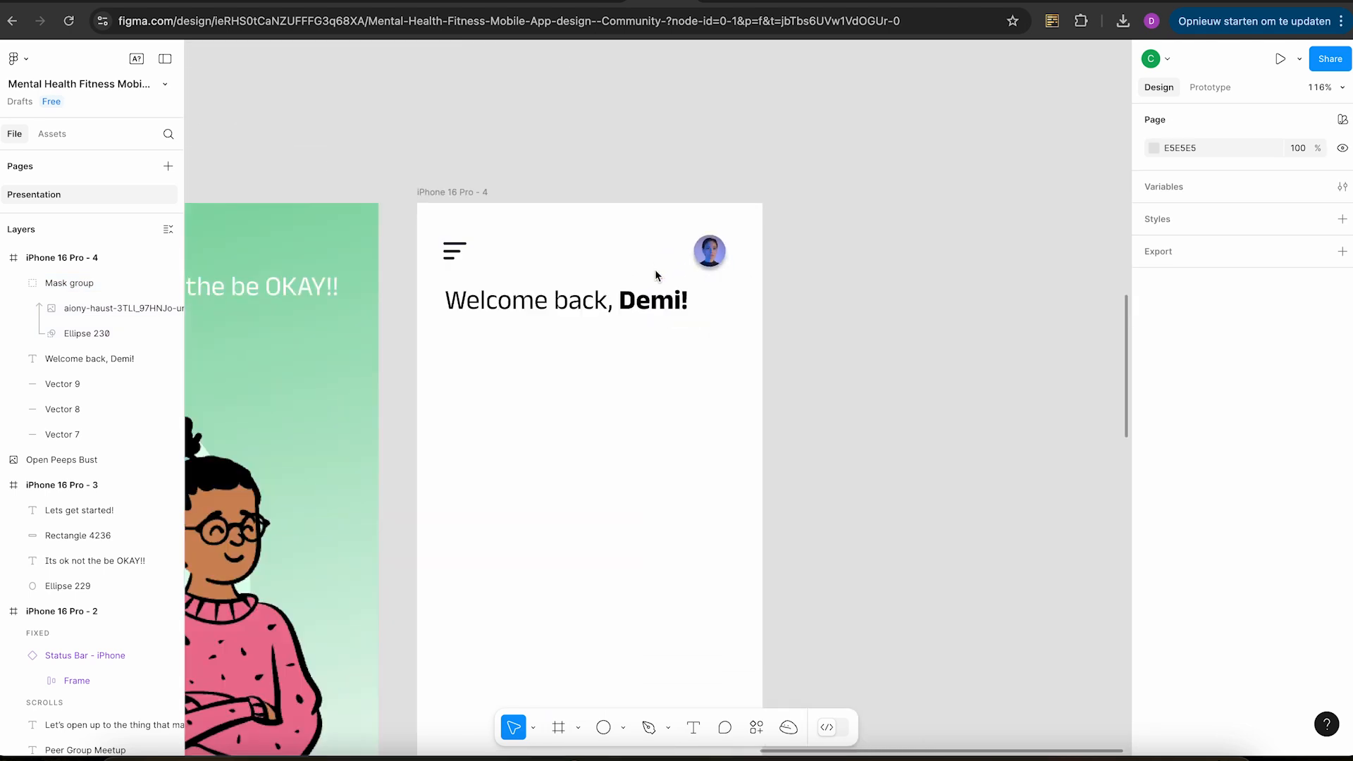
scroll(655, 275, "up", 3)
scroll(653, 275, "down", 2)
scroll(654, 275, "left", 2)
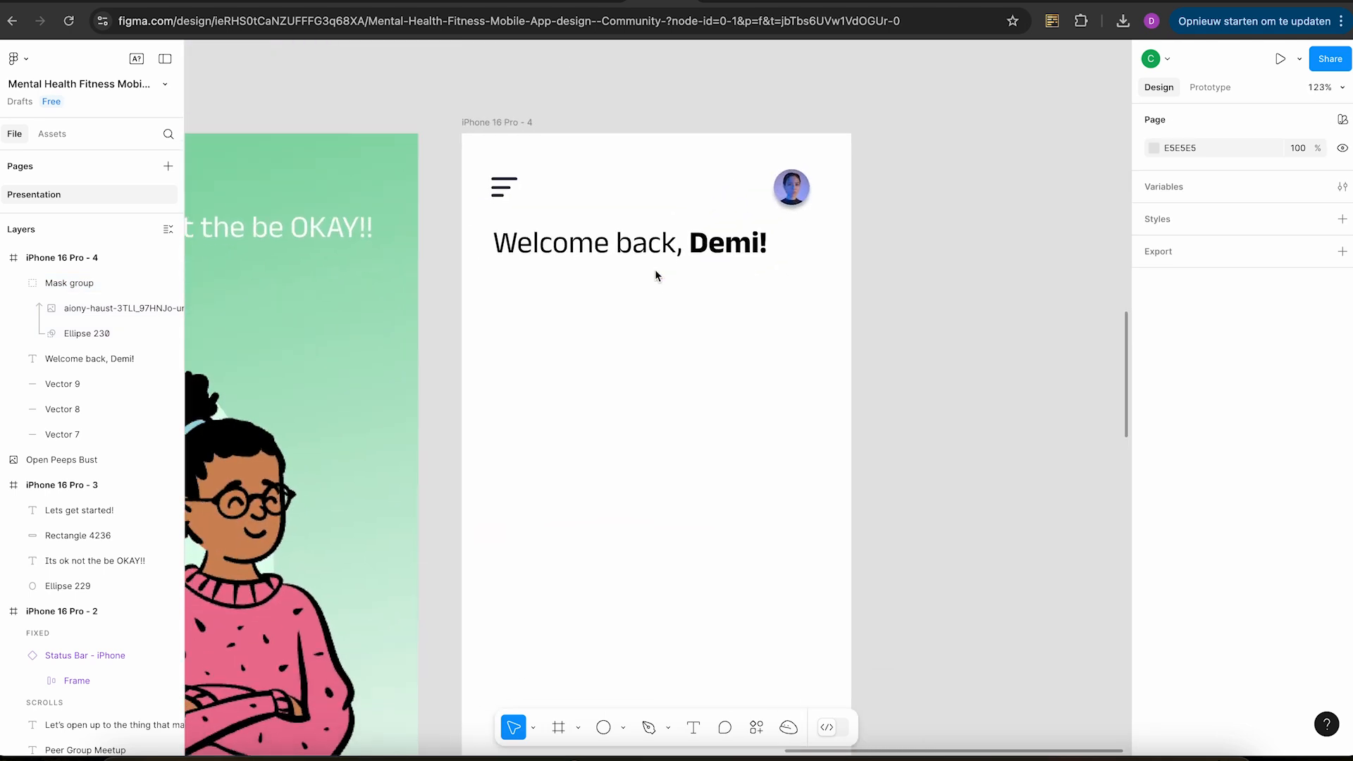
Inspect the effect type options and drop shadow settings of the round profile picture.
left_click(803, 190)
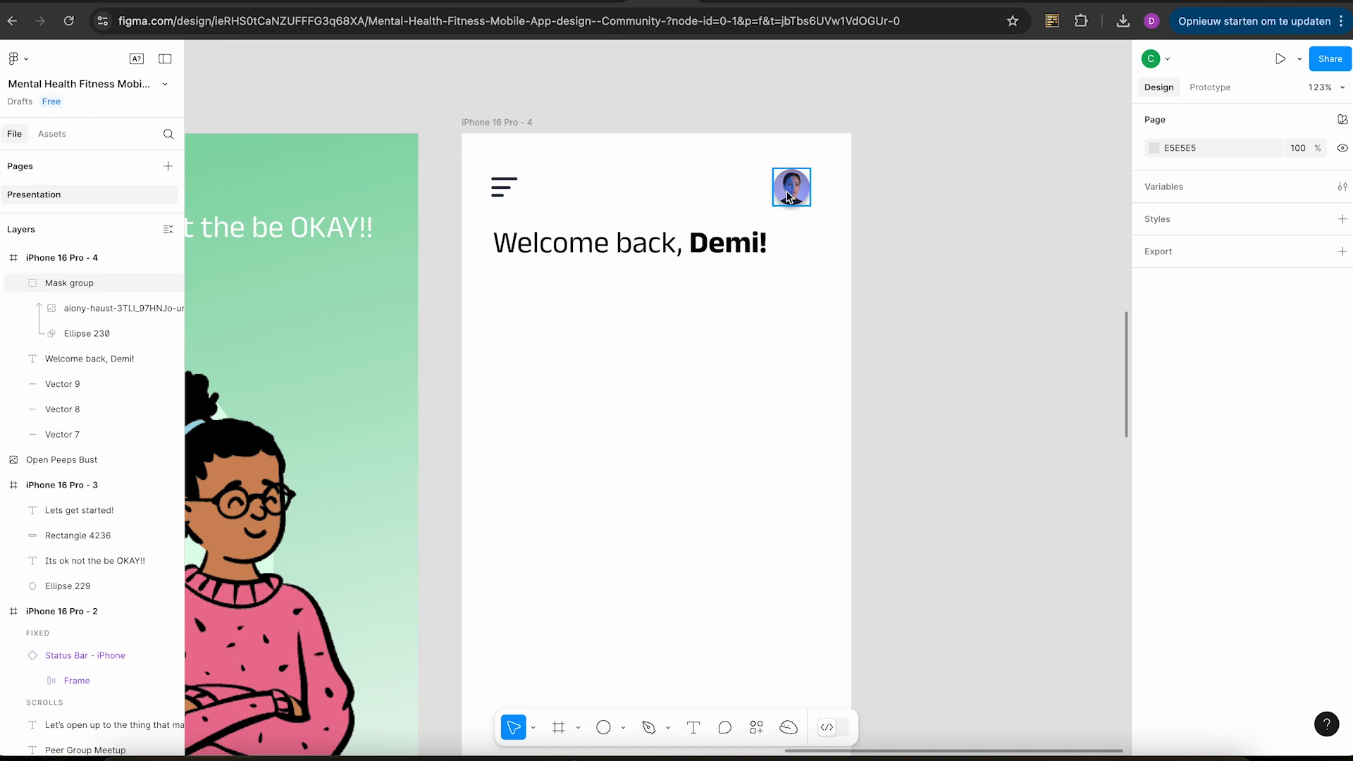
left_click(1294, 609)
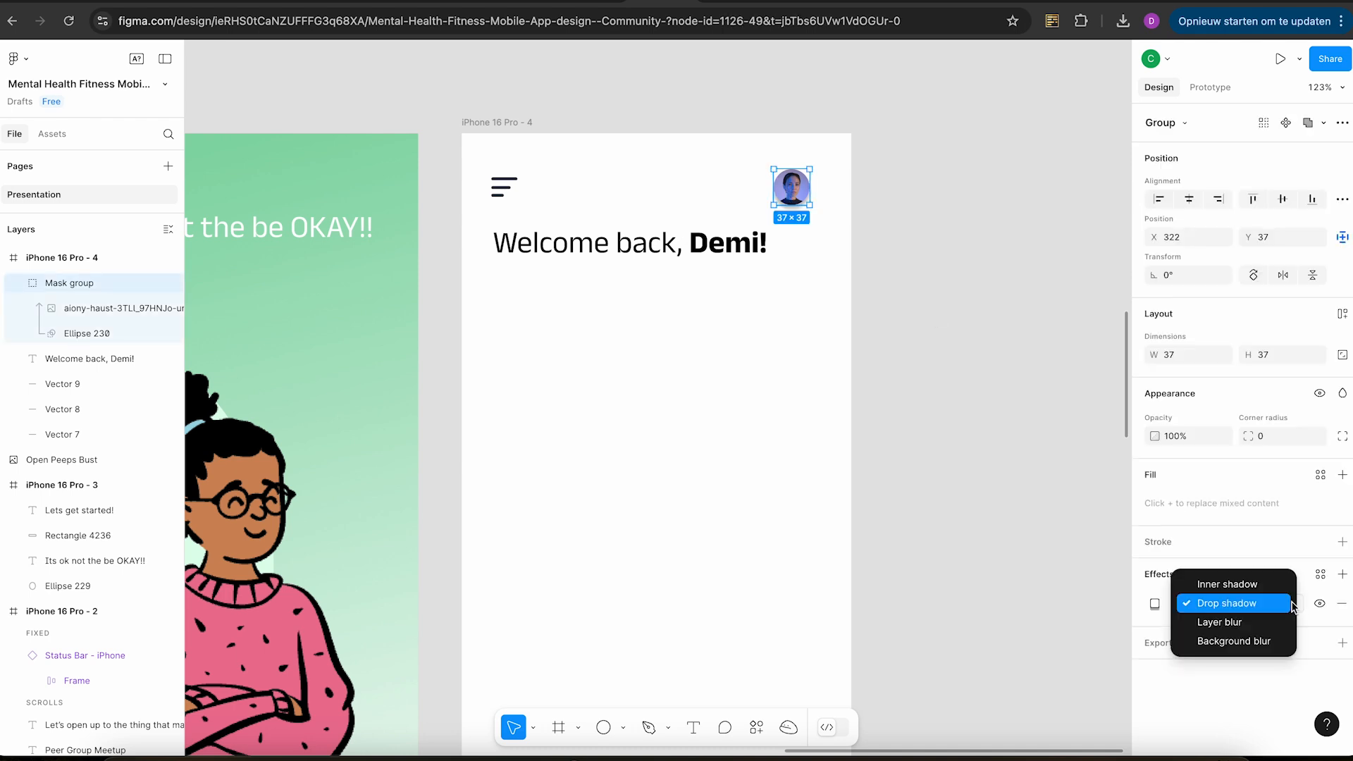
left_click(1316, 616)
left_click(1154, 605)
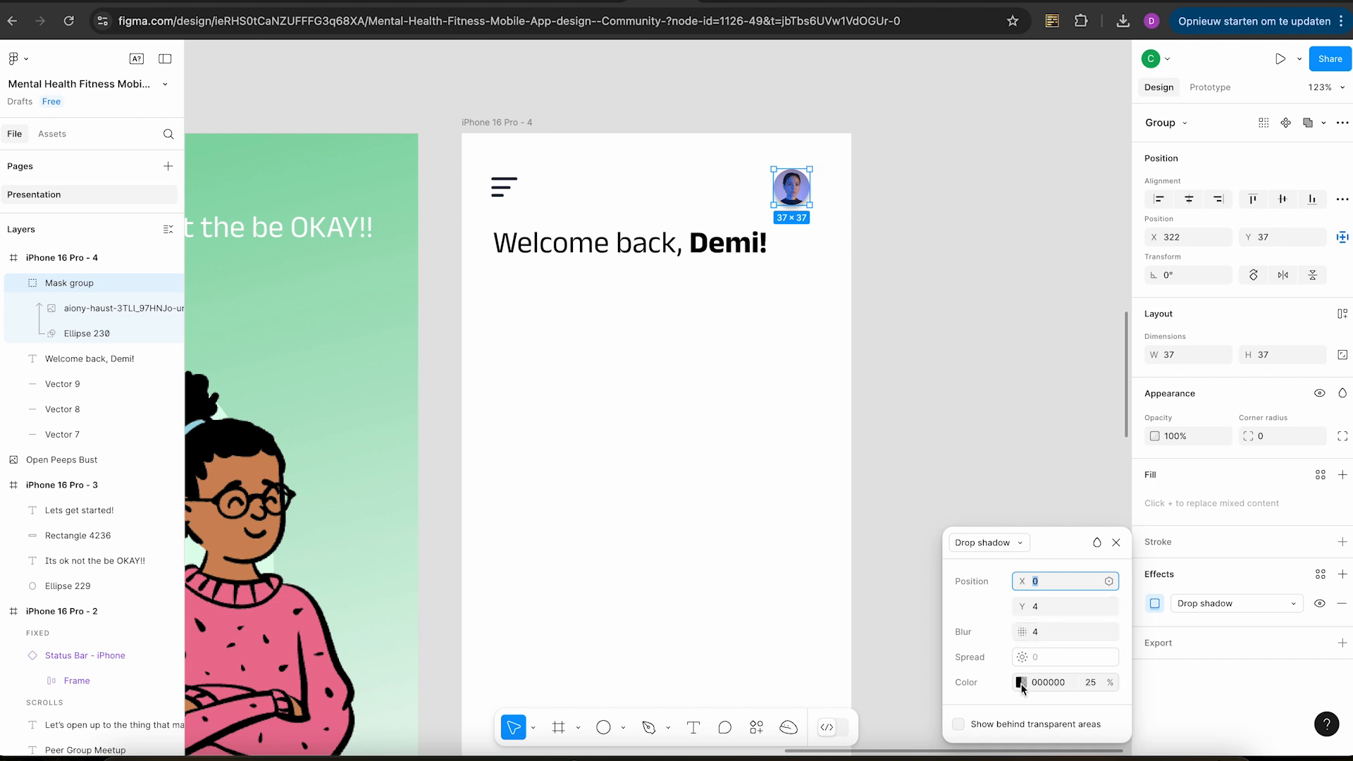
left_click(1235, 579)
left_click(819, 282)
scroll(819, 283, "down", 6)
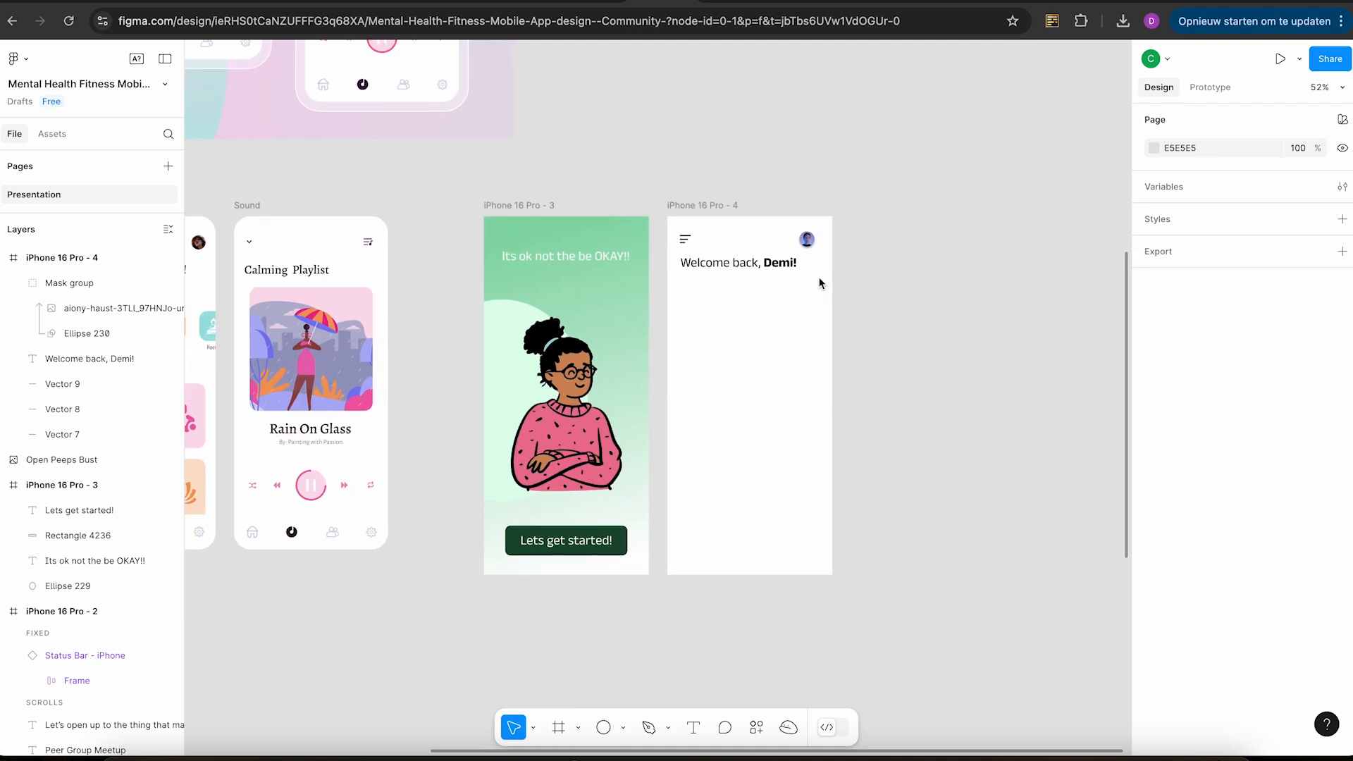
Duplicate the welcome heading directly below itself and replace the copy's text with "How are you feeling today?".
scroll(819, 283, "right", 1)
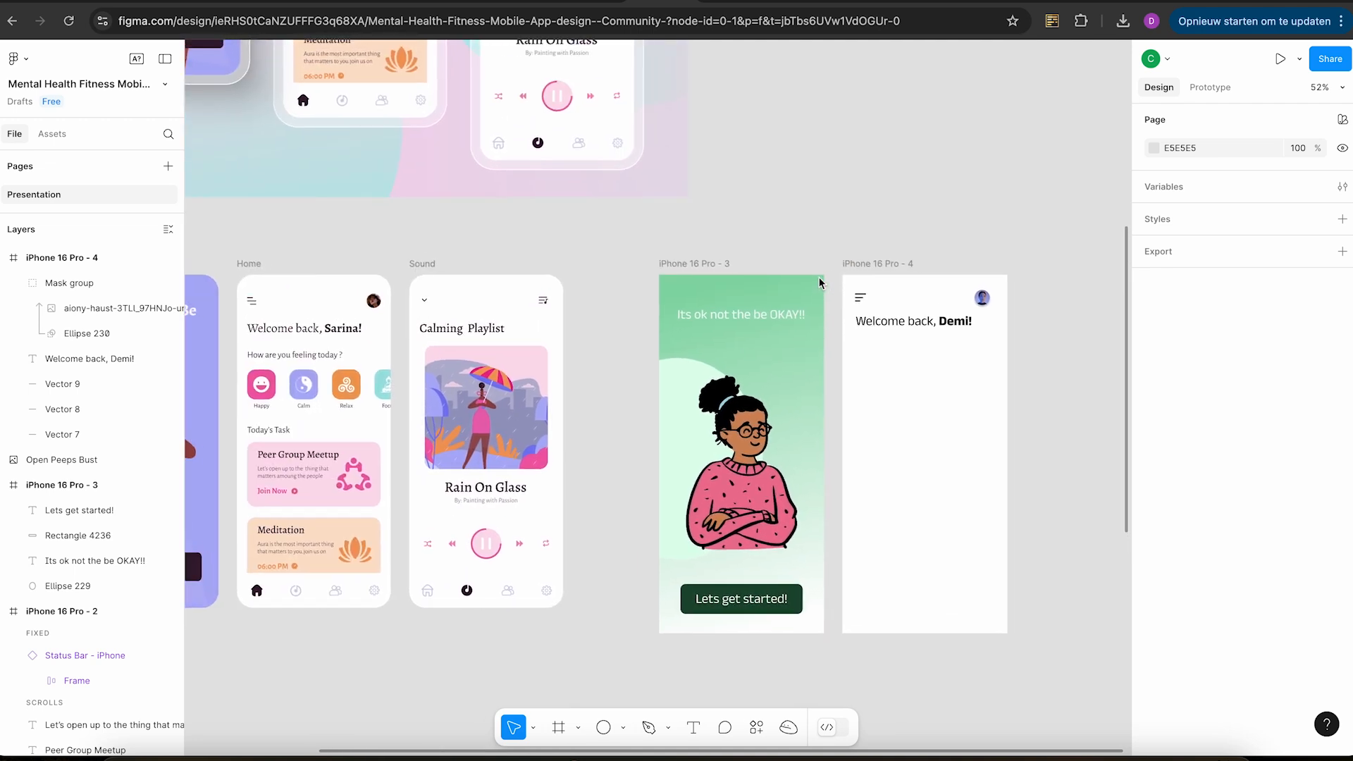
left_click(890, 323)
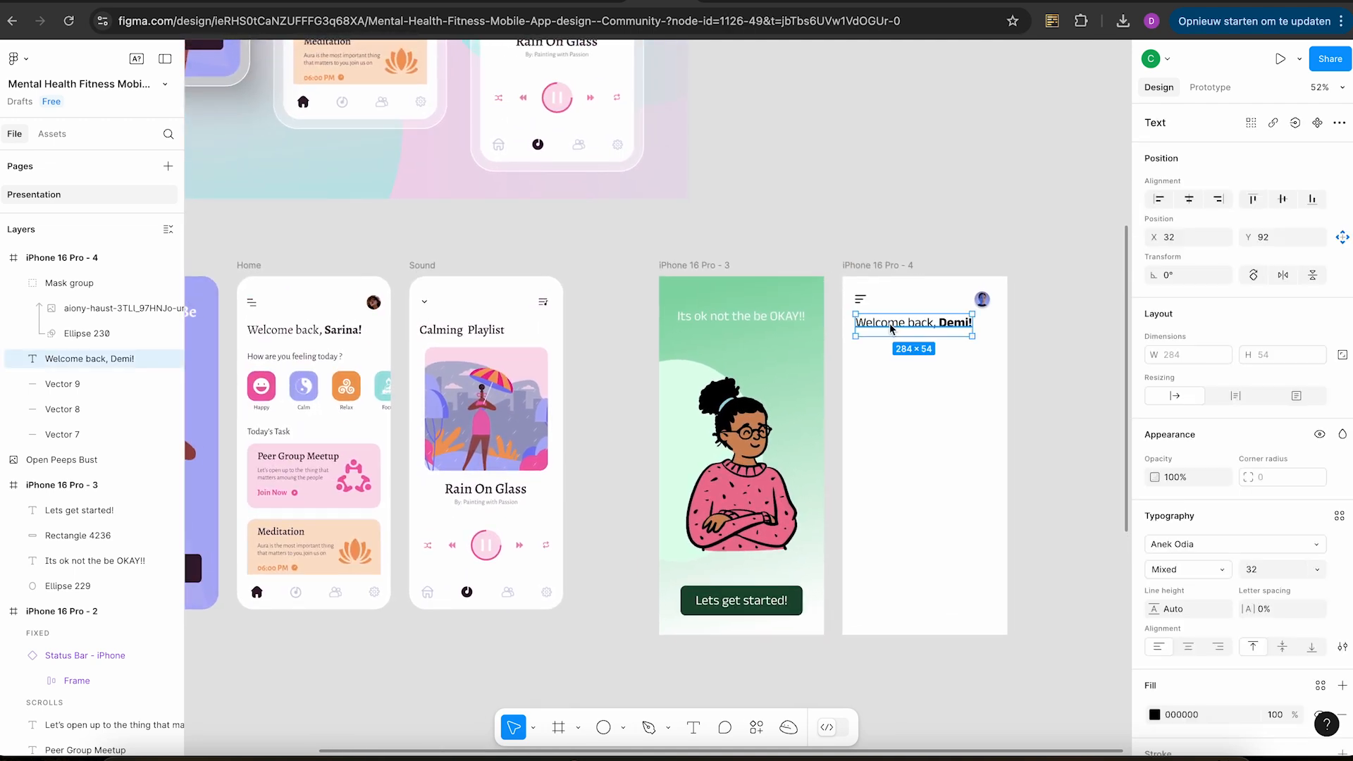
left_click_drag(889, 323, 902, 360, "alt")
double_click(902, 361)
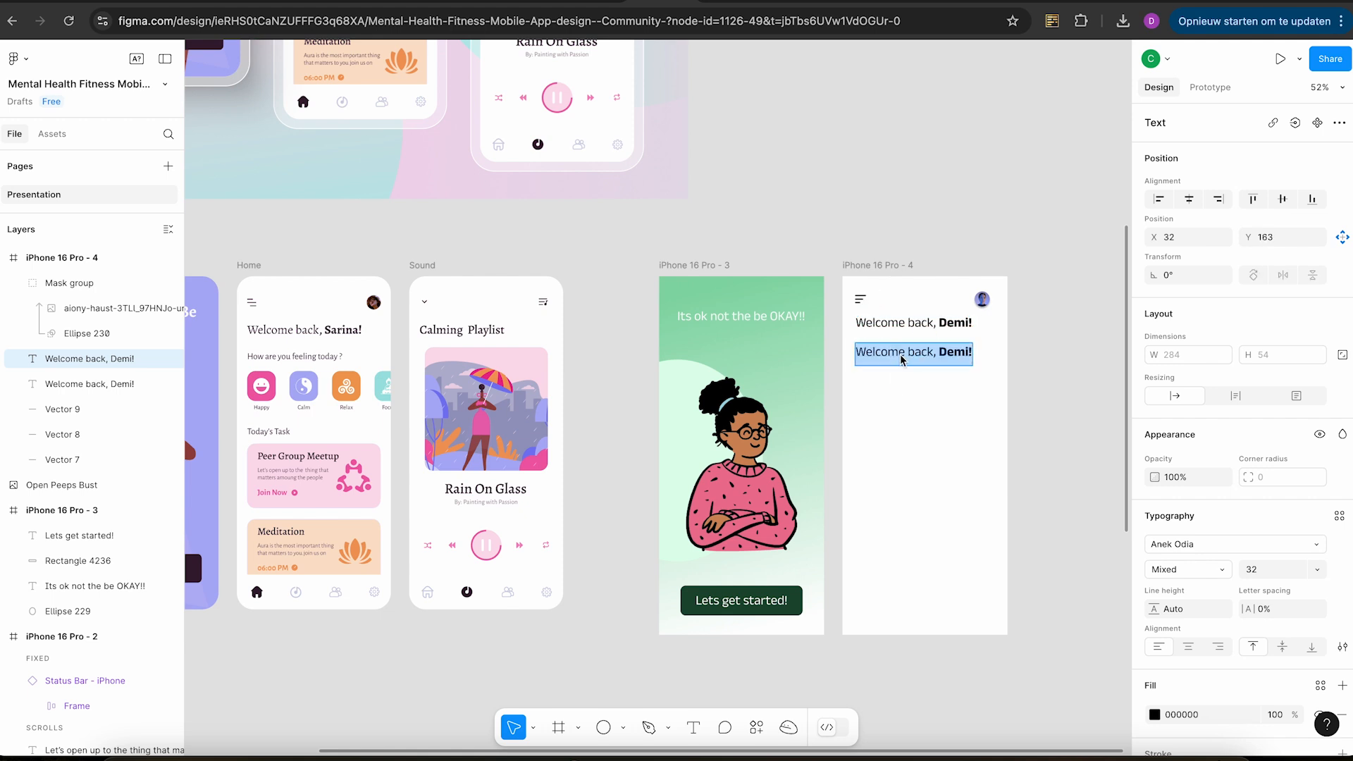
type("How a")
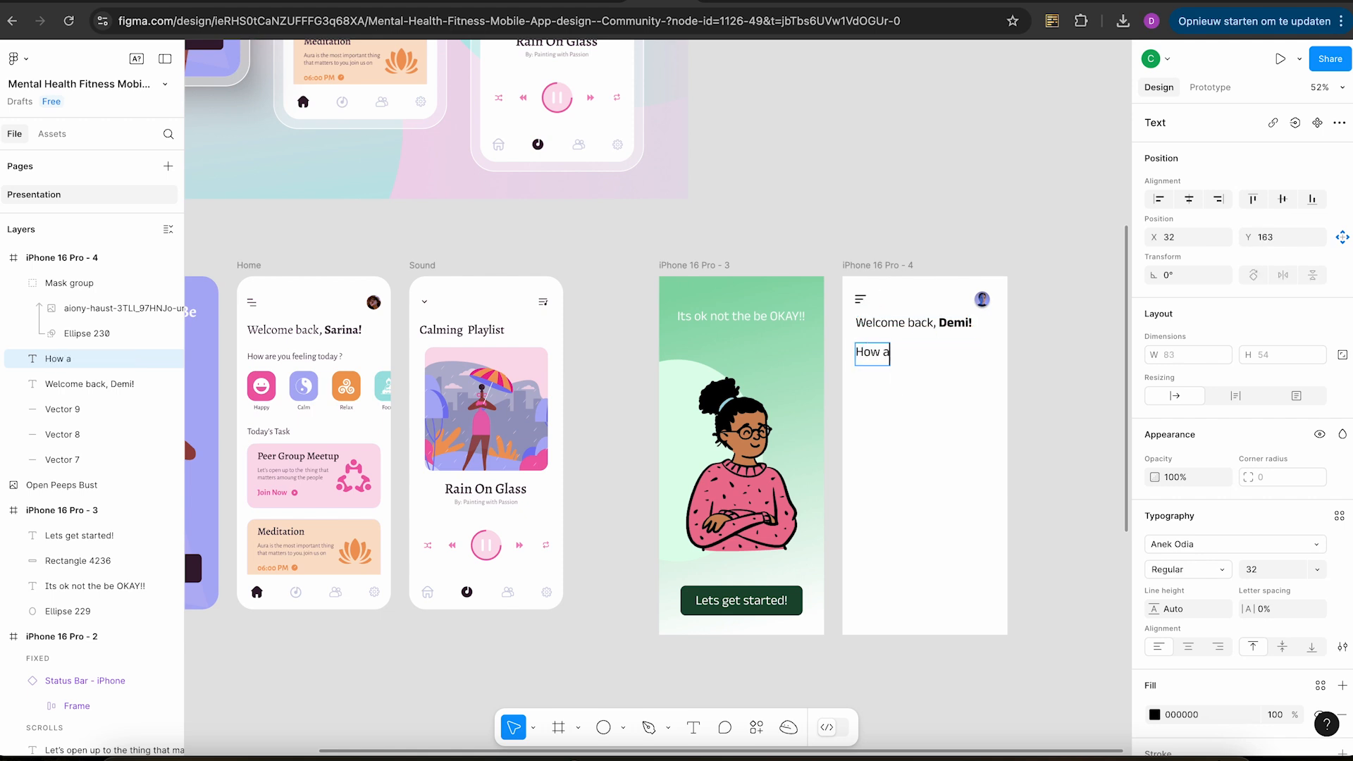
type("re")
type(" uou")
key("BackSpace")
key("BackSpace")
type("ou feeling today?")
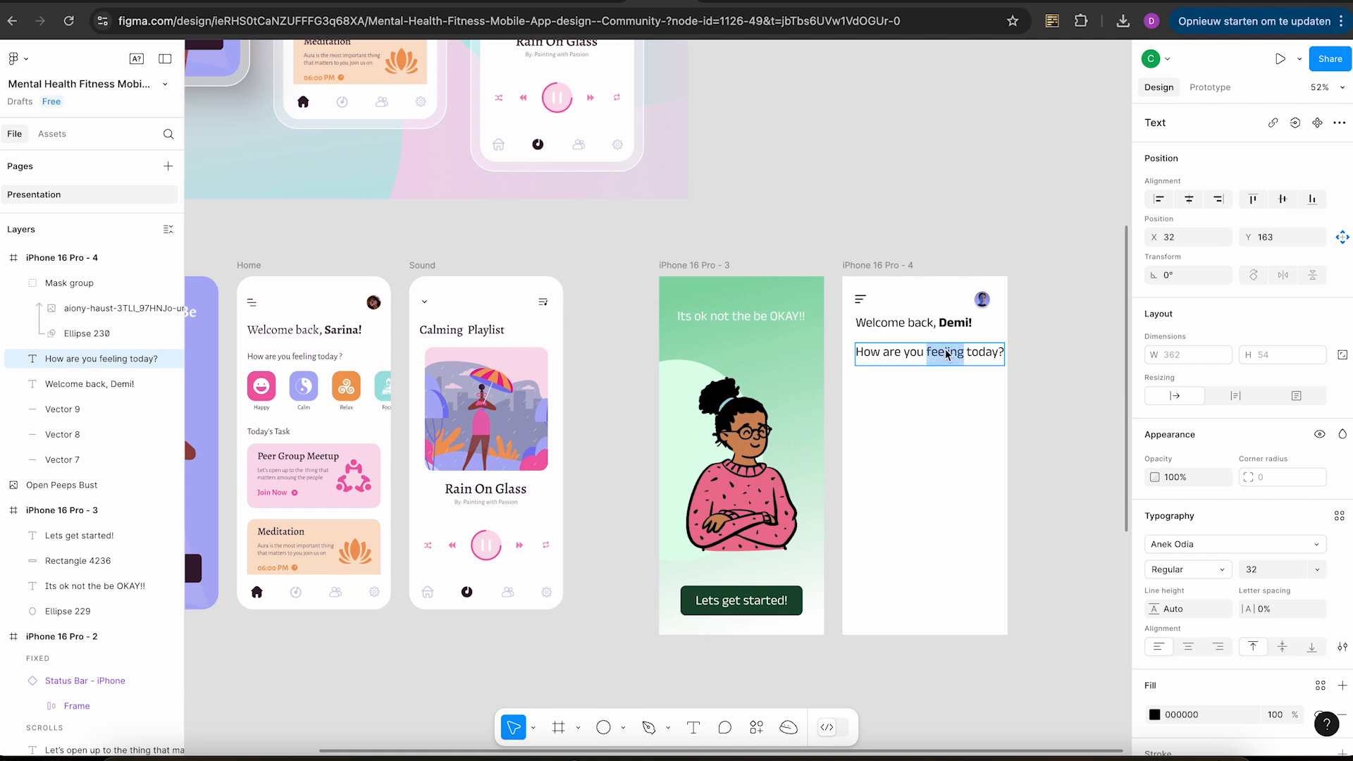
Set the font size of the "How are you feeling today?" text to 20.
triple_click(948, 356)
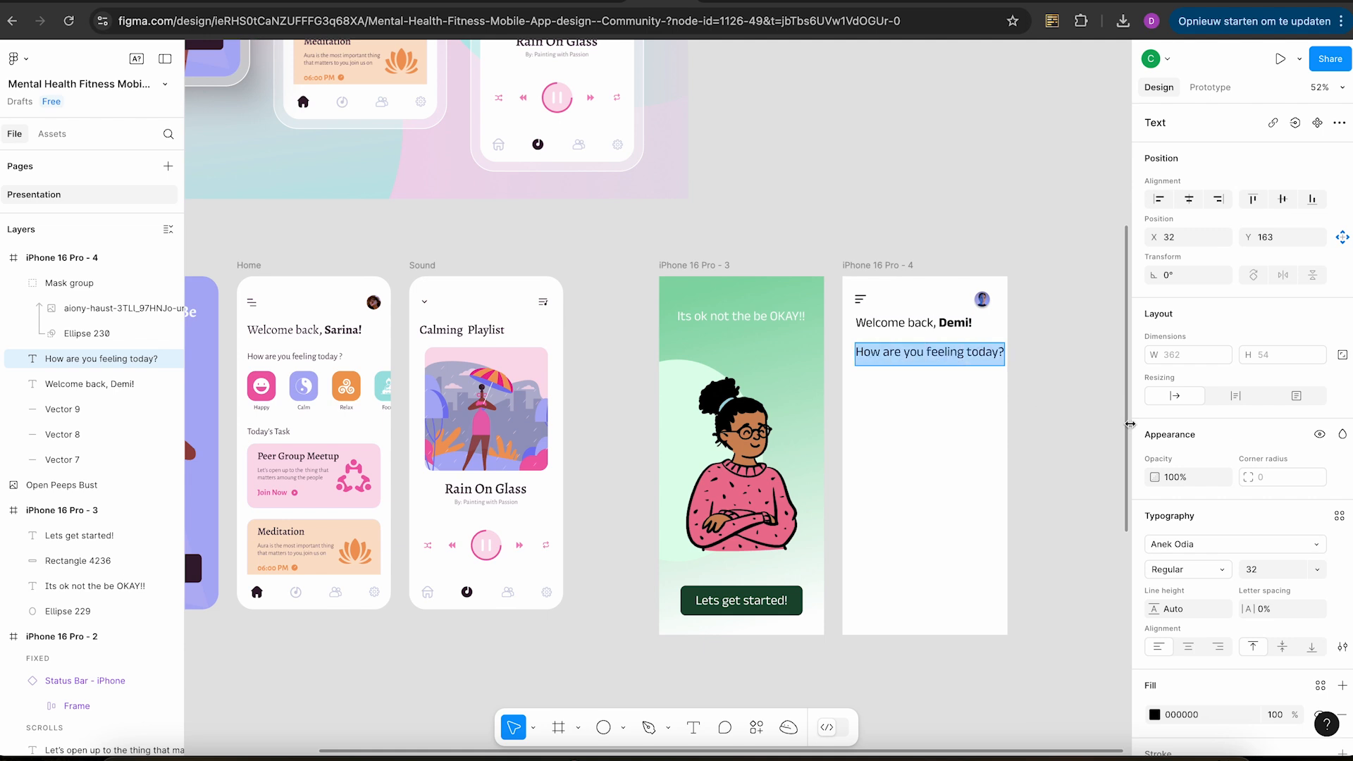
left_click(1316, 569)
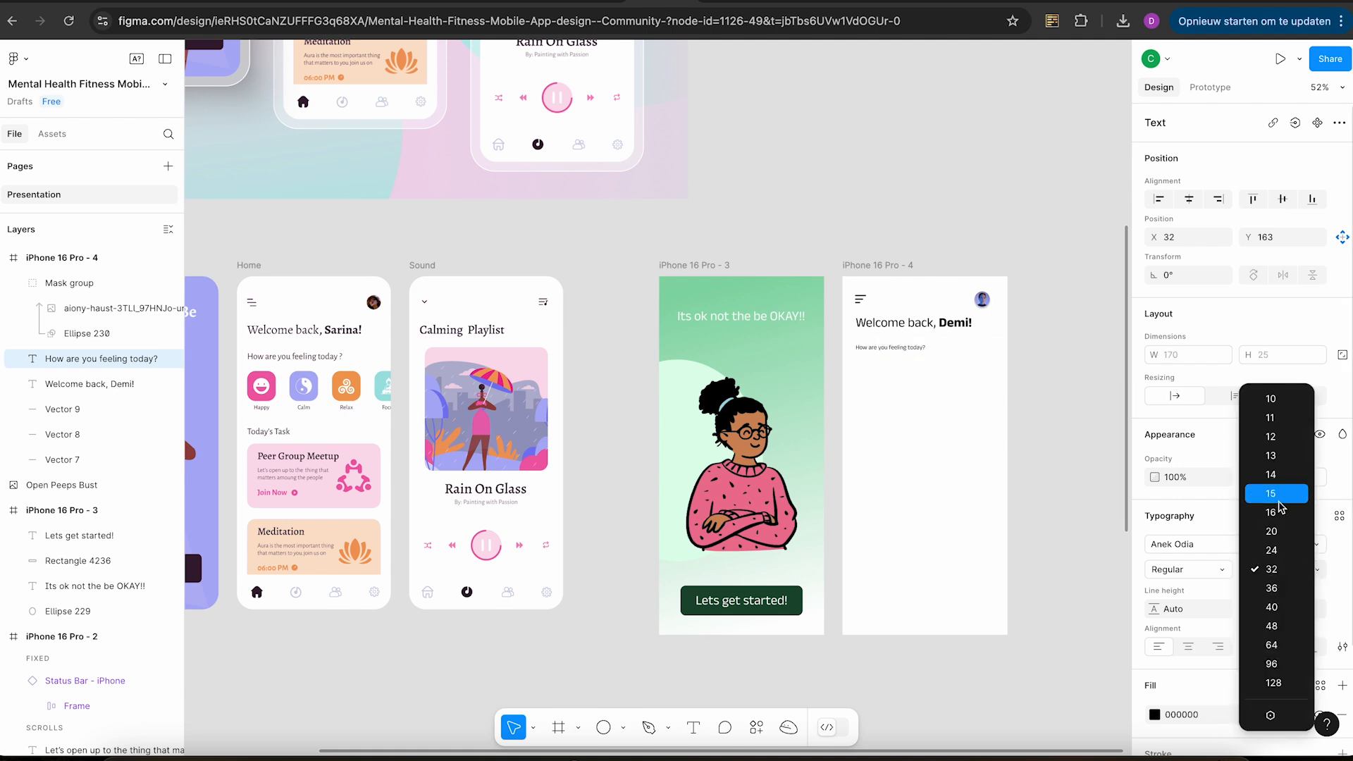
left_click(1278, 495)
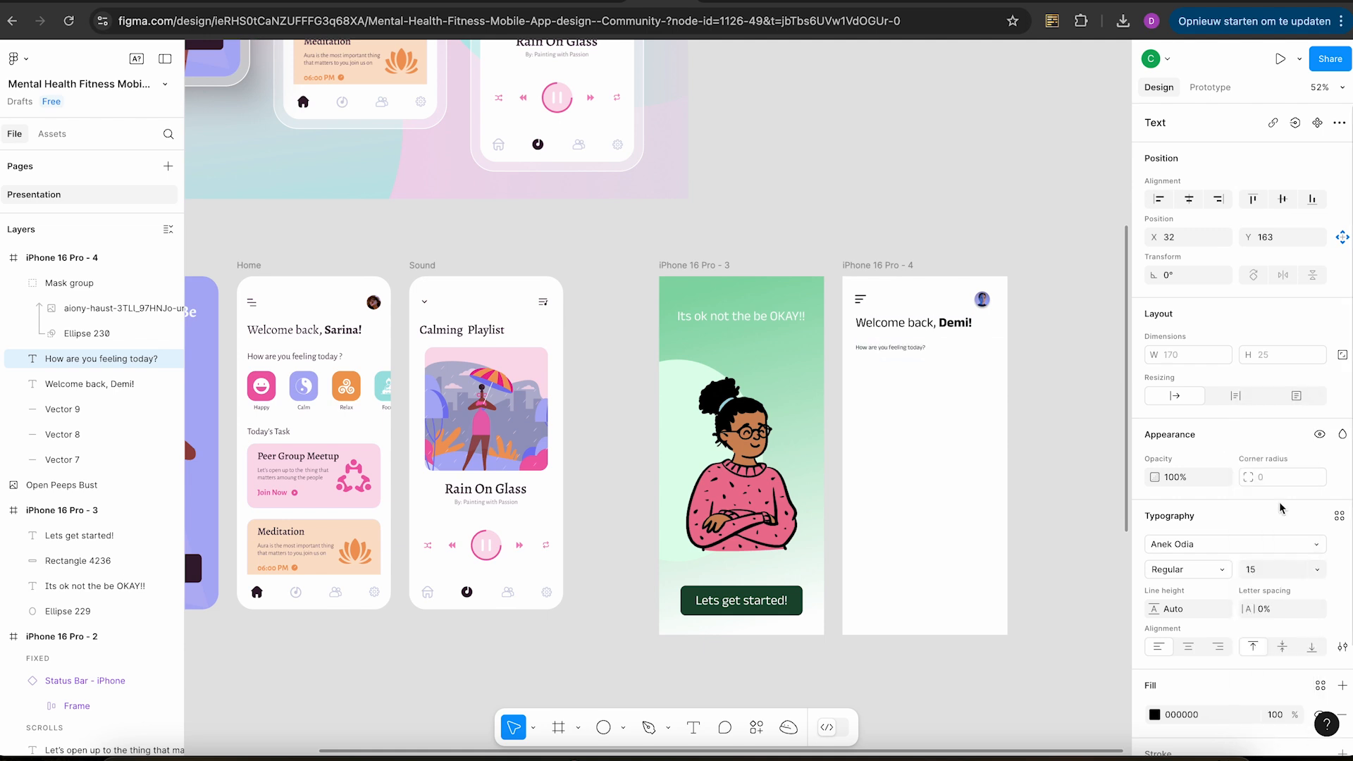
left_click(1317, 570)
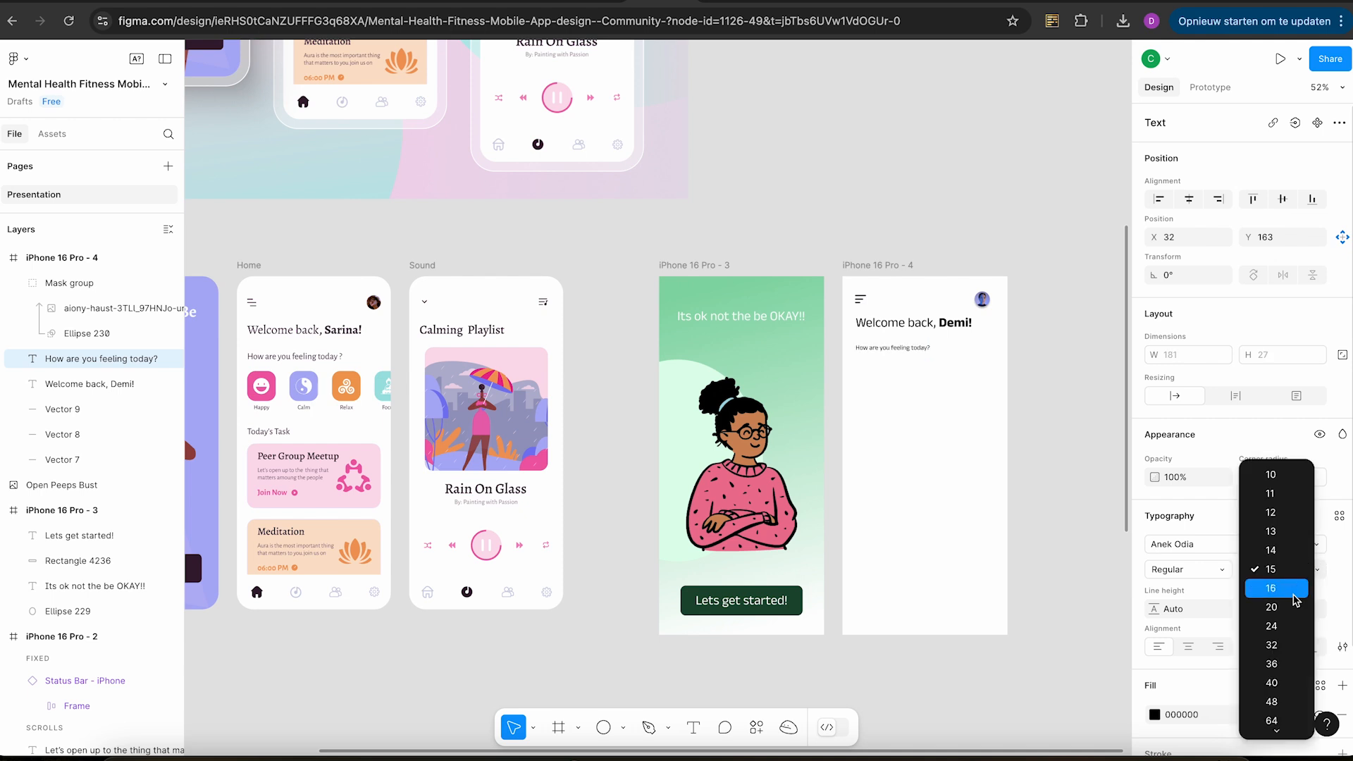
left_click(1294, 607)
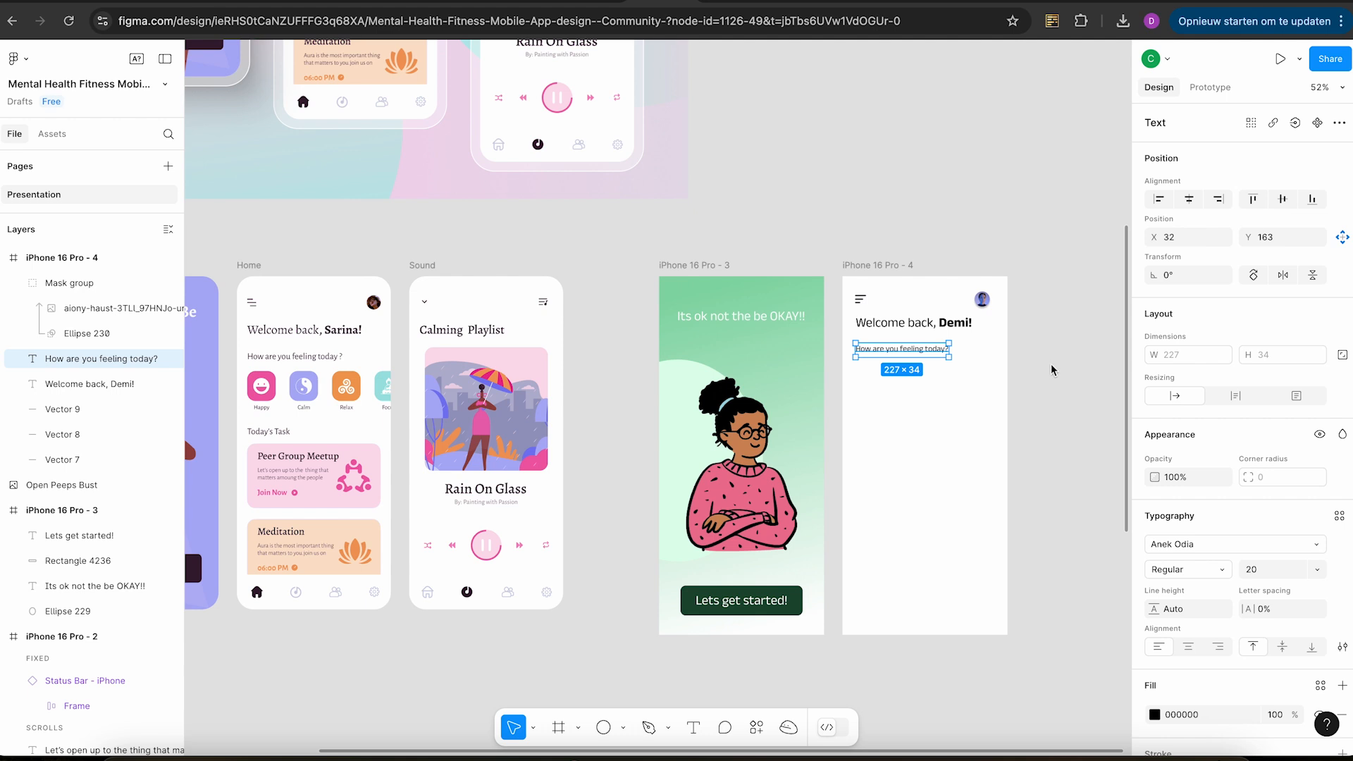
scroll(1050, 364, "up", 5)
left_click(1015, 337)
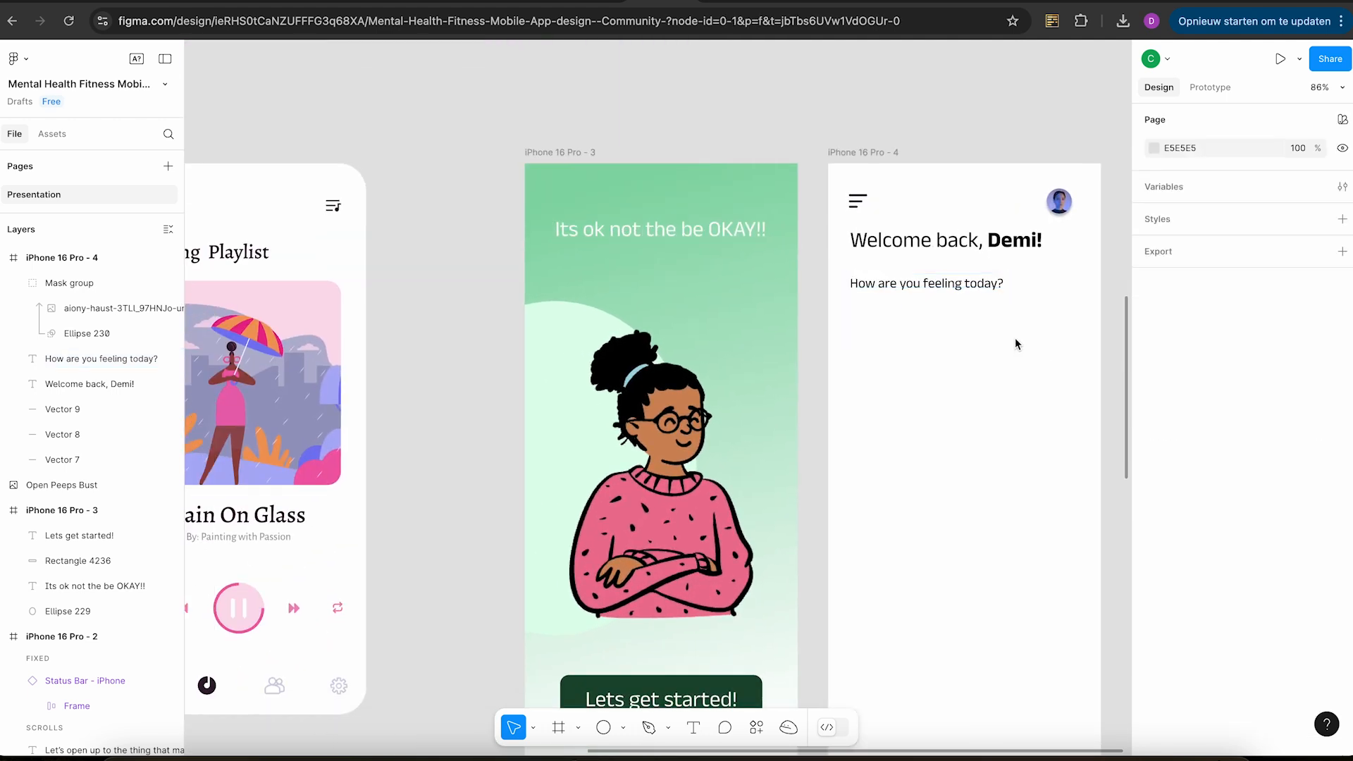
Draw a 50 × 50 rectangle with corner radius 10 below the feeling question, aligned with the text's left edge.
scroll(1014, 336, "down", 5)
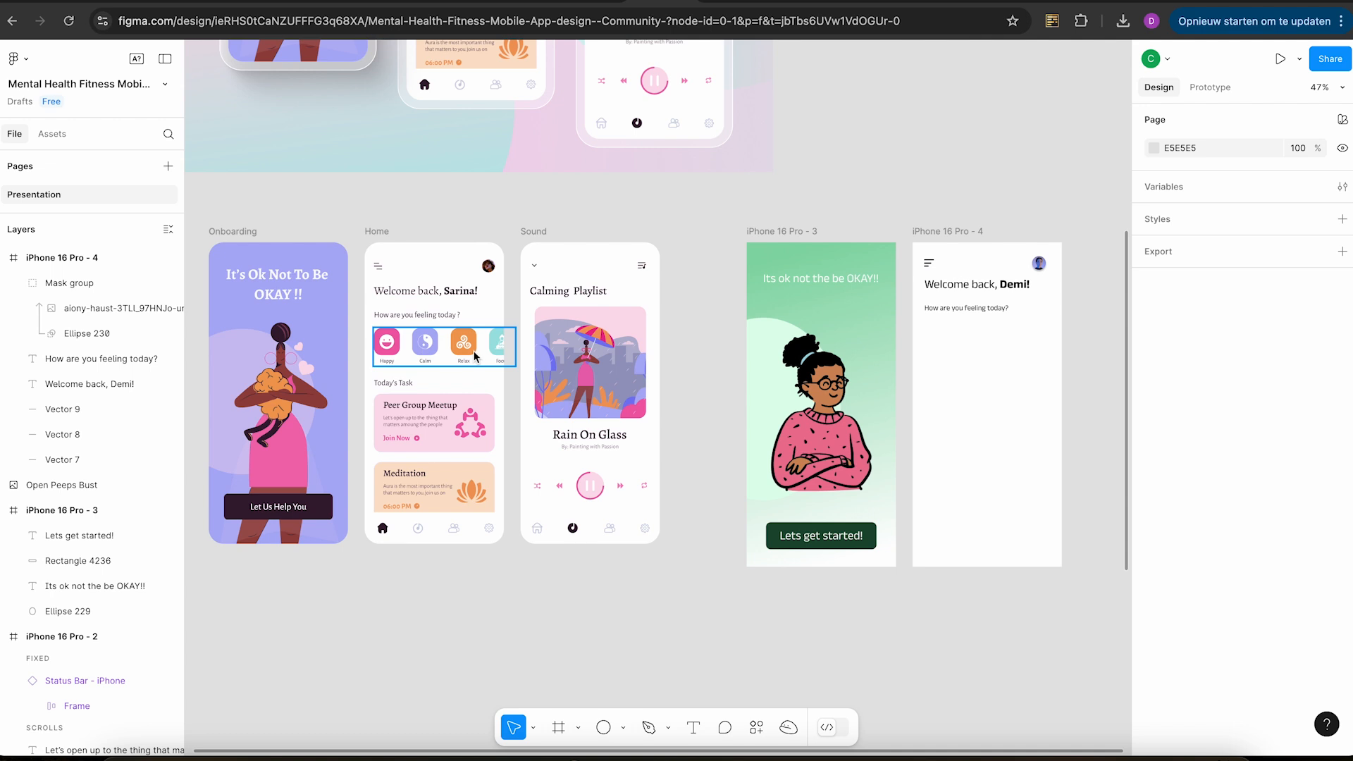
left_click(604, 727)
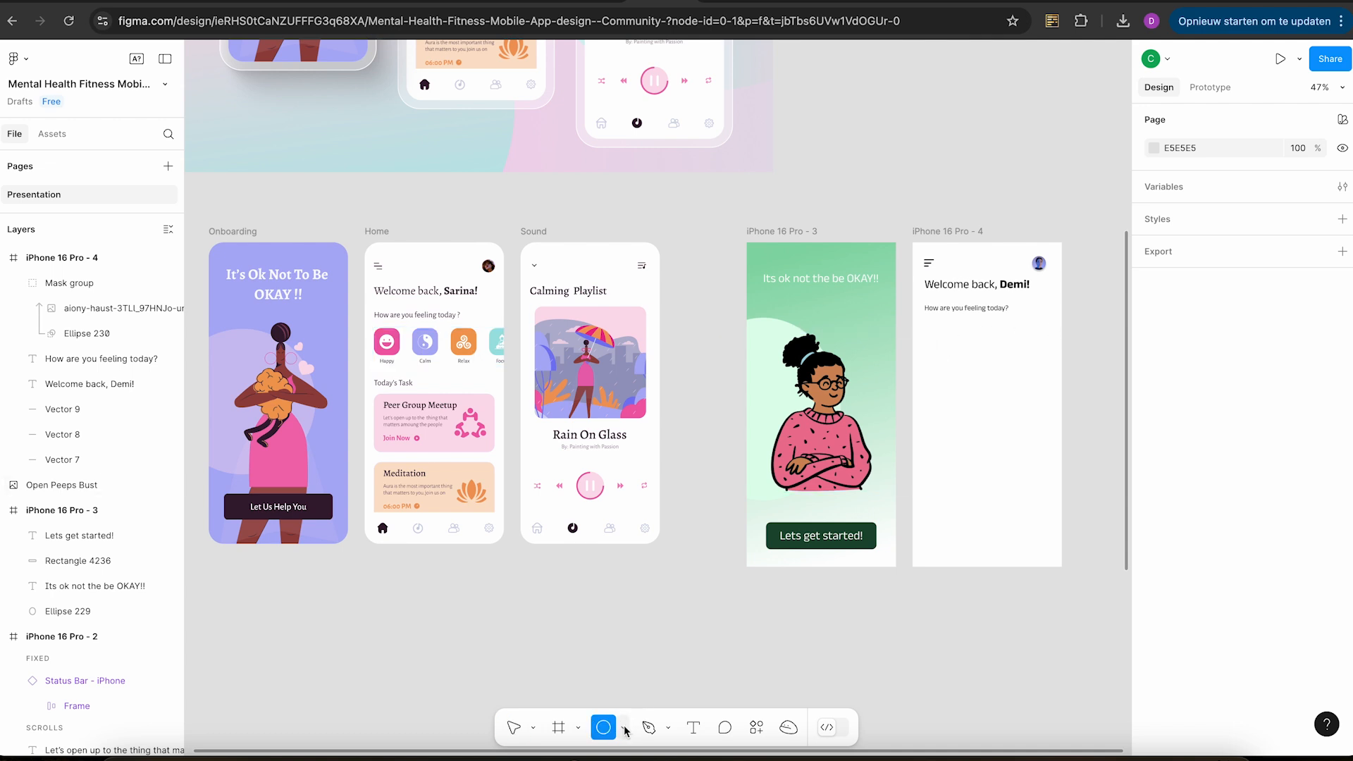
left_click(625, 731)
left_click(645, 576)
mouse_move(926, 323)
left_mouse_down()
mouse_move(966, 362)
mouse_move(948, 335)
left_mouse_up()
scroll(948, 335, "up", 10)
left_click_drag(949, 394, 872, 303)
left_click_drag(904, 361, 919, 378)
left_click_drag(909, 296, 903, 308)
left_click(988, 316)
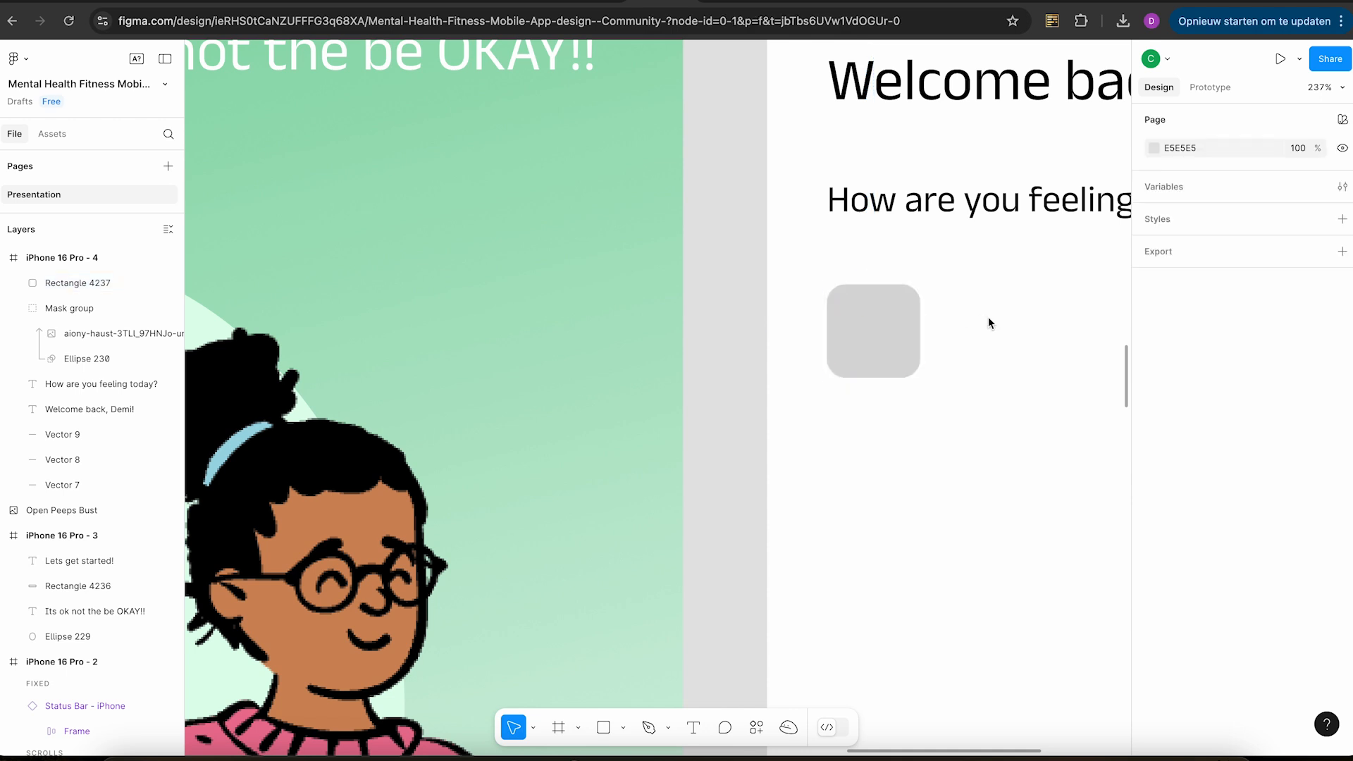
Enlarge the grey rounded square below the question to 70 × 70.
scroll(988, 316, "down", 10)
scroll(988, 320, "up", 1)
left_click(955, 322)
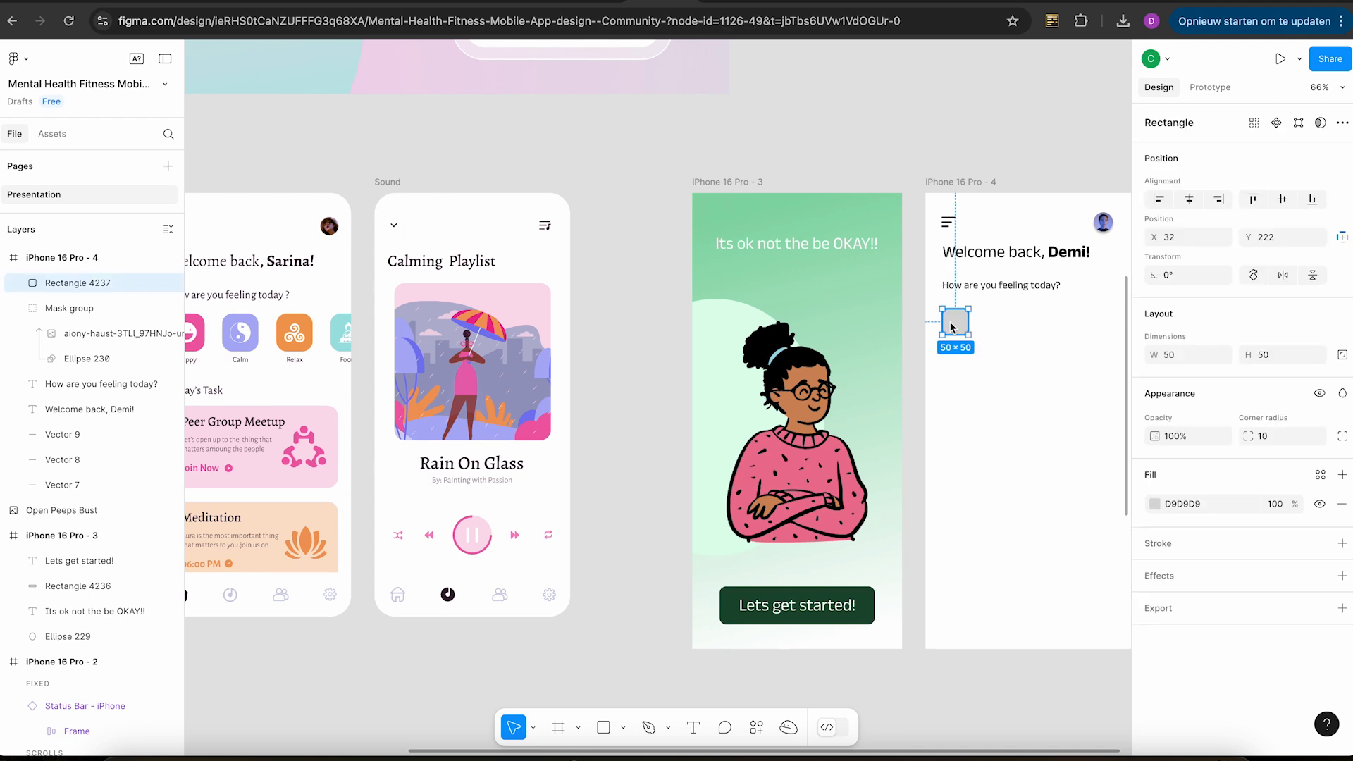
left_click_drag(968, 335, 981, 344)
left_click(1013, 342)
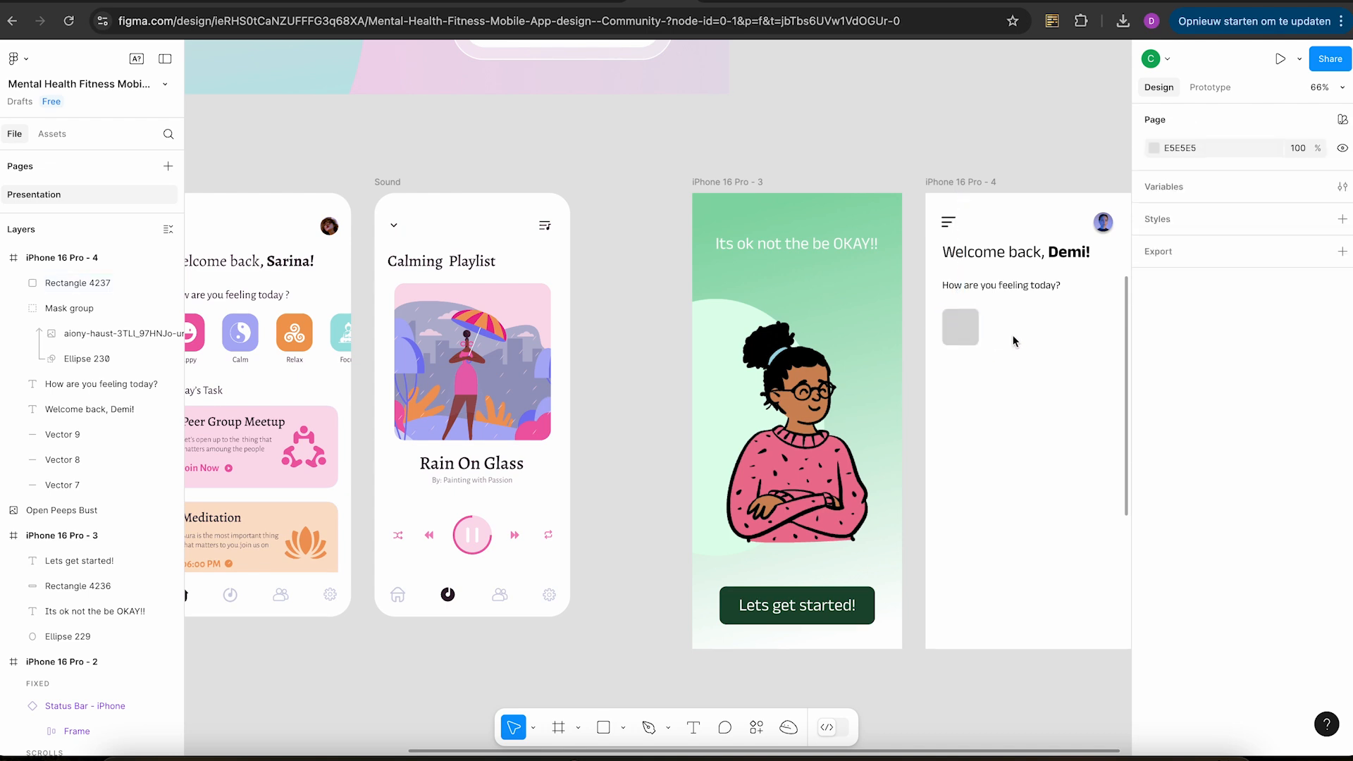
Compare the grey square with the mood icon tiles and their labels on the Home reference screen.
scroll(1012, 341, "left", 2)
scroll(1012, 341, "right", 3)
scroll(1013, 341, "down", 1)
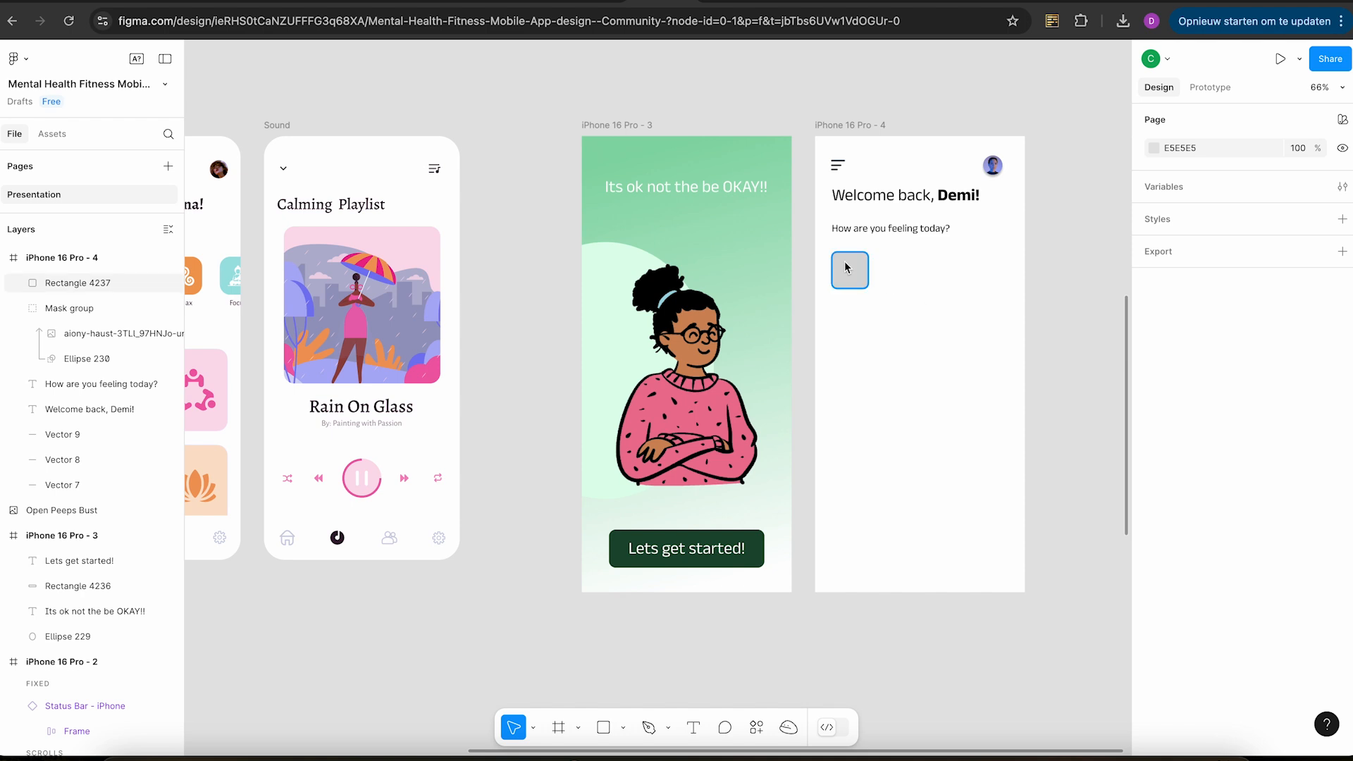
left_click(847, 268)
scroll(849, 267, "up", 2)
scroll(849, 267, "left", 5)
scroll(848, 268, "up", 1)
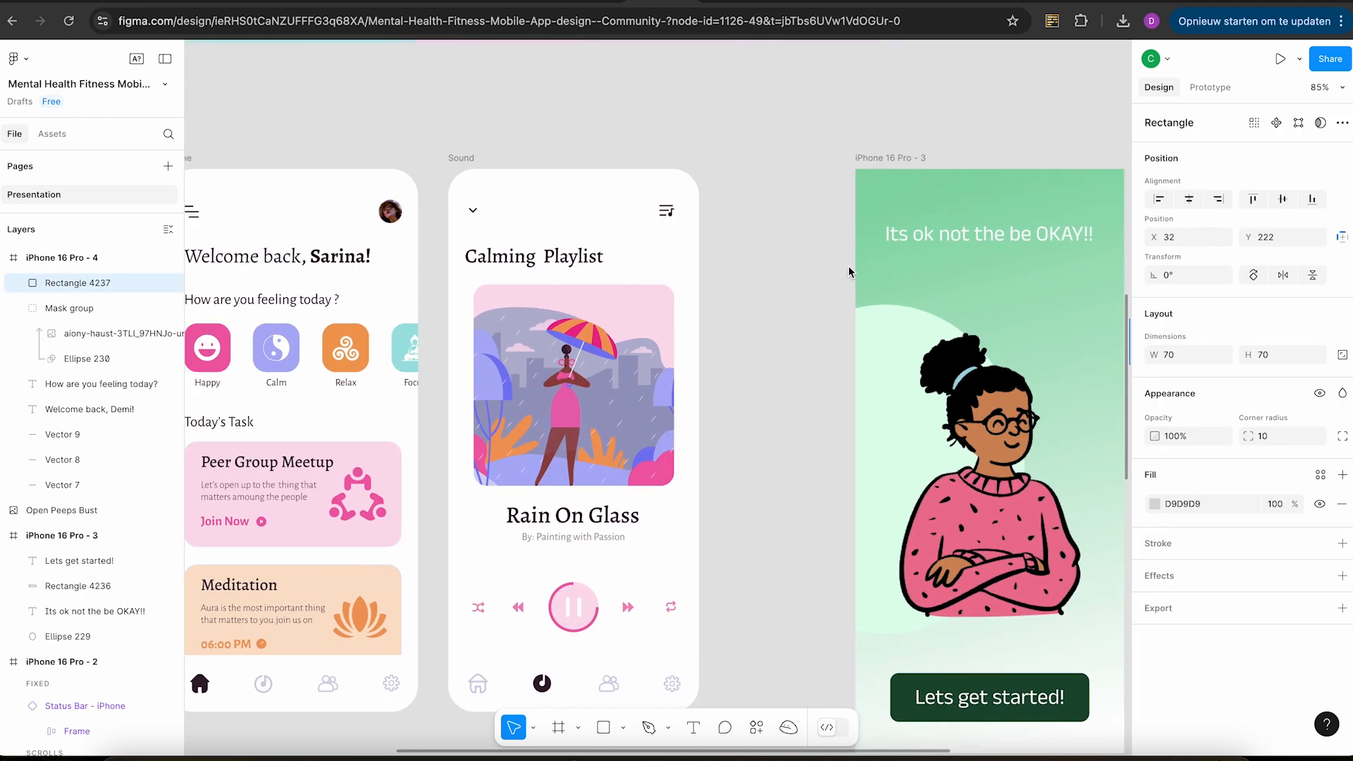
scroll(848, 265, "right", 5)
scroll(849, 265, "down", 2)
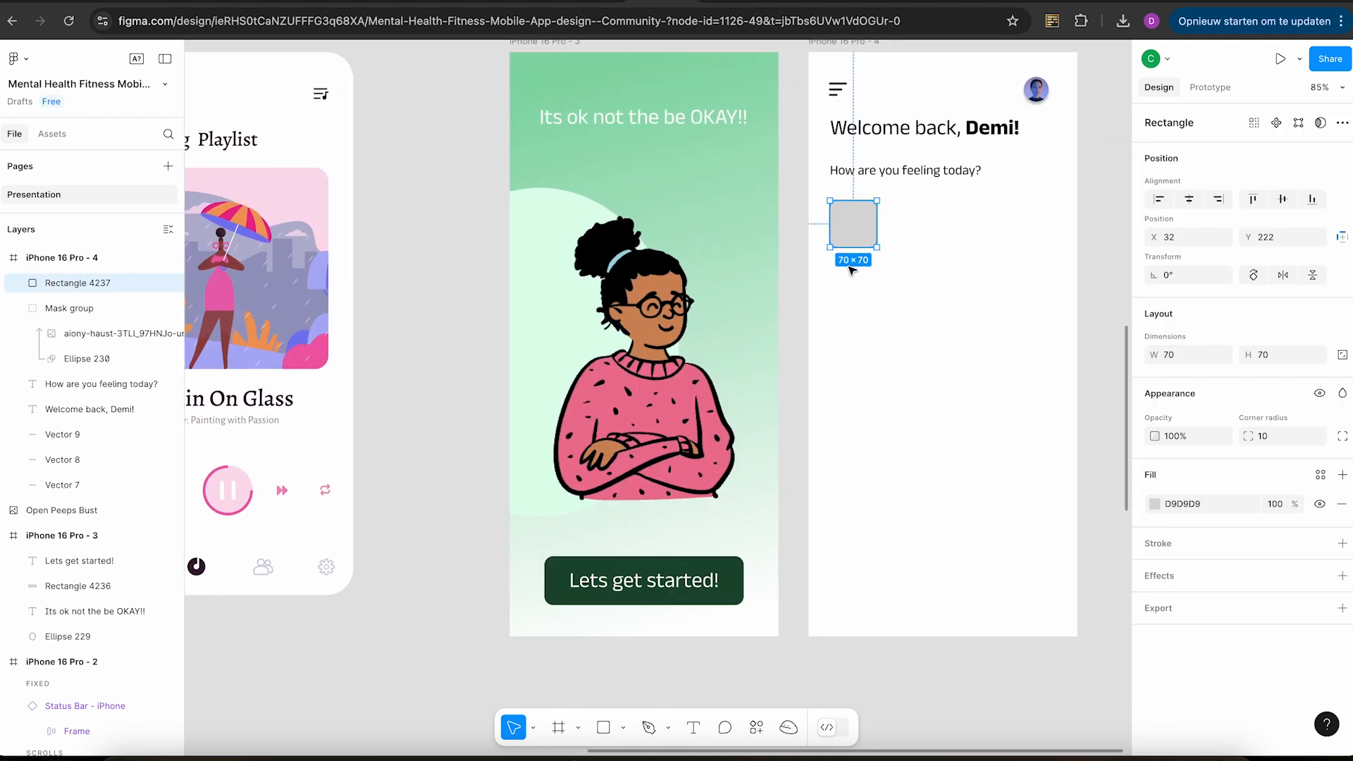
Duplicate the feeling question text, place the copy below the grey square and change its text to "Happy".
left_click(885, 177)
key("ctrl+d")
left_click_drag(886, 176, 885, 276)
double_click(886, 275)
scroll(885, 275, "left", 6)
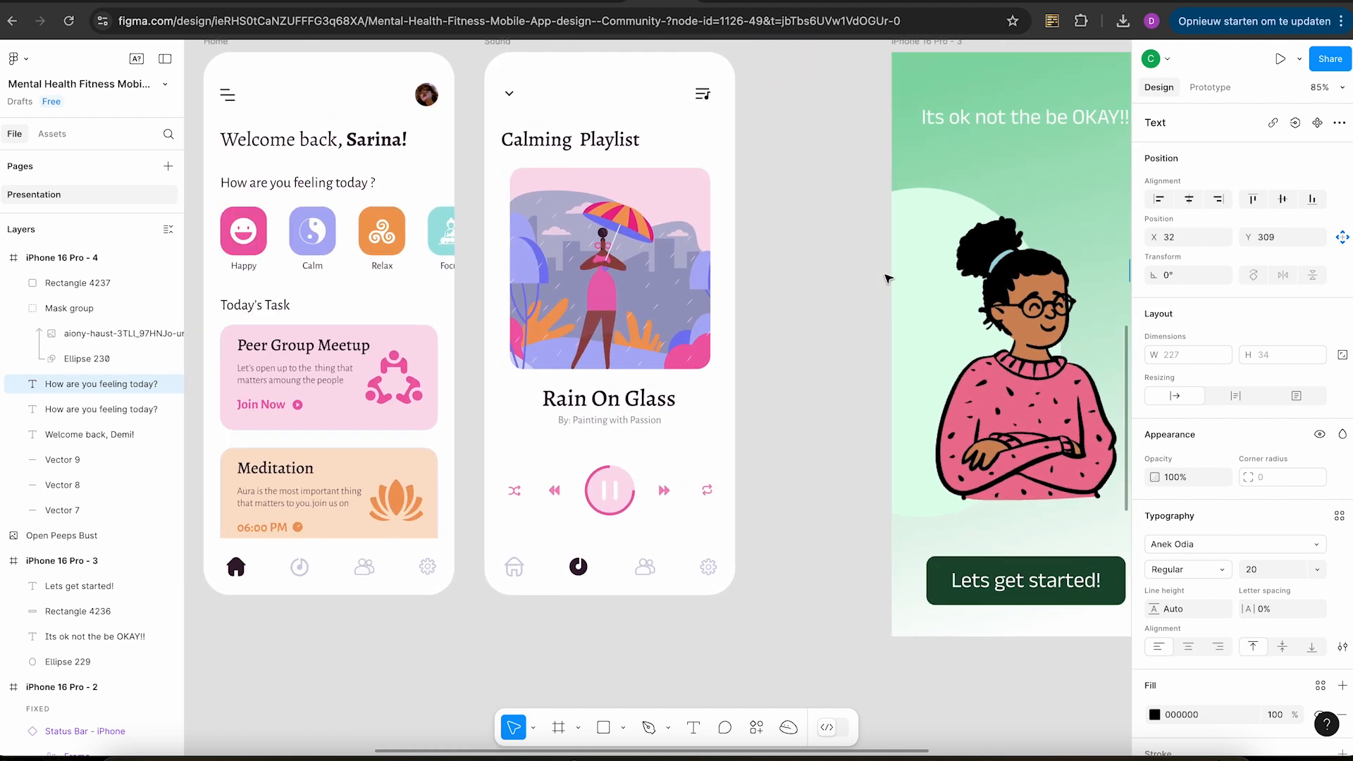
scroll(886, 277, "right", 4)
type("Happy")
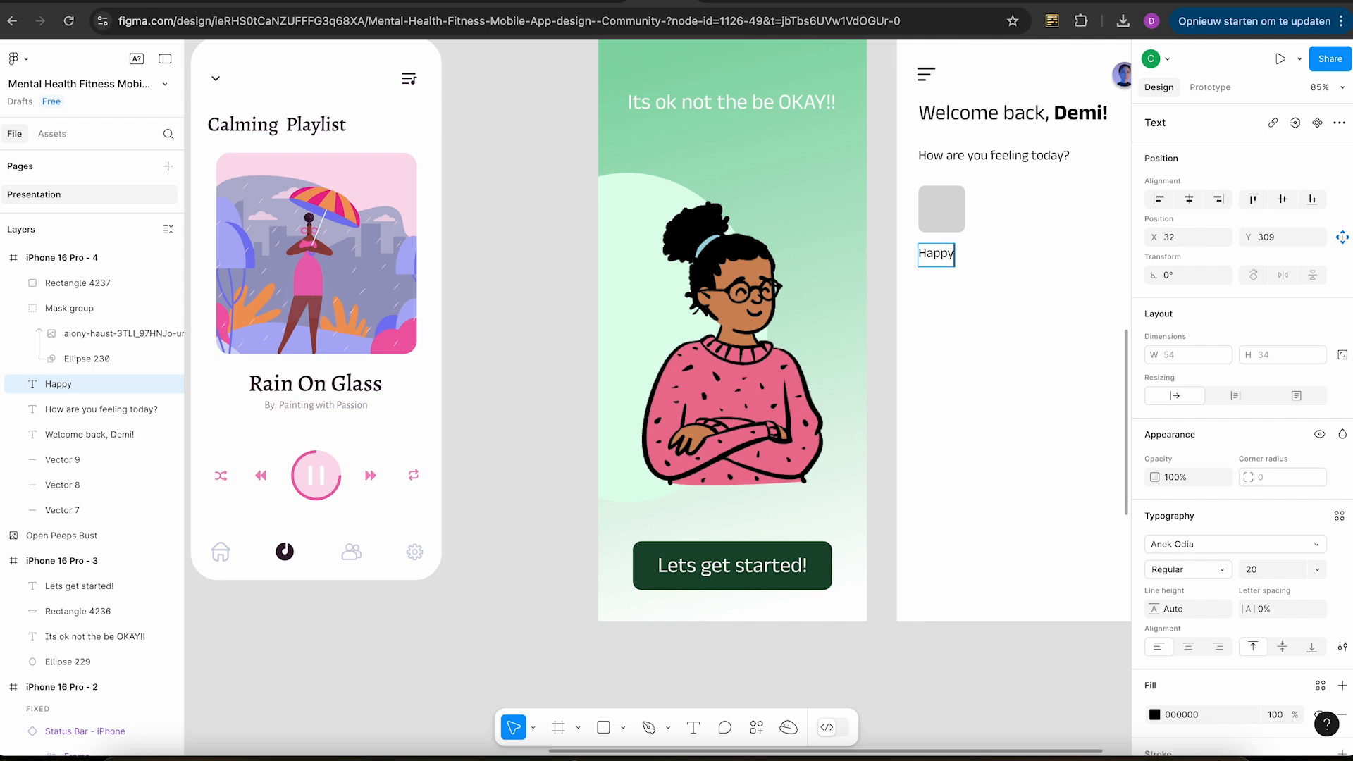
key("Escape")
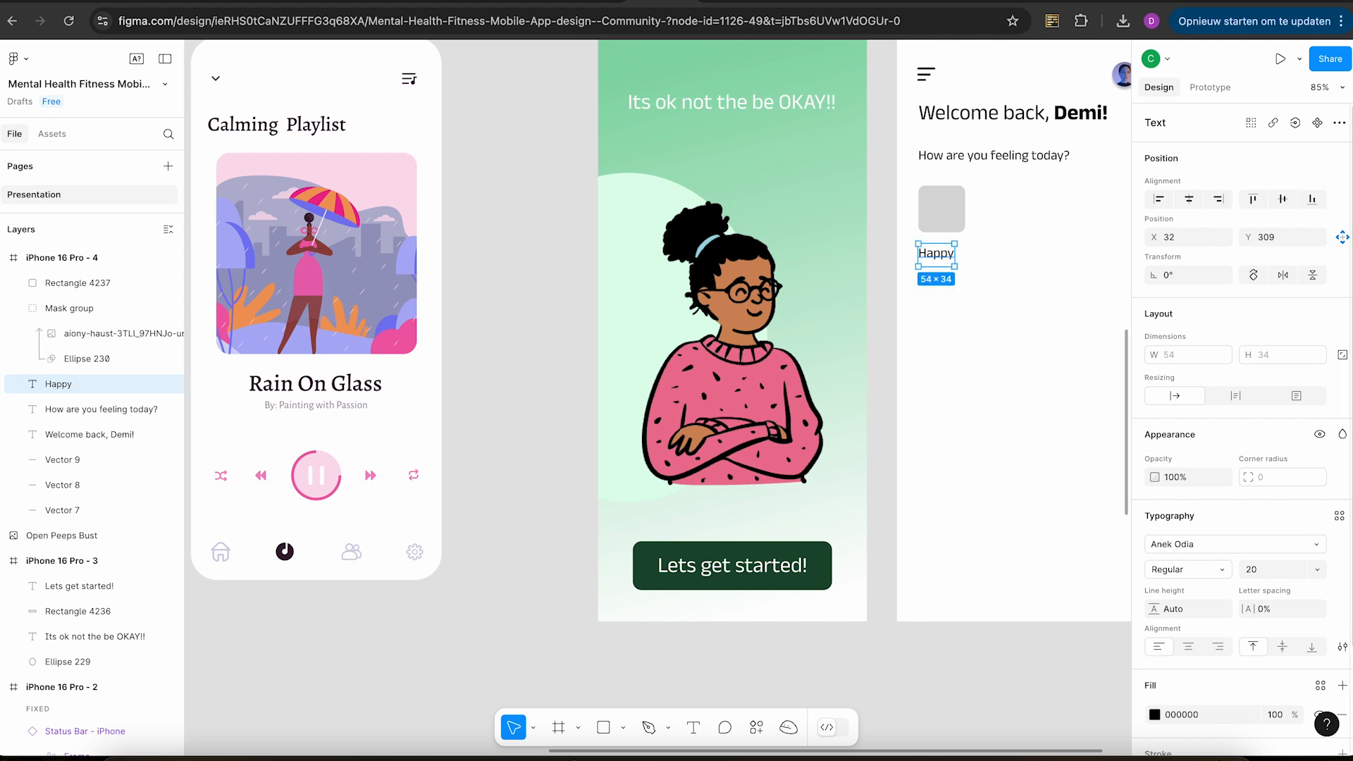
Set the "Happy" label's font size to 15 and center it closely beneath the grey square.
left_click(1317, 570)
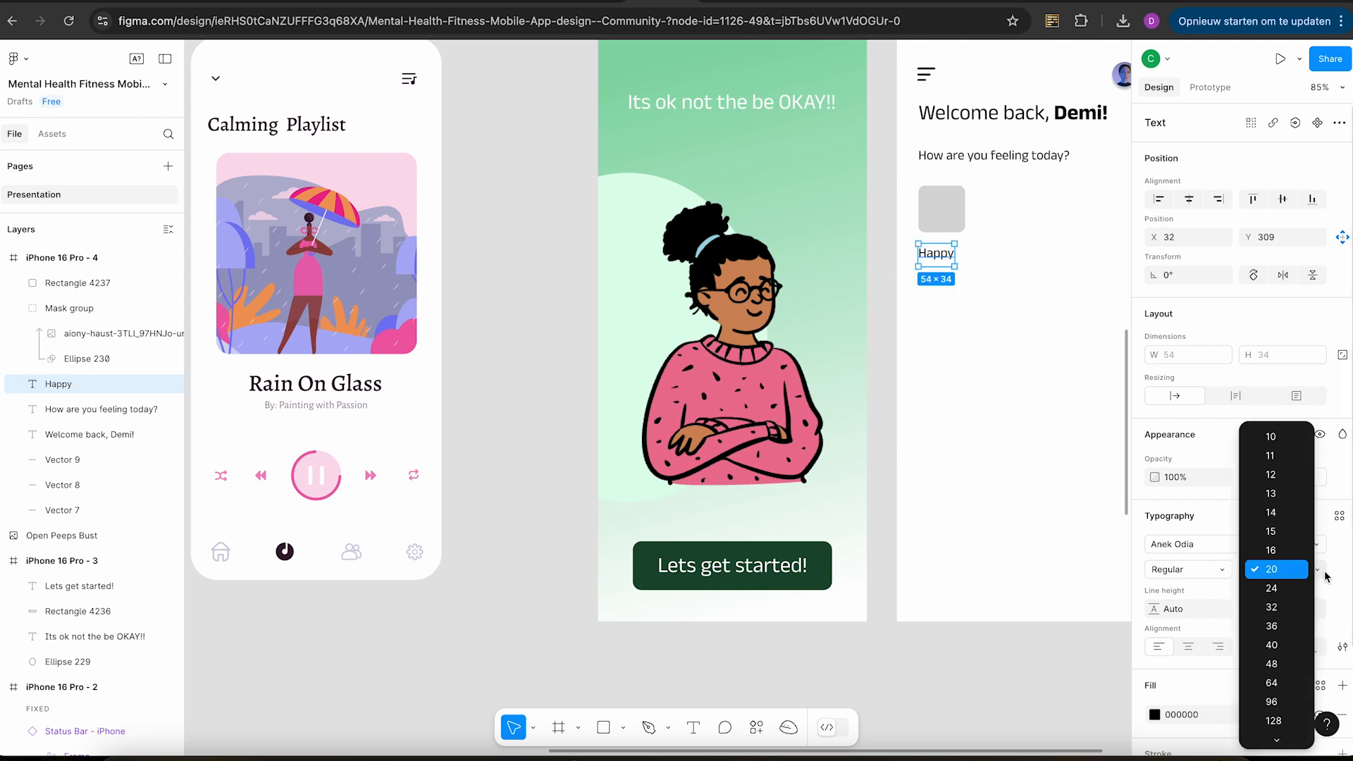
left_click(1285, 533)
left_click(1006, 296)
left_click_drag(933, 253, 946, 247)
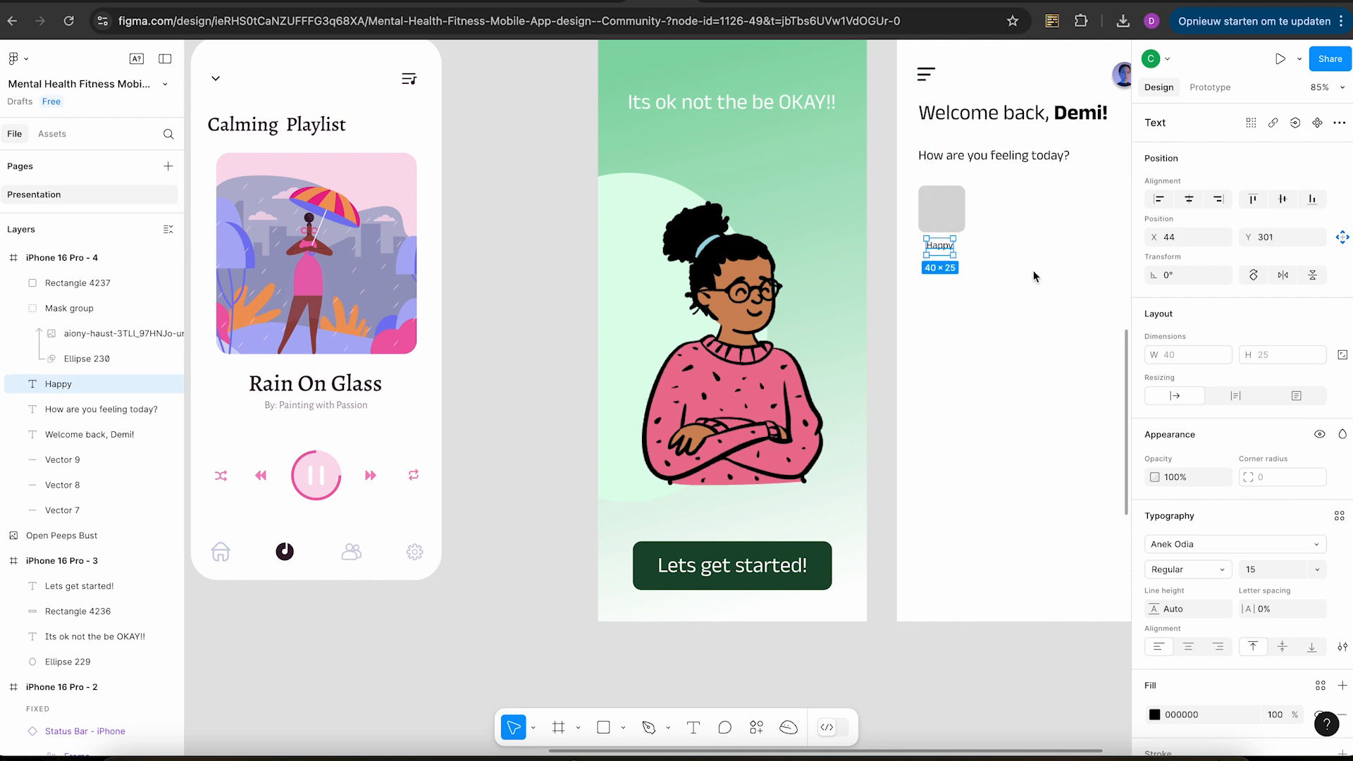
left_click(1073, 294)
scroll(1072, 294, "left", 5)
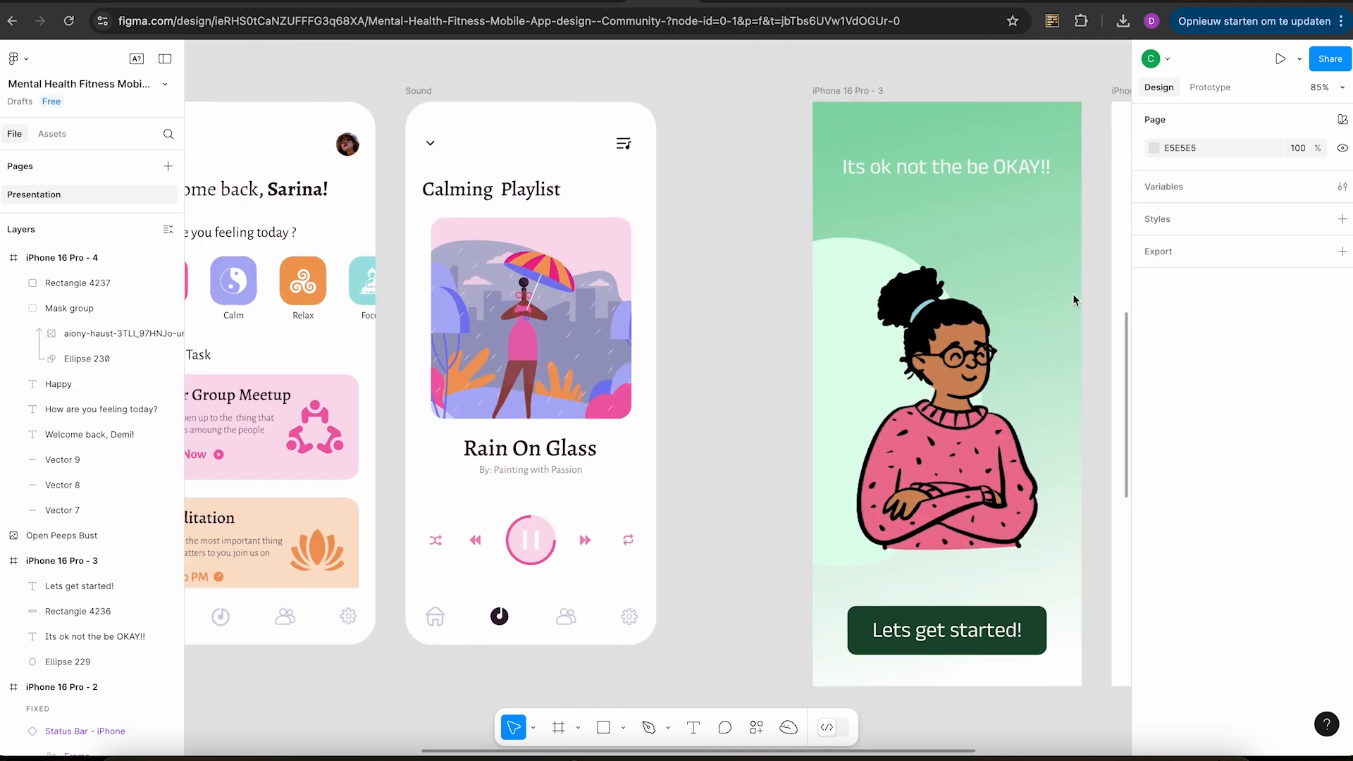
scroll(1073, 294, "right", 10)
scroll(1072, 294, "down", 3)
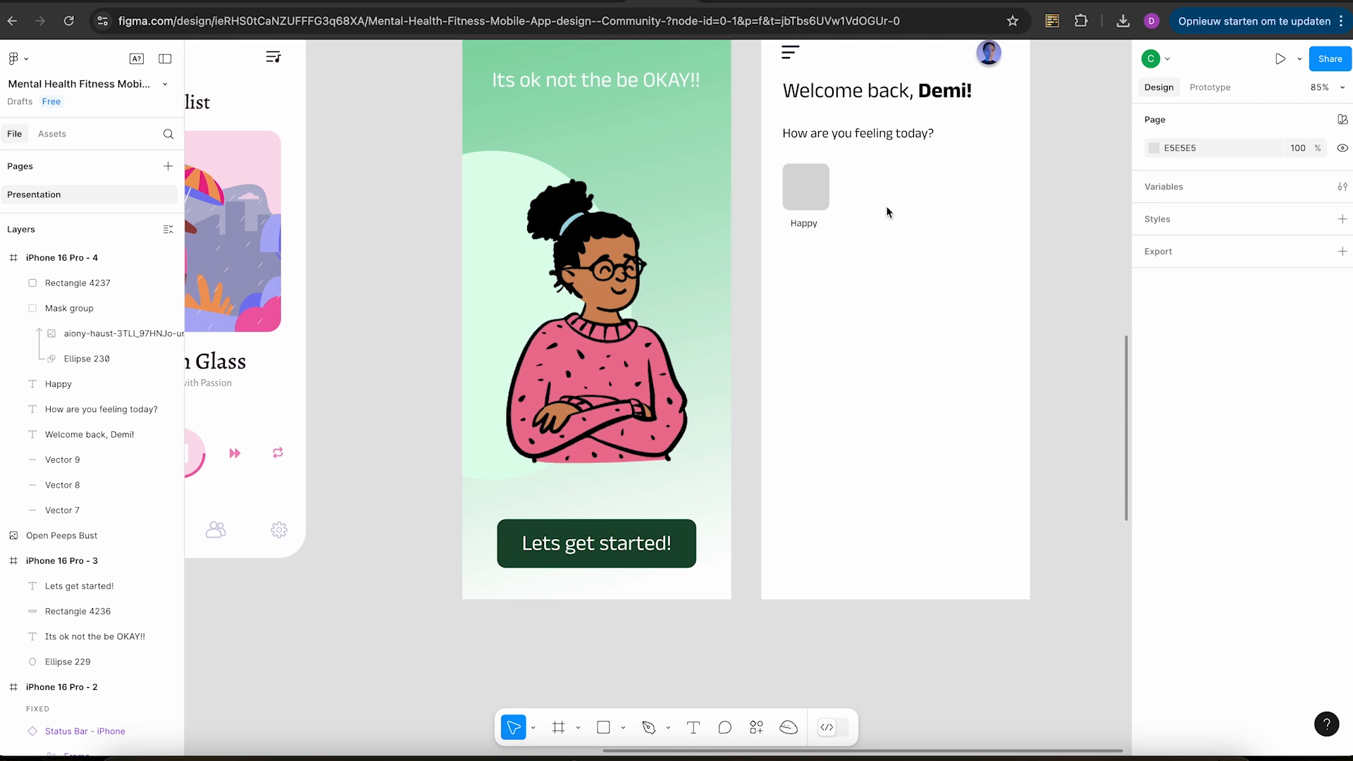
Duplicate the grey tile with its "Happy" label three times to form an evenly spaced row of four below the question.
left_click_drag(841, 153, 792, 237)
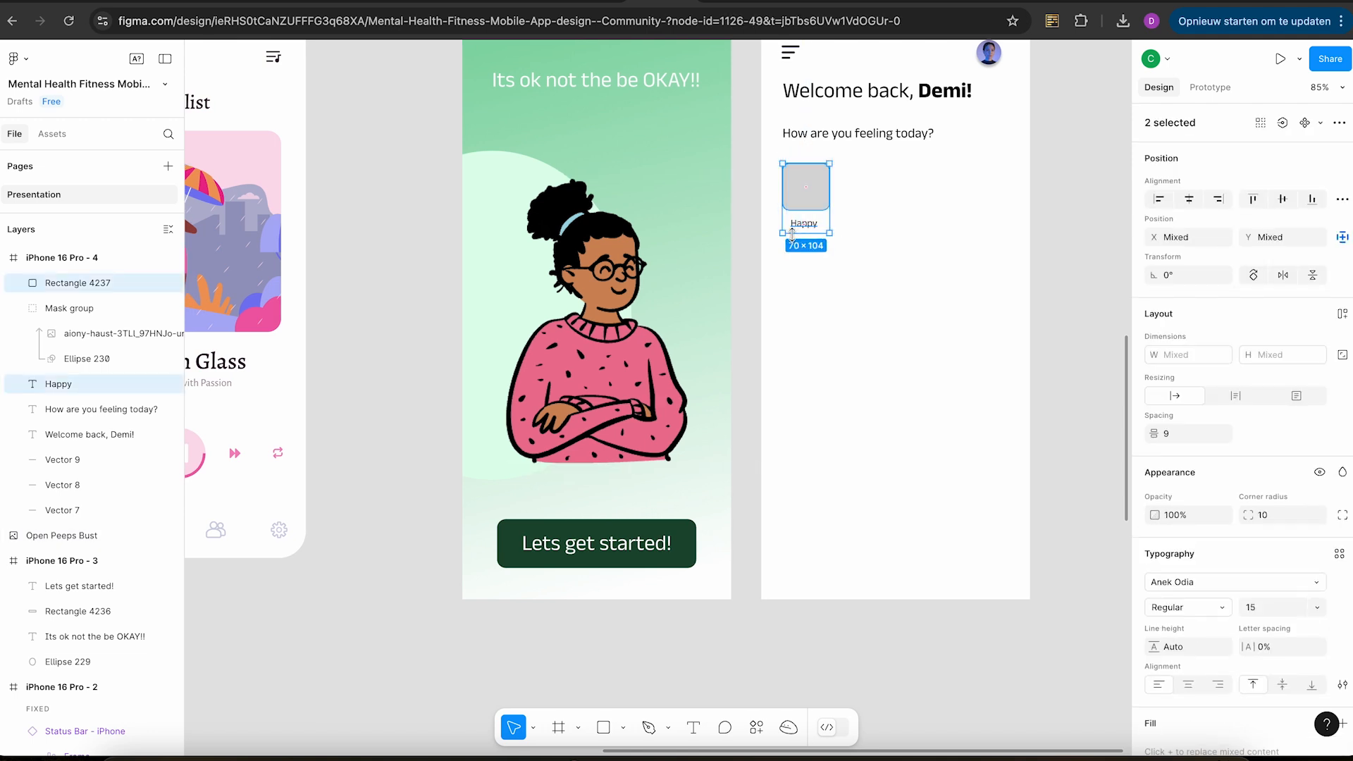
key("ctrl+d")
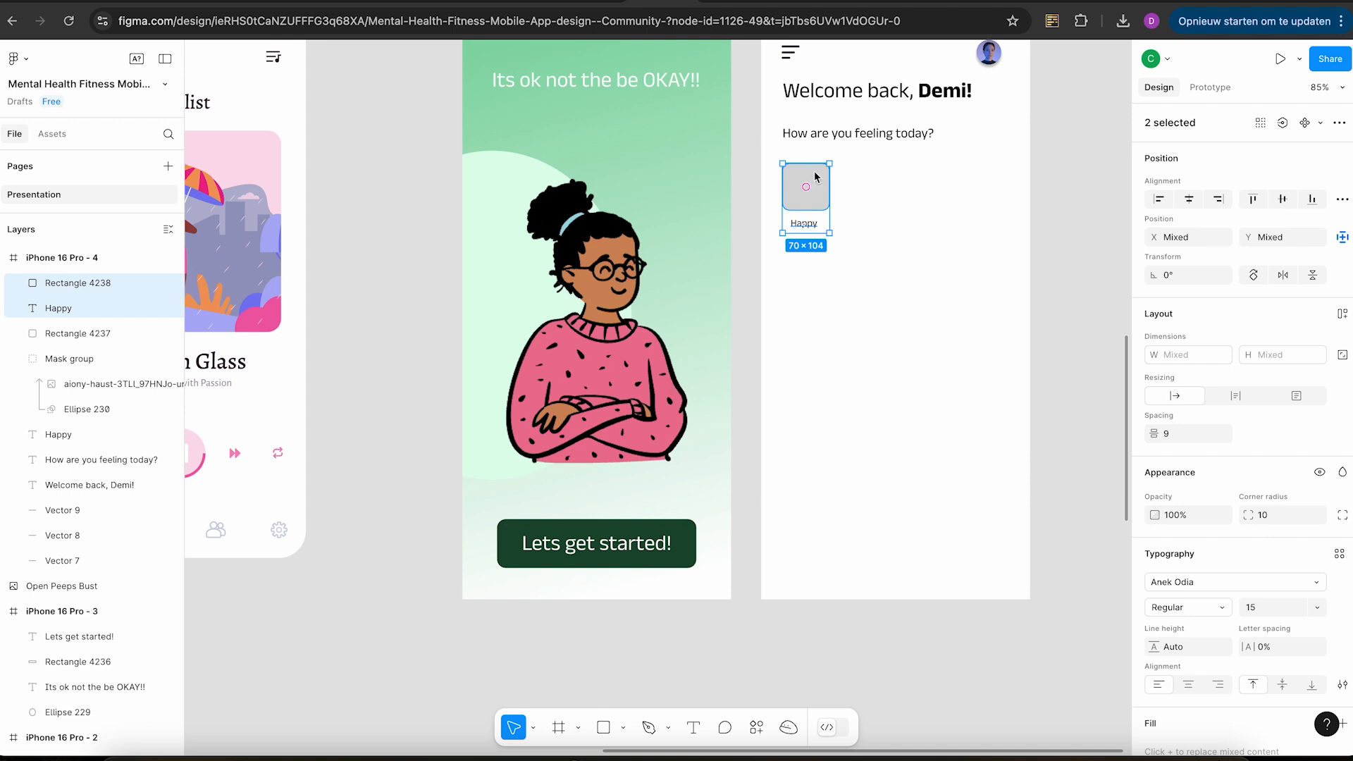
left_click_drag(816, 182, 936, 188)
key("ctrl+d")
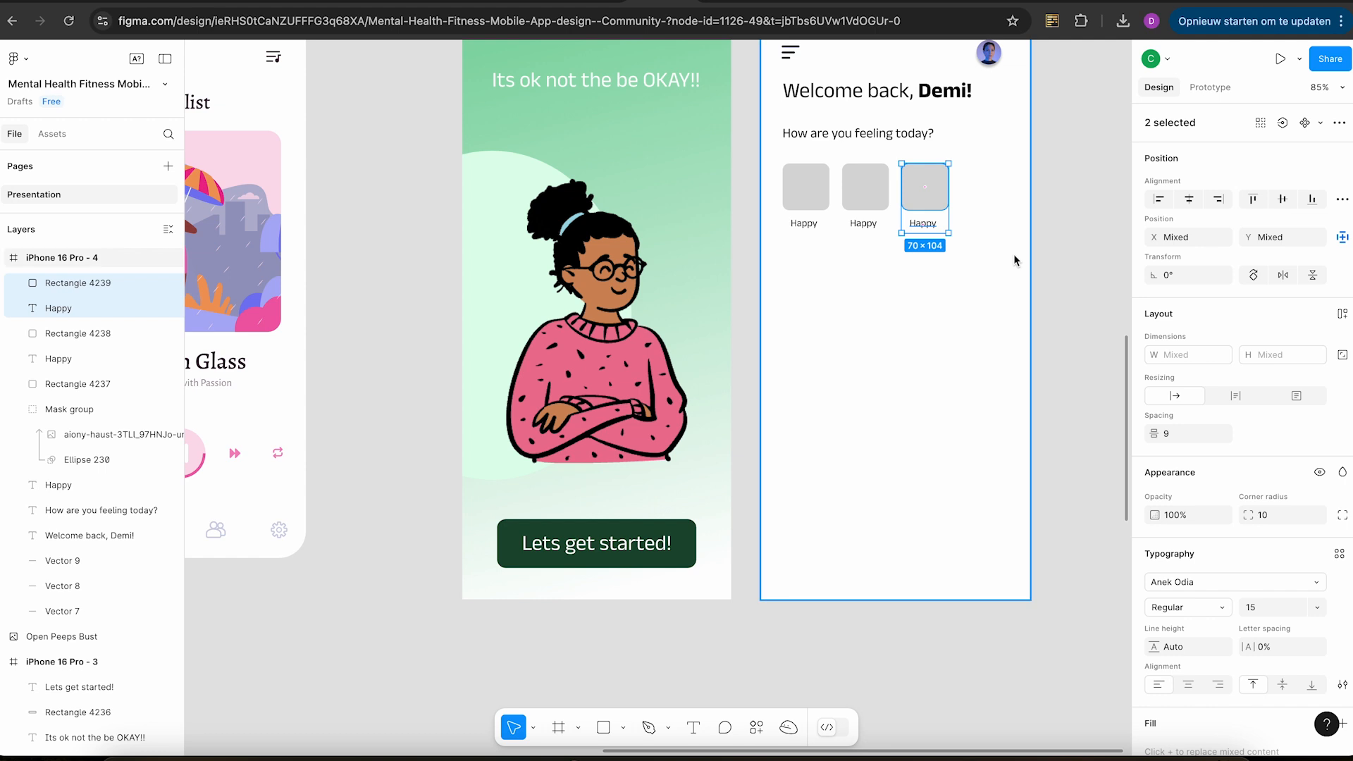
key("ctrl+d")
left_click_drag(876, 187, 992, 190)
scroll(991, 188, "left", 6)
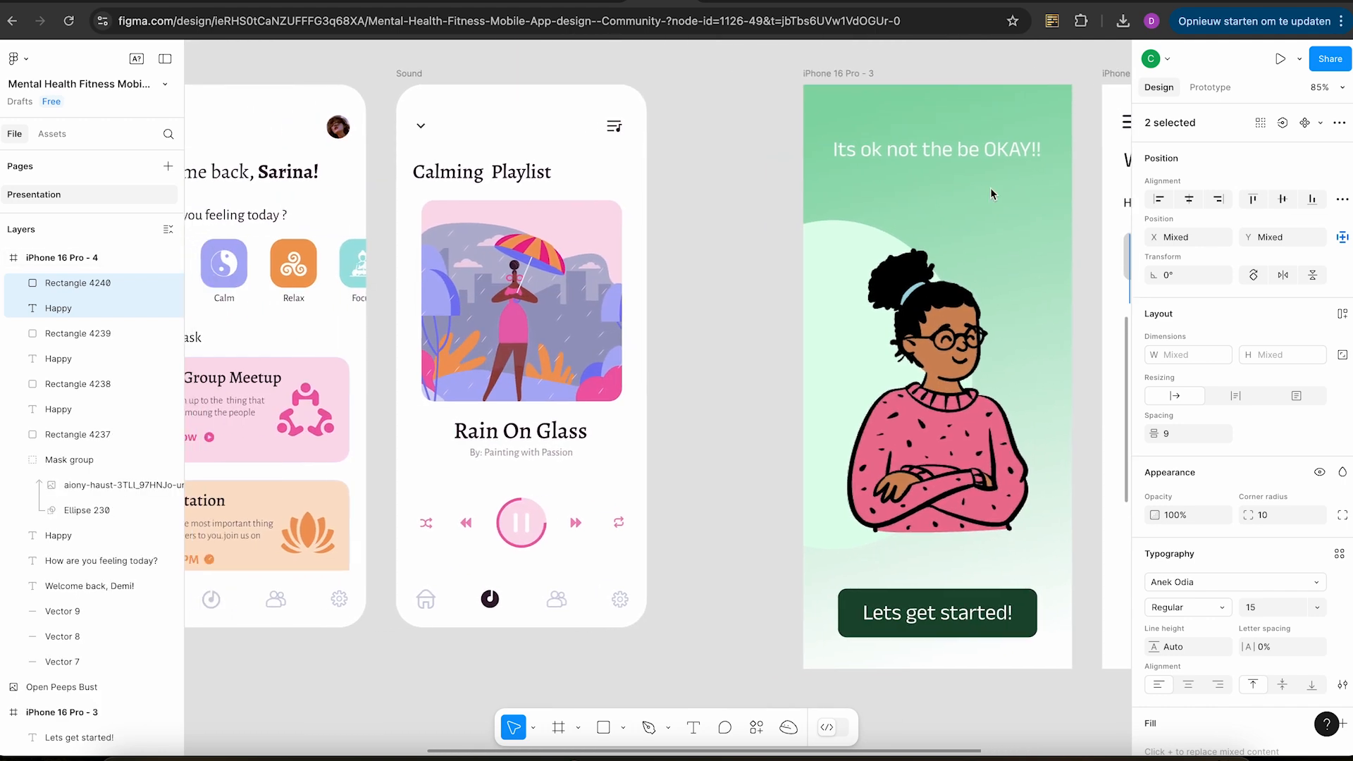
scroll(991, 188, "right", 6)
scroll(990, 188, "down", 1)
scroll(991, 188, "up", 1)
scroll(991, 188, "right", 1)
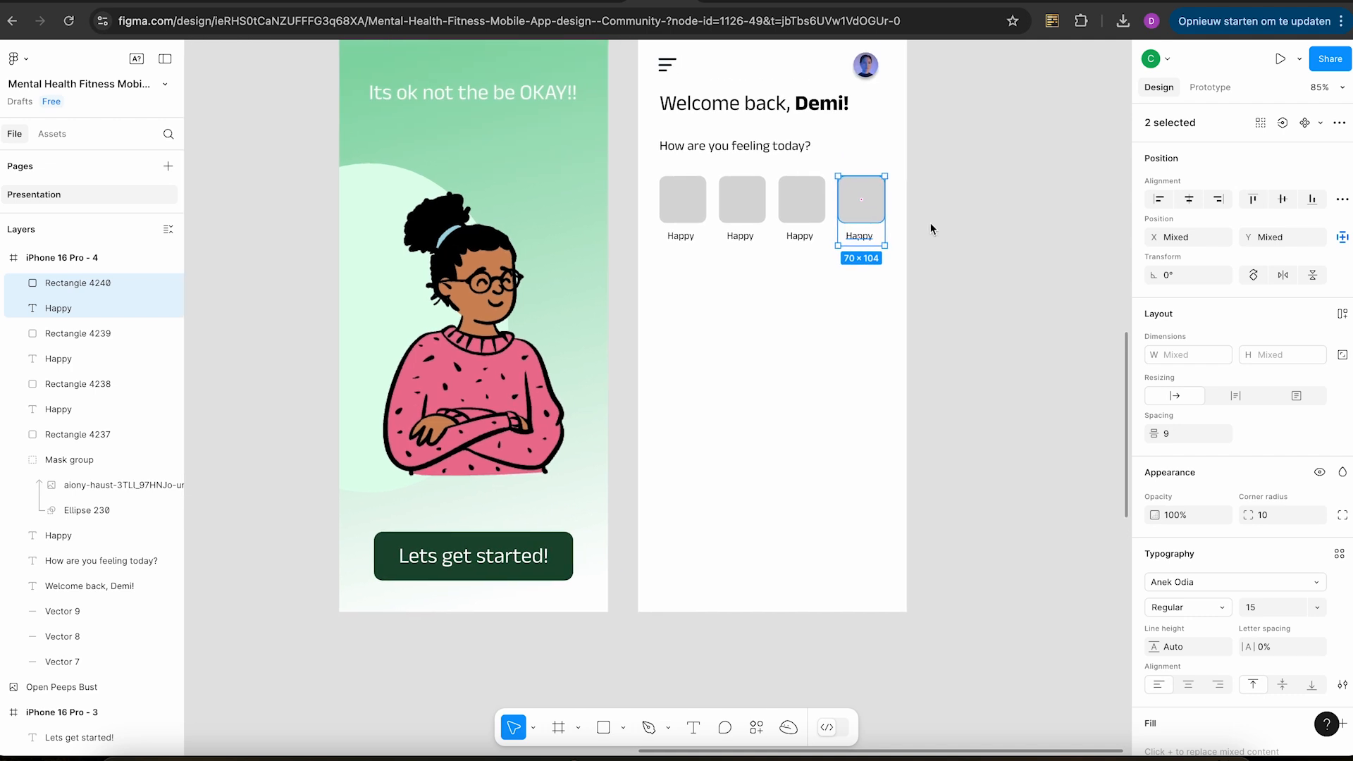
Scale the row of four tiles and labels up to about 407 × 126 and move it slightly further below the question.
left_click(930, 223)
left_click_drag(906, 180, 648, 260)
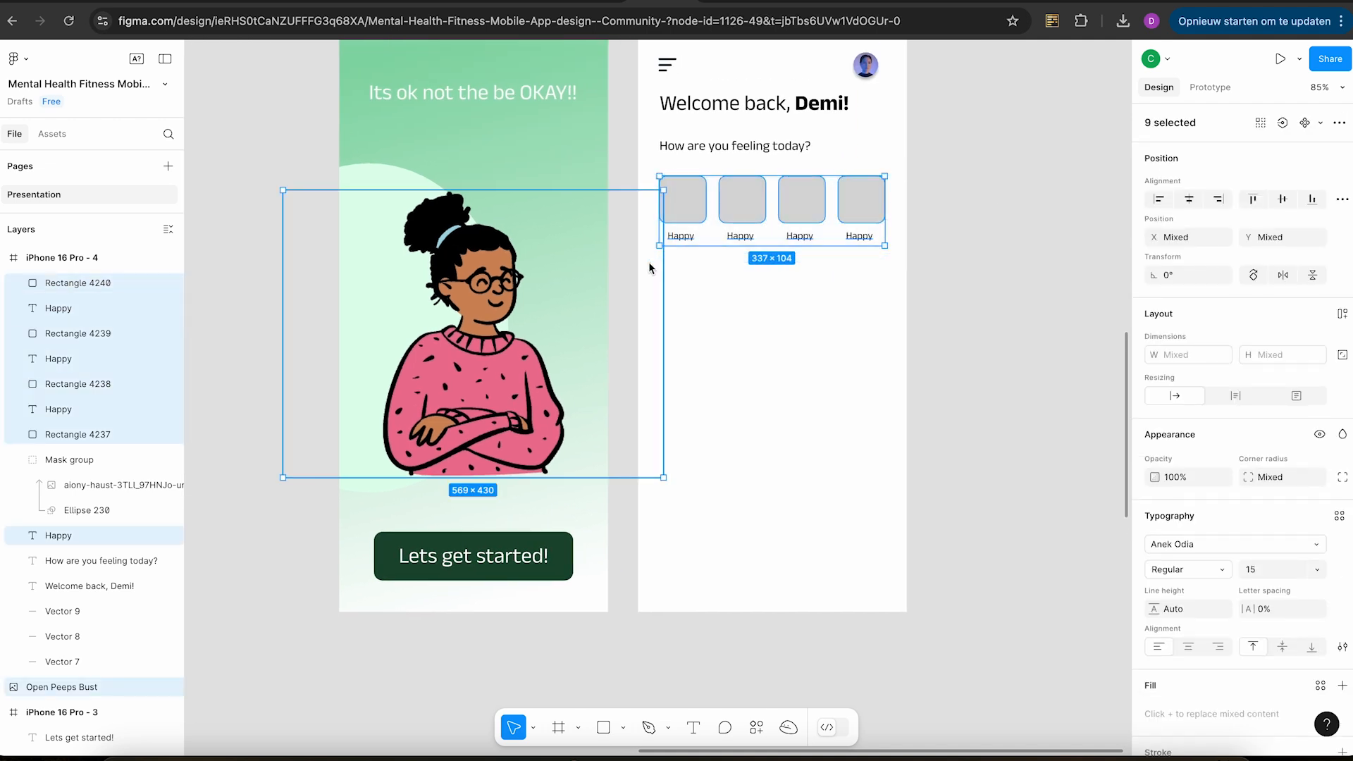
left_click_drag(886, 177, 932, 176)
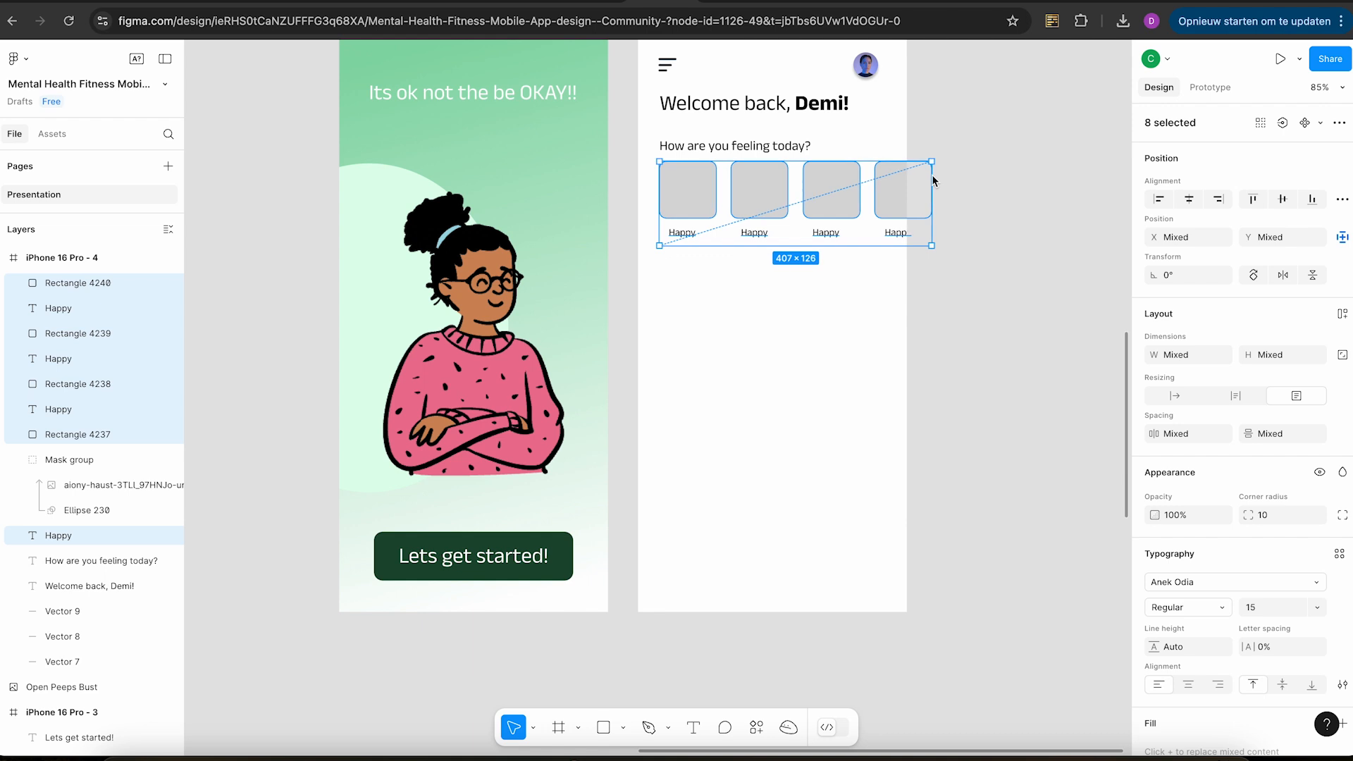
left_click(1004, 204)
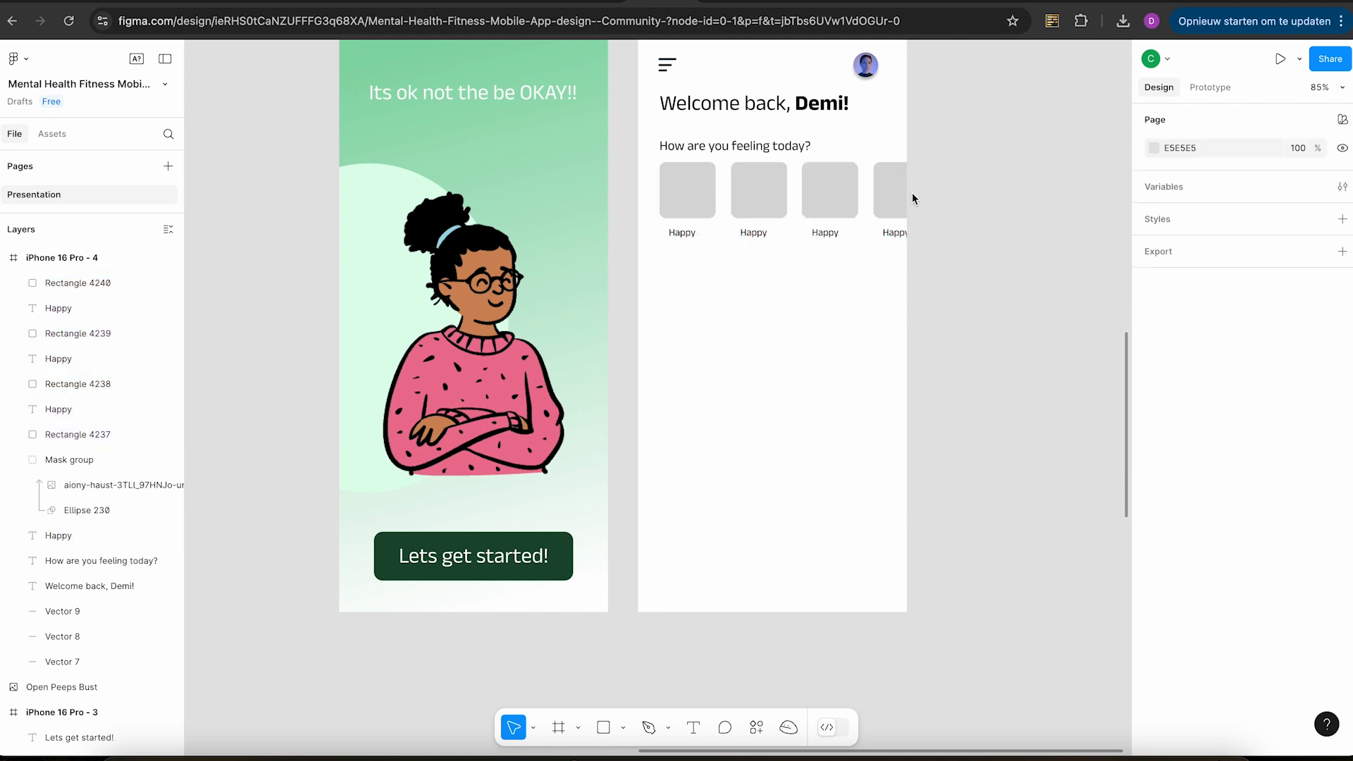
left_click_drag(690, 238, 886, 200)
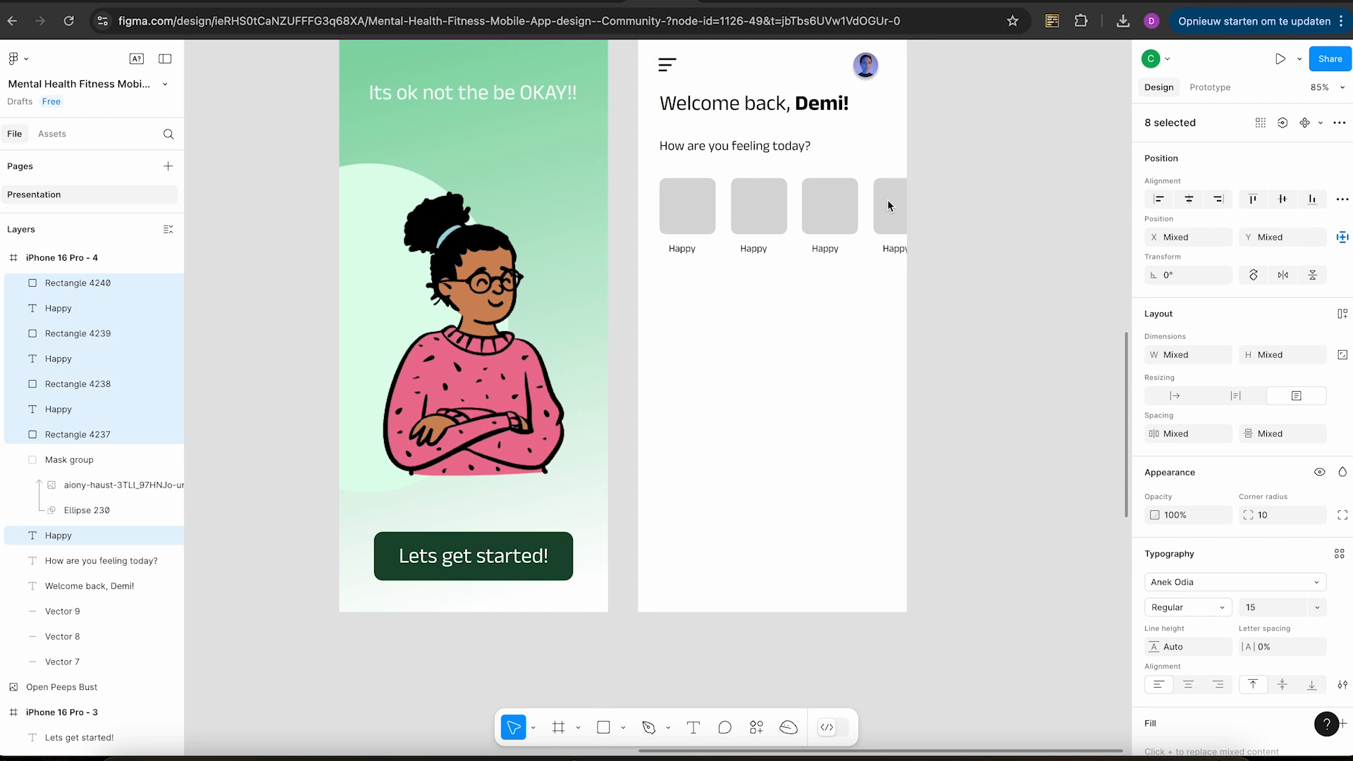
left_click(910, 302)
left_click(693, 251)
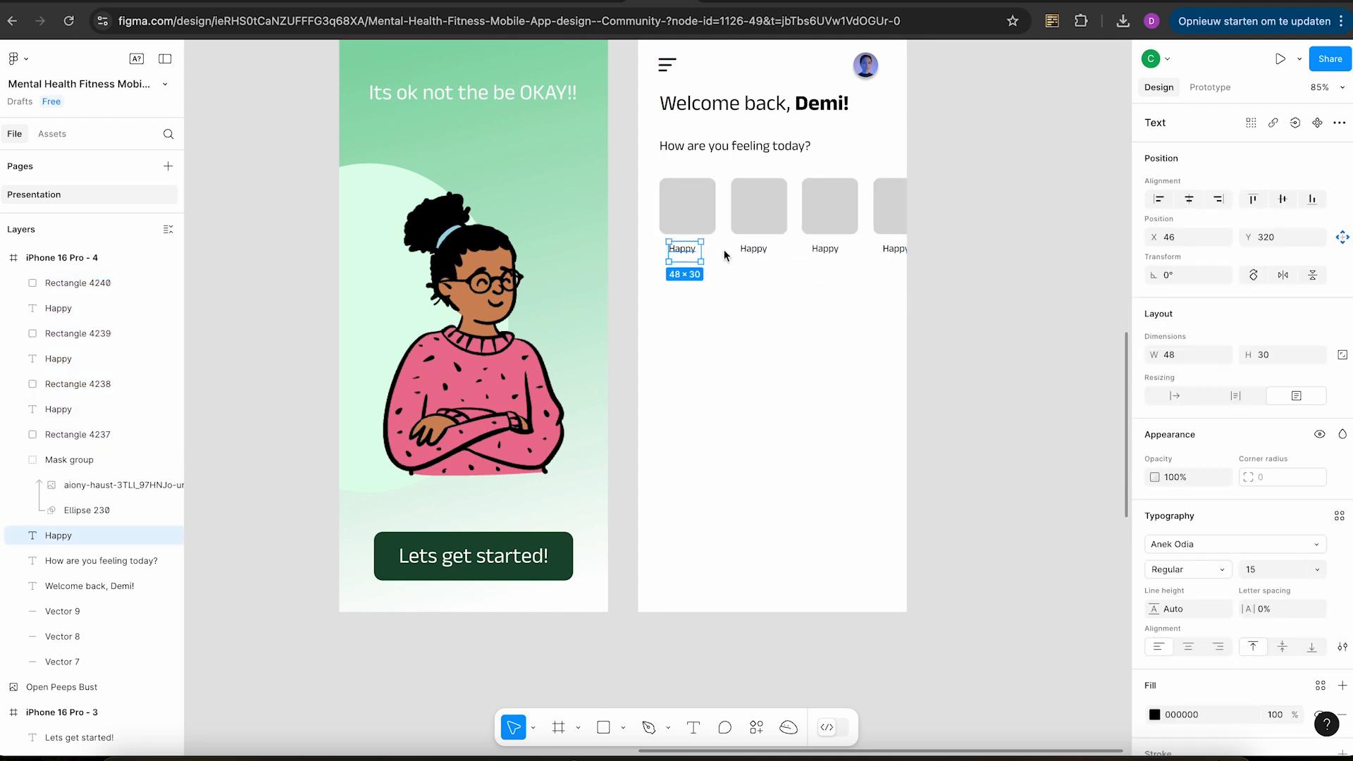
left_click(753, 249, "shift")
left_click(825, 248, "shift")
left_click(892, 250, "shift")
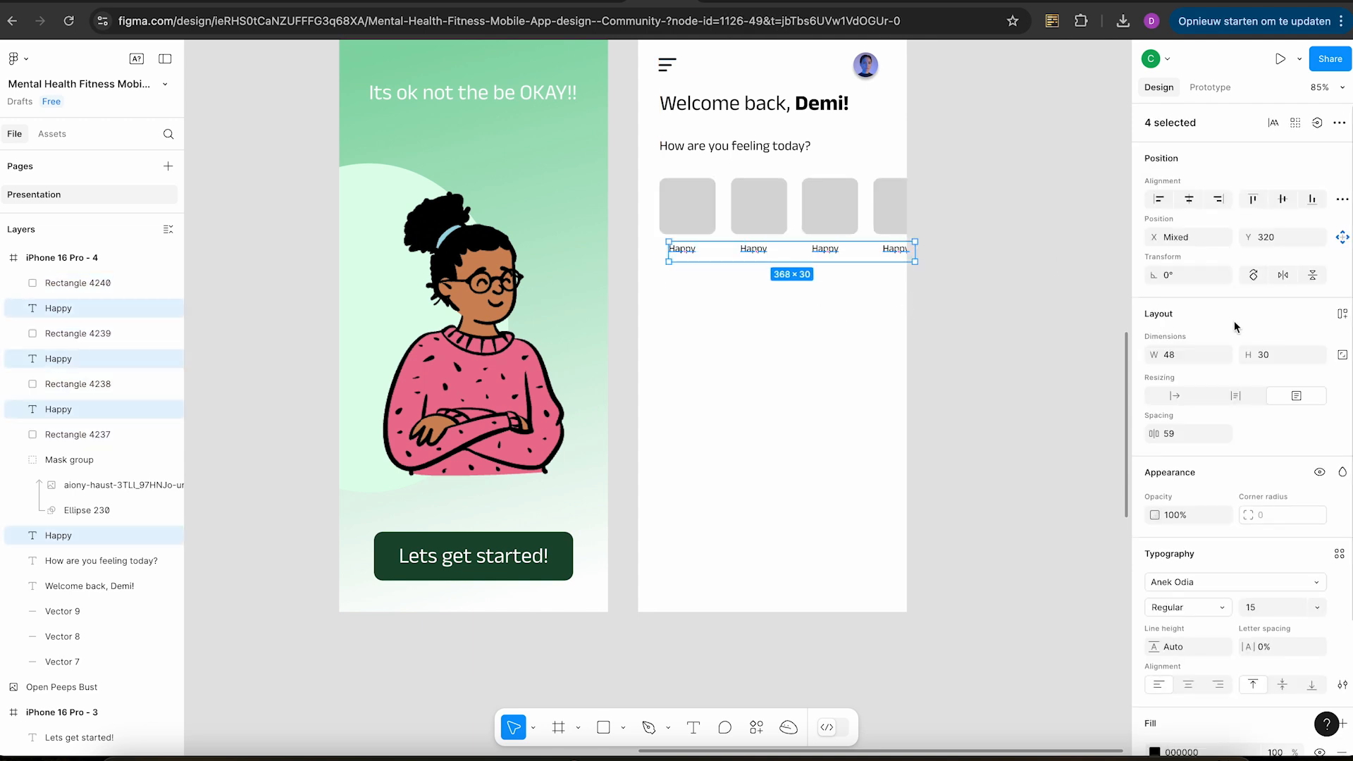
scroll(937, 462, "left", 10)
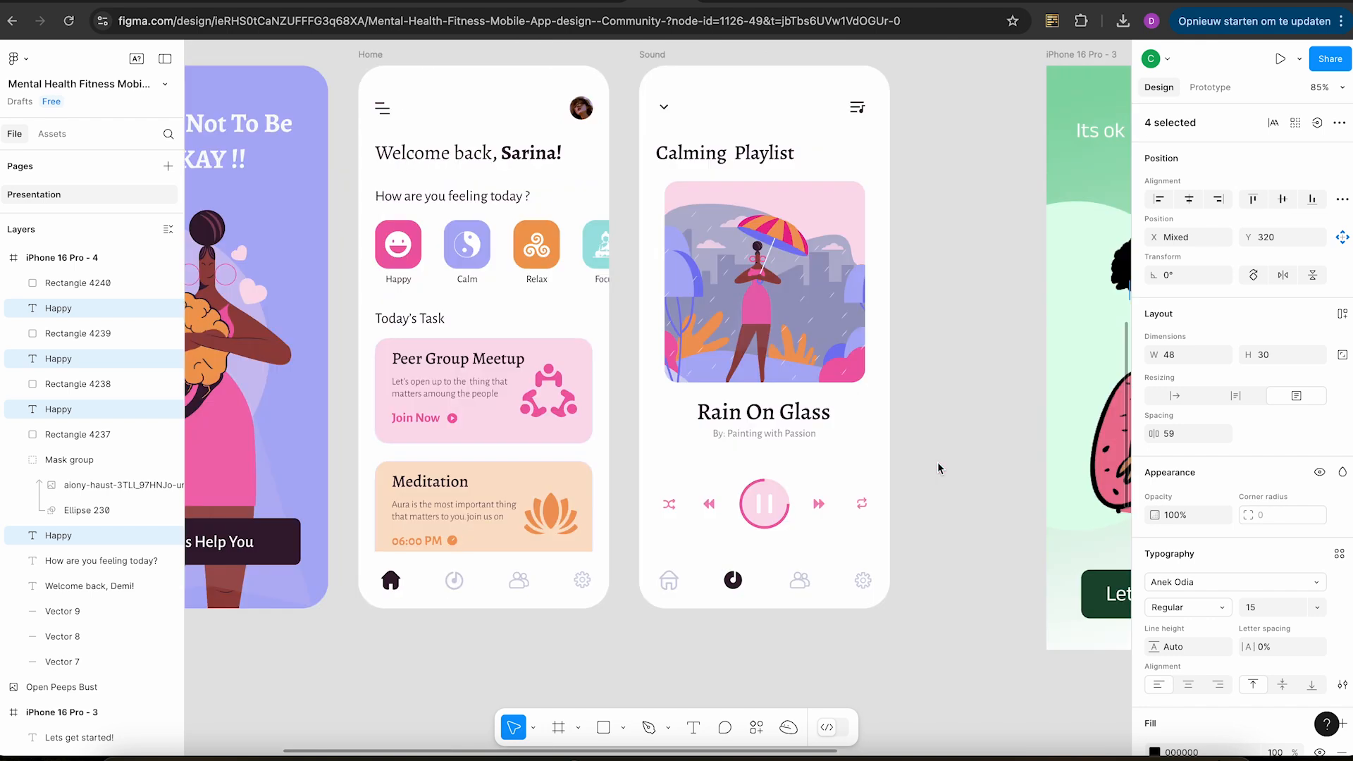
scroll(937, 462, "right", 10)
left_click(822, 402)
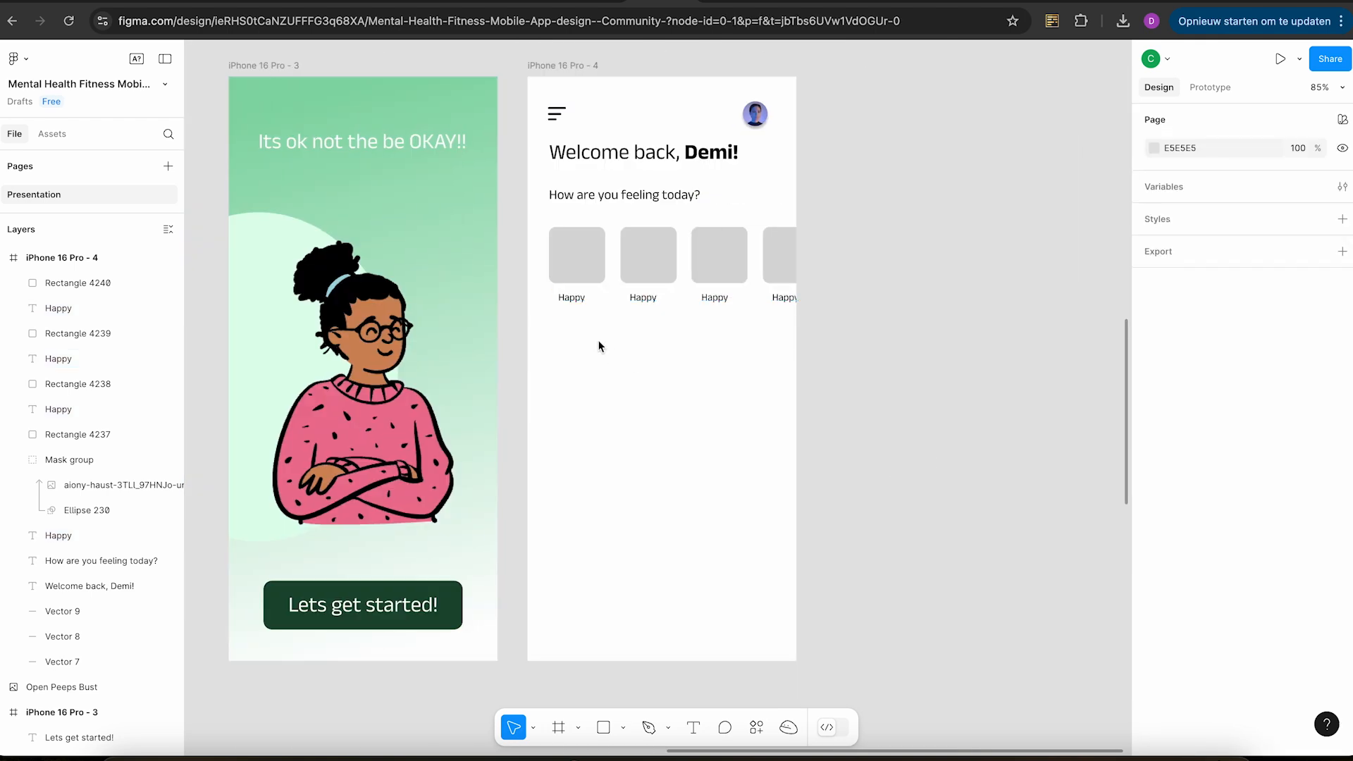
Center the first label beneath its tile, and change the second label to "Calm", center-aligned beneath its own tile.
left_click_drag(568, 293, 570, 299)
left_click(693, 313)
double_click(636, 295)
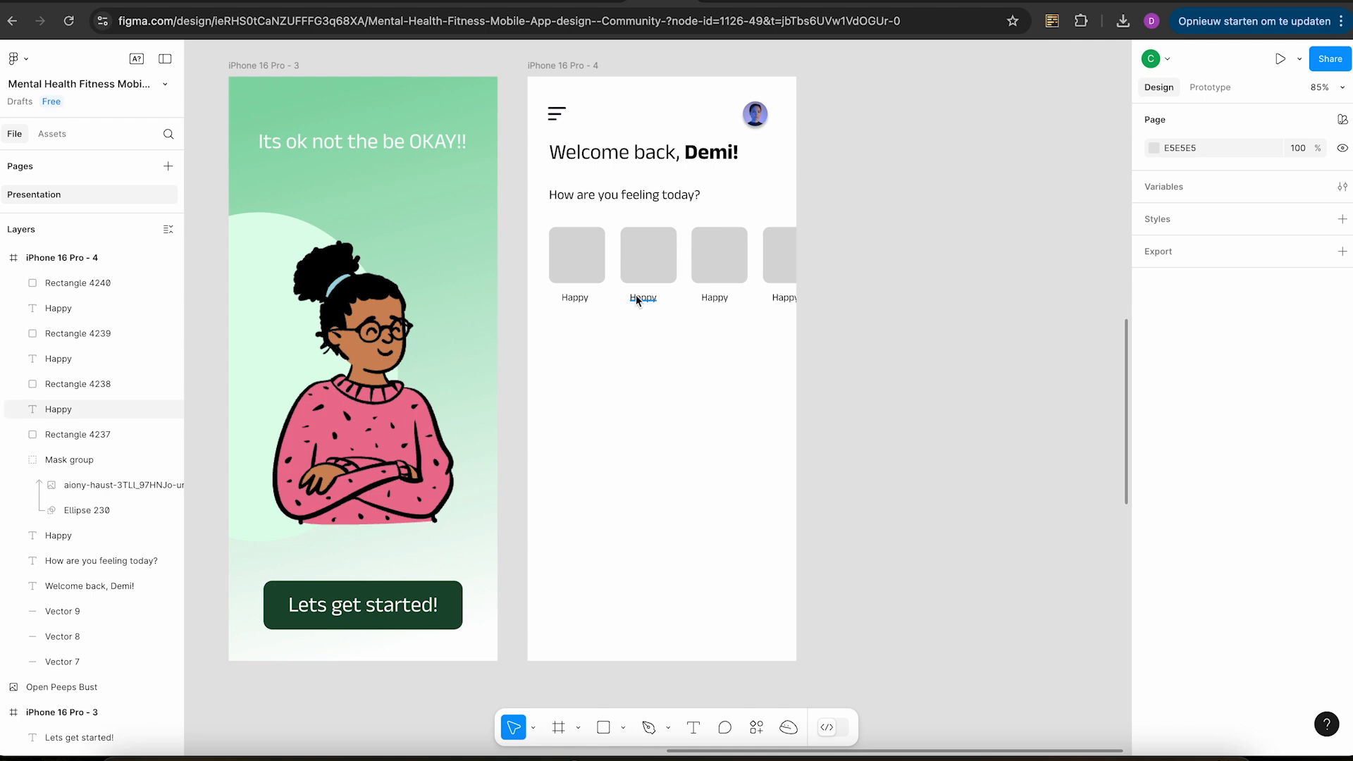
type("Calm")
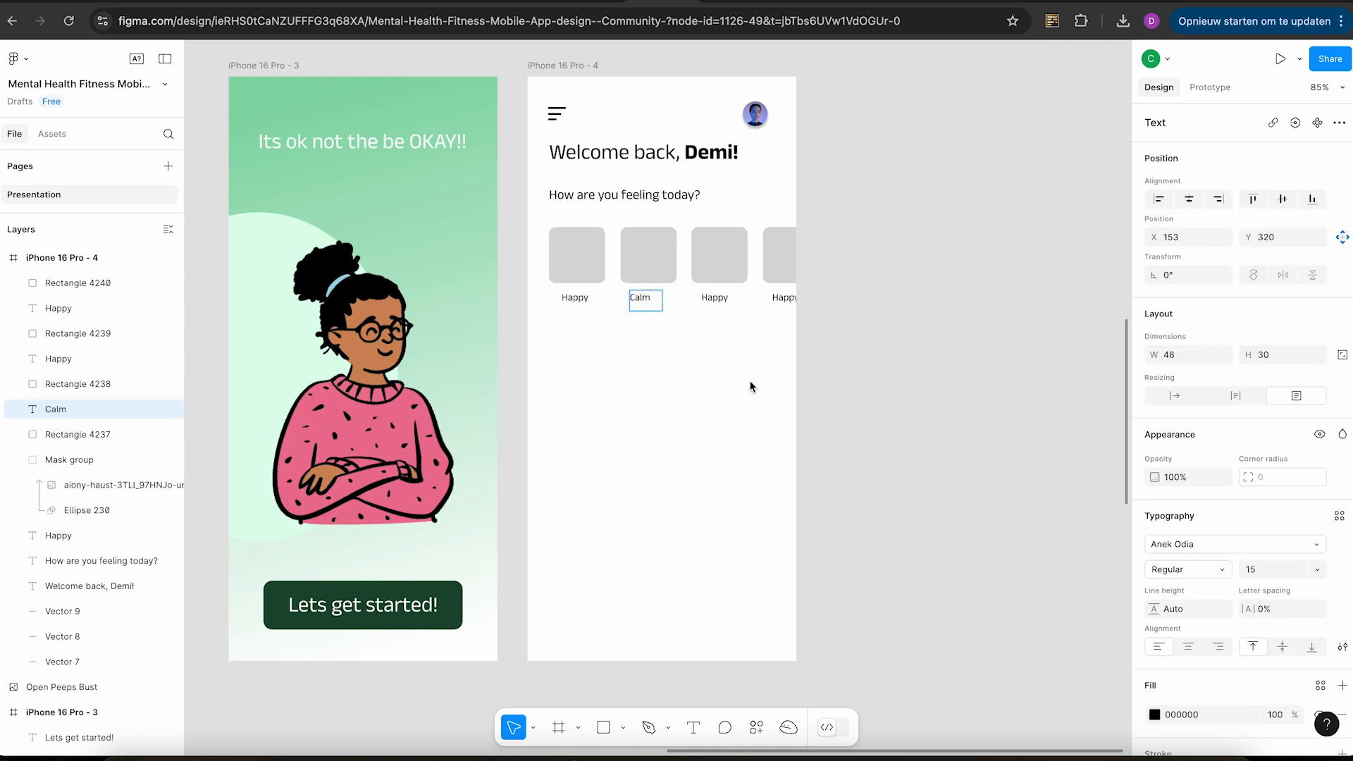
key("Escape")
left_click_drag(642, 299, 648, 299)
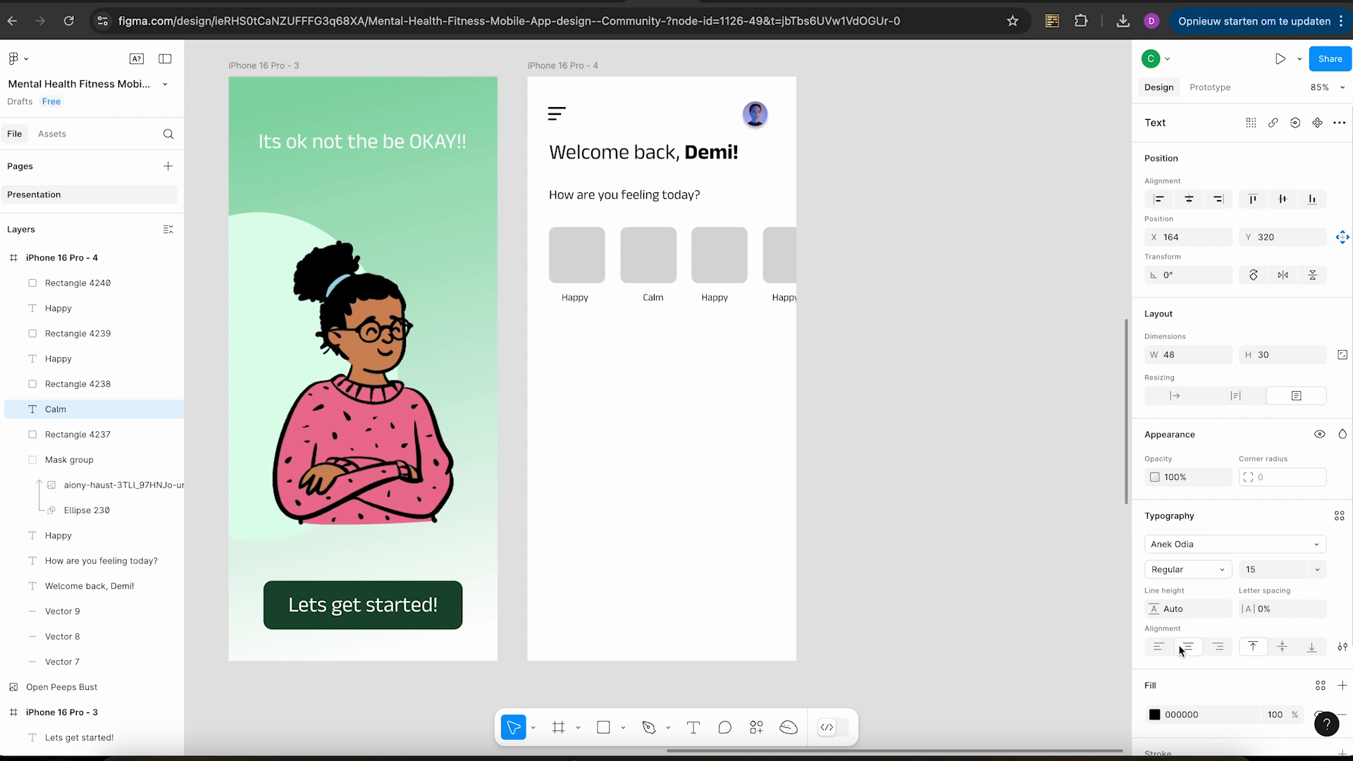
left_click(680, 349)
left_click_drag(654, 301, 649, 301)
Center-align the third label's text, change it to "Relax" and center it beneath the third tile.
left_click(720, 302)
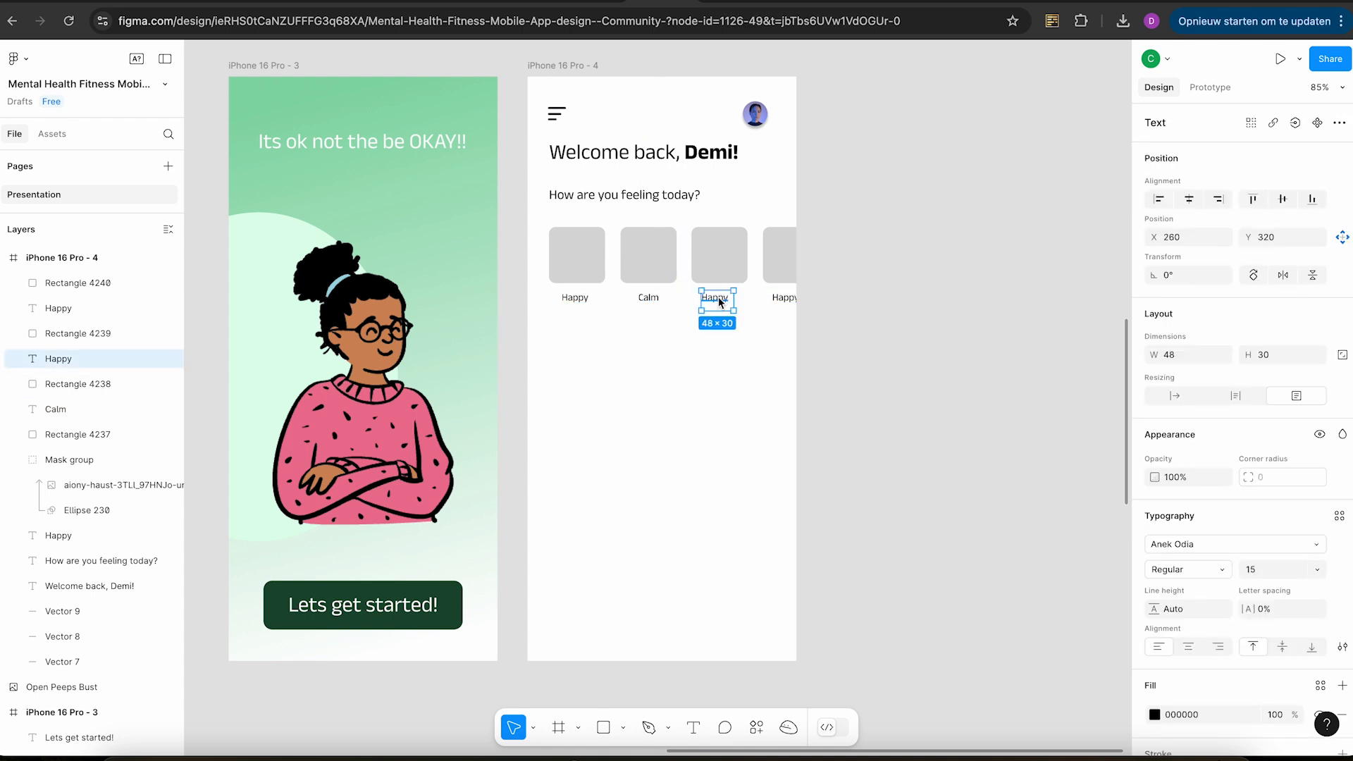
left_click(1191, 649)
scroll(752, 408, "left", 6)
scroll(750, 407, "left", 5)
scroll(749, 402, "right", 10)
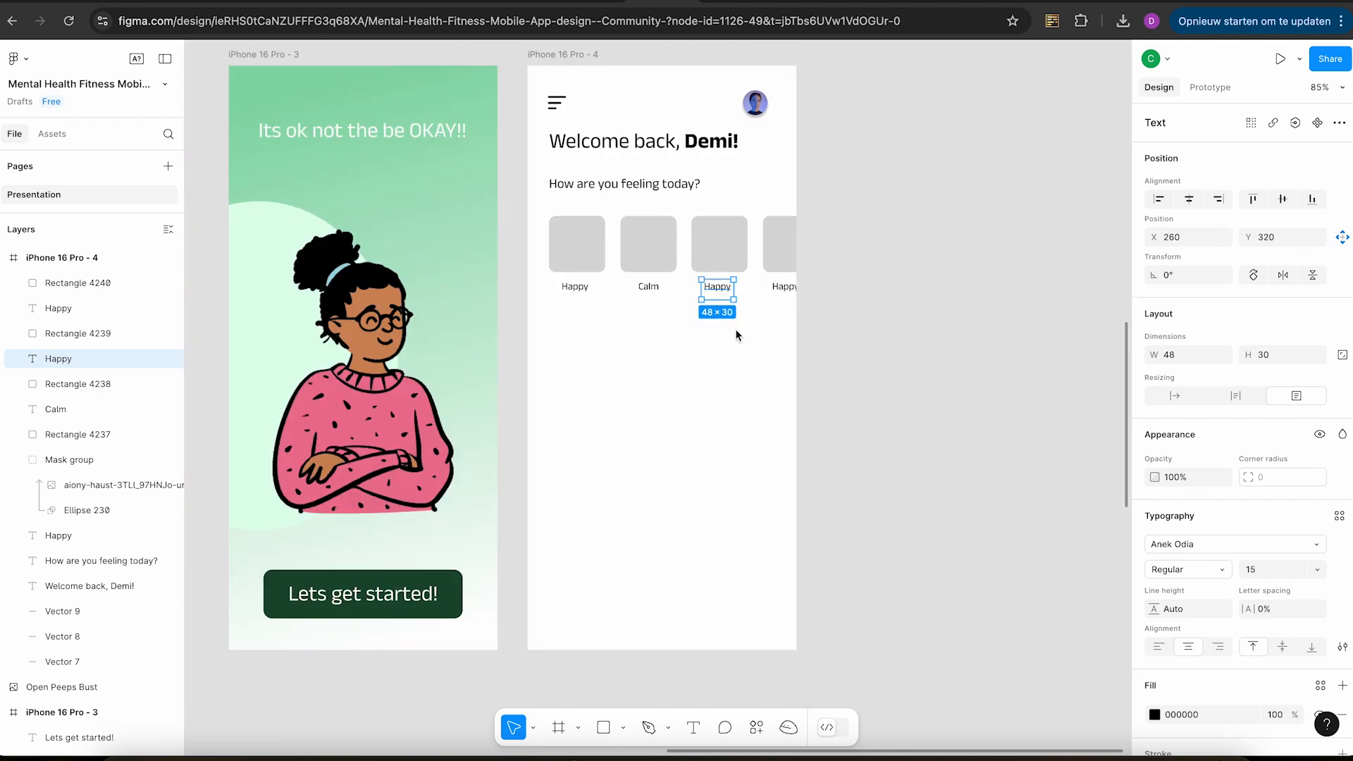
type("Relax")
key("Escape")
left_click_drag(724, 286, 726, 288)
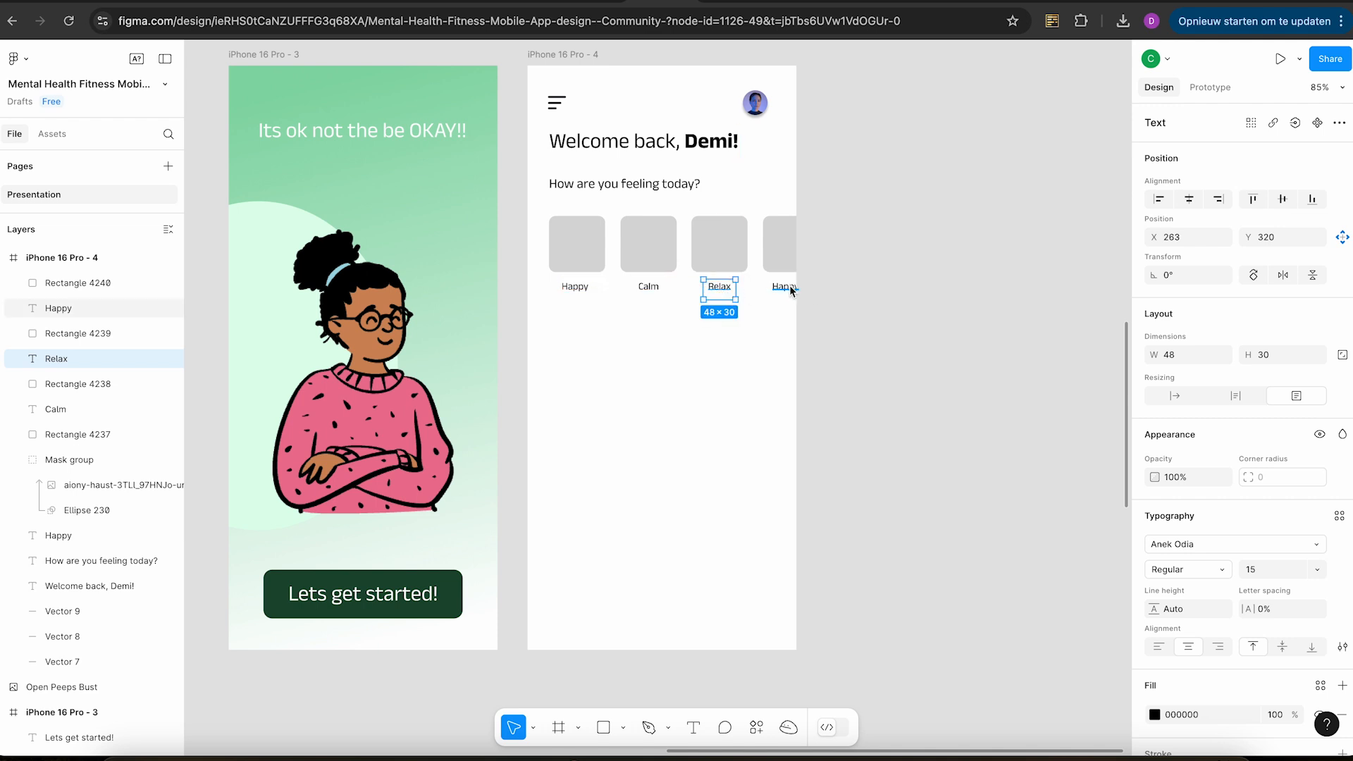
Change the fourth label to "Focus" and adjust its position beneath the partly cut-off fourth tile.
scroll(793, 290, "left", 10)
scroll(789, 289, "right", 8)
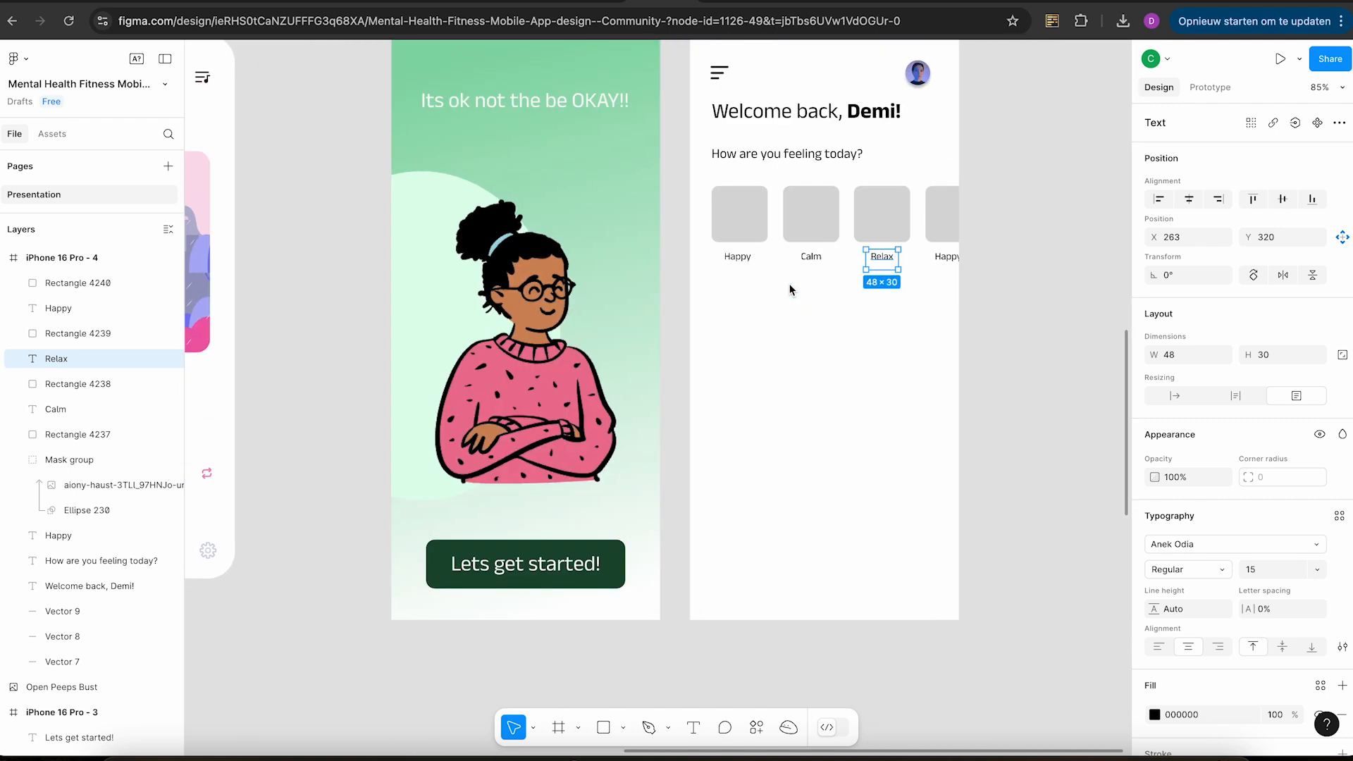
left_click(947, 255)
double_click(947, 255)
type("Focus")
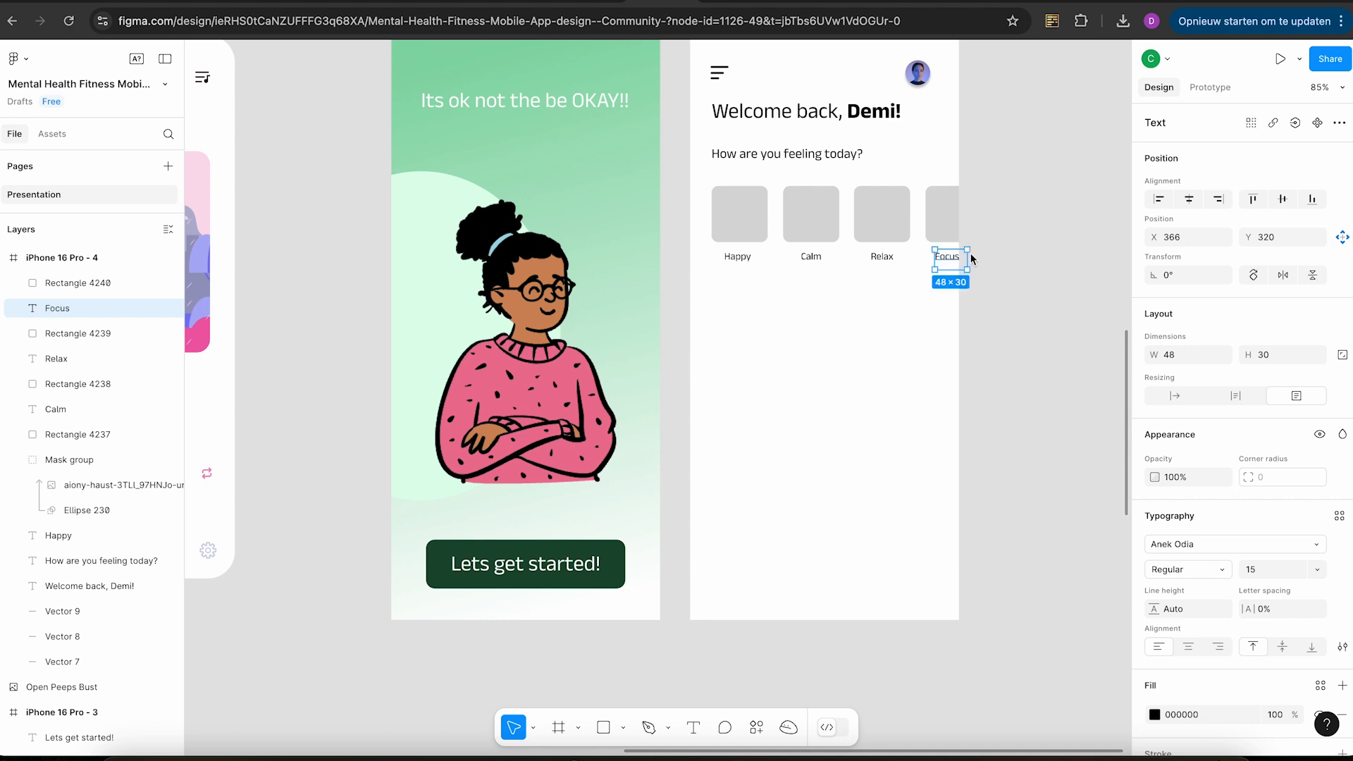
left_click_drag(948, 257, 953, 268)
left_click(942, 410)
Examine the icons on the mood tiles of the Home reference screen up close.
scroll(941, 410, "left", 8)
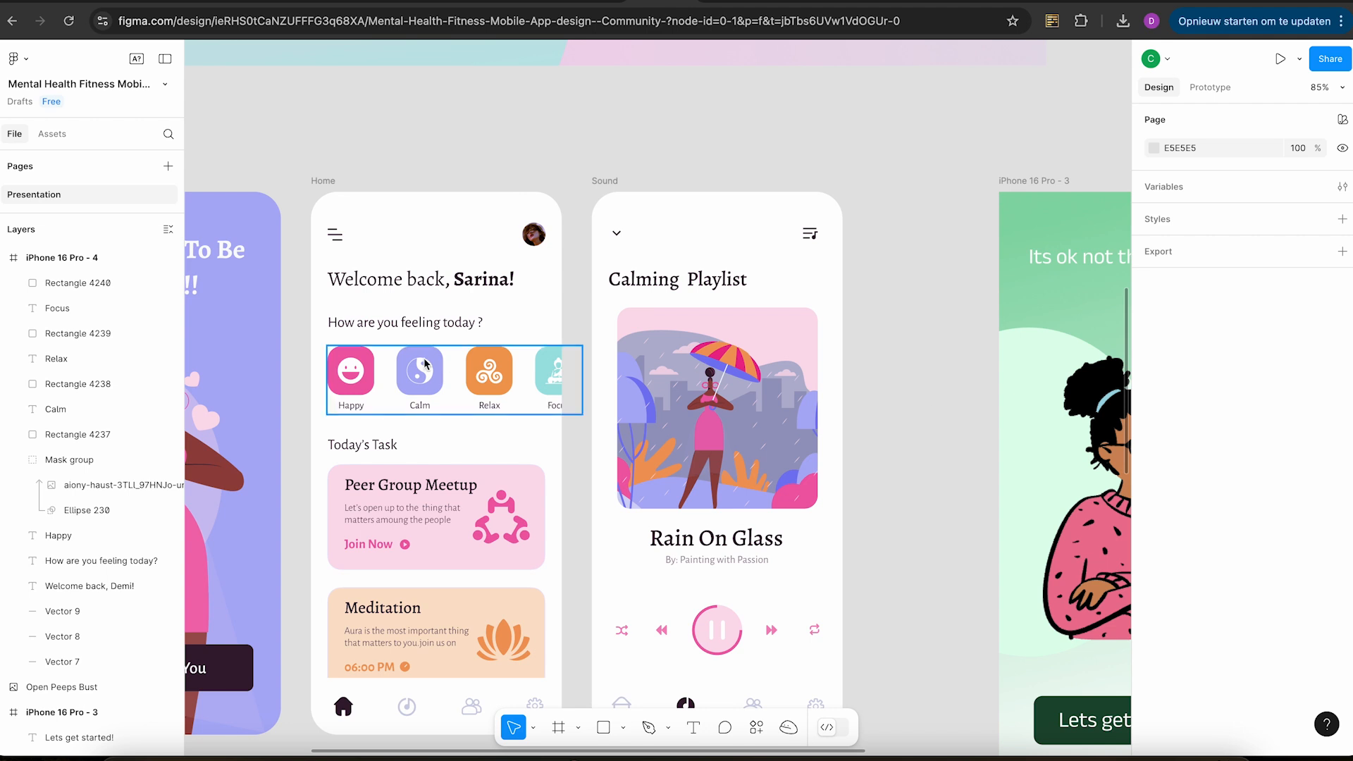
left_click(350, 374)
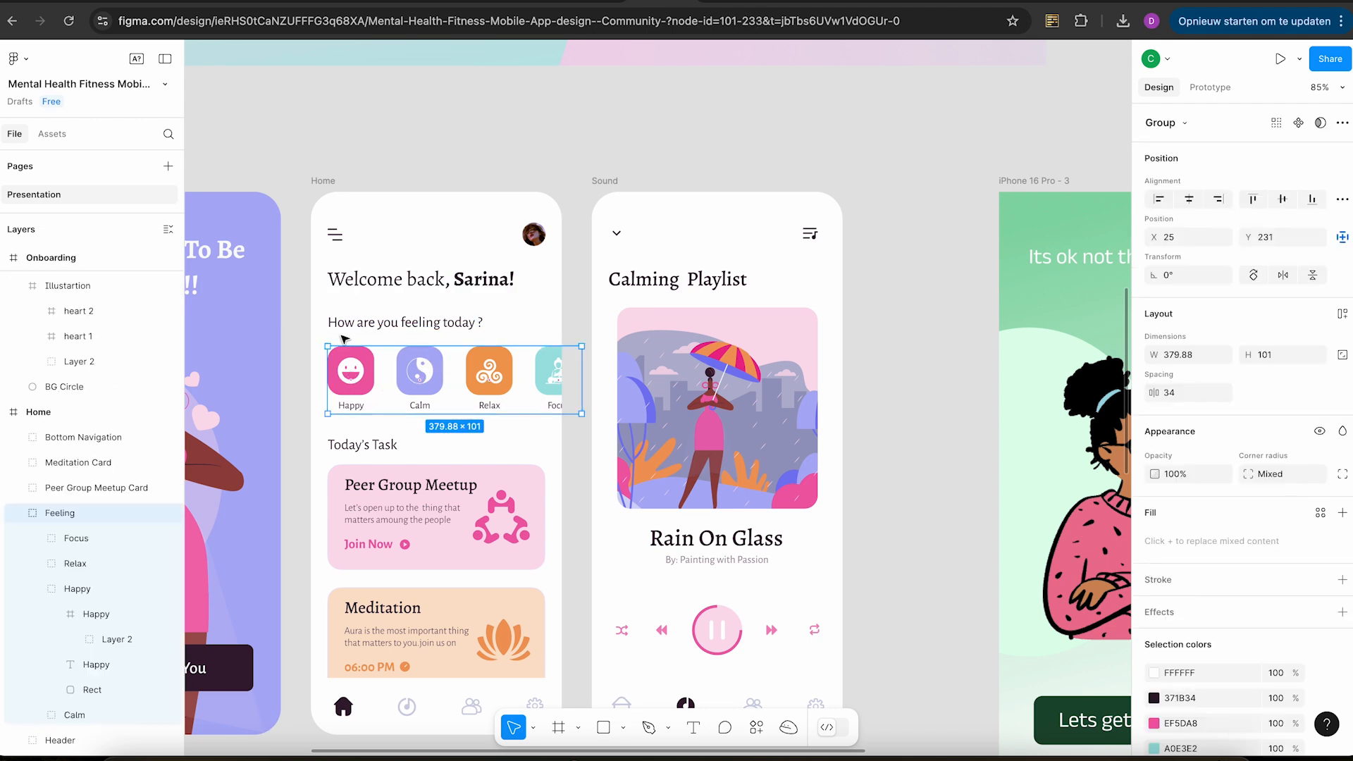
key("shift+2")
scroll(358, 383, "up", 2)
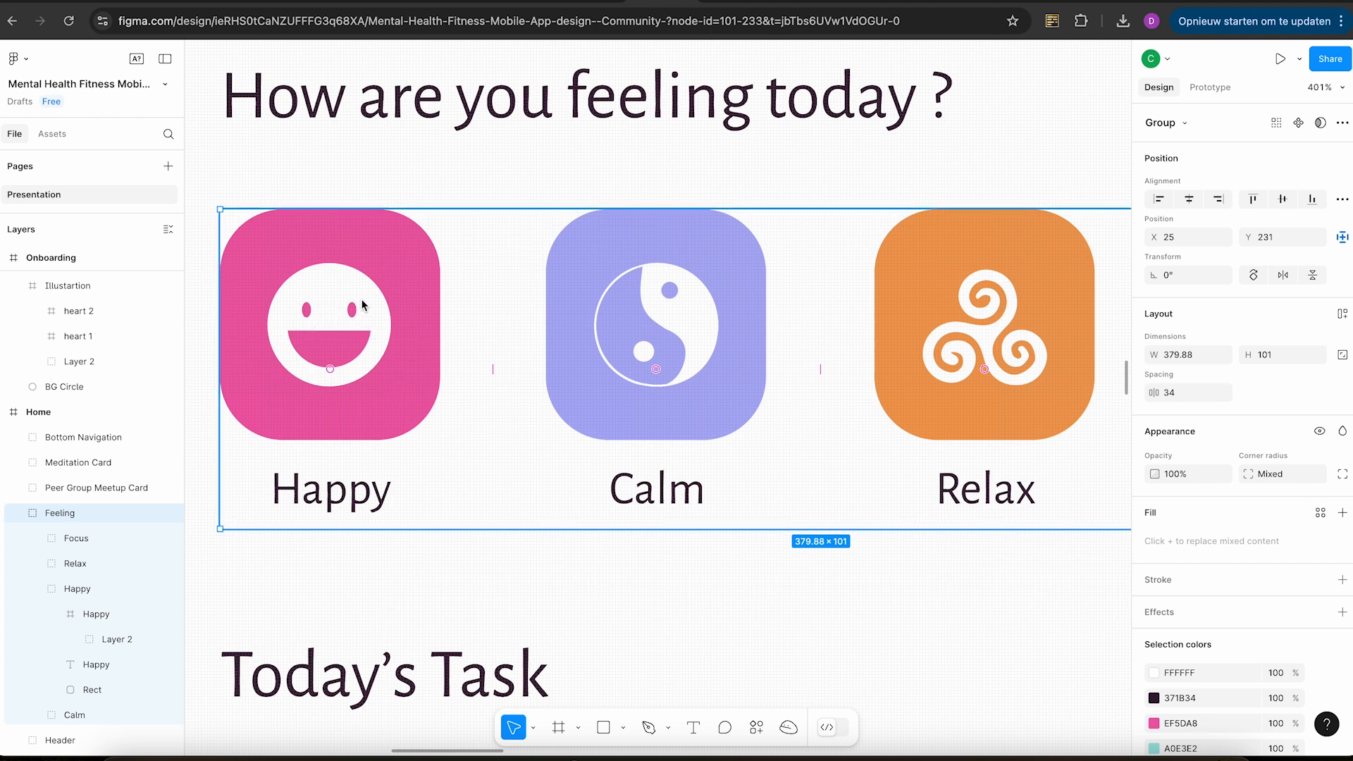
scroll(361, 313, "down", 10)
scroll(362, 313, "right", 8)
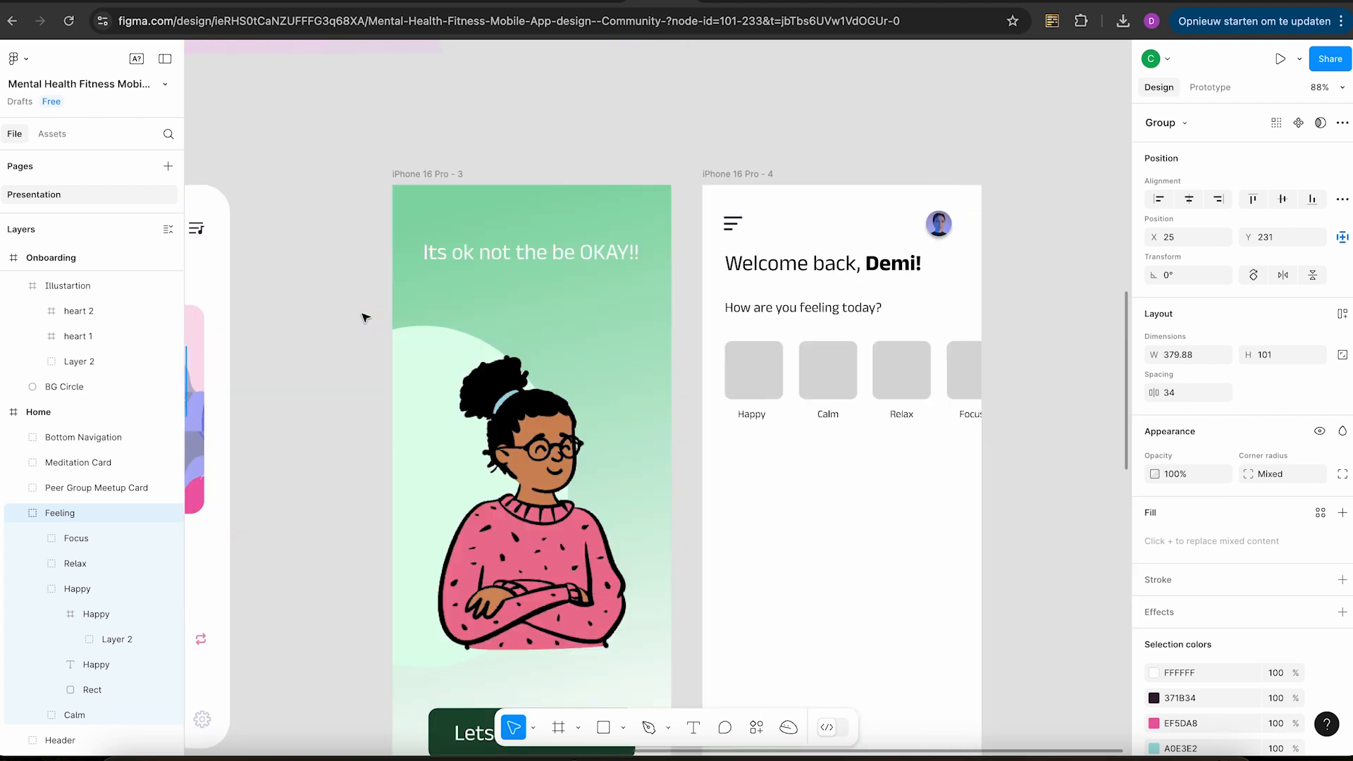
Switch to the Free Icon Pack file and copy the four shapes of the bold "Lol" icon in the Emoji section.
left_click(788, 1)
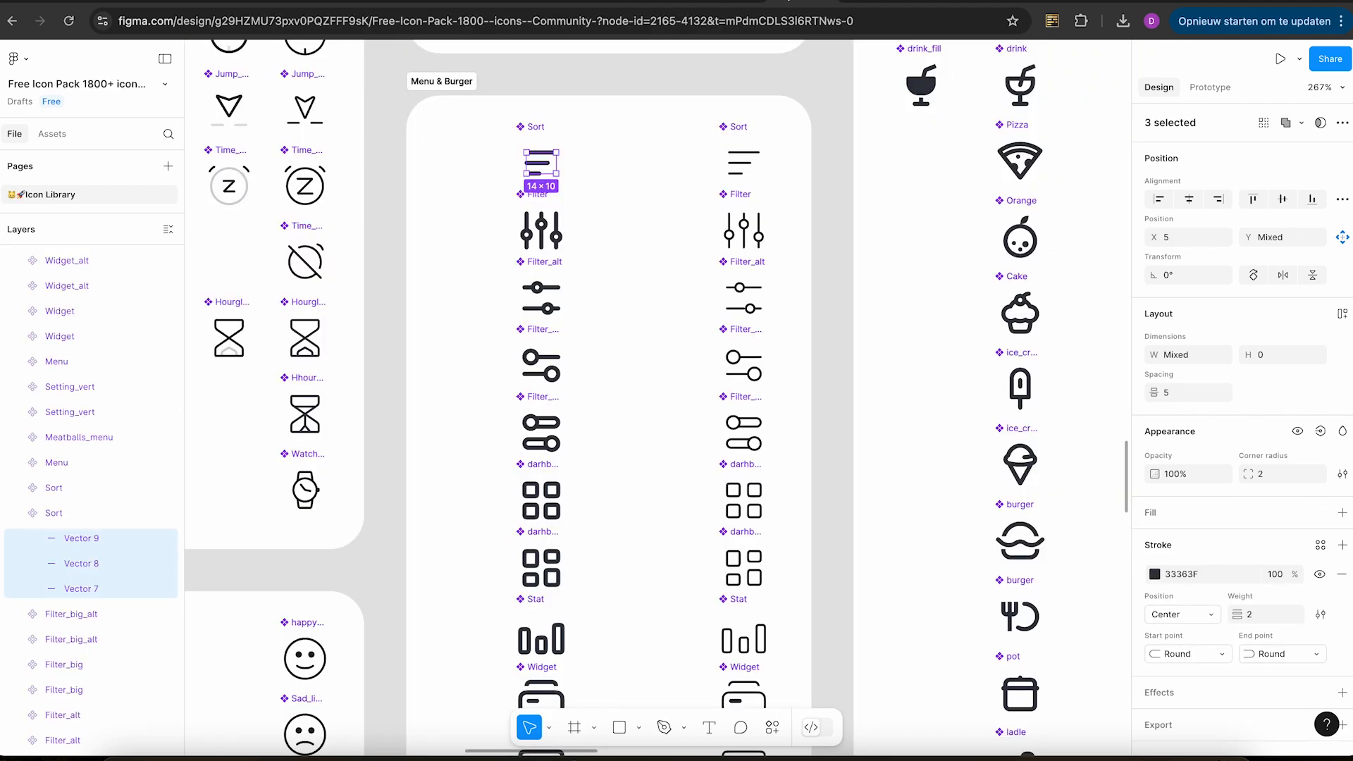
scroll(668, 246, "down", 10)
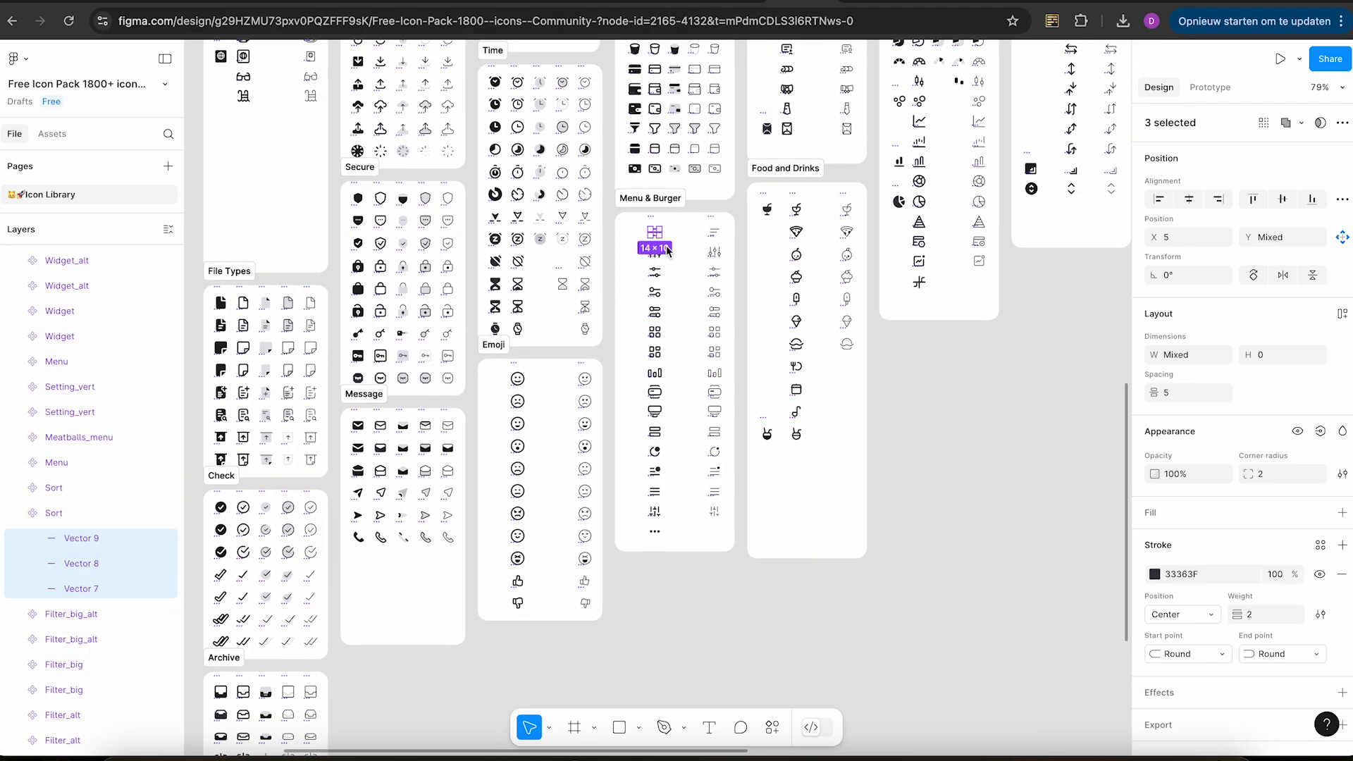
scroll(668, 251, "down", 4)
scroll(668, 250, "right", 3)
scroll(562, 366, "up", 5)
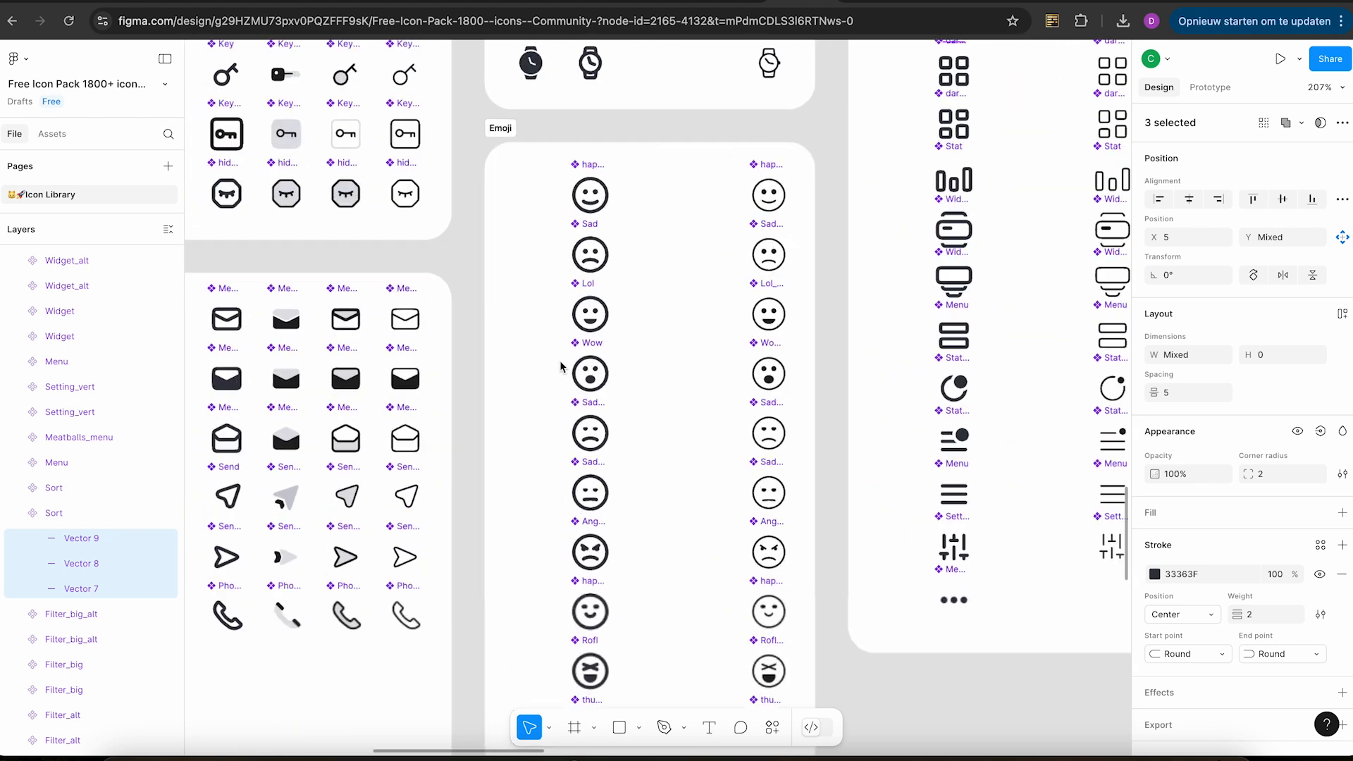
scroll(561, 366, "right", 2)
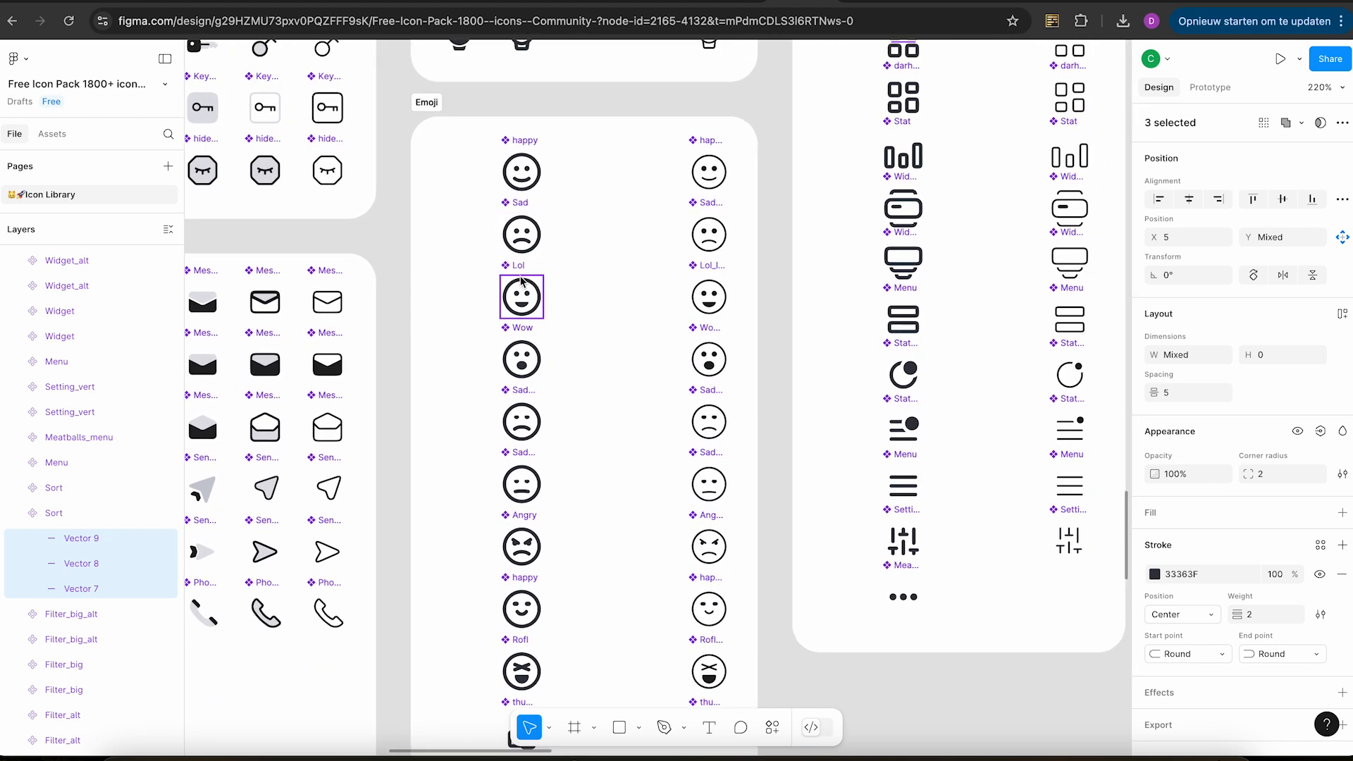
scroll(525, 294, "up", 5)
left_click(537, 324)
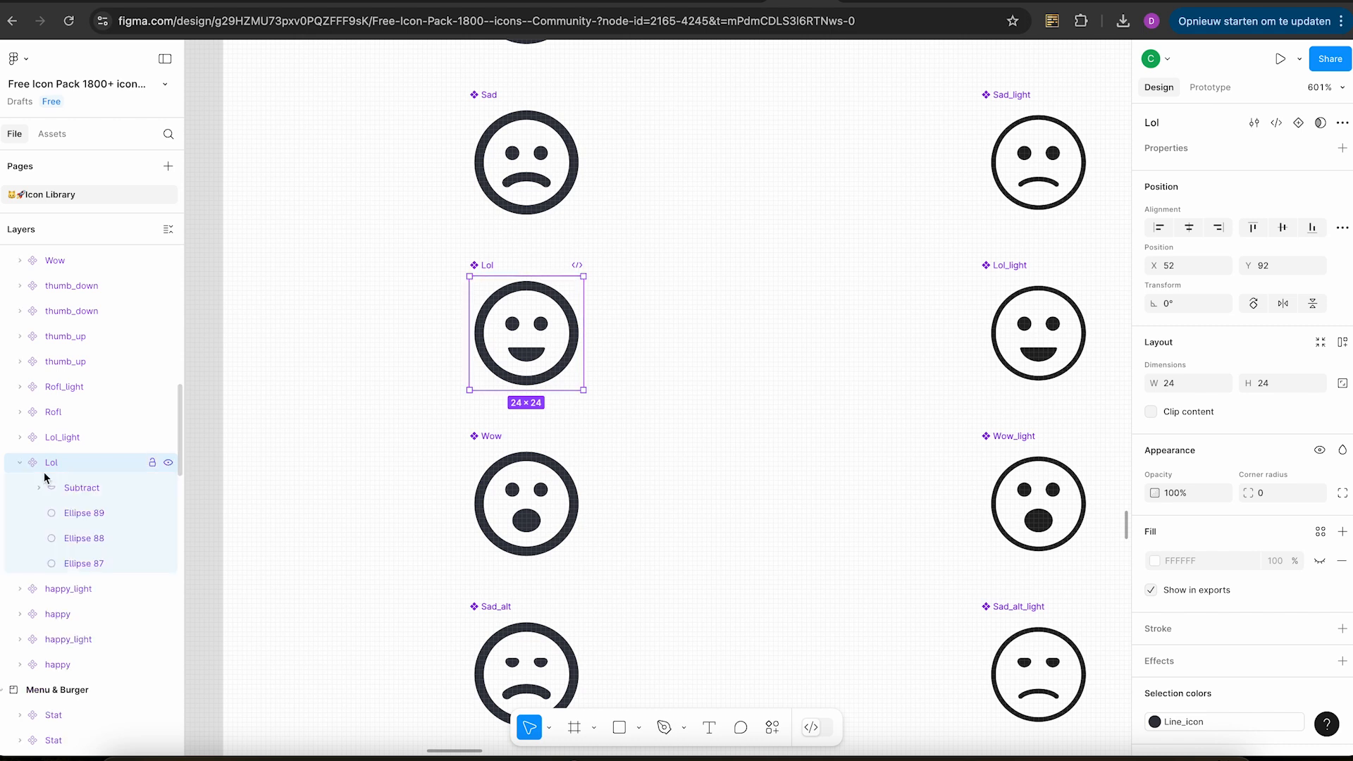
left_click(82, 490)
left_click(83, 564, "shift")
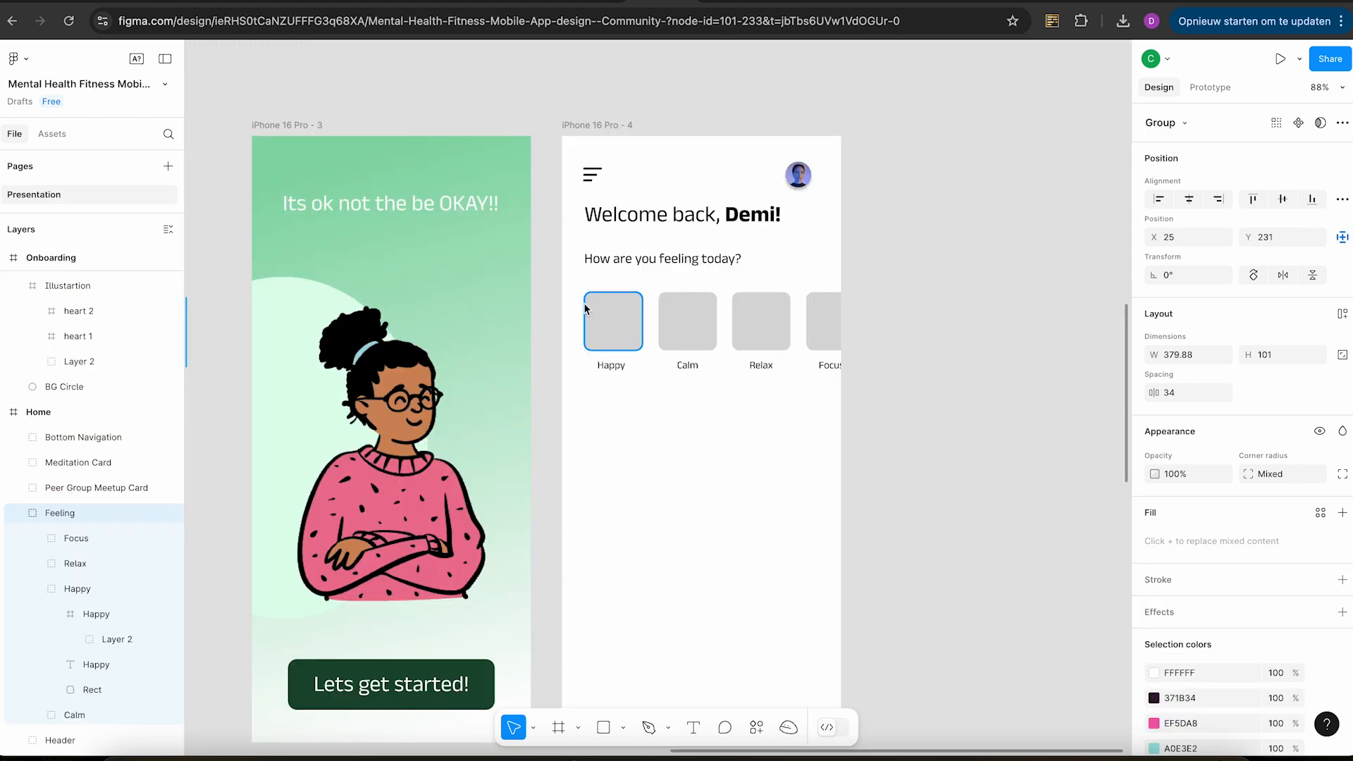
Paste the copied smiley shapes into the app design, center them on the Happy tile and enlarge them to 46 × 46.
scroll(583, 302, "up", 5)
key("super+v")
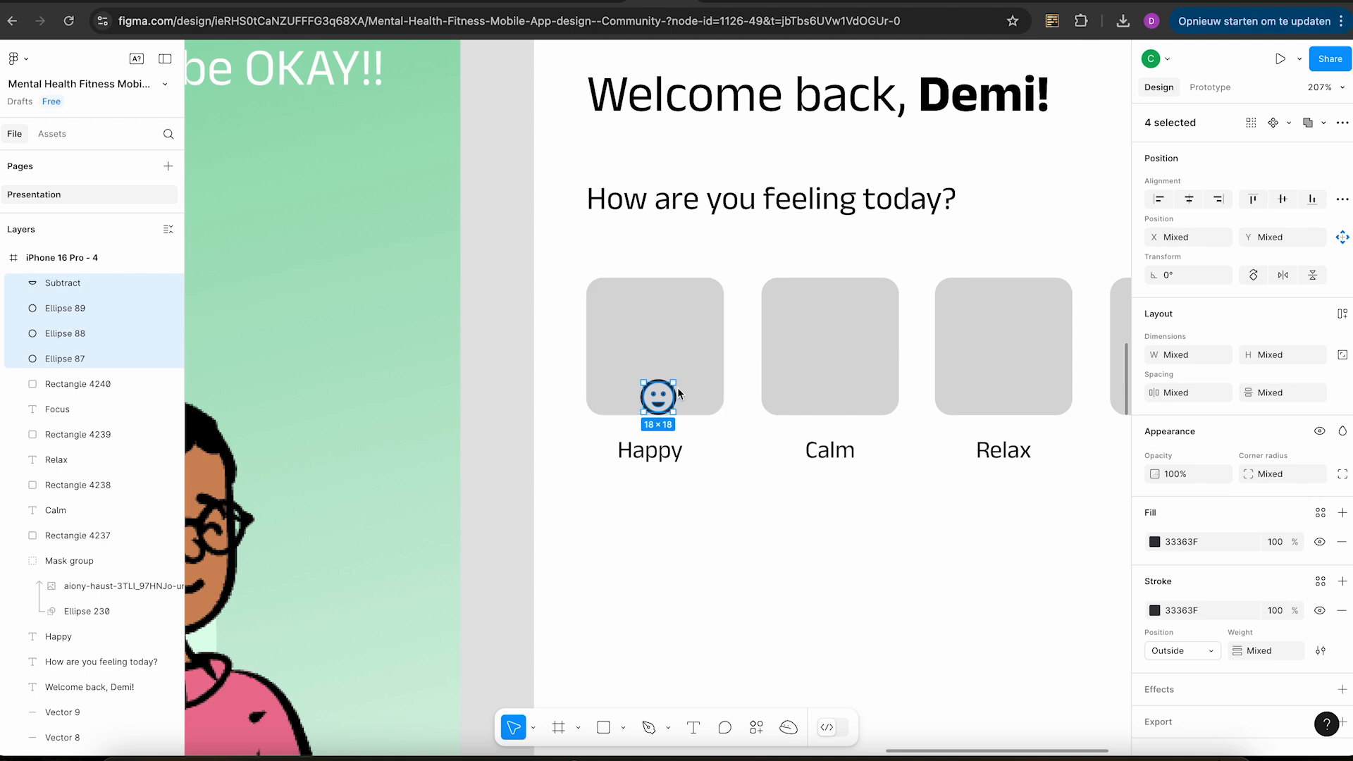
left_click_drag(675, 386, 671, 345)
scroll(670, 345, "down", 10)
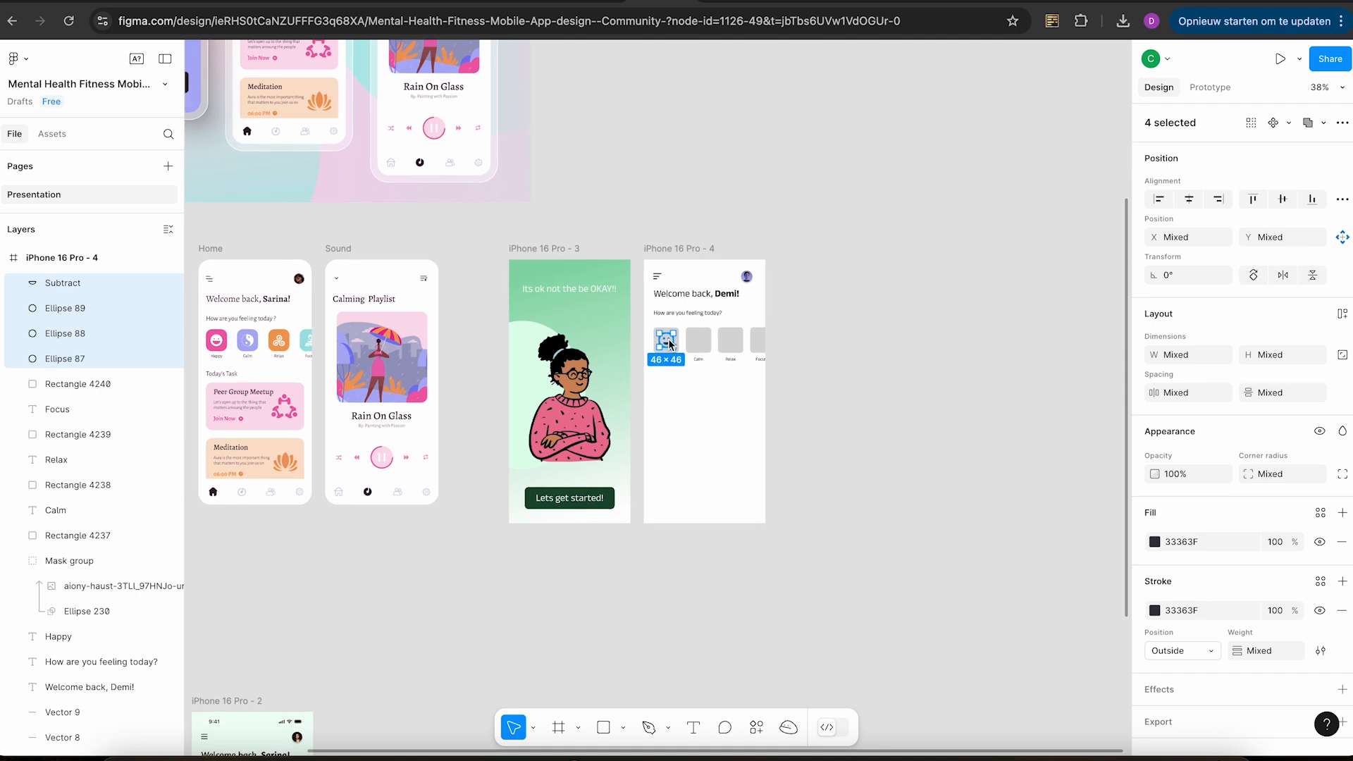
Try filling all four smiley shapes on the Happy tile with white (FFFFFF), and undo that fill change.
scroll(669, 344, "up", 10)
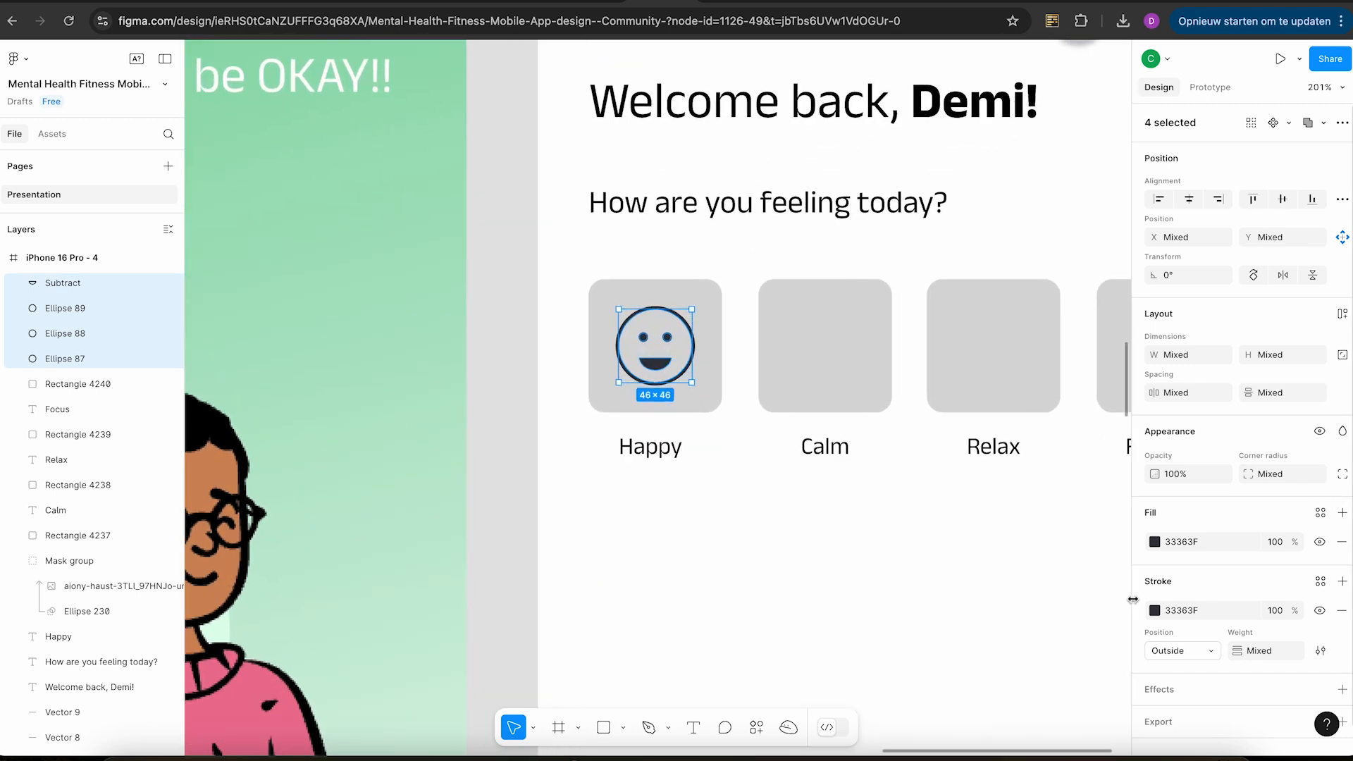
left_click(1156, 542)
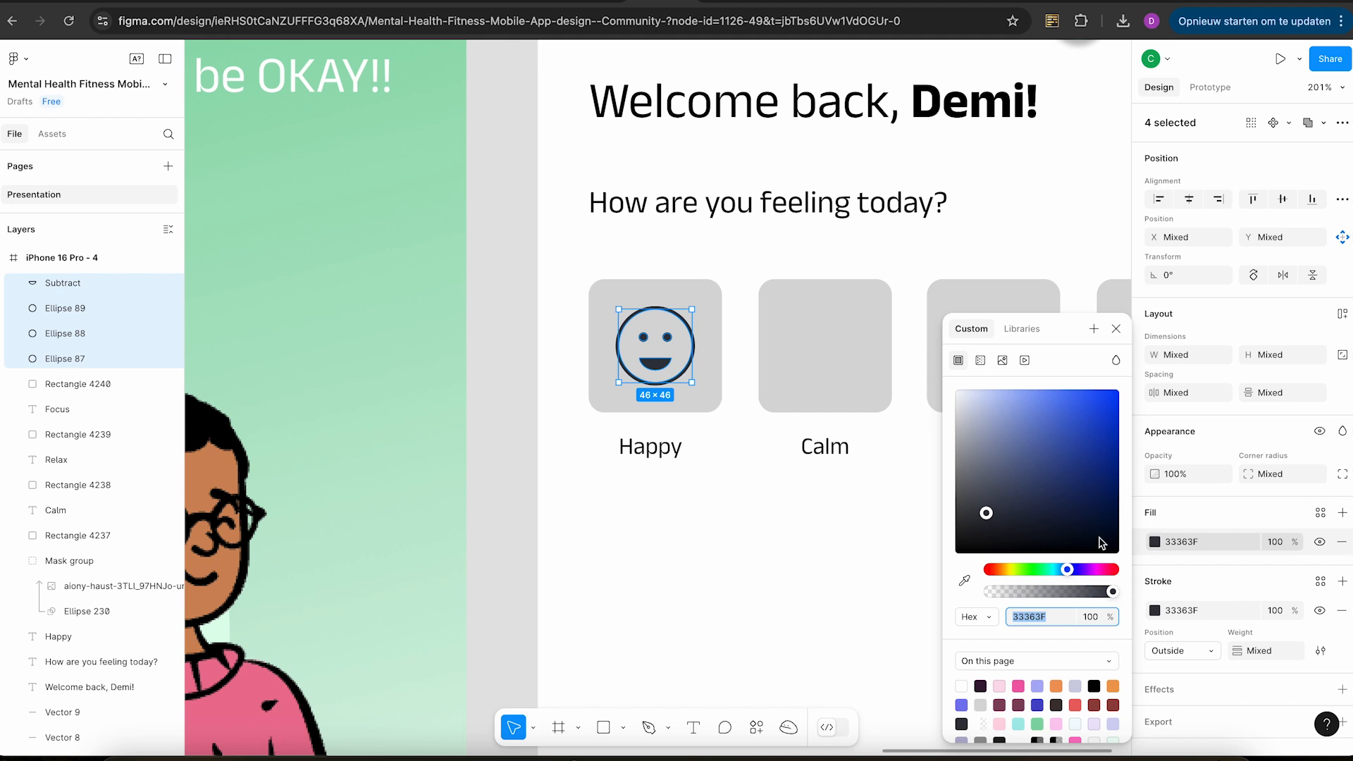
left_click_drag(986, 513, 927, 377)
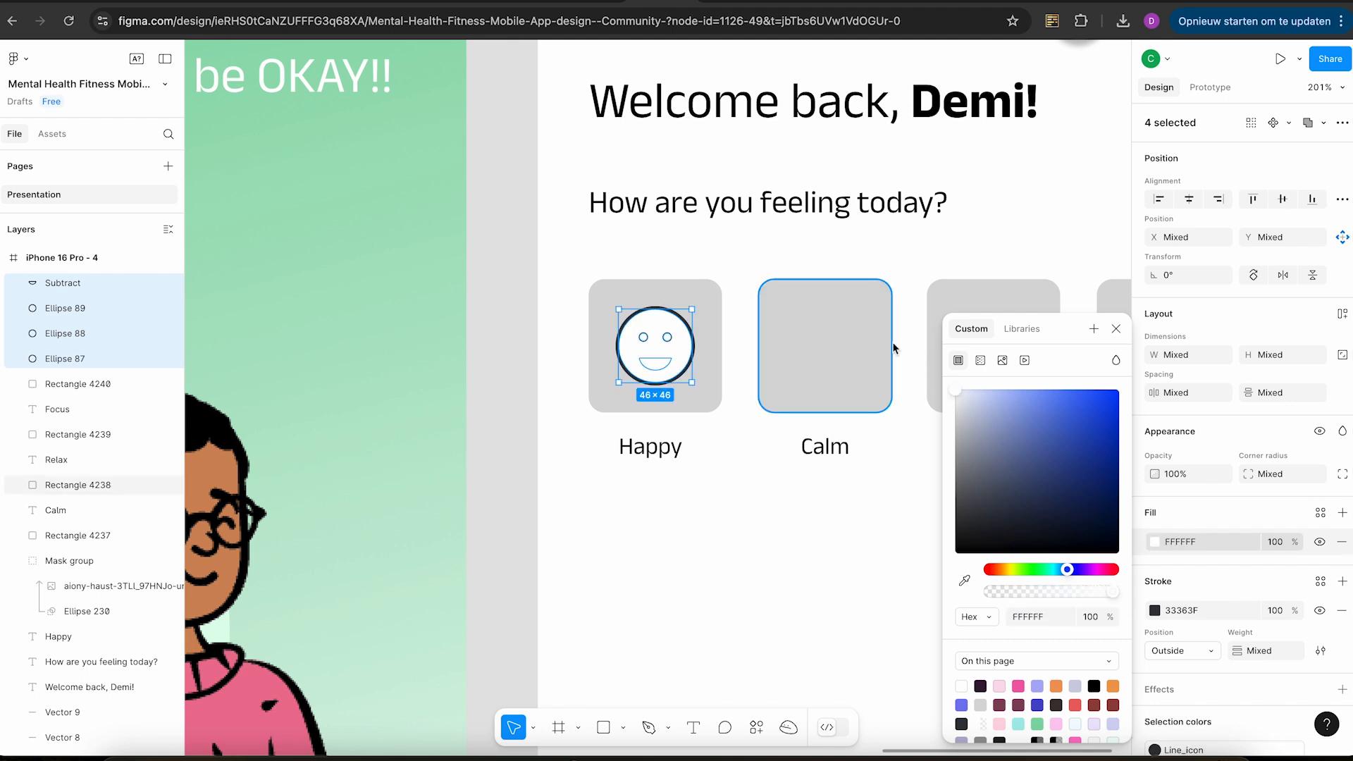
key("ctrl+z")
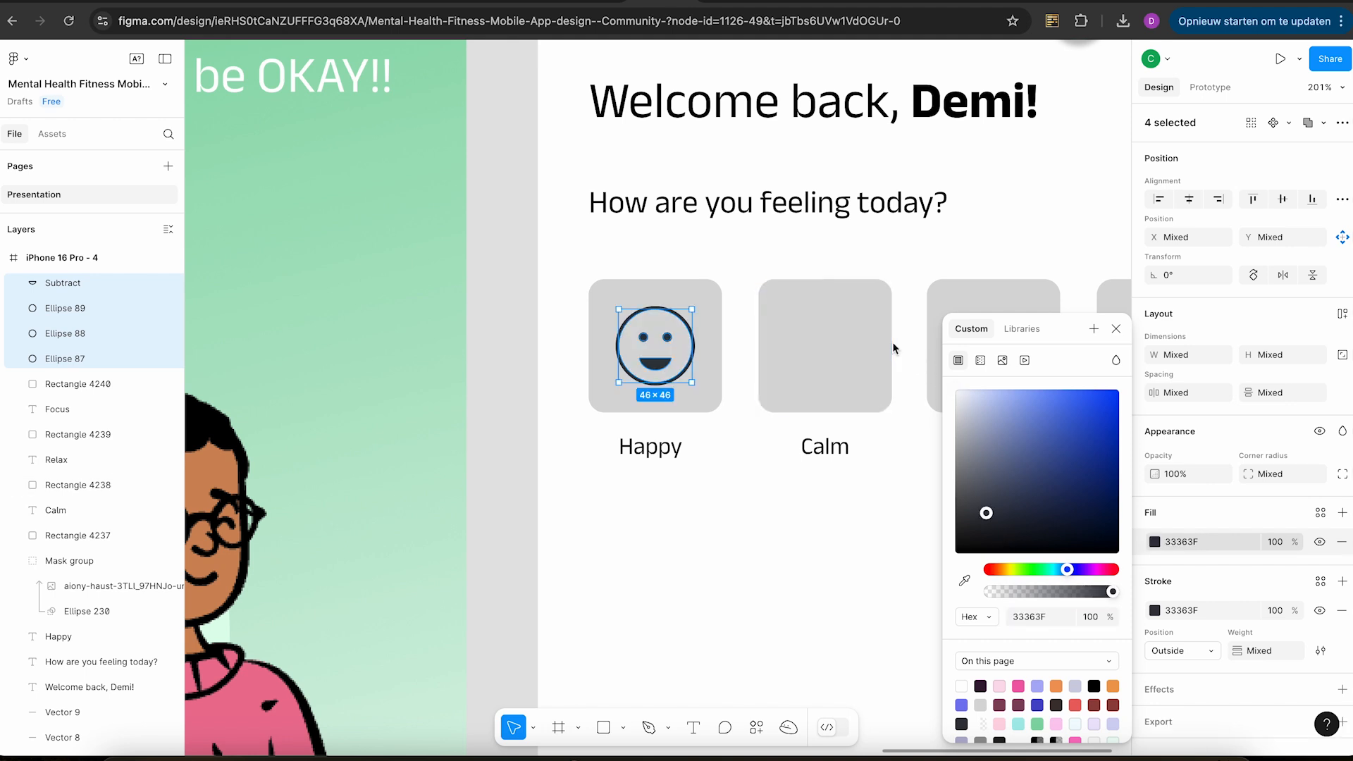
Set the stroke colour of the four smiley shapes on the Happy tile to white (FFFFFF).
left_click(1156, 610)
left_click_drag(994, 514, 953, 386)
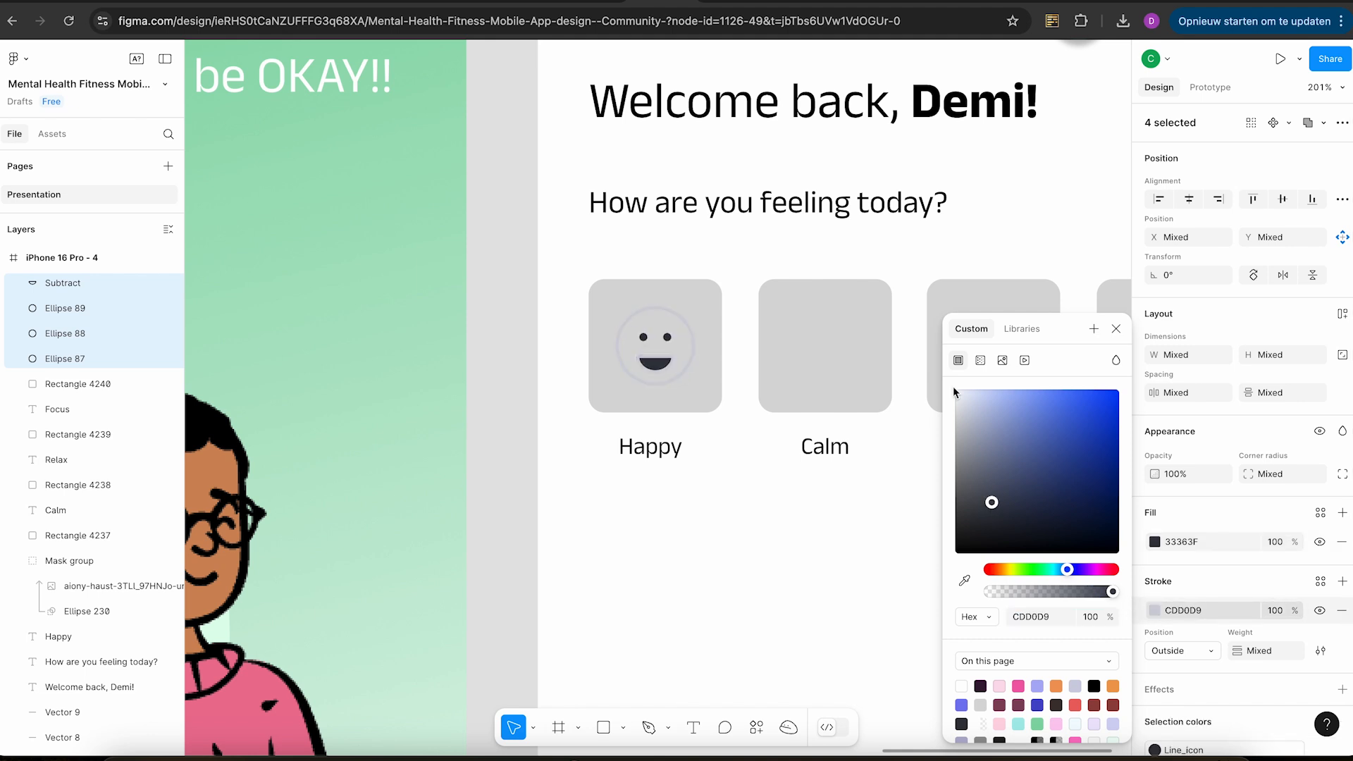
left_click(647, 520)
Fill the smiley's mouth and both of its eyes with white (FFFFFF).
left_click(655, 364)
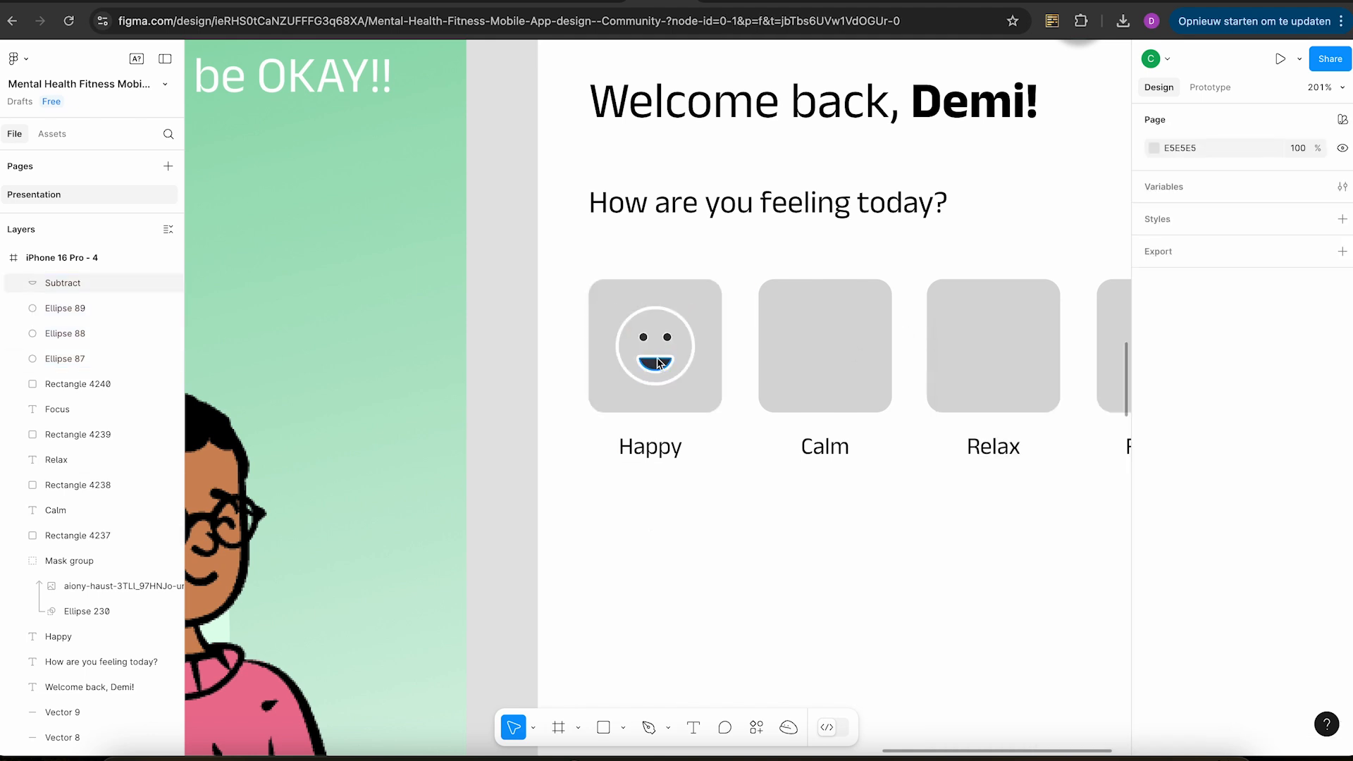
left_click(1155, 541)
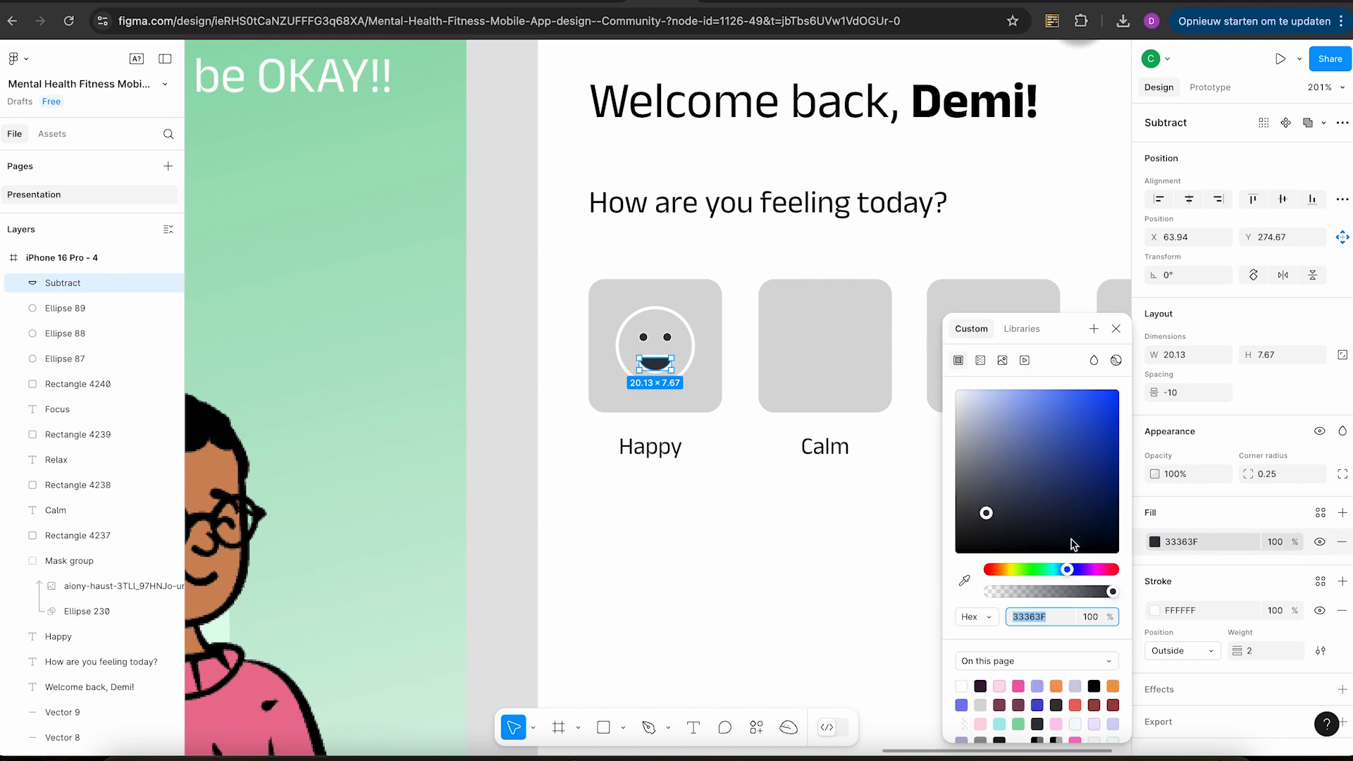
left_click_drag(1001, 518, 931, 416)
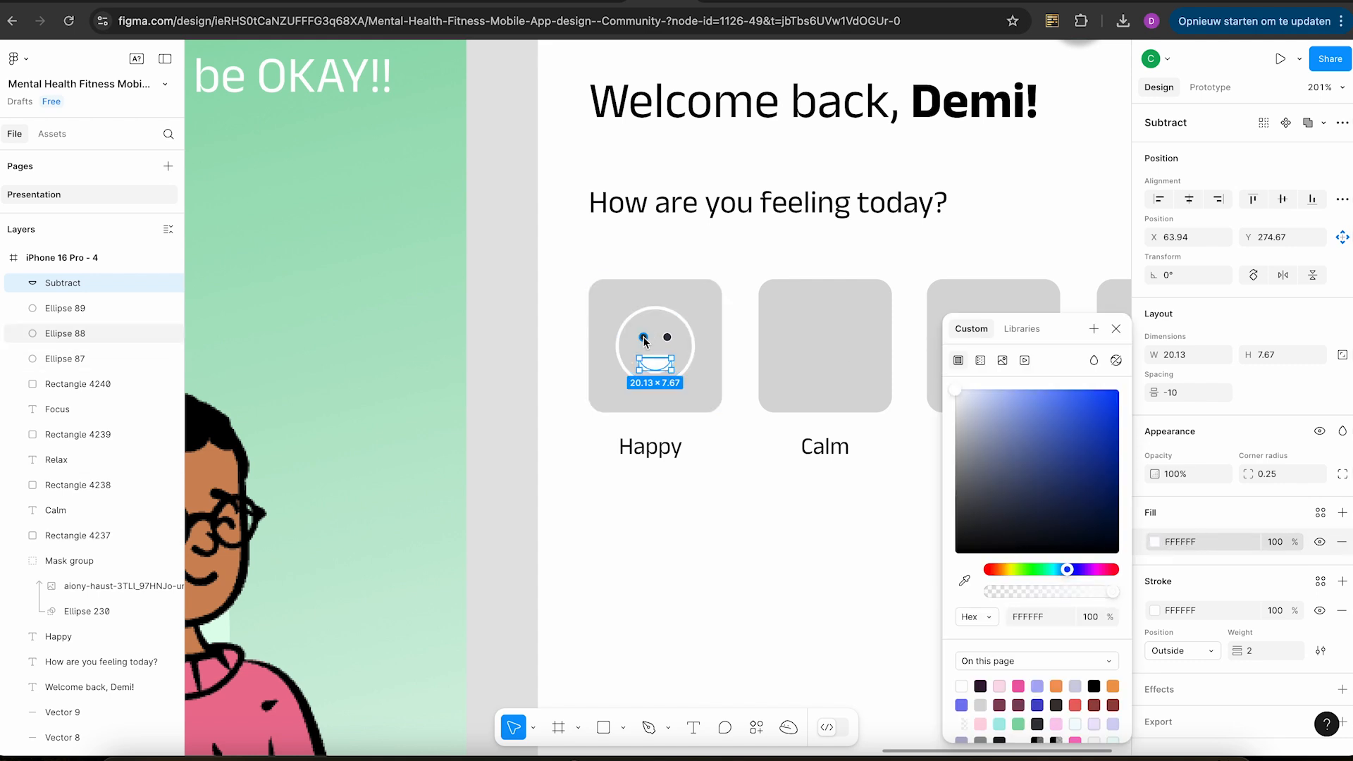
left_click(644, 336)
left_click(1156, 504)
left_click_drag(986, 513, 818, 292)
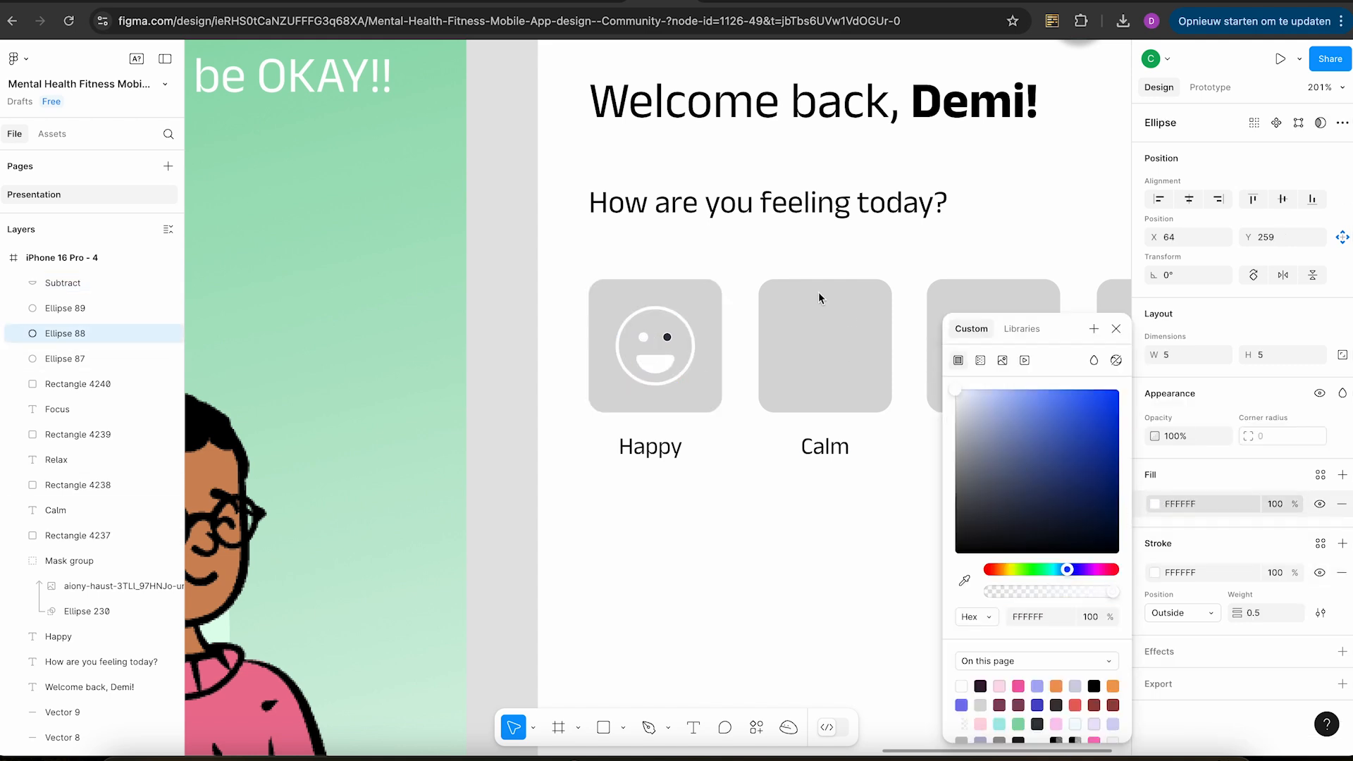
left_click(668, 337)
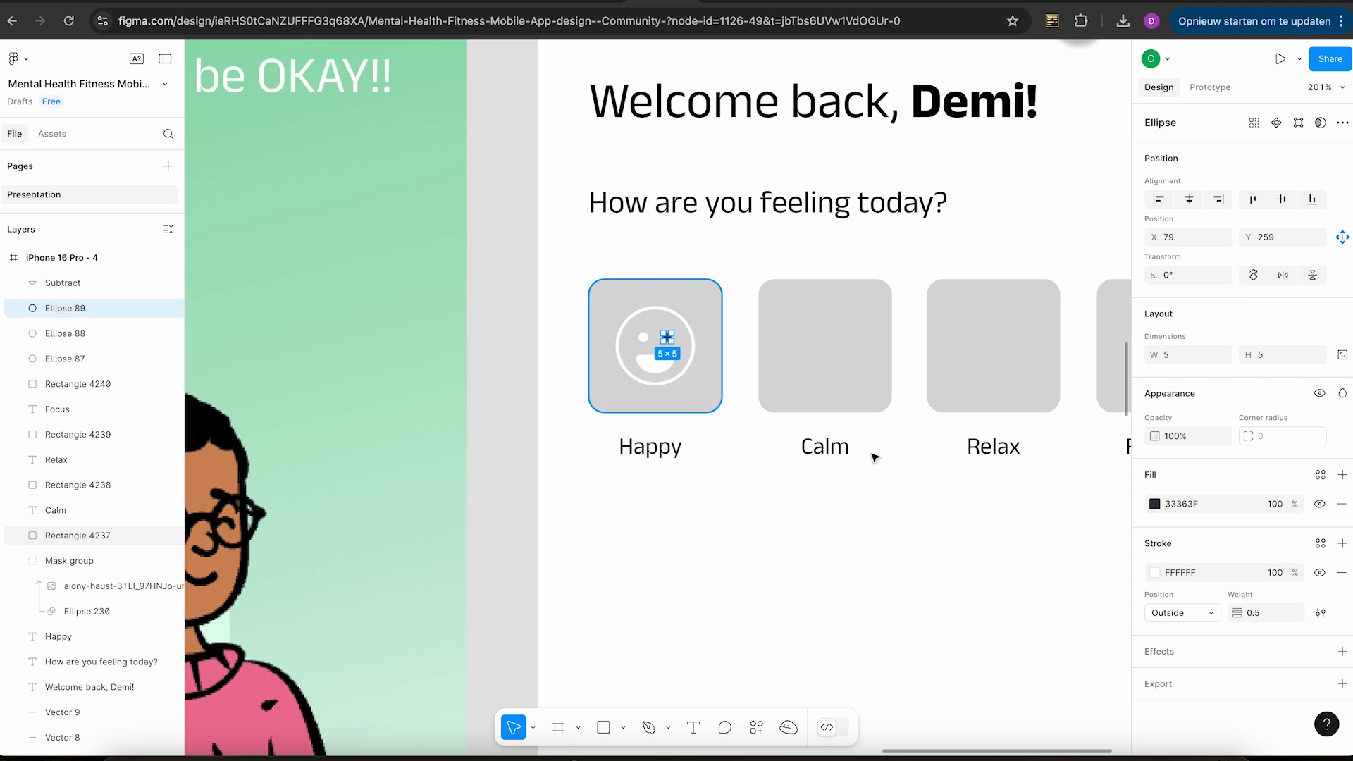
left_click(1154, 504)
left_click_drag(985, 513, 779, 268)
left_click(768, 555)
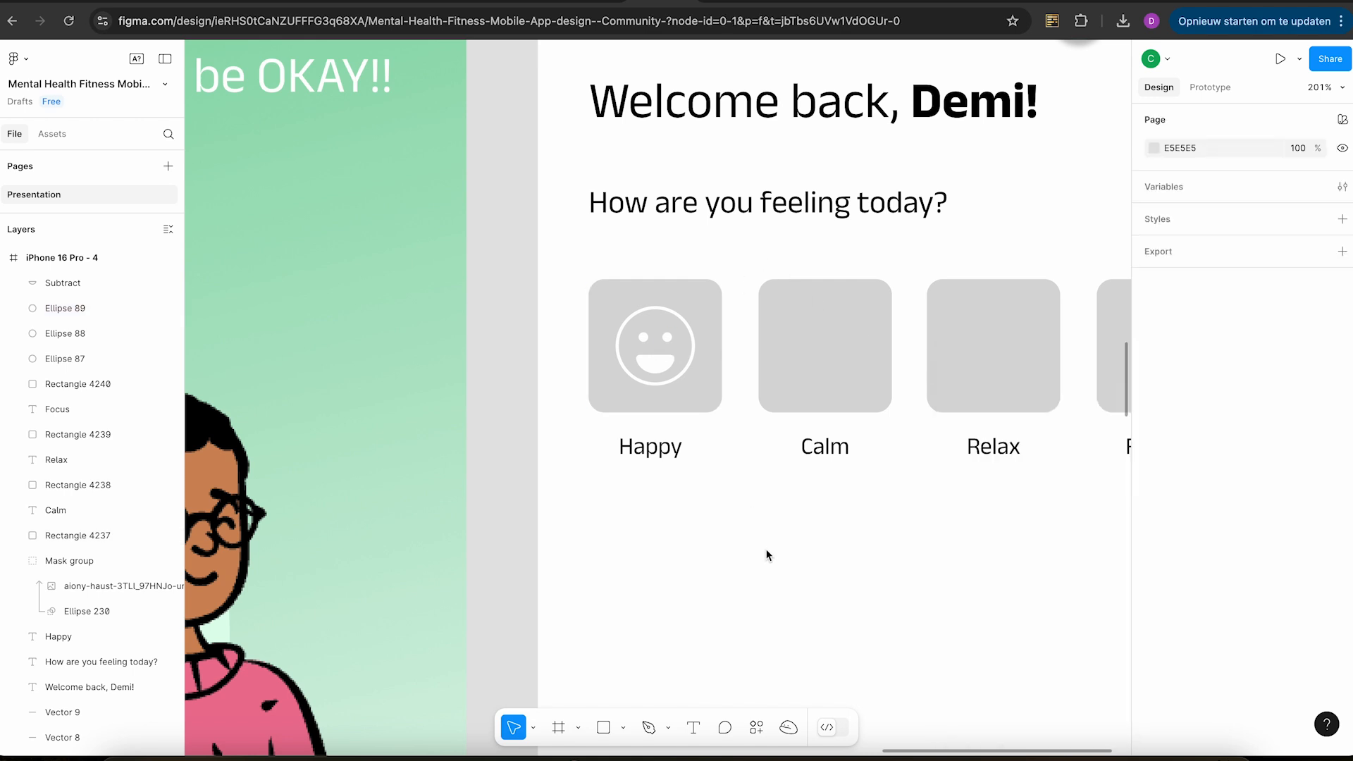
Switch to the Free Icon Pack file and look through its sections for an icon that suits the Calm tile.
scroll(767, 556, "down", 10)
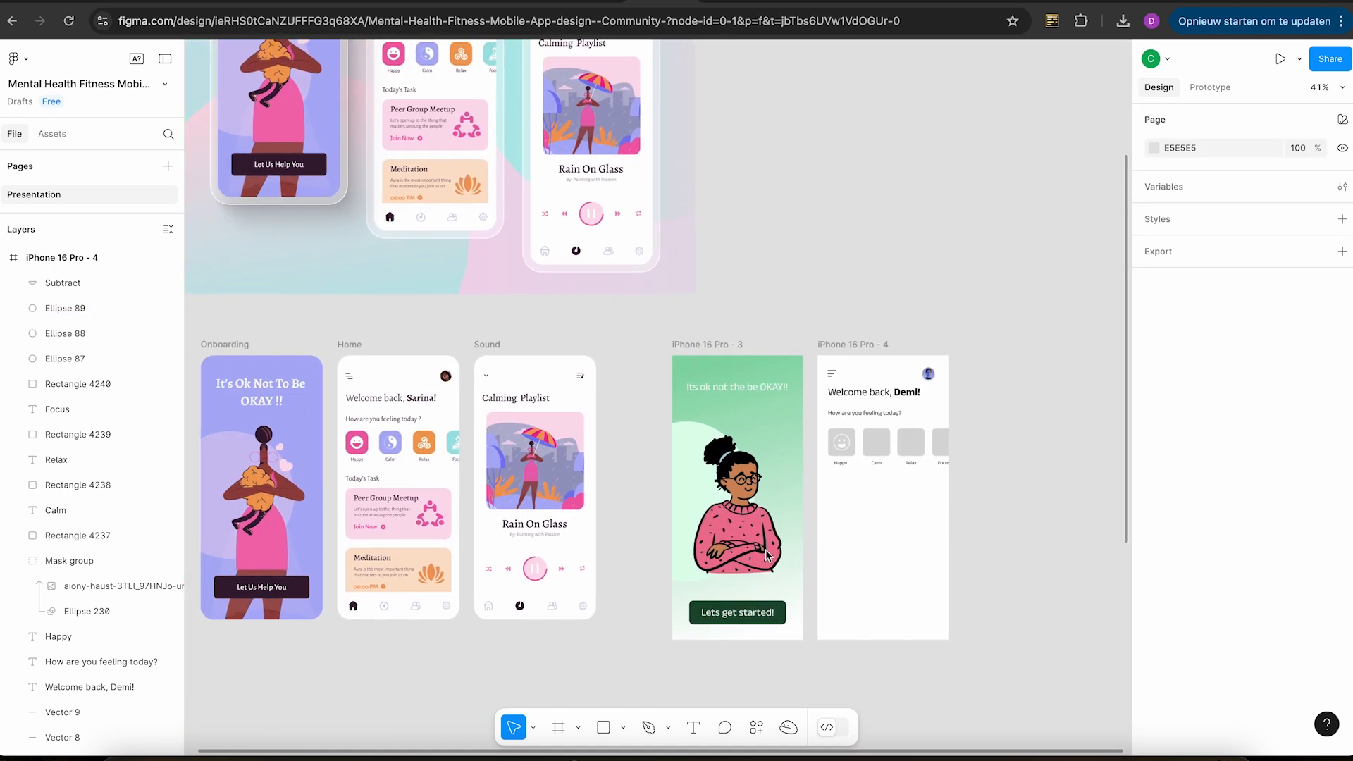
scroll(765, 550, "up", 5)
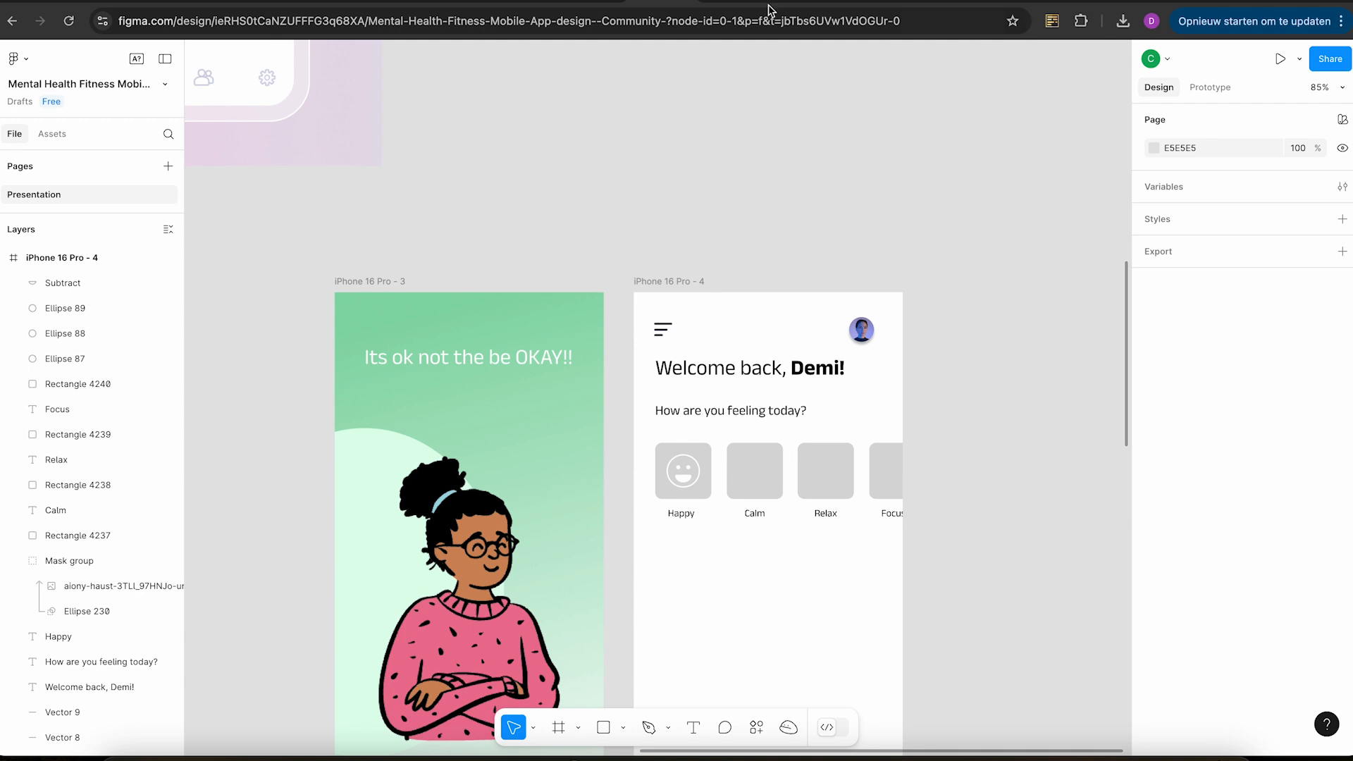
left_click(803, 3)
scroll(741, 306, "down", 10)
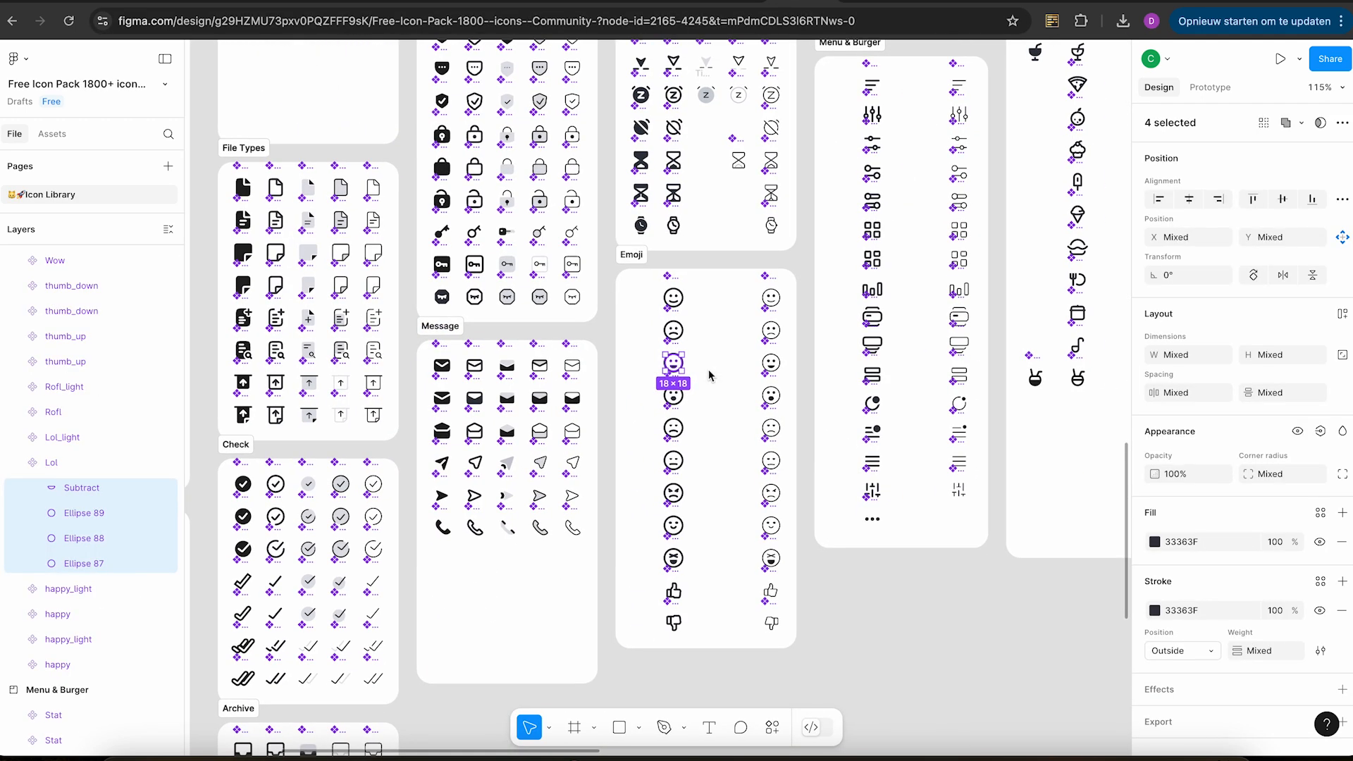
scroll(709, 375, "up", 4)
scroll(710, 376, "right", 3)
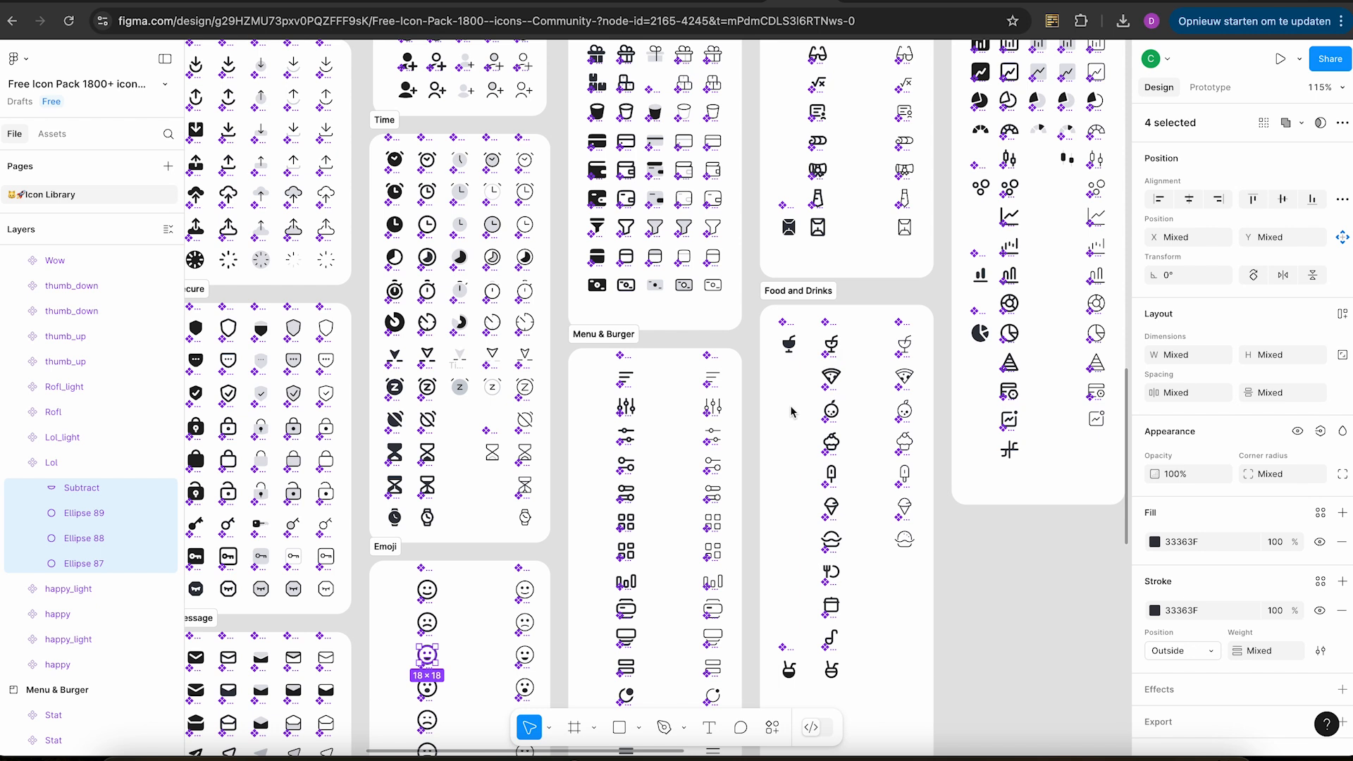
scroll(791, 411, "up", 2)
scroll(791, 411, "right", 2)
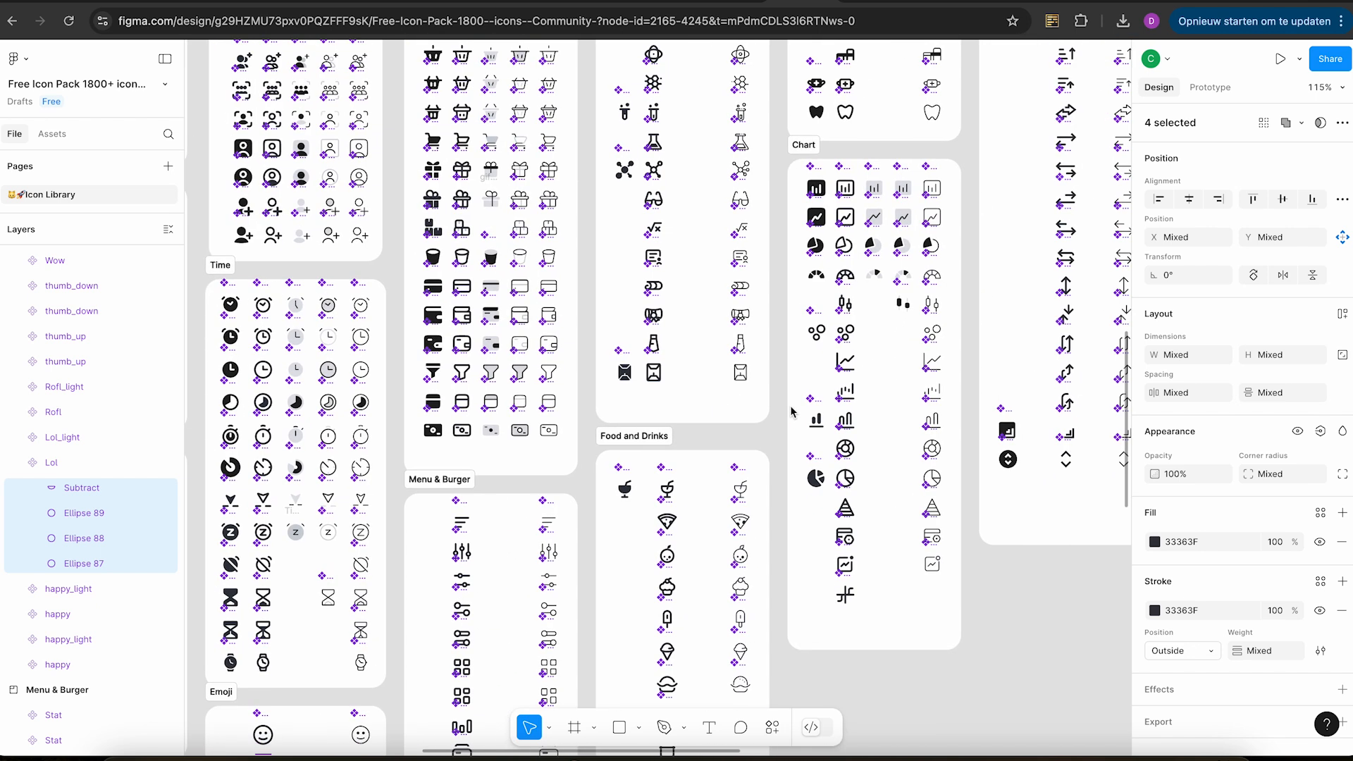
scroll(724, 491, "down", 4)
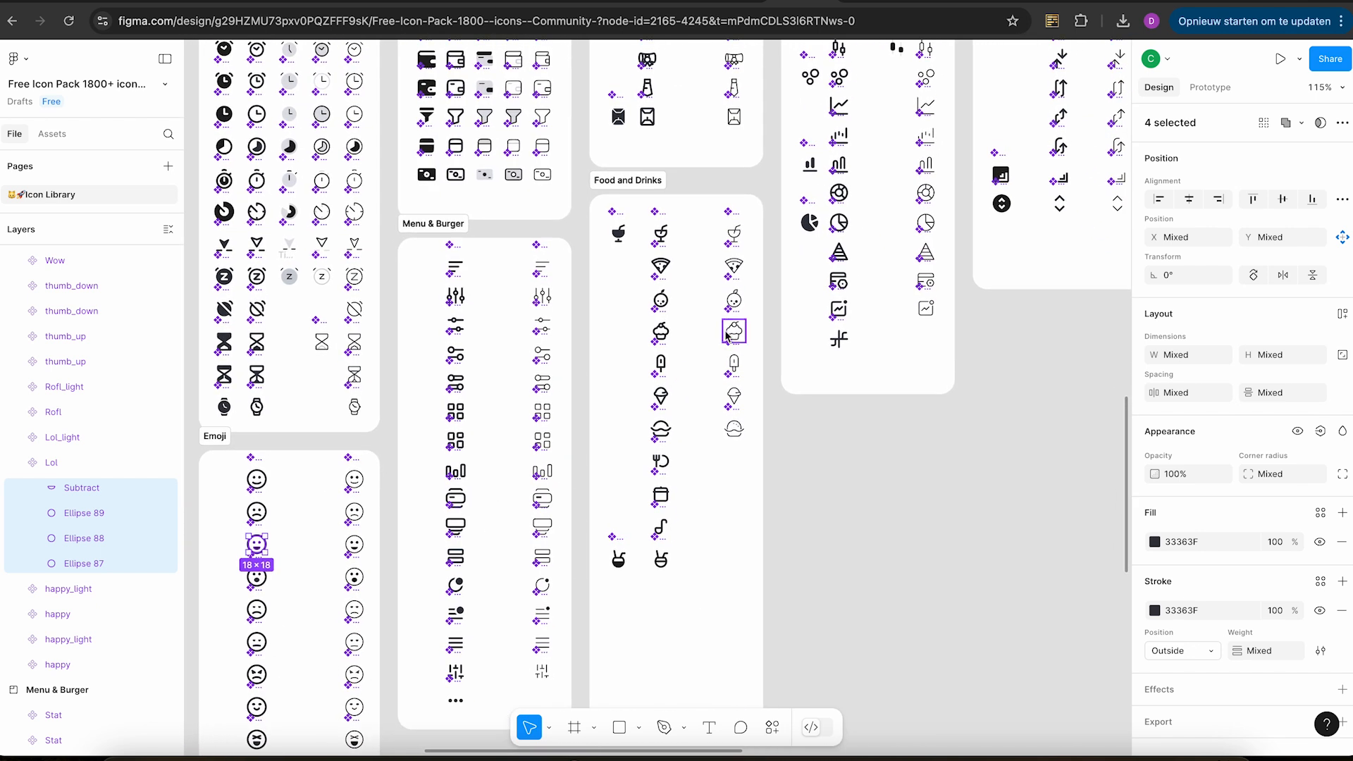
scroll(707, 288, "up", 5)
scroll(707, 287, "down", 2)
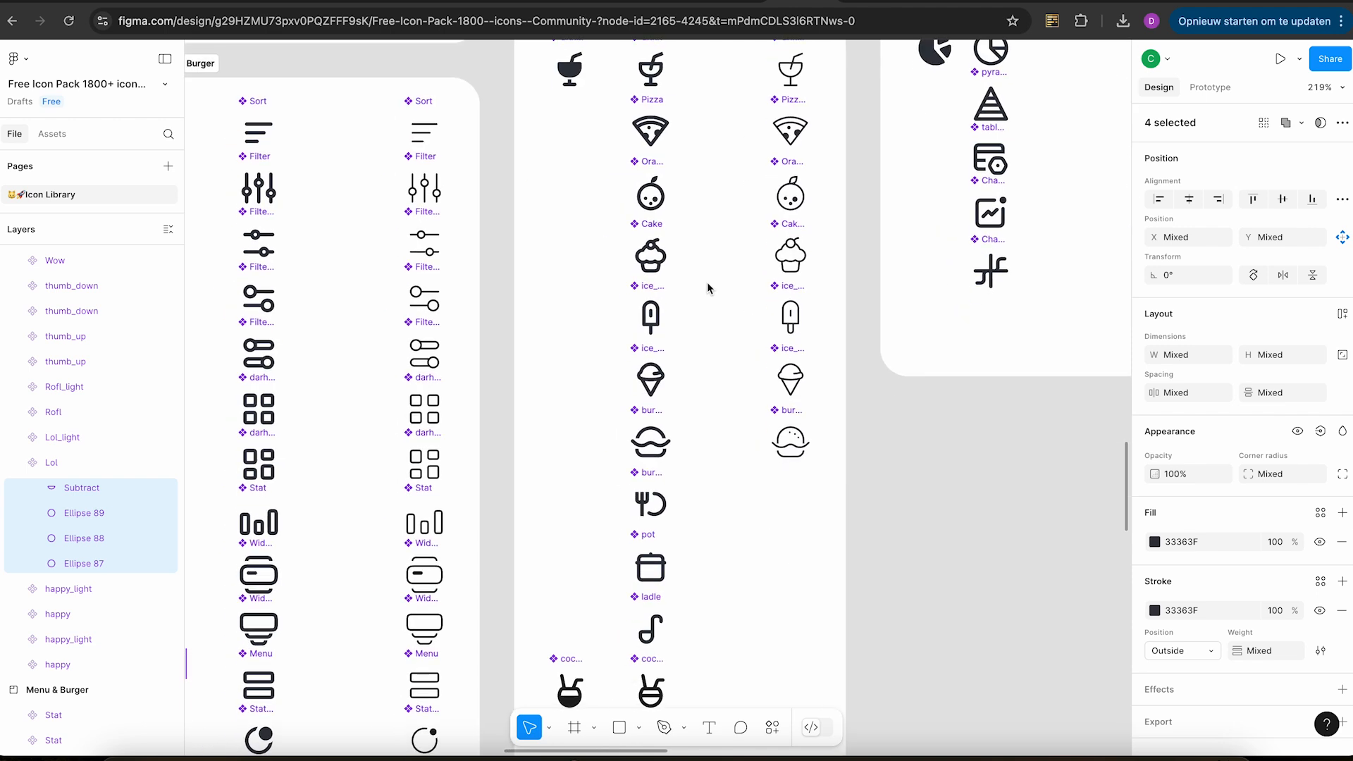
scroll(708, 288, "down", 3)
scroll(708, 288, "left", 1)
scroll(708, 288, "right", 2)
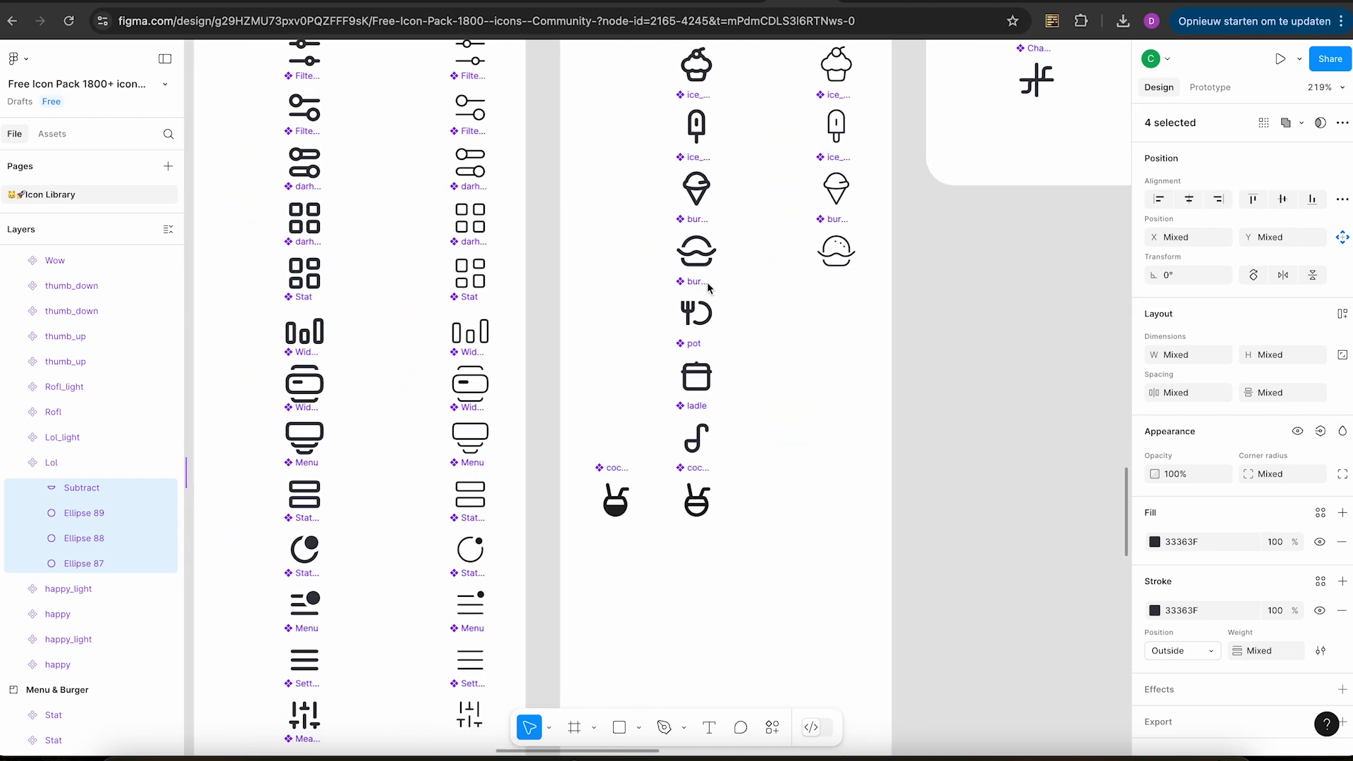
Copy the four shapes of the bold "drink" icon in the Food and Drinks section.
scroll(707, 287, "up", 5)
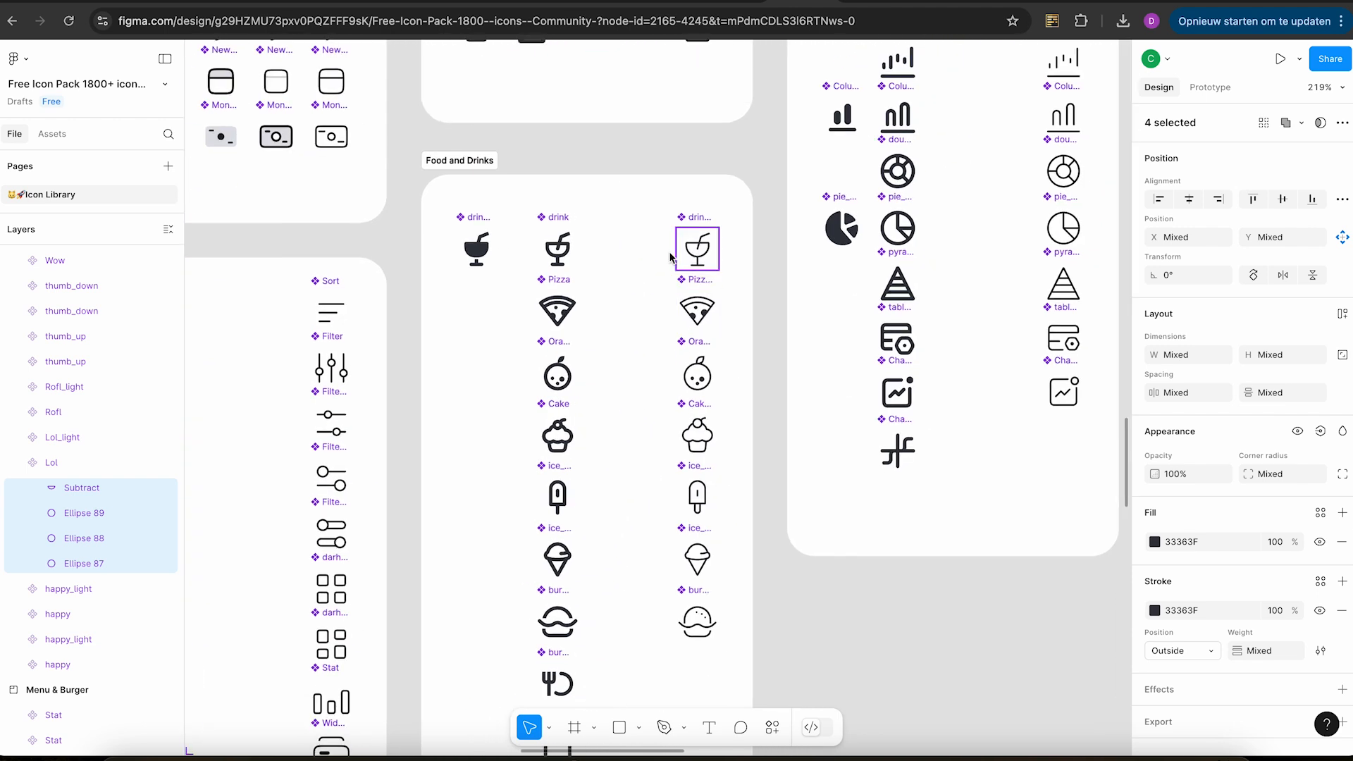
left_click(552, 250)
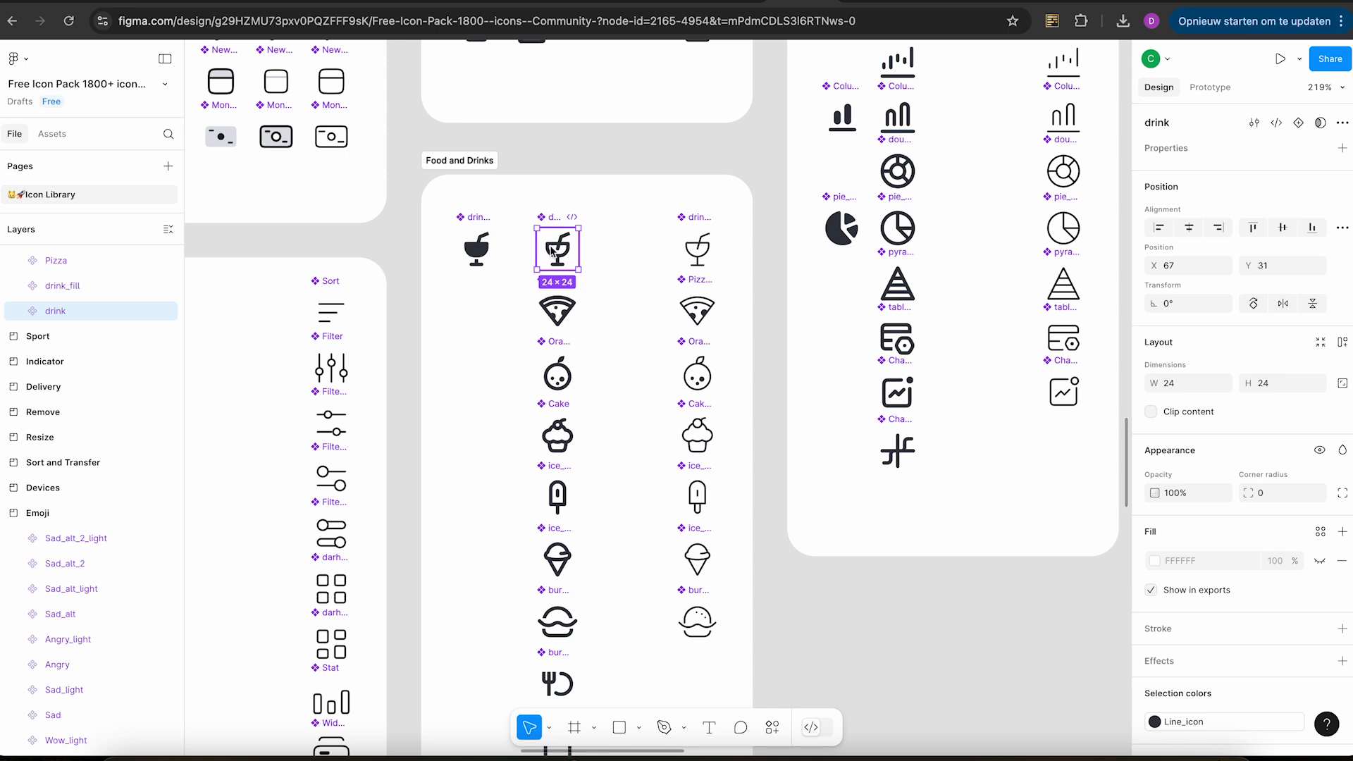
left_click(19, 311)
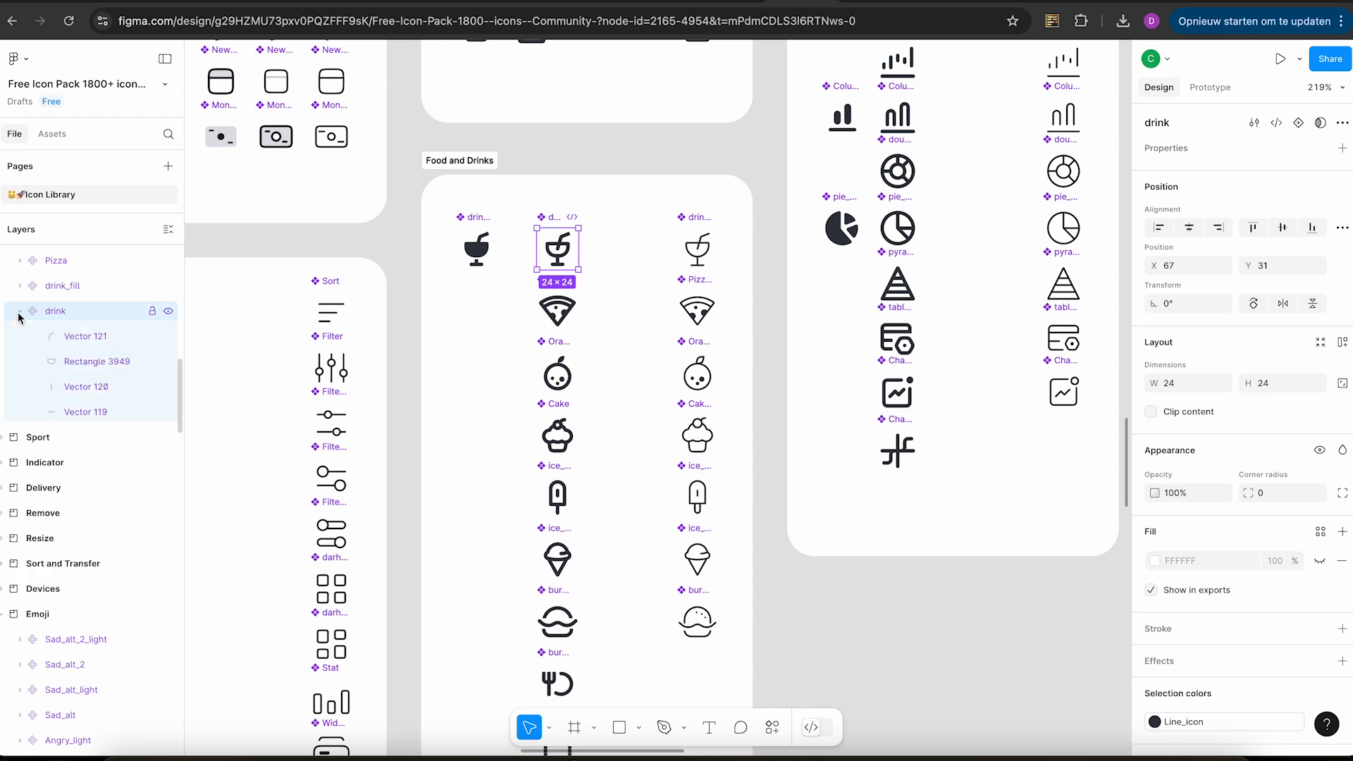
left_click(88, 347)
left_click(90, 414, "shift")
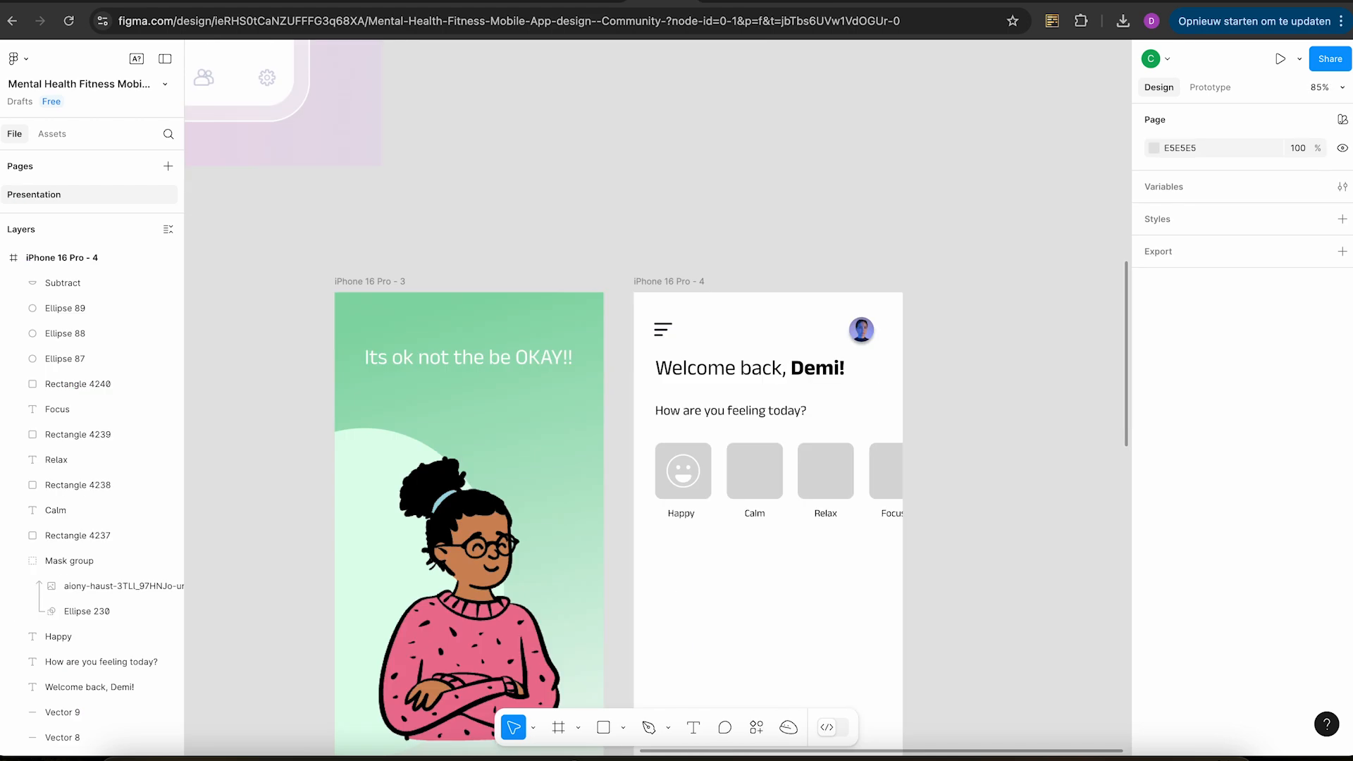
Paste the drink shapes into the app design, place them centred on the Calm tile at 37 × 47 and set their stroke to white (FFFFFF).
scroll(760, 454, "up", 5)
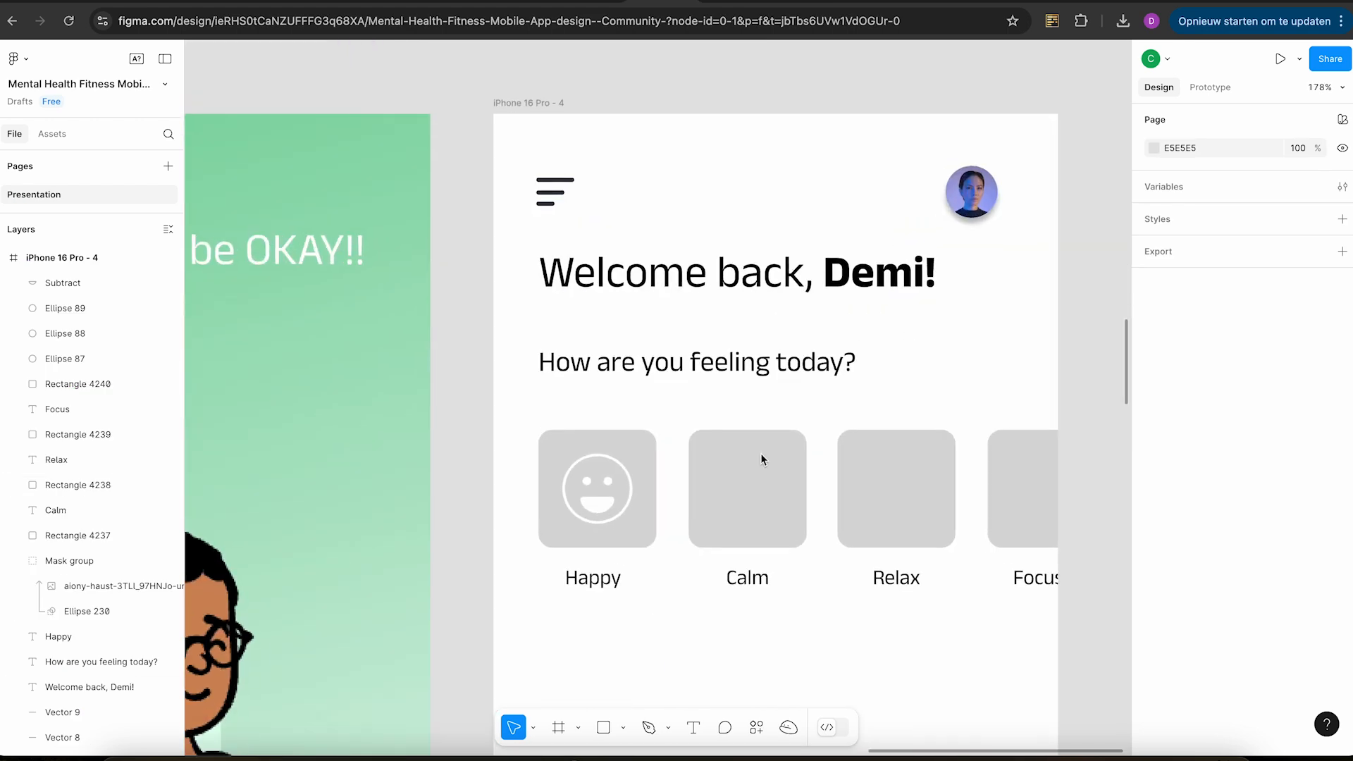
key("ctrl+v")
mouse_move(668, 409)
left_mouse_down()
mouse_move(750, 478)
mouse_move(789, 458)
mouse_move(747, 476)
left_mouse_up()
left_click(1152, 580)
mouse_move(1017, 549)
left_mouse_down()
mouse_move(815, 326)
mouse_move(845, 398)
left_mouse_up()
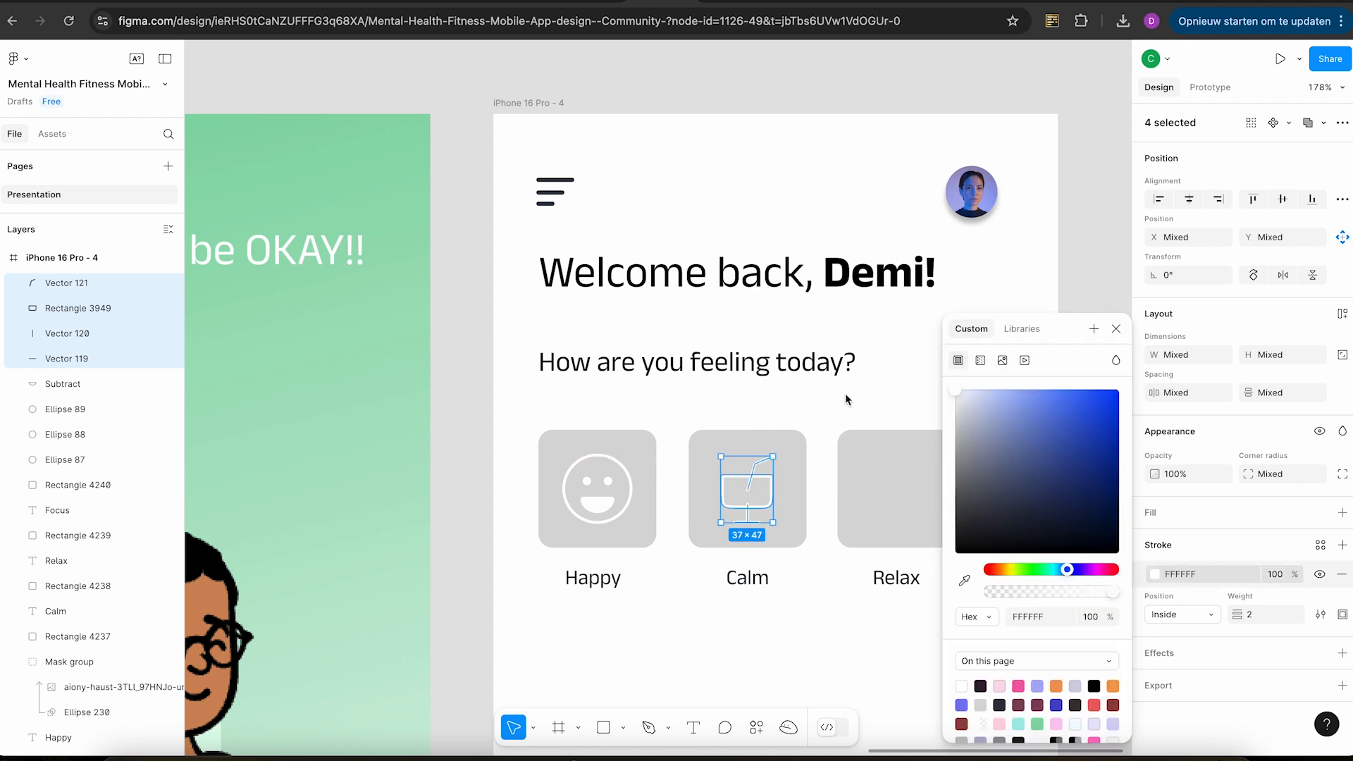
Set the stroke weight of the drink icon on the Calm tile to 3.
left_click(1276, 613)
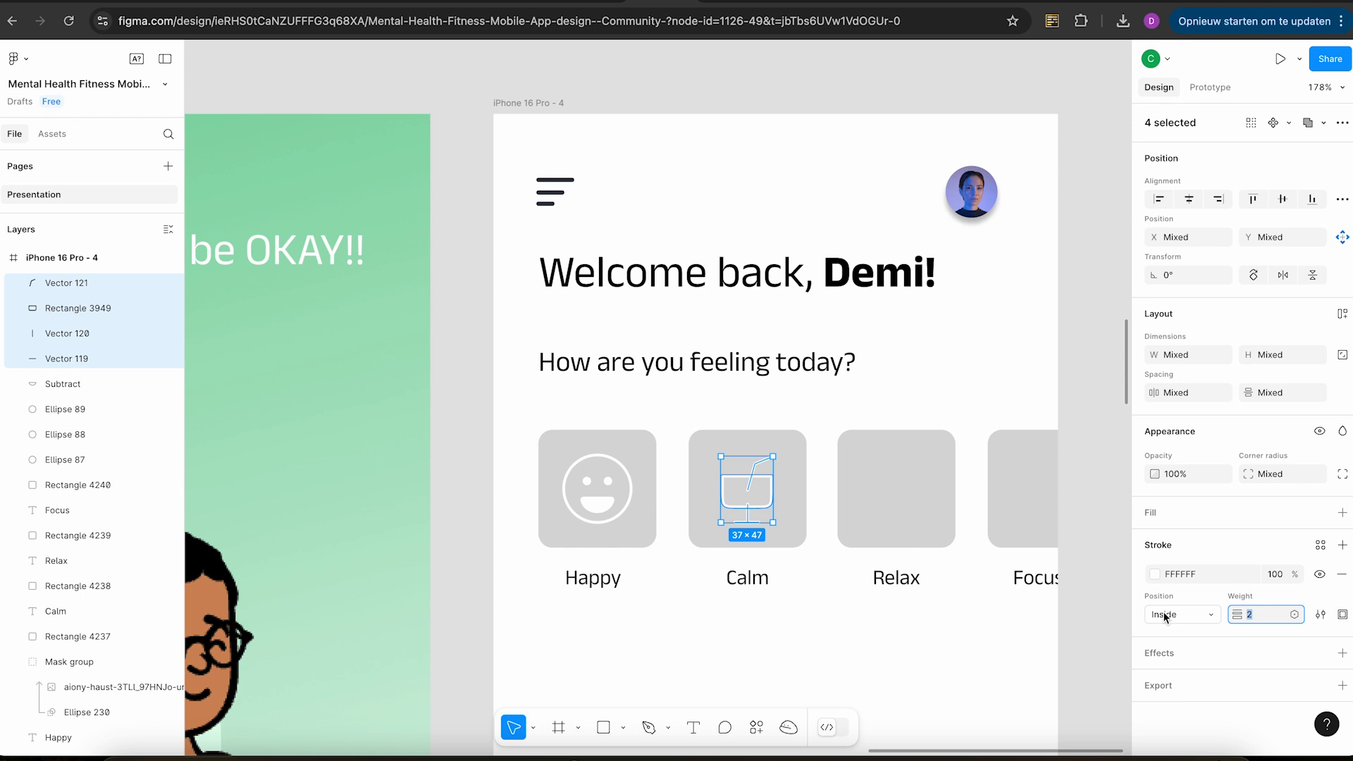
type("3")
key("Return")
left_click(839, 589)
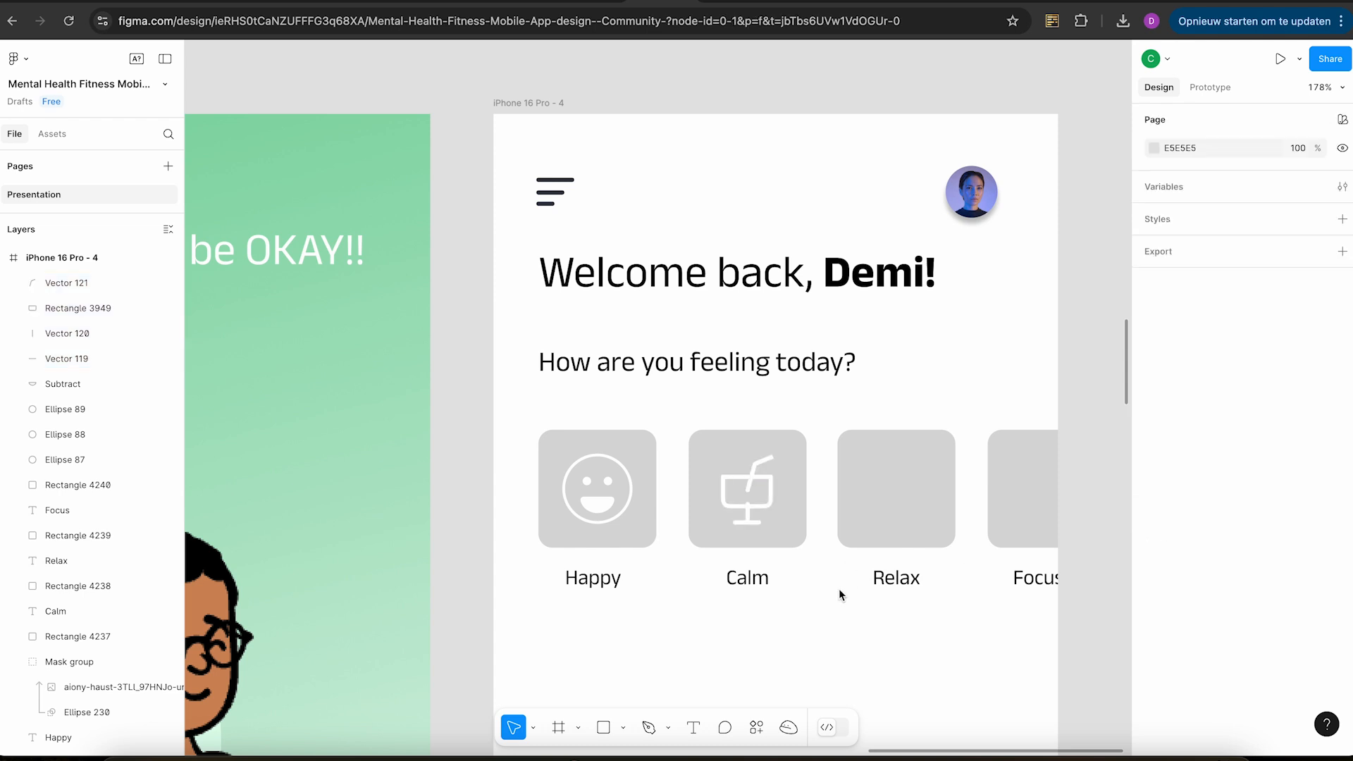
Increase the stroke weight of the smiley's outer circle on the Happy tile to match the drink icon.
scroll(839, 589, "down", 3)
left_click(582, 396)
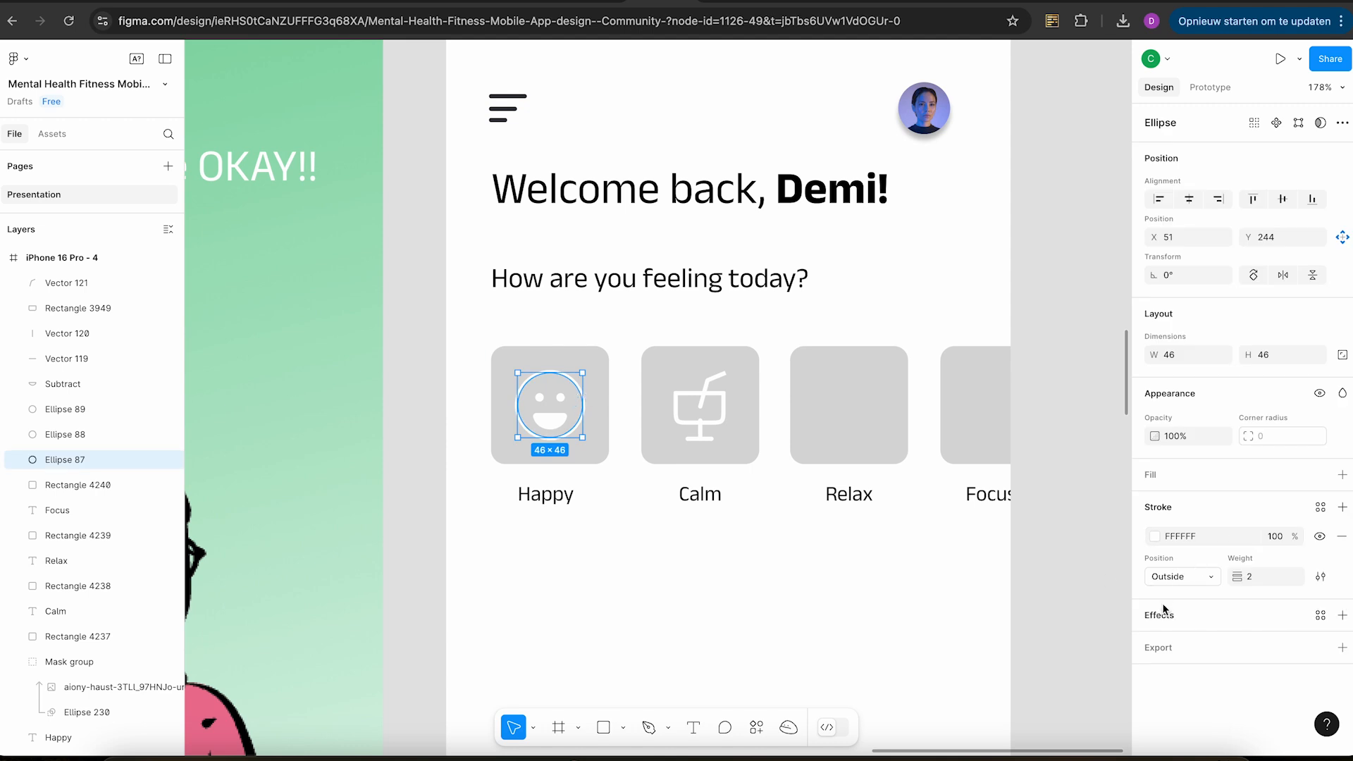
left_click(1271, 575)
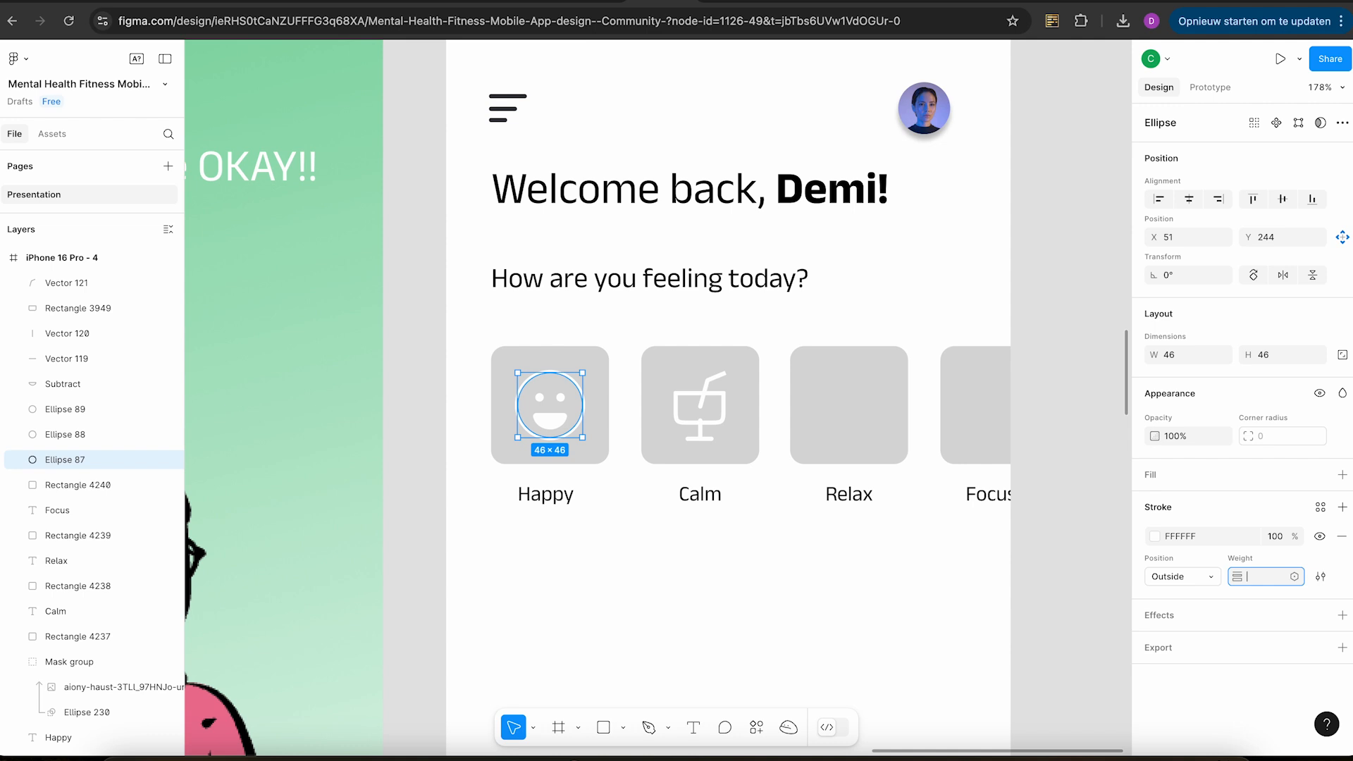
key("Return")
left_click(750, 588)
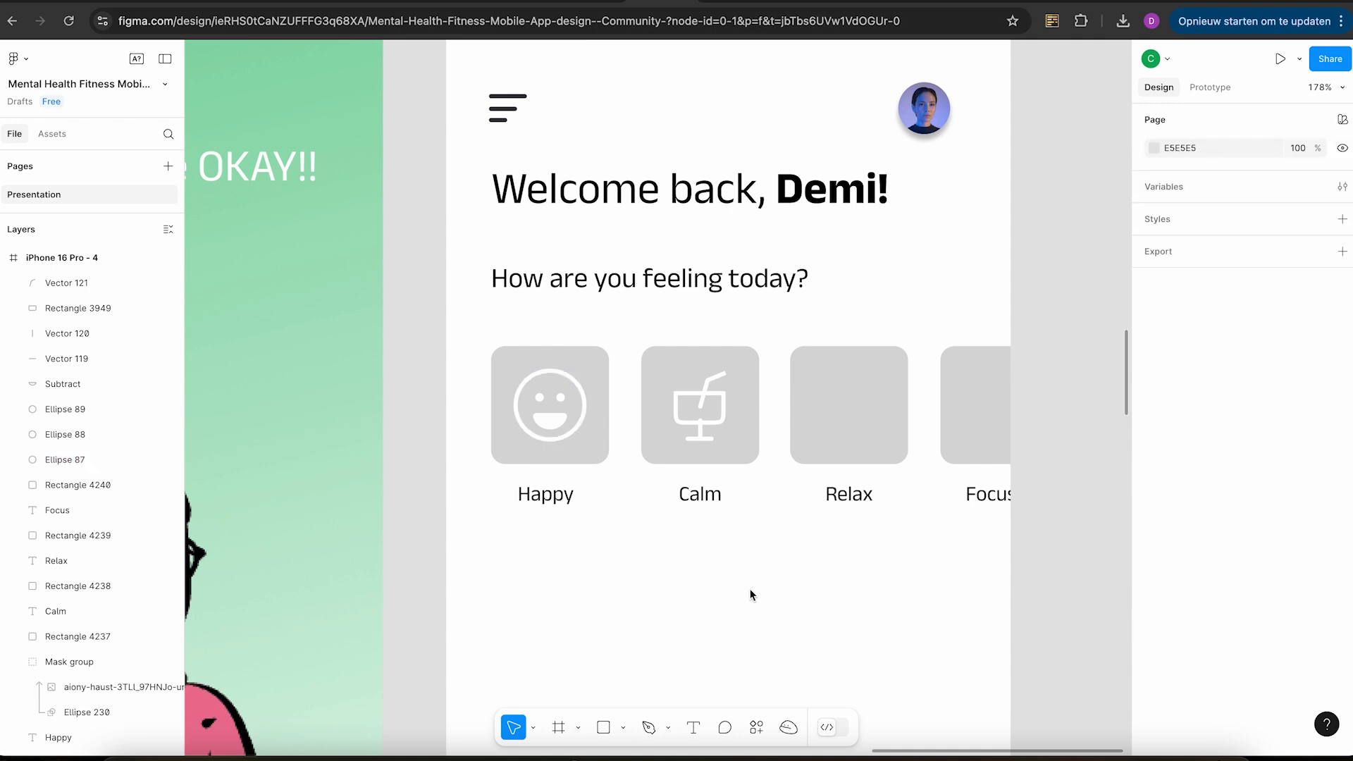
Switch to the icon pack and look through its sections for an icon that suits the Relax tile.
scroll(750, 587, "down", 5)
scroll(752, 595, "down", 5)
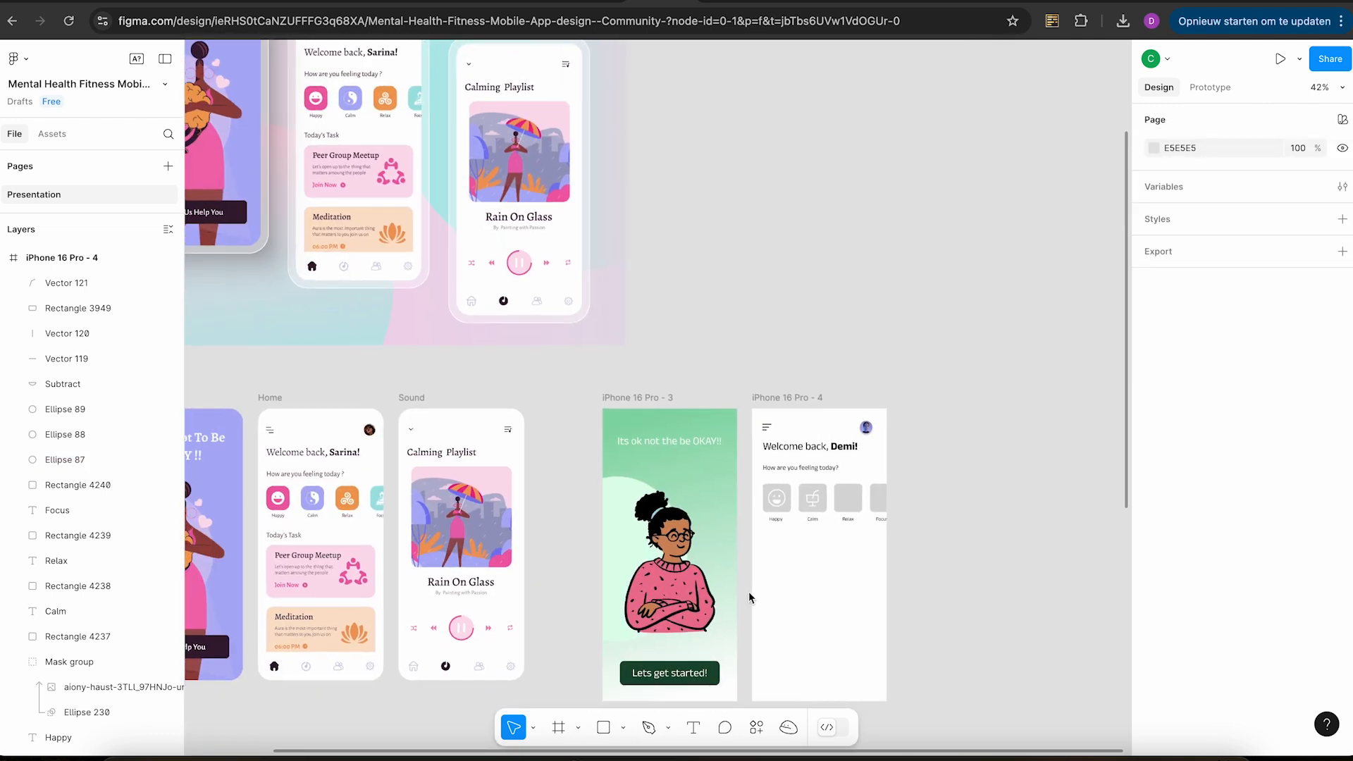
scroll(748, 591, "right", 8)
scroll(748, 590, "down", 2)
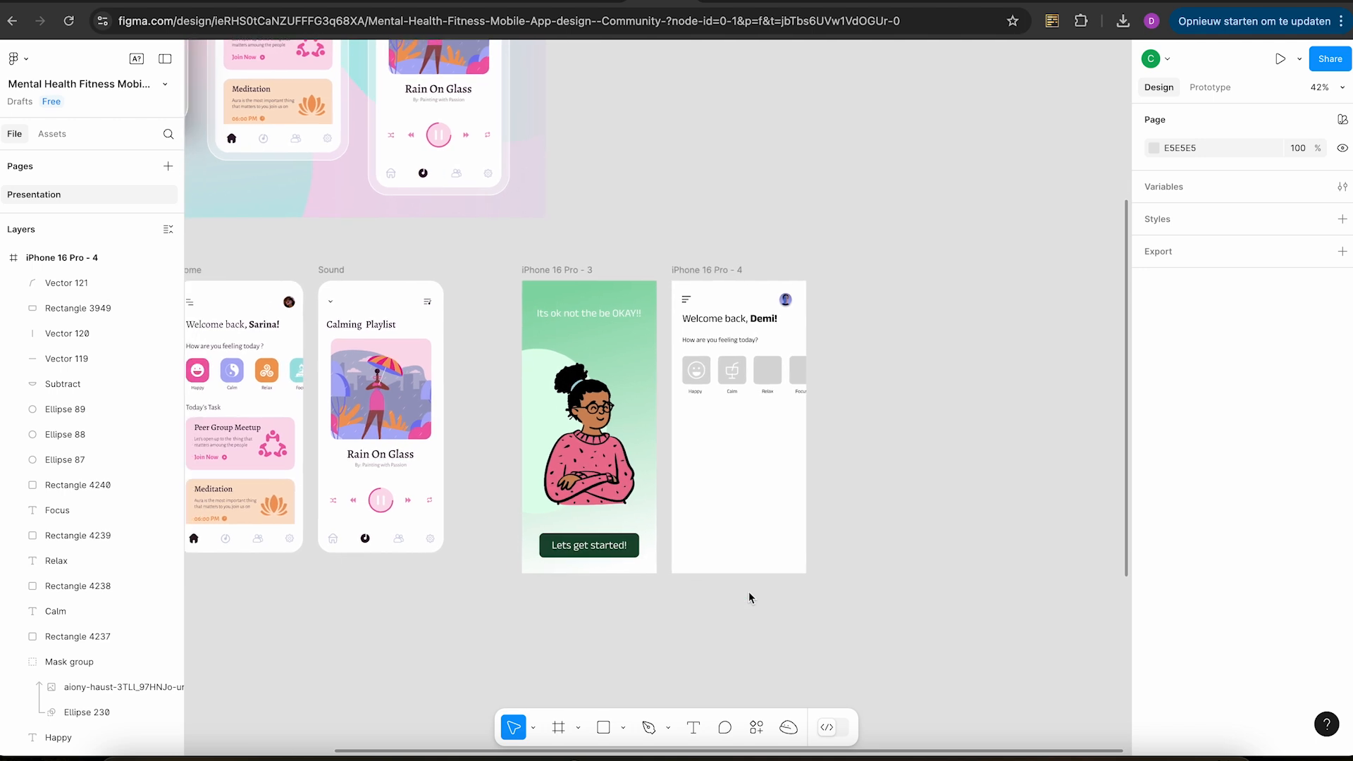
scroll(770, 380, "up", 5)
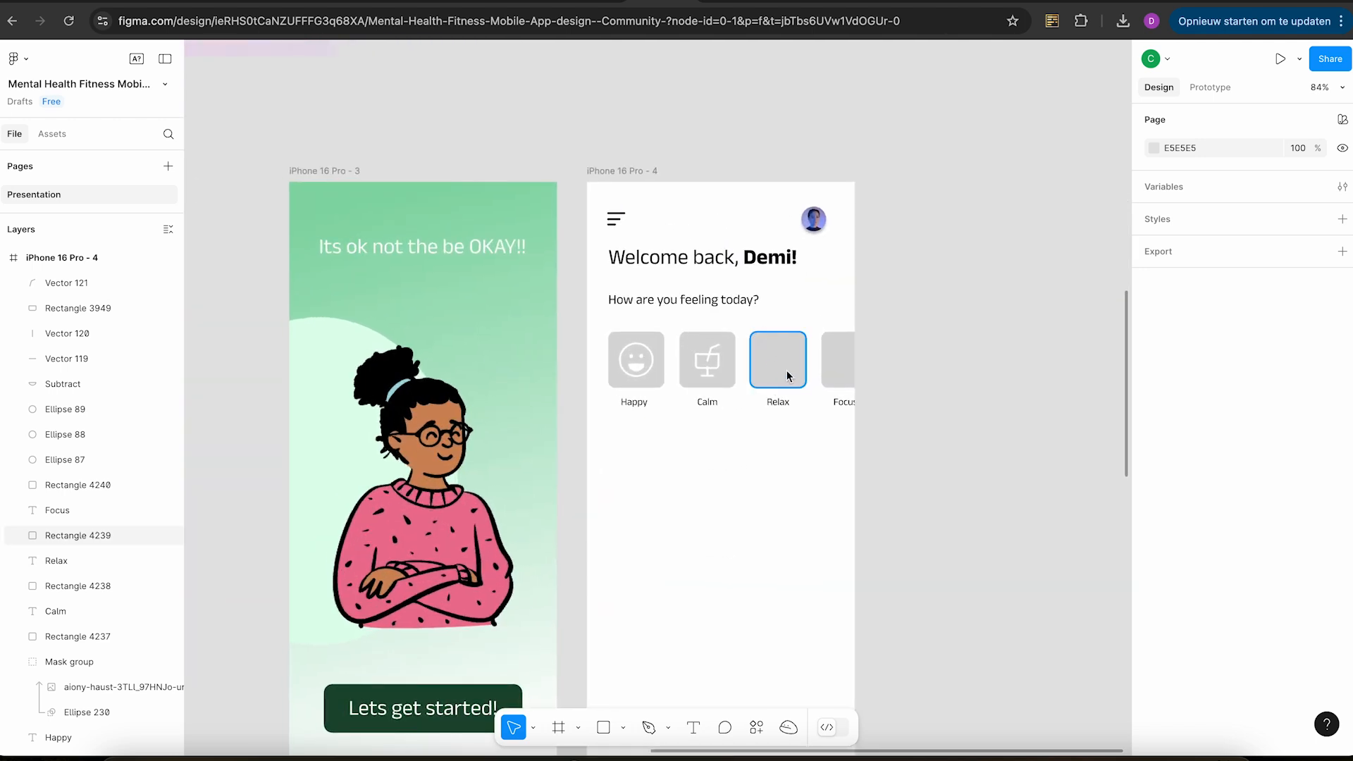
left_click(718, 3)
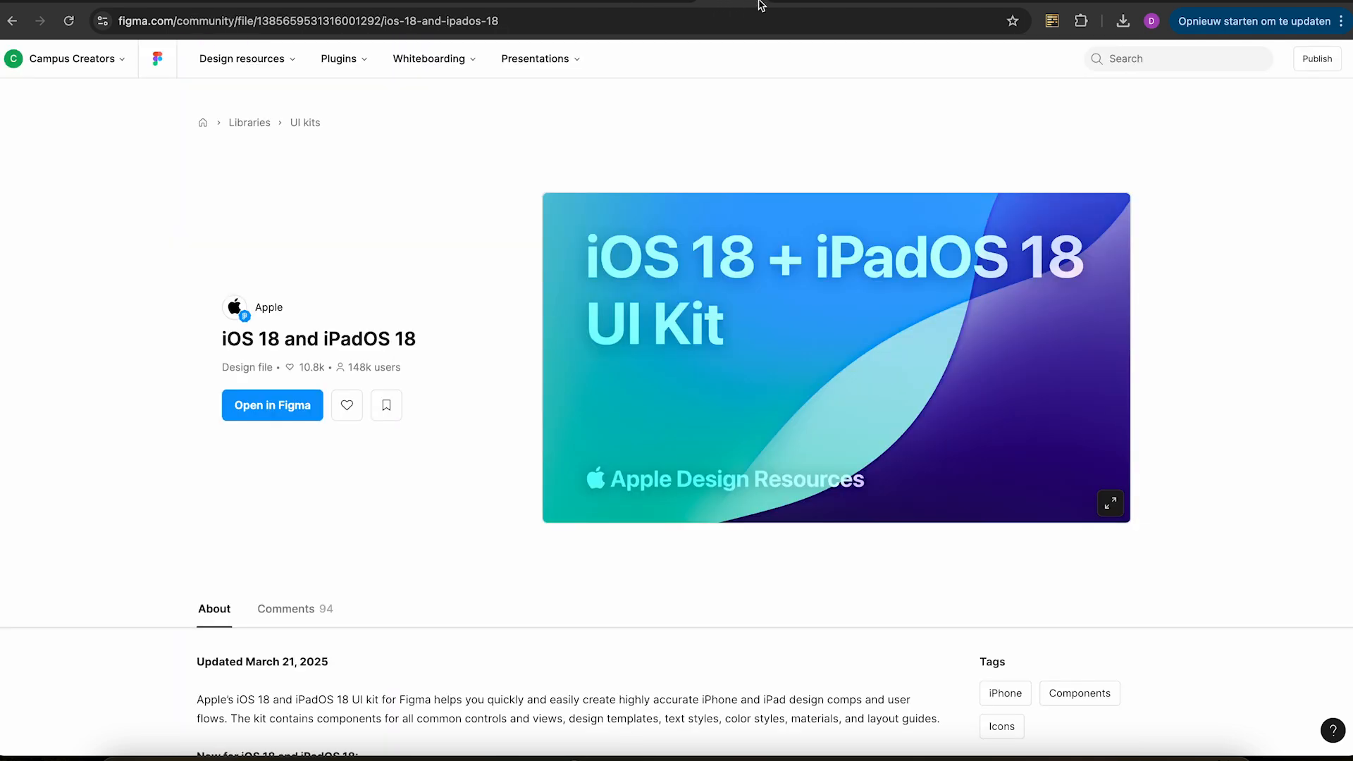
left_click(801, 3)
scroll(711, 328, "down", 3)
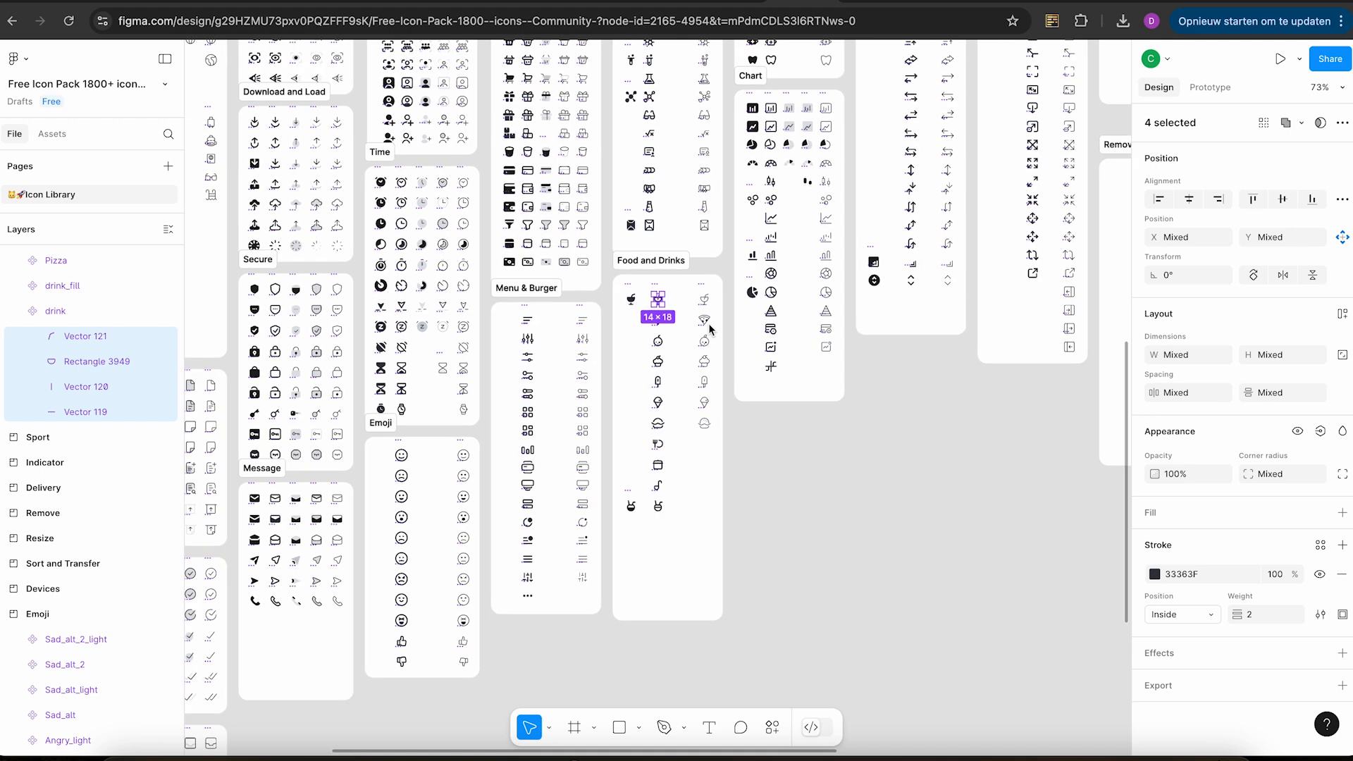
scroll(710, 328, "up", 4)
scroll(709, 328, "right", 2)
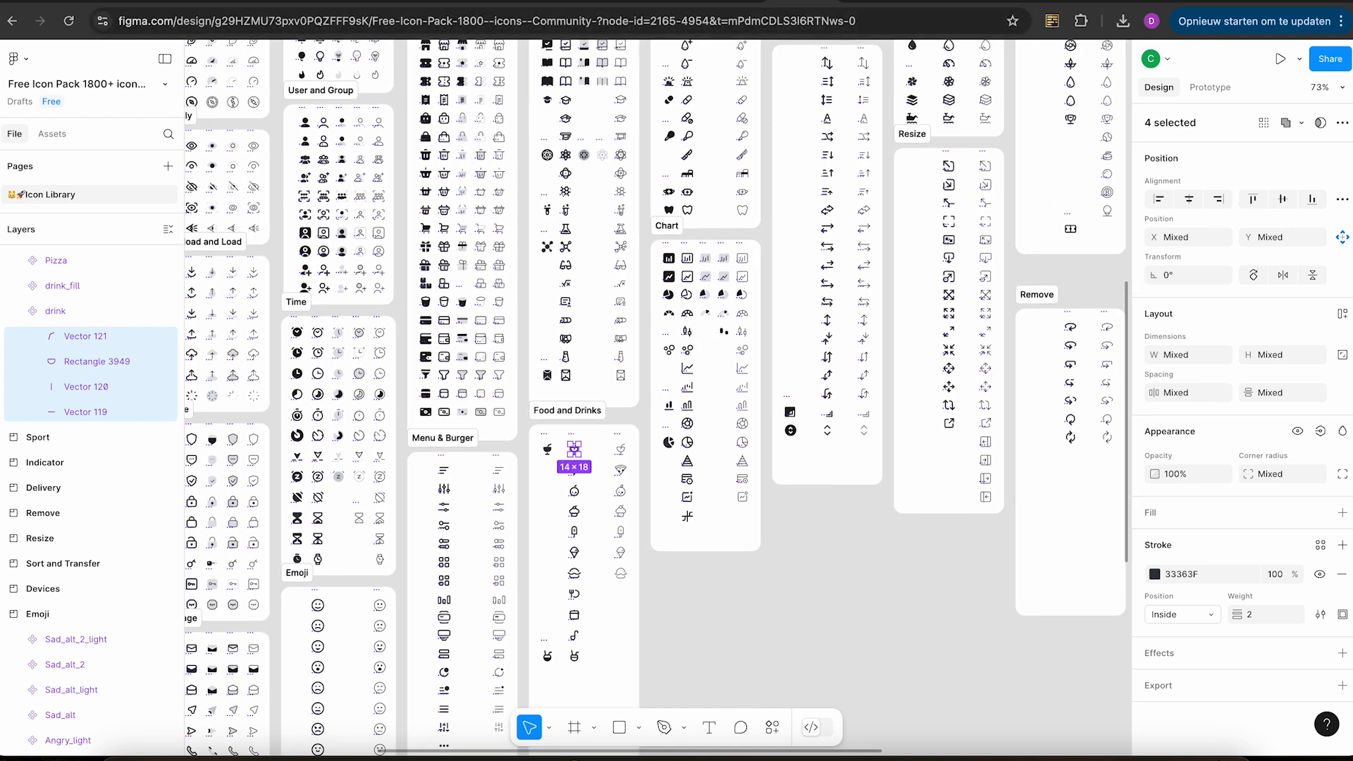
left_click(716, 3)
left_click(592, 3)
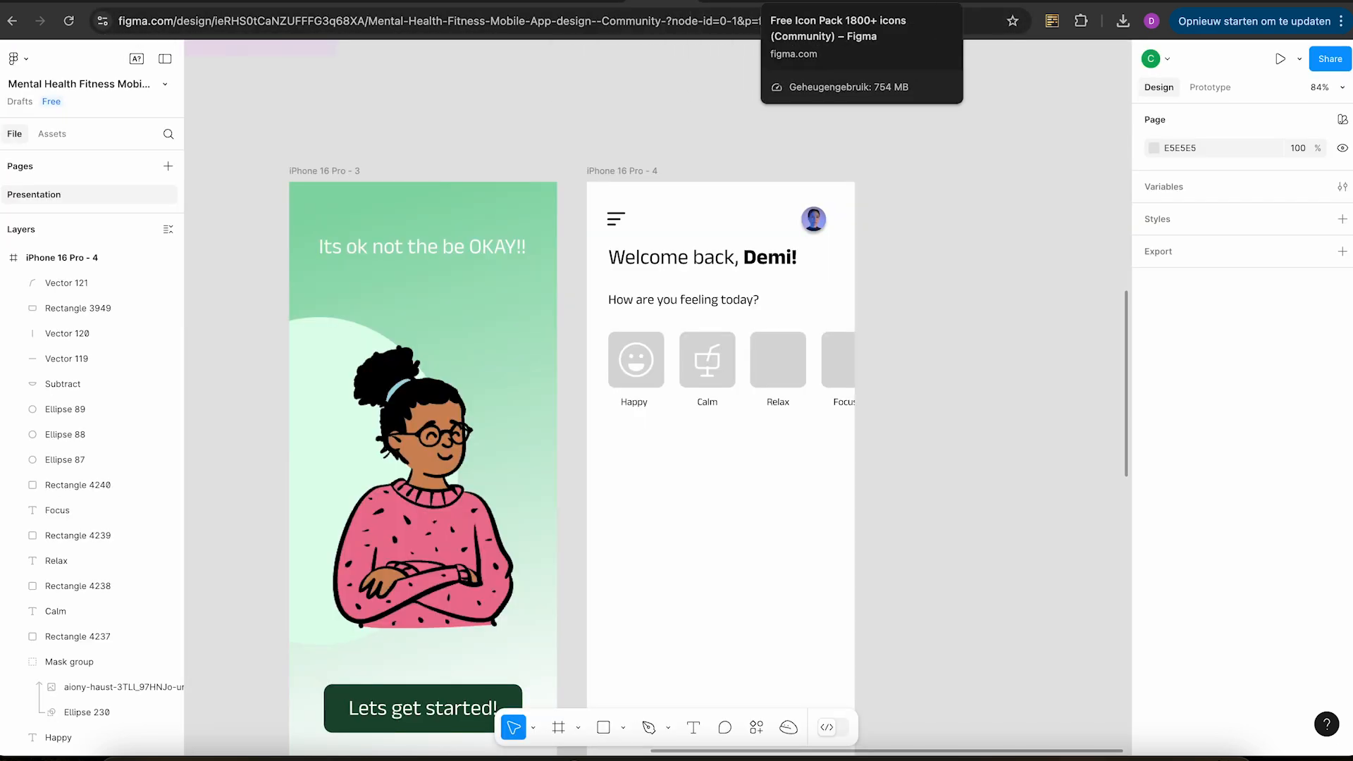
left_click(810, 3)
scroll(797, 286, "up", 5)
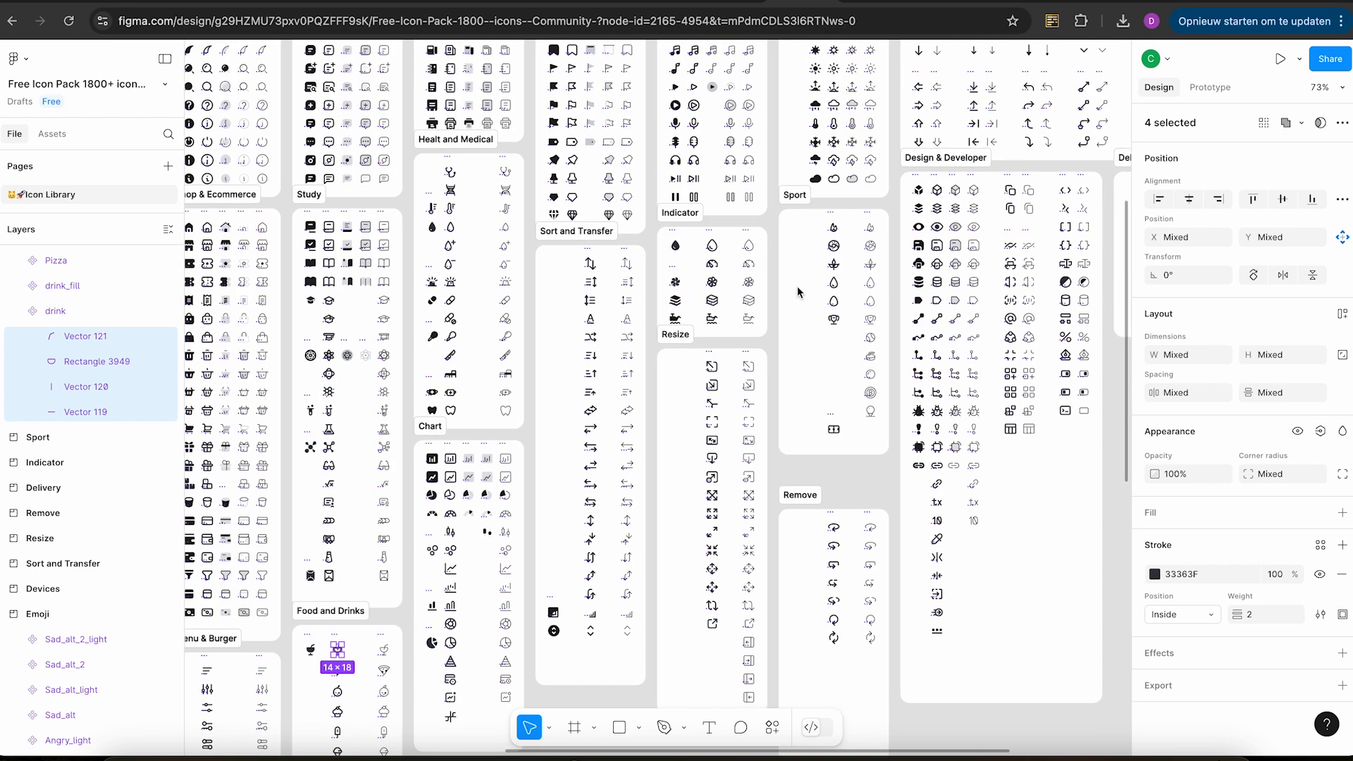
scroll(799, 291, "up", 3)
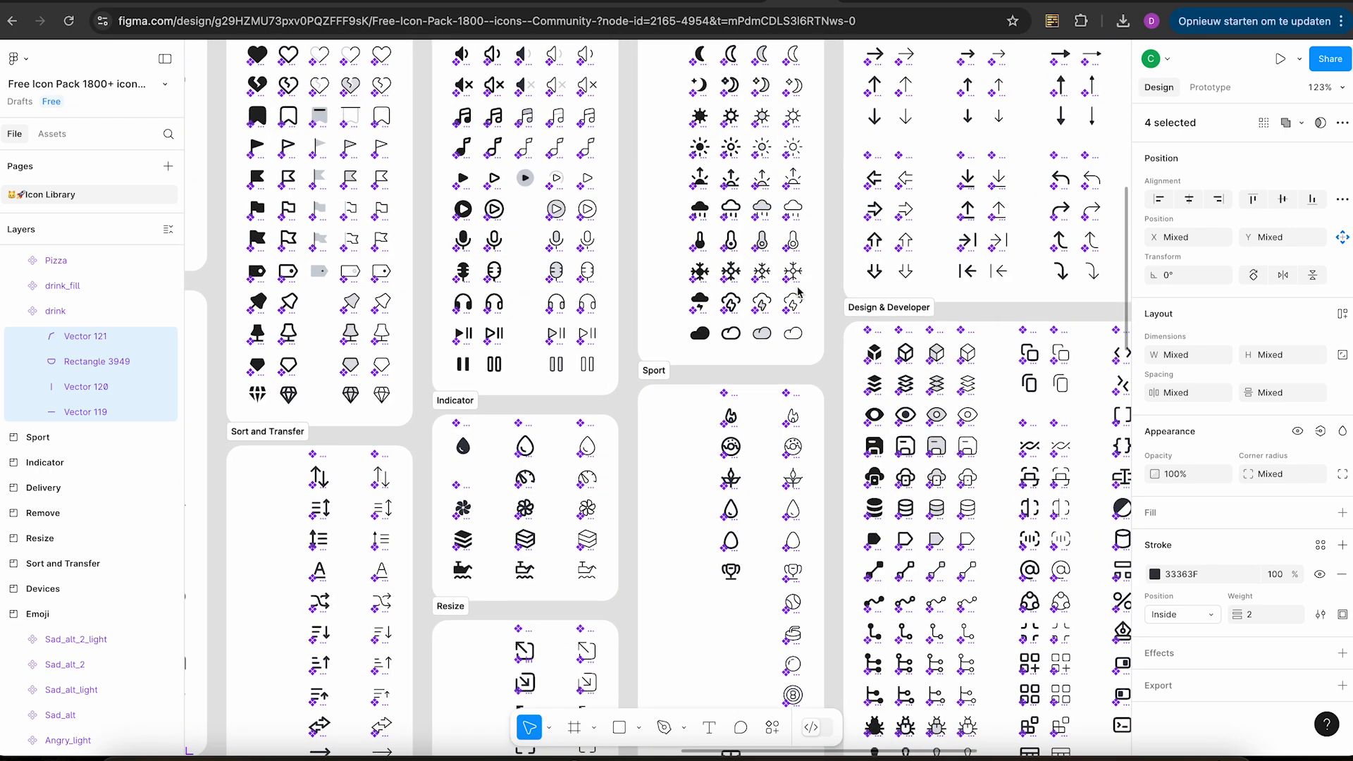
scroll(801, 291, "up", 10)
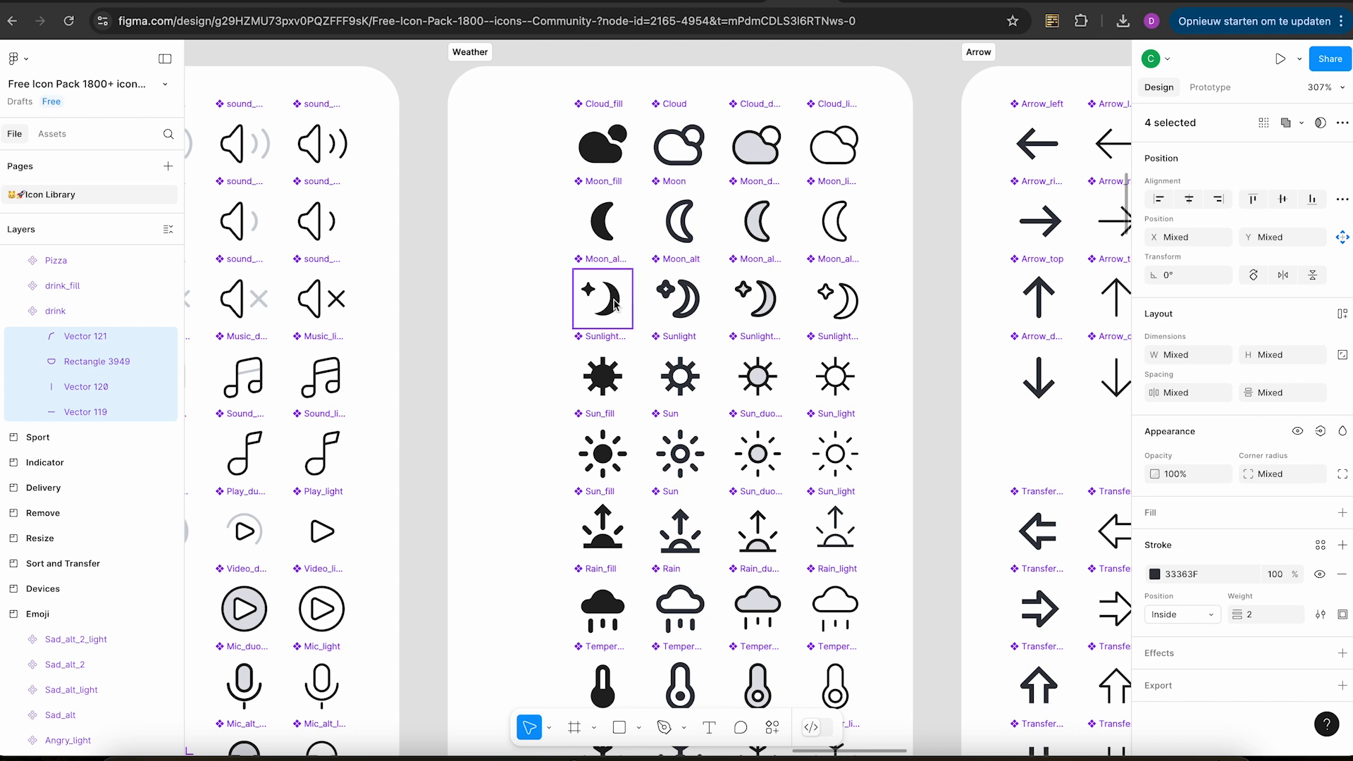
Copy the star and crescent shapes of the bold Moon_alt icon in the Weather section.
left_click(690, 313)
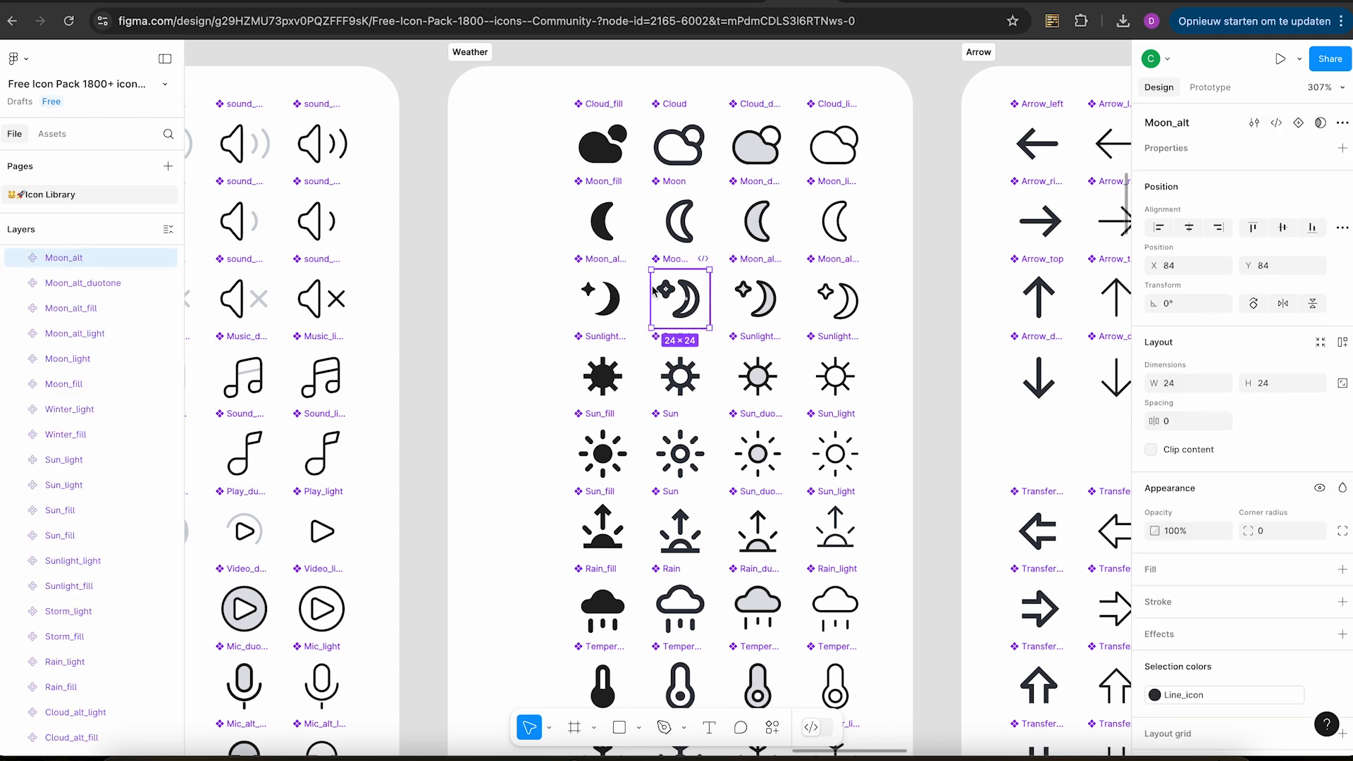
left_click(19, 258)
left_click(50, 285)
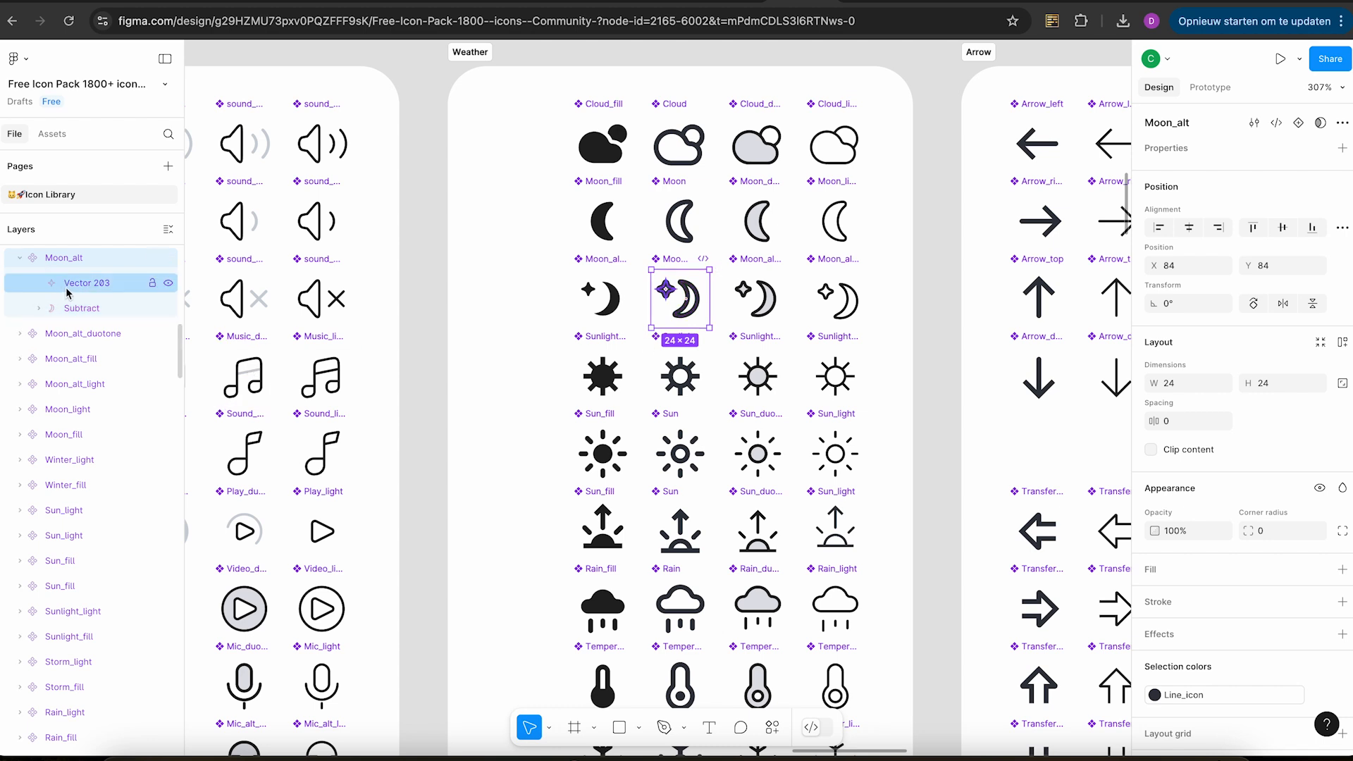
left_click(69, 292)
left_click(82, 309, "shift")
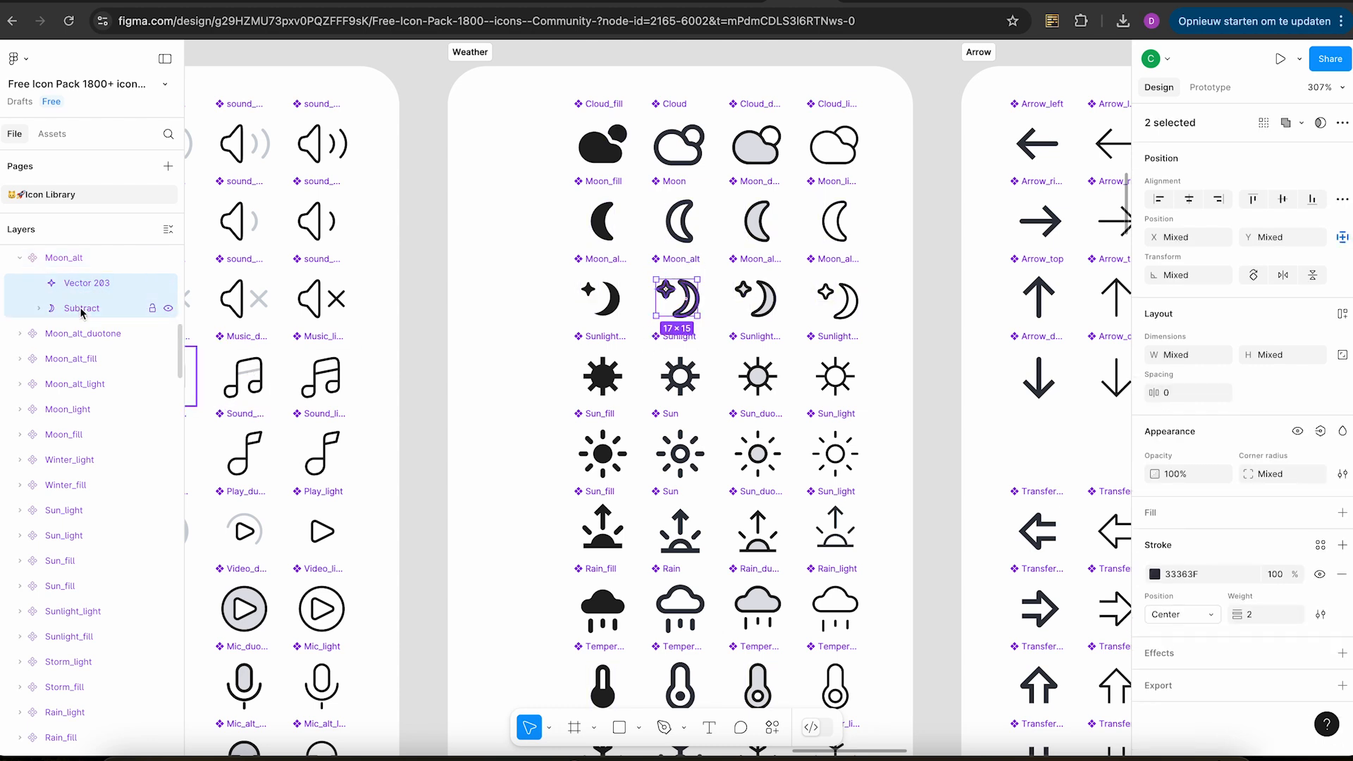
Paste the moon and star shapes into the app design and place them on the Relax tile, enlarged to about 41 × 36.
left_click(639, 2)
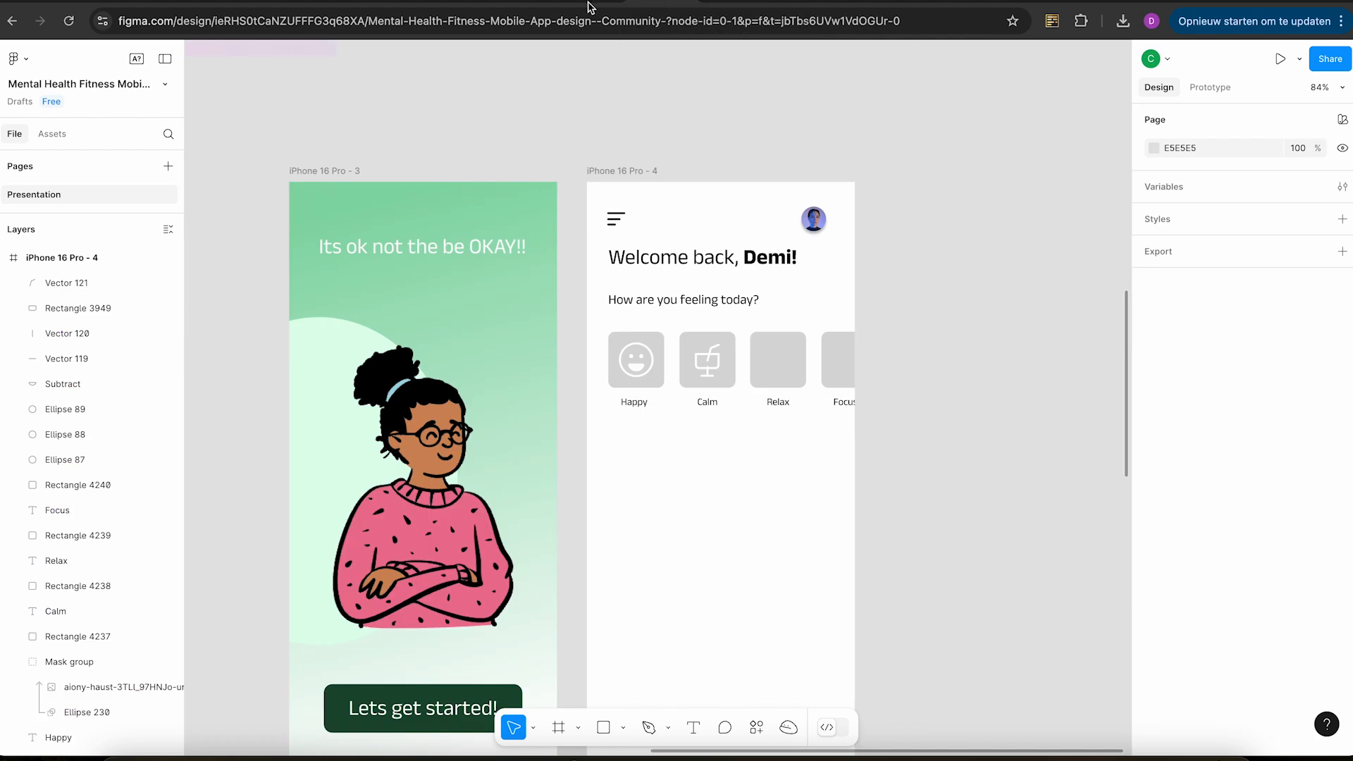
scroll(779, 372, "up", 5)
scroll(779, 372, "up", 1)
key("super+v")
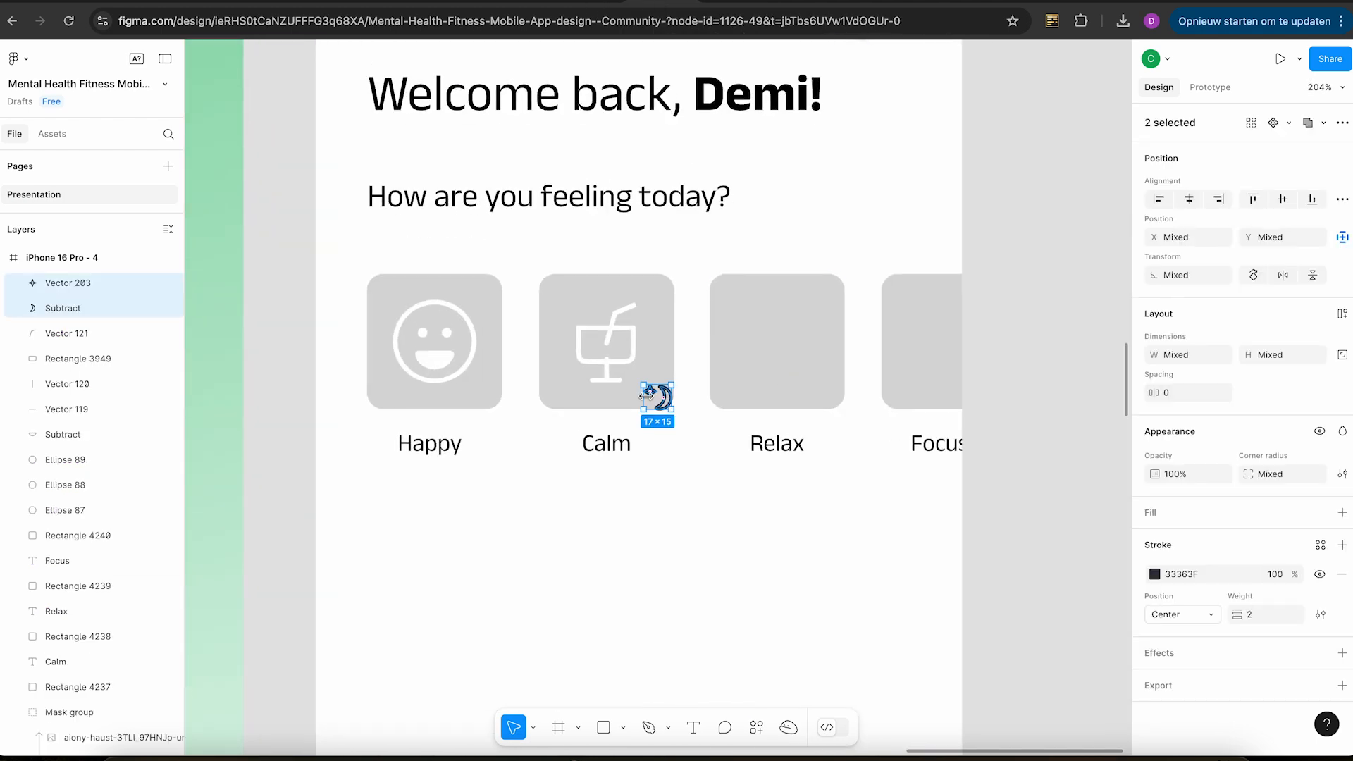
mouse_move(671, 409)
left_mouse_down()
mouse_move(716, 450)
mouse_move(789, 351)
left_mouse_up()
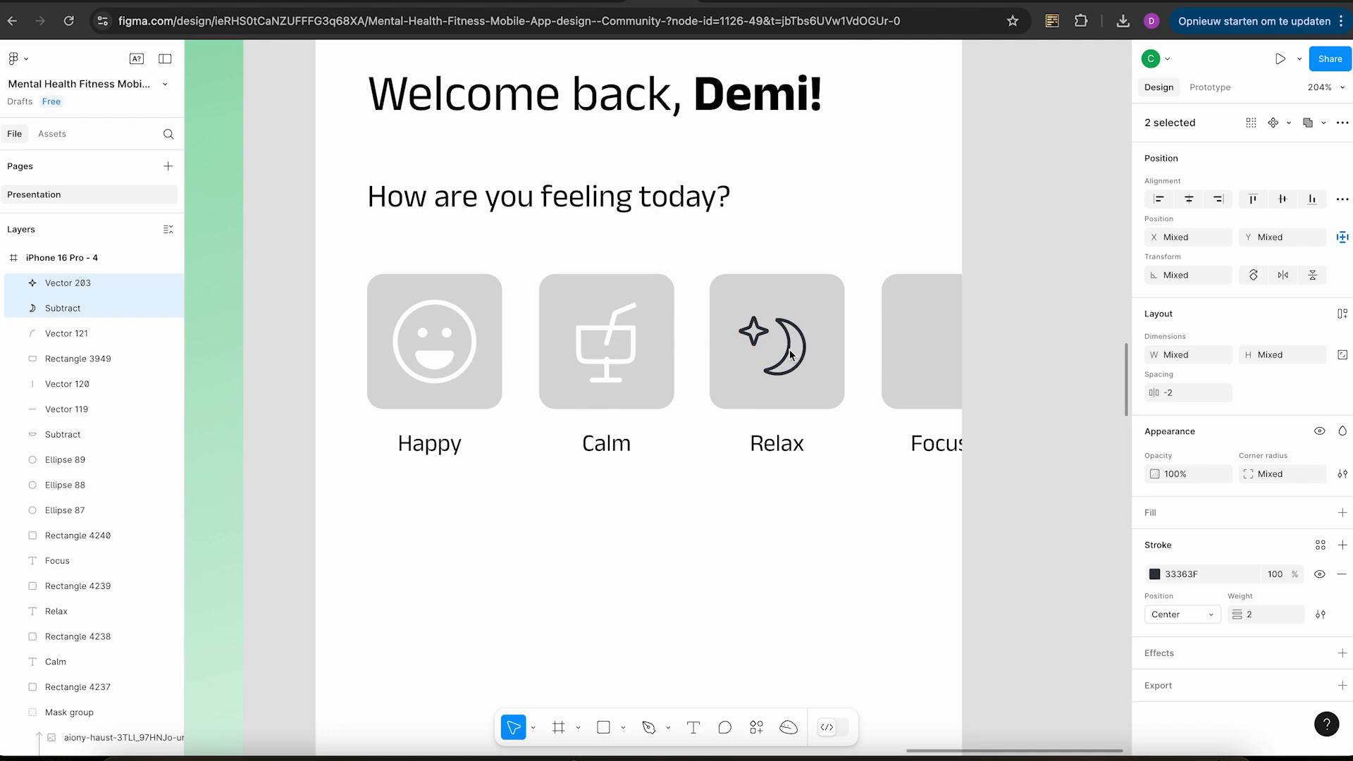
Set the stroke weight of the moon icon on the Relax tile to 3 and its colour to white (FFFFFF).
left_click(1263, 618)
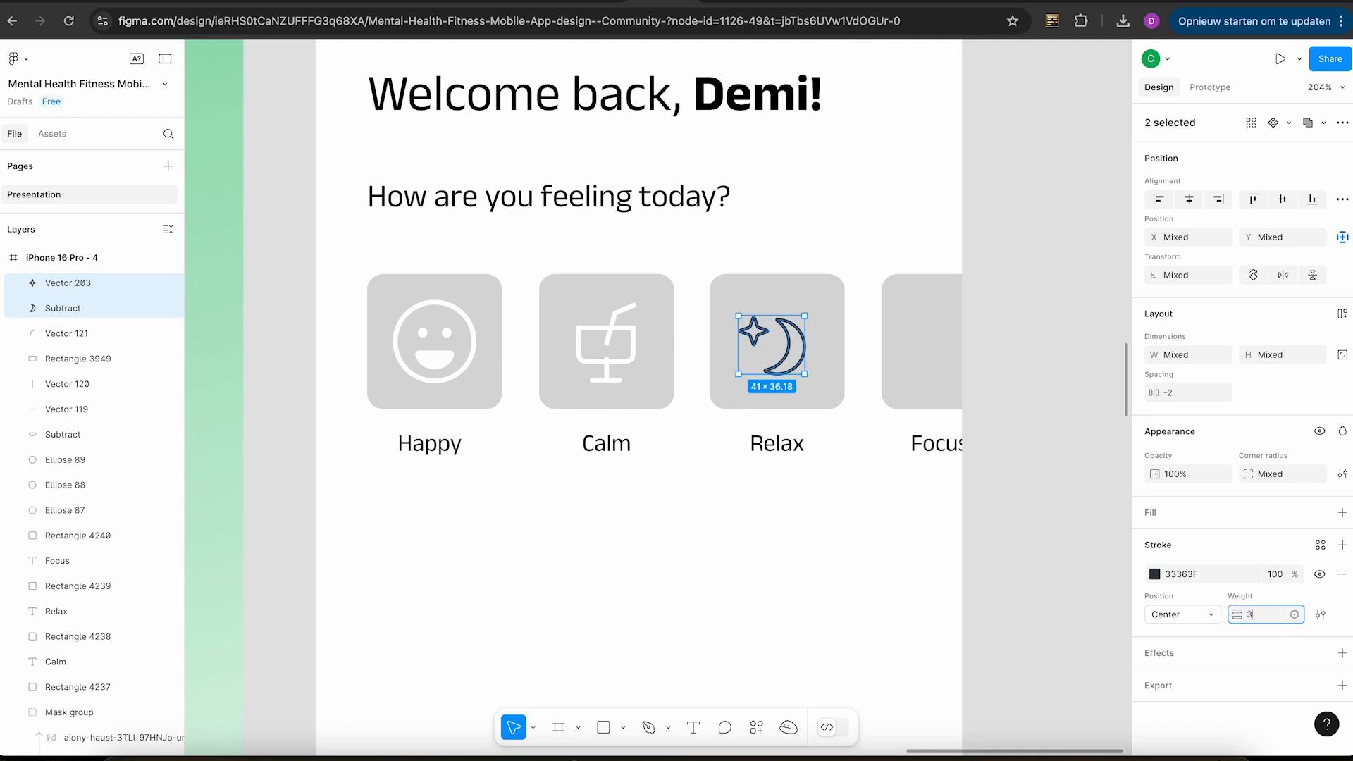
key("Return")
left_click(1158, 574)
left_click_drag(967, 475, 817, 277)
left_click(803, 606)
Widen the moon and star icon to about 48 × 36 and centre it on the Relax tile.
left_click(792, 352)
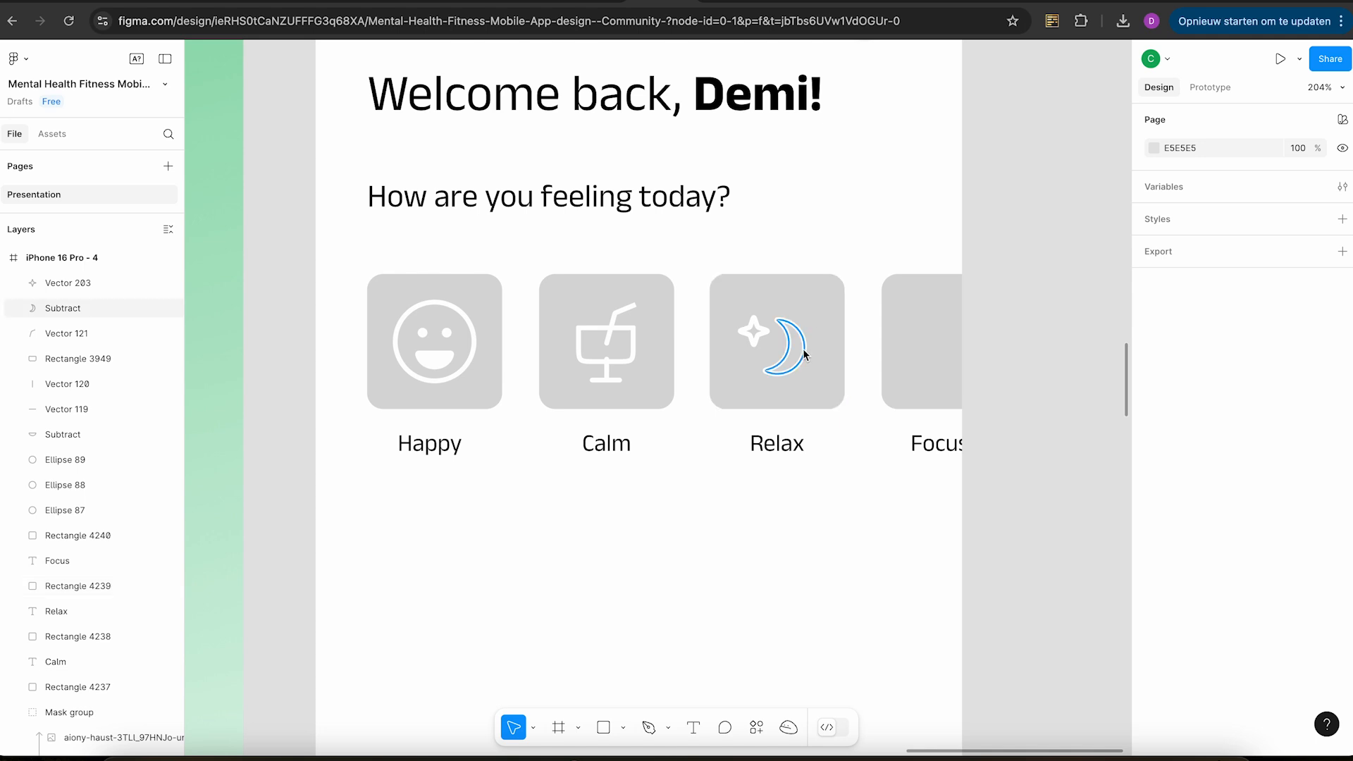
left_click(763, 332, "shift")
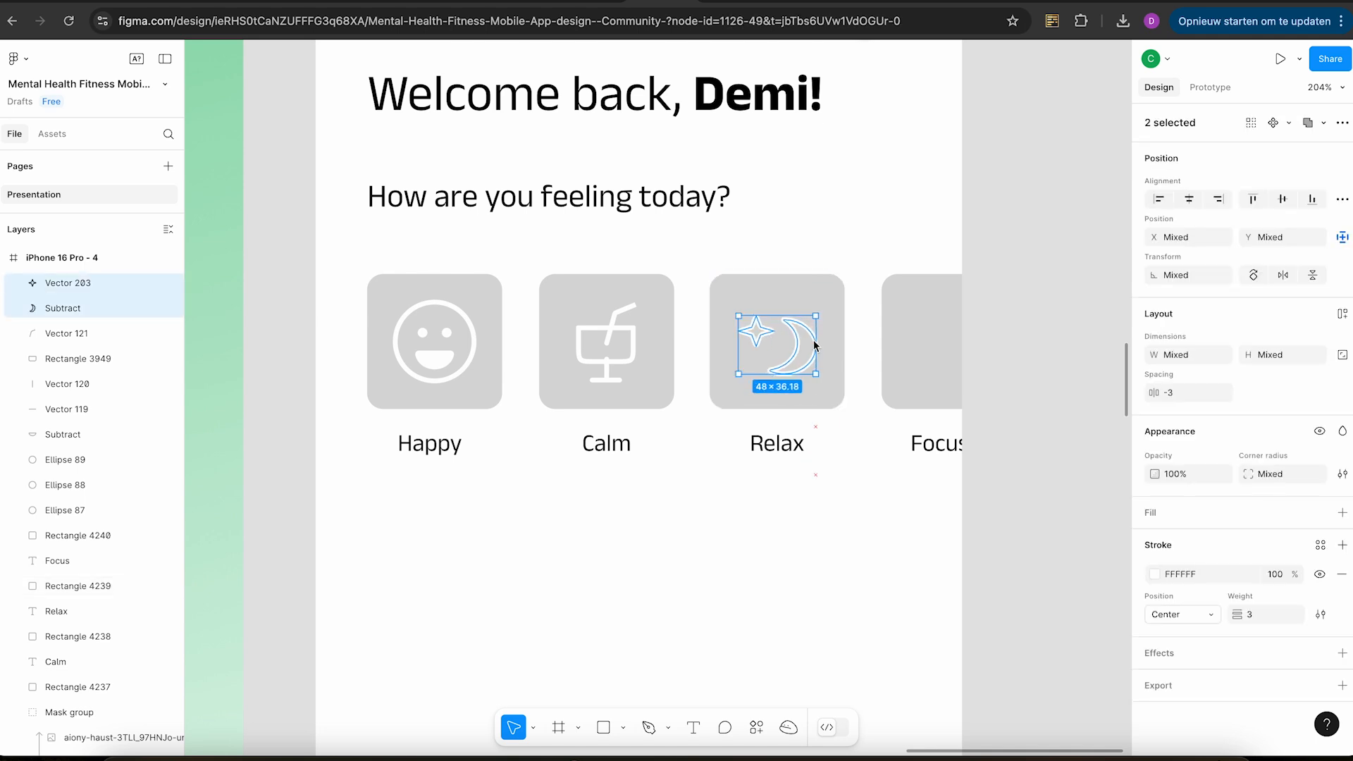
mouse_move(807, 378)
left_mouse_down()
mouse_move(795, 331)
mouse_move(794, 357)
left_mouse_up()
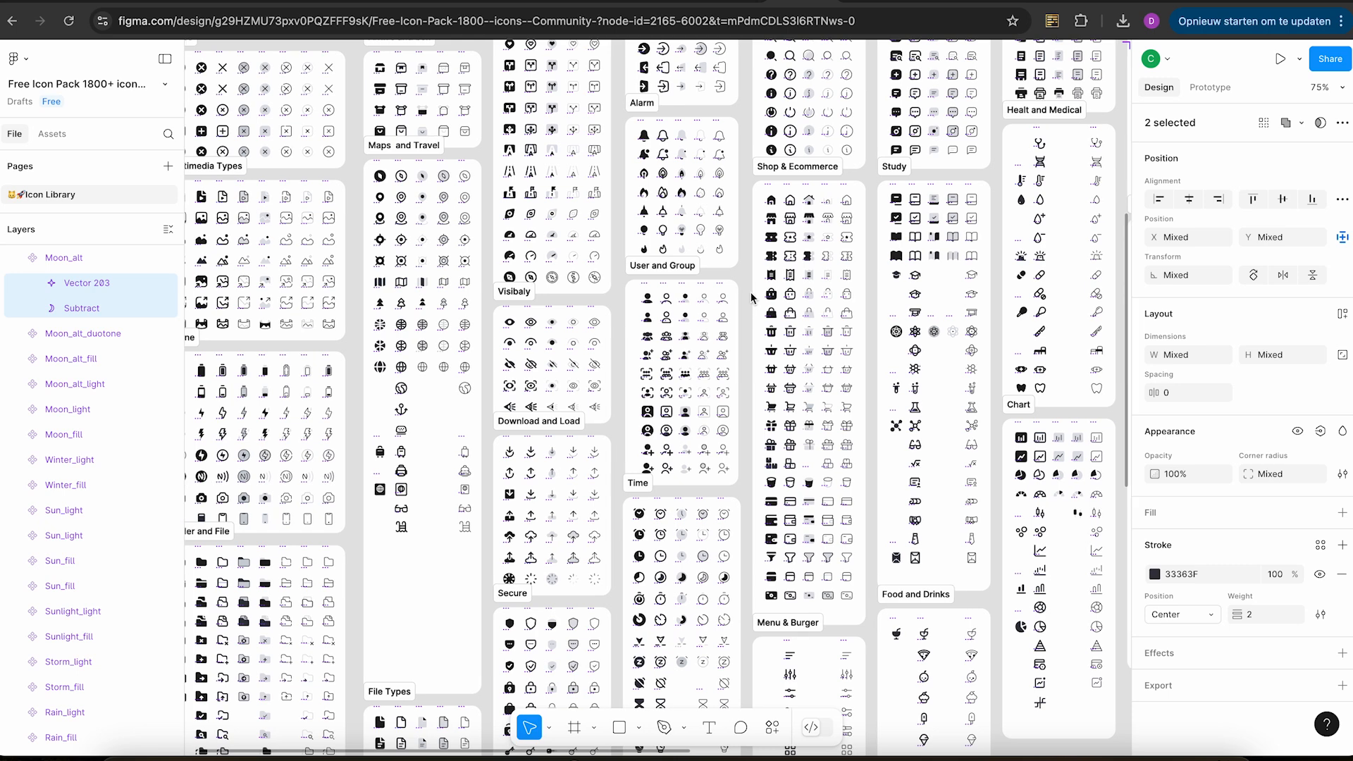
Find the bold Glasses icon in the icon pack's Study section and copy its three shapes.
scroll(750, 298, "right", 1)
scroll(752, 298, "up", 3)
scroll(753, 298, "right", 1)
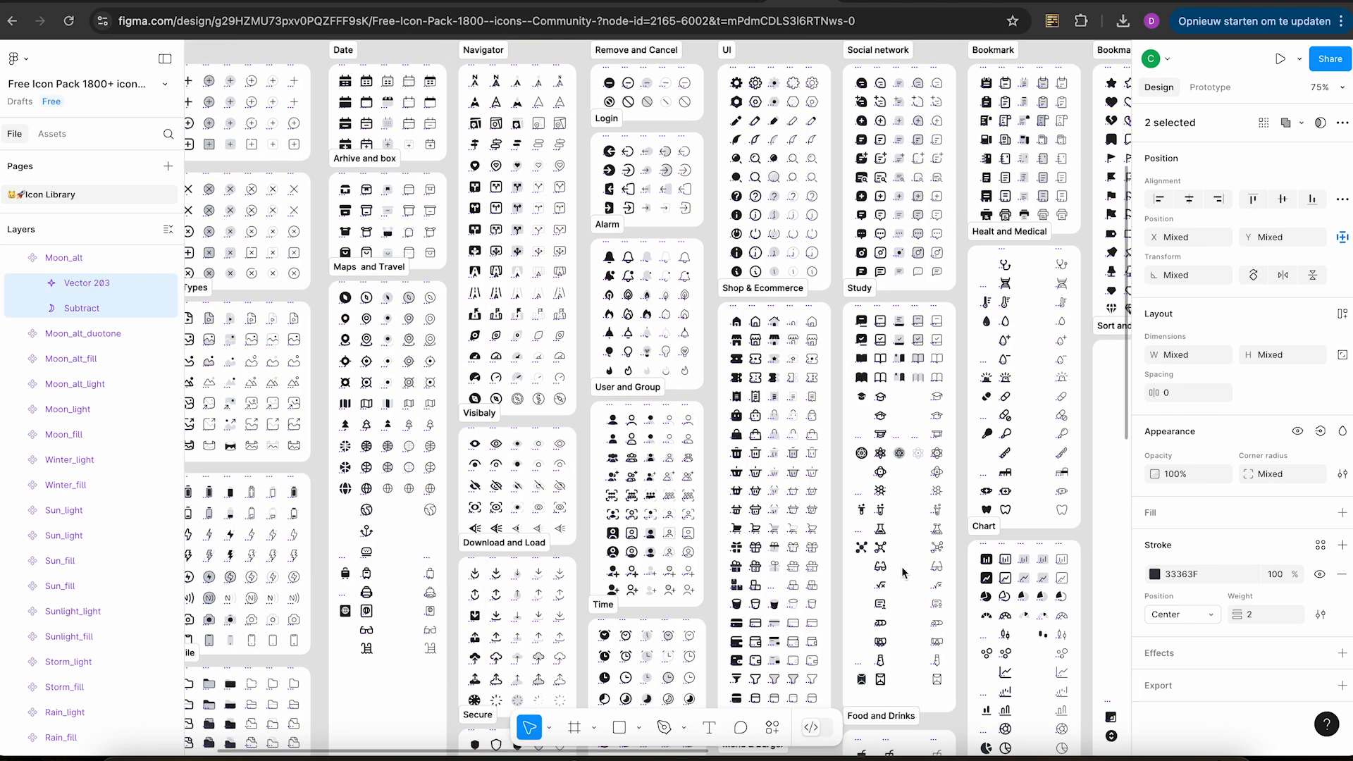
scroll(902, 567, "up", 10)
scroll(900, 568, "right", 3)
left_click(880, 566)
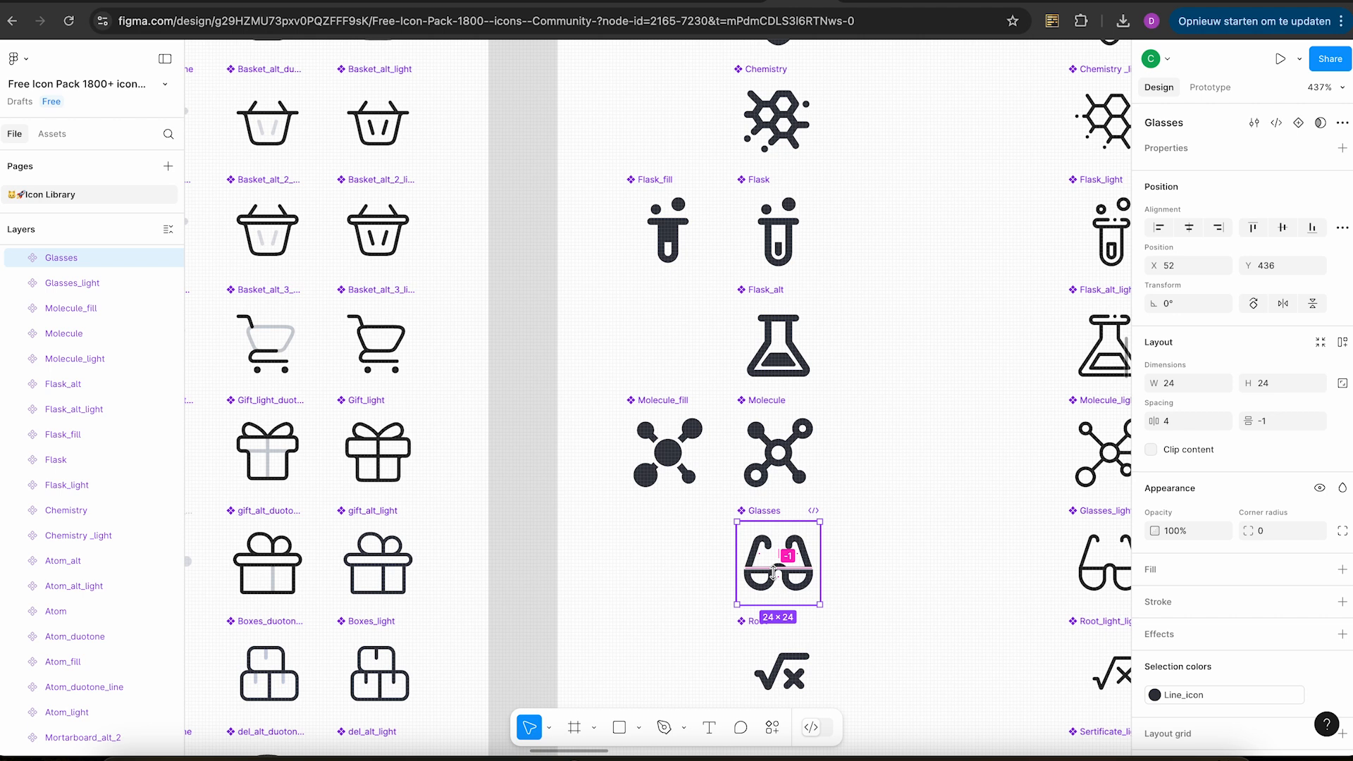
left_click(20, 257)
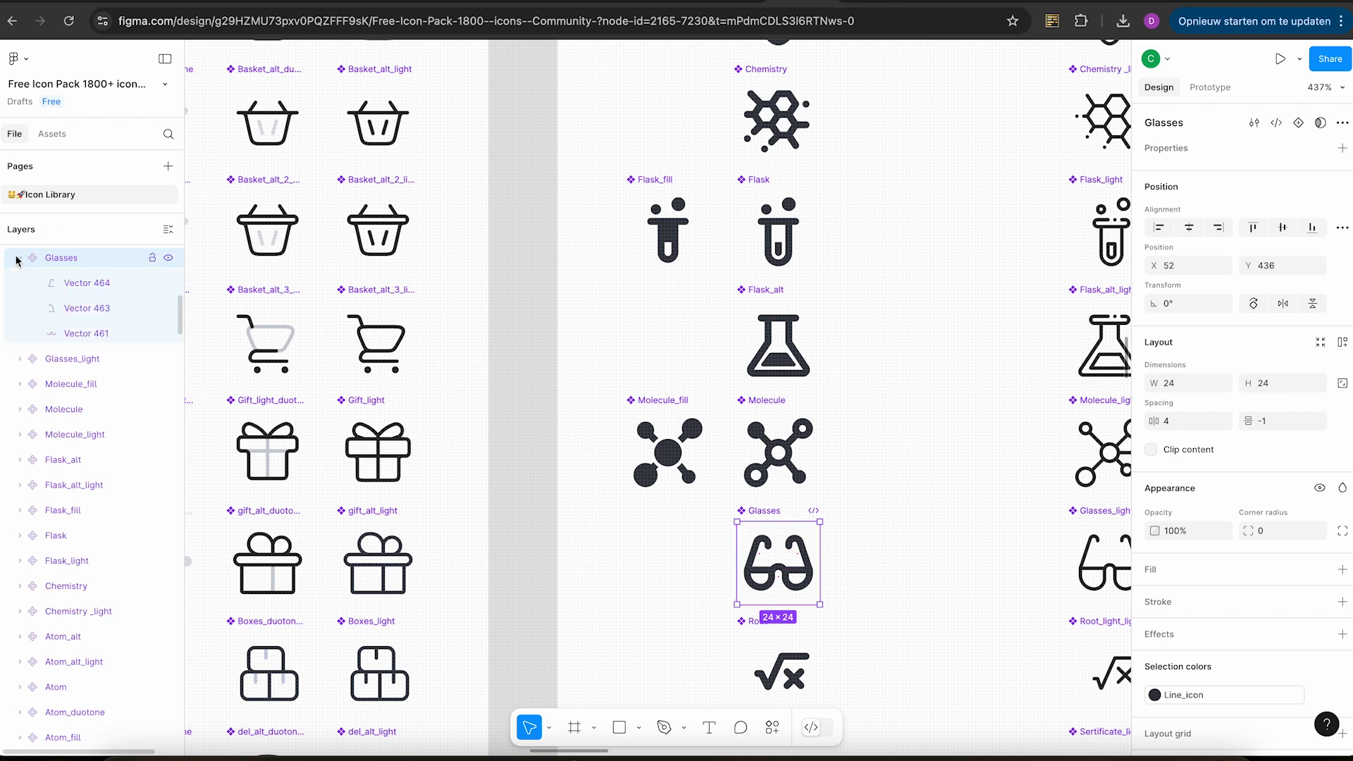
left_click(83, 283)
left_click(84, 333, "shift")
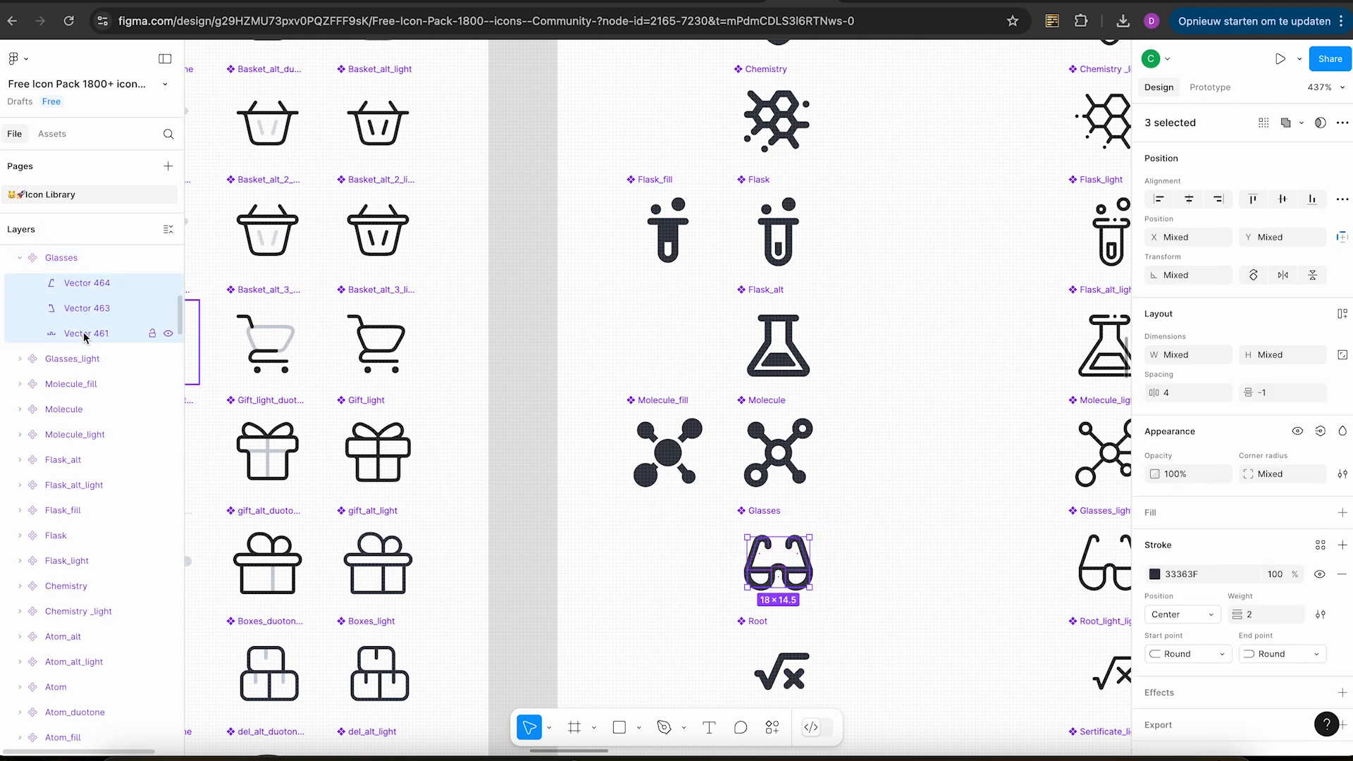
Paste the glasses shapes into the app design, enlarge them to 39 × 32 and centre them on the Focus tile.
left_click(650, 3)
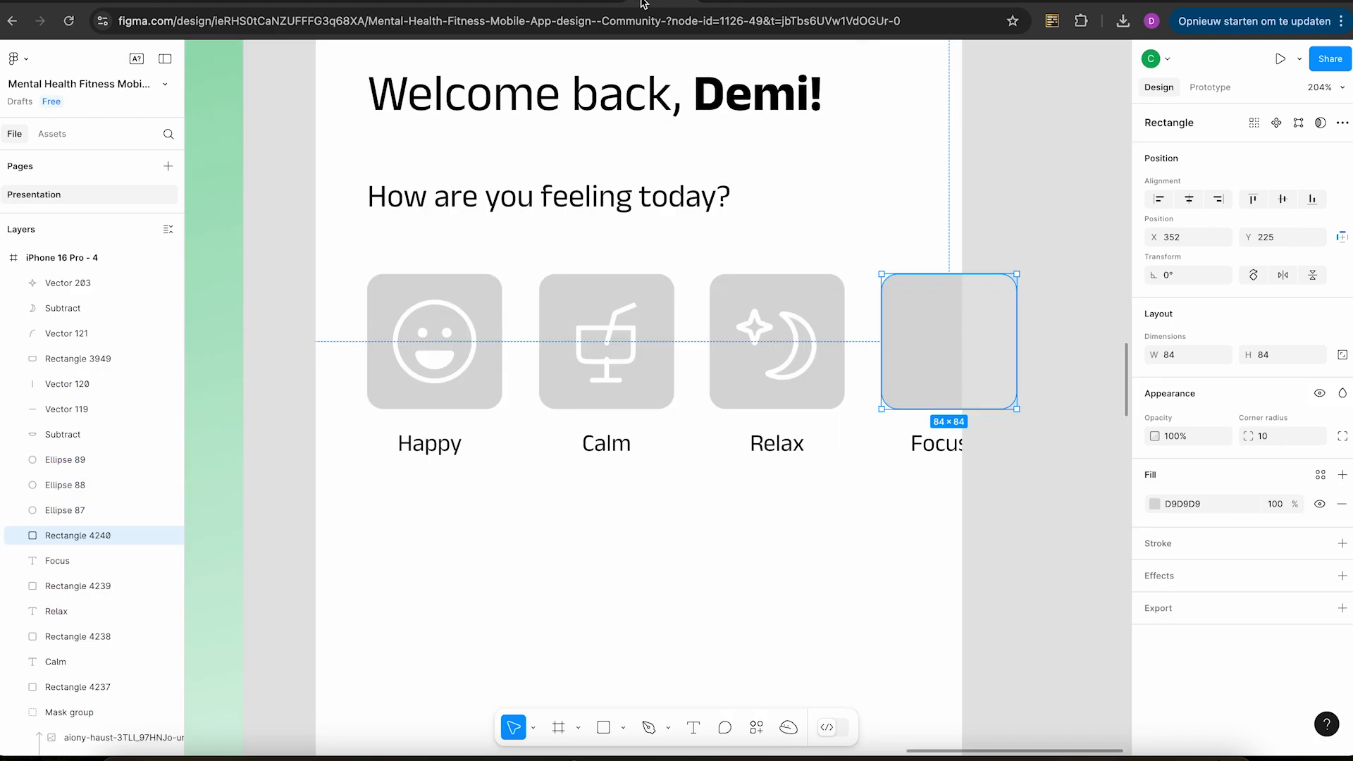
key("ctrl+v")
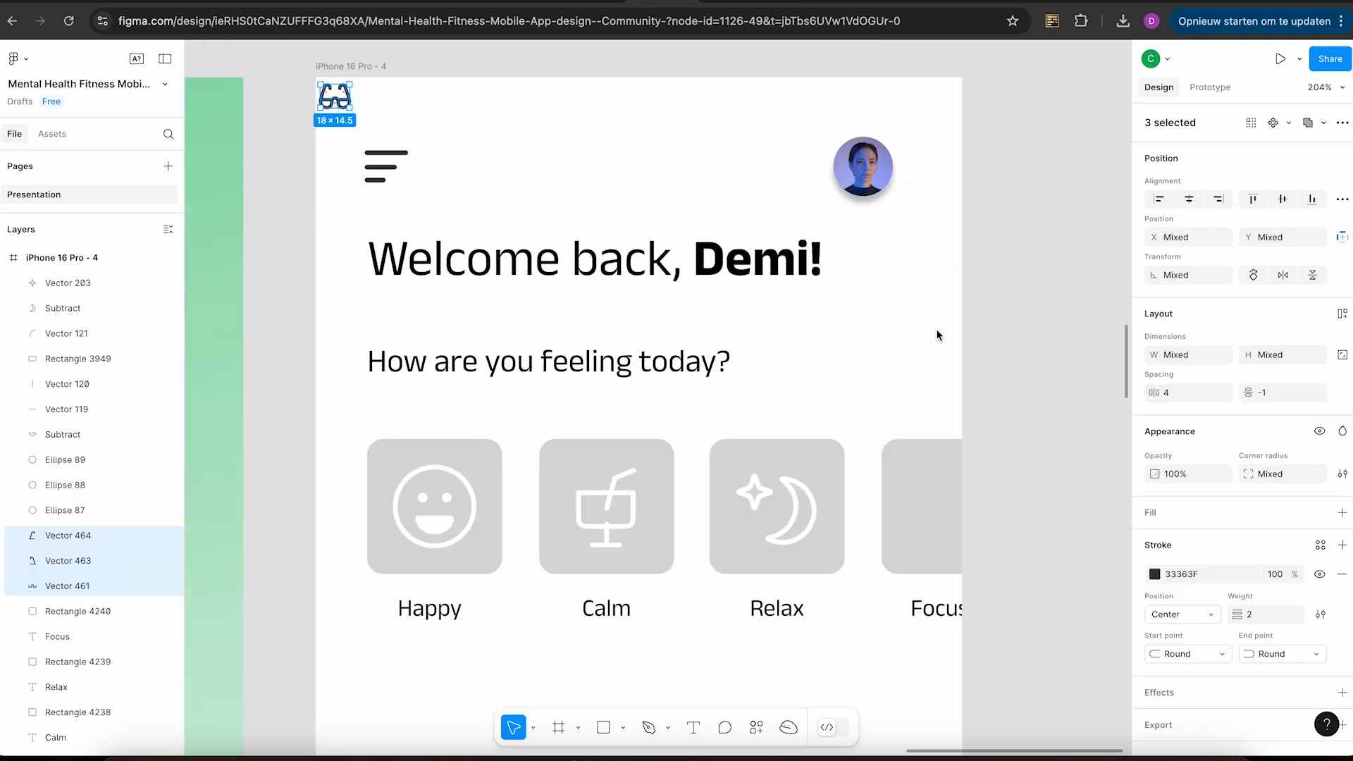
left_click_drag(339, 105, 949, 520)
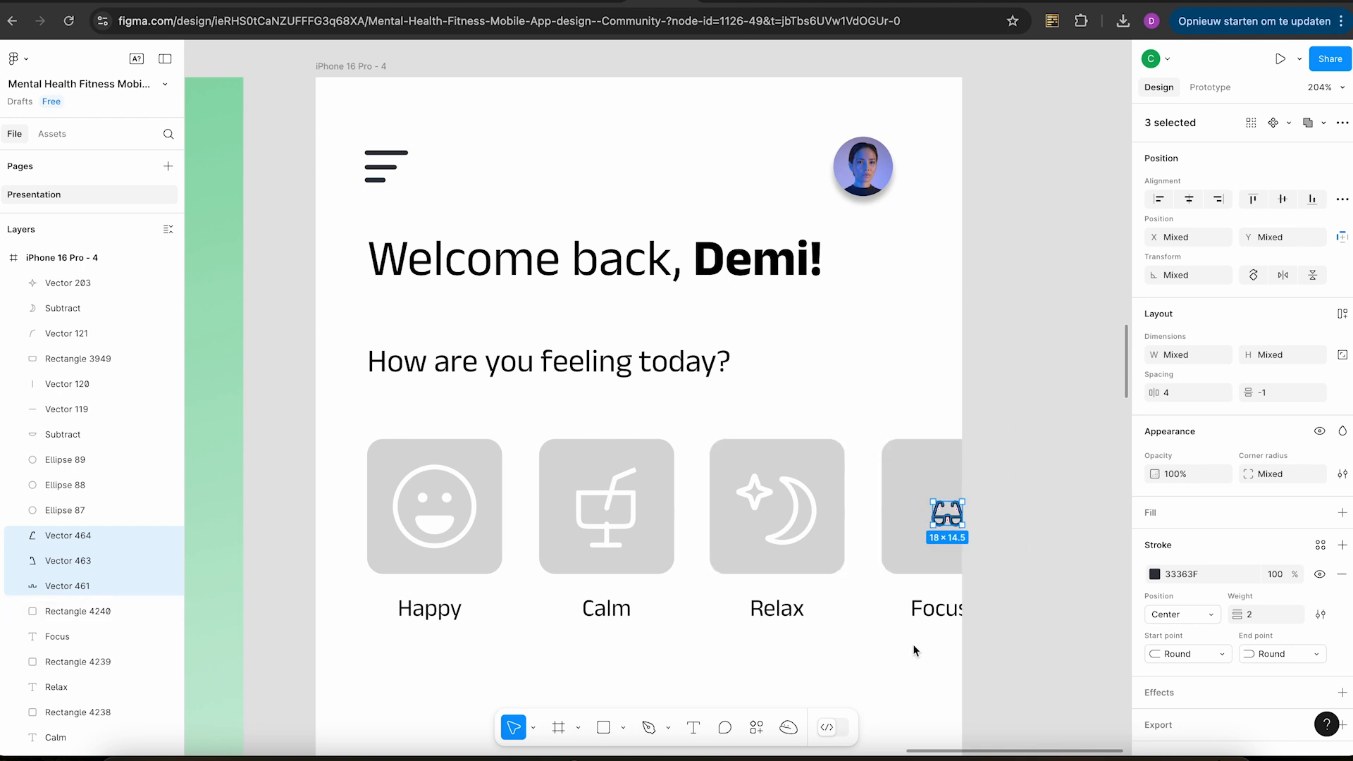
scroll(975, 536, "up", 5)
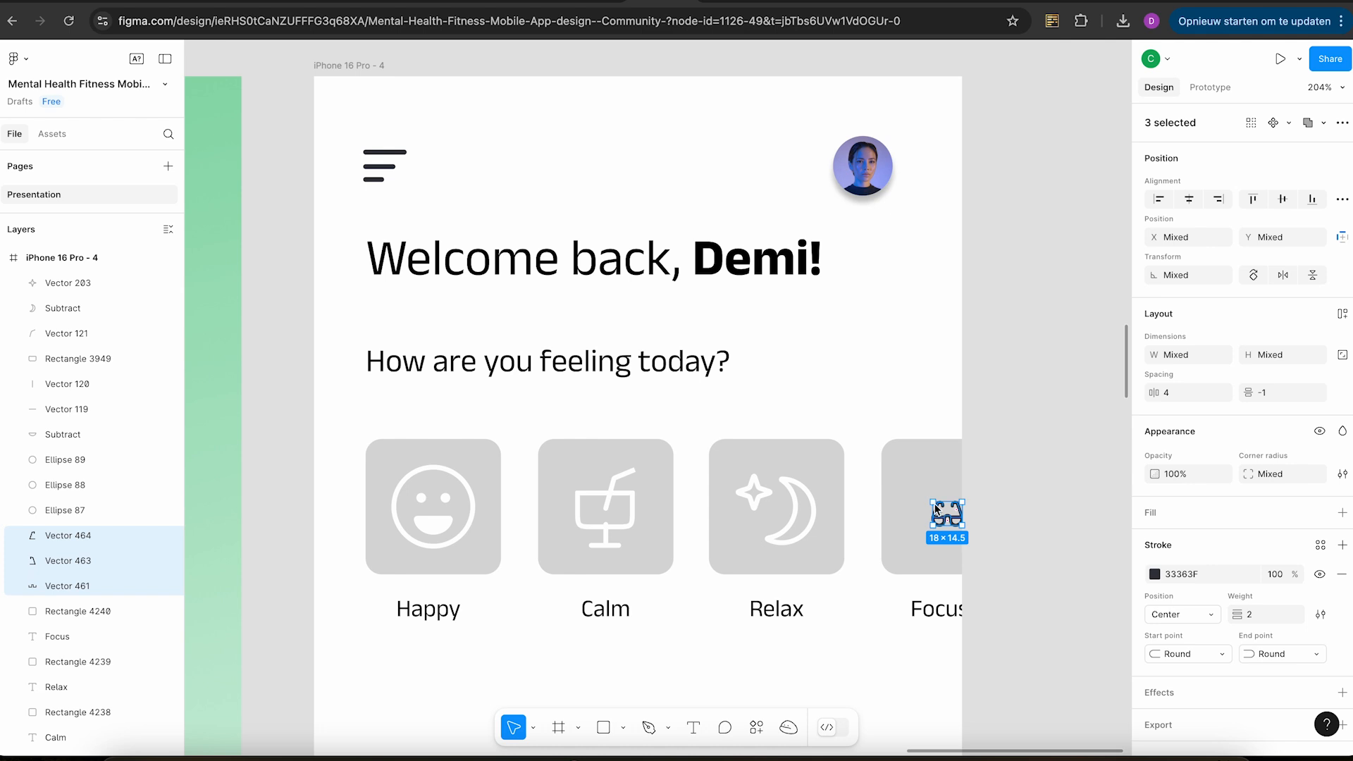
left_click_drag(933, 503, 958, 516)
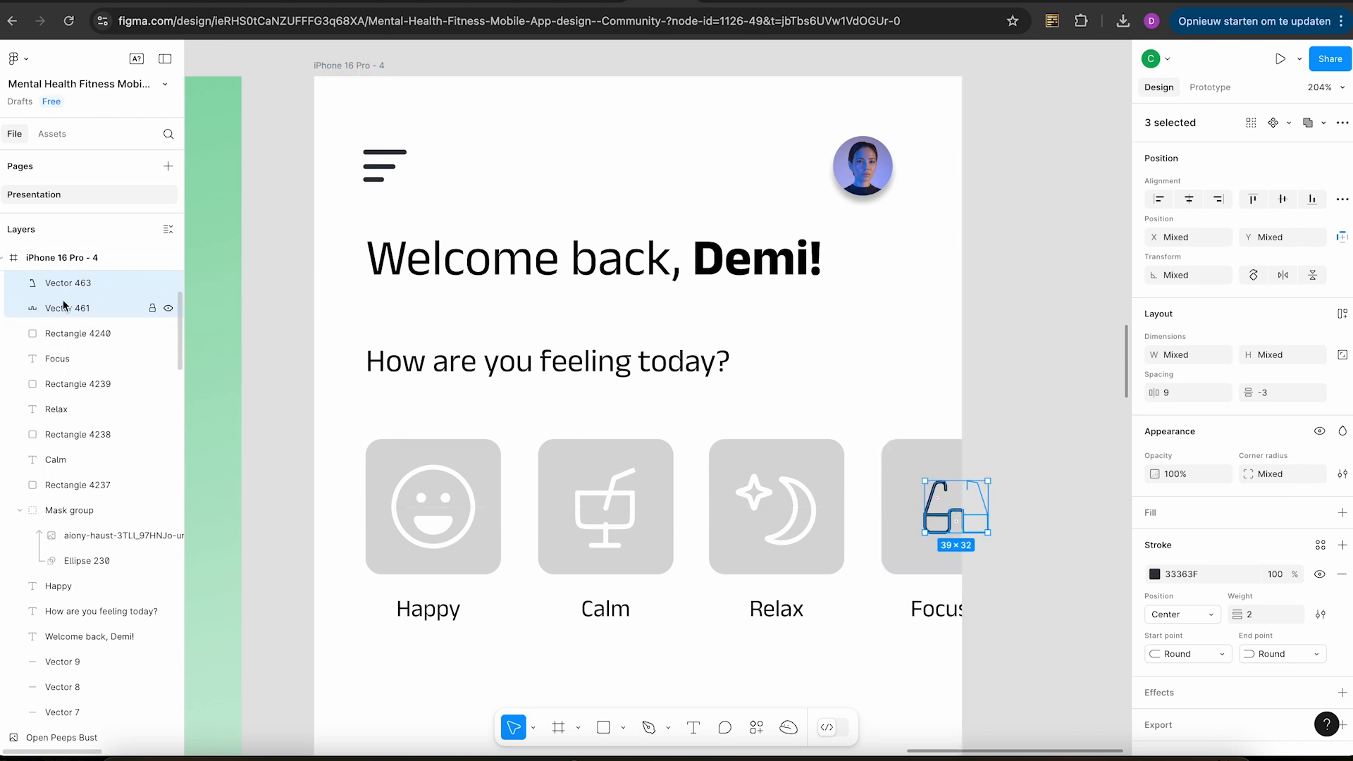
mouse_move(945, 524)
left_mouse_down()
mouse_move(1015, 510)
mouse_move(939, 523)
left_mouse_up()
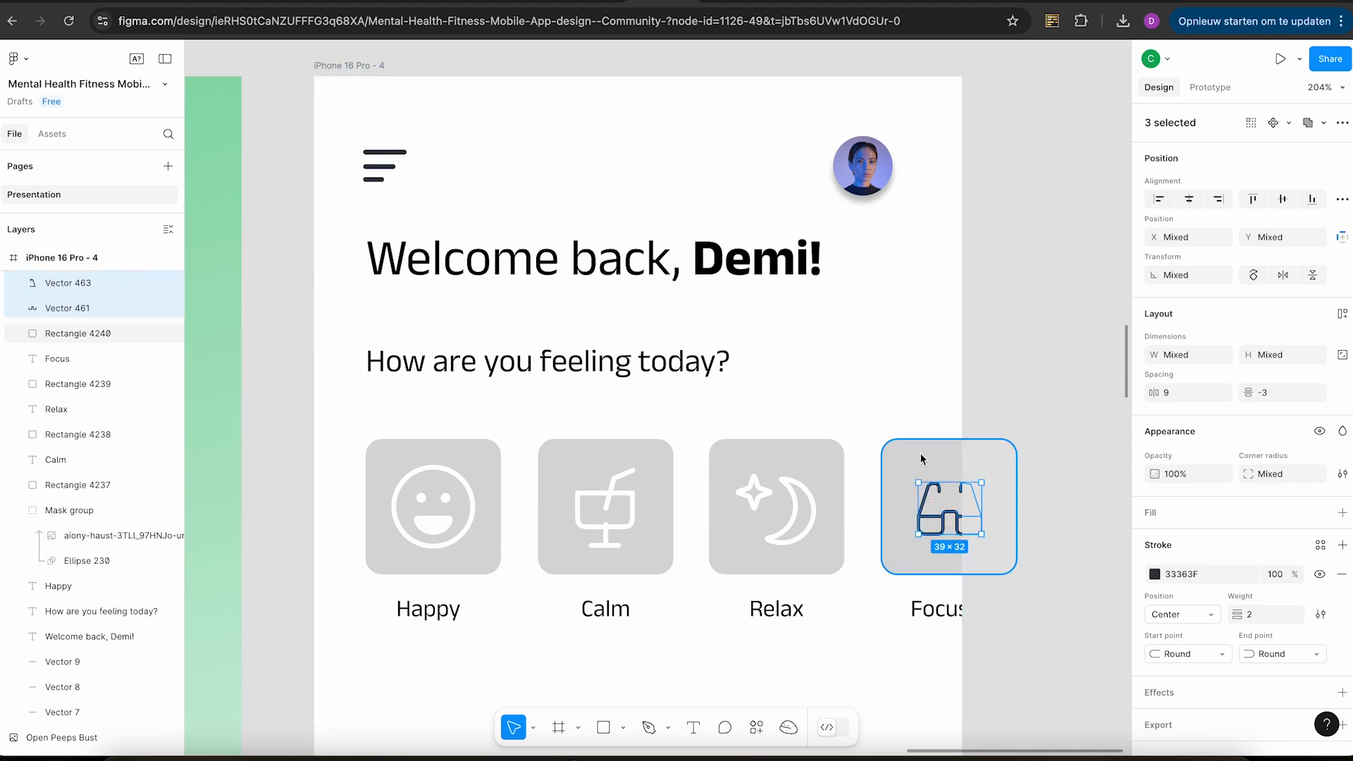
Set the stroke of the glasses icon on the Focus tile to white (FFFFFF) and open its stroke weight for editing.
left_click(1155, 574)
mouse_move(986, 512)
left_mouse_down()
mouse_move(988, 477)
mouse_move(876, 327)
left_mouse_up()
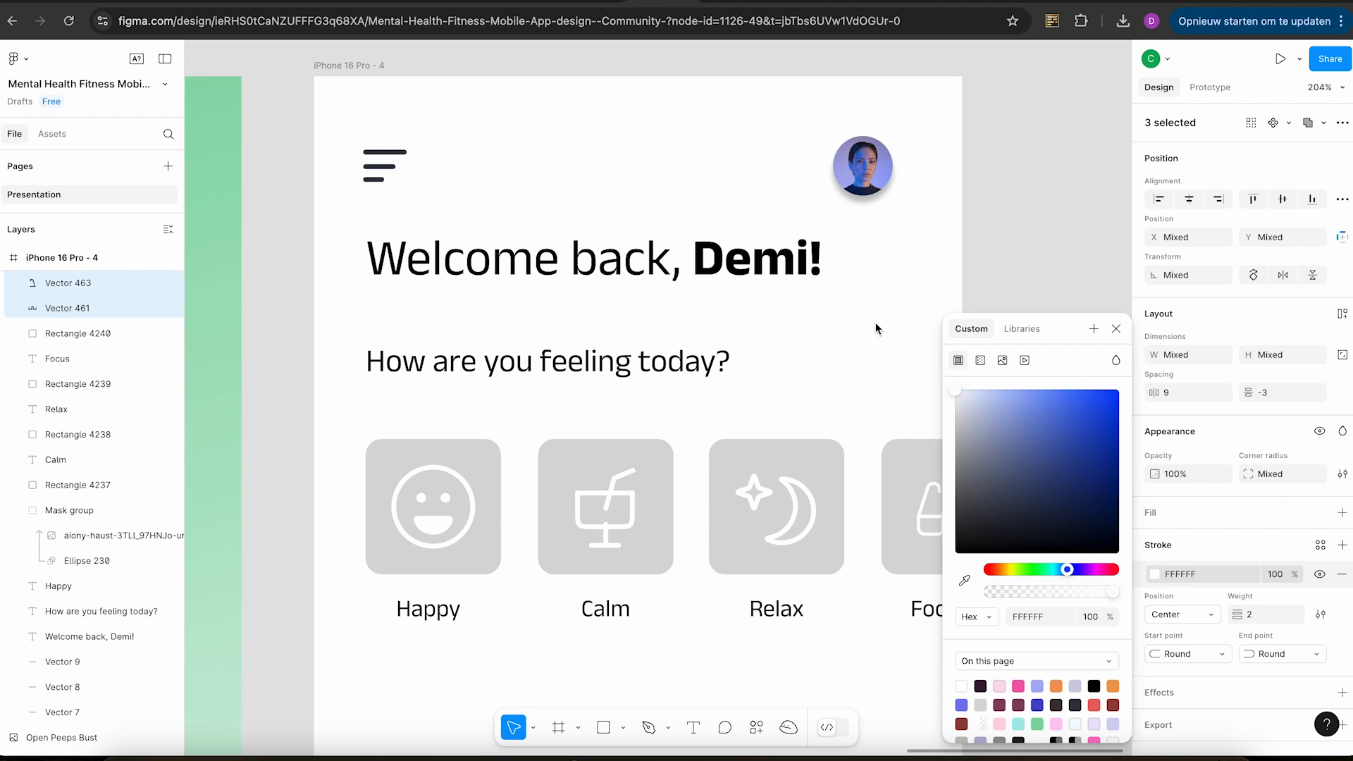
left_click(808, 337)
left_click(929, 501)
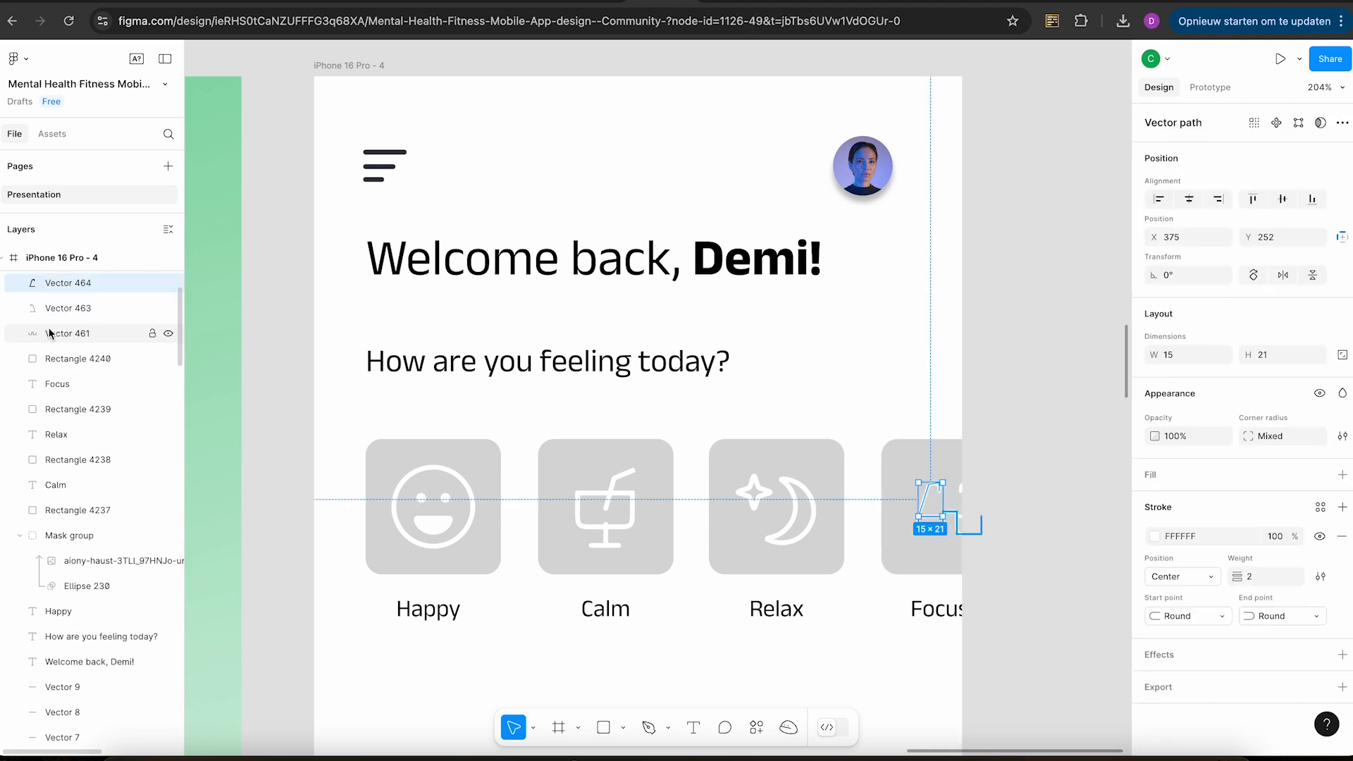
left_click(55, 336, "shift")
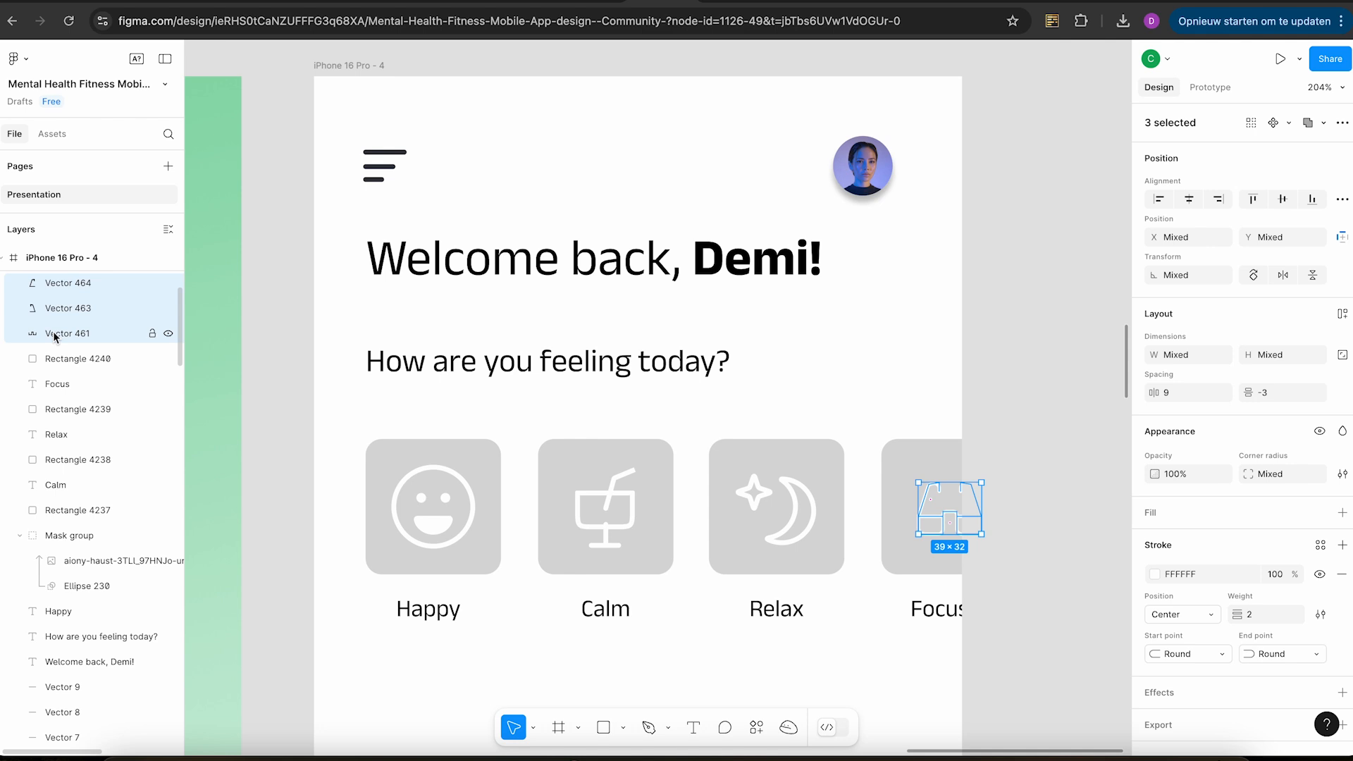
left_click(1263, 616)
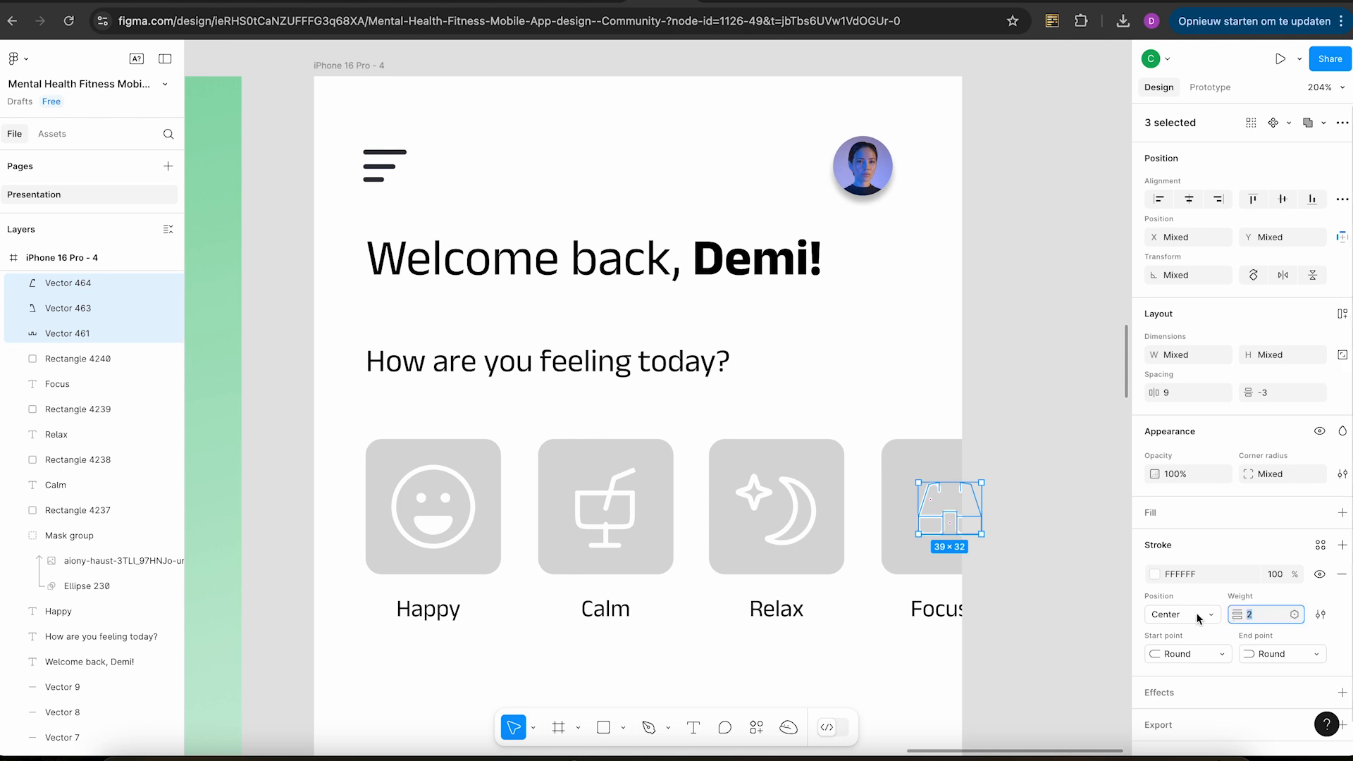
left_click(1081, 657)
scroll(1081, 657, "down", 5)
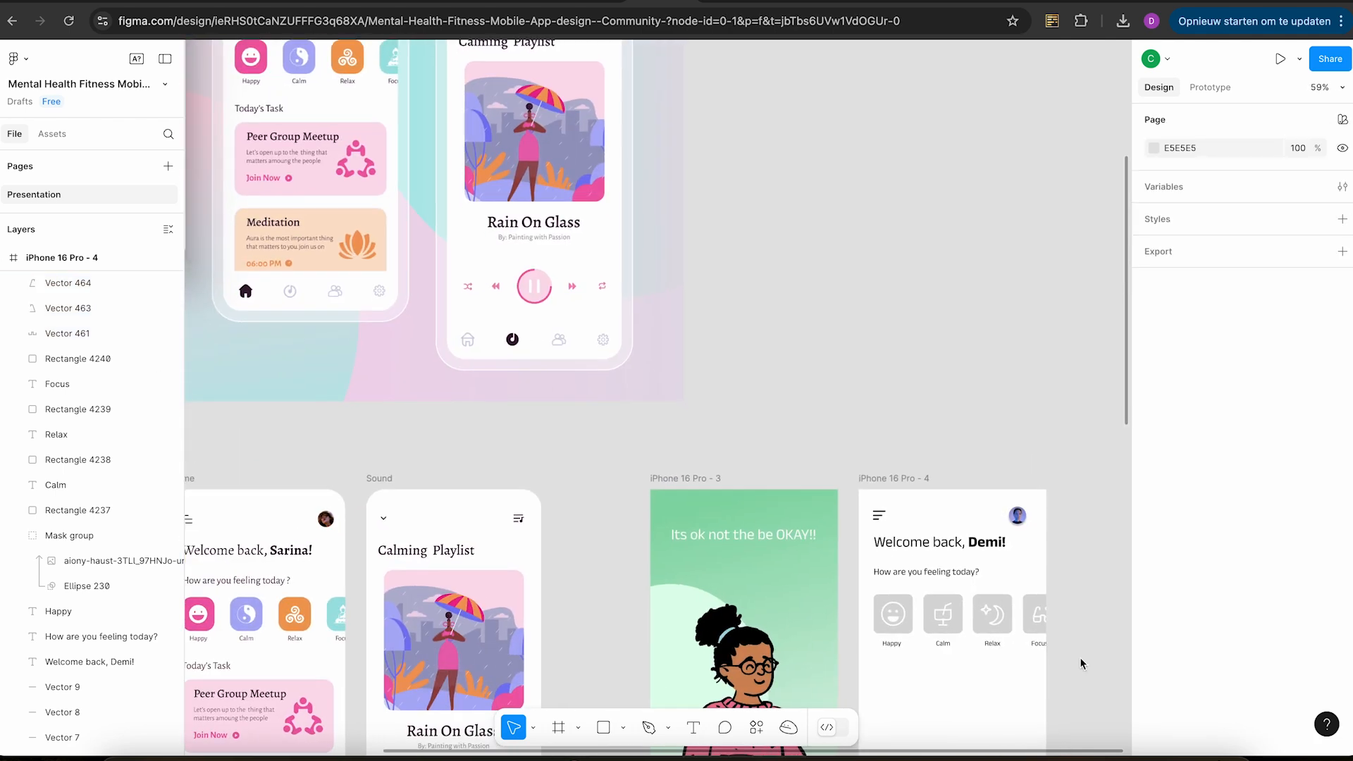
Fill the Happy tile with light pink FFC6E1, starting from the pale pink already used on the page.
scroll(1080, 657, "down", 5)
scroll(1079, 657, "right", 2)
scroll(1080, 657, "left", 4)
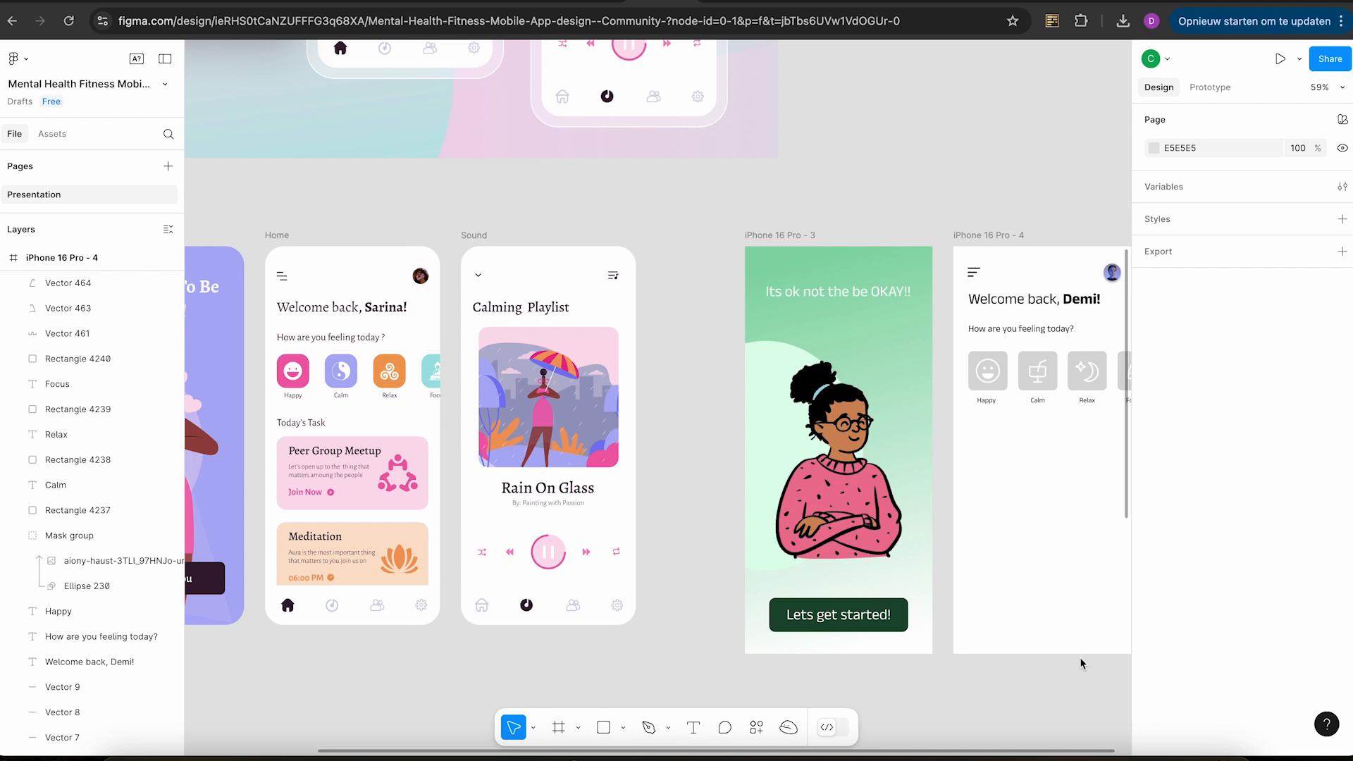
scroll(1080, 657, "right", 4)
scroll(1079, 656, "up", 1)
left_click(794, 409)
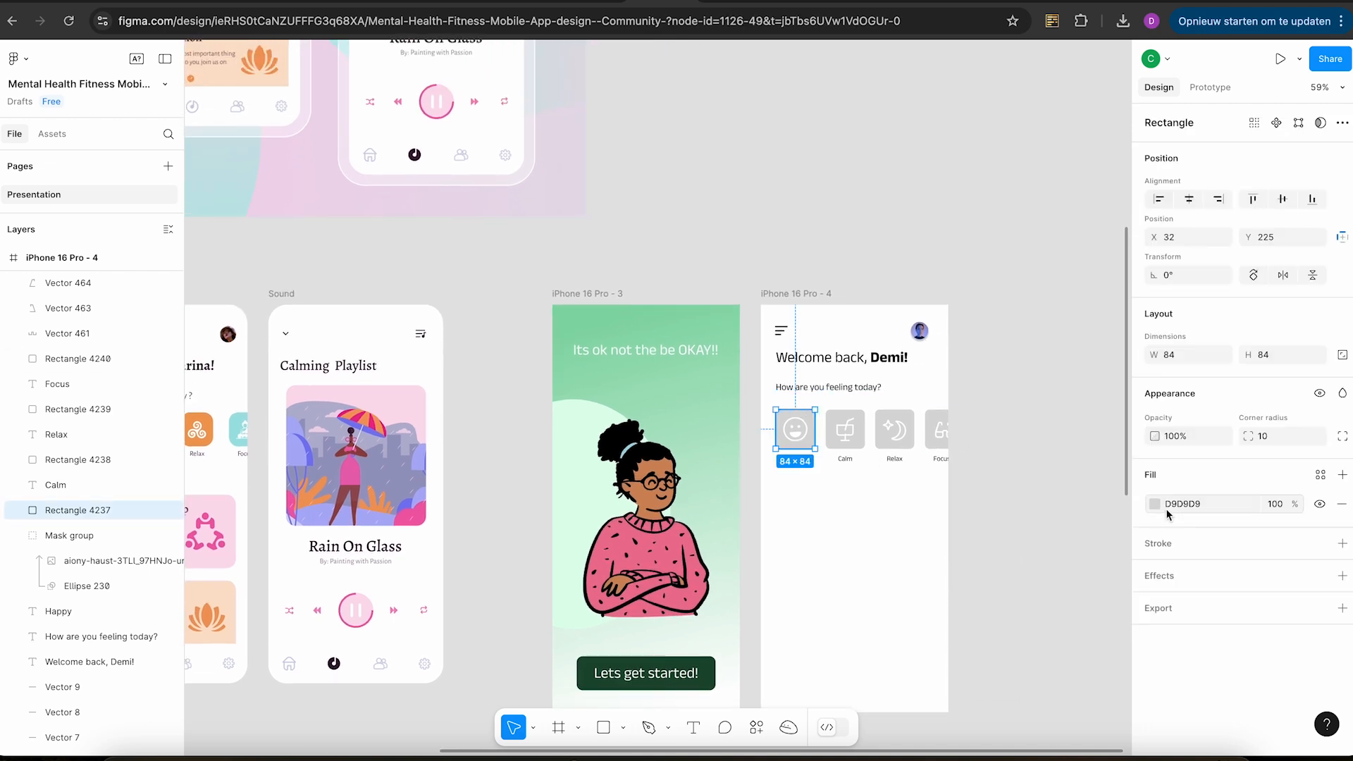
left_click(1155, 504)
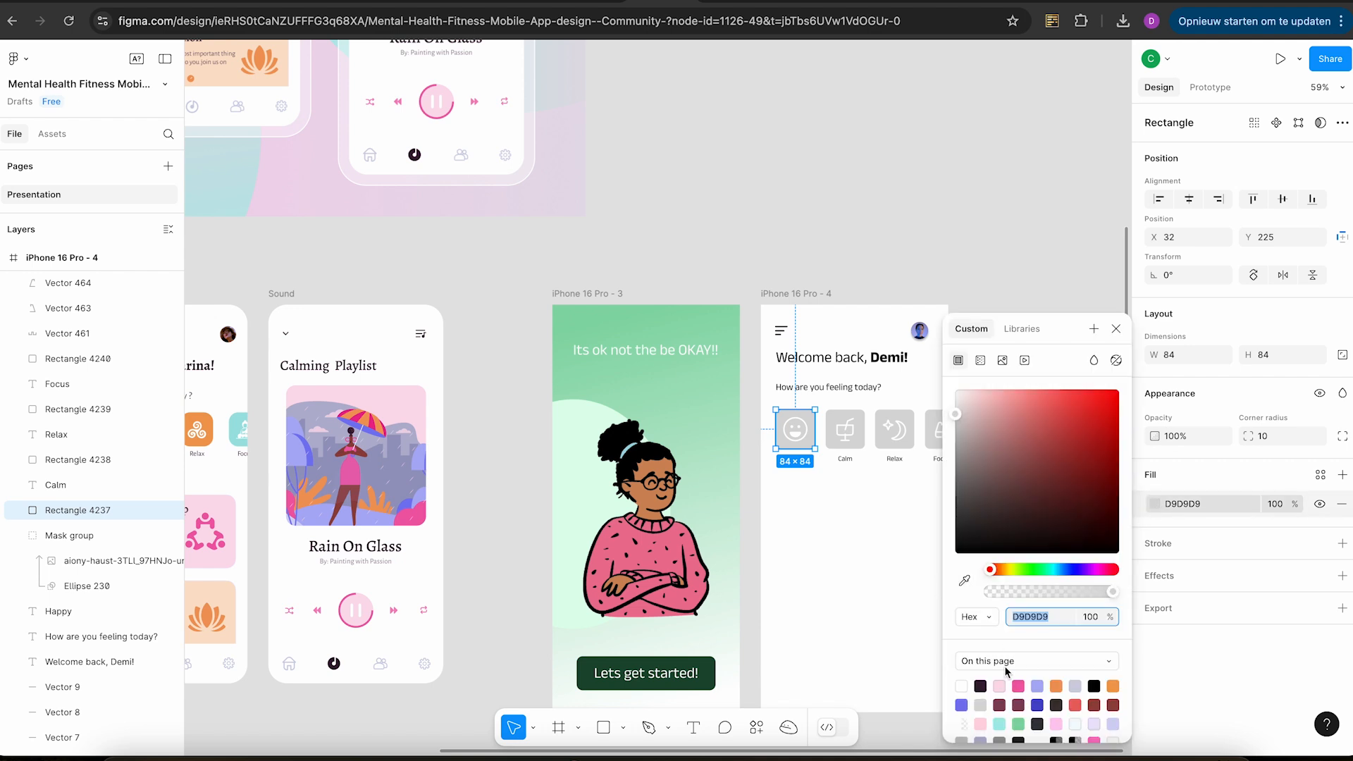
left_click(1000, 687)
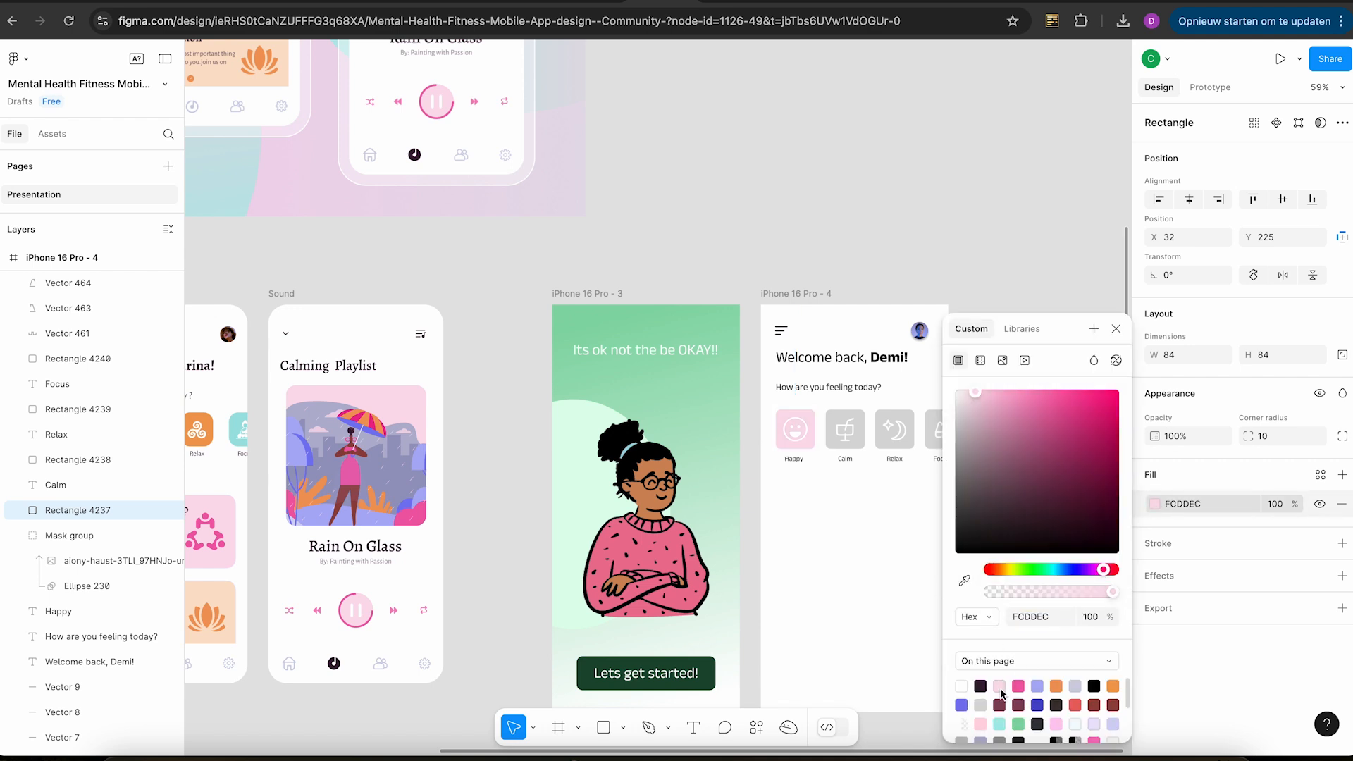
left_click_drag(974, 390, 992, 390)
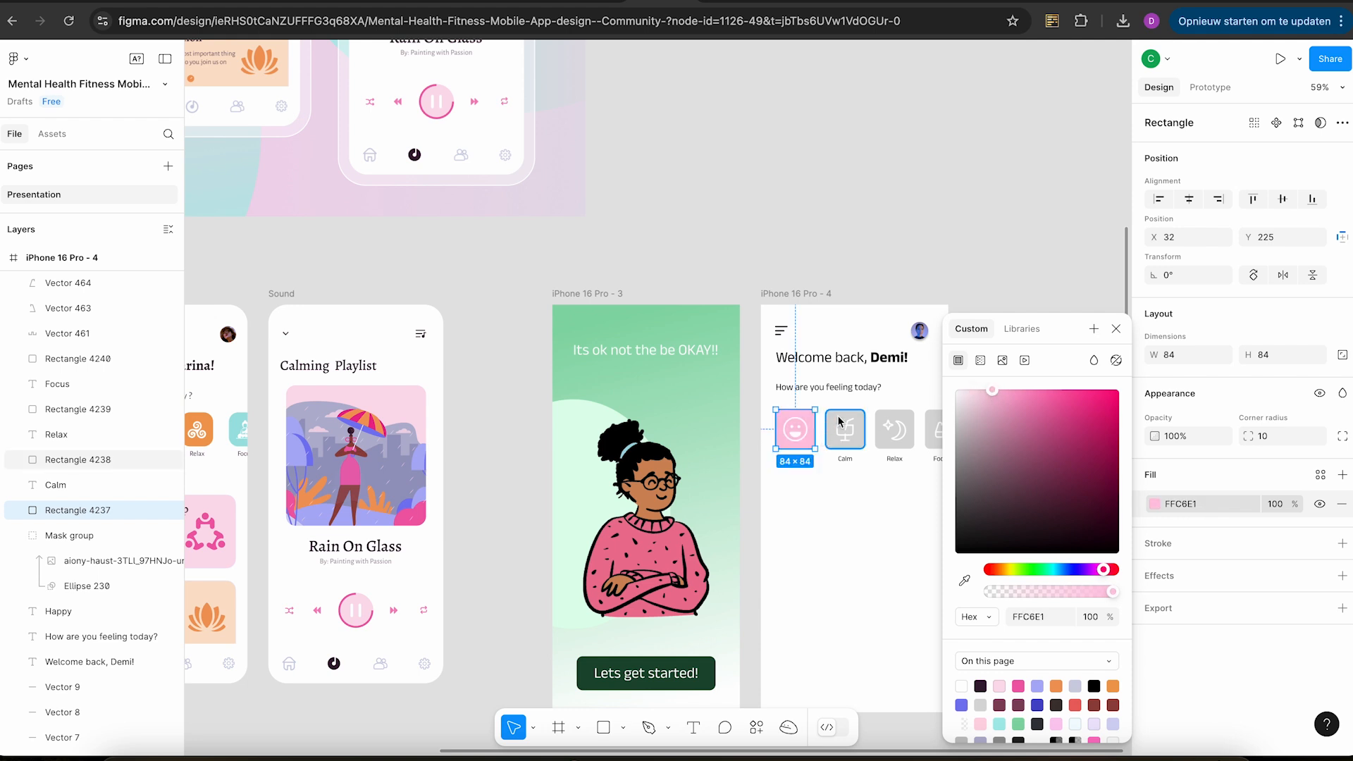
Fill the Calm tile with the page's lavender AEAFF7 and shift it to a slightly more saturated shade.
left_click(839, 421)
scroll(838, 422, "left", 3)
scroll(846, 416, "right", 3)
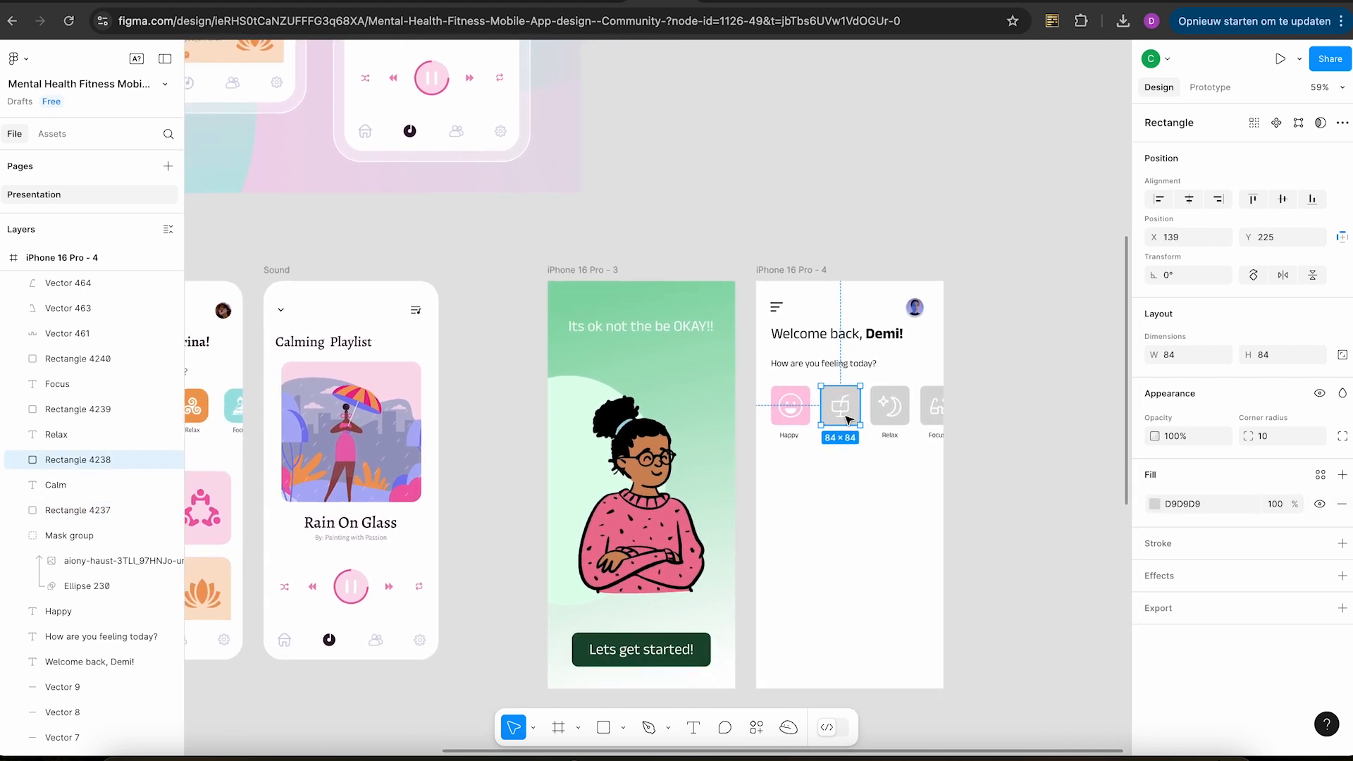
left_click(1156, 502)
left_click(1037, 687)
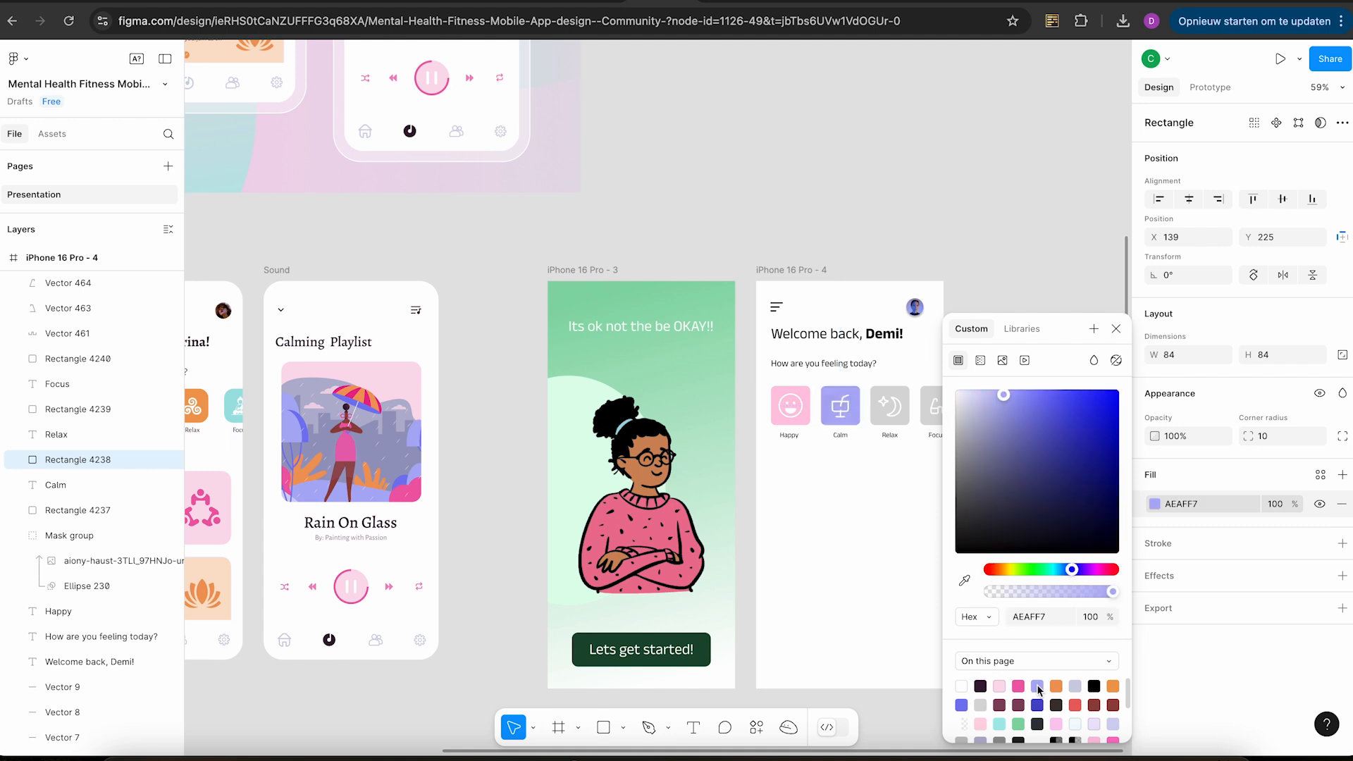
left_click_drag(1005, 396, 1012, 393)
Fill the Relax tile with the page's orange and lighten it to FFBE8D.
left_click(874, 396)
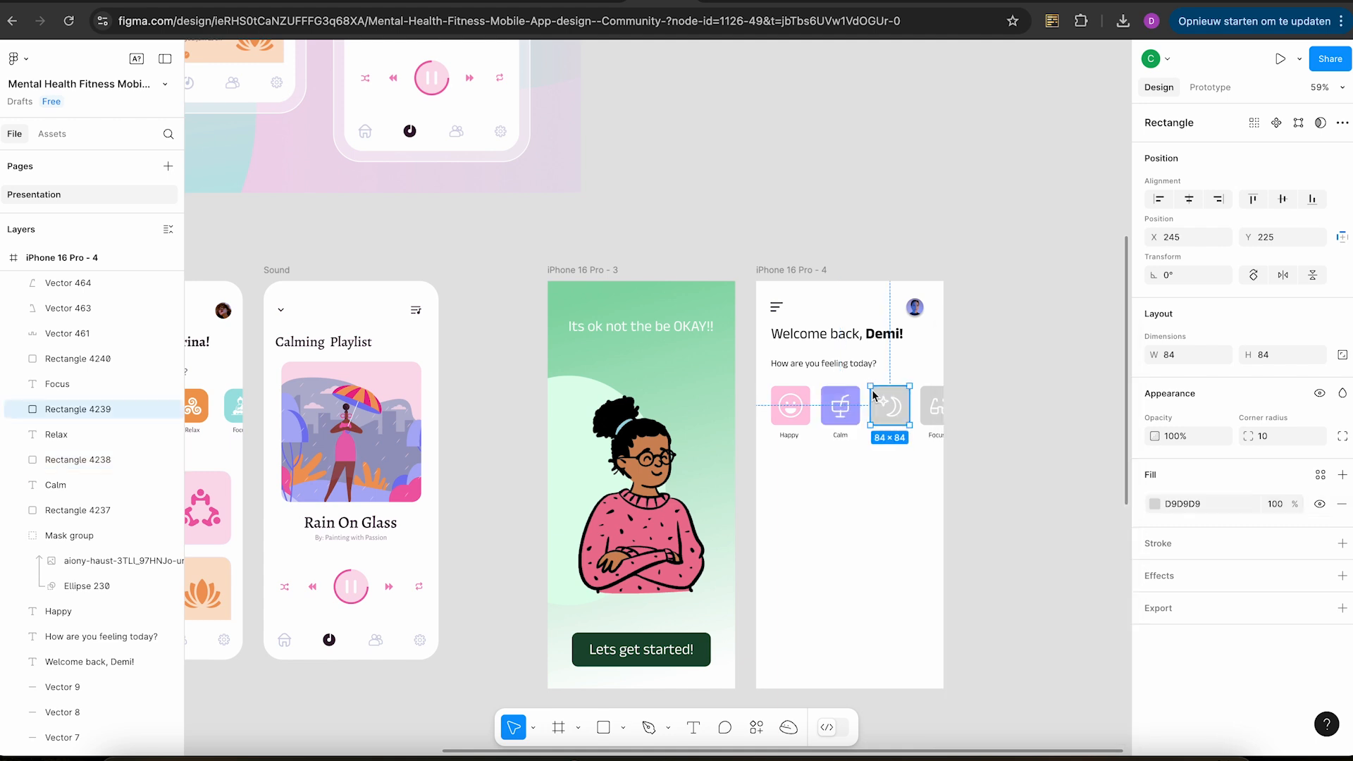
scroll(985, 480, "left", 3)
scroll(985, 480, "down", 3)
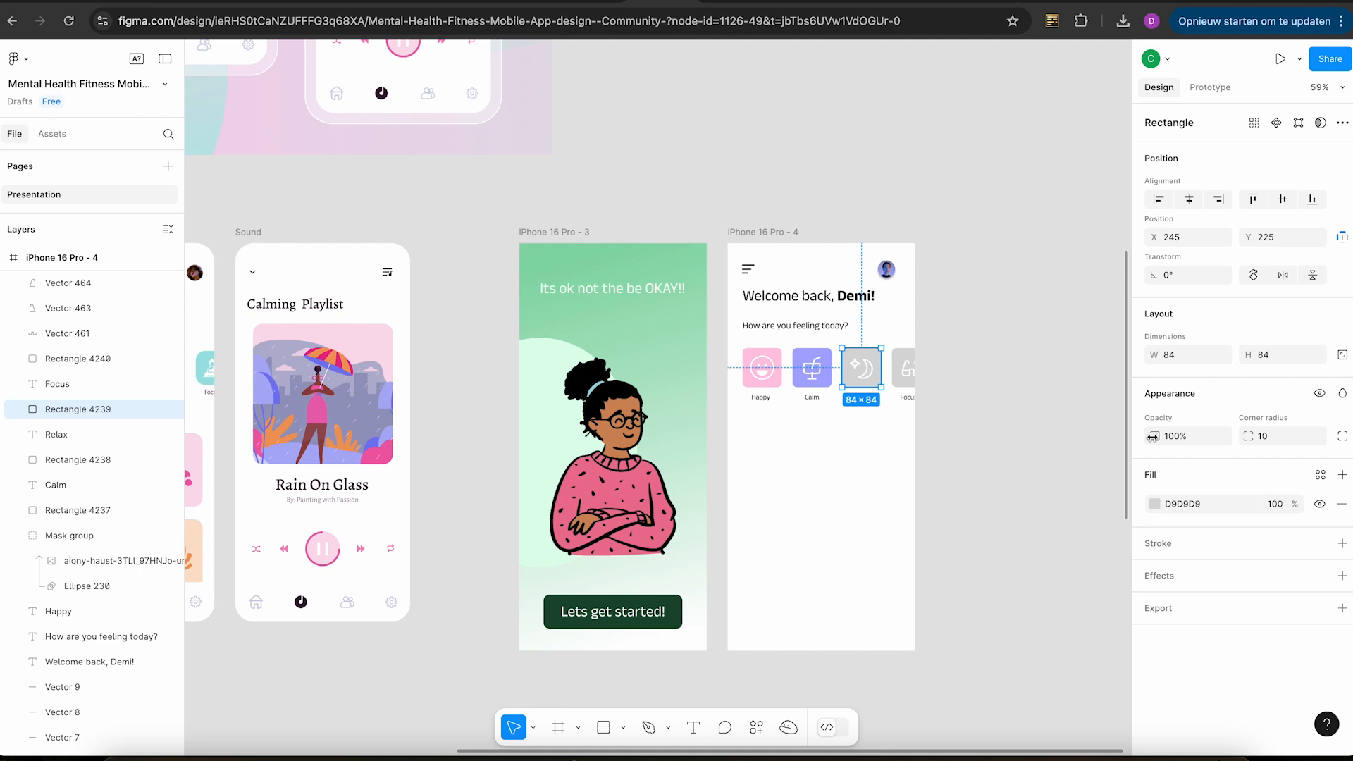
left_click(1154, 504)
left_click(1055, 686)
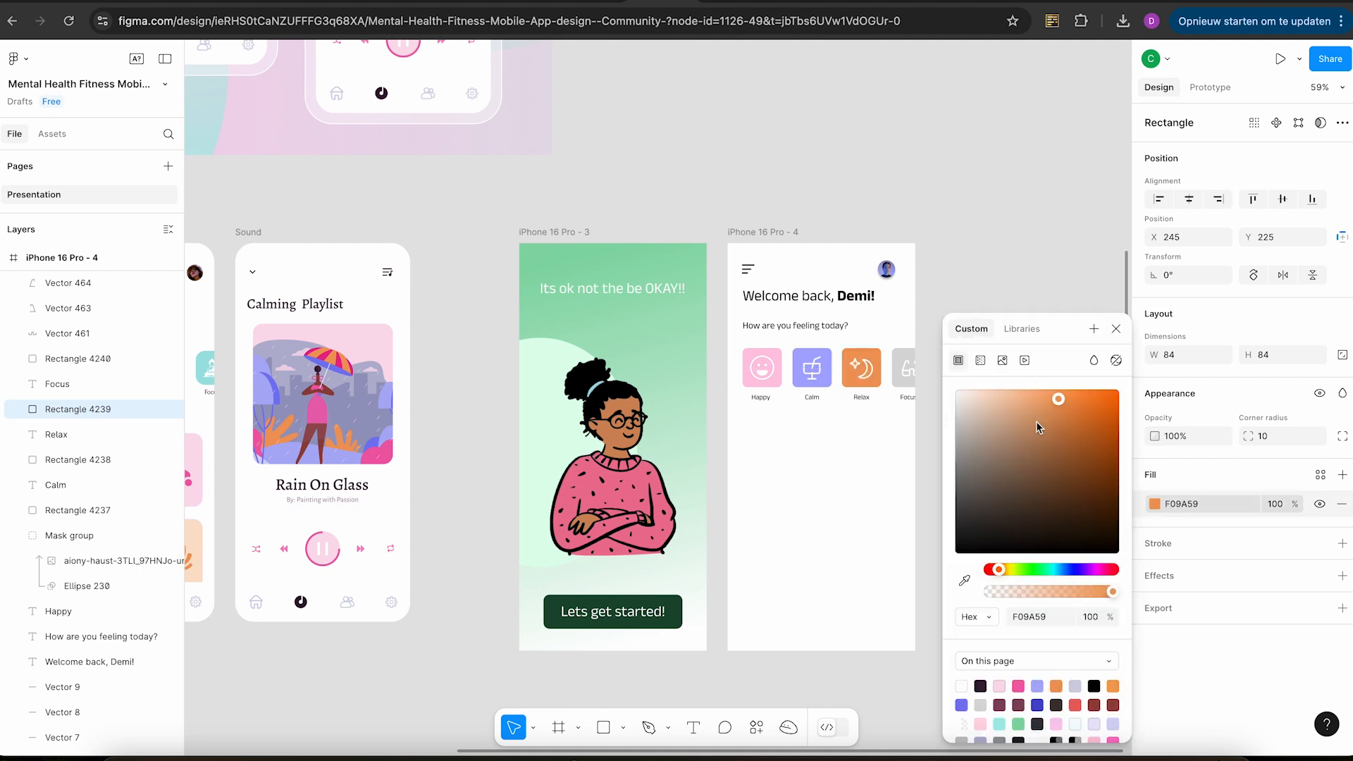
left_click_drag(1050, 397, 1035, 391)
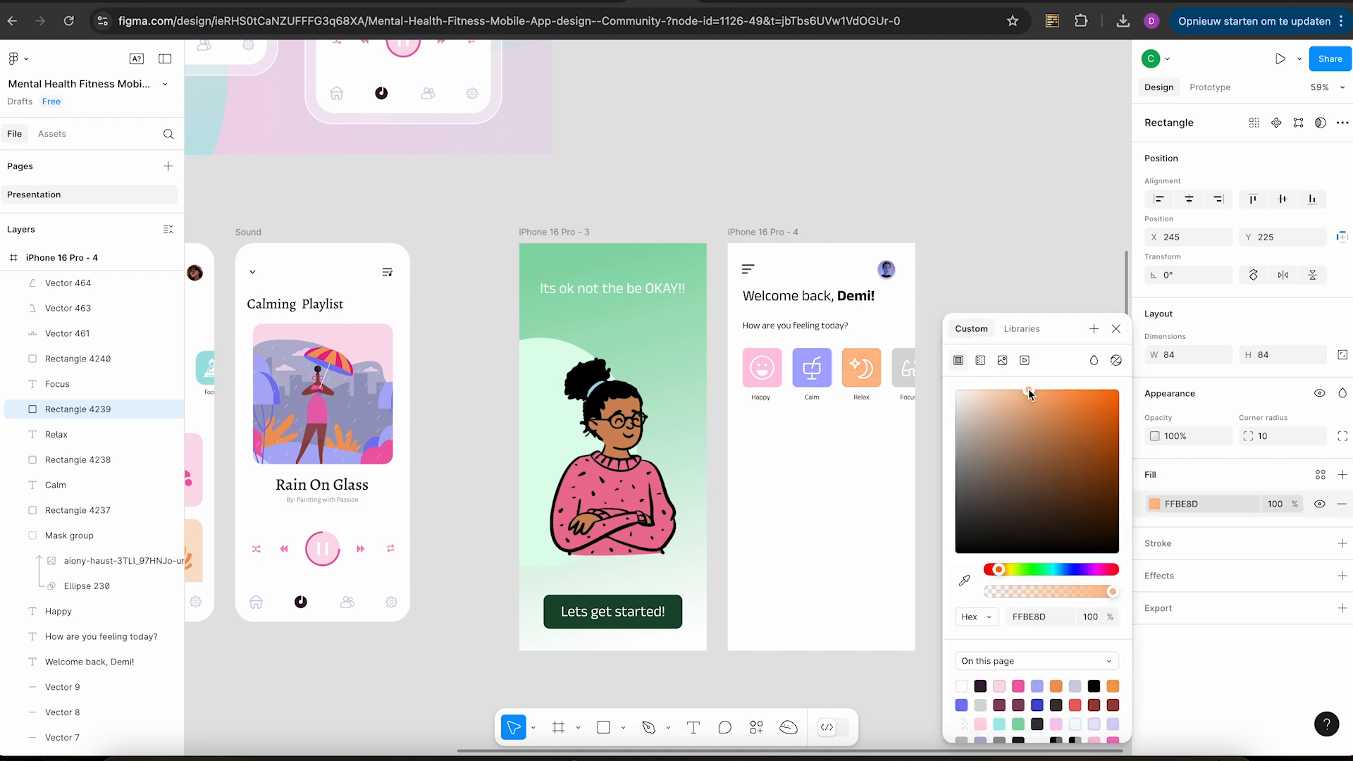
Fill the Focus tile with a soft turquoise, 92E7E6, and deselect it.
left_click(902, 350)
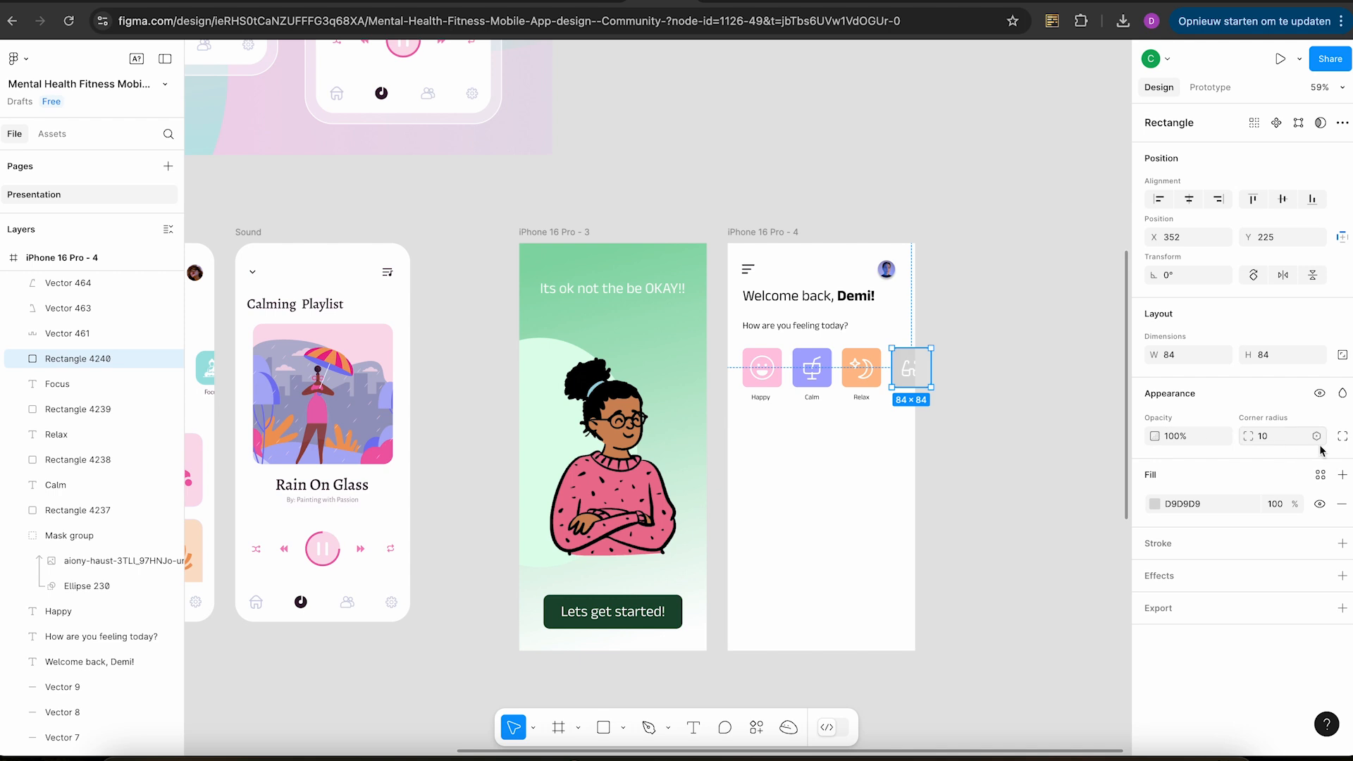
left_click(1154, 504)
left_click_drag(1038, 572, 1054, 572)
mouse_move(1045, 437)
left_mouse_down()
mouse_move(1038, 365)
mouse_move(1064, 357)
mouse_move(1025, 359)
mouse_move(1061, 357)
left_mouse_up()
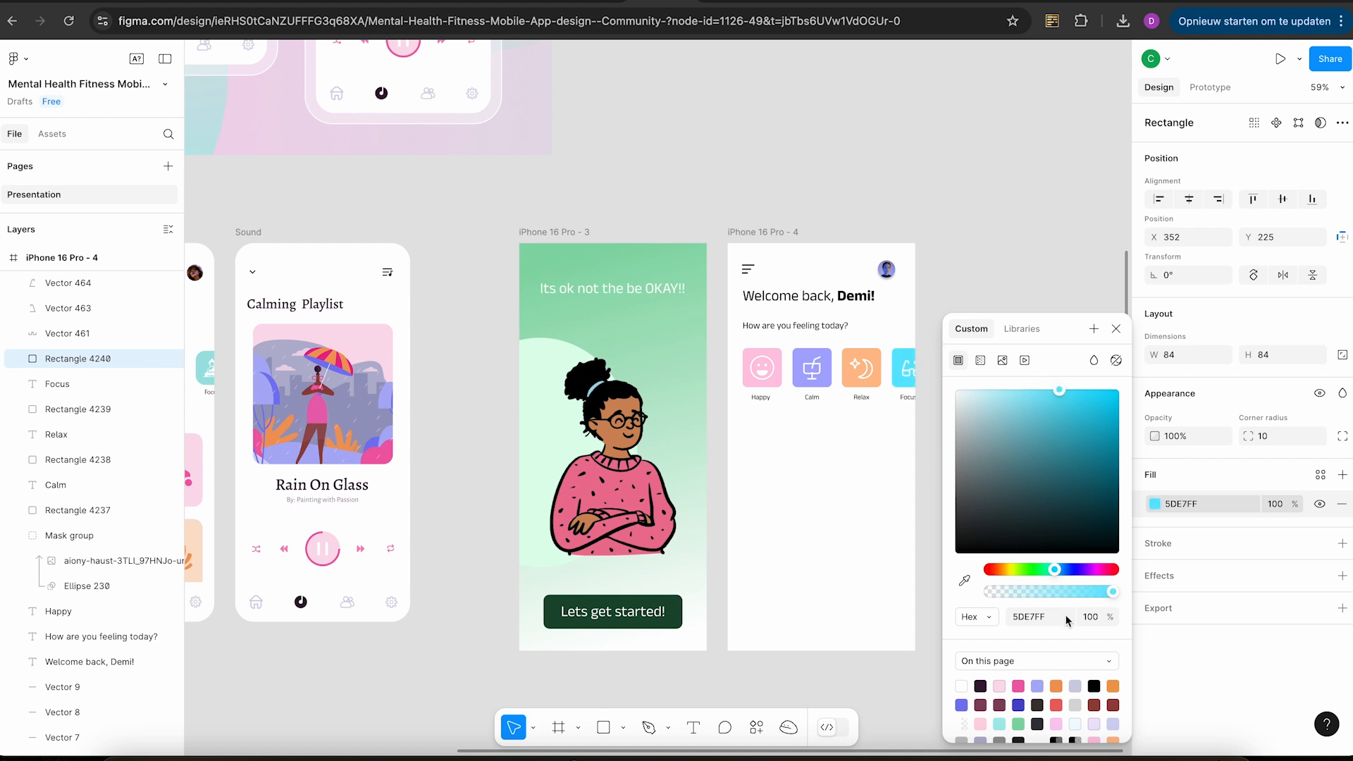
left_click_drag(1056, 575, 1048, 573)
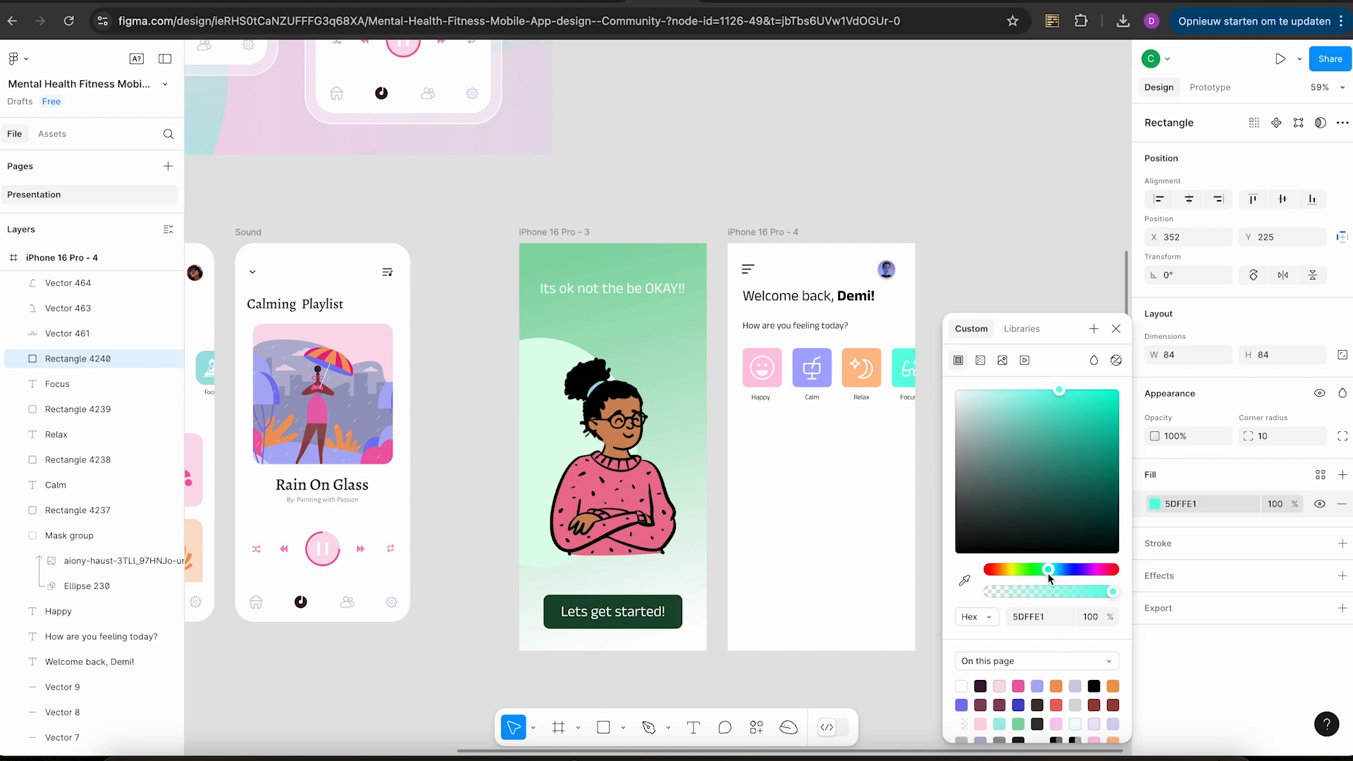
left_click_drag(1044, 569, 1050, 569)
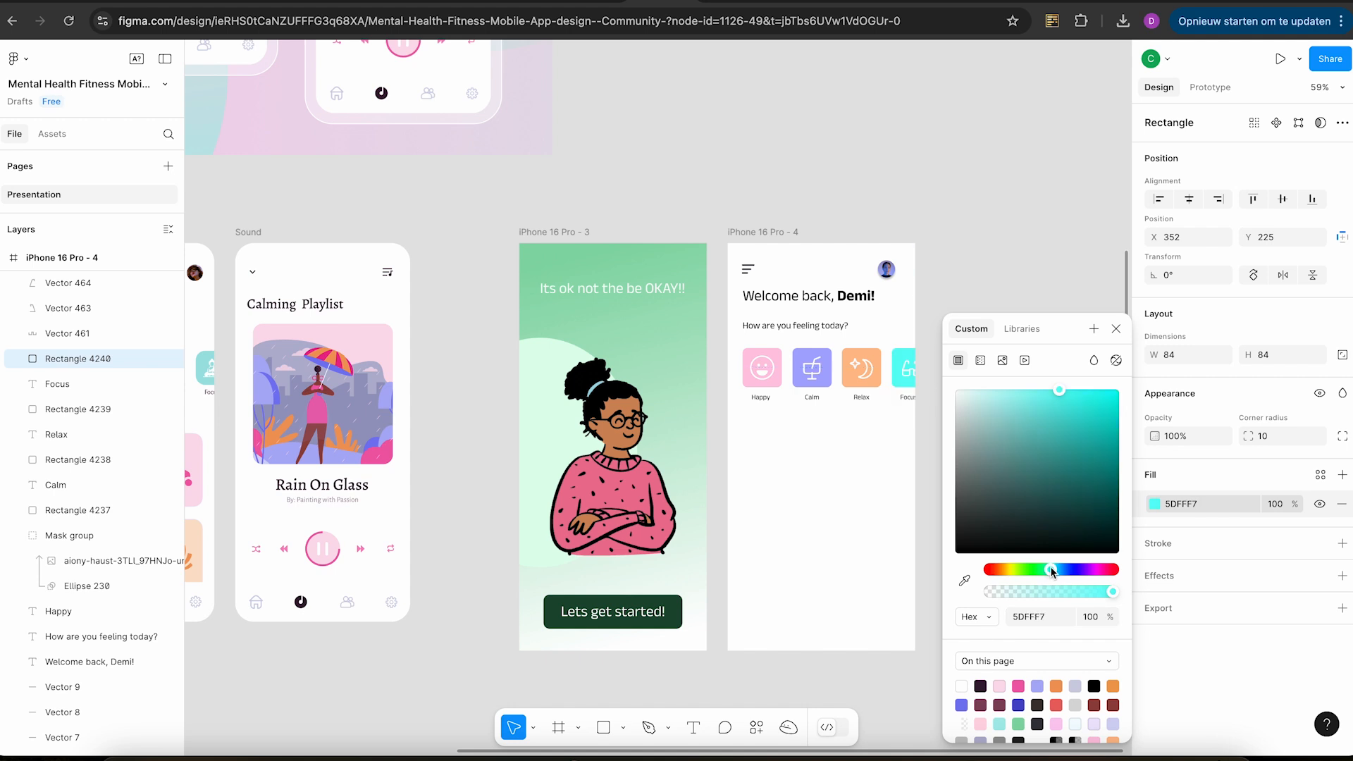
mouse_move(1021, 408)
left_mouse_down()
mouse_move(991, 393)
mouse_move(1016, 415)
left_mouse_up()
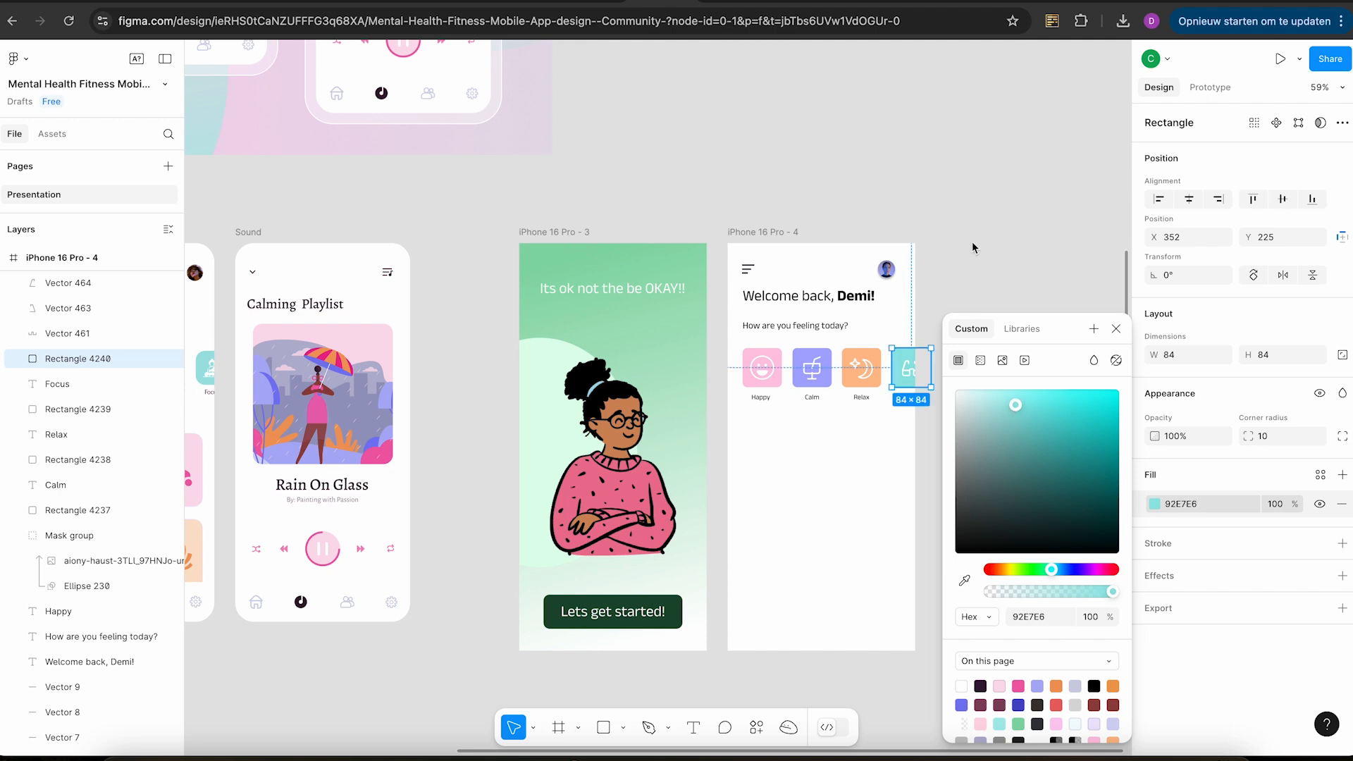
left_click(983, 275)
Compare the two new frames with the original Onboarding, Home and Sound screens and examine the "Lets get started!" button up close.
scroll(1000, 336, "left", 2)
scroll(1000, 337, "left", 3)
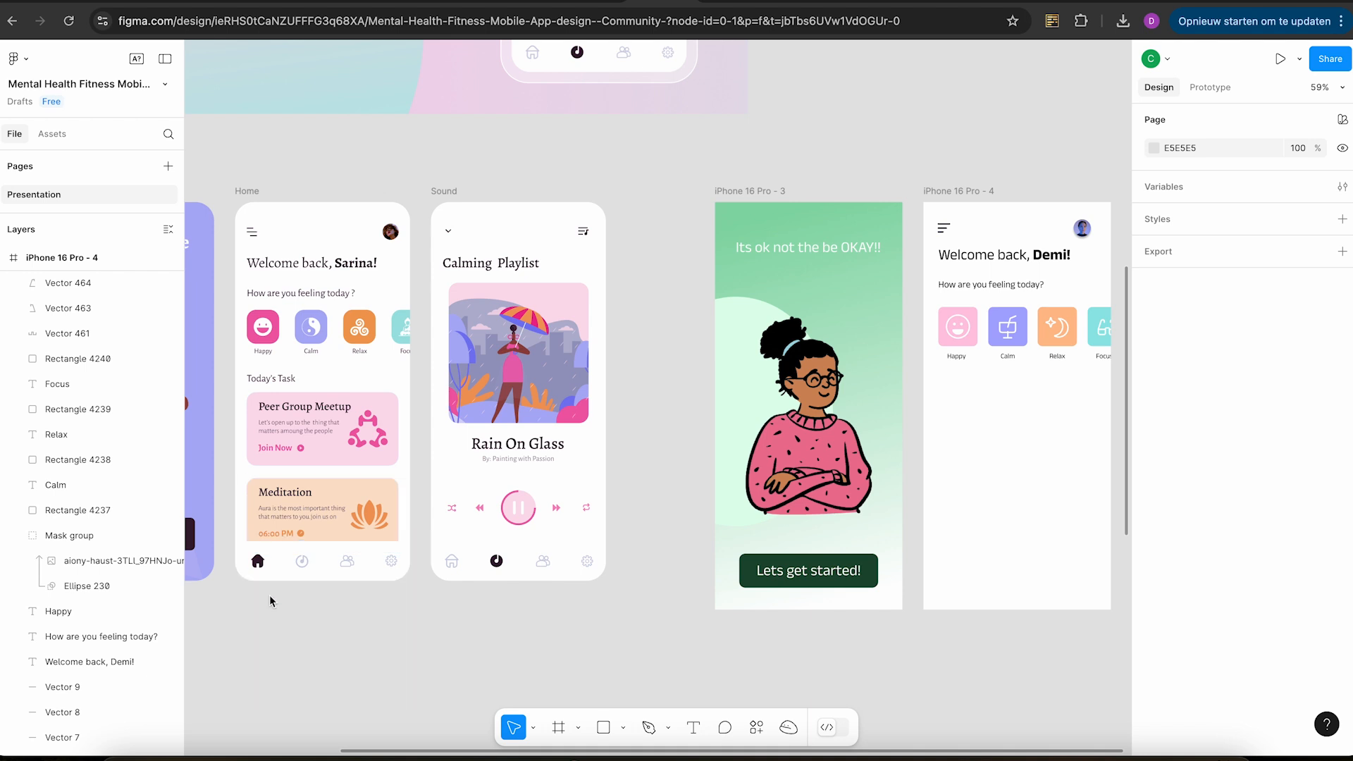
scroll(481, 598, "down", 5)
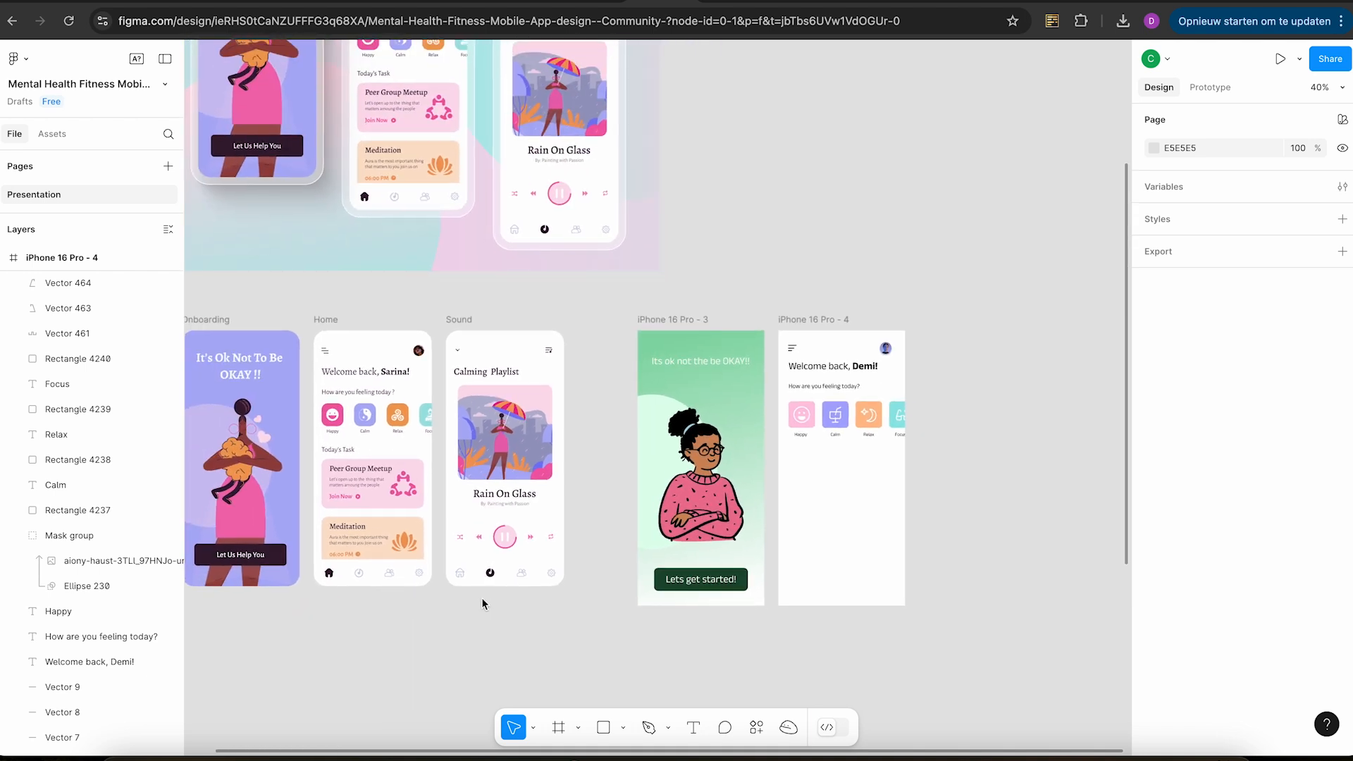
scroll(482, 599, "up", 1)
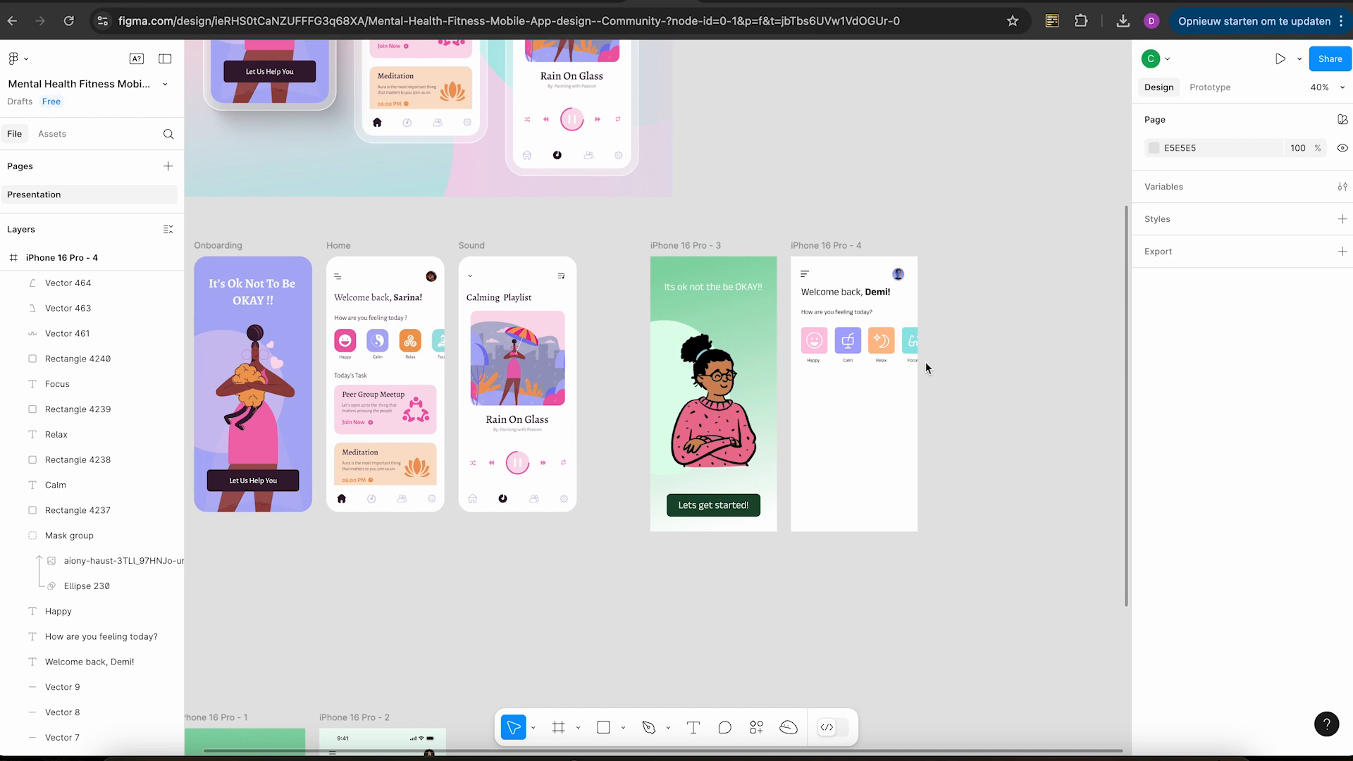
scroll(926, 368, "right", 3)
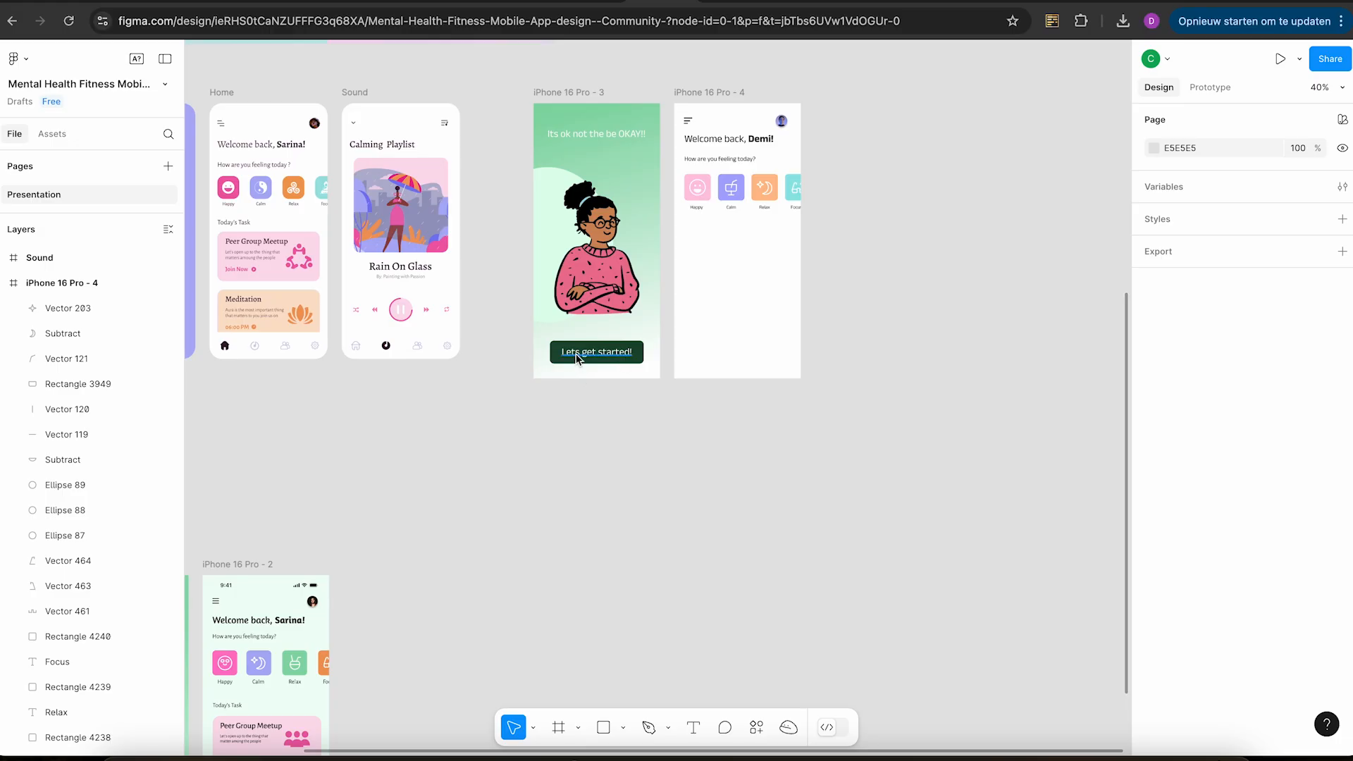
scroll(577, 357, "up", 2)
scroll(577, 358, "right", 3)
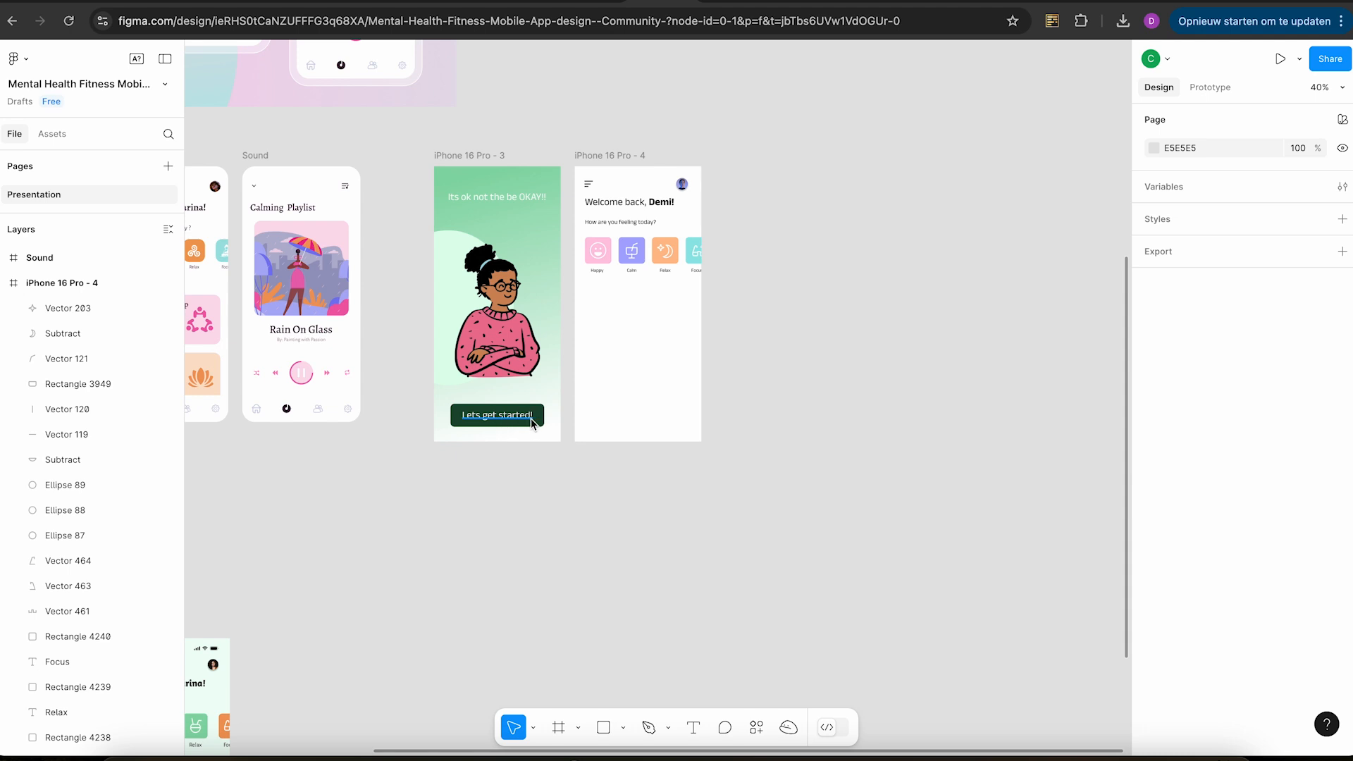
scroll(521, 414, "up", 5)
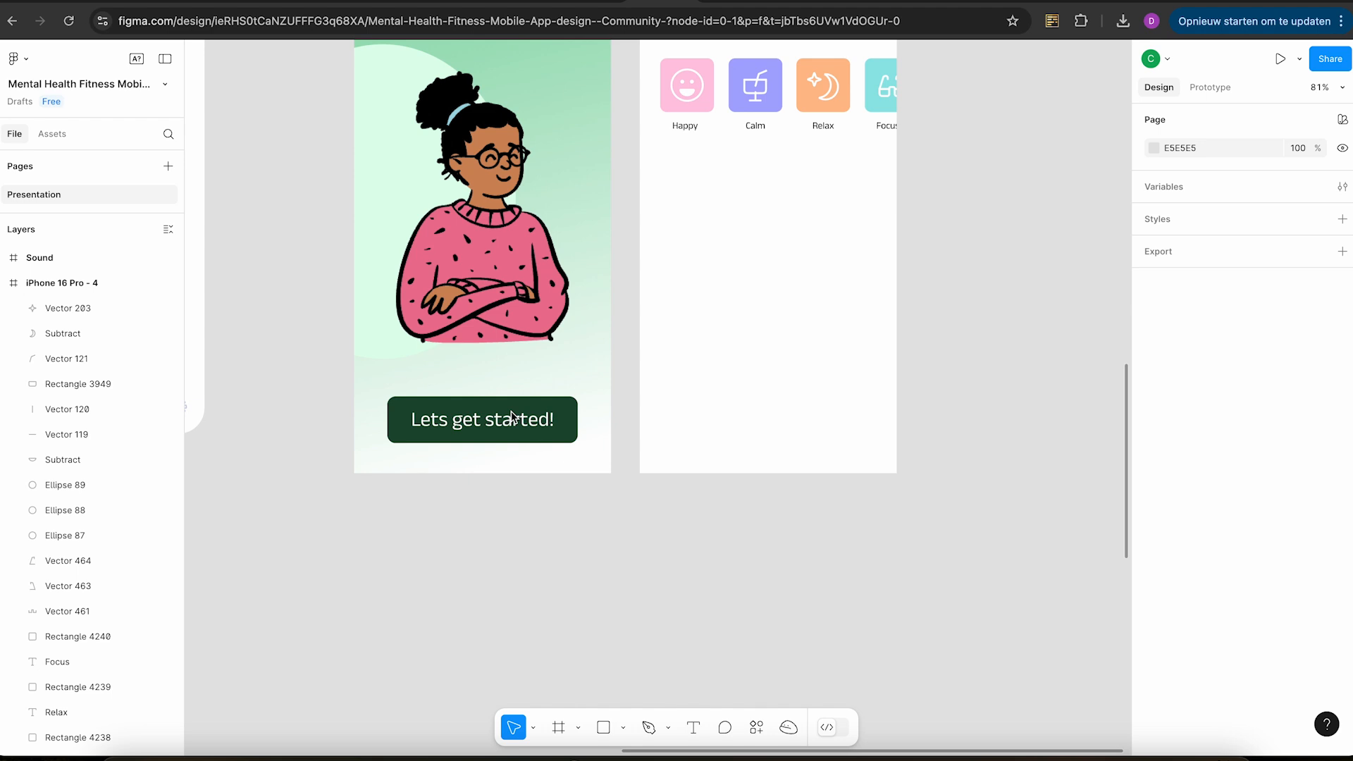
scroll(511, 416, "up", 4)
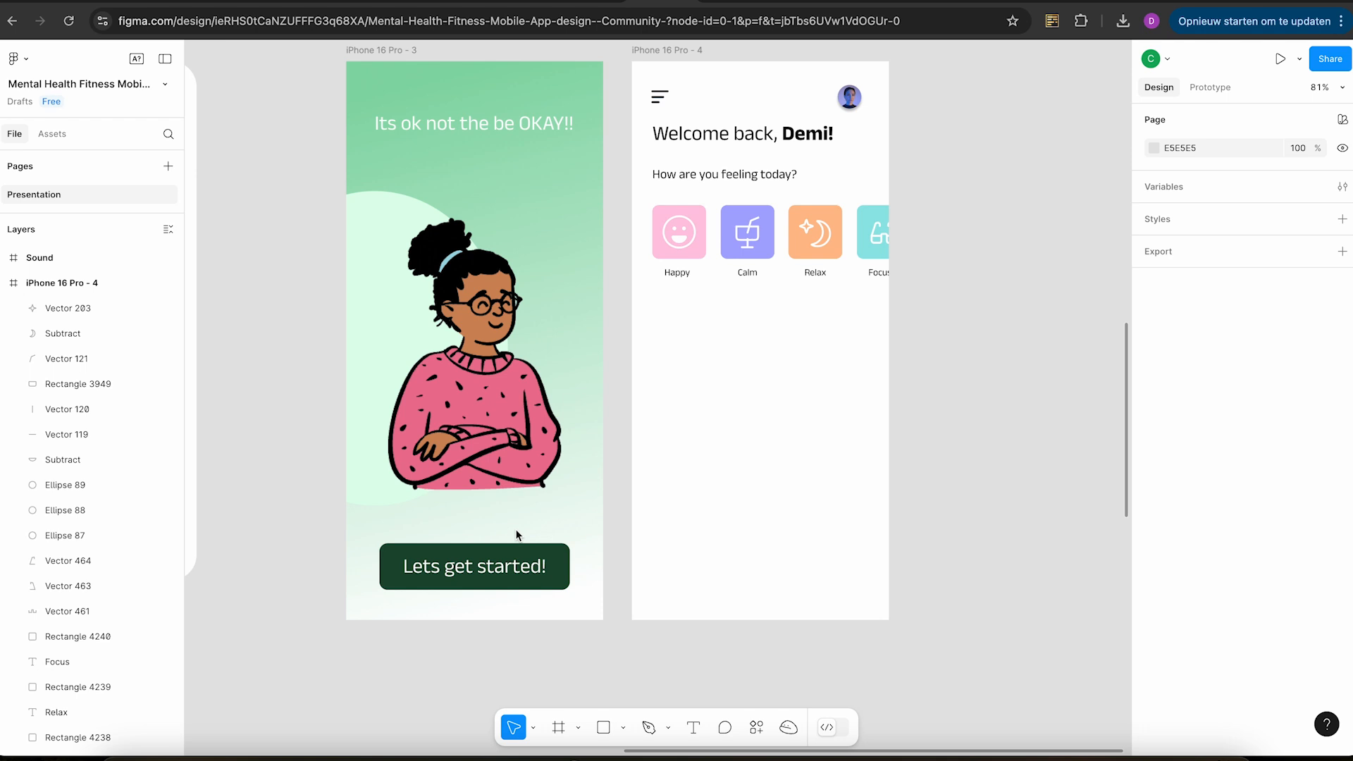
Duplicate the "Lets get started!" text and its green rectangle onto the empty canvas below the onboarding frame.
scroll(516, 536, "down", 3)
left_click(518, 472)
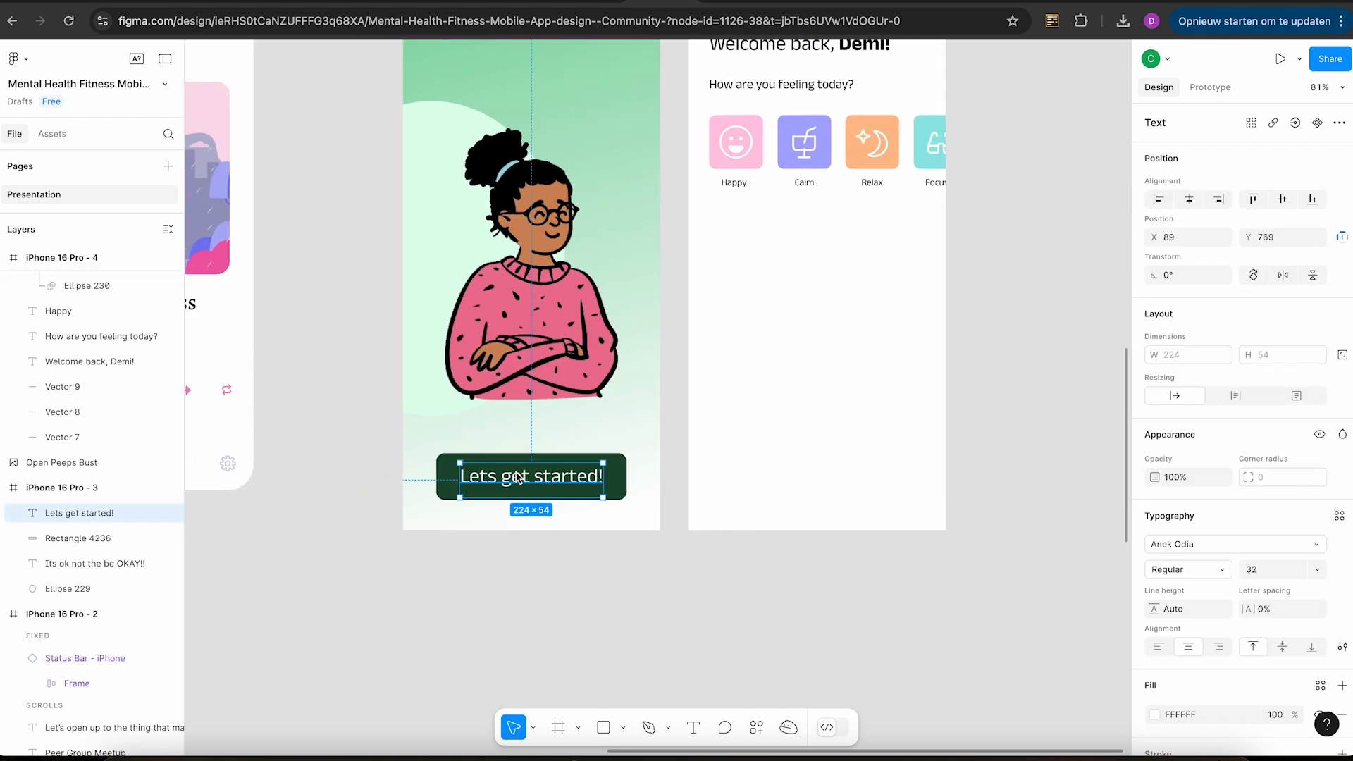
left_click(465, 458, "shift")
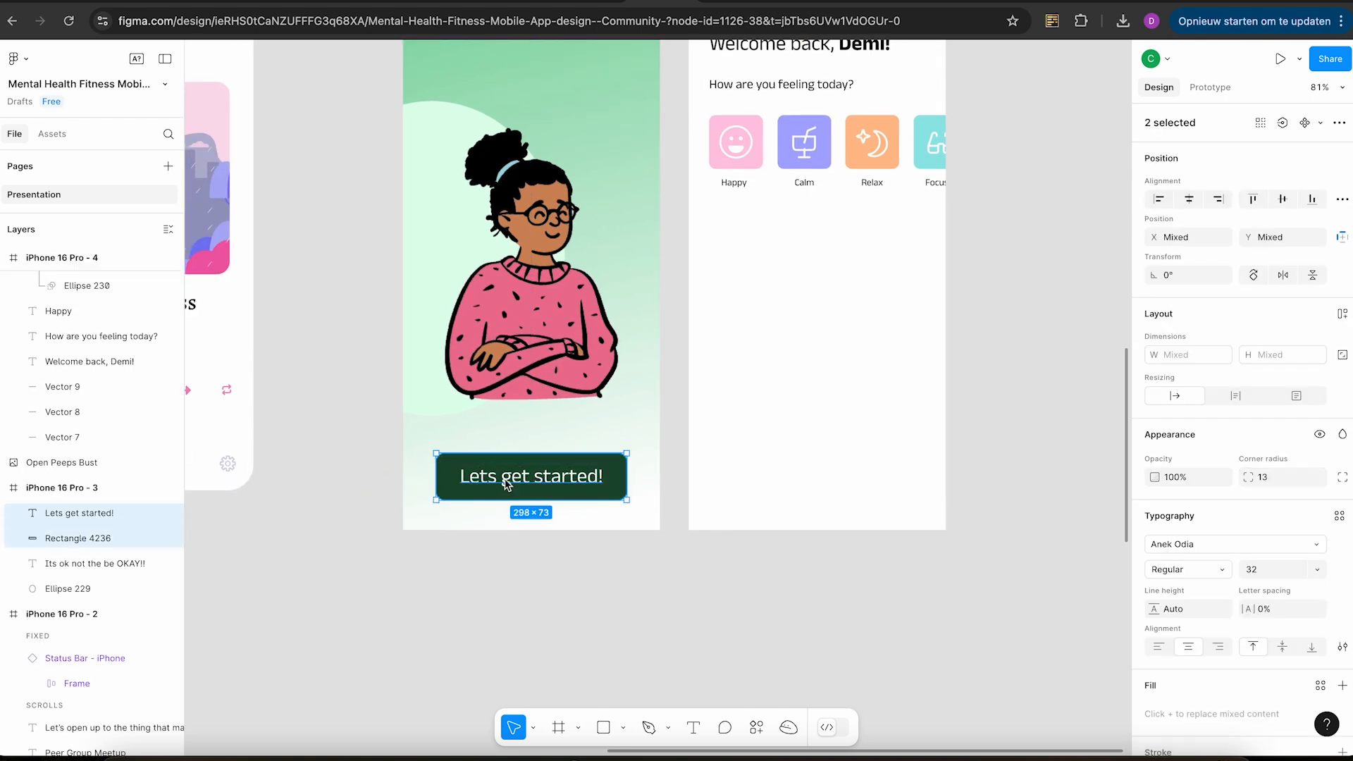
scroll(528, 497, "down", 4)
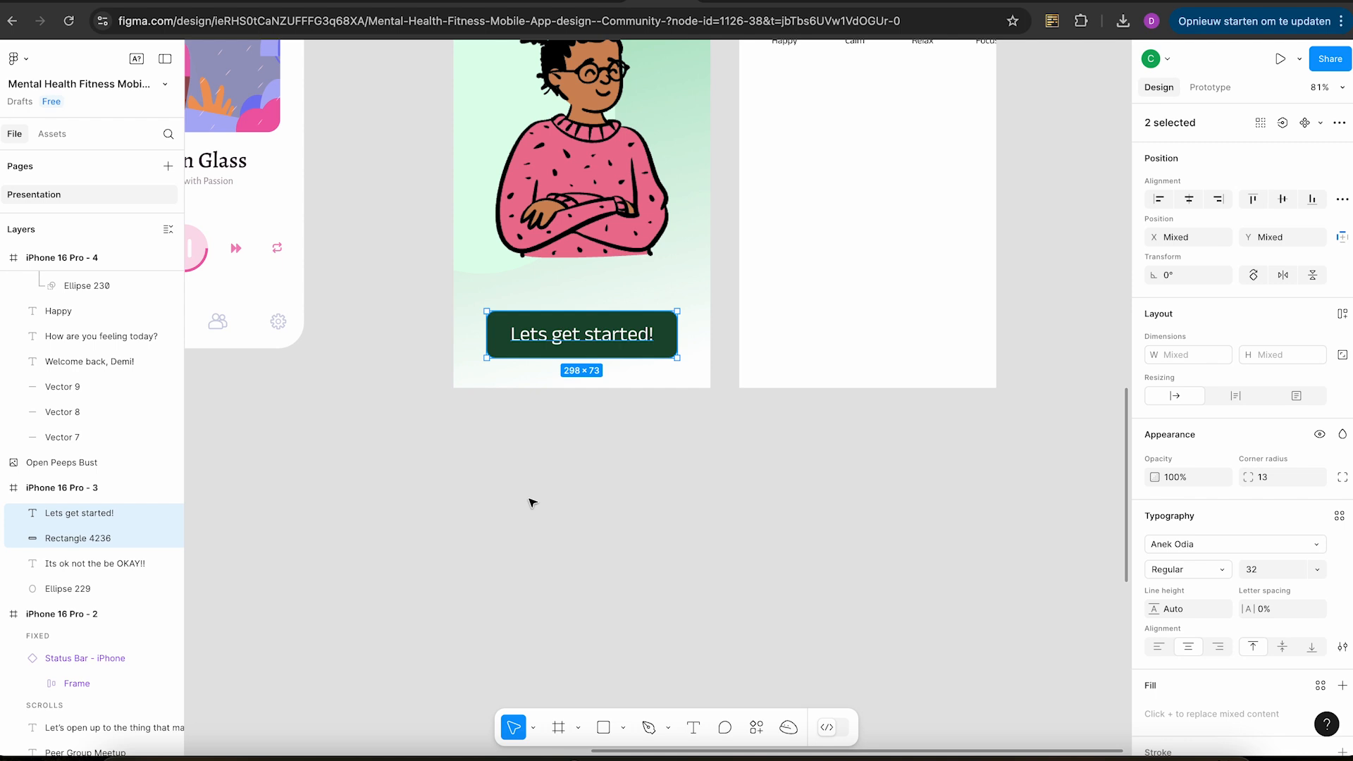
left_click_drag(572, 354, 572, 519)
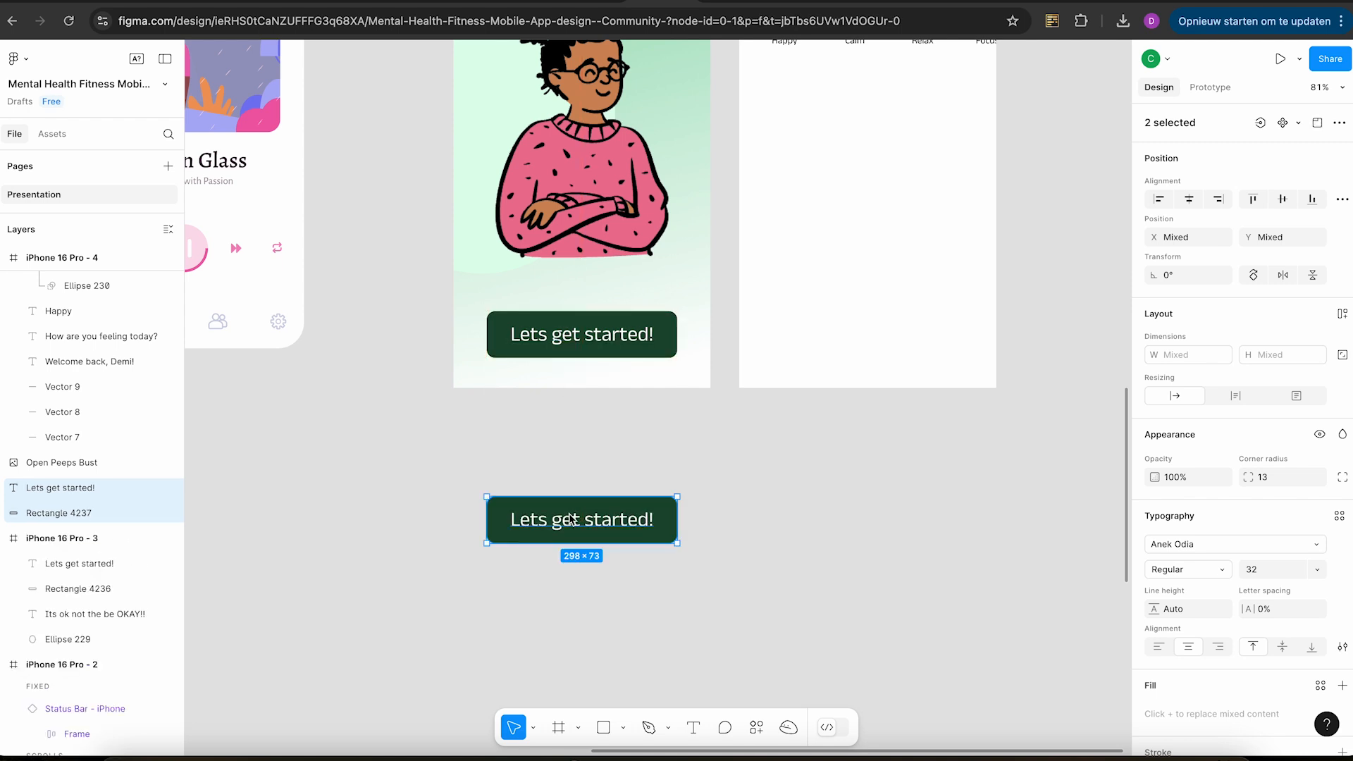
left_click(584, 454)
Create a component from the duplicated "Lets get started!" text and rectangle, and show it among the file's assets.
scroll(583, 455, "up", 5)
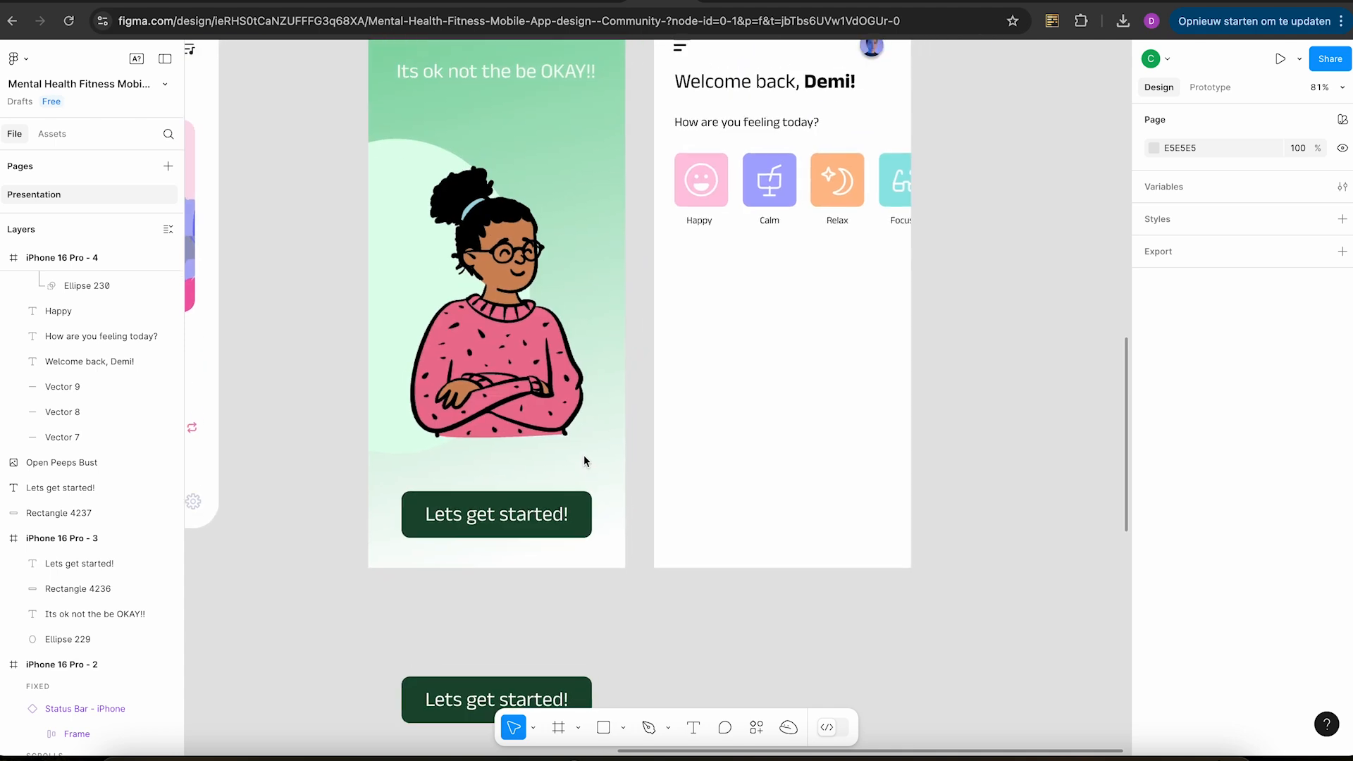
scroll(584, 456, "down", 1)
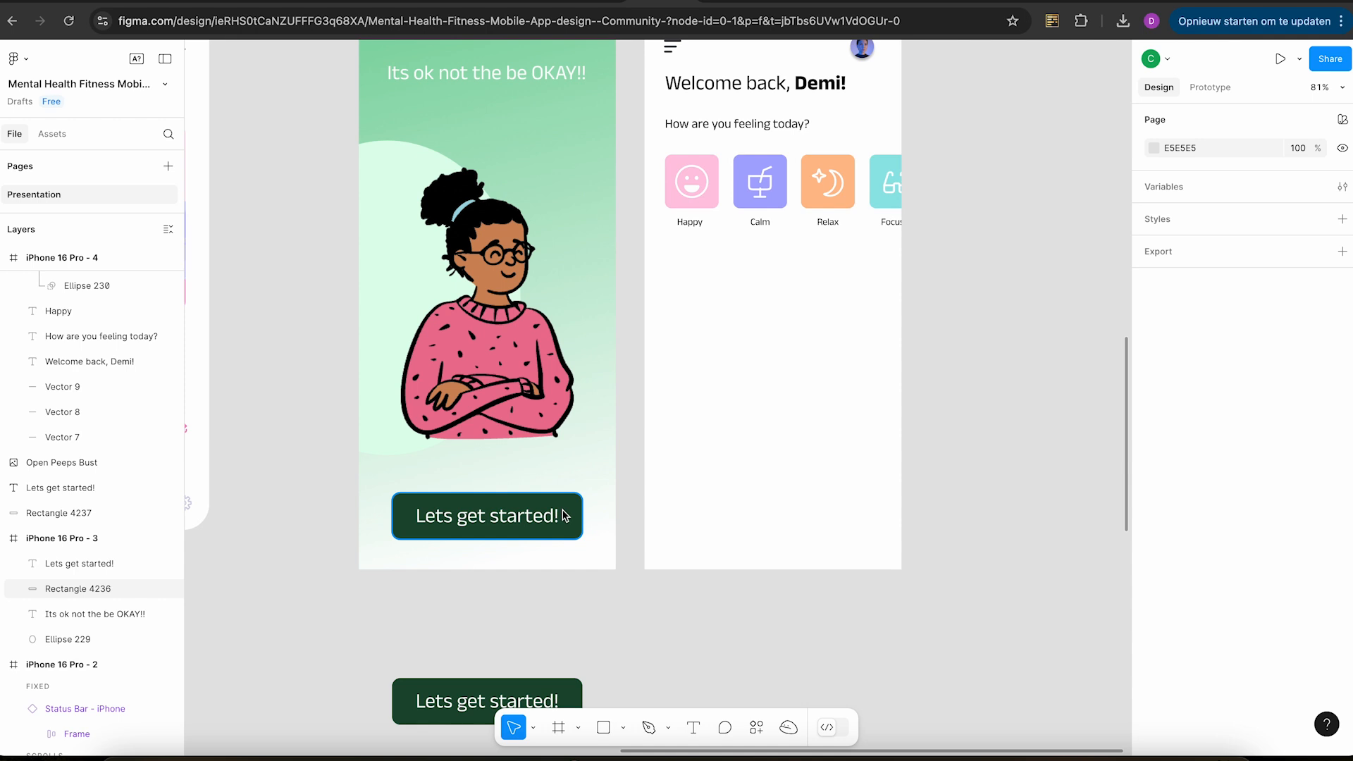
scroll(534, 581, "down", 3)
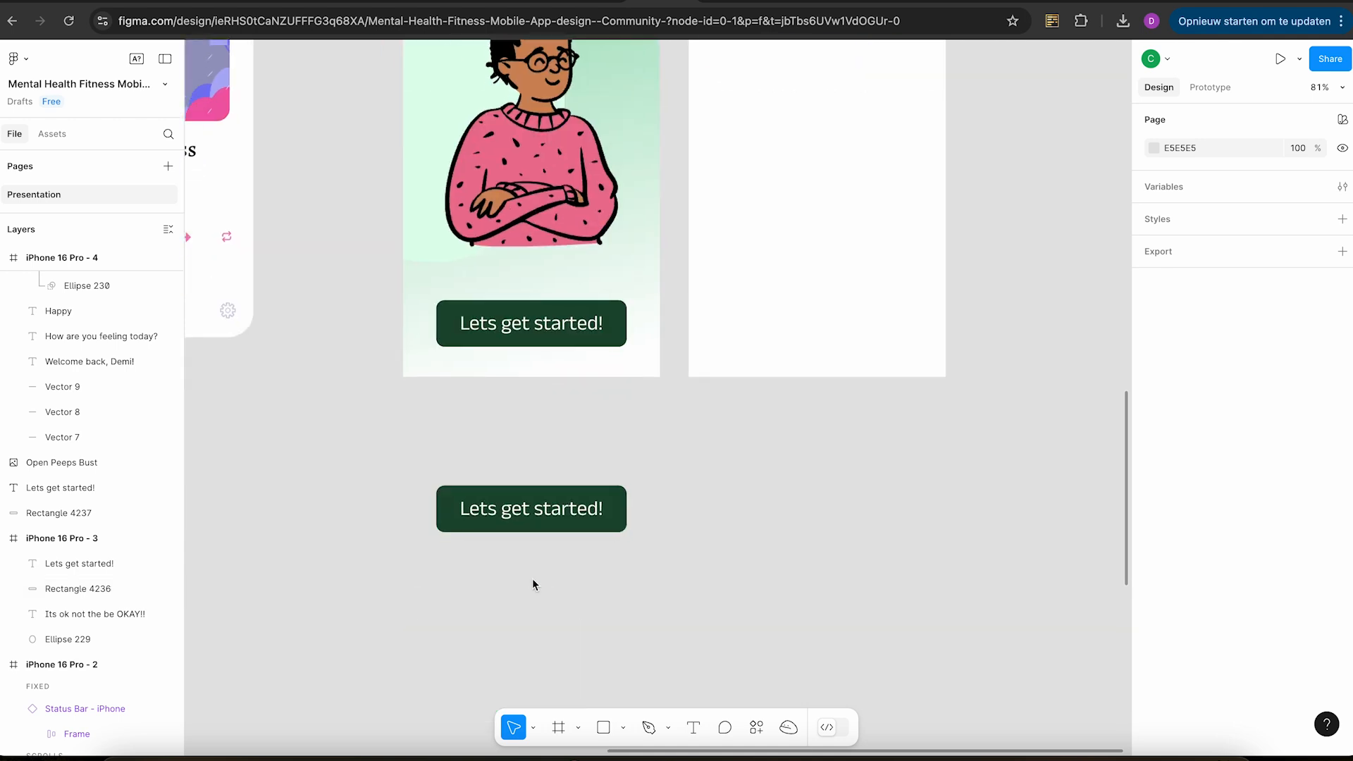
left_click(465, 502)
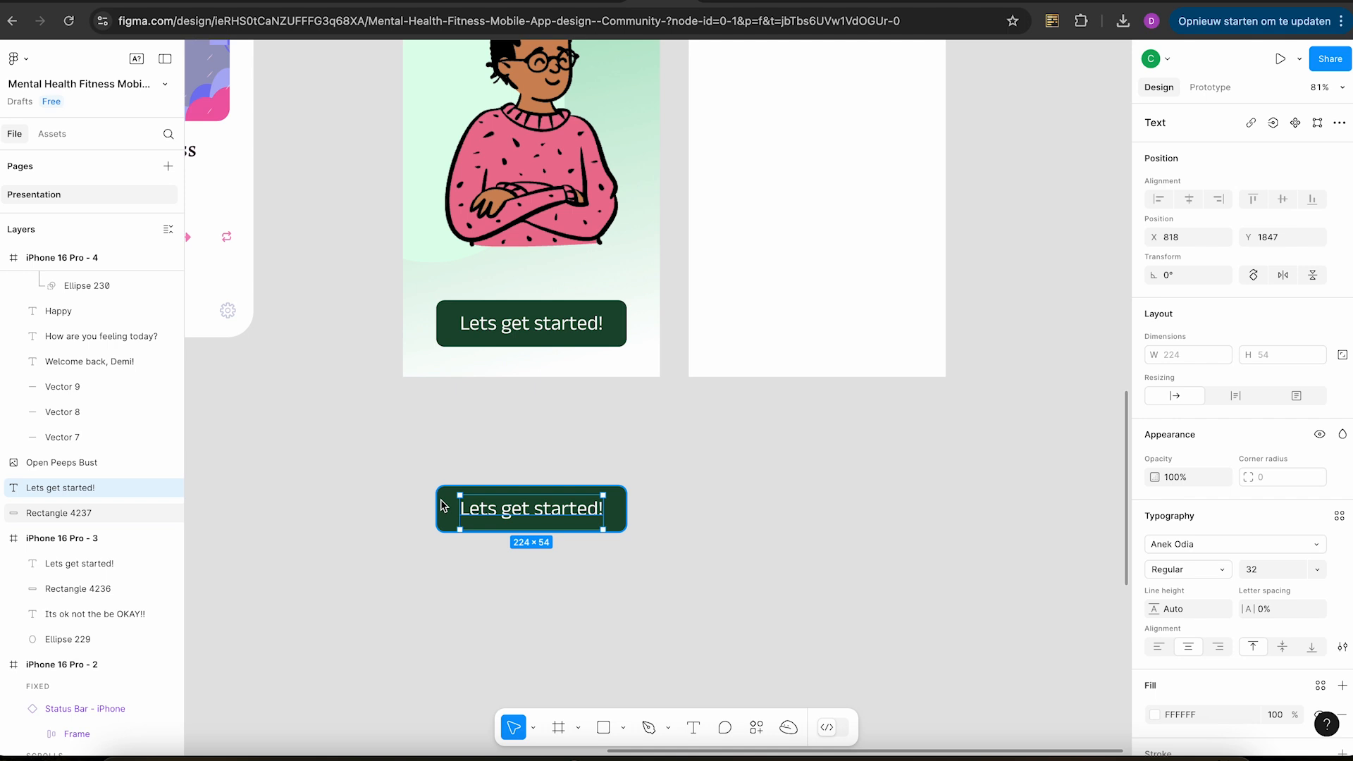
left_click(443, 505, "shift")
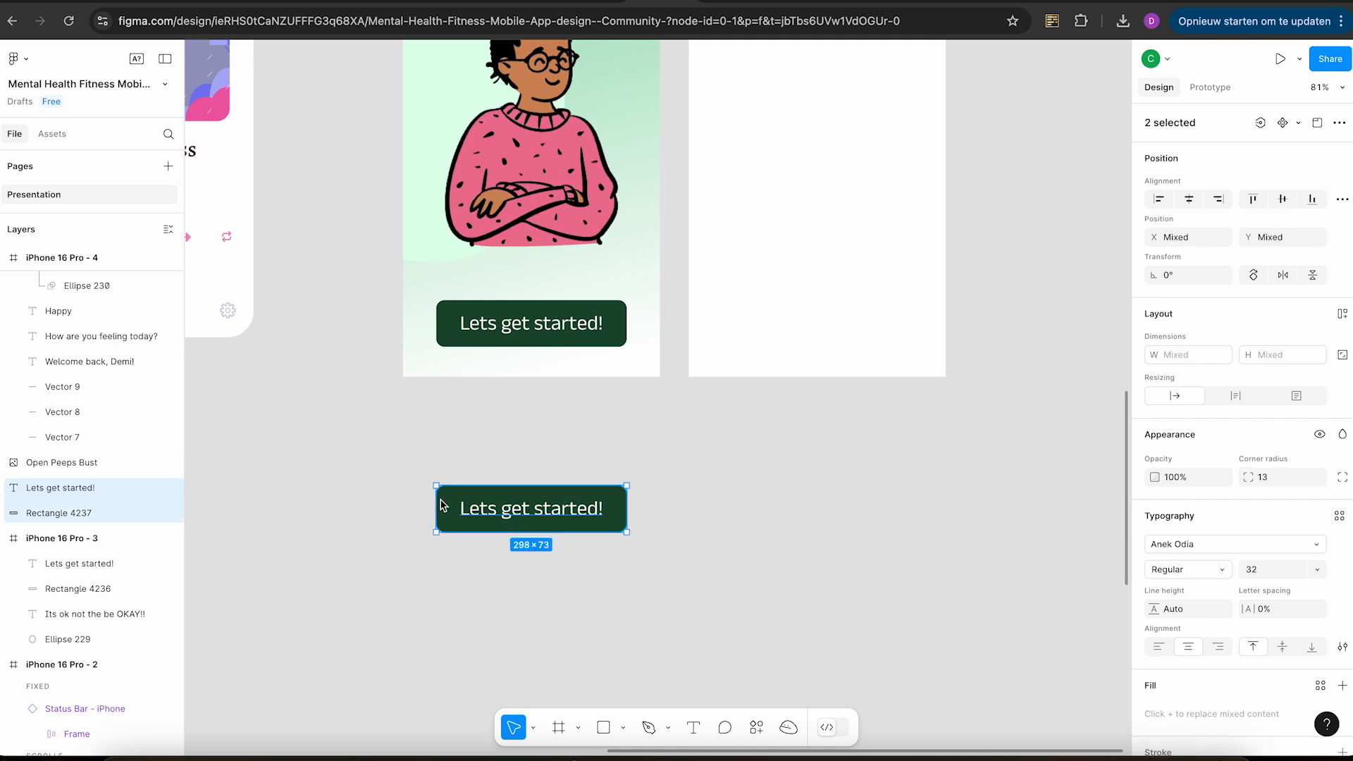
right_click(443, 505)
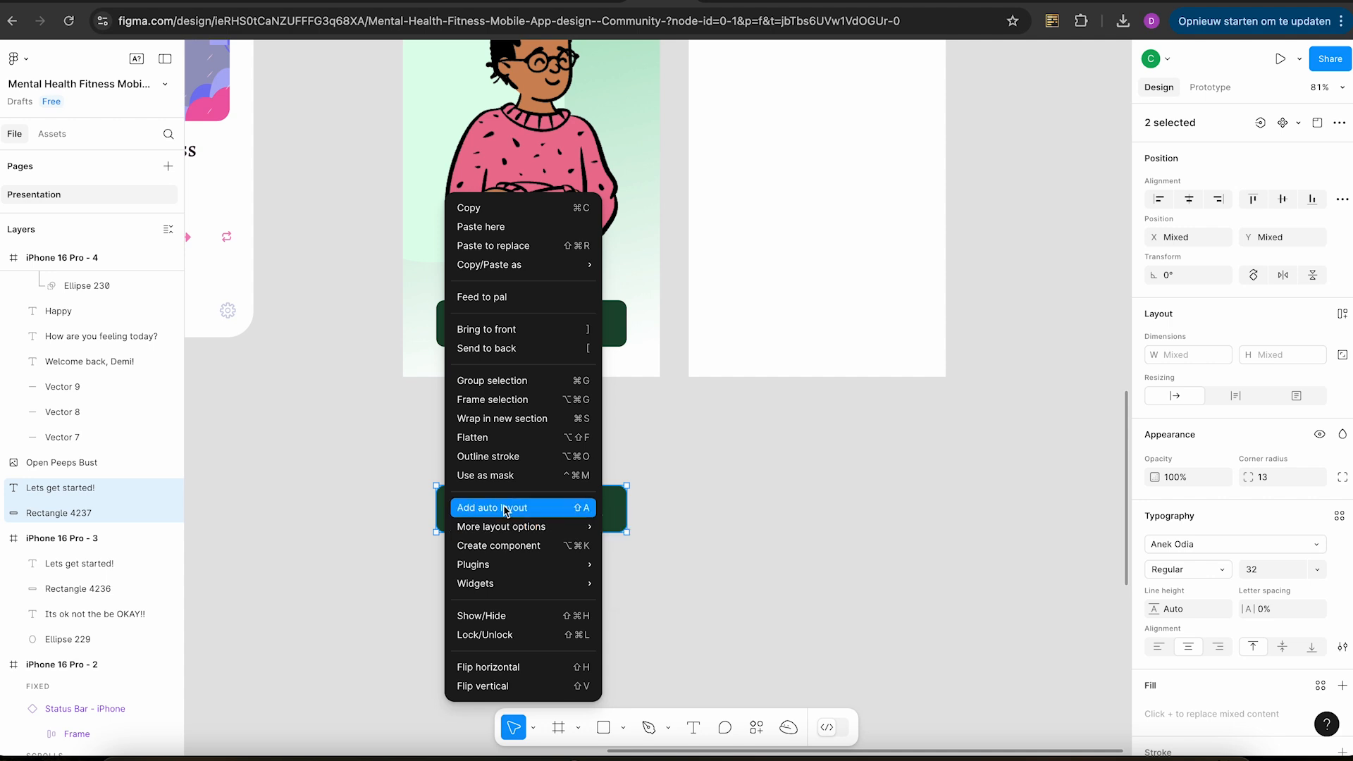
left_click(544, 546)
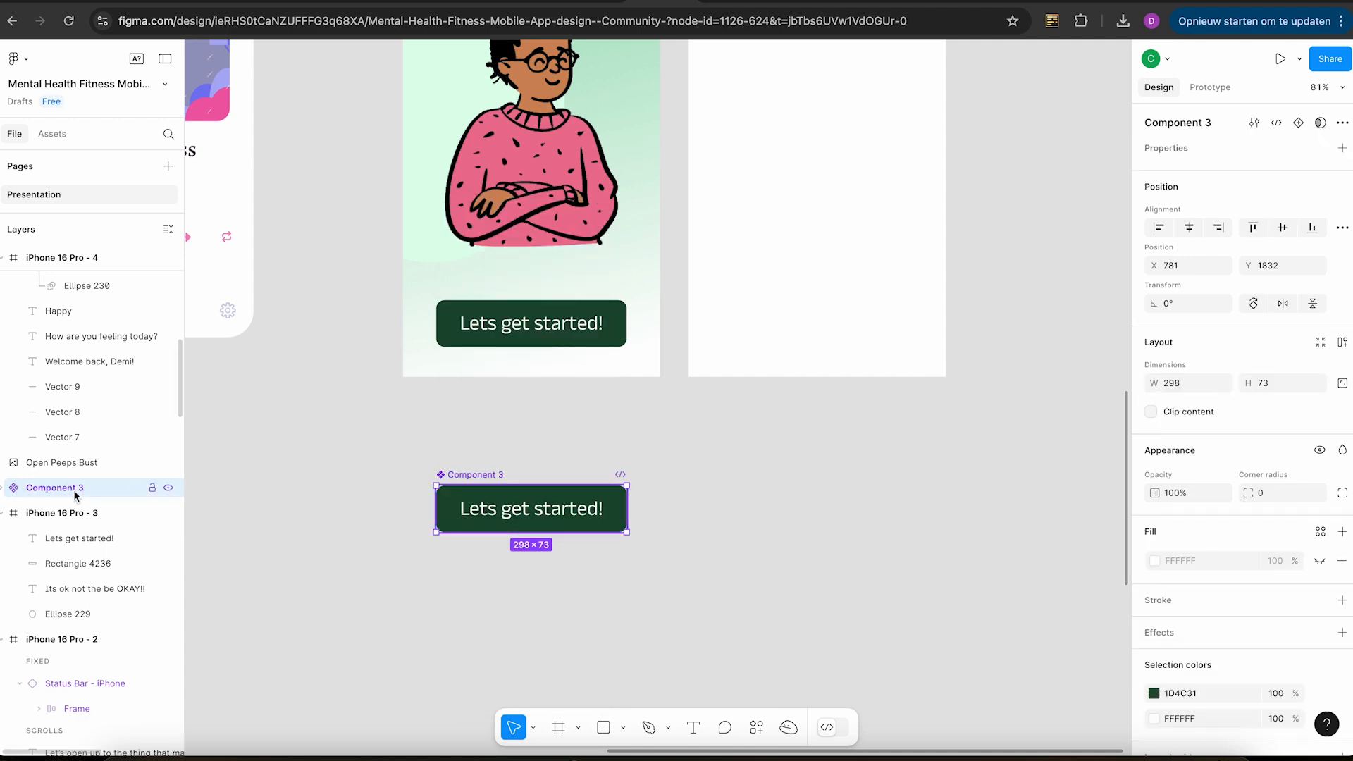
left_click(51, 137)
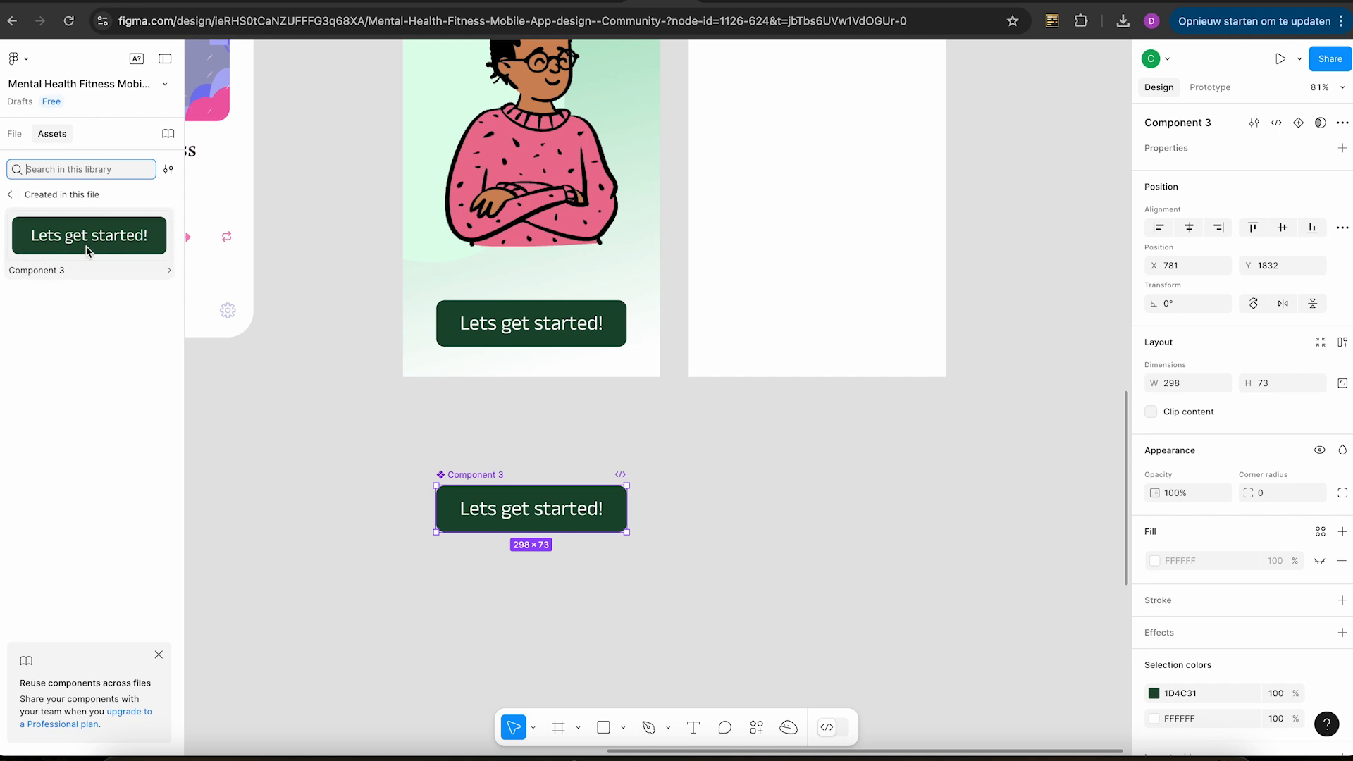
Place an instance of the "Lets get started!" button component near the bottom of the new Home frame, level with the onboarding frame's button.
left_click(550, 515)
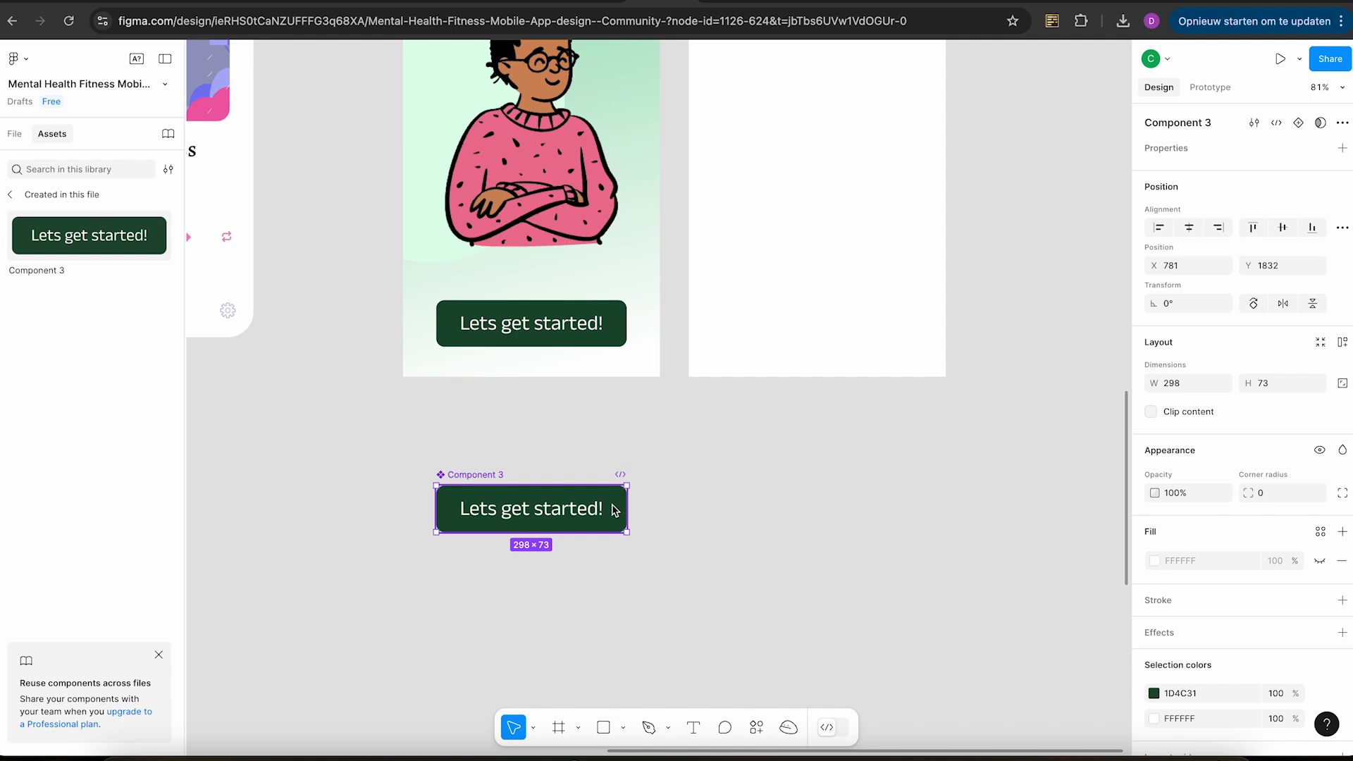
left_click(713, 475)
scroll(701, 336, "up", 5)
scroll(702, 337, "right", 4)
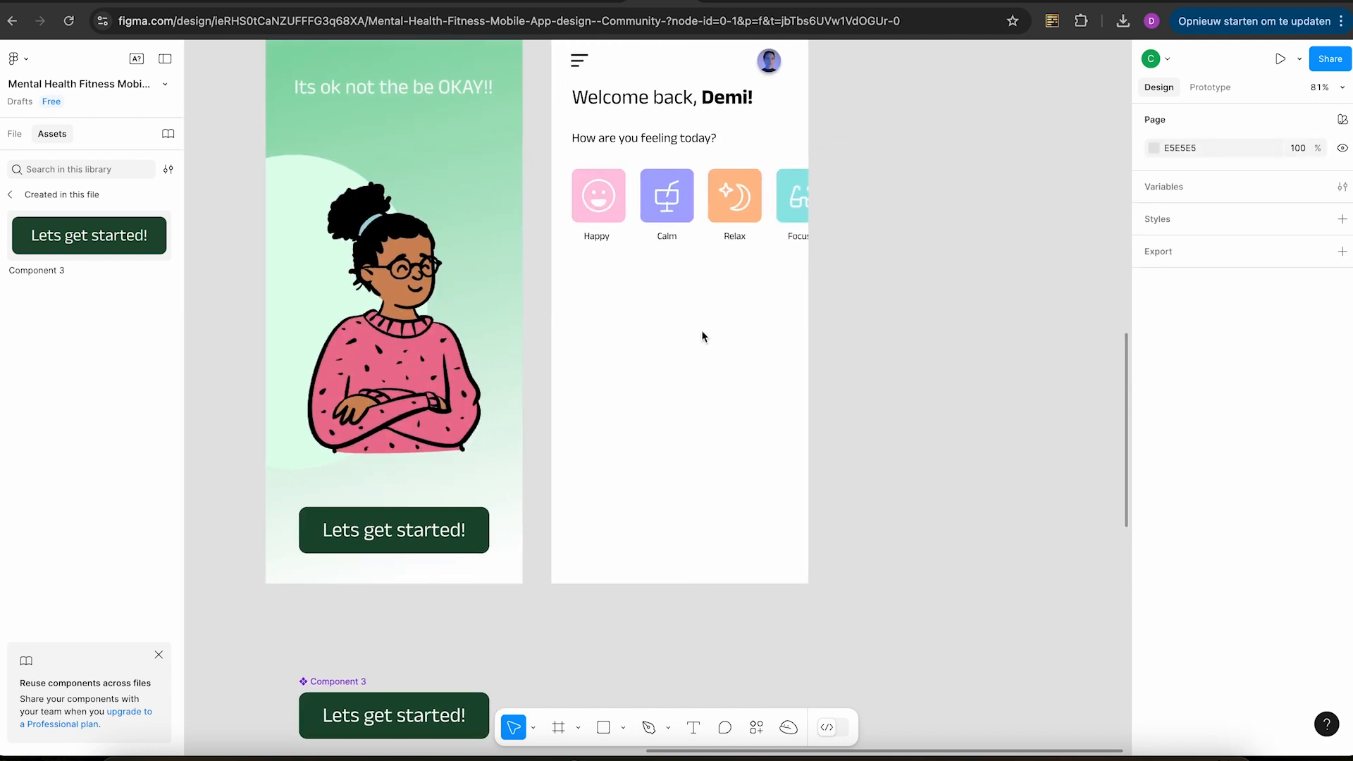
scroll(680, 477, "up", 2)
scroll(679, 477, "right", 1)
left_click(488, 112)
scroll(234, 170, "down", 2)
scroll(234, 170, "left", 1)
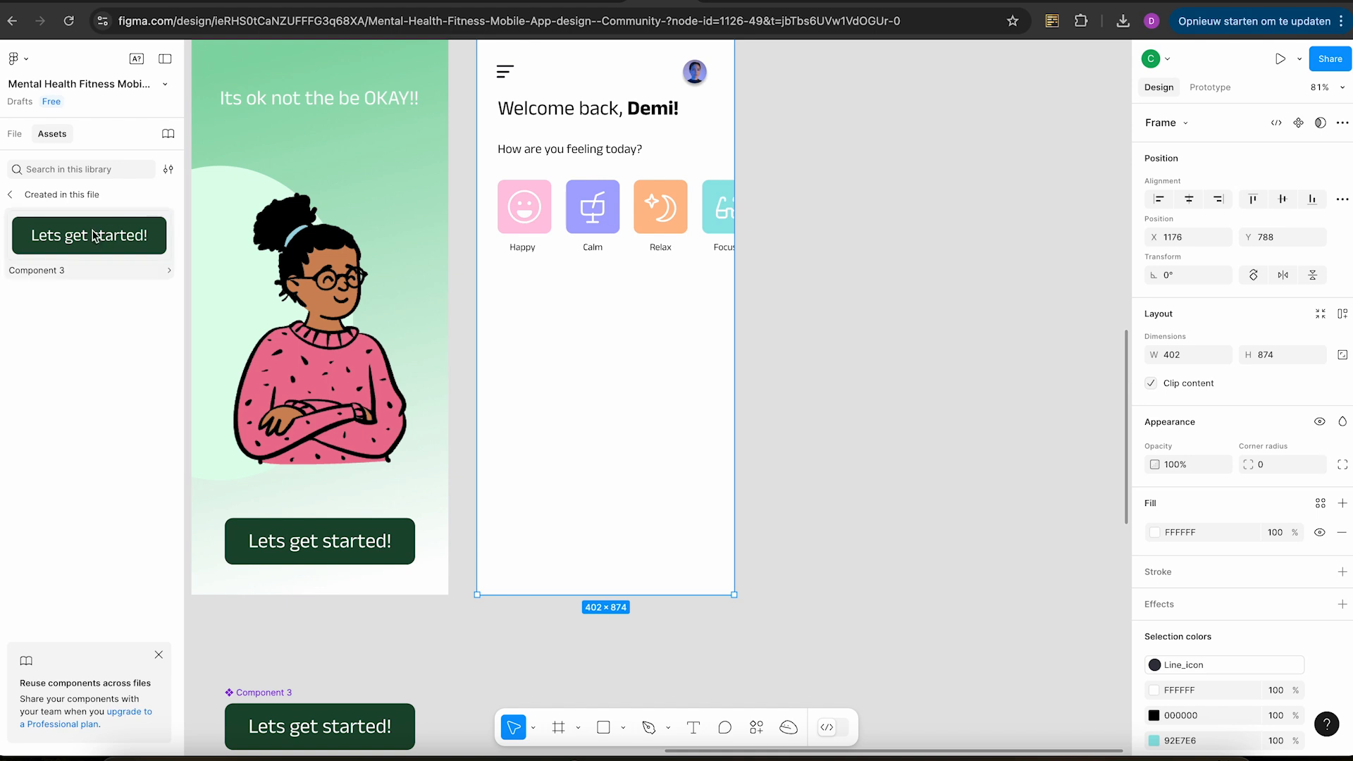
left_click_drag(92, 233, 638, 414)
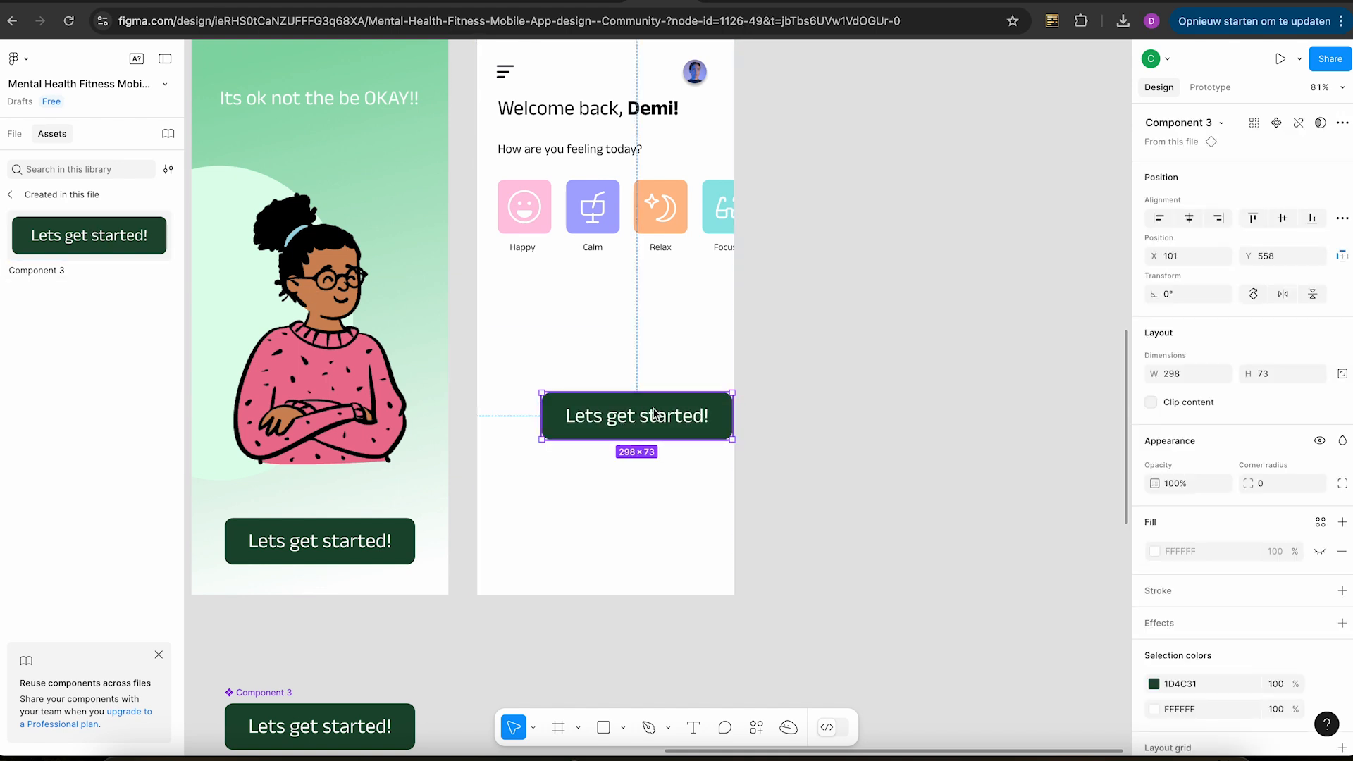
left_click_drag(716, 409, 690, 533)
Recolour the main button component's green background to red, E65757, compare it with its instance in the Home frame, and deselect it.
scroll(690, 533, "down", 5)
scroll(690, 533, "left", 2)
left_click(394, 419)
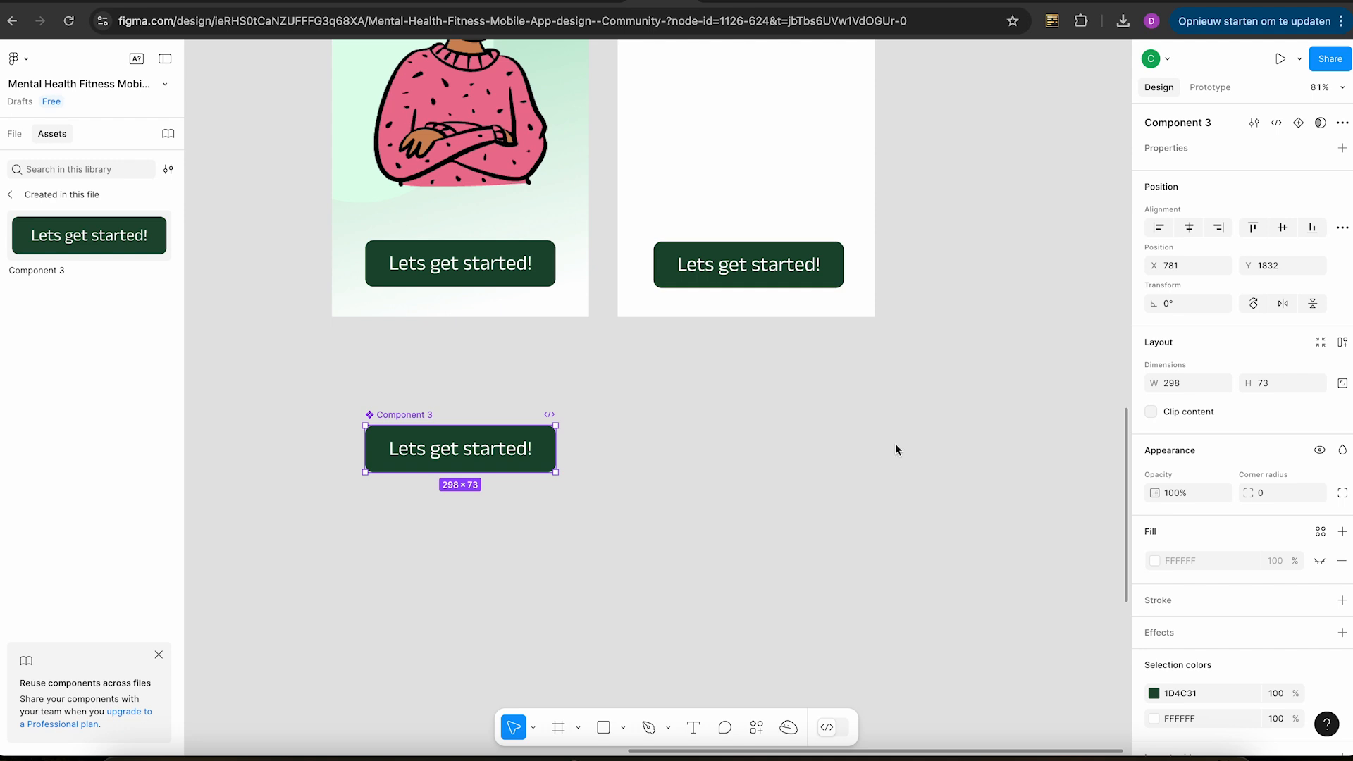
left_click(1154, 694)
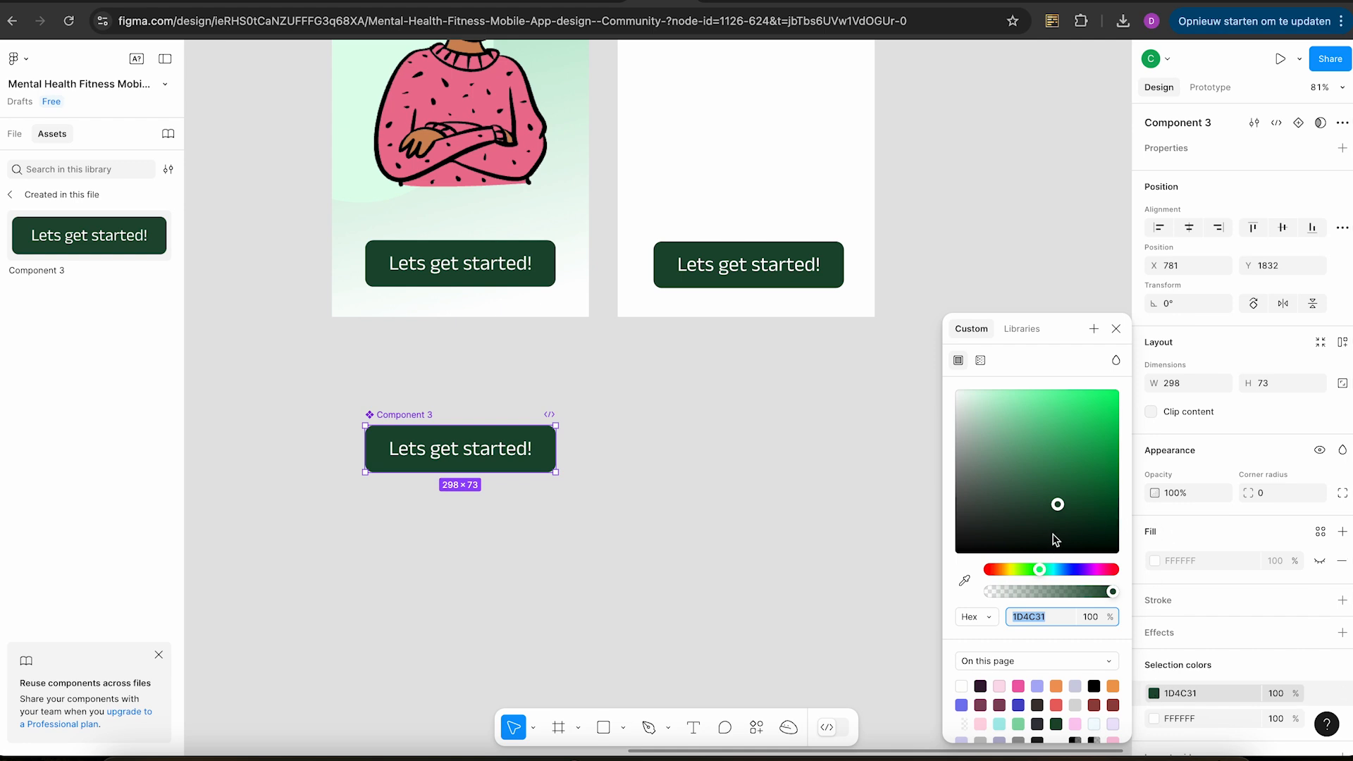
left_click_drag(1059, 488, 1018, 430)
left_click_drag(1040, 569, 980, 576)
left_click_drag(1024, 430, 1057, 408)
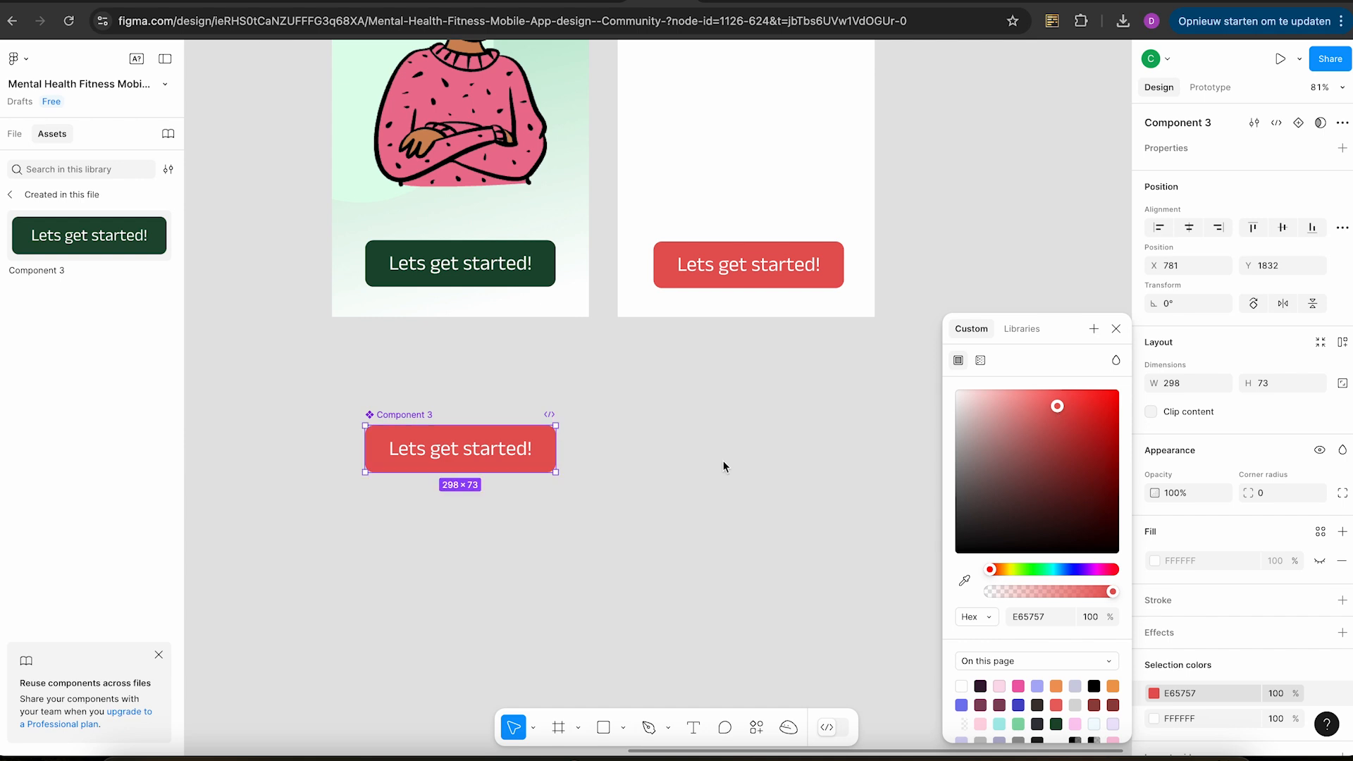
scroll(726, 468, "up", 5)
scroll(725, 468, "right", 2)
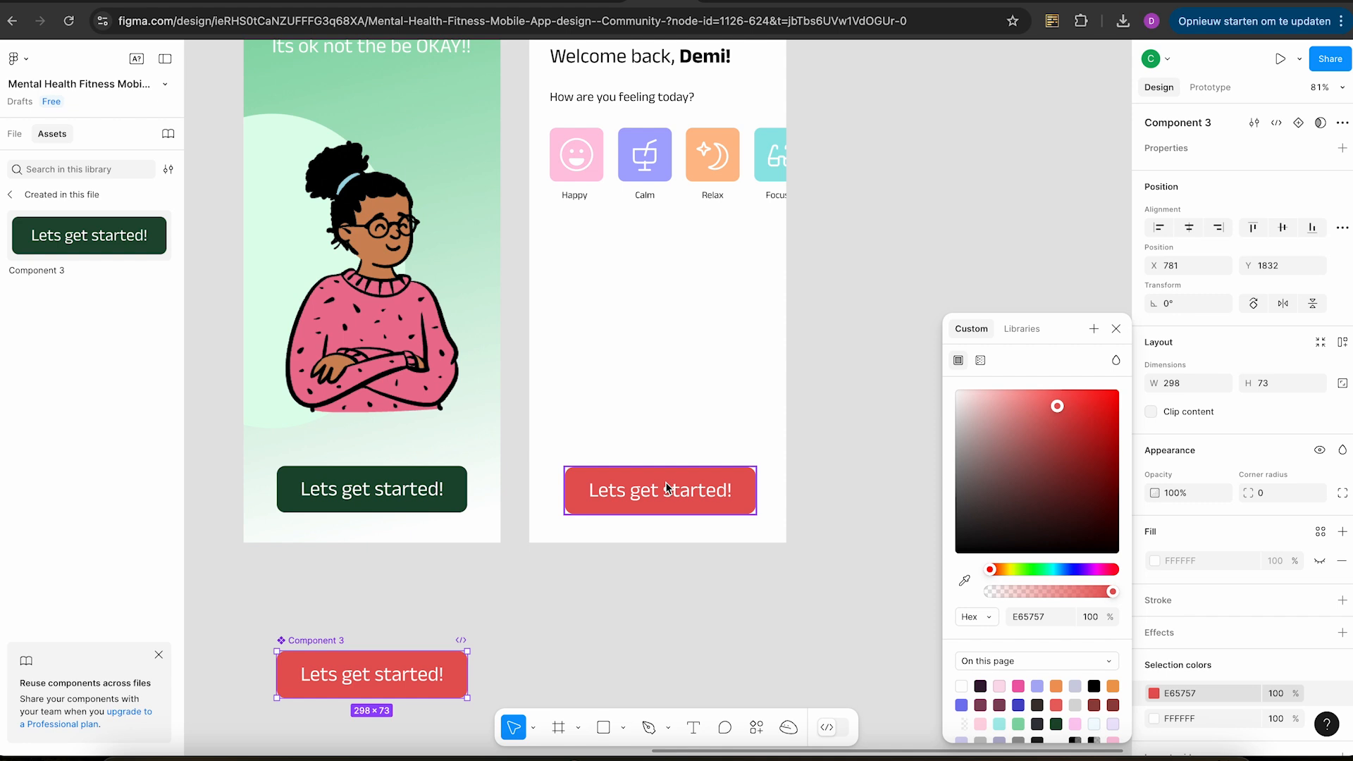
left_click(770, 579)
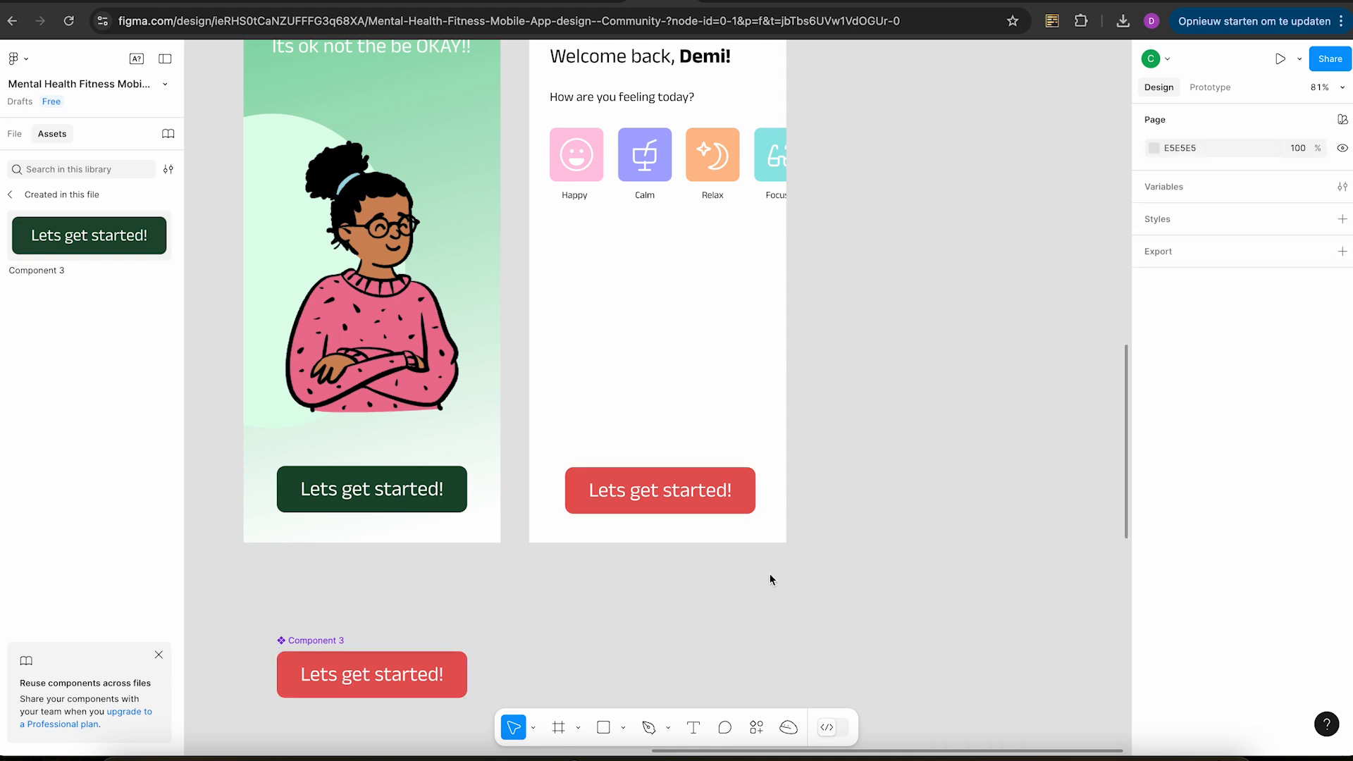
Change the text of the button instance in the Home frame to "Button" and deselect it.
double_click(661, 495)
double_click(672, 491)
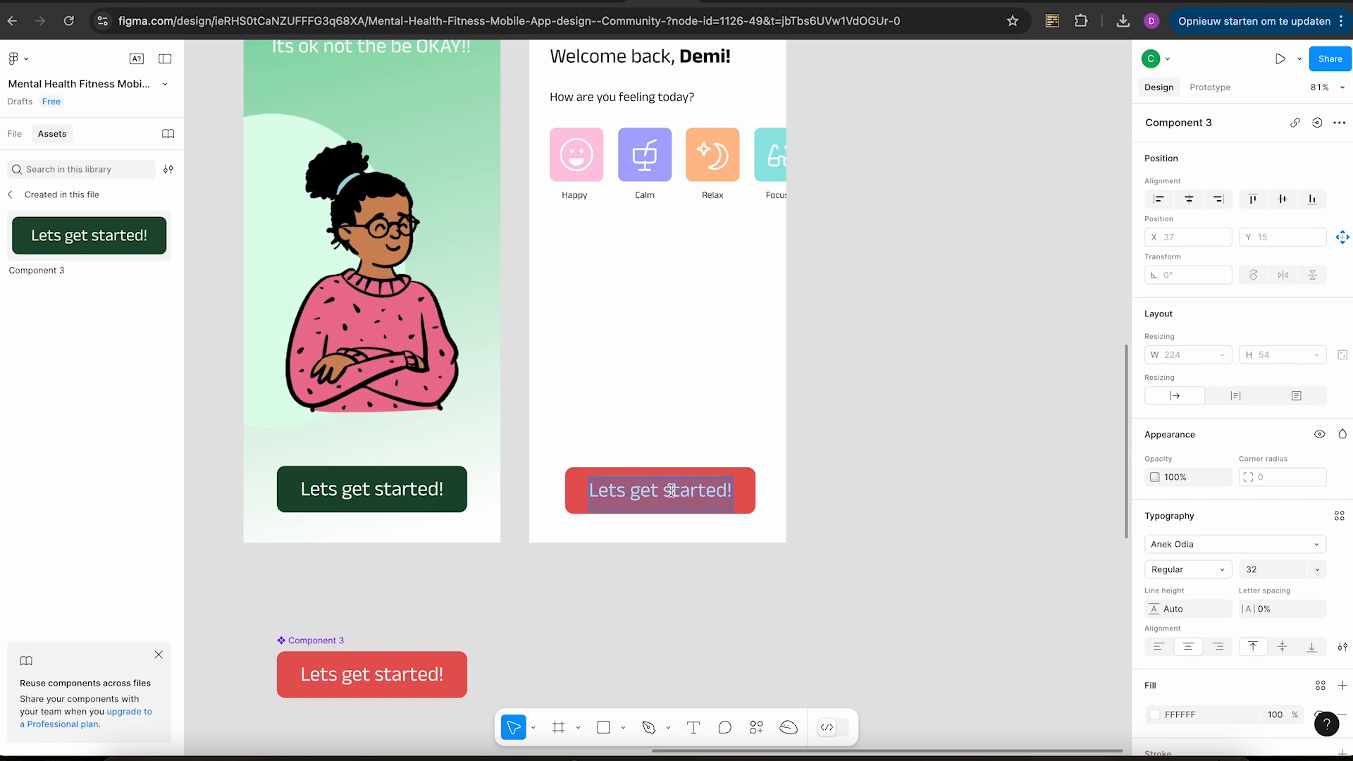
type("Button")
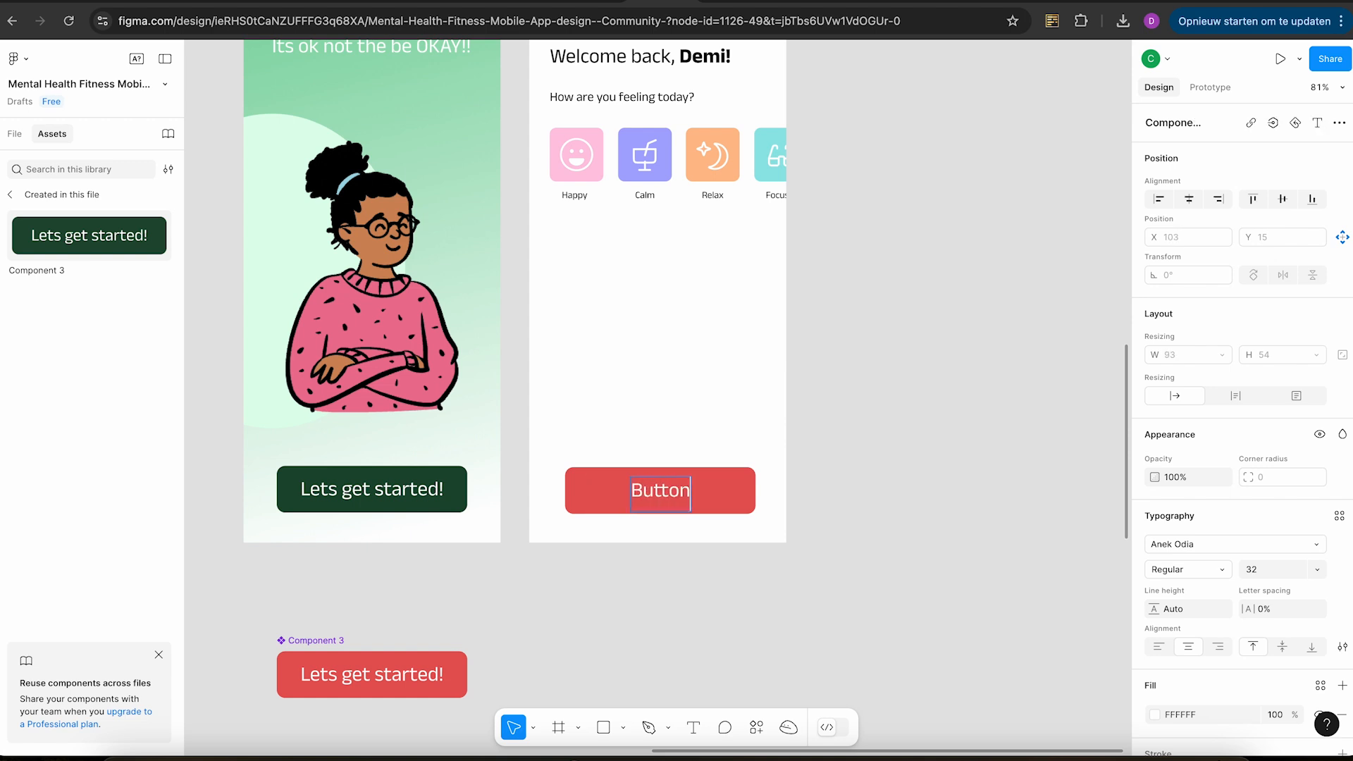
left_click(804, 633)
scroll(804, 633, "down", 5)
scroll(803, 640, "up", 2)
scroll(803, 640, "right", 1)
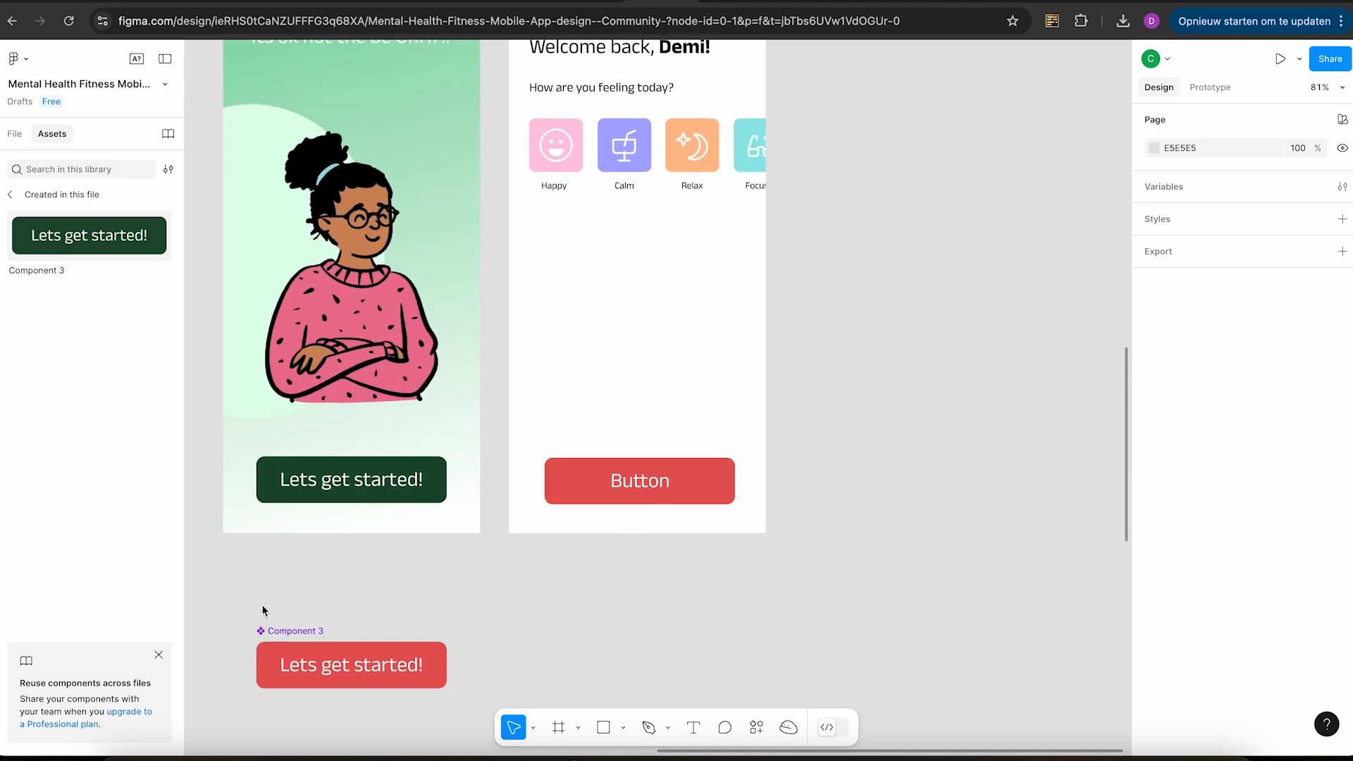
Set the font of the main component's "Lets get started!" text to Arbutus.
left_click(357, 670)
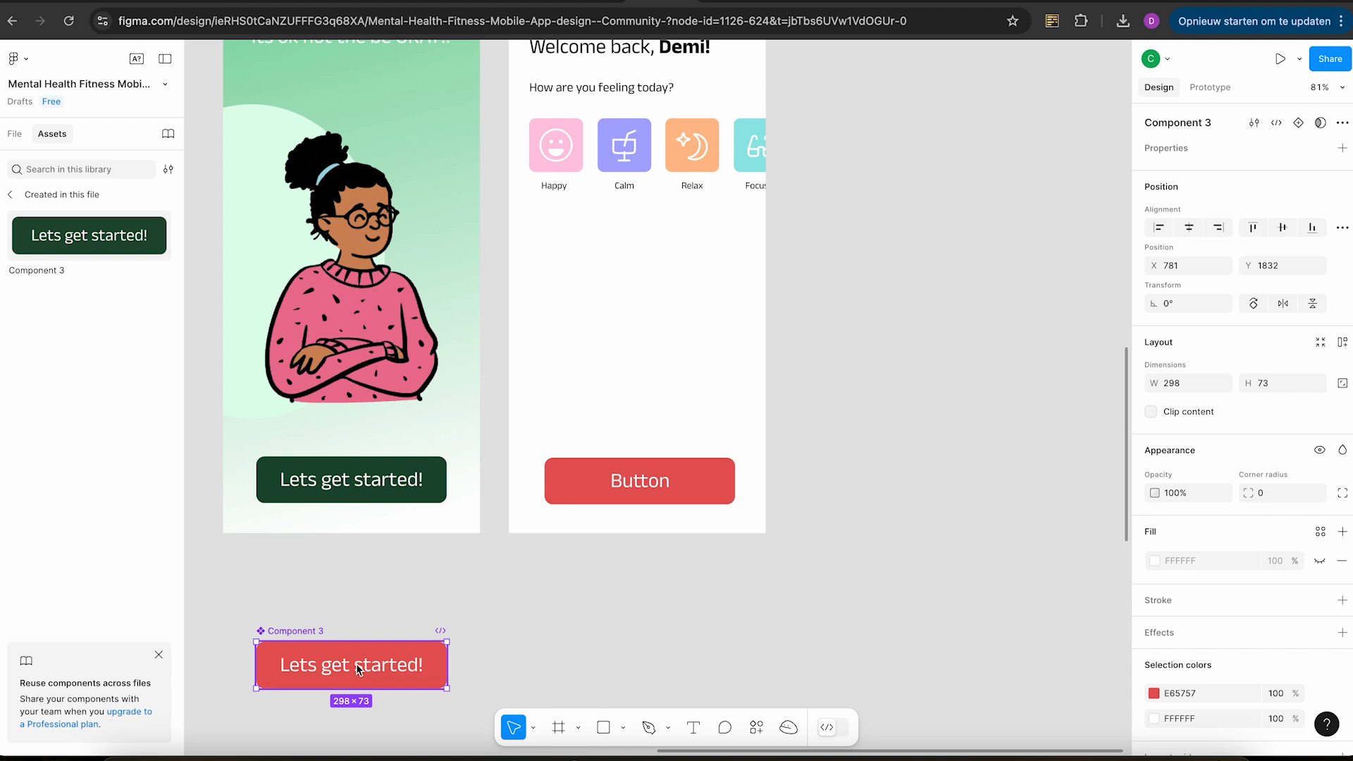
double_click(356, 669)
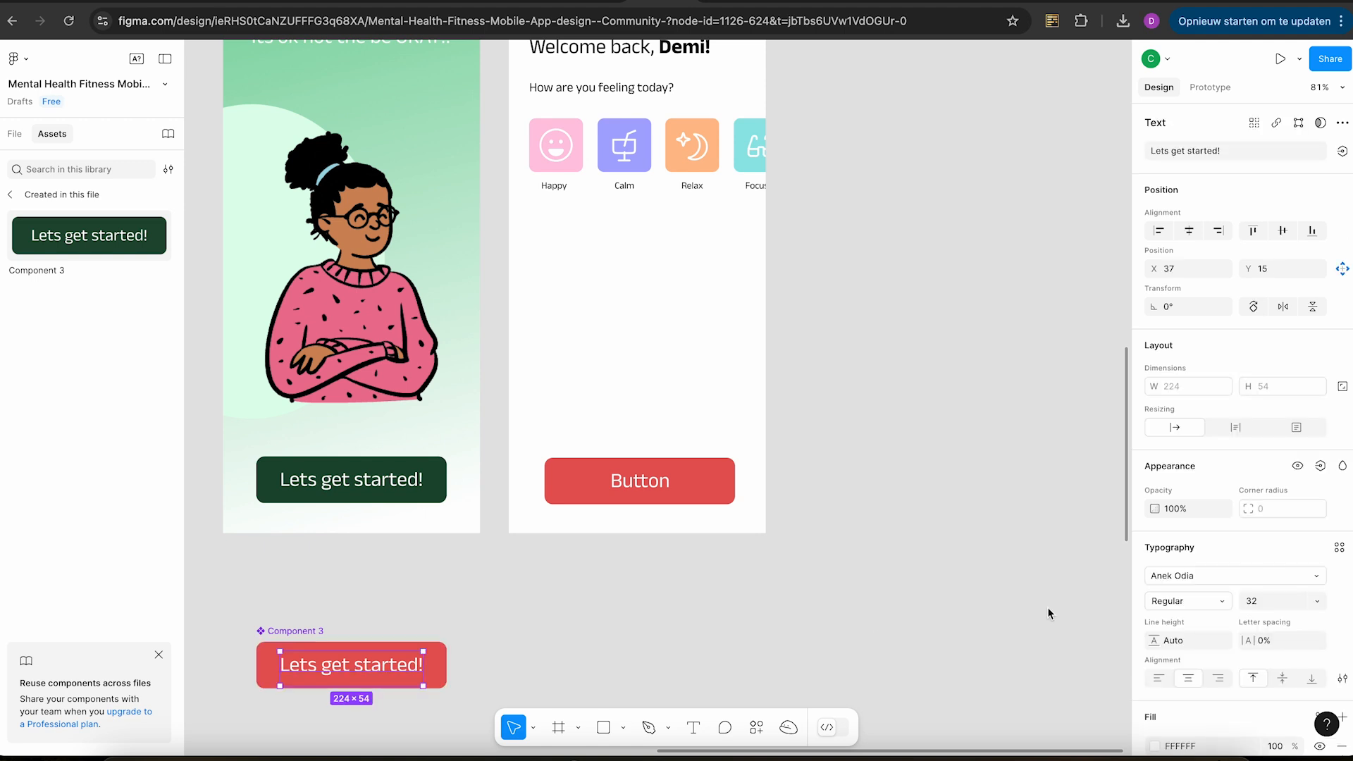
left_click(1196, 577)
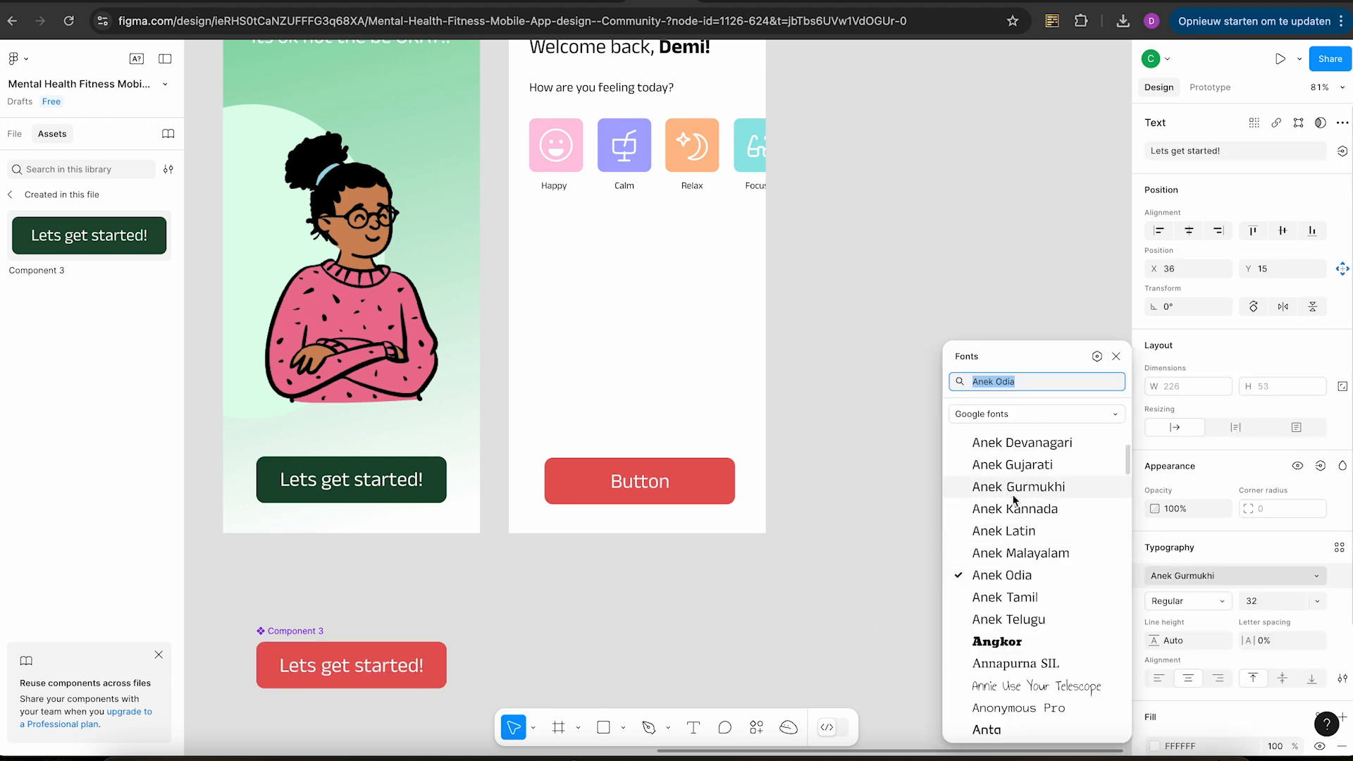
scroll(1015, 608, "down", 5)
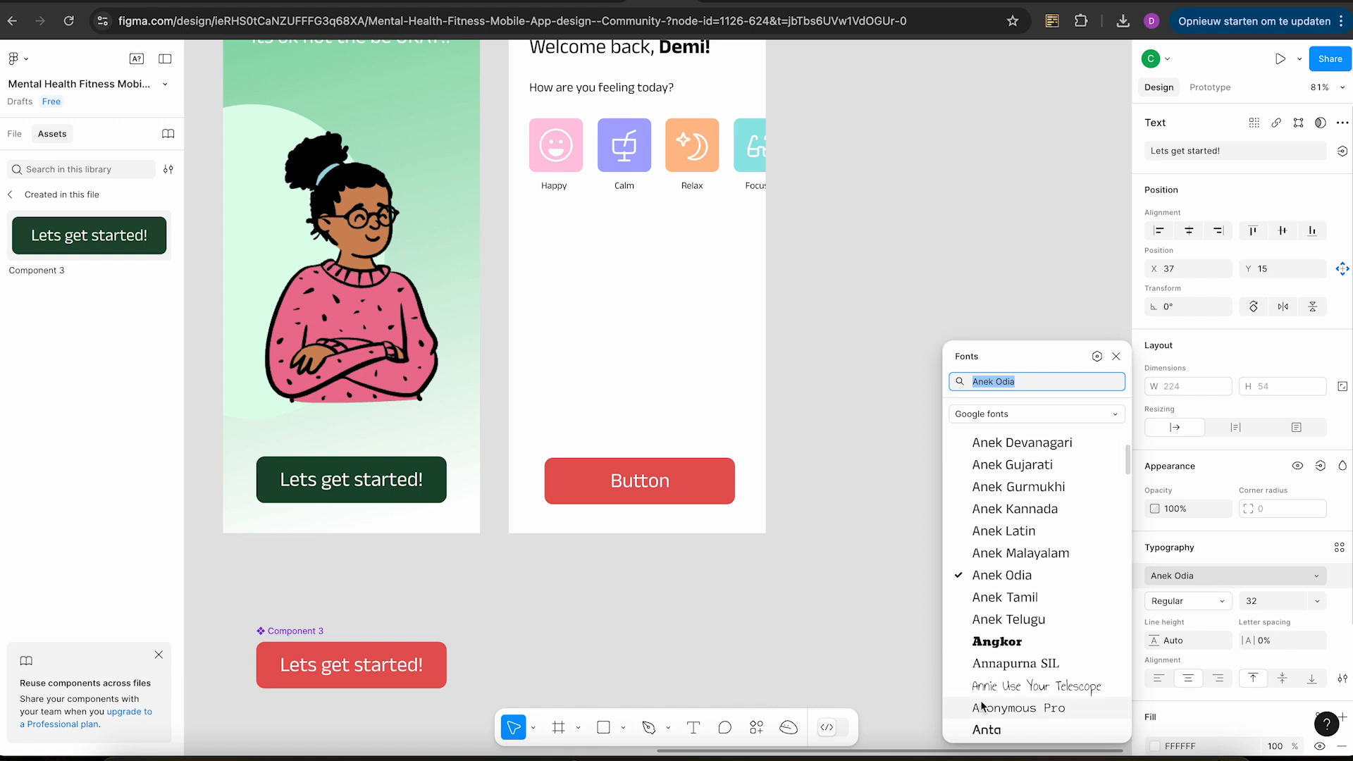
left_click(1006, 603)
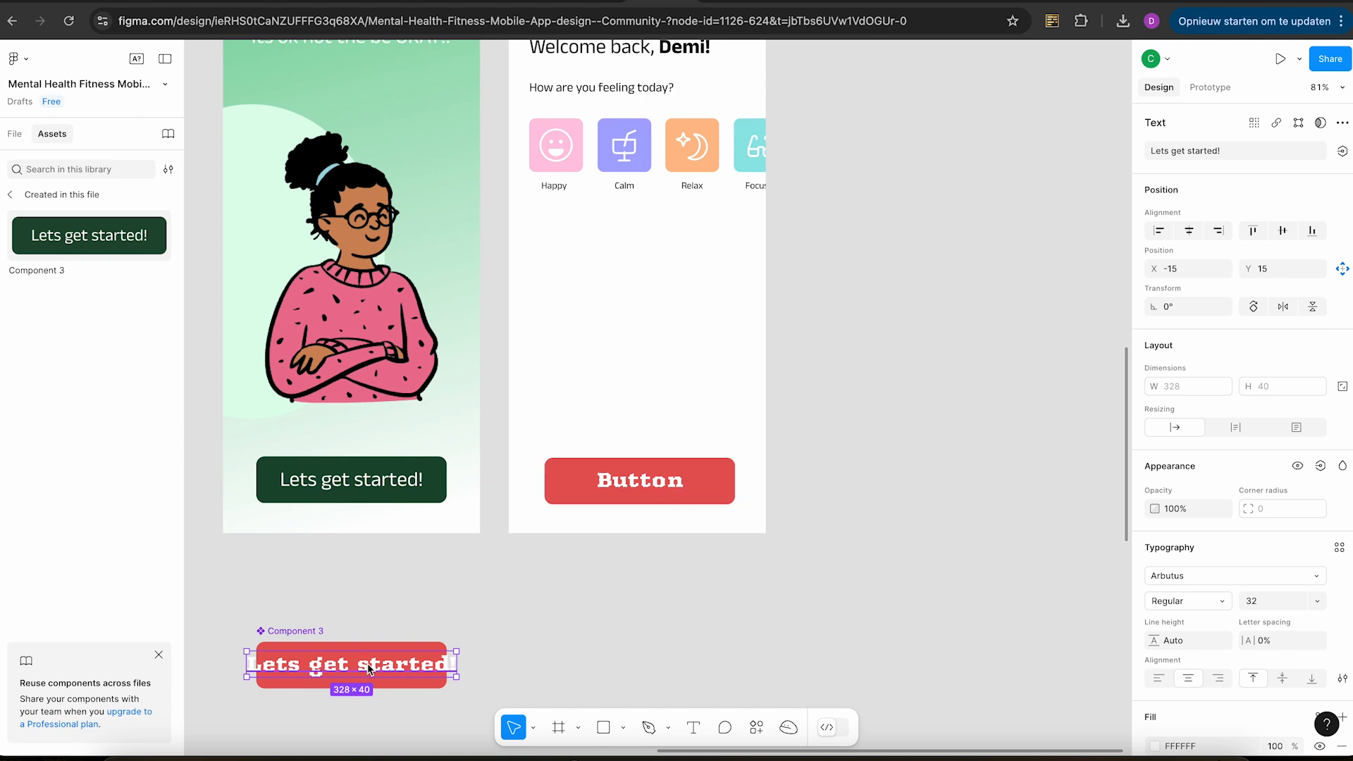
Change the font of the main component's "Lets get started!" text to Anek Tamil.
left_click(1191, 578)
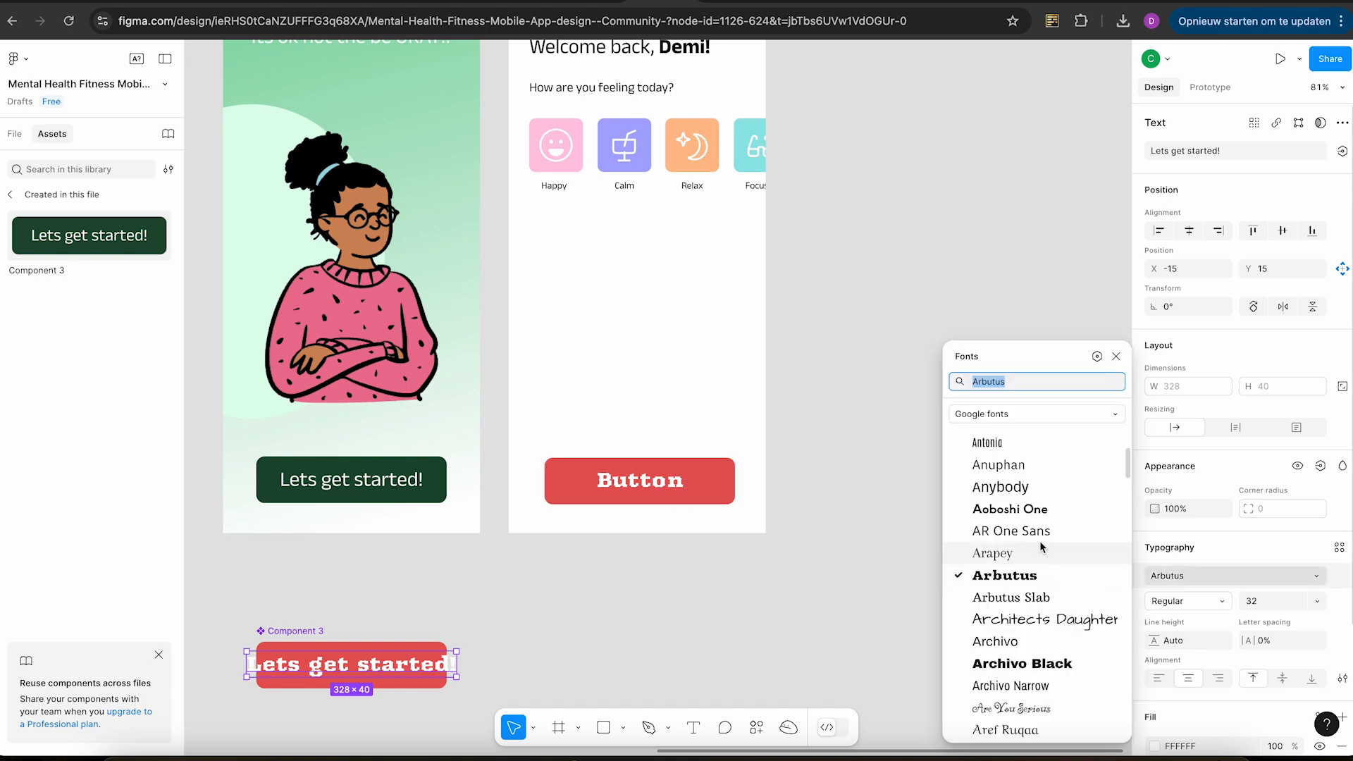
scroll(1029, 485, "up", 3)
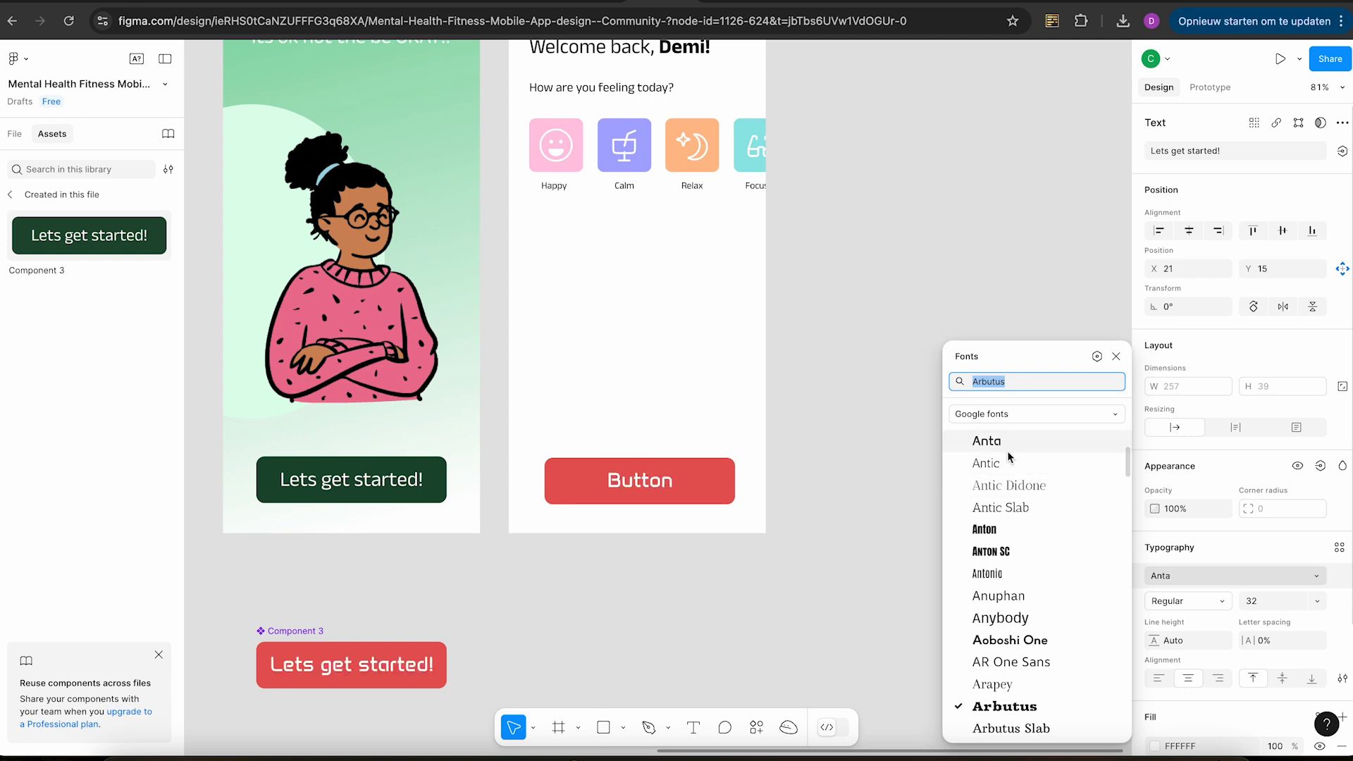
scroll(1009, 457, "up", 3)
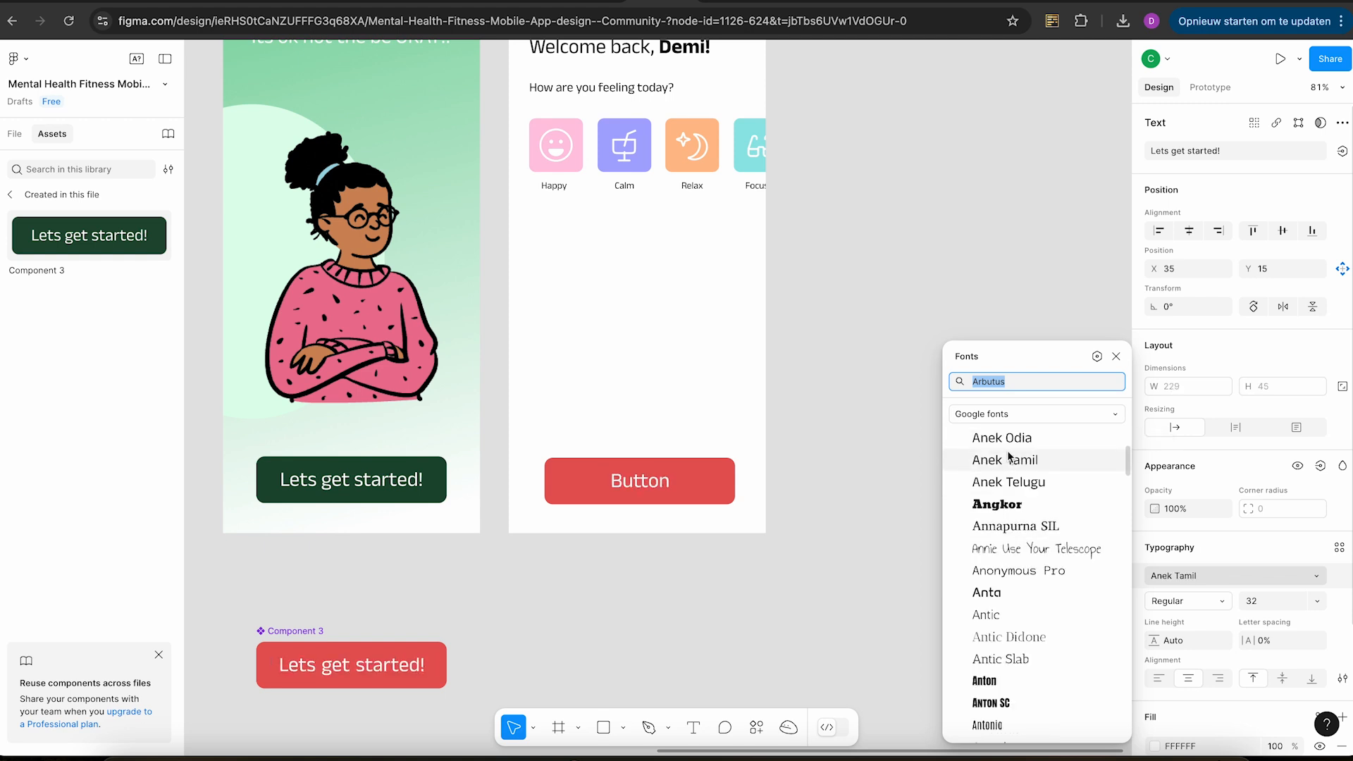
left_click(1001, 455)
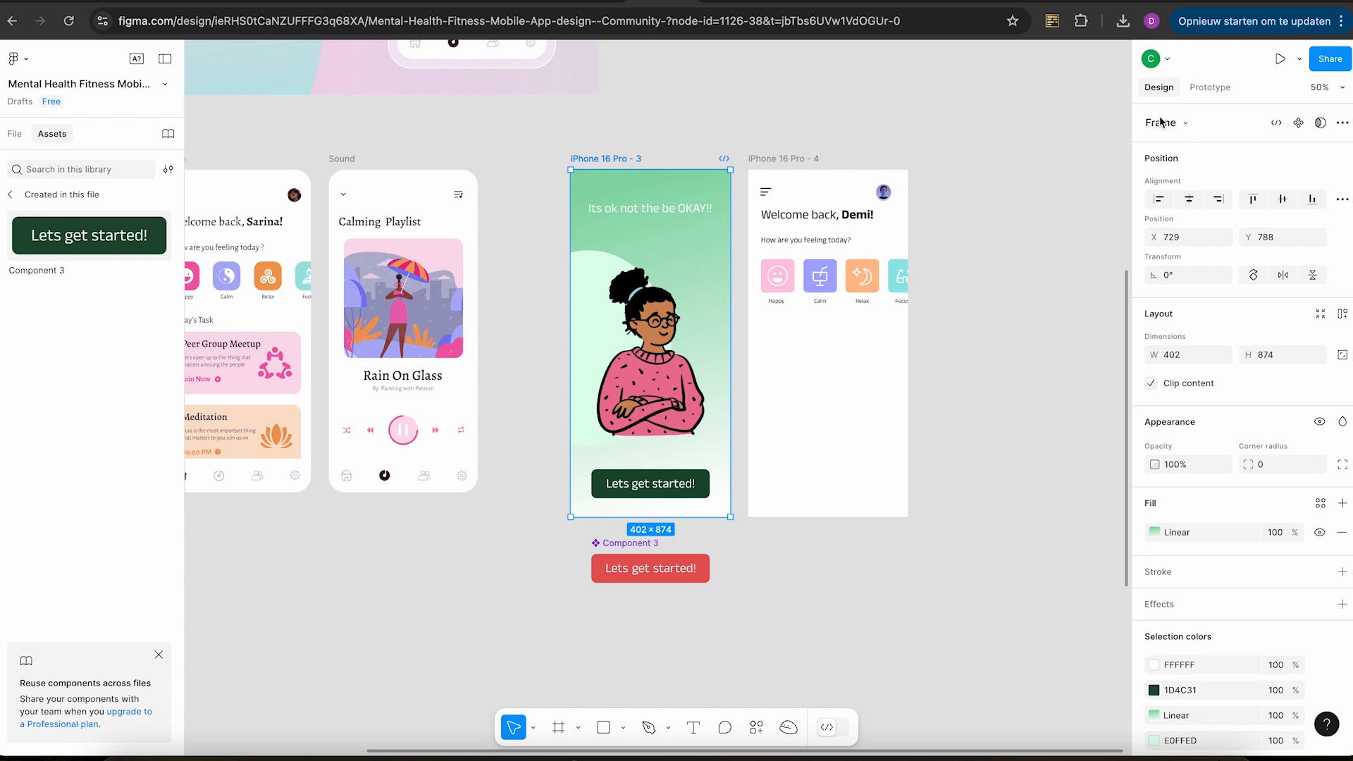
Switch to prototyping and link the onboarding frame to iPhone 16 Pro - 4 with an On click, Navigate to connection.
left_click(1225, 88)
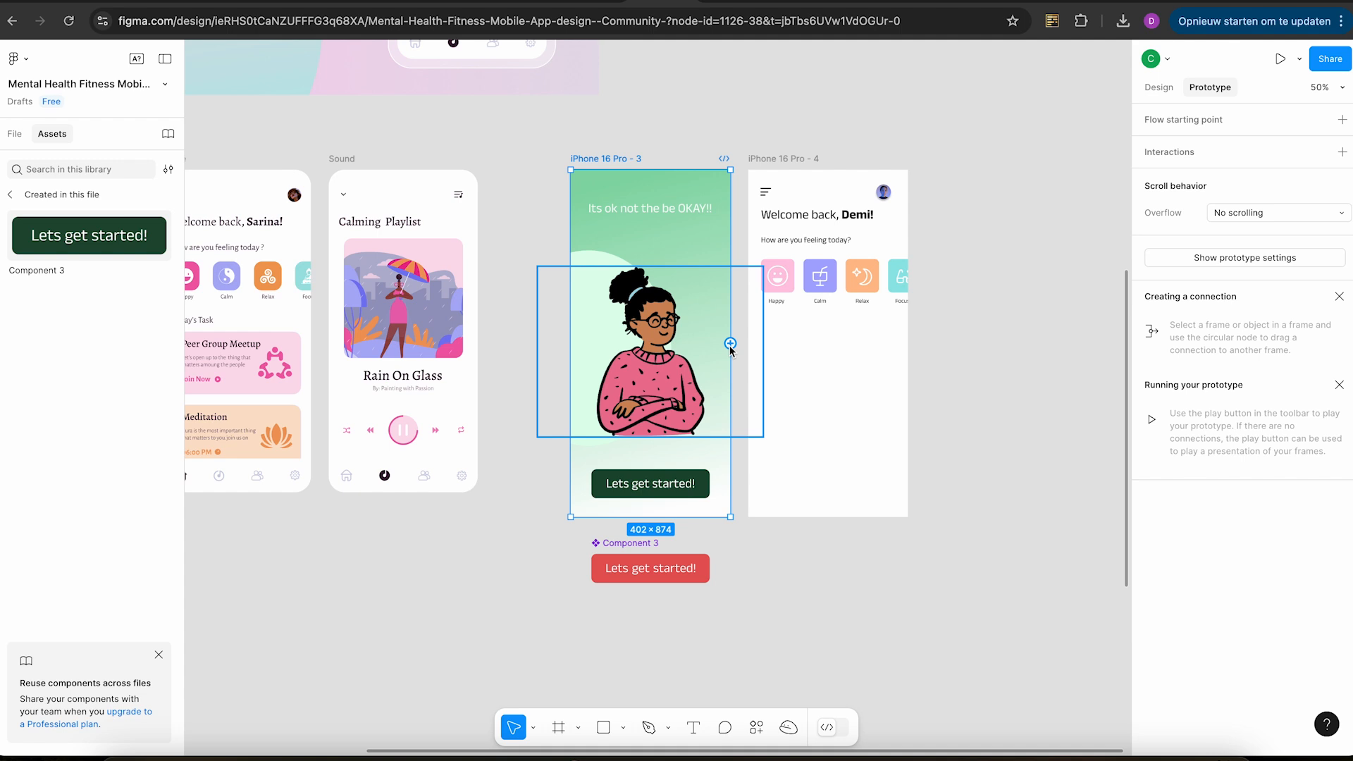
mouse_move(730, 344)
left_mouse_down()
mouse_move(763, 351)
mouse_move(732, 347)
mouse_move(755, 353)
mouse_move(750, 342)
left_mouse_up()
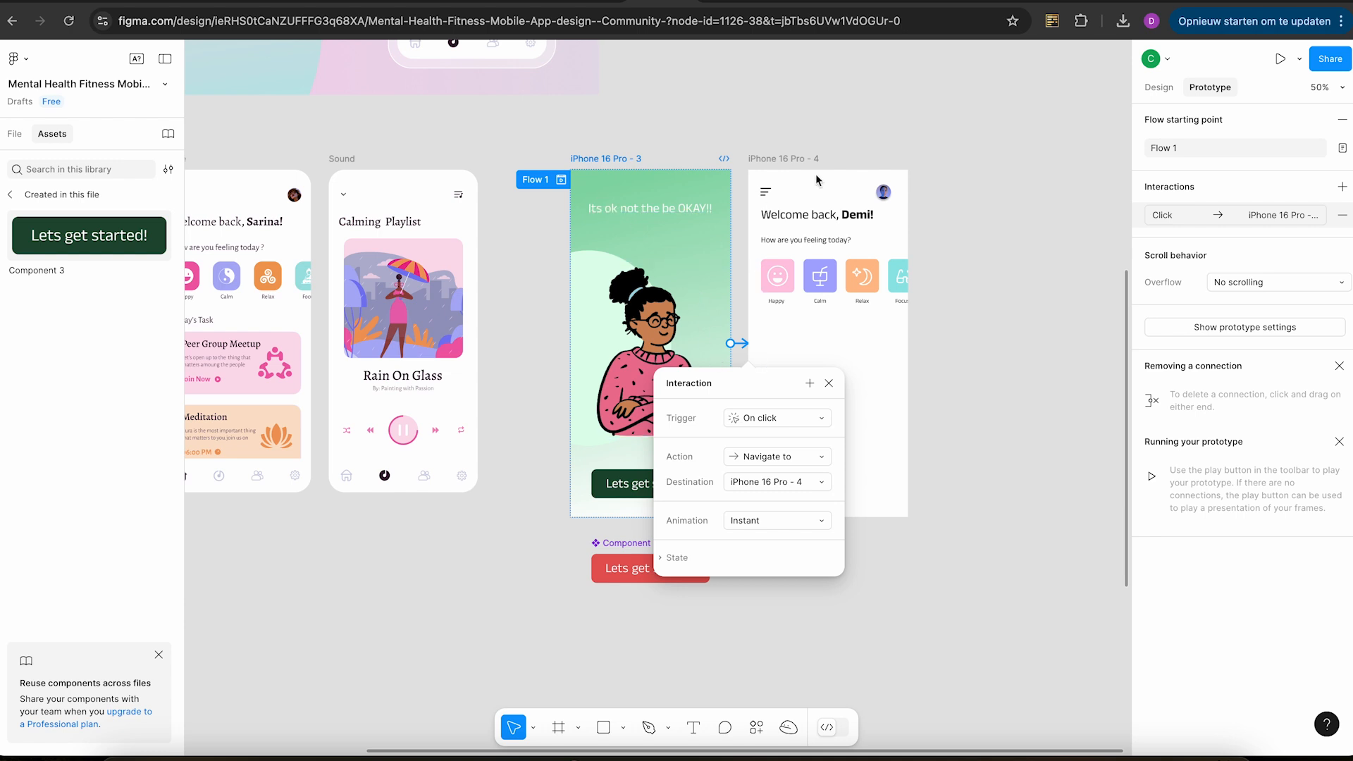
left_click(792, 138)
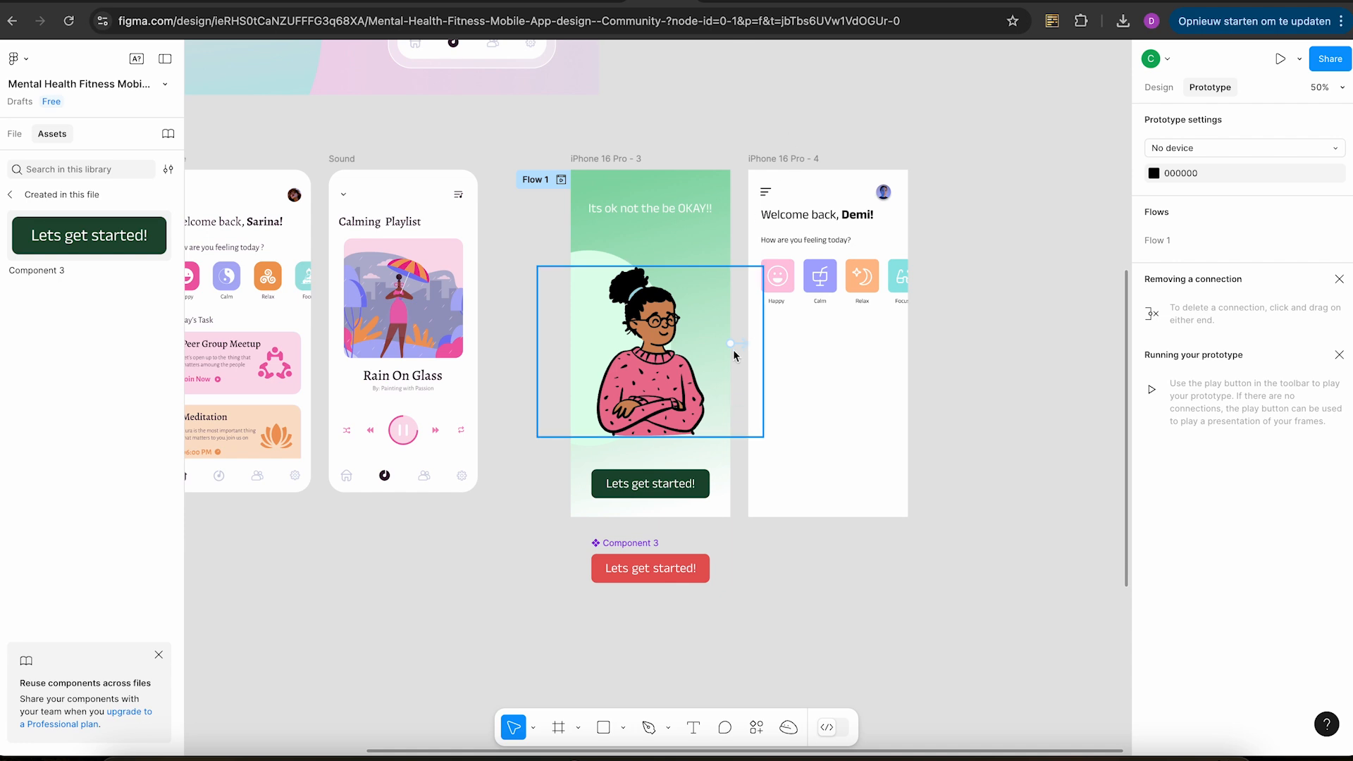
Try to move the connection's start onto the green button, and delete the onboarding frame's connection to iPhone 16 Pro - 4.
left_click(732, 349)
left_click_drag(730, 347, 706, 495)
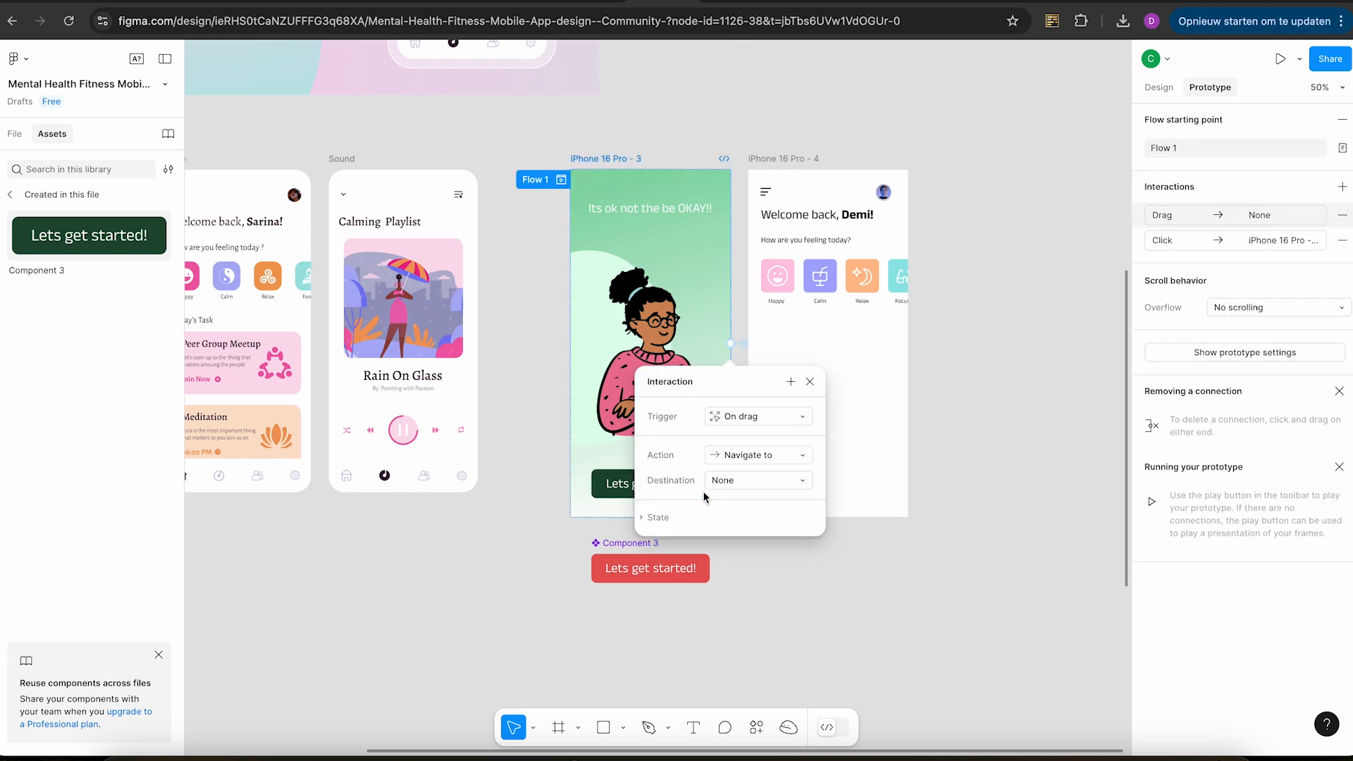
left_click(801, 380)
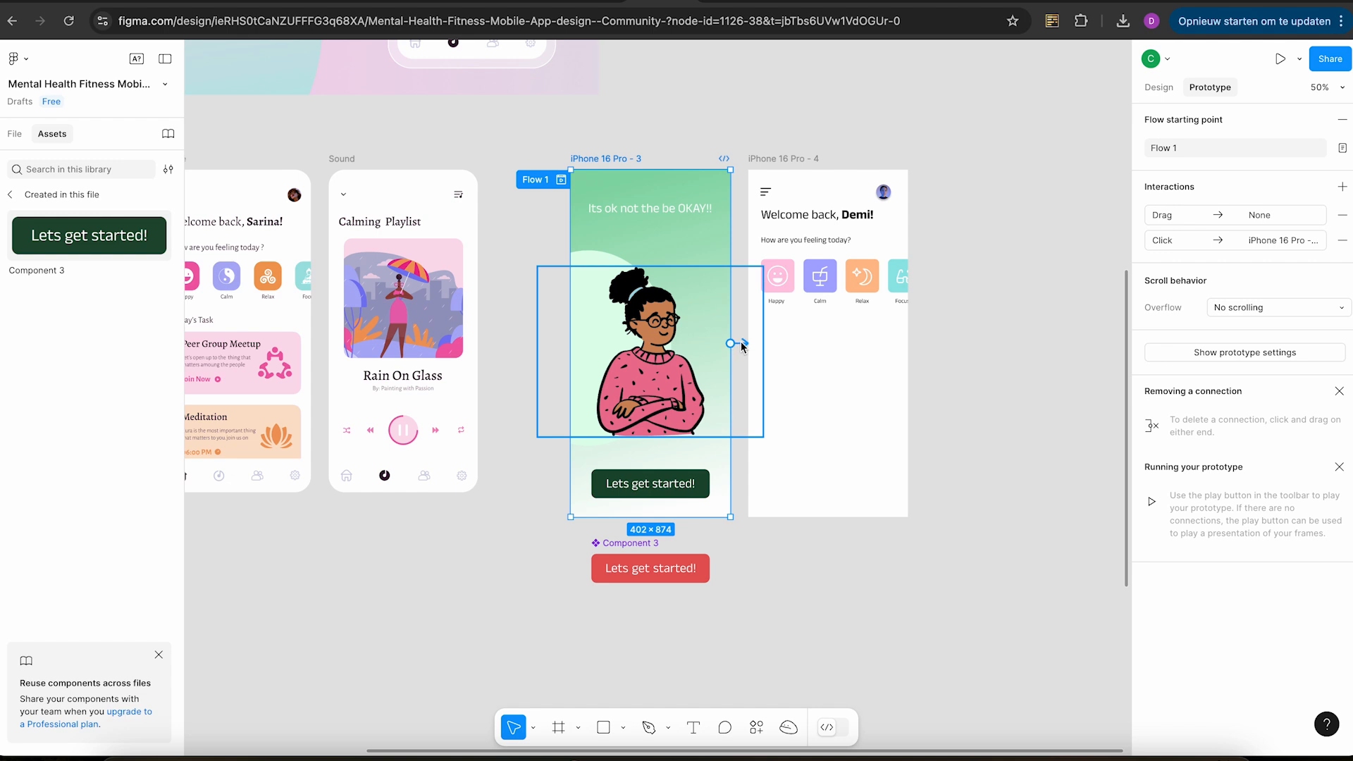
left_click(745, 345)
key("Escape")
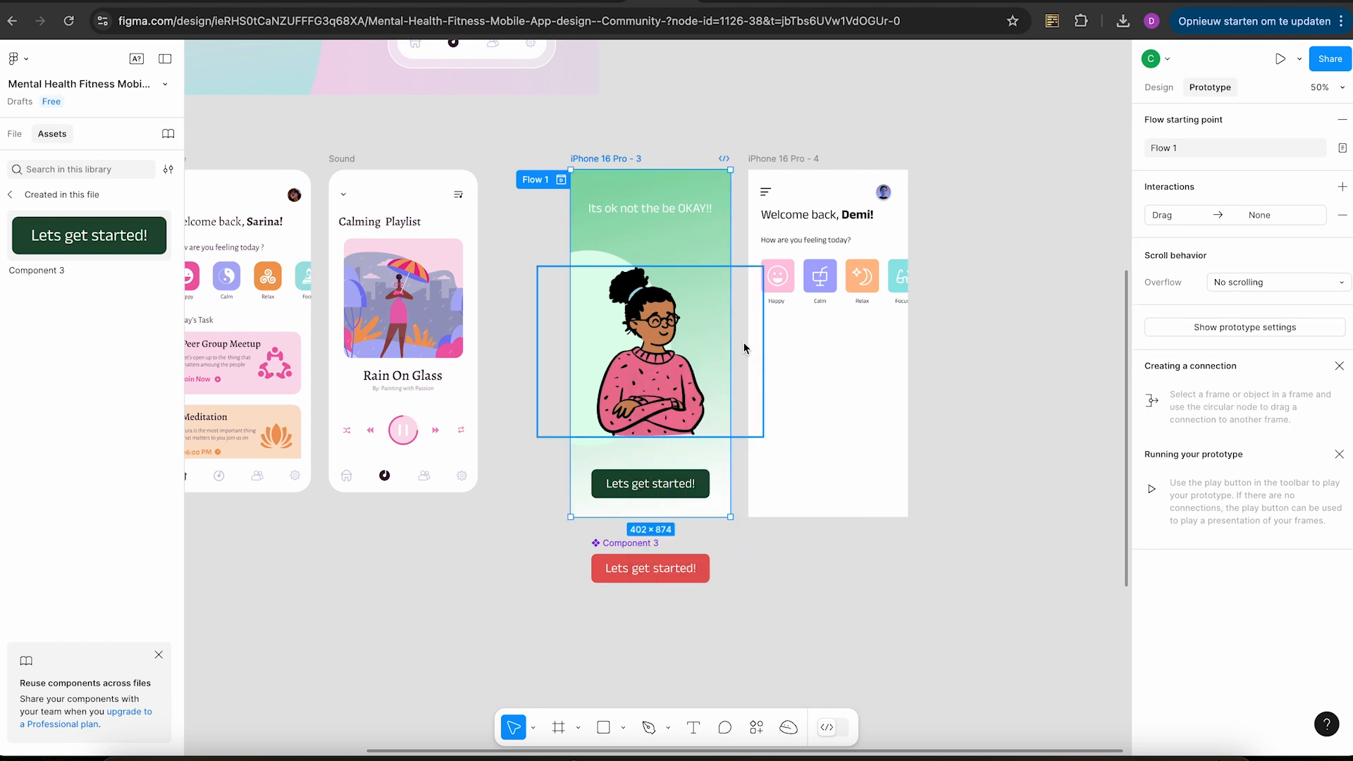
Connect the onboarding frame's green button to iPhone 16 Pro - 4 with an On click, Navigate to interaction, and review the trigger and action options.
left_click(707, 486)
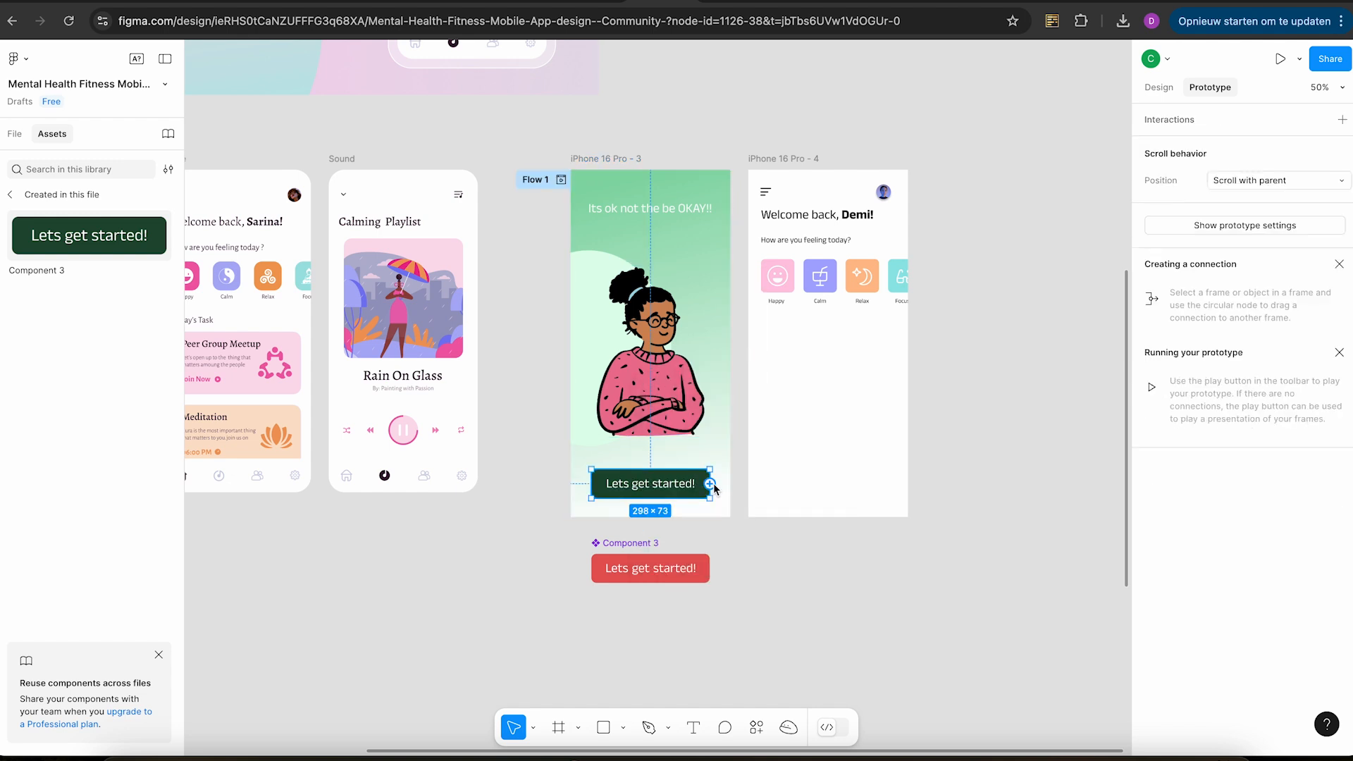
left_click_drag(710, 484, 763, 429)
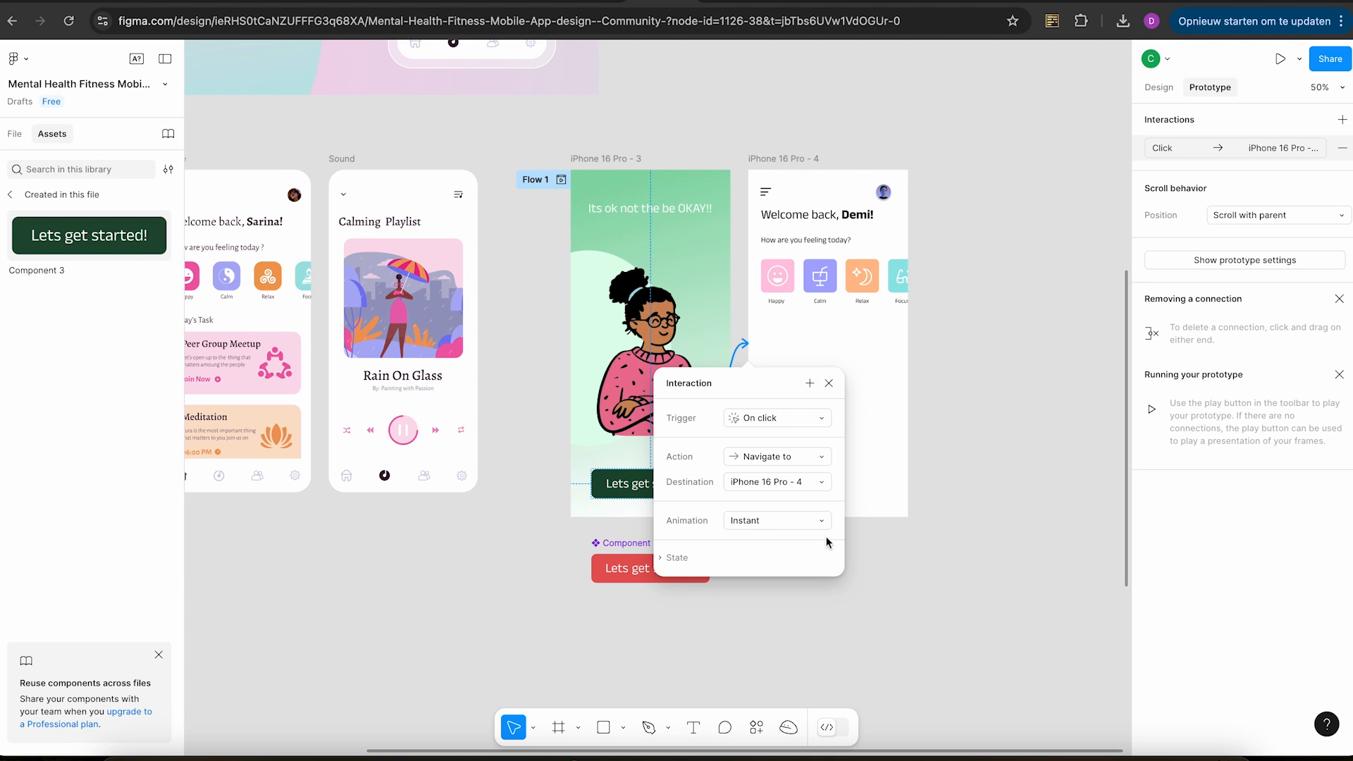
left_click(779, 423)
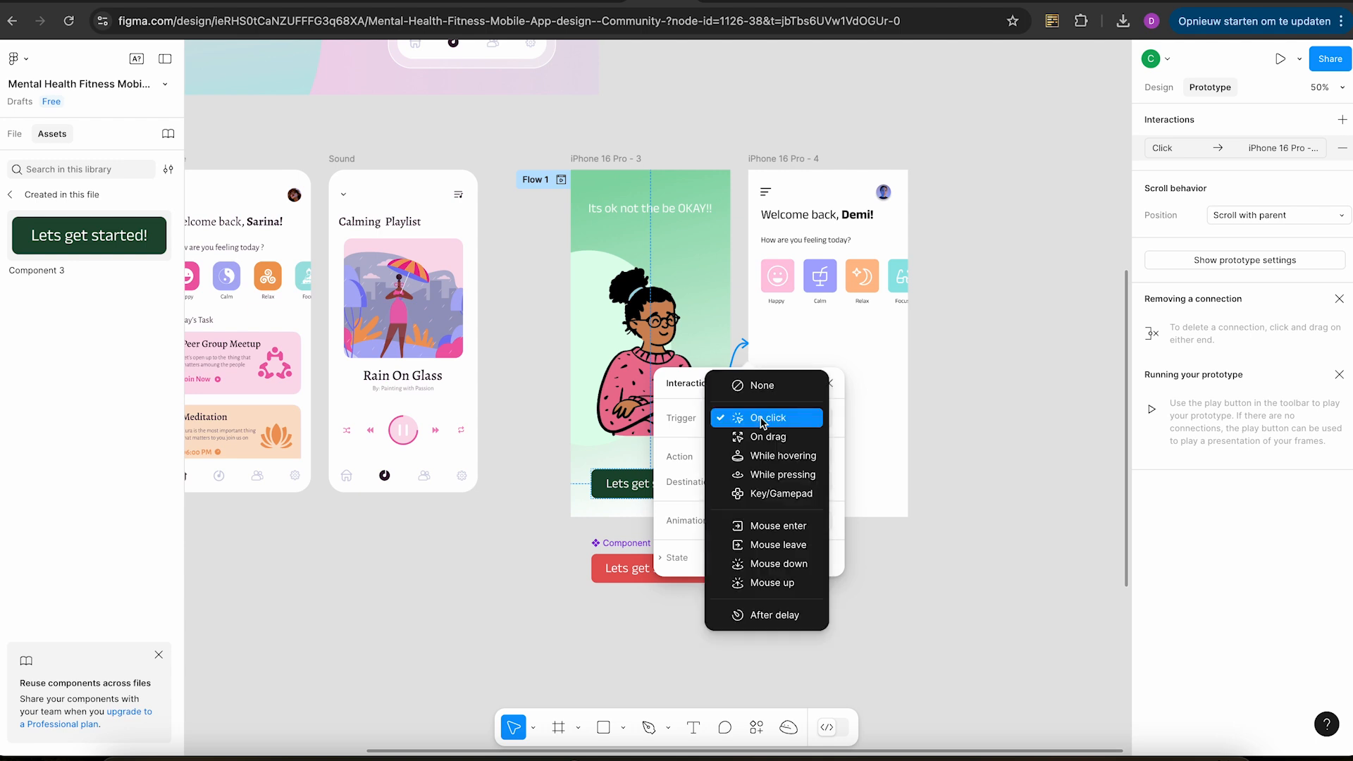
left_click(836, 417)
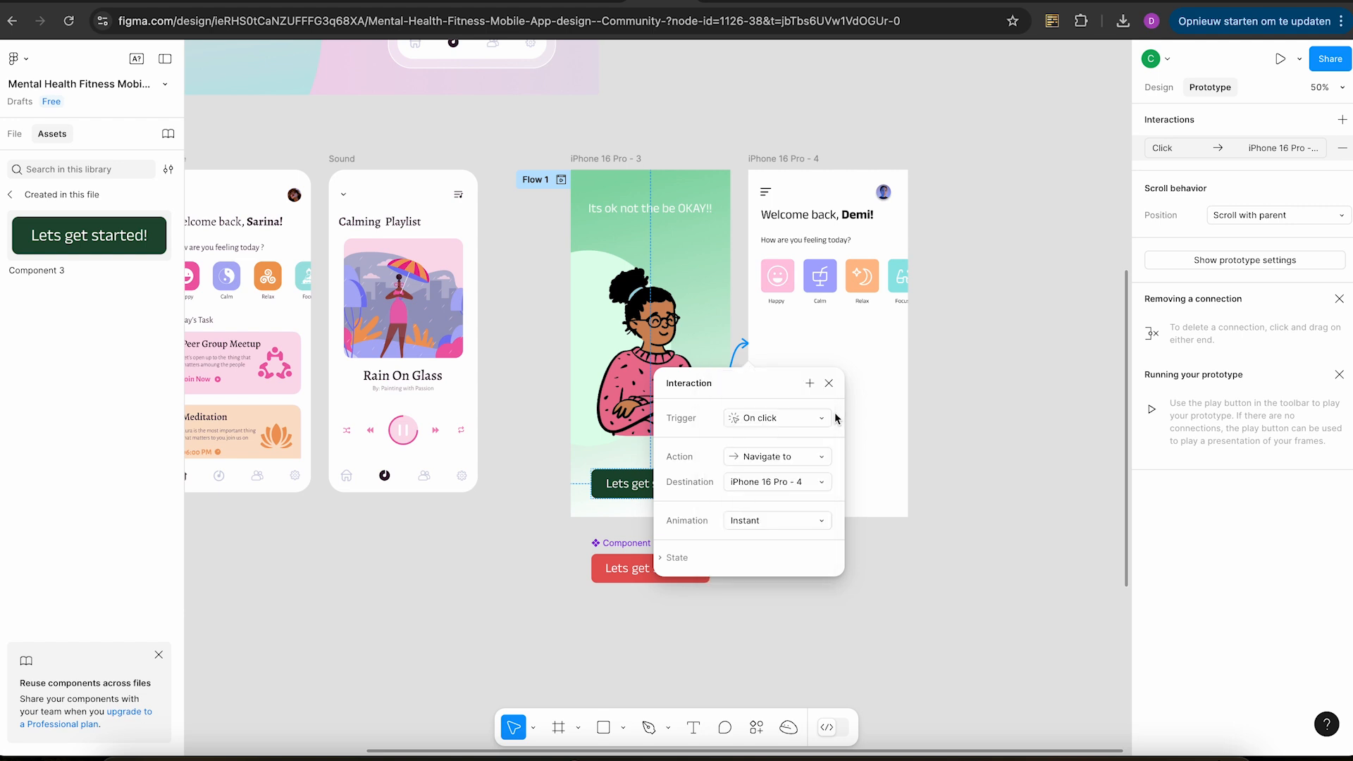
left_click(780, 419)
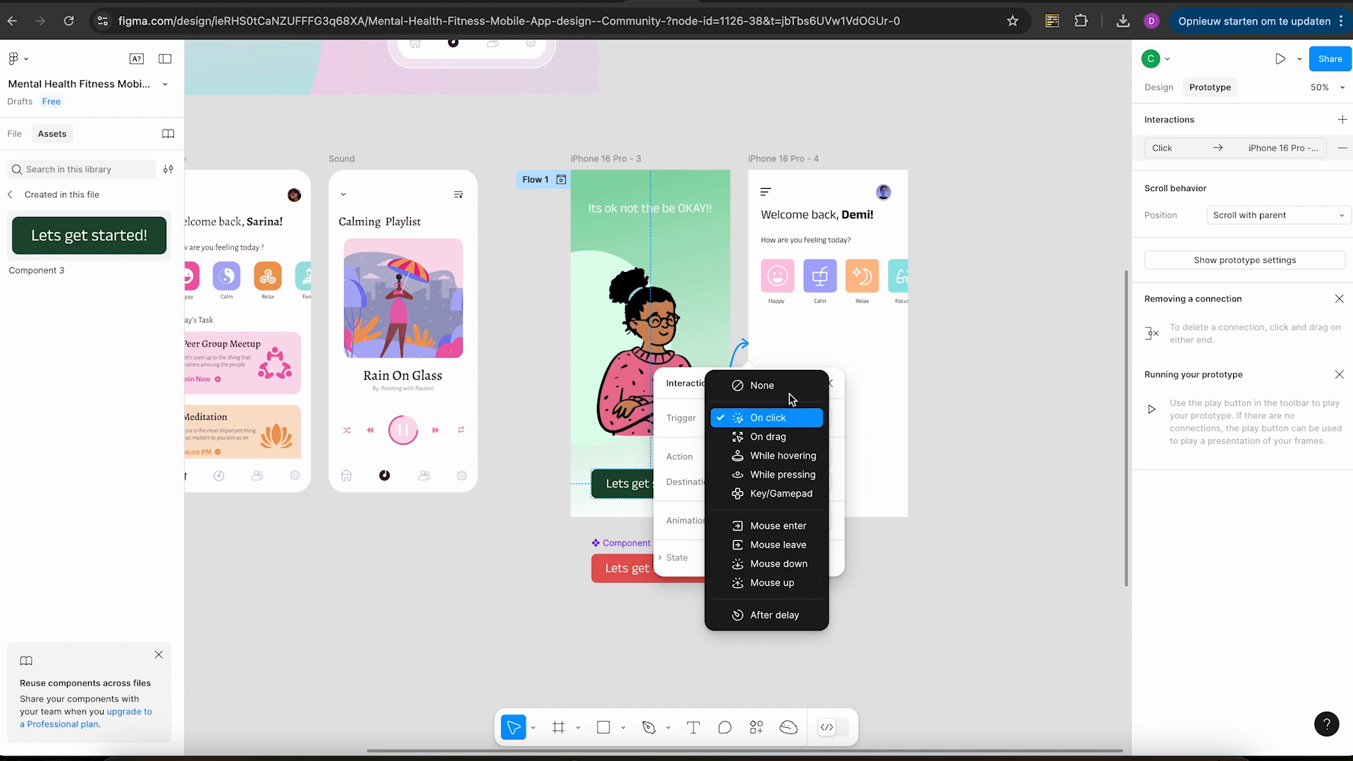
left_click(836, 415)
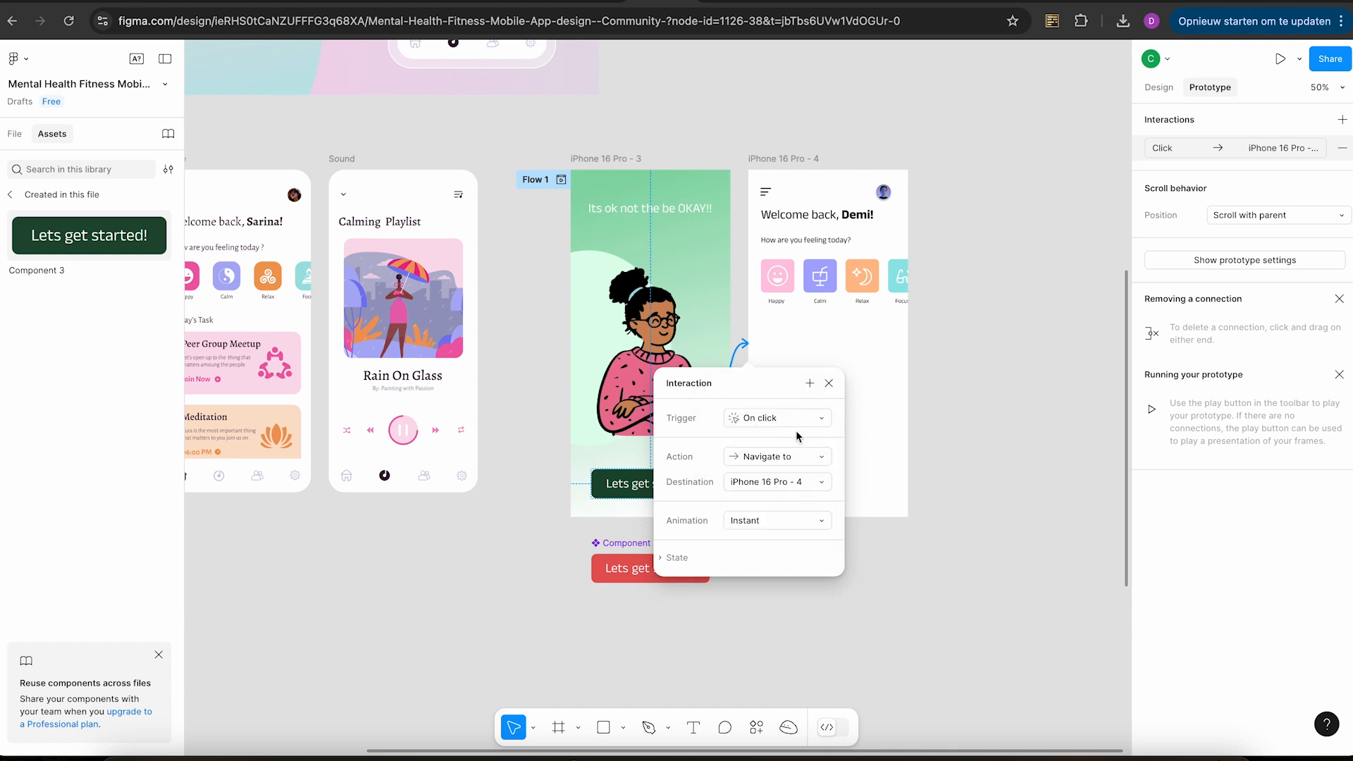
left_click(816, 458)
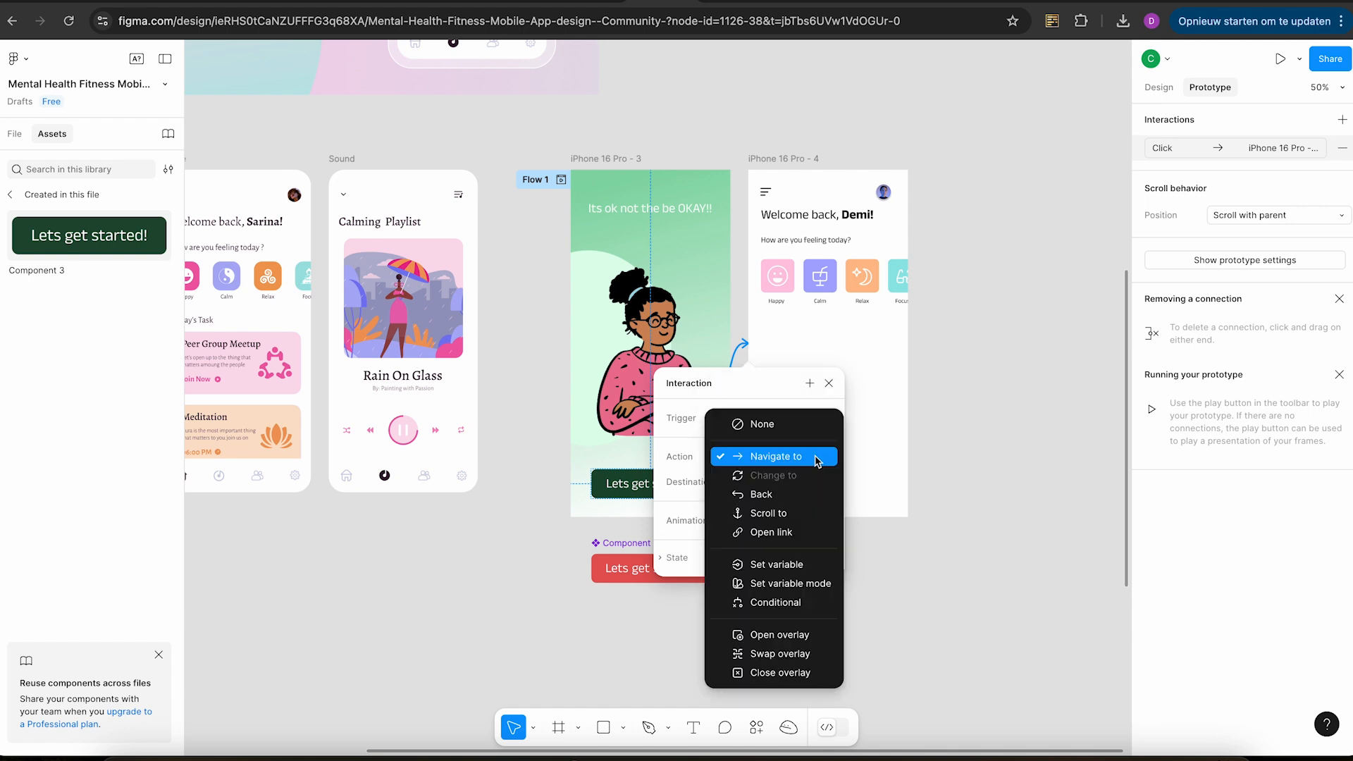
left_click(691, 460)
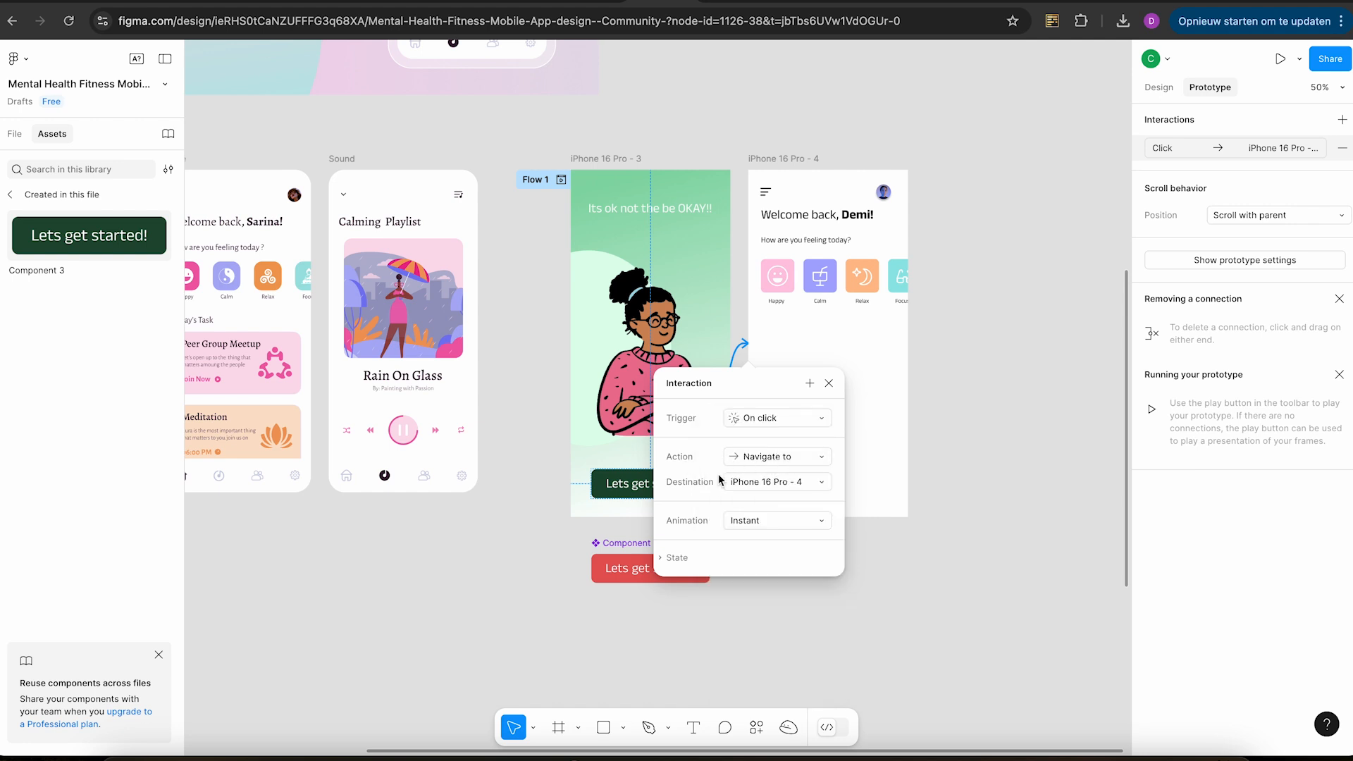
Review the animation options for the green button's interaction, keep Instant, and close the interaction settings.
left_click(748, 520)
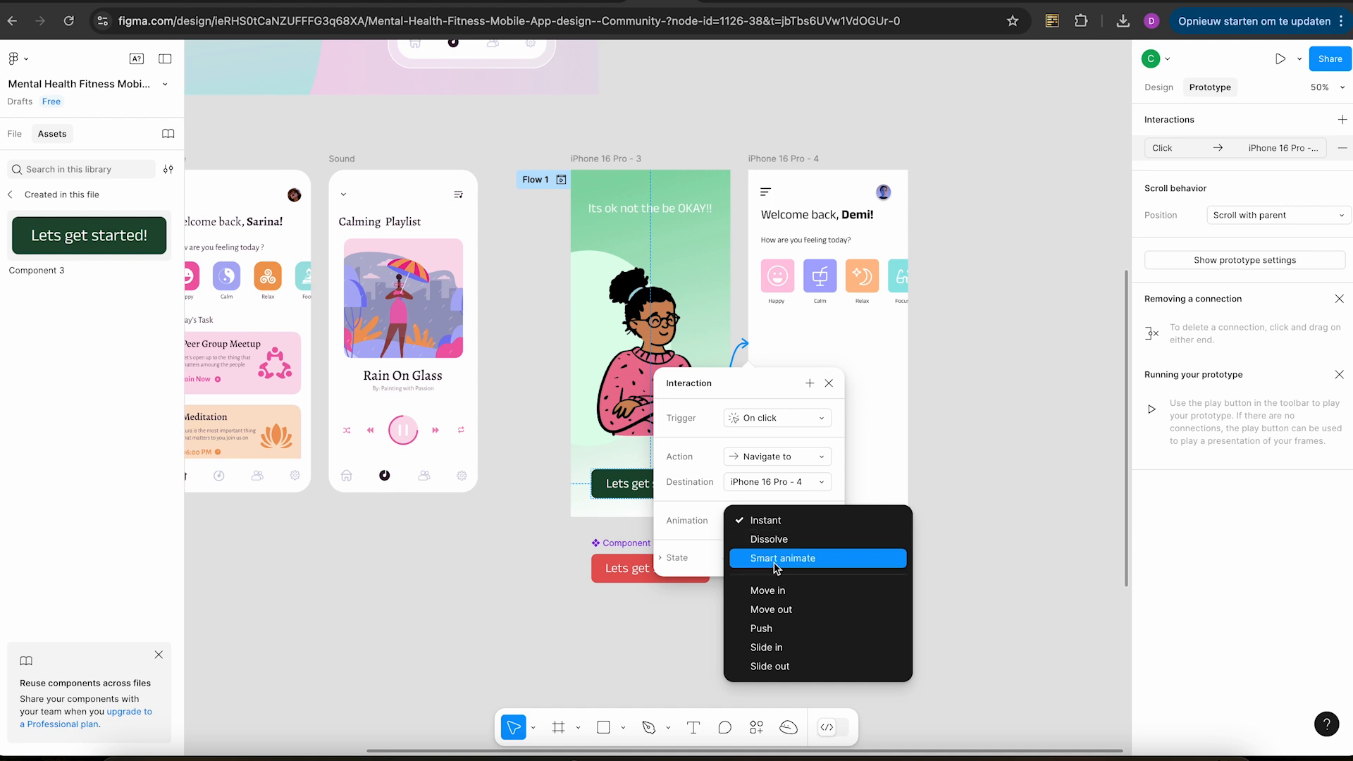
left_click(678, 535)
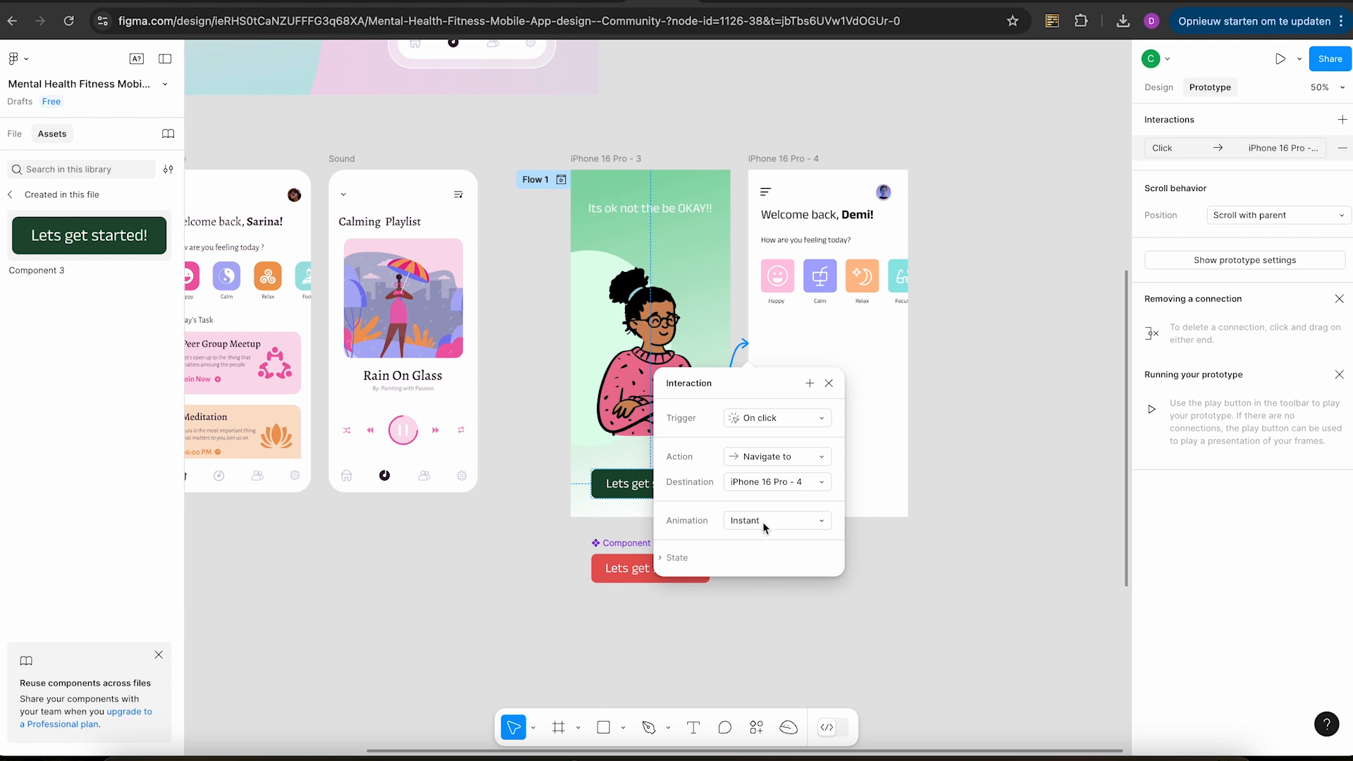
left_click(910, 351)
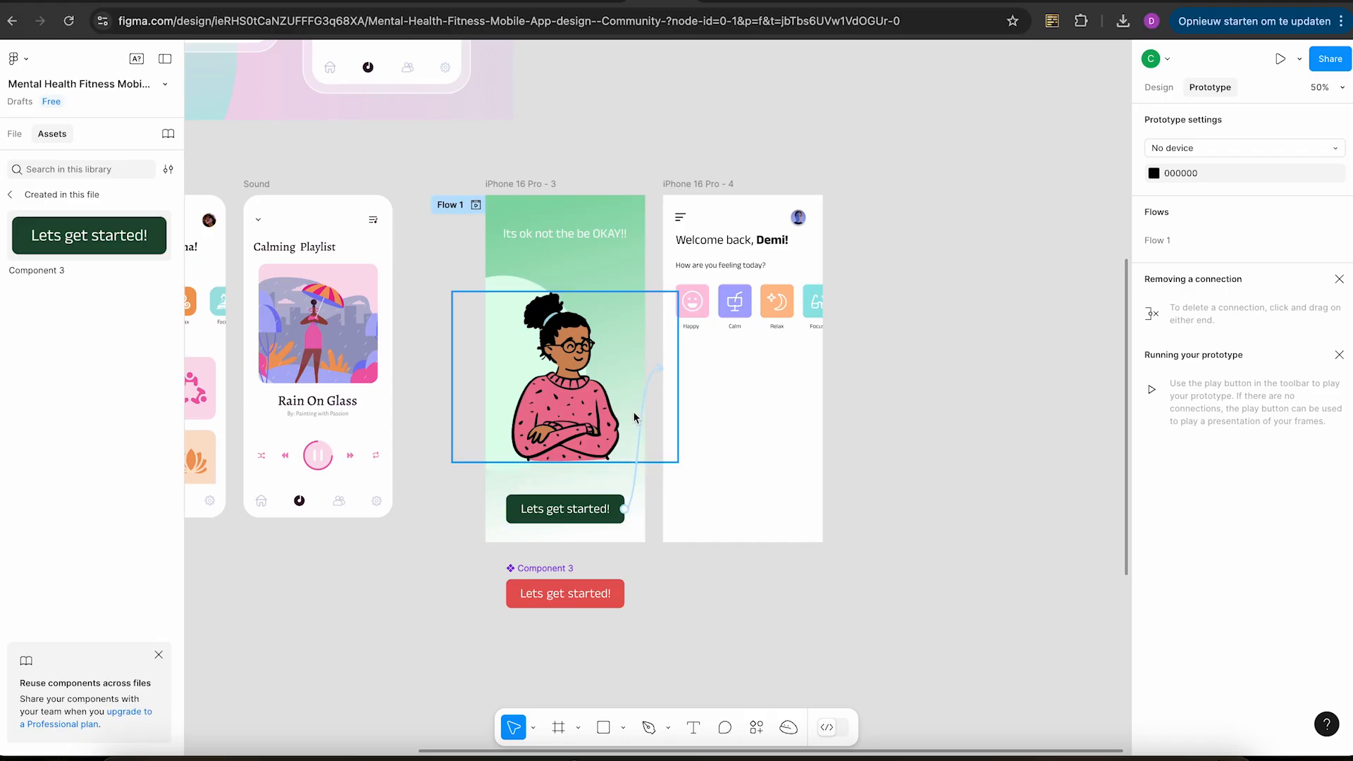
Present the prototype starting from iPhone 16 Pro - 3, follow the "Lets get started!" button to the next screen, and return to the start.
left_click(508, 185)
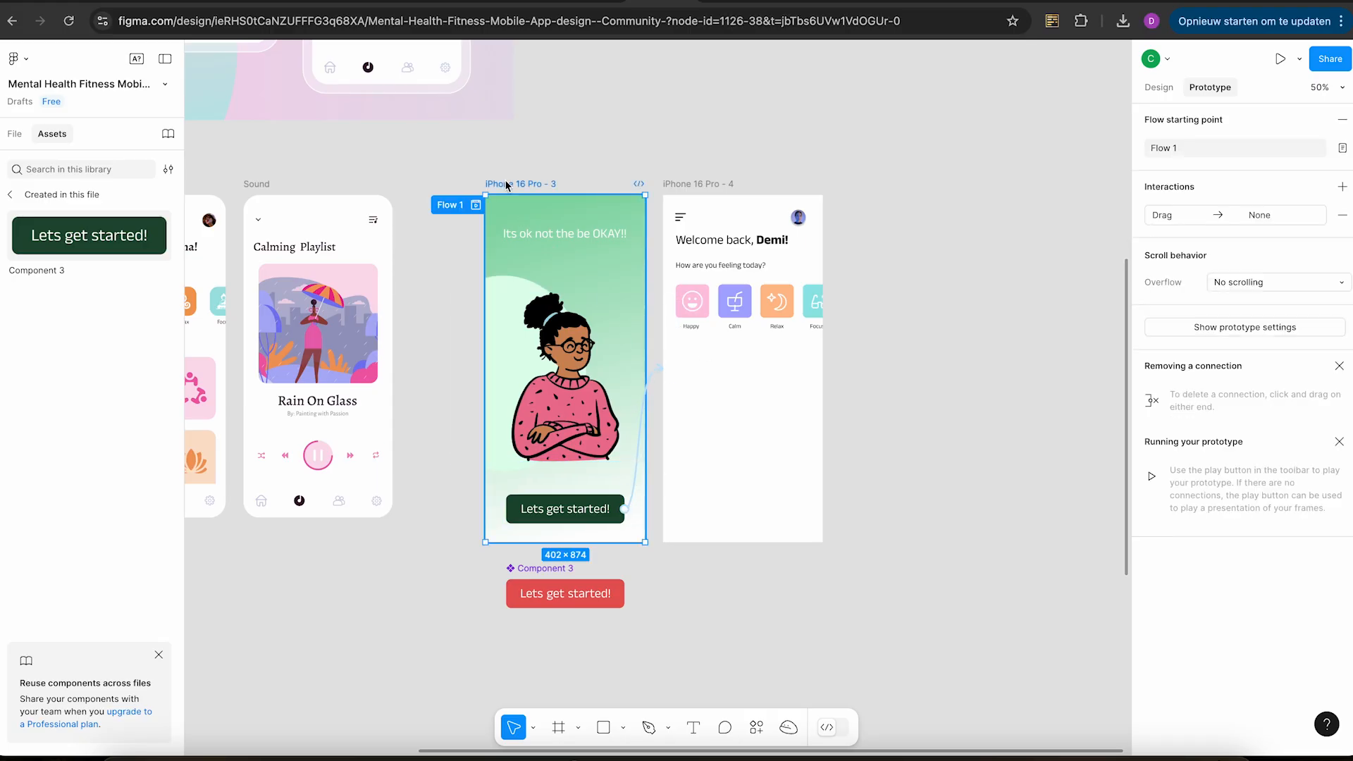
left_click(1278, 59)
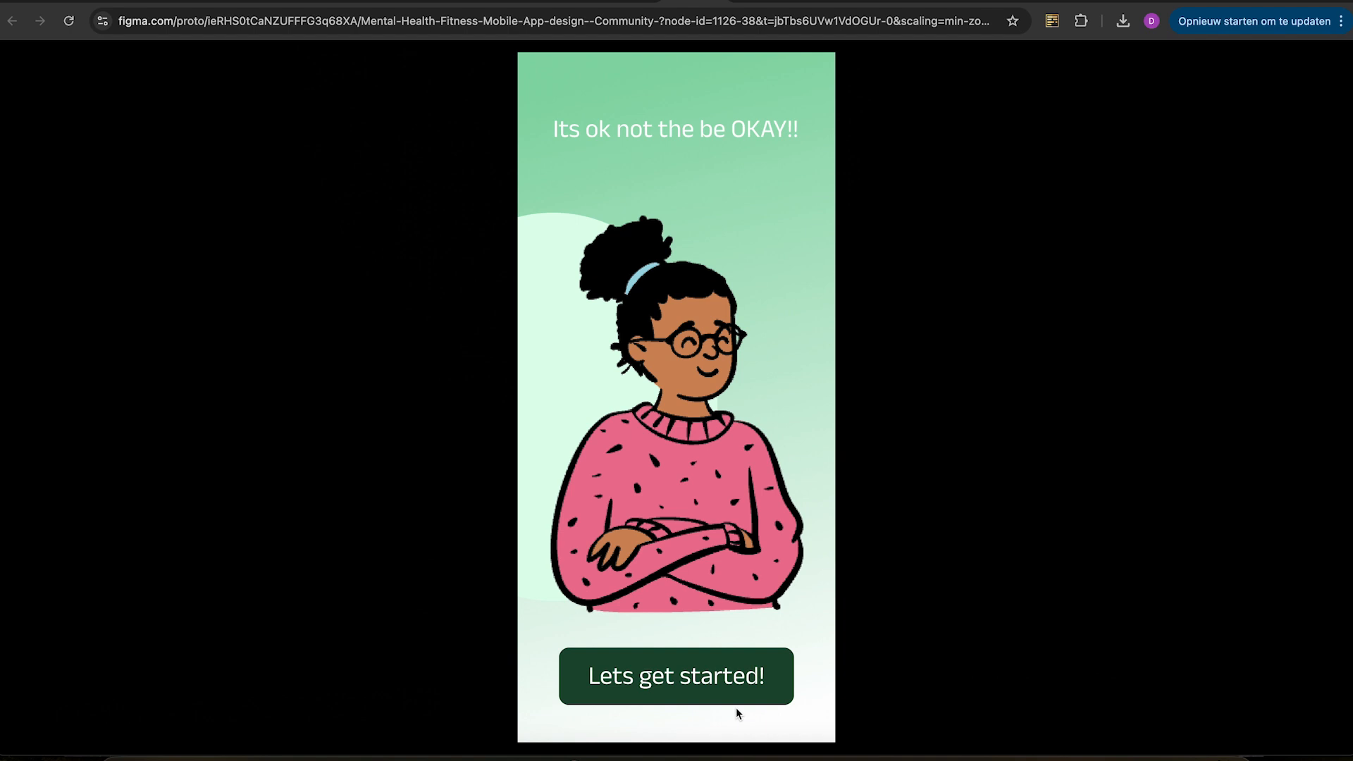
left_click(660, 689)
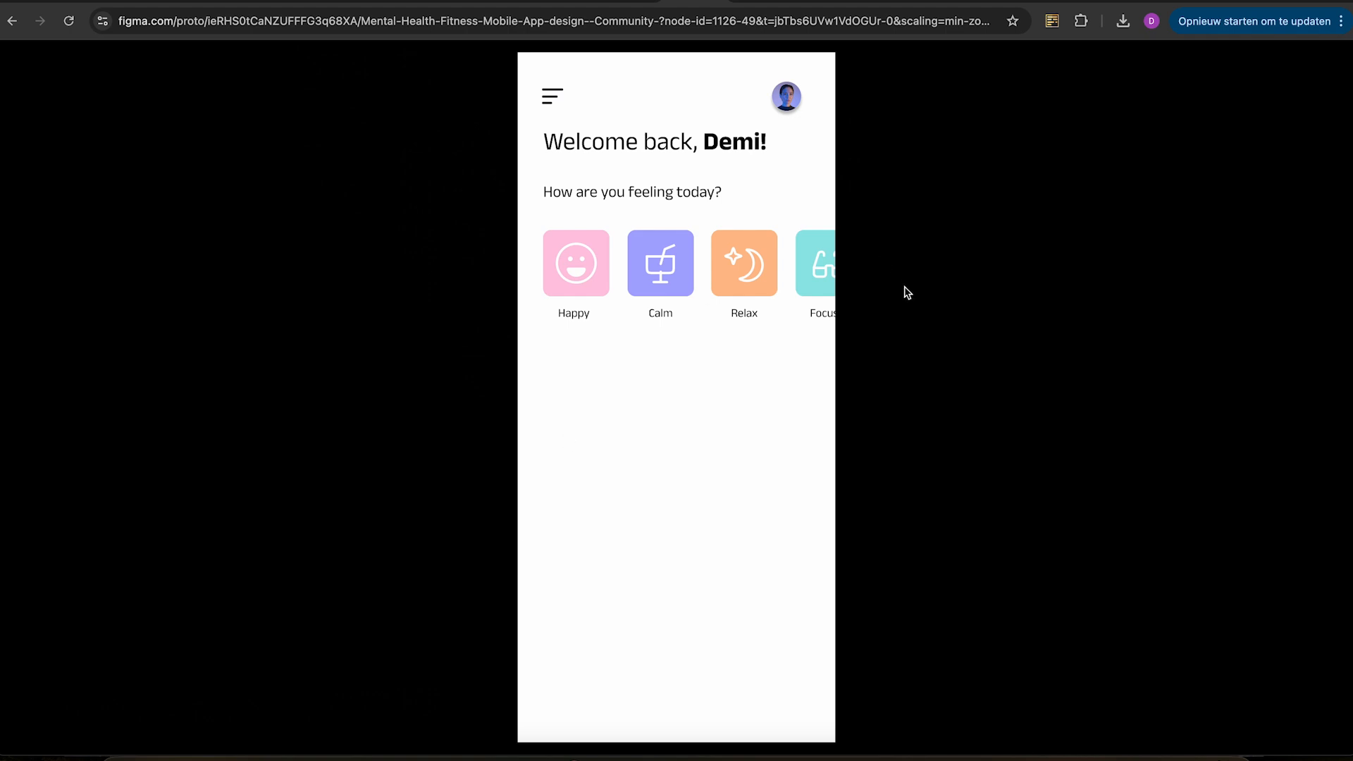
left_click(737, 292)
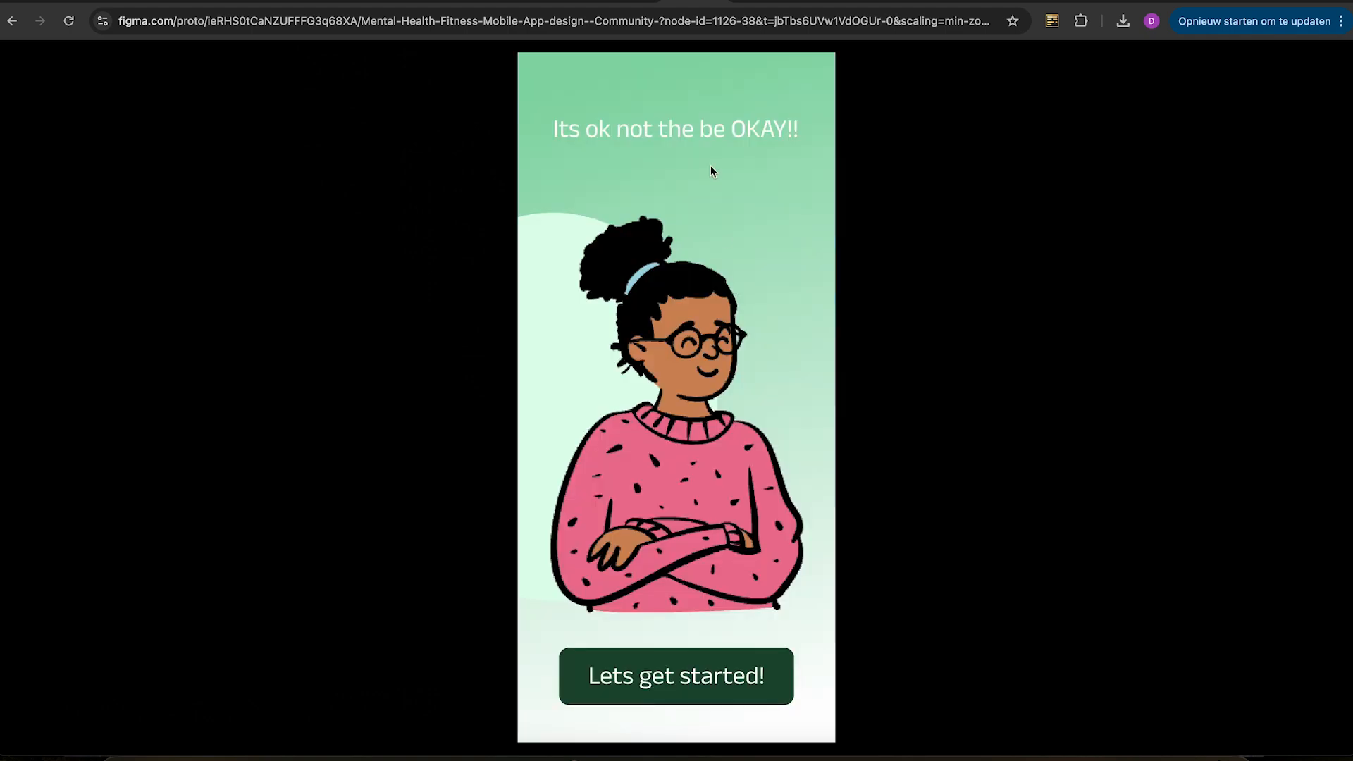
Test the onboarding heading for a response, then repeat the "Lets get started!" button navigation, restarting the prototype after each run.
left_click(705, 133)
left_click(706, 134)
left_click(705, 133)
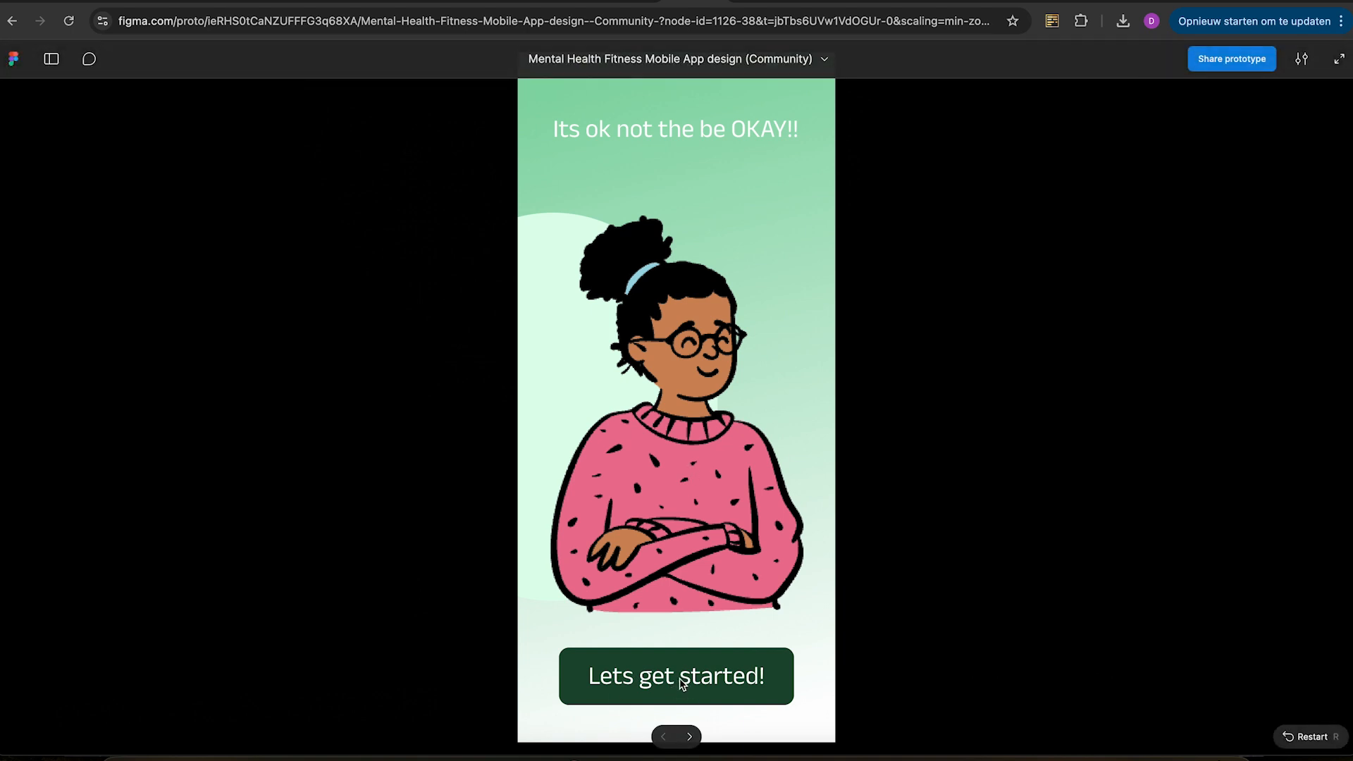
left_click(681, 680)
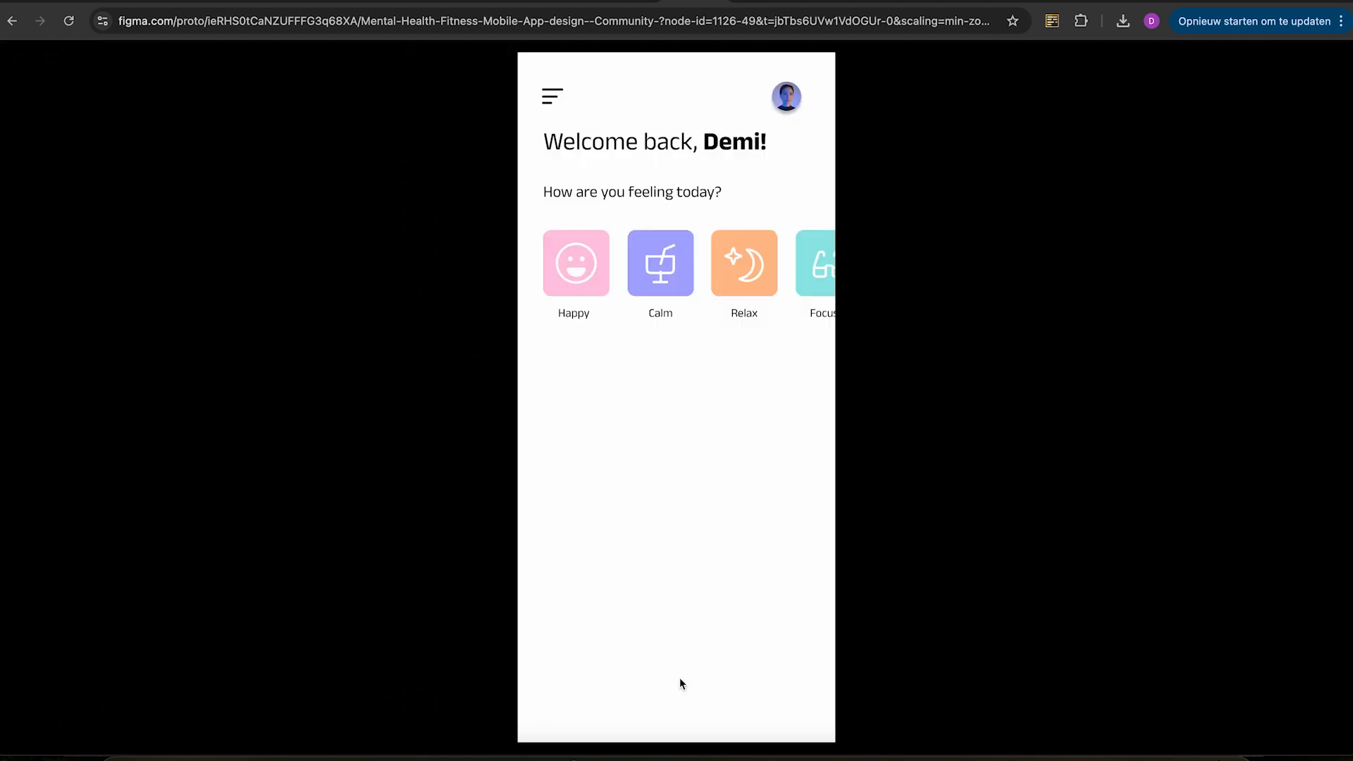
key("r")
left_click(681, 680)
key("r")
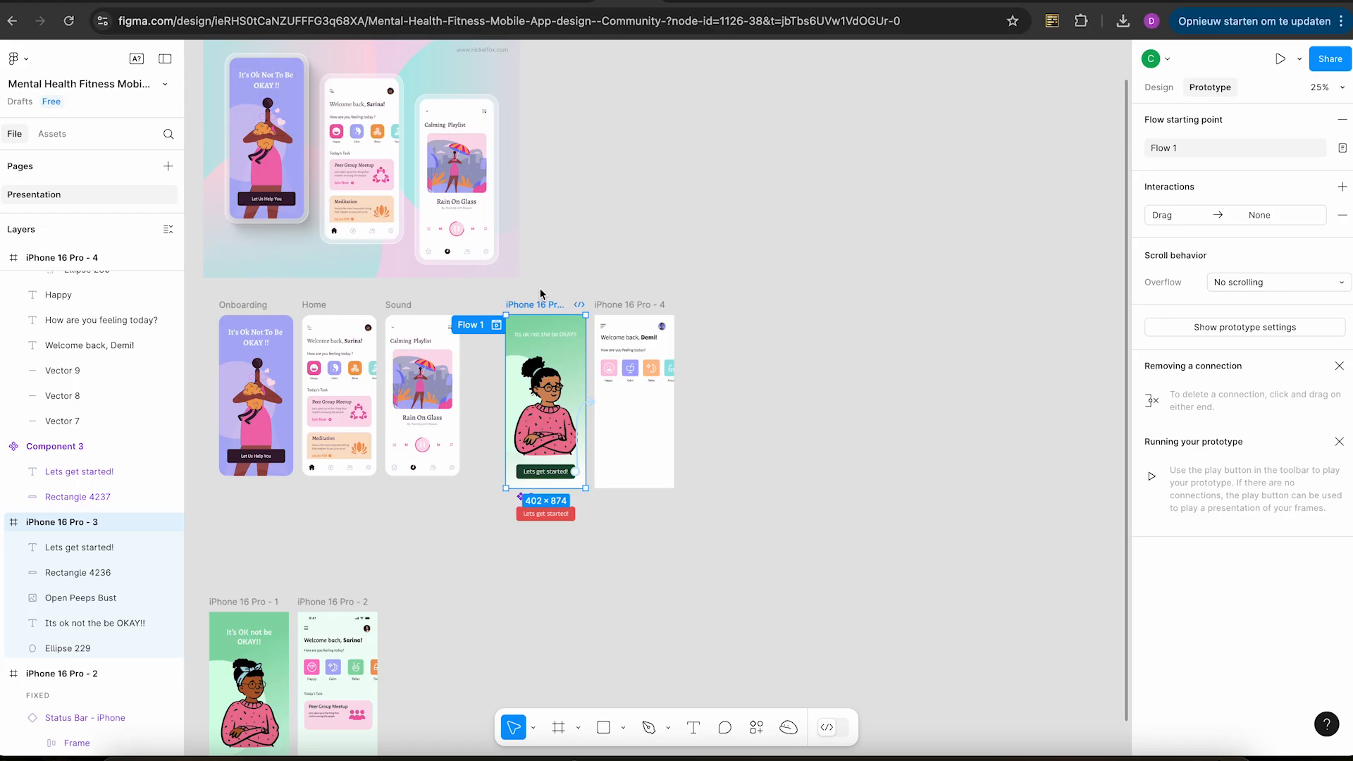
Open the sharing options for iPhone 16 Pro - 3, review who can access the file and what they can do, and return to the sharing overview.
left_click(1327, 62)
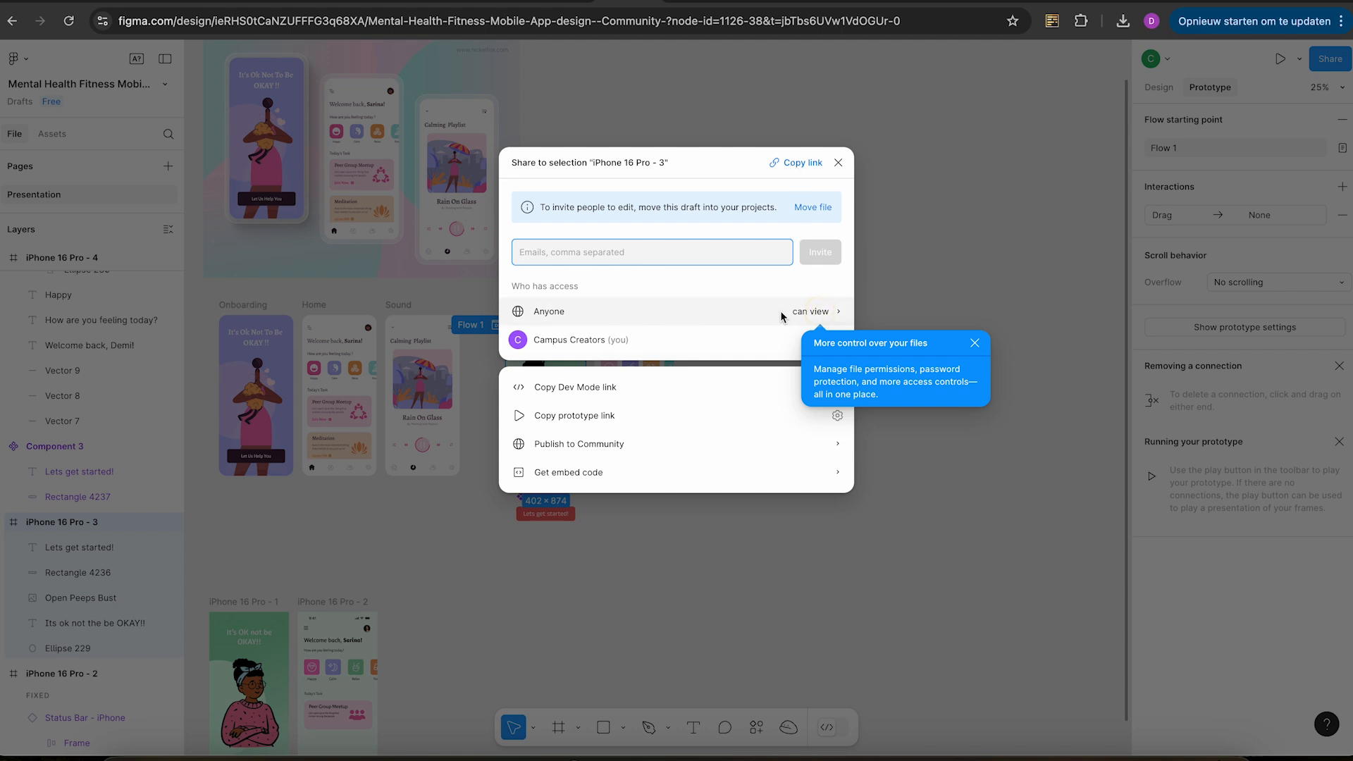
left_click(826, 312)
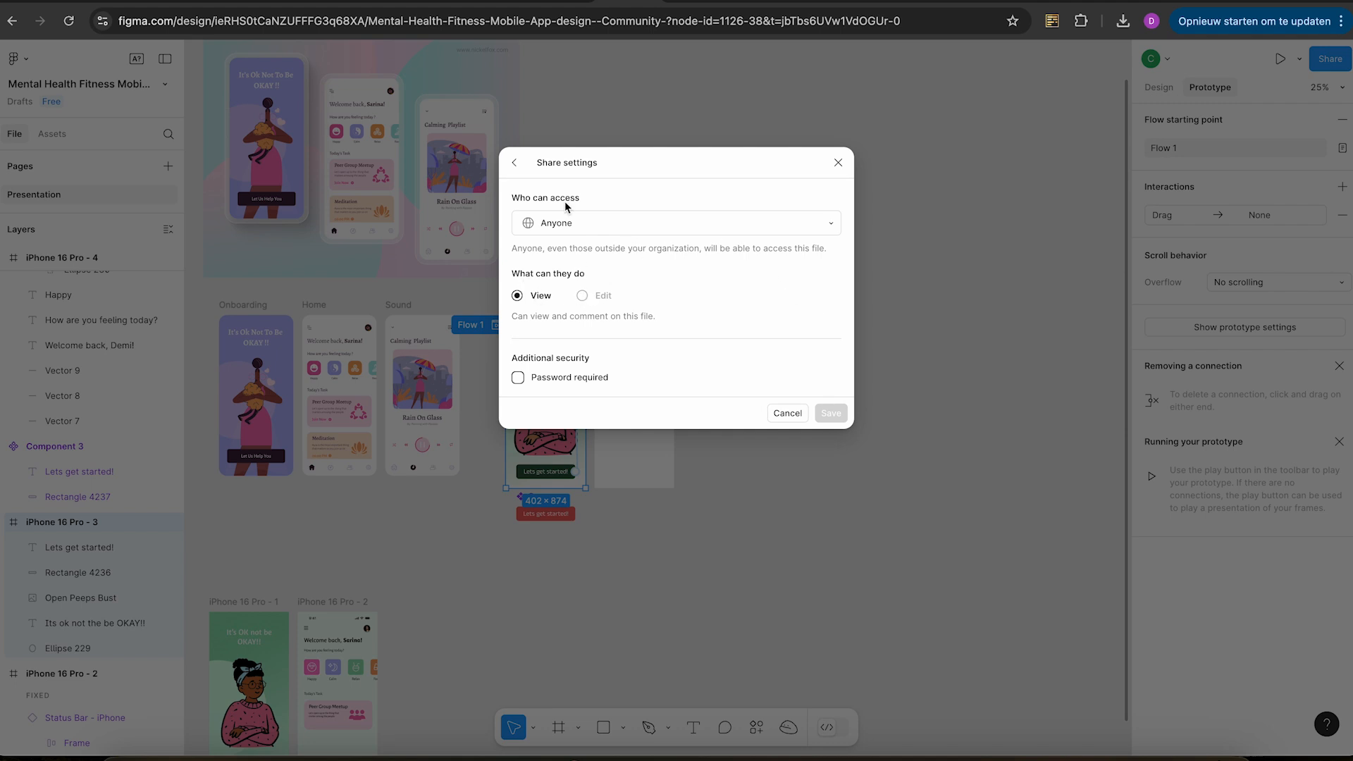
left_click(561, 226)
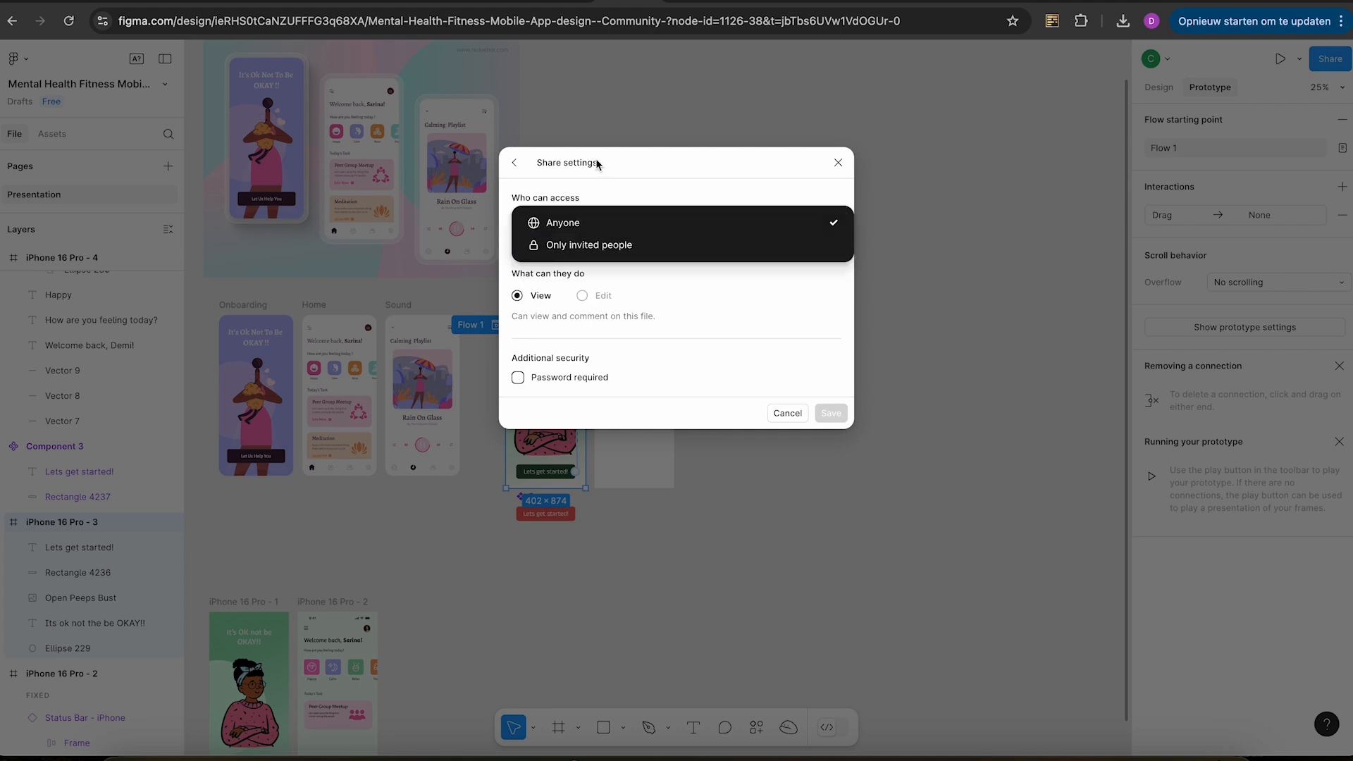
left_click(581, 183)
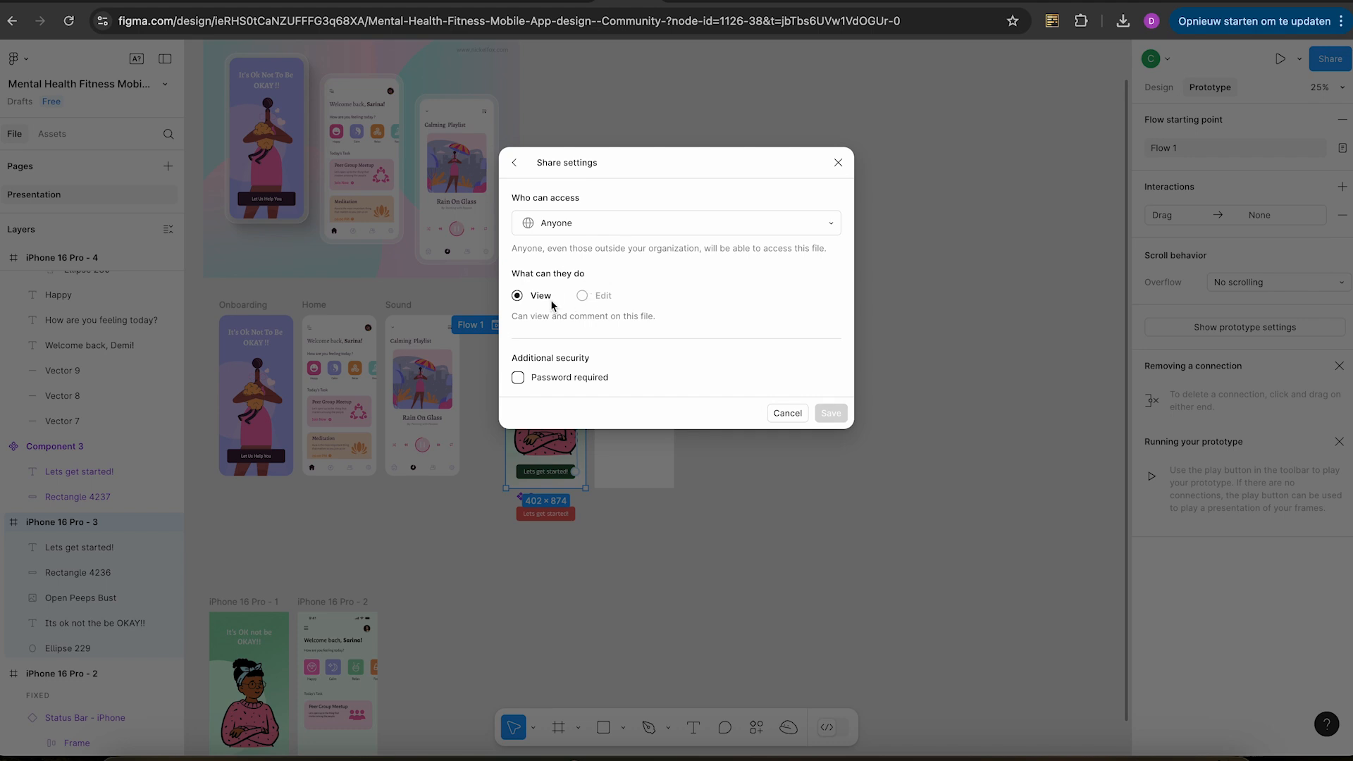
left_click(515, 163)
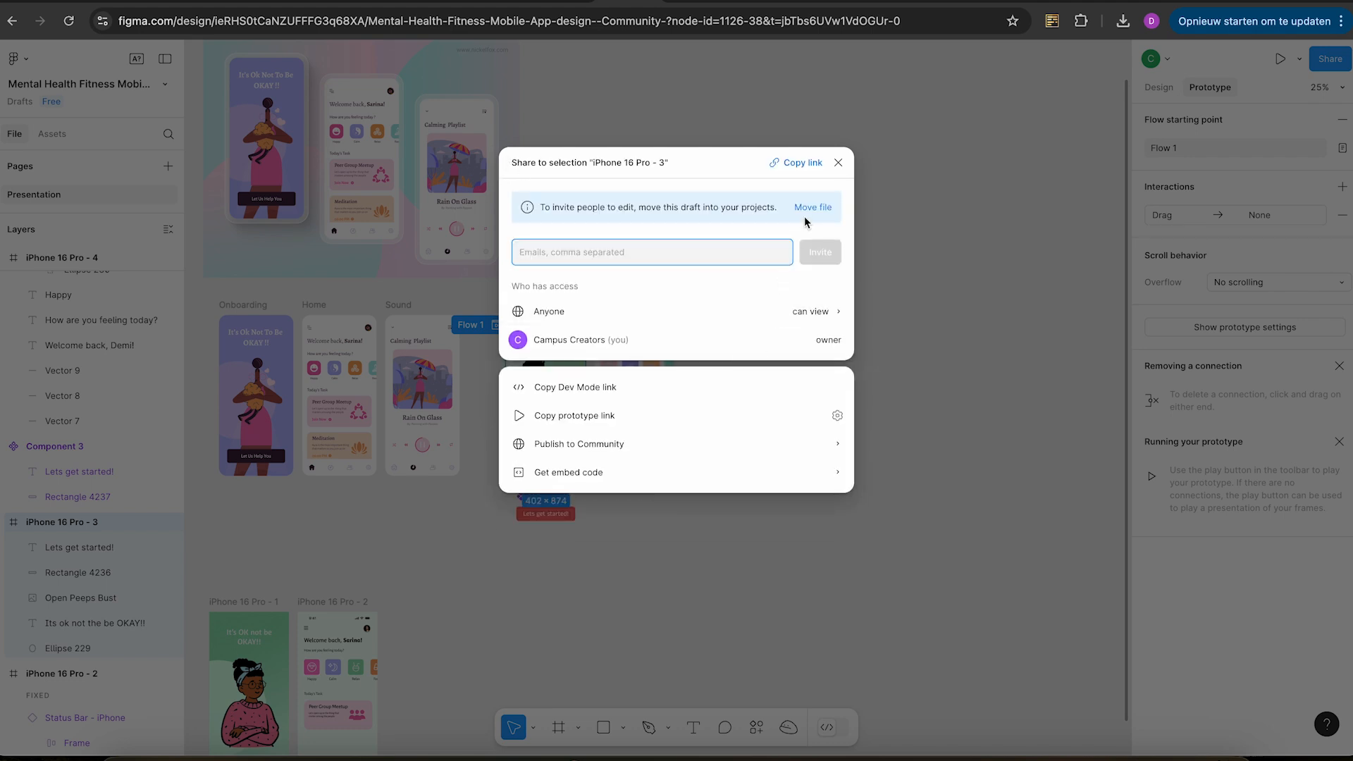